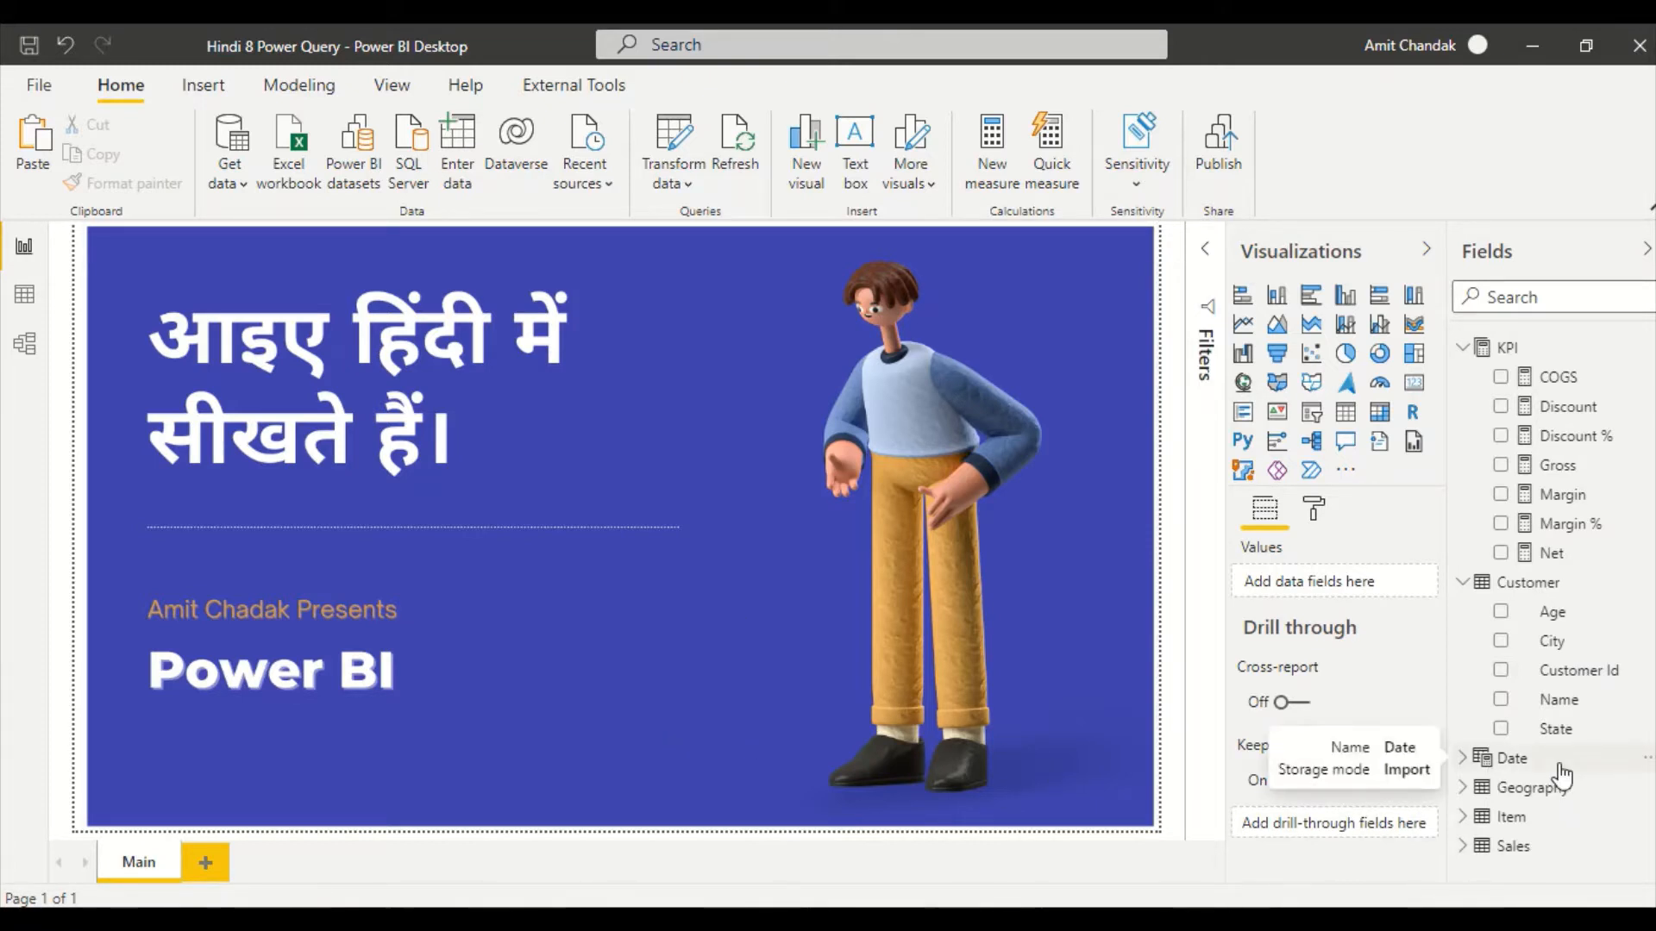
# Add a new report page and open the advanced color settings for customizing the current theme
pyautogui.click(207, 863)
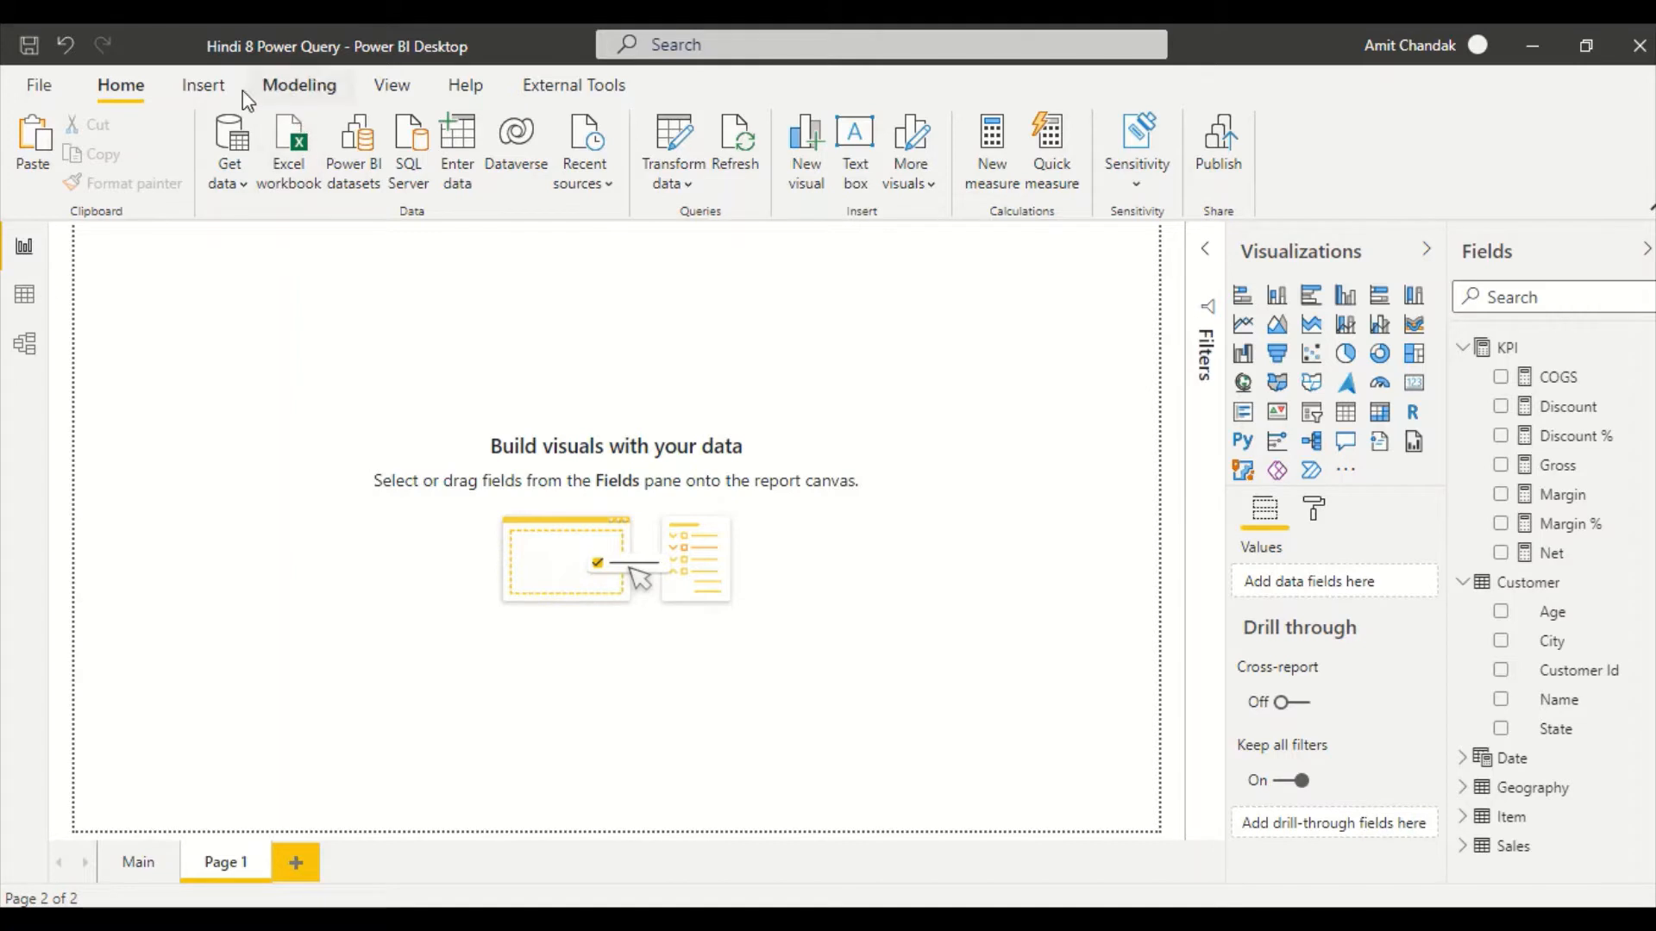
pyautogui.click(392, 85)
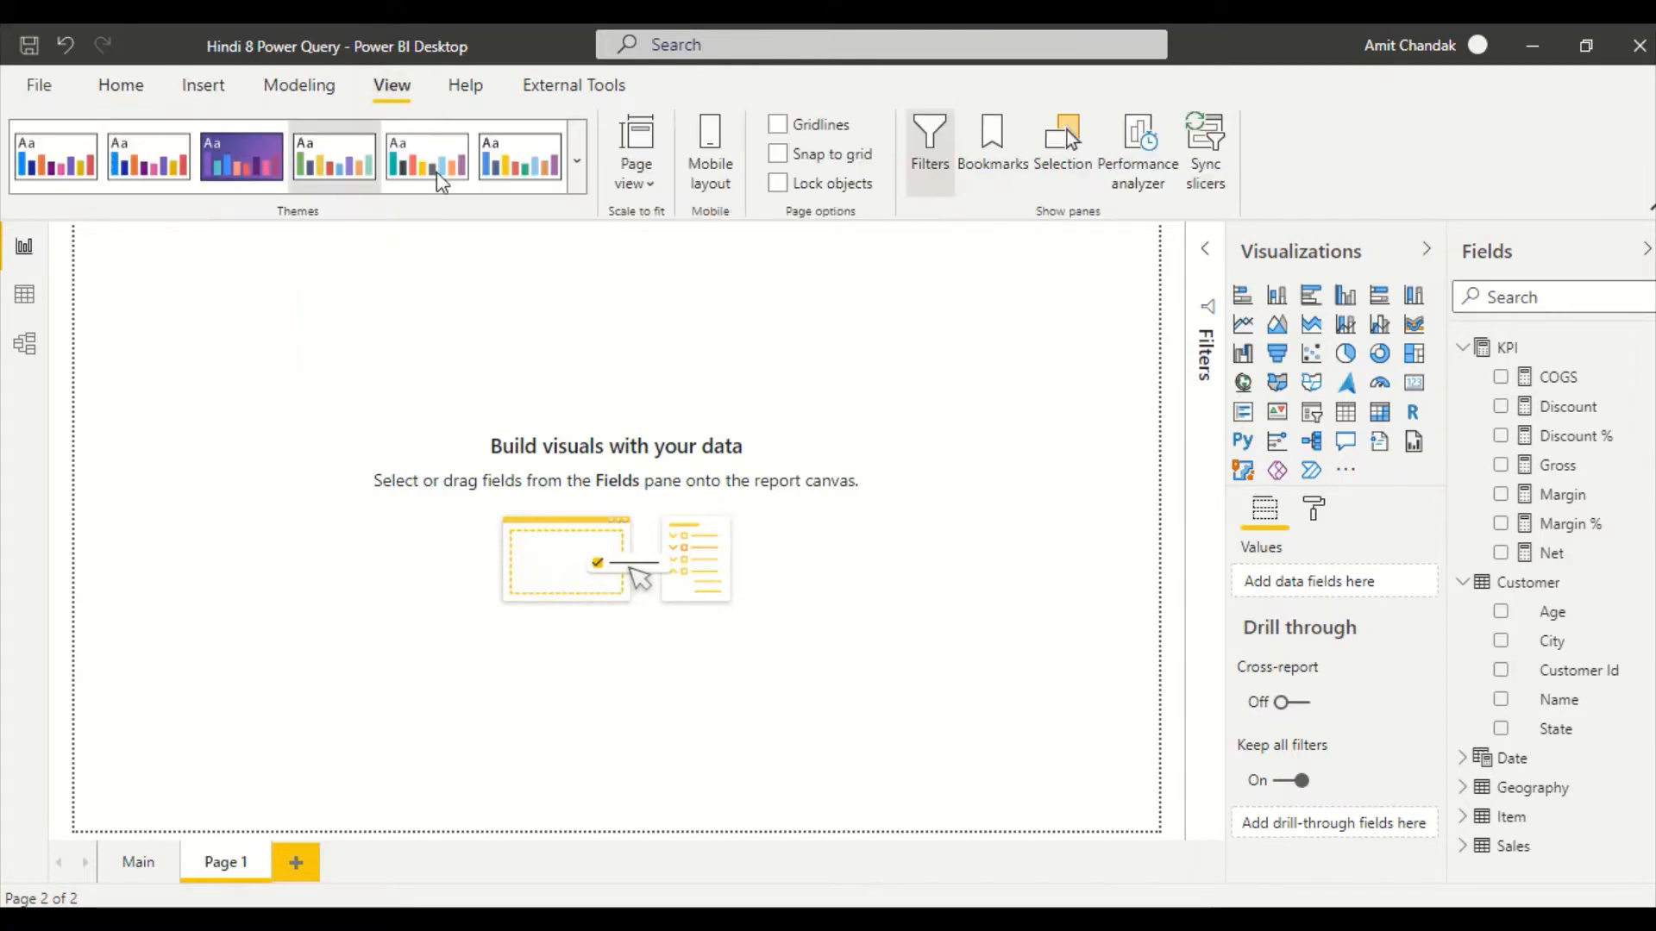
pyautogui.click(579, 164)
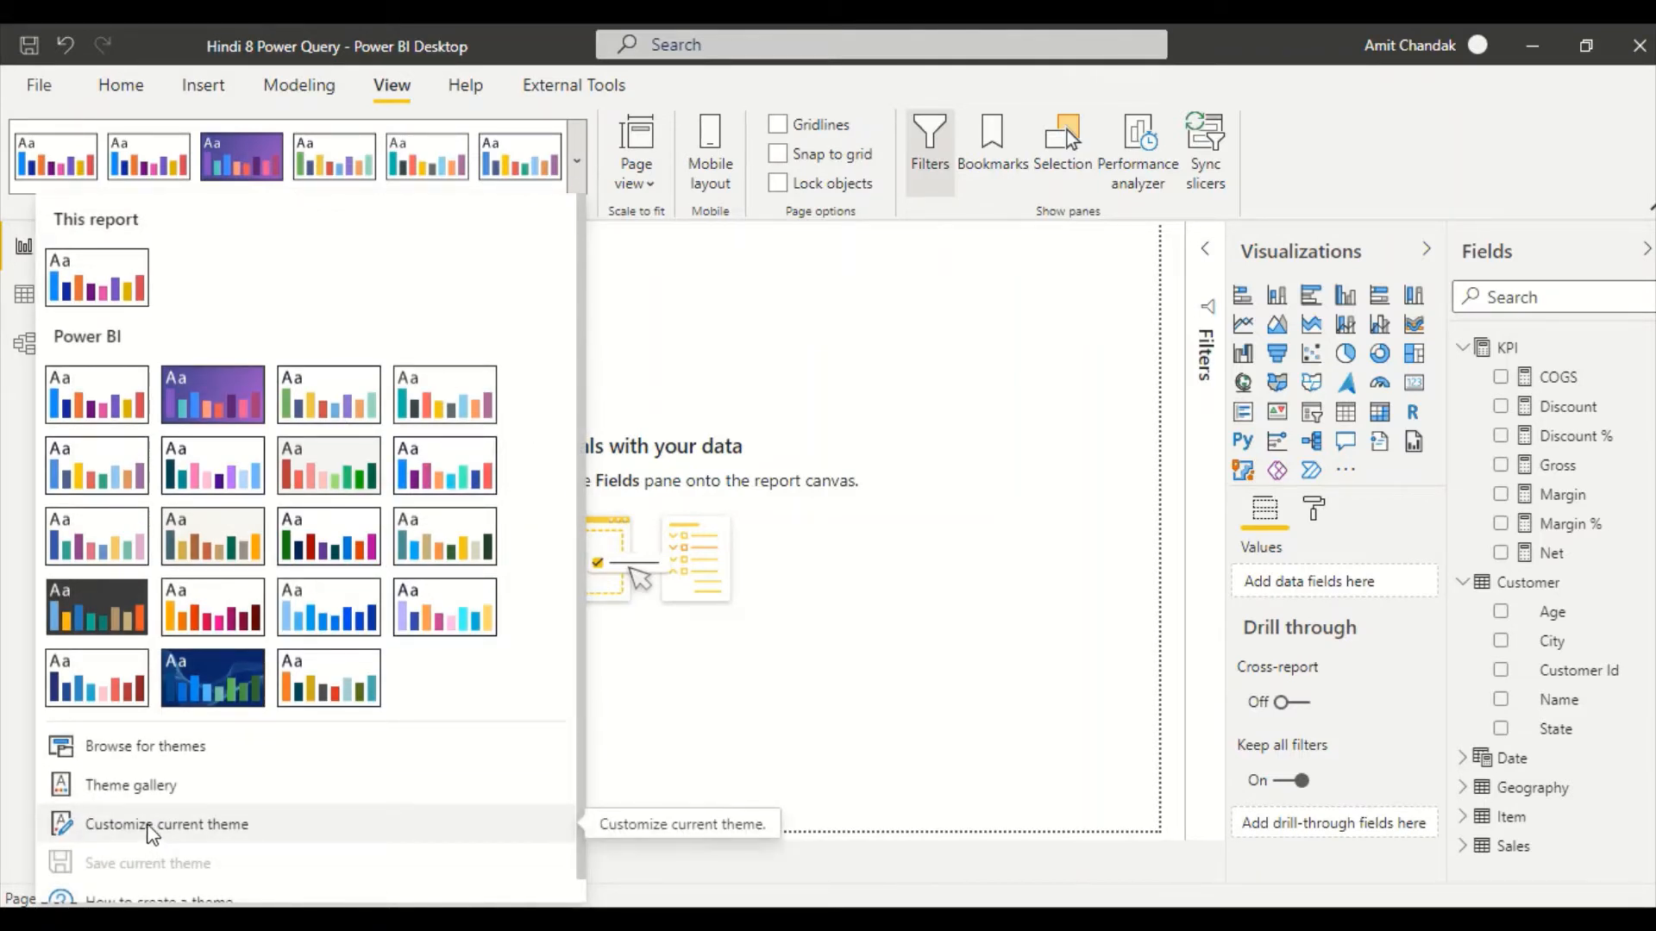
pyautogui.click(148, 826)
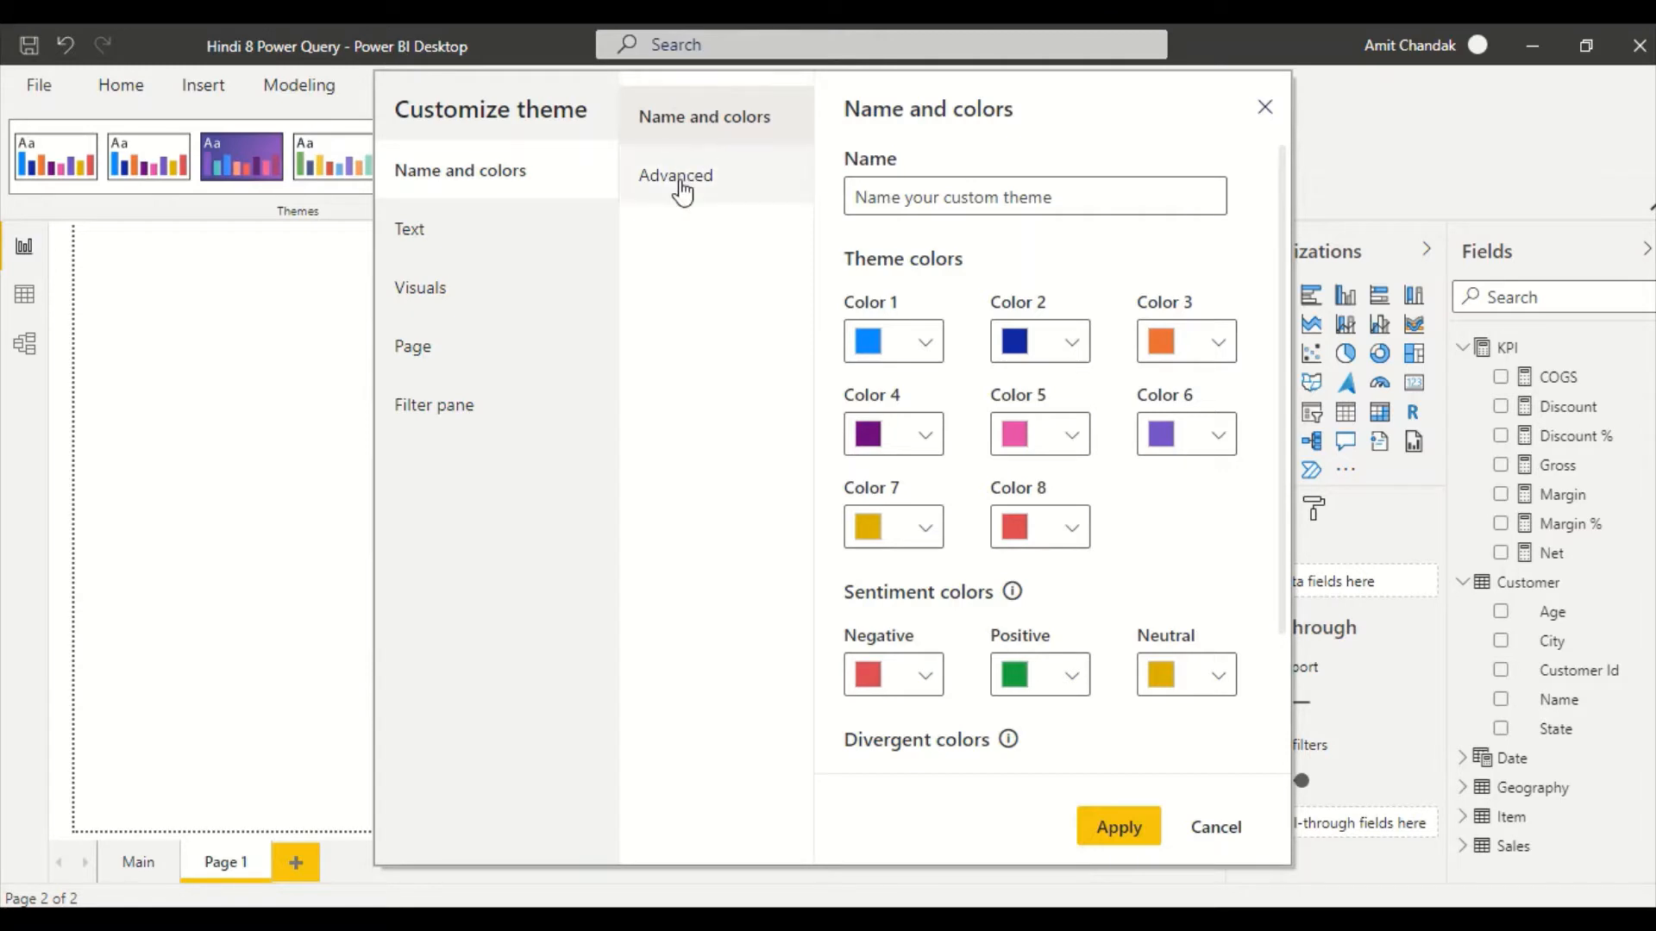
pyautogui.click(677, 192)
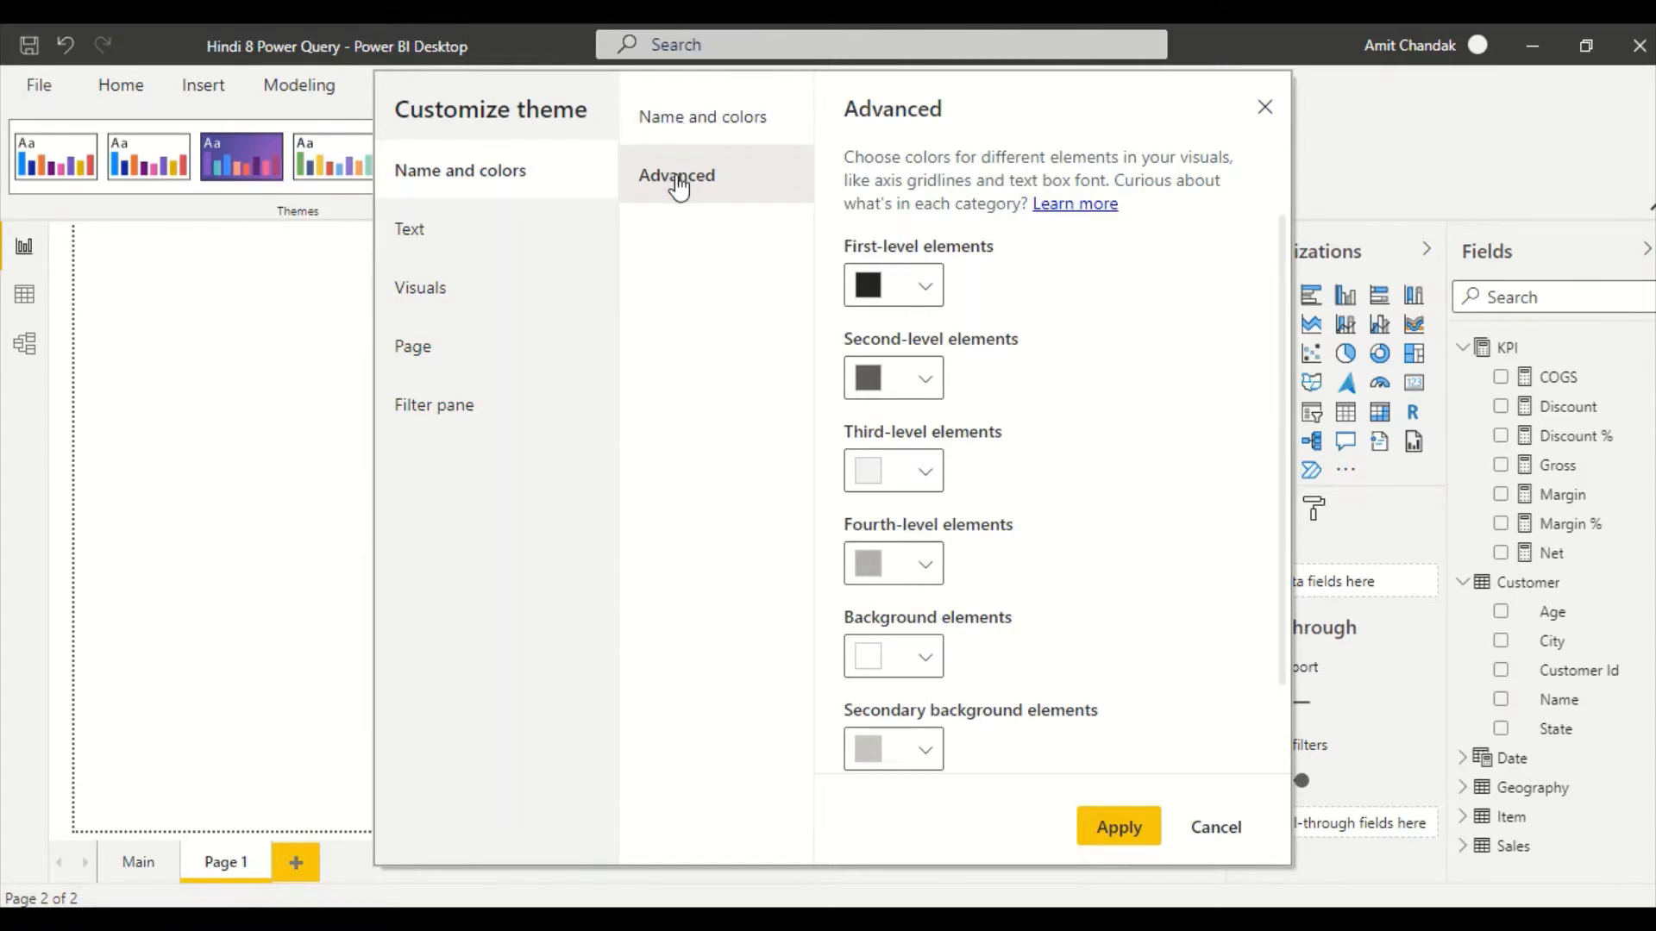
# Set the theme's general text font size to 14 pt
pyautogui.click(444, 256)
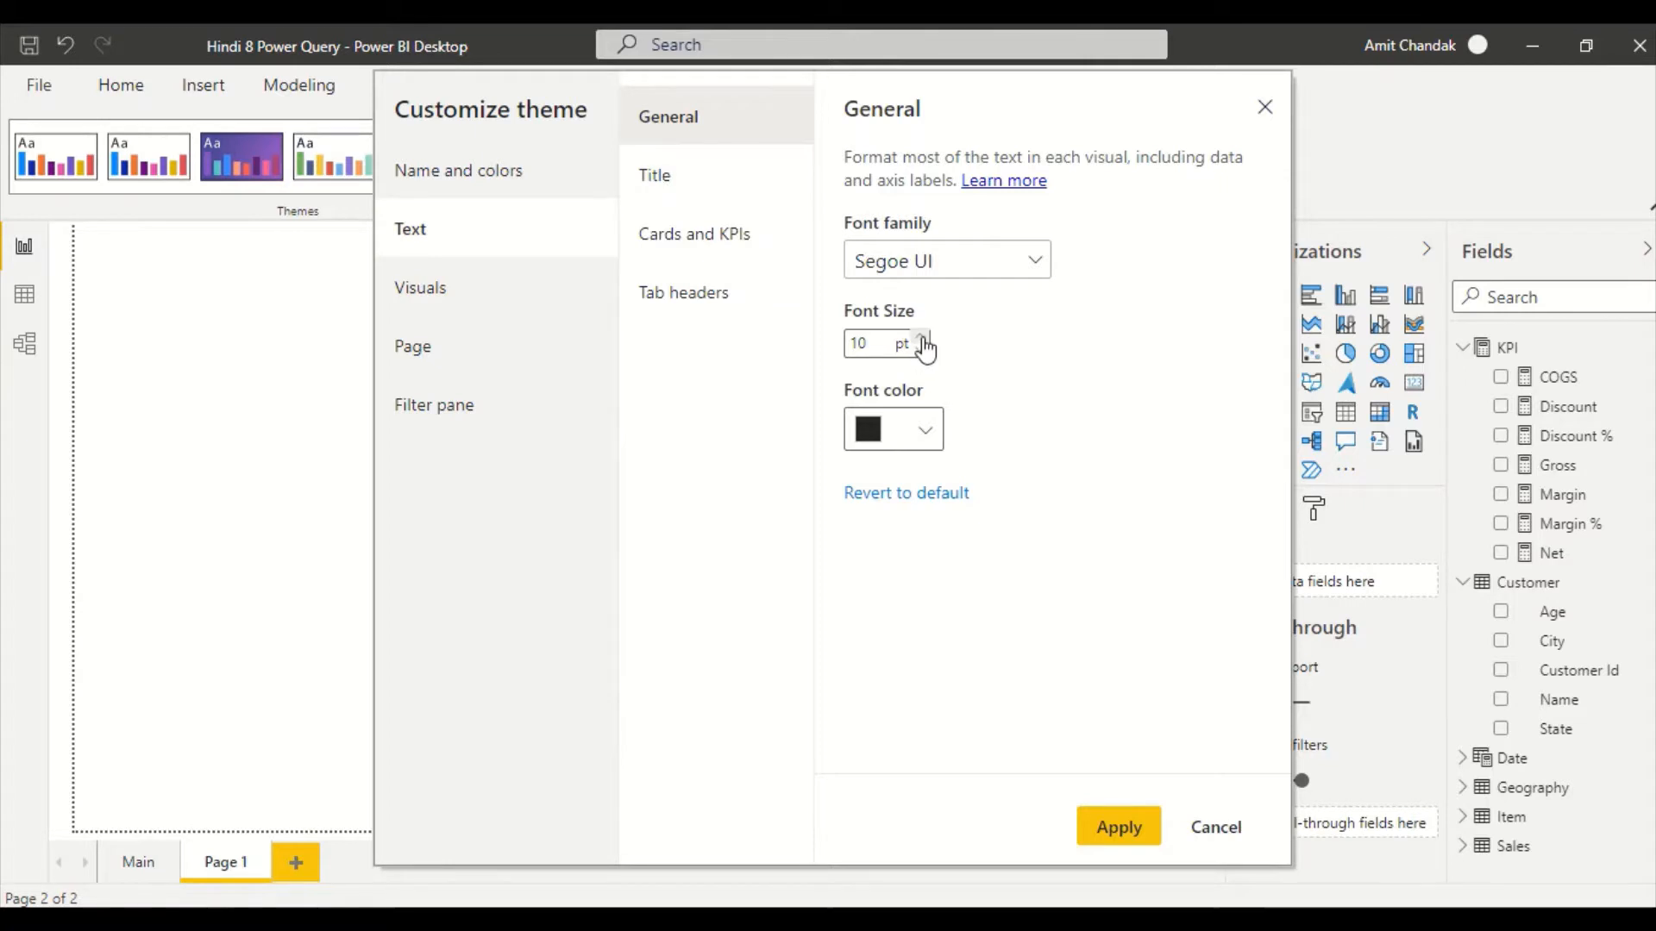
pyautogui.click(924, 338)
pyautogui.click(923, 338)
pyautogui.click(921, 338)
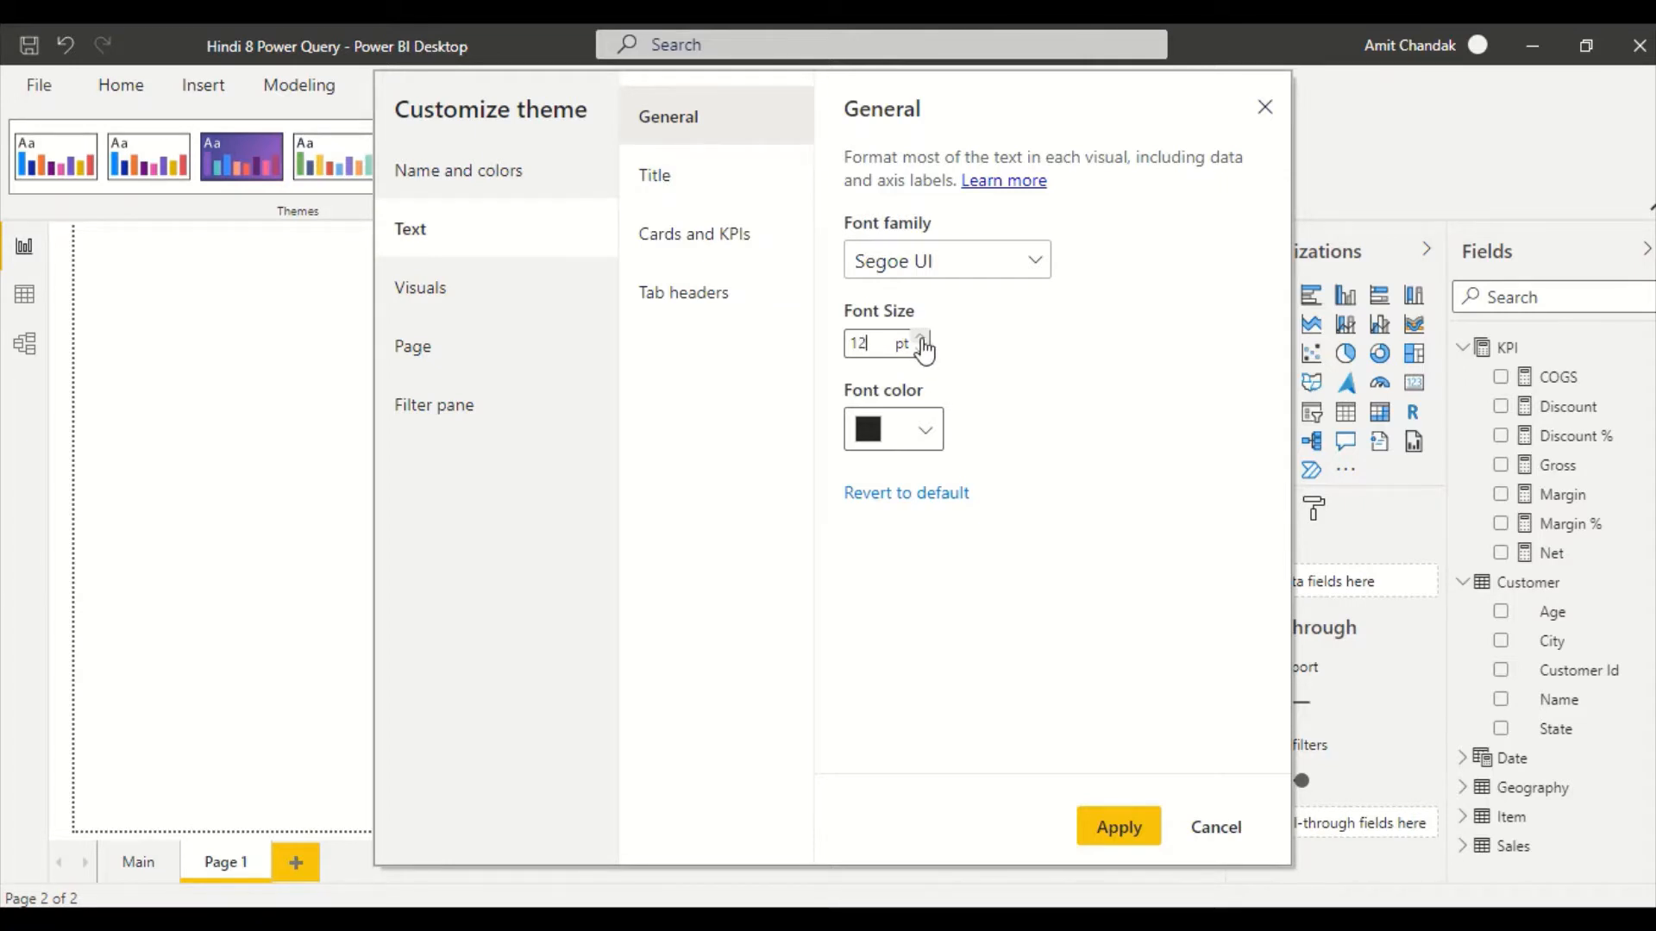
pyautogui.click(921, 338)
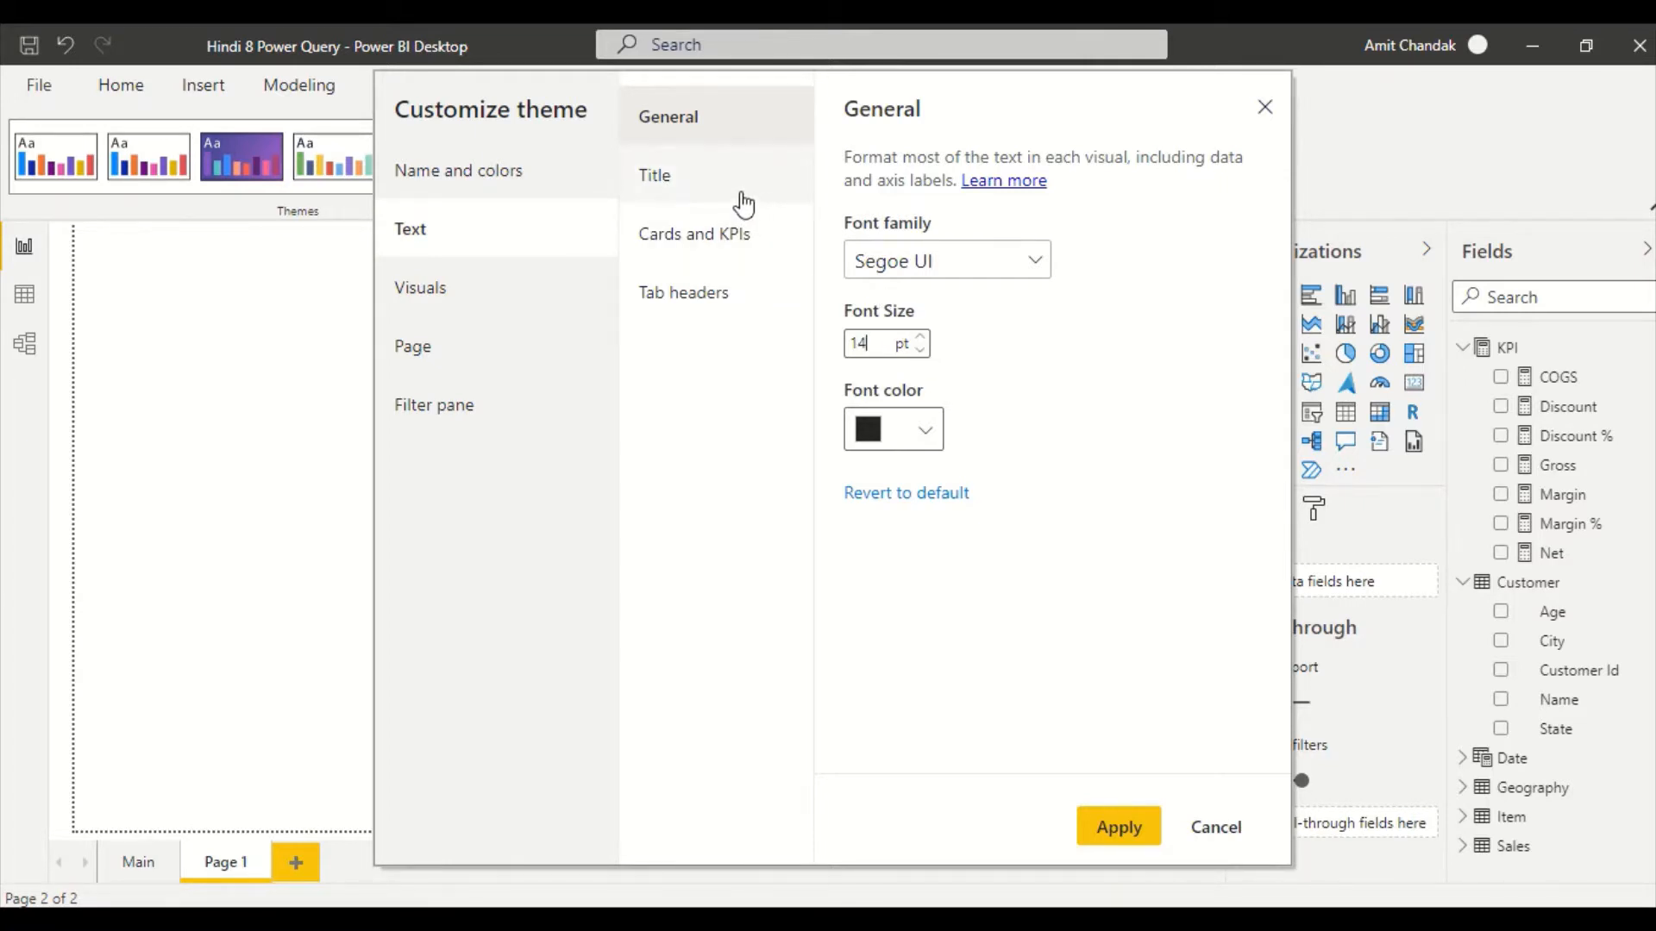
# Set the theme's title font size to 16 pt and the cards and KPIs font size to 48 pt
pyautogui.click(742, 202)
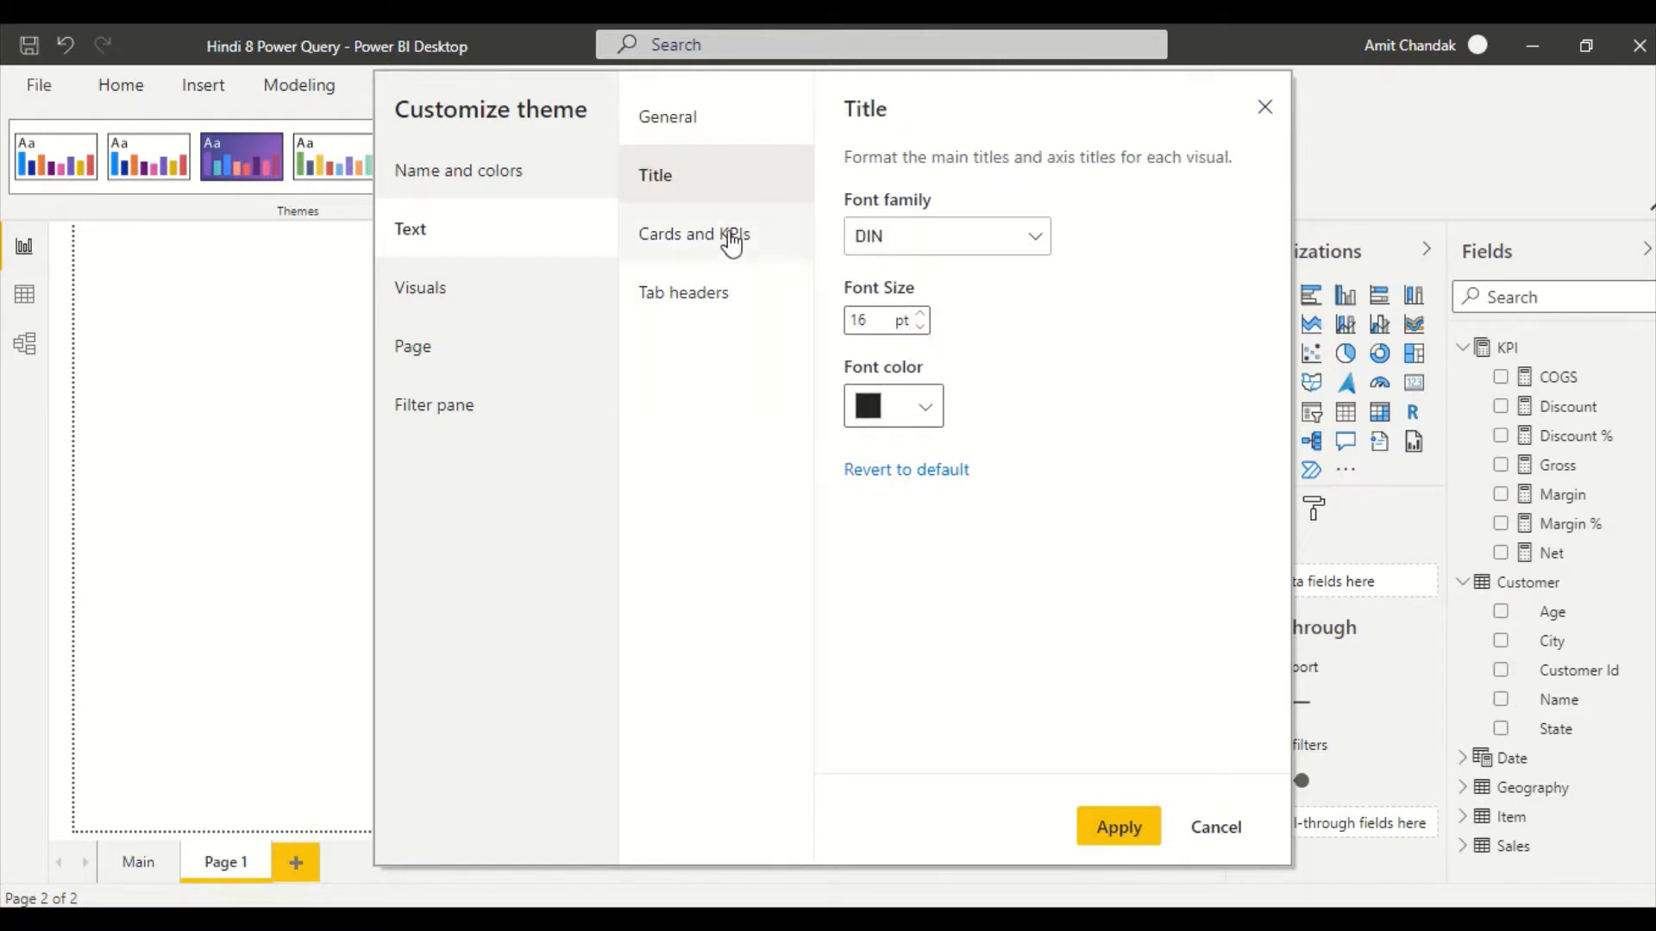
pyautogui.click(729, 243)
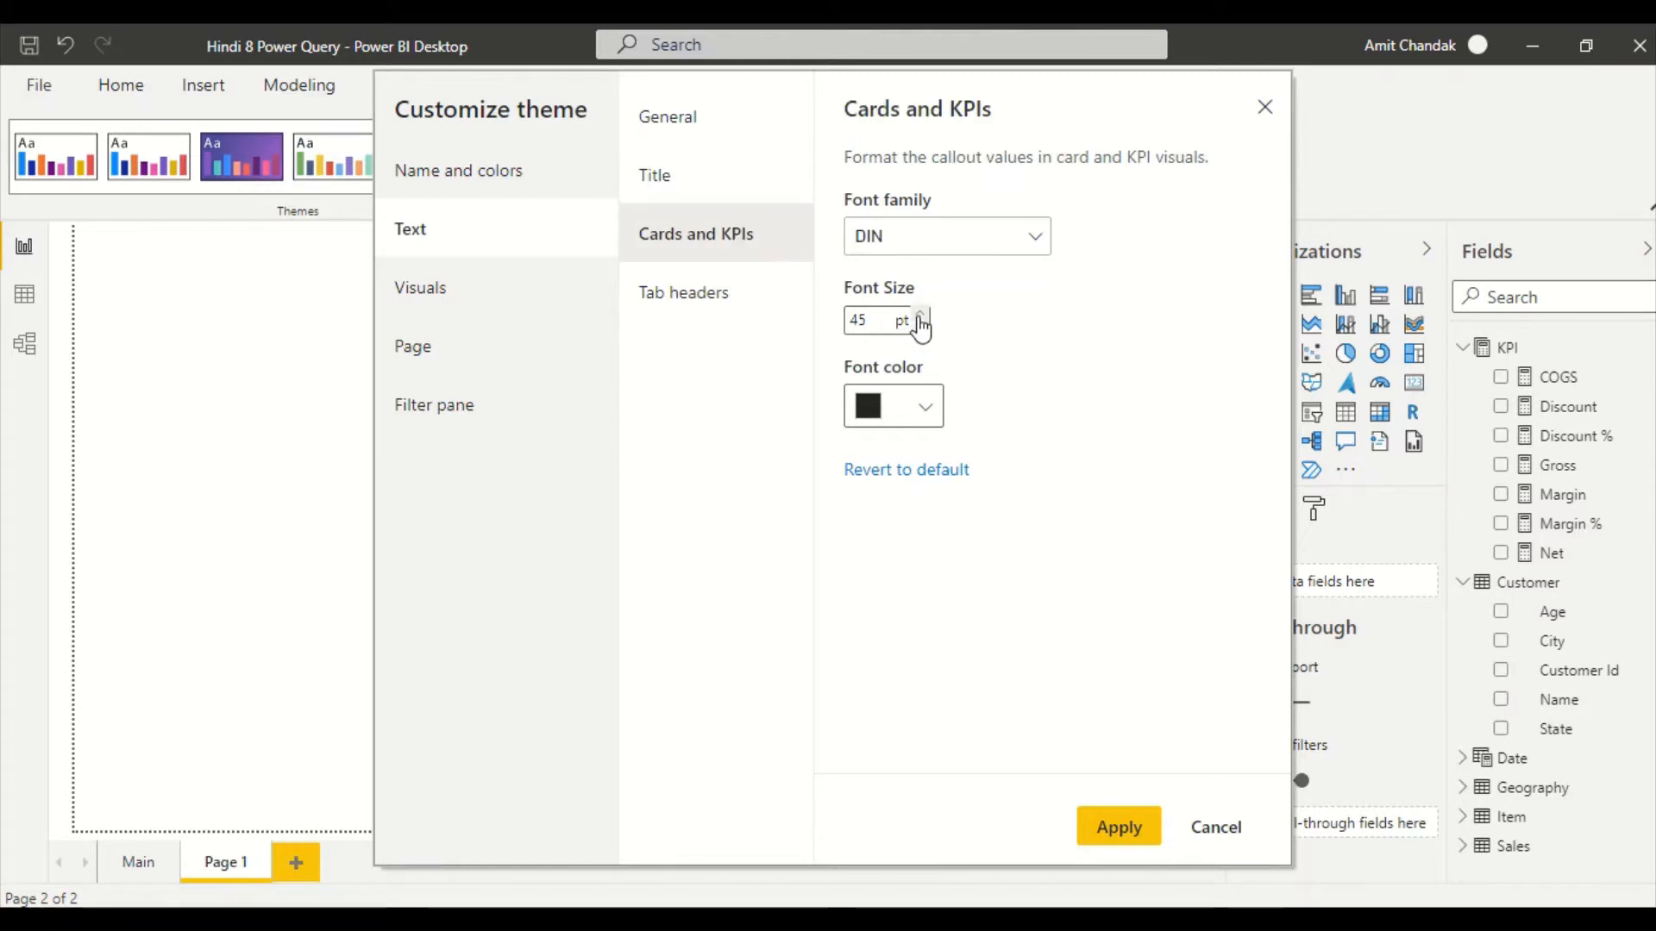
pyautogui.click(920, 314)
pyautogui.click(920, 313)
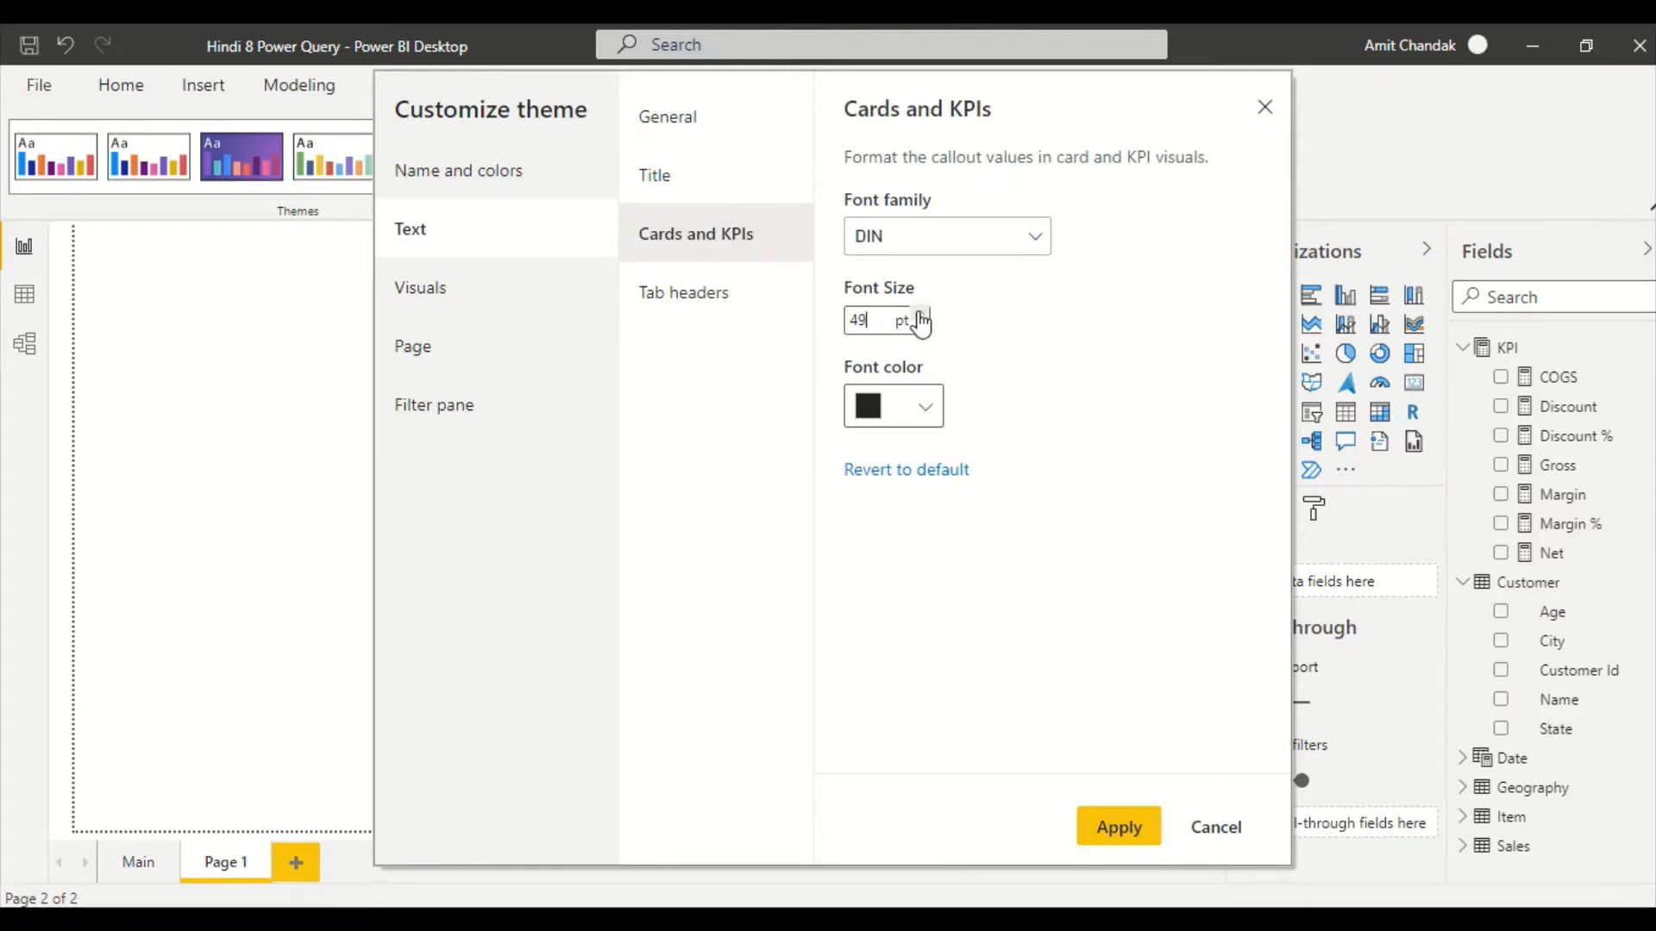
pyautogui.click(920, 326)
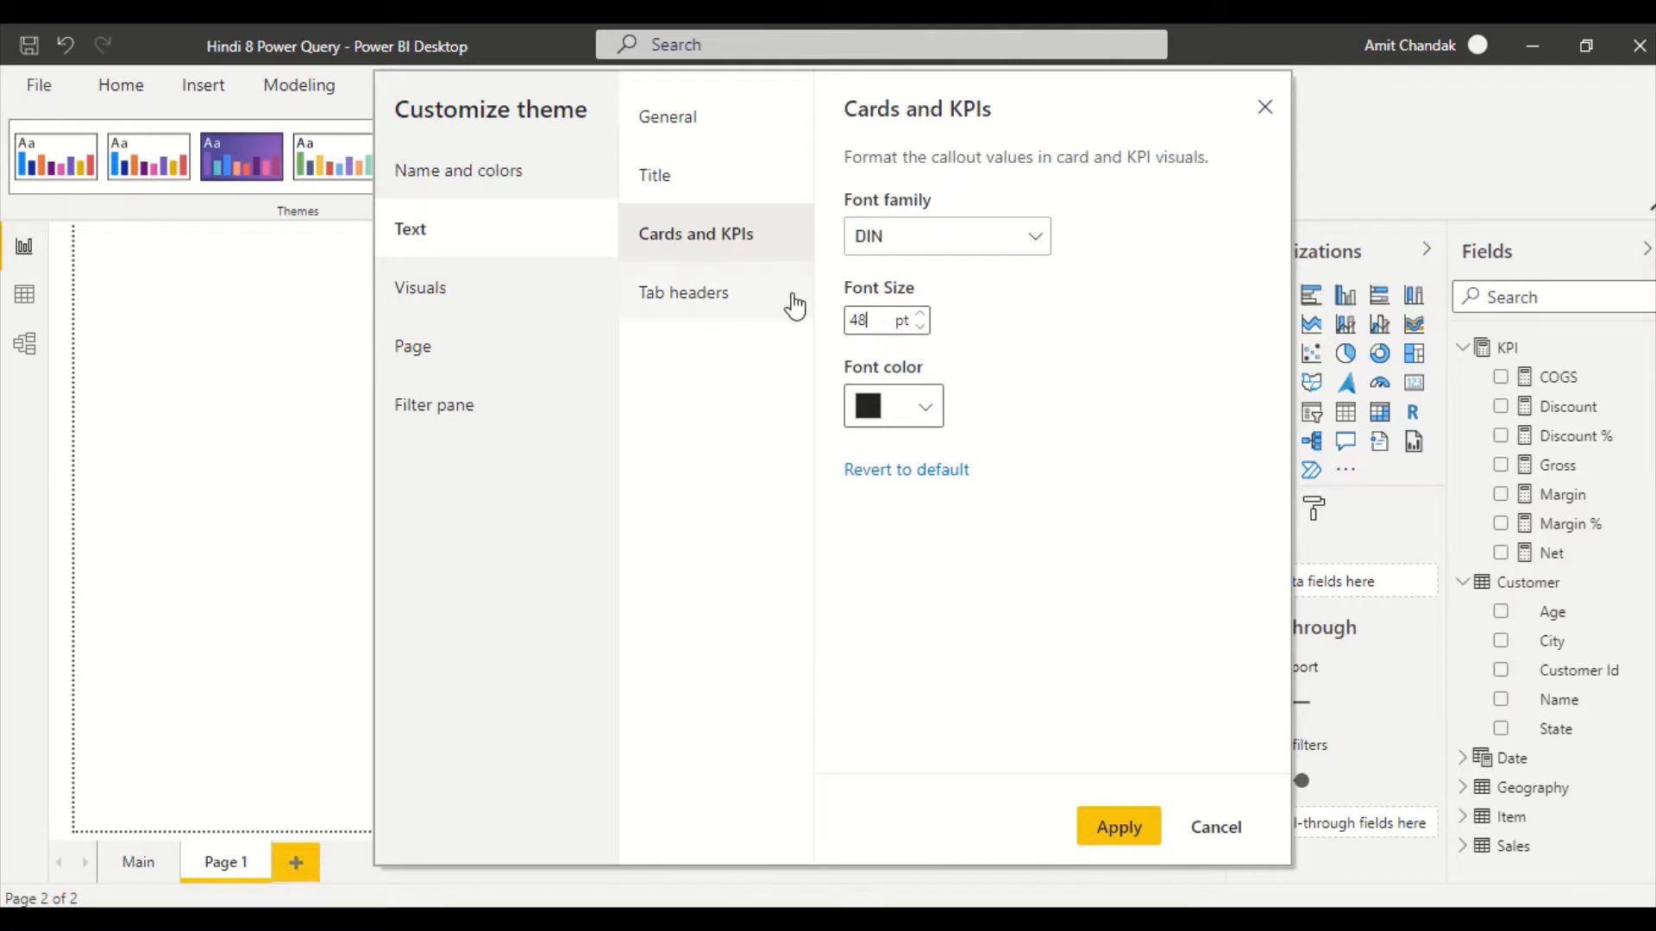
# Set the theme's tab headers font size to 14 pt and recheck the title and card text settings
pyautogui.click(723, 313)
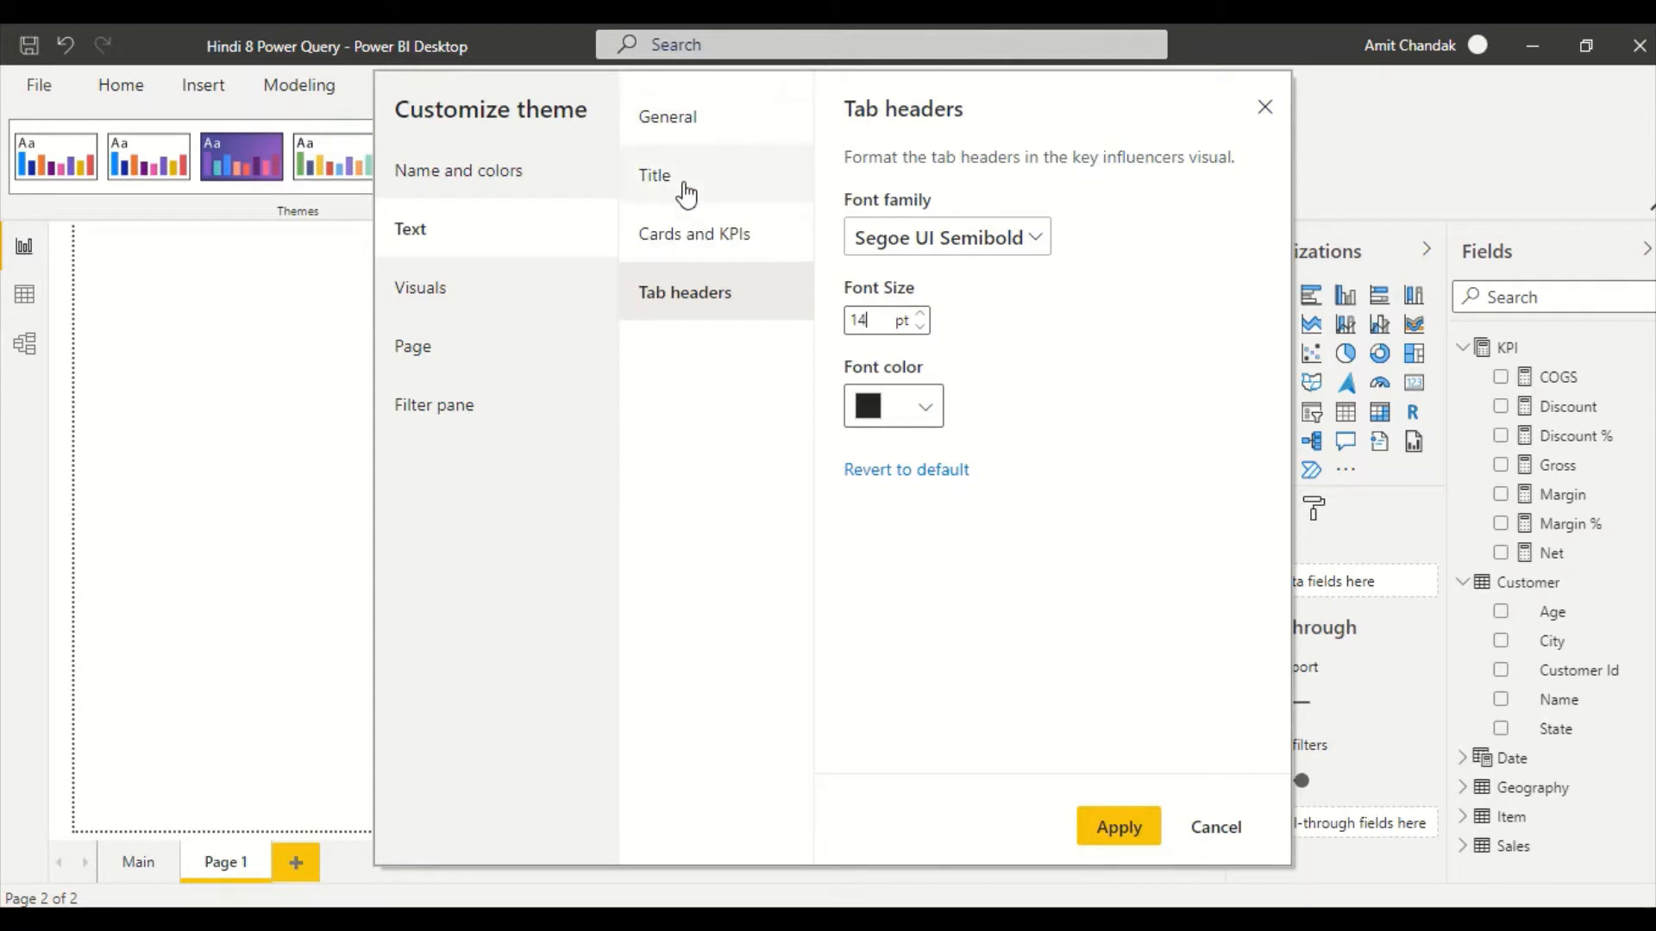
pyautogui.click(685, 192)
pyautogui.click(686, 236)
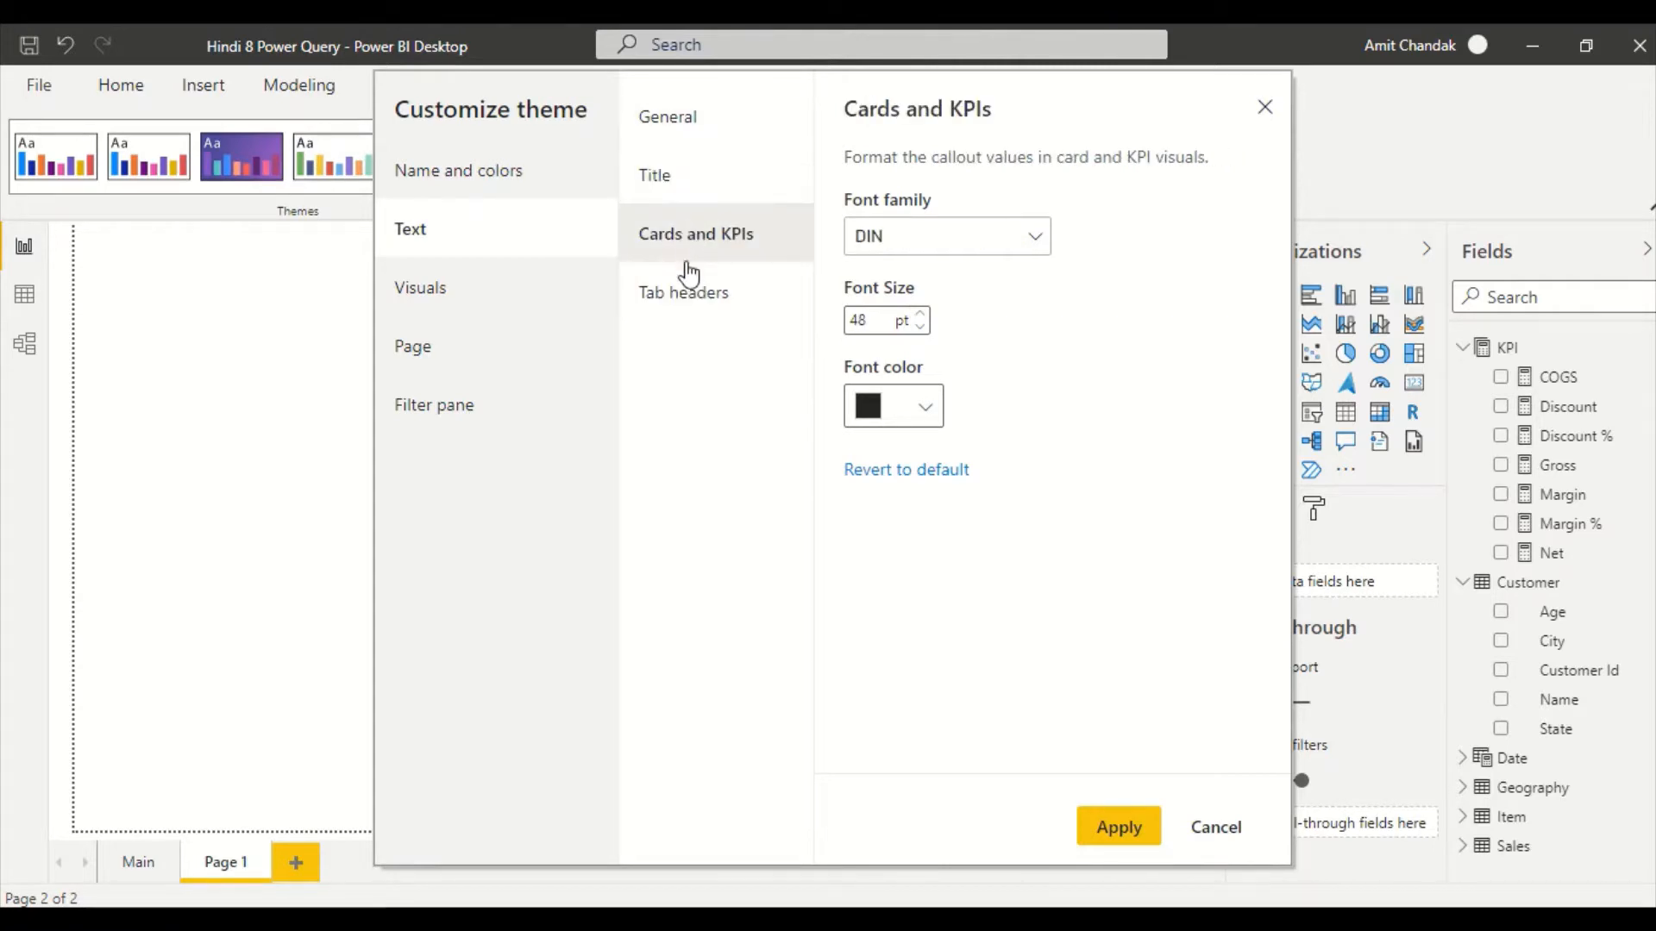
pyautogui.click(684, 290)
# Review the theme's visual settings for background, border, header and tooltip, and its page wallpaper and background settings
pyautogui.click(467, 308)
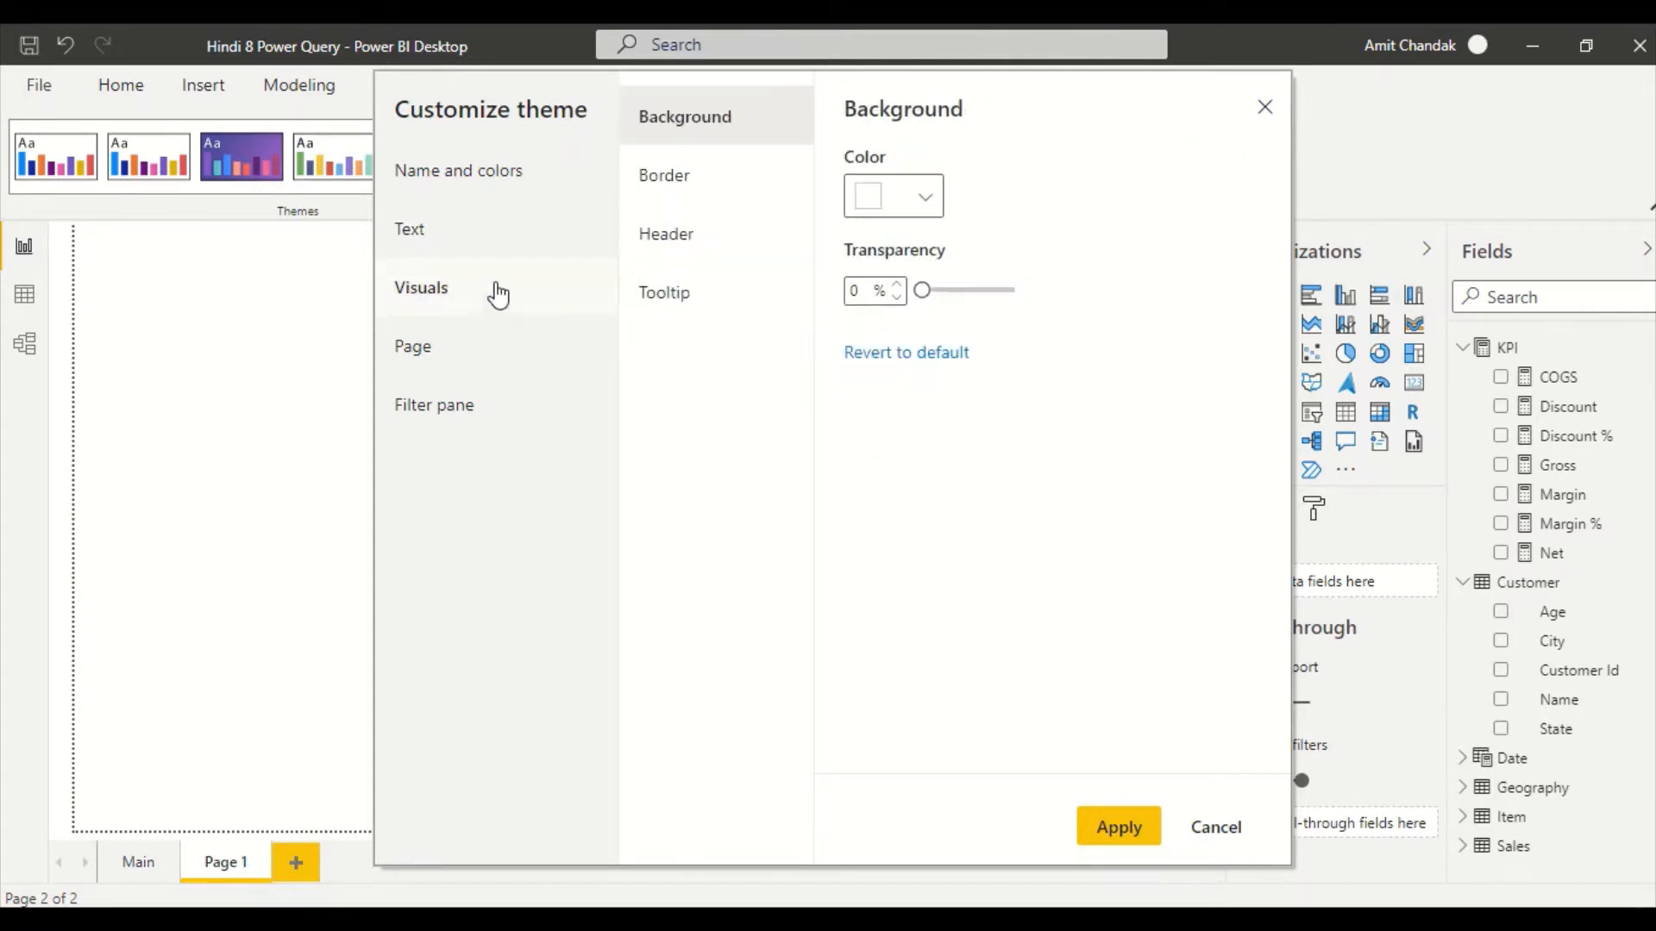
pyautogui.click(676, 204)
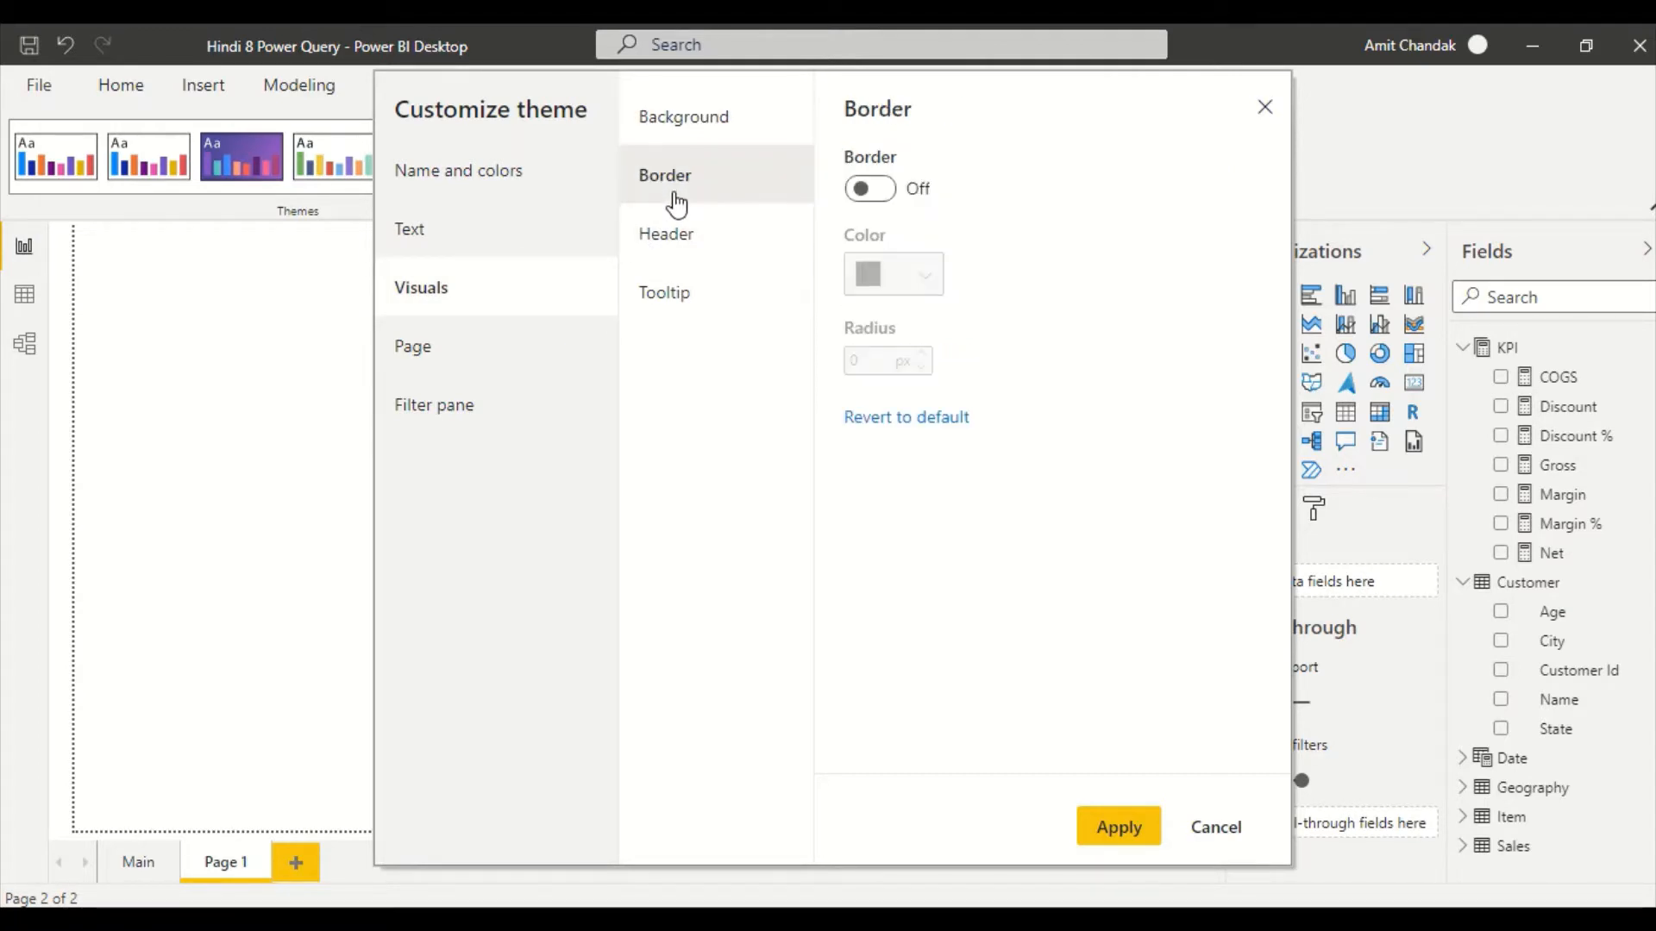
pyautogui.click(670, 238)
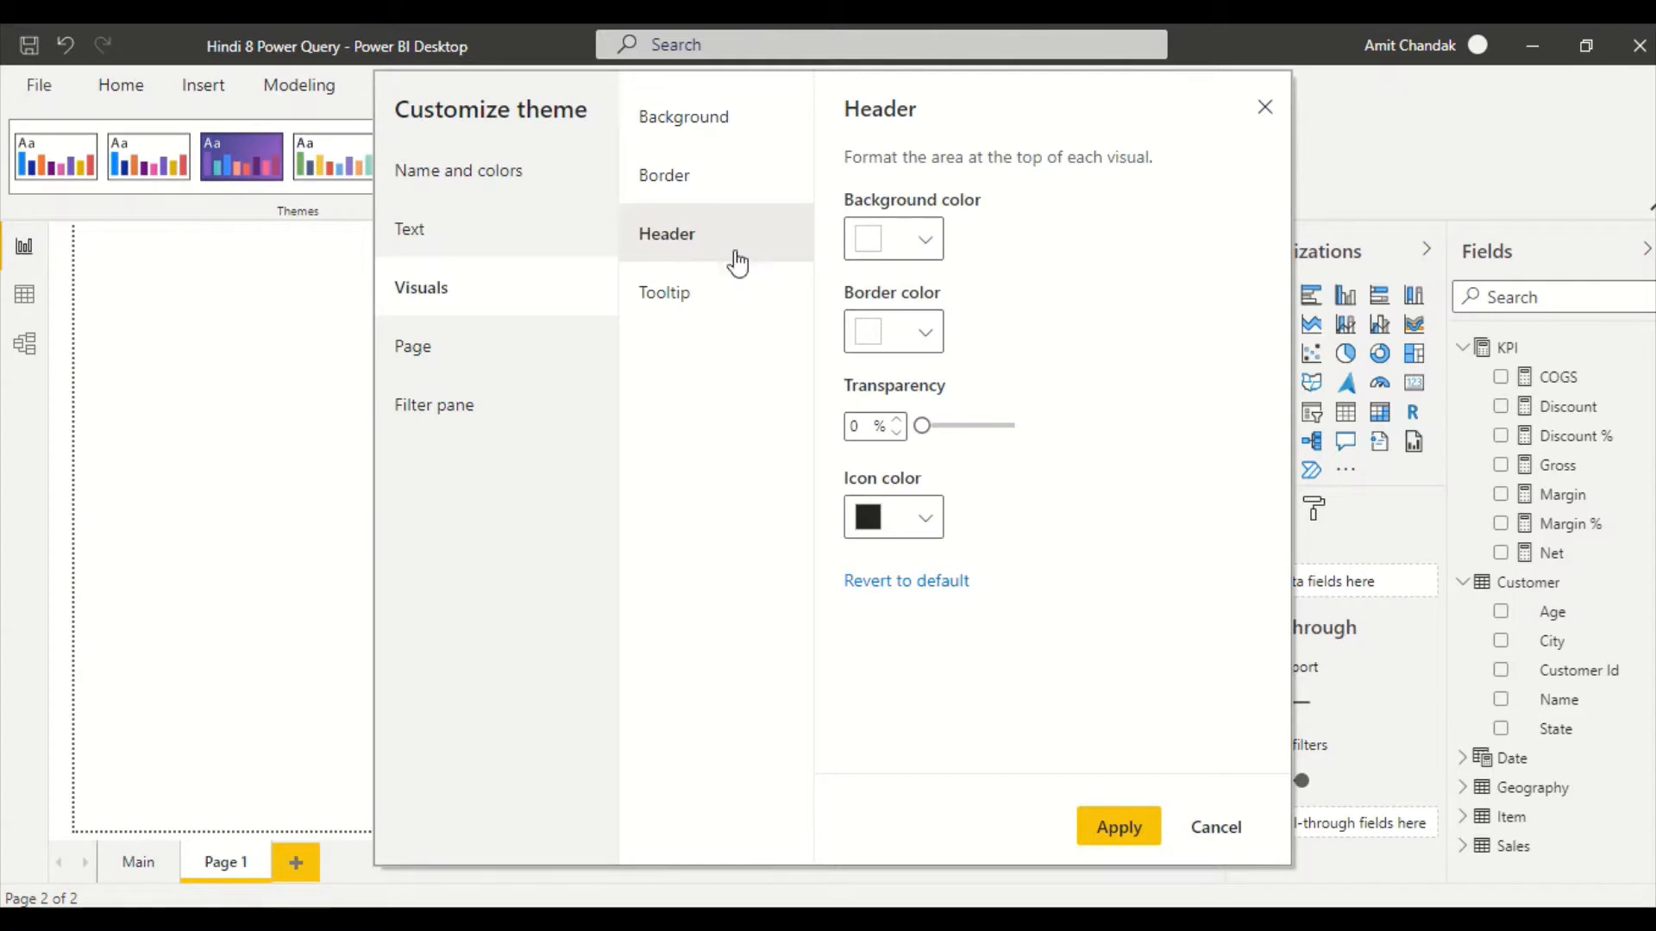
pyautogui.click(680, 297)
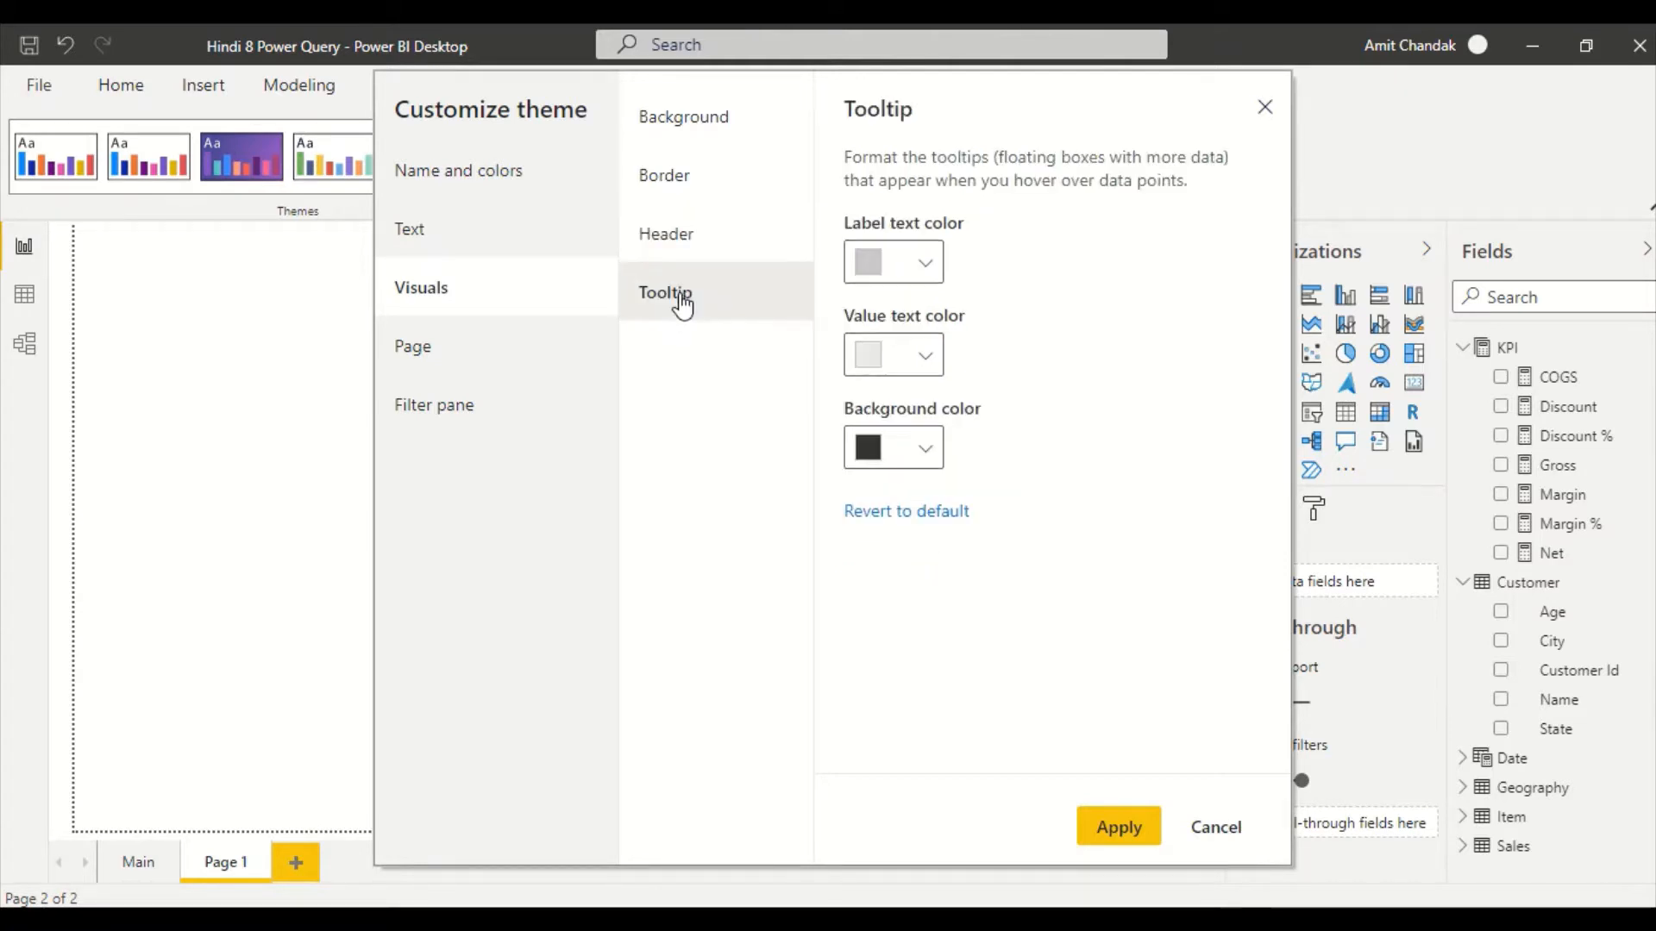
pyautogui.click(500, 353)
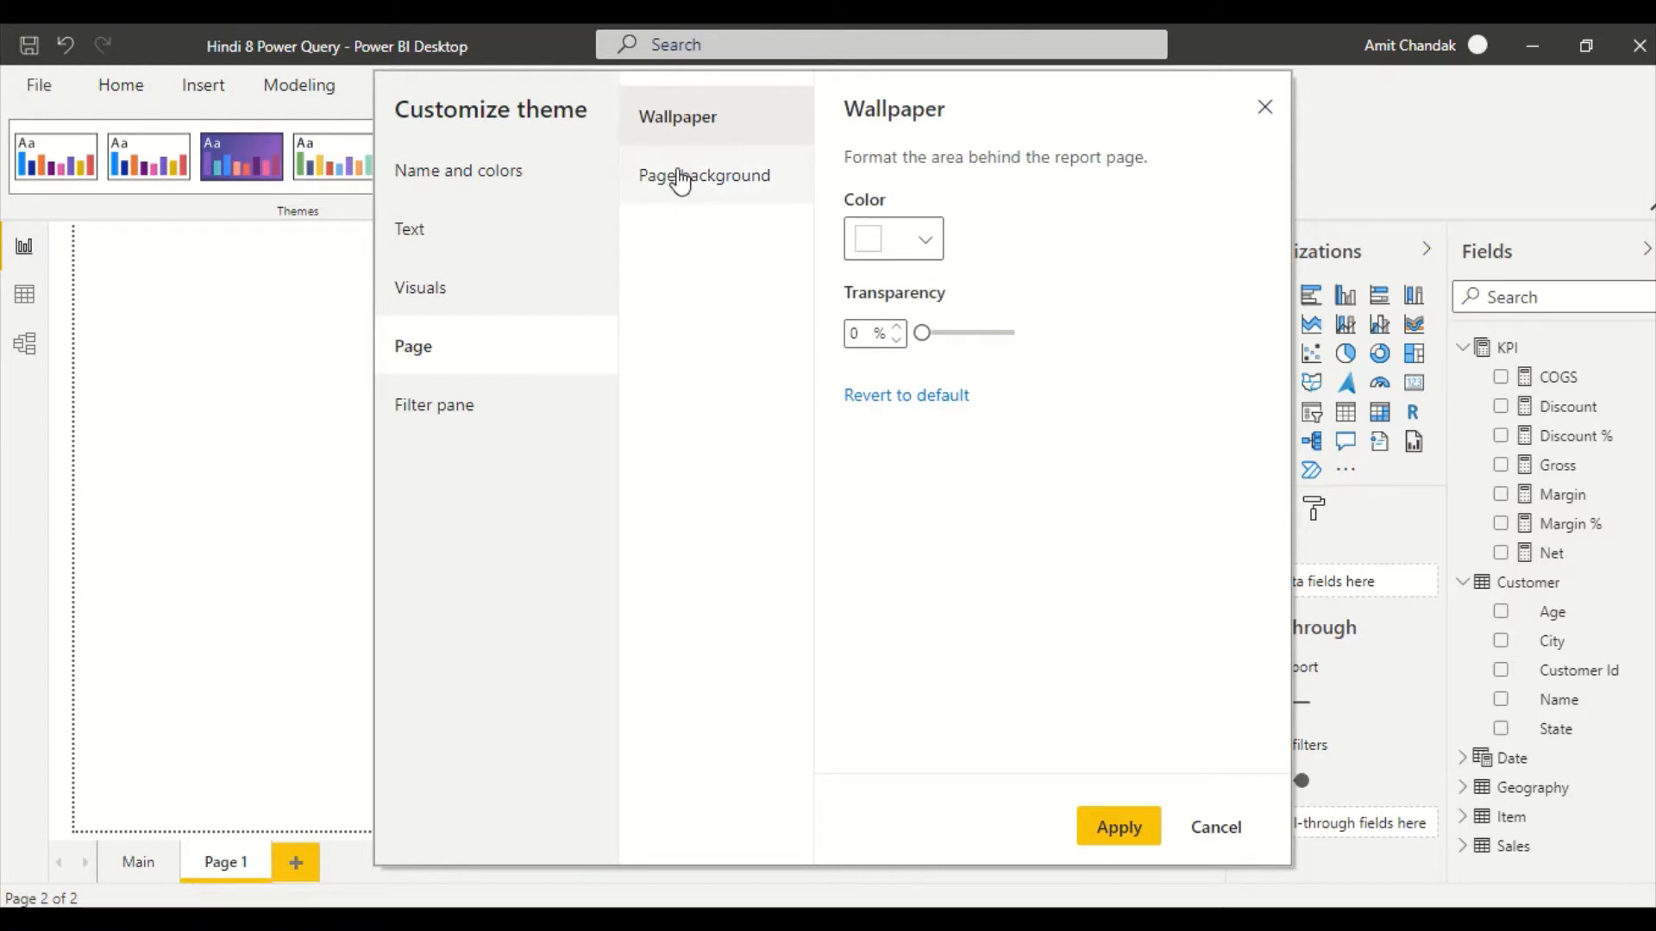
pyautogui.click(681, 179)
pyautogui.click(677, 125)
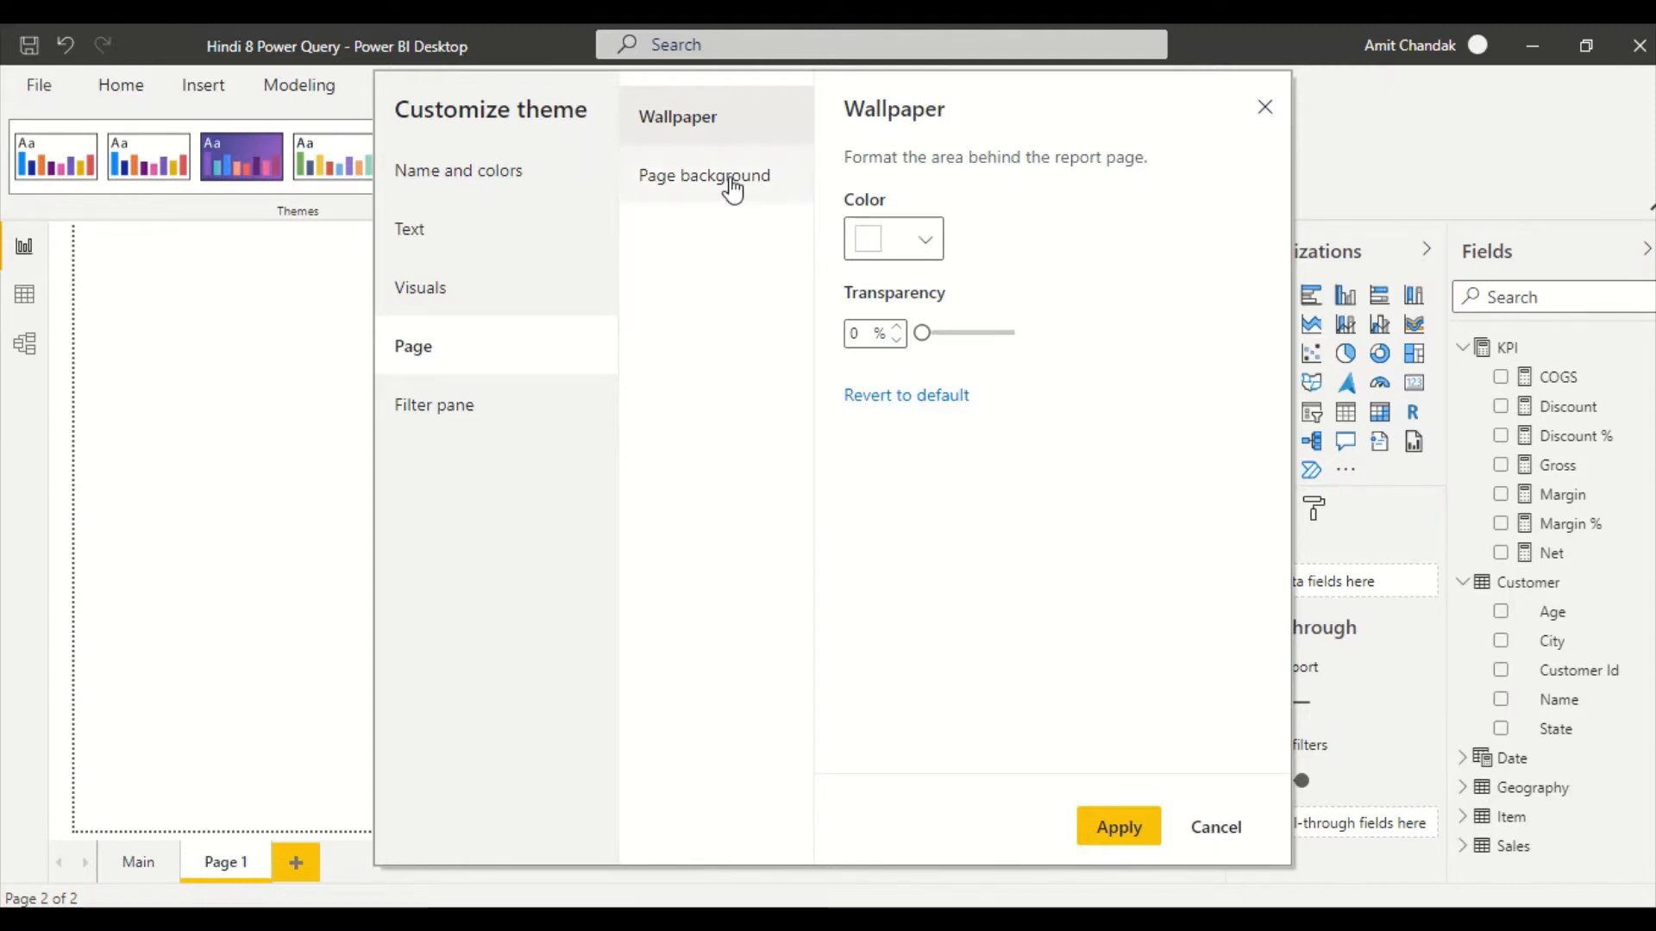
pyautogui.click(732, 182)
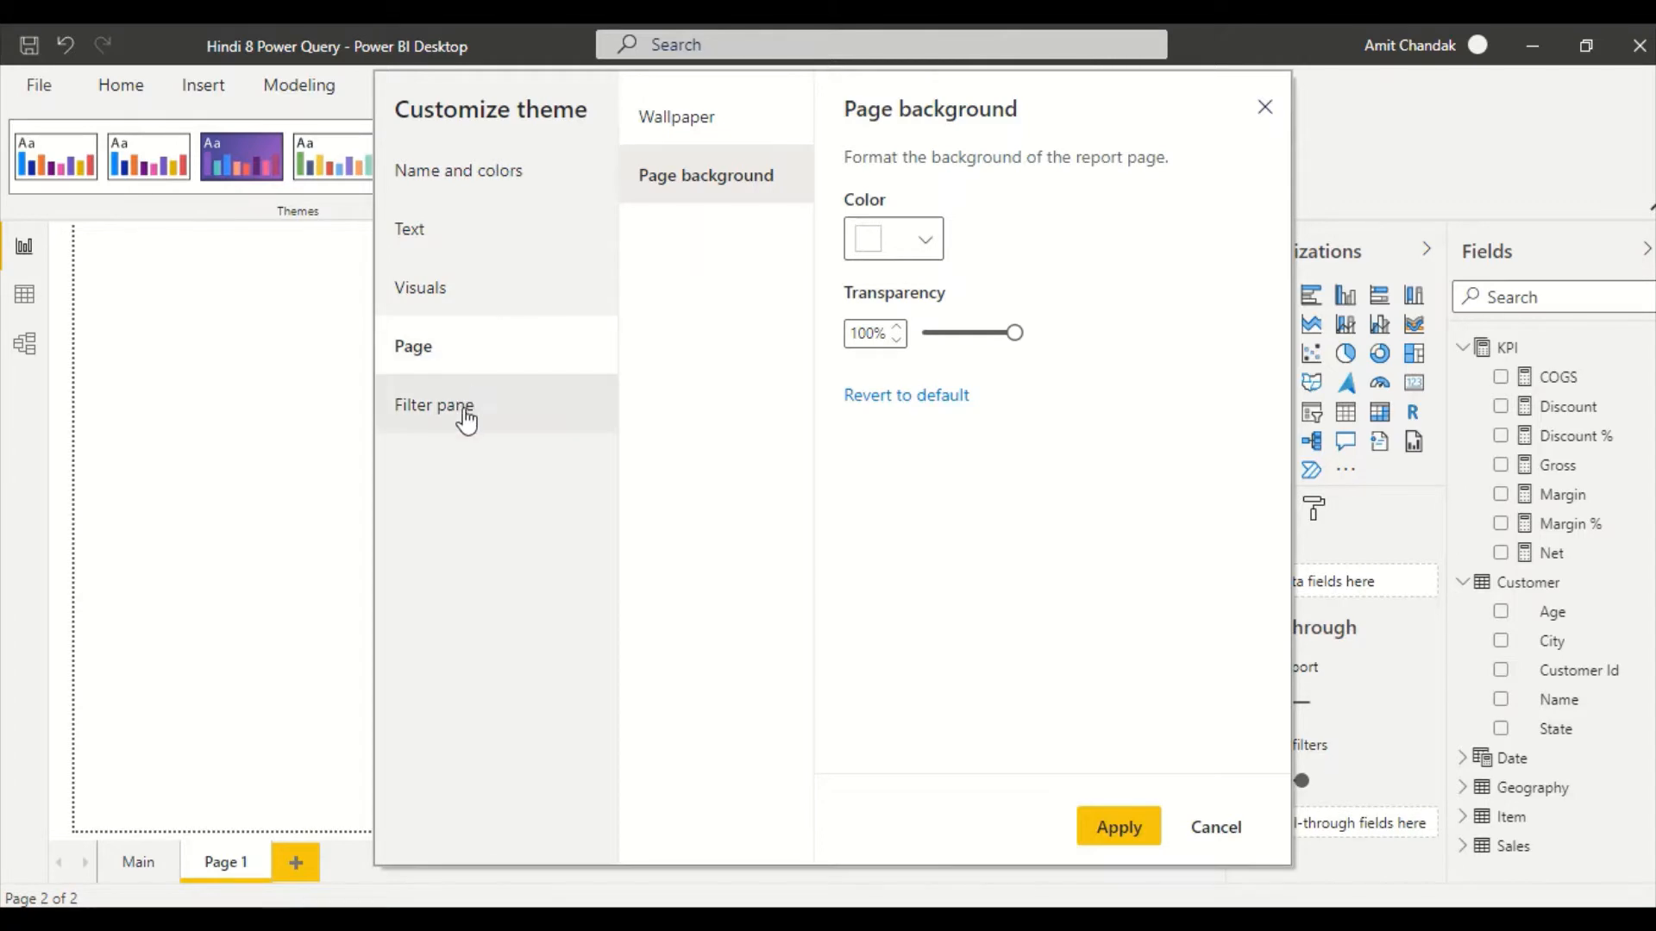
# Set the theme's filter pane title font size to 14 pt and its header font size to 13 pt
pyautogui.click(465, 413)
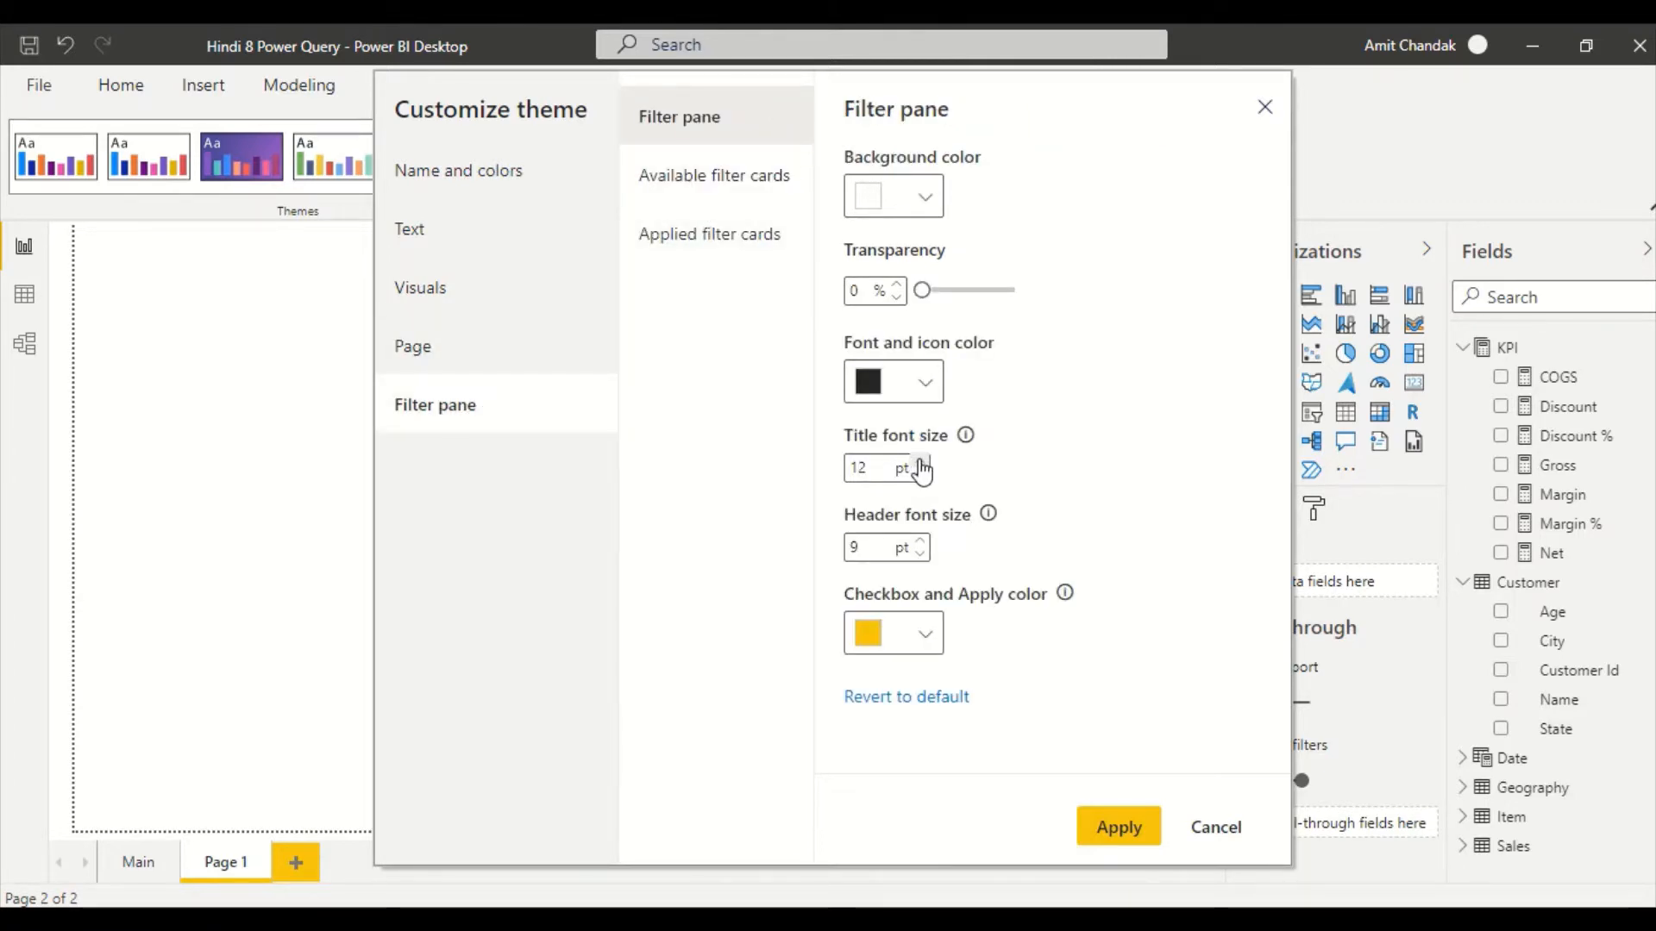
pyautogui.click(920, 463)
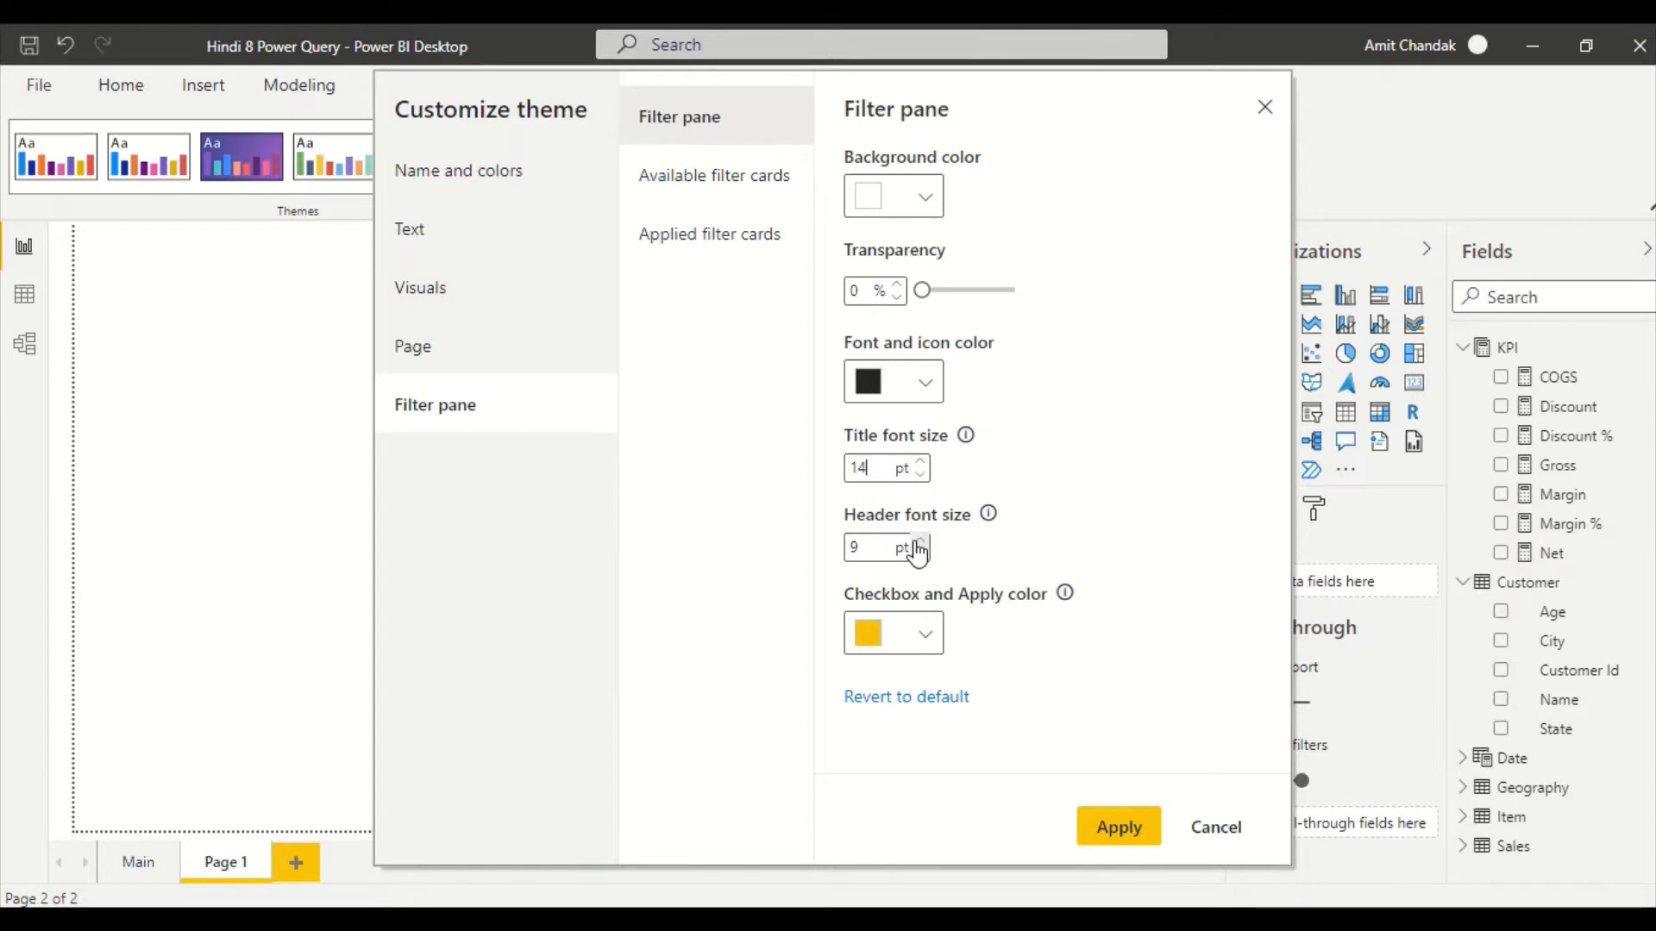
pyautogui.click(920, 542)
pyautogui.click(920, 542)
pyautogui.click(920, 542)
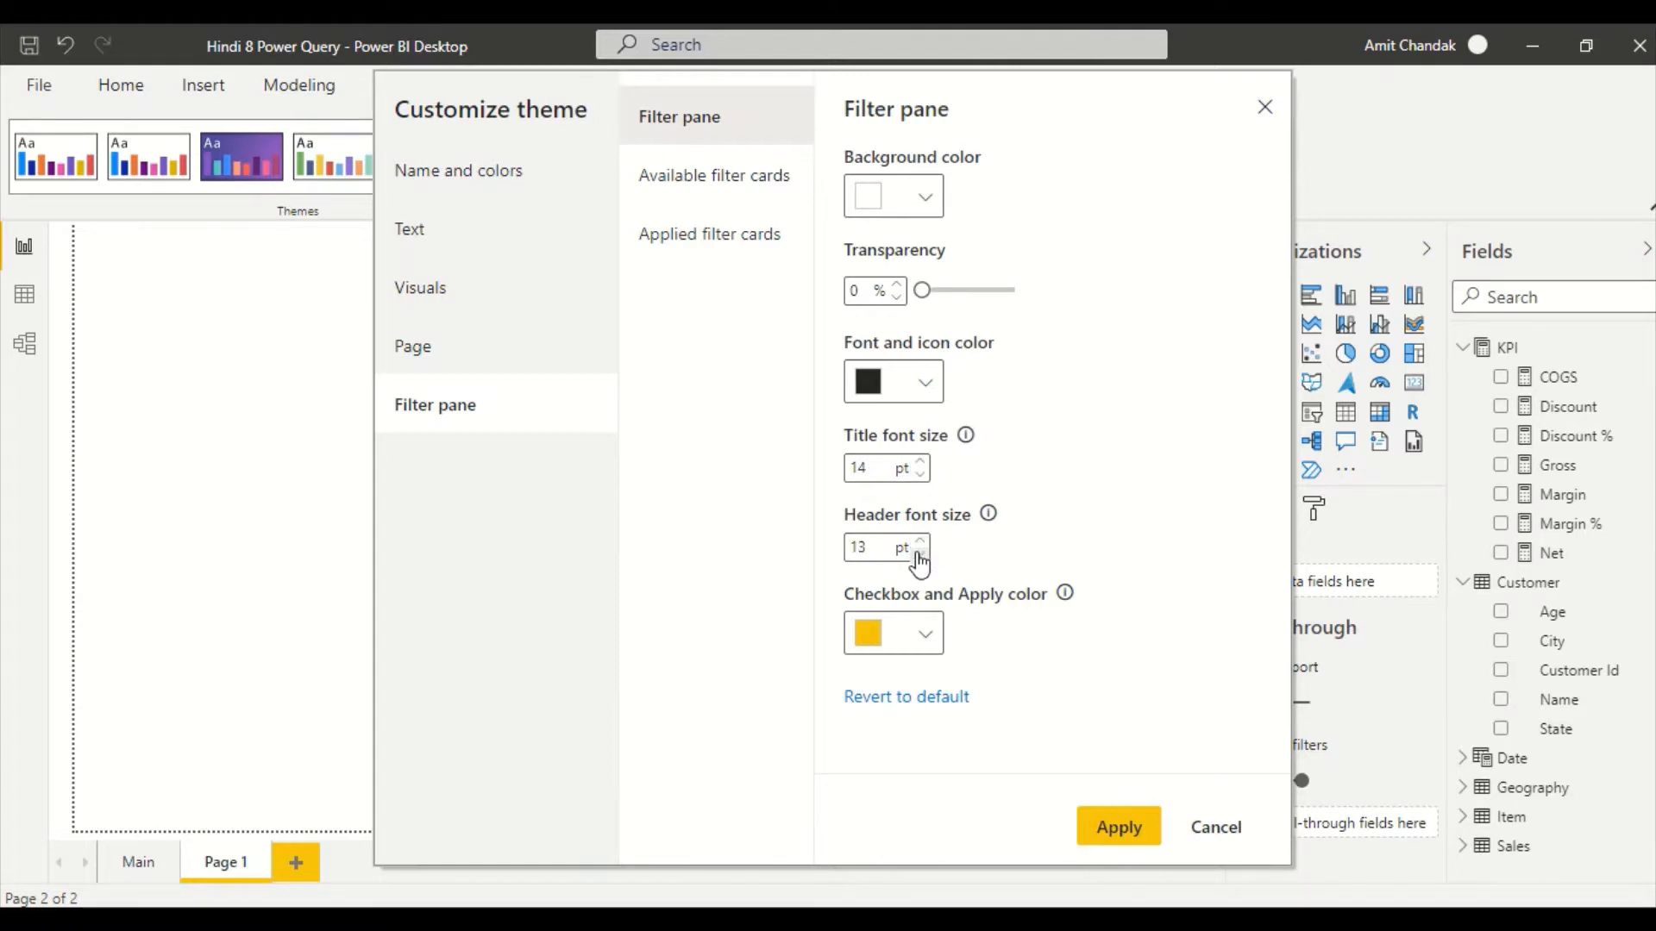
# Set the font size of both available and applied filter cards to 12 pt and apply the customized theme
pyautogui.click(703, 177)
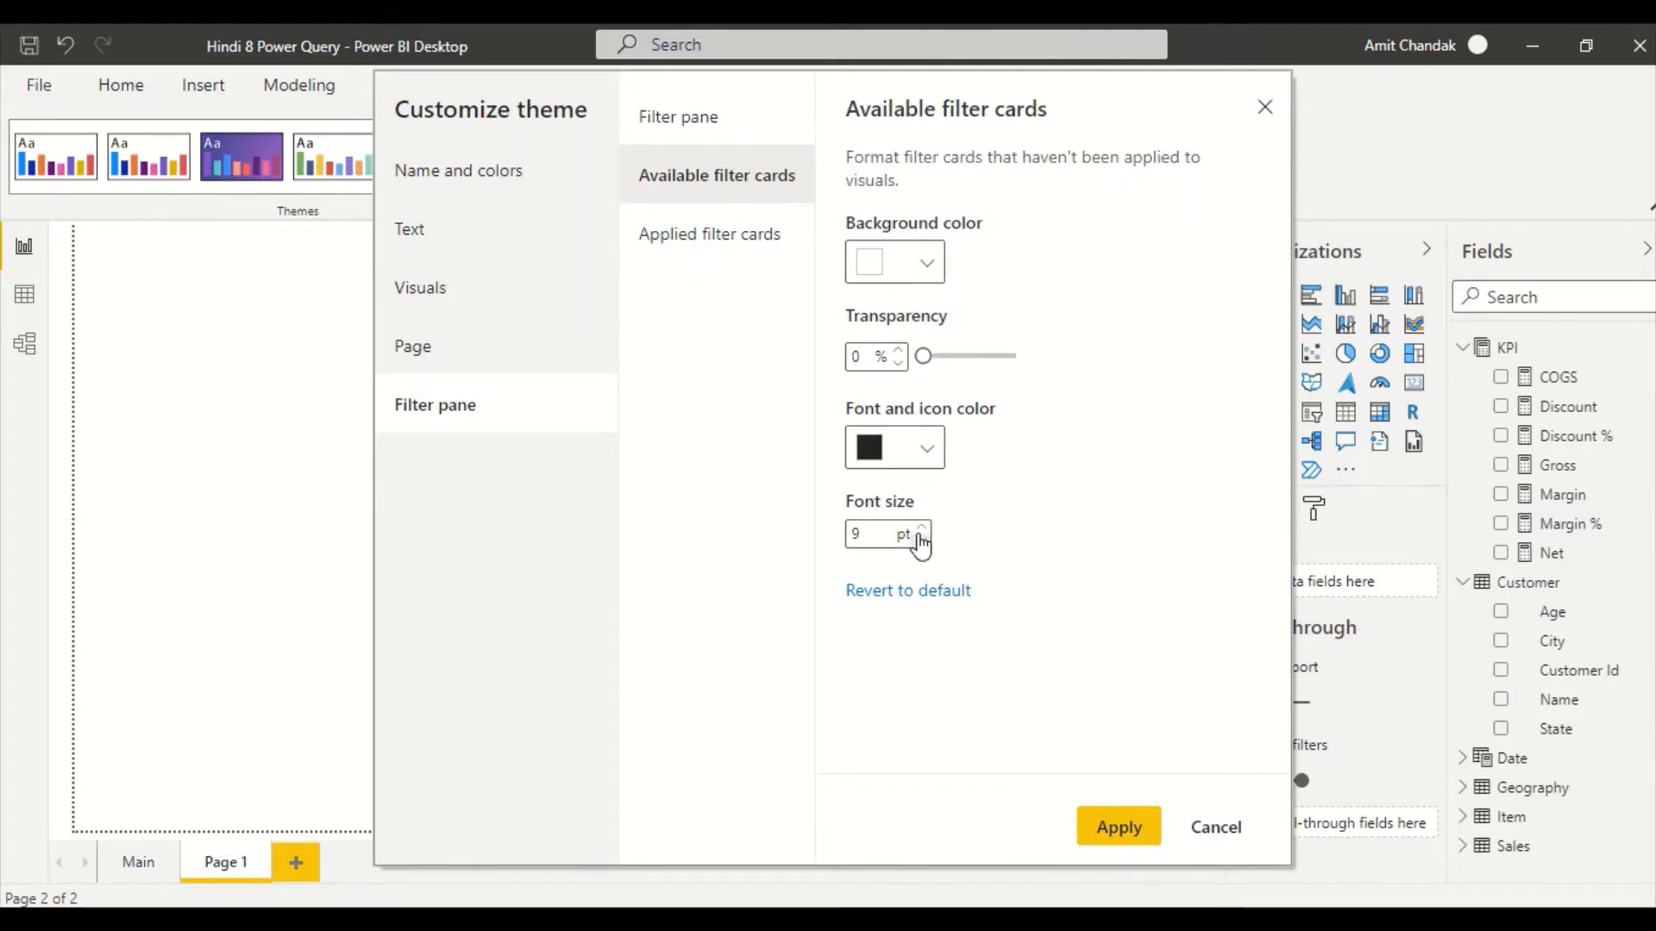
pyautogui.click(921, 540)
pyautogui.click(922, 531)
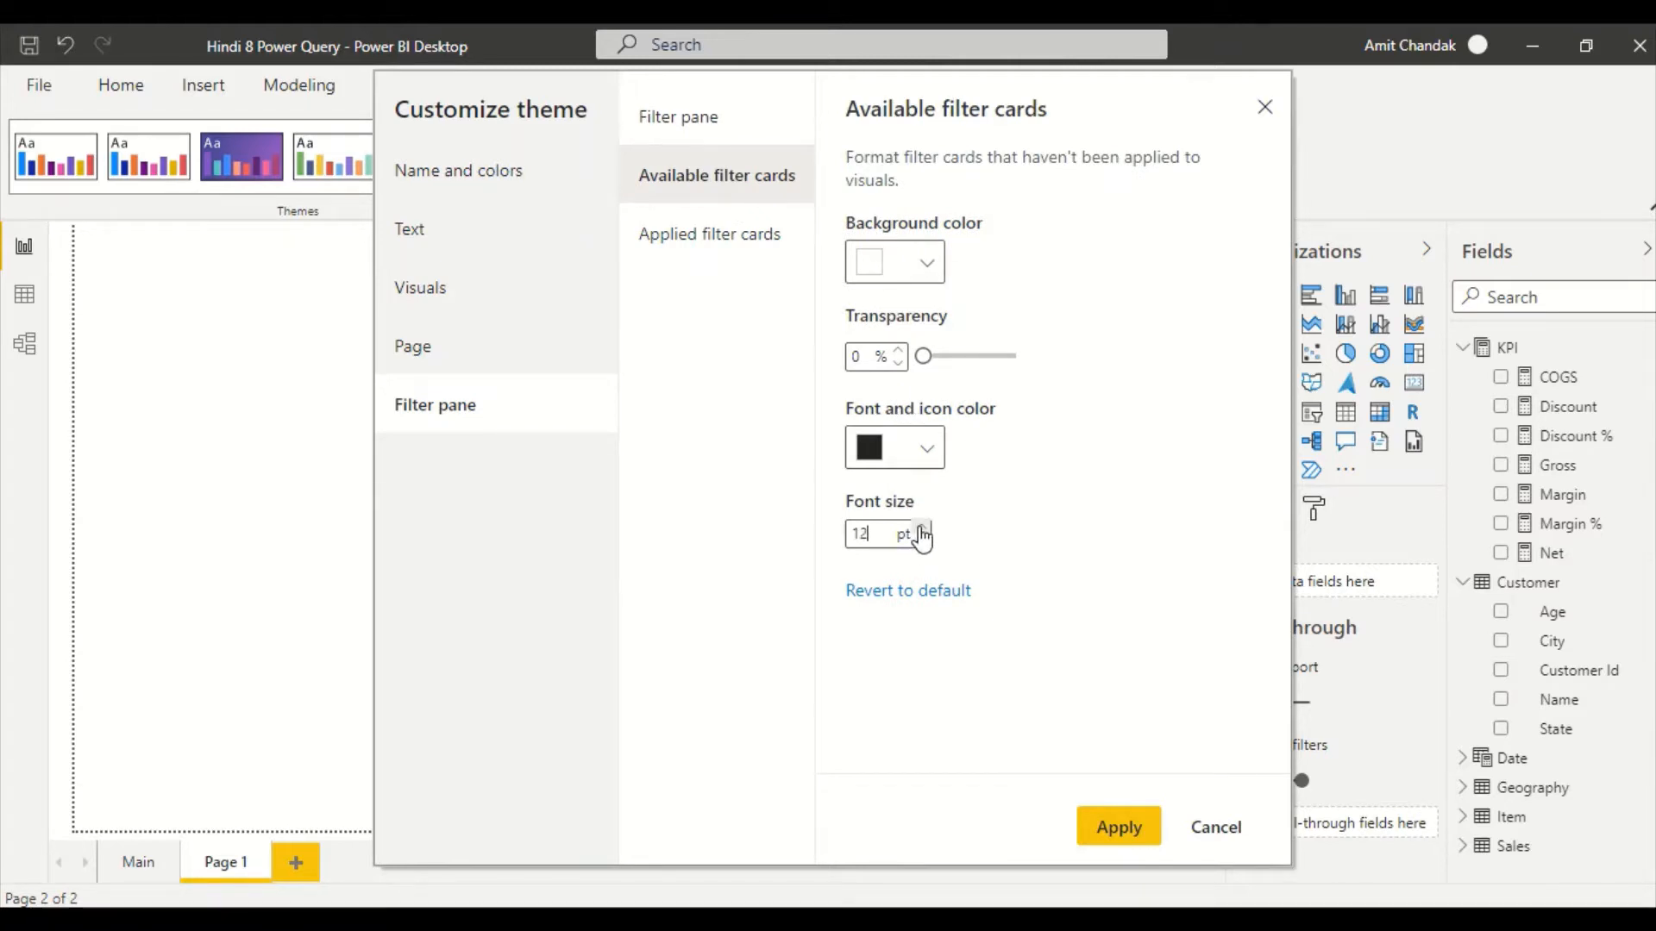
pyautogui.click(697, 253)
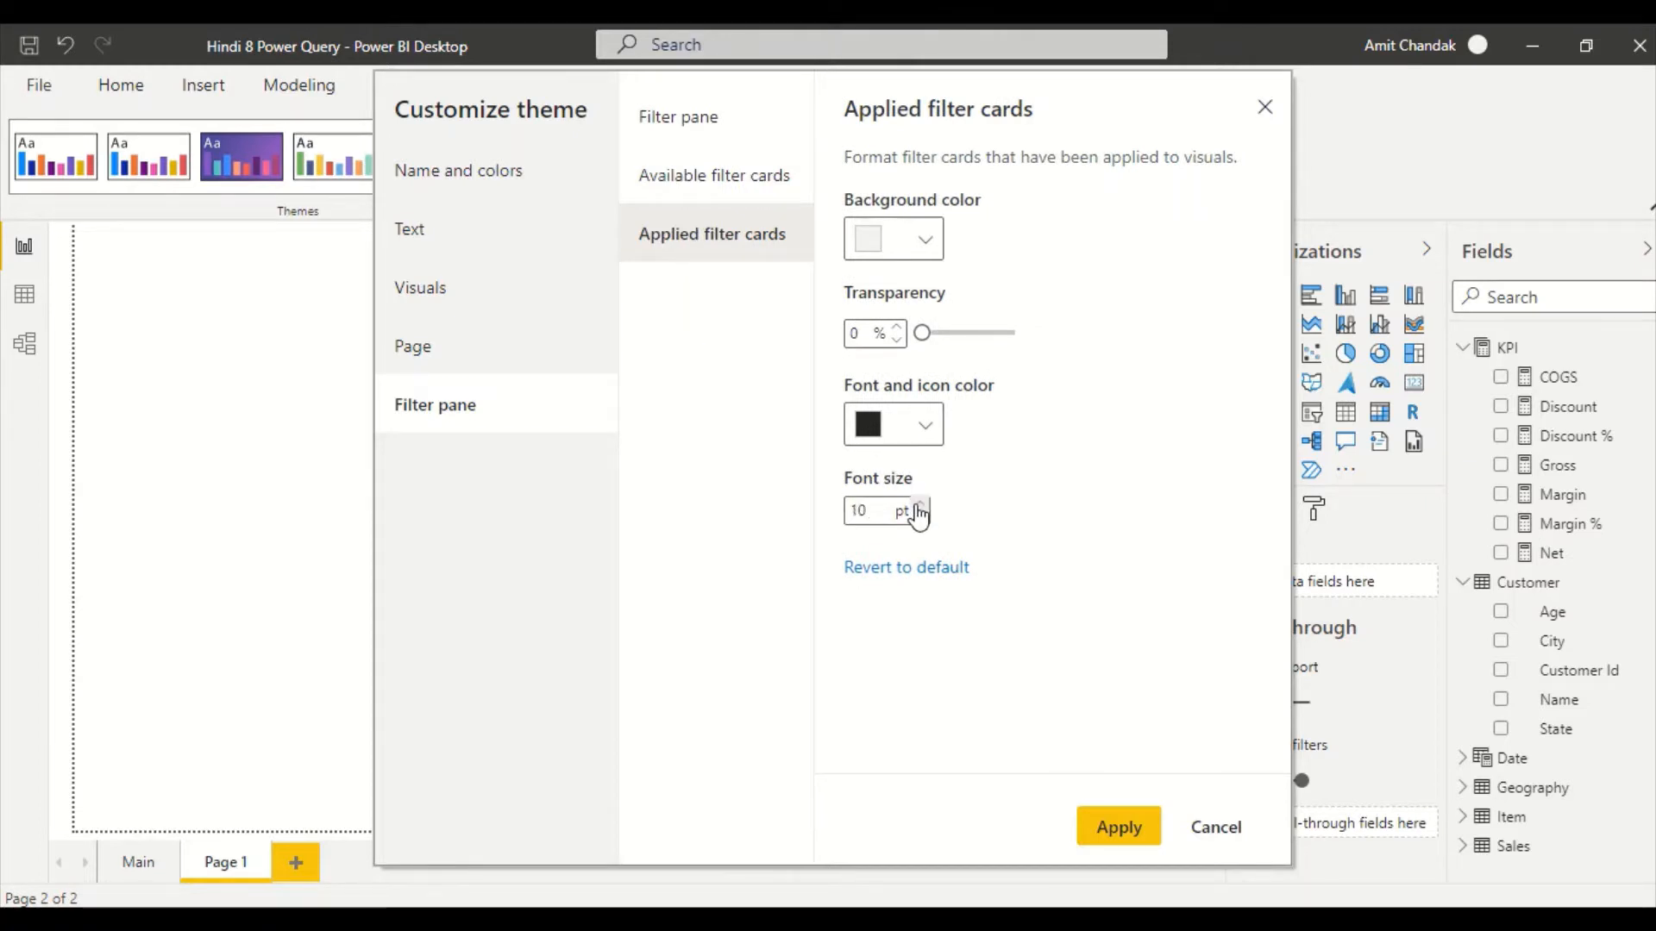
pyautogui.click(919, 506)
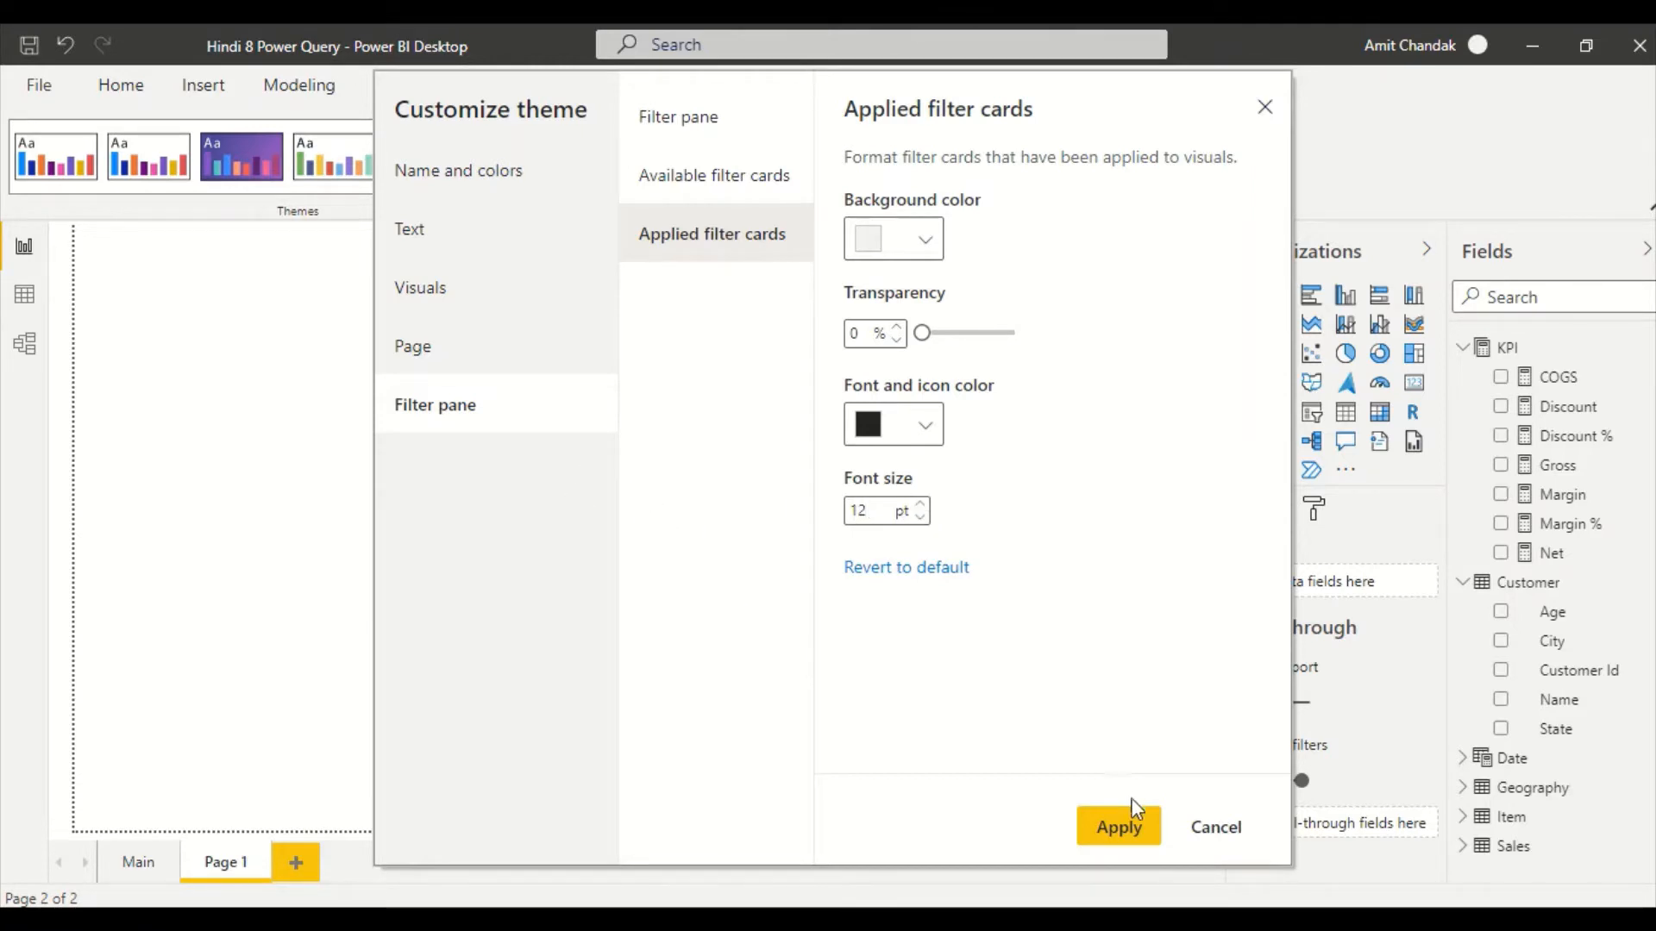
pyautogui.click(1125, 828)
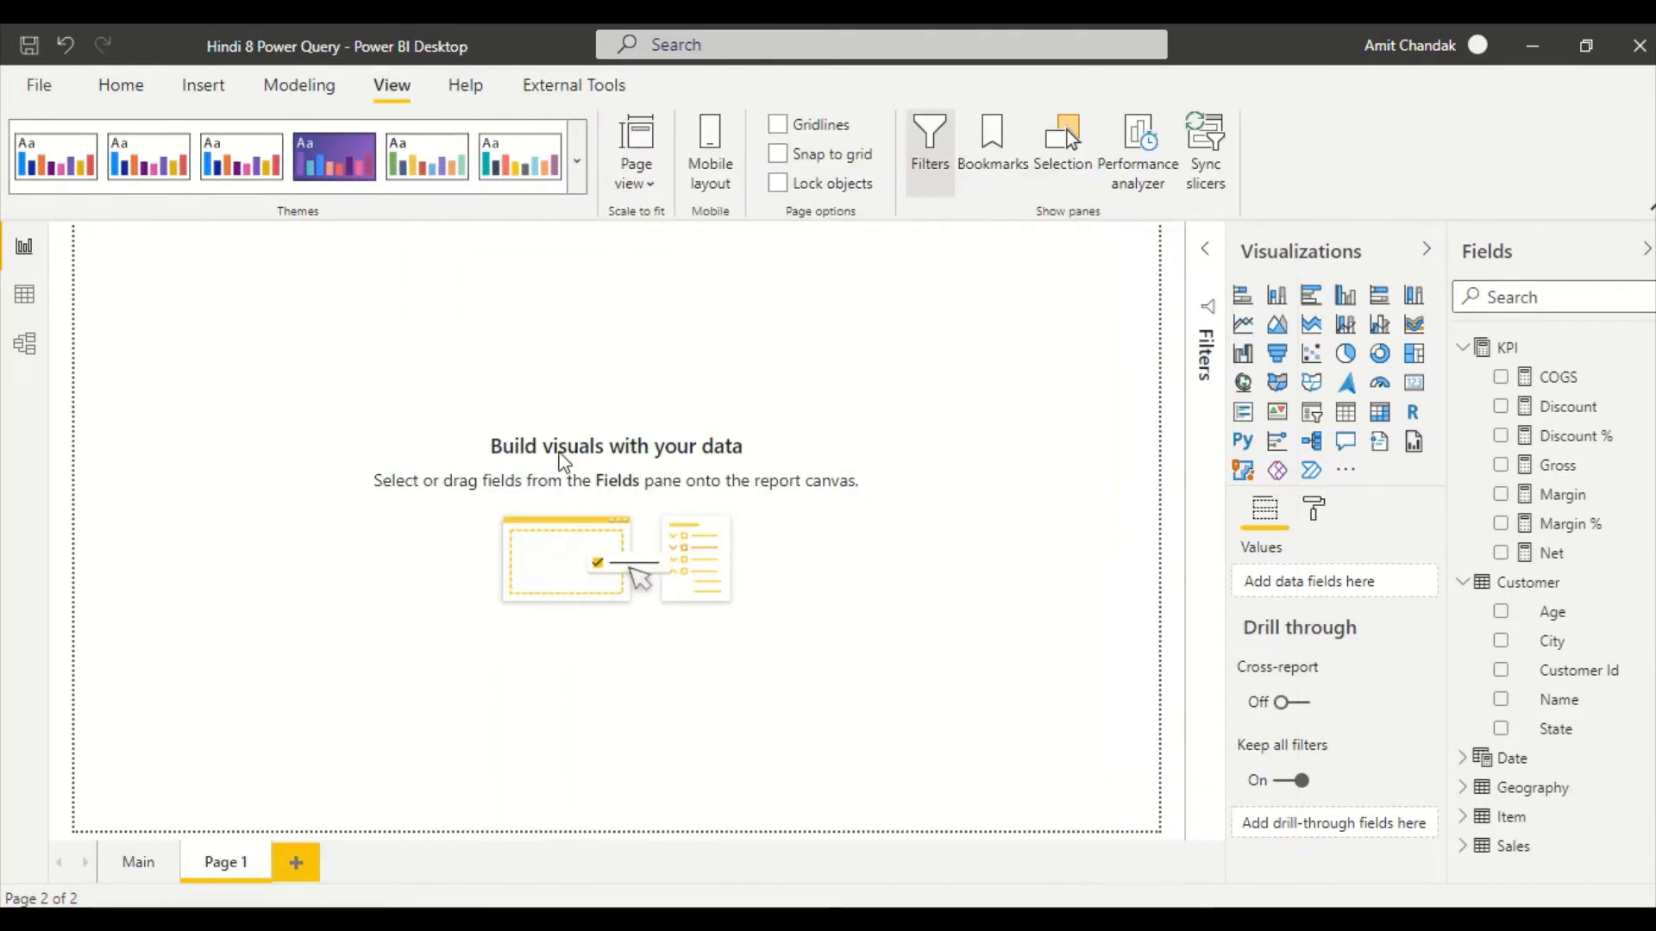
# Look through the theme gallery for the option to save the current theme, then close it
pyautogui.click(579, 195)
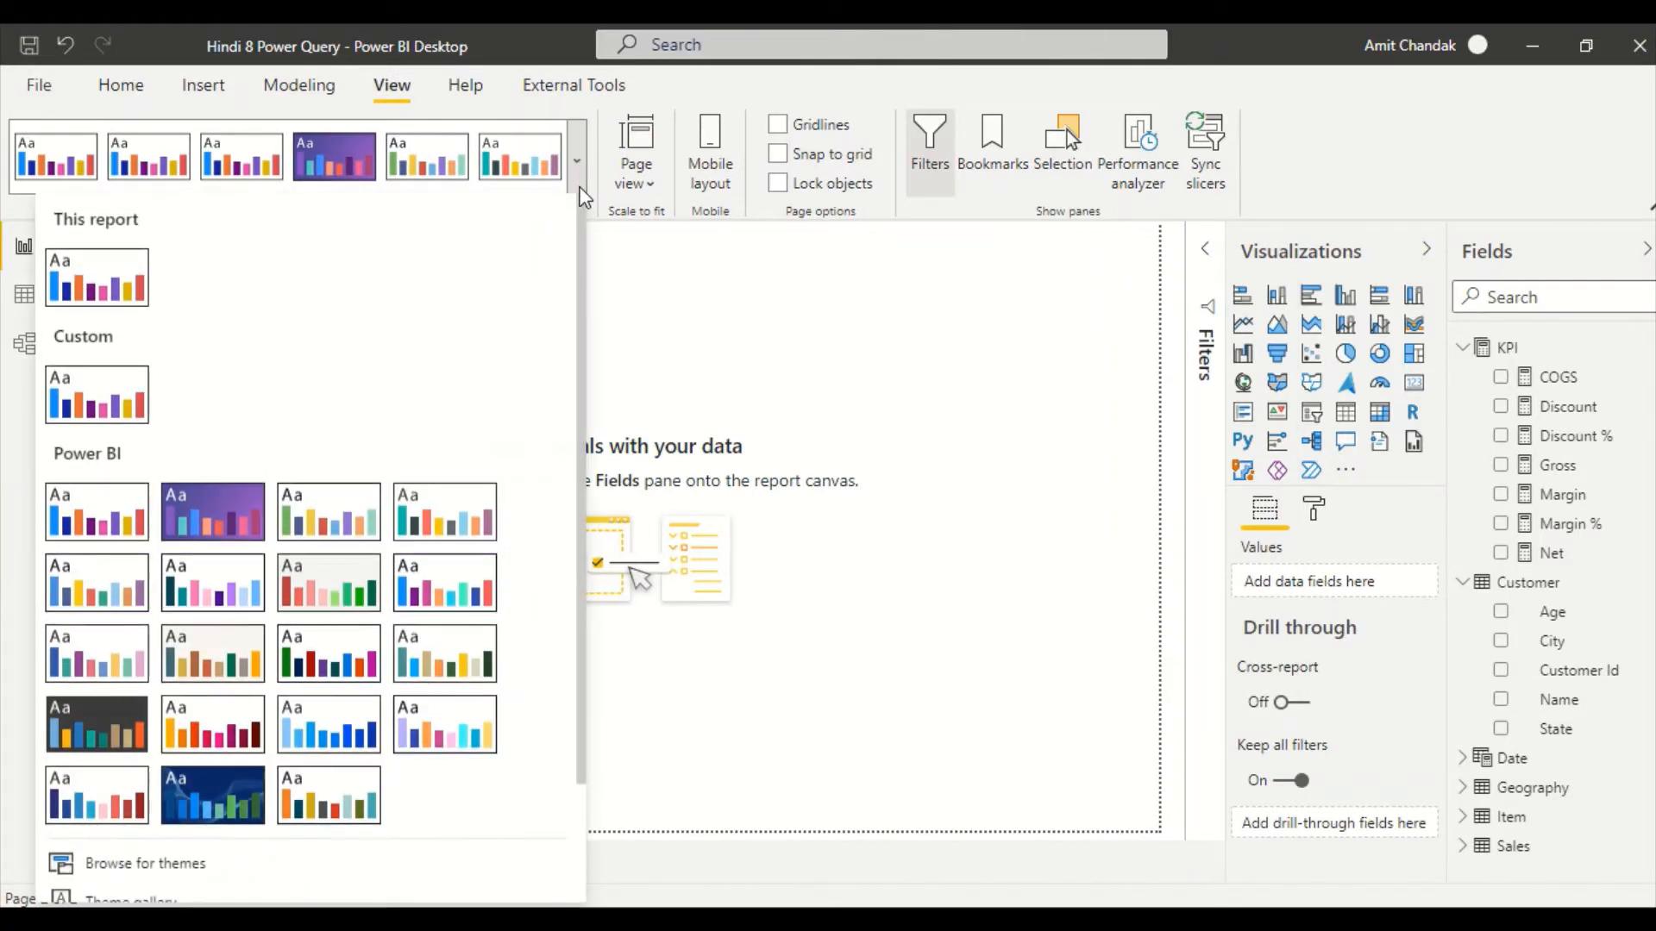
pyautogui.scroll(-2, 496, 427)
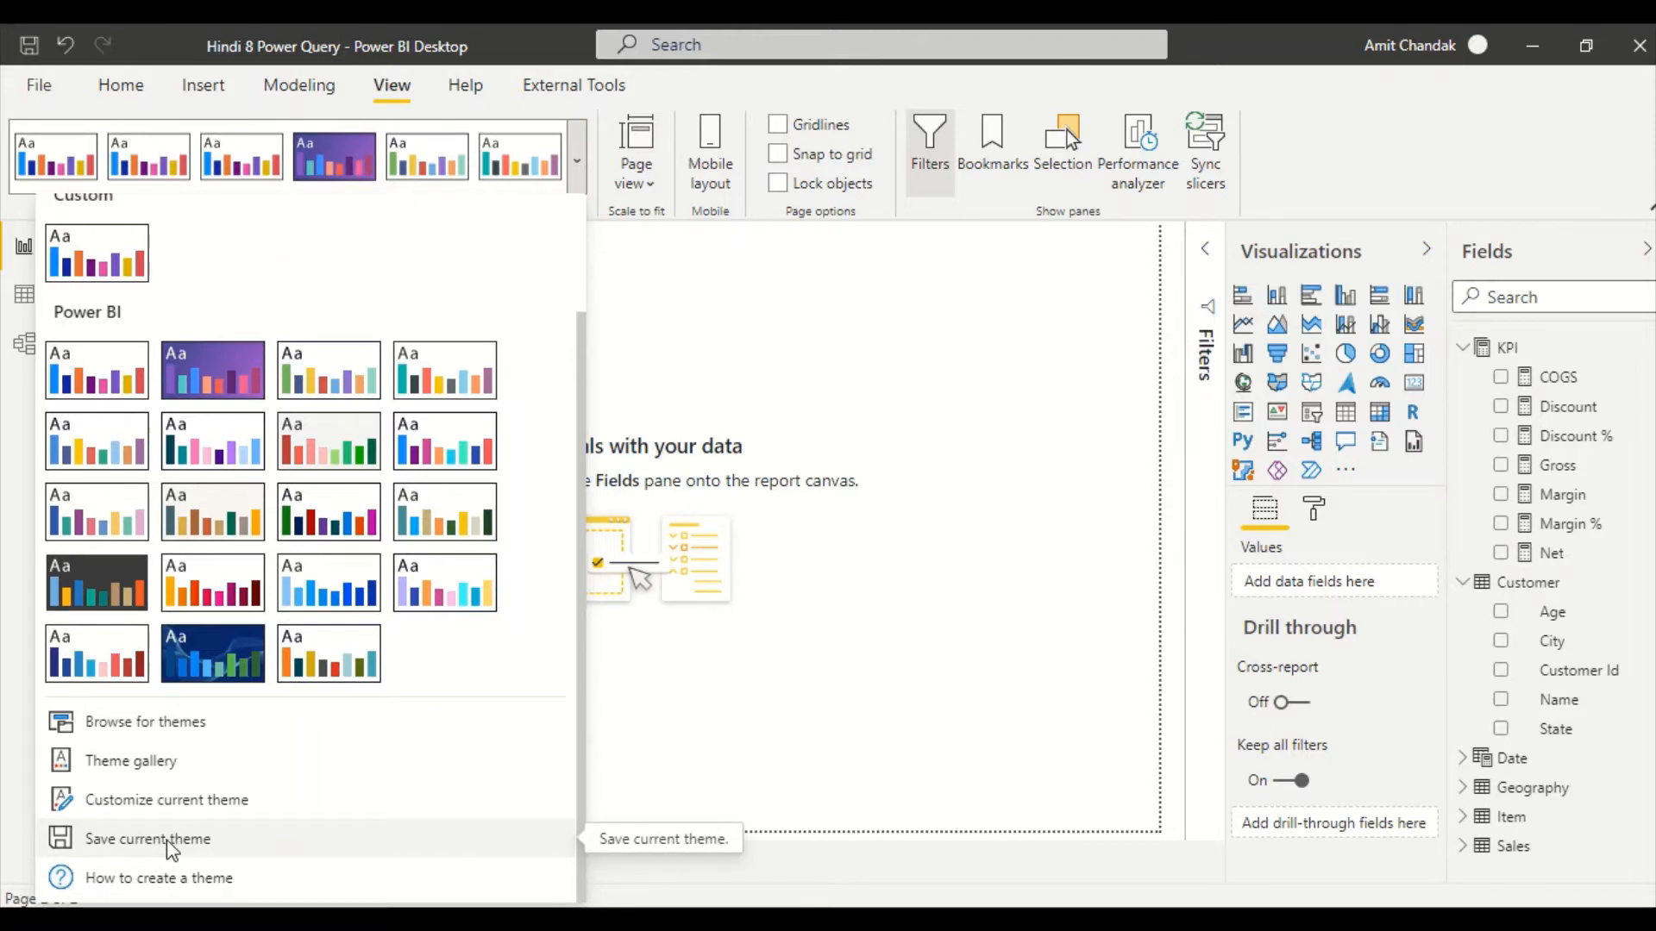
pyautogui.click(766, 595)
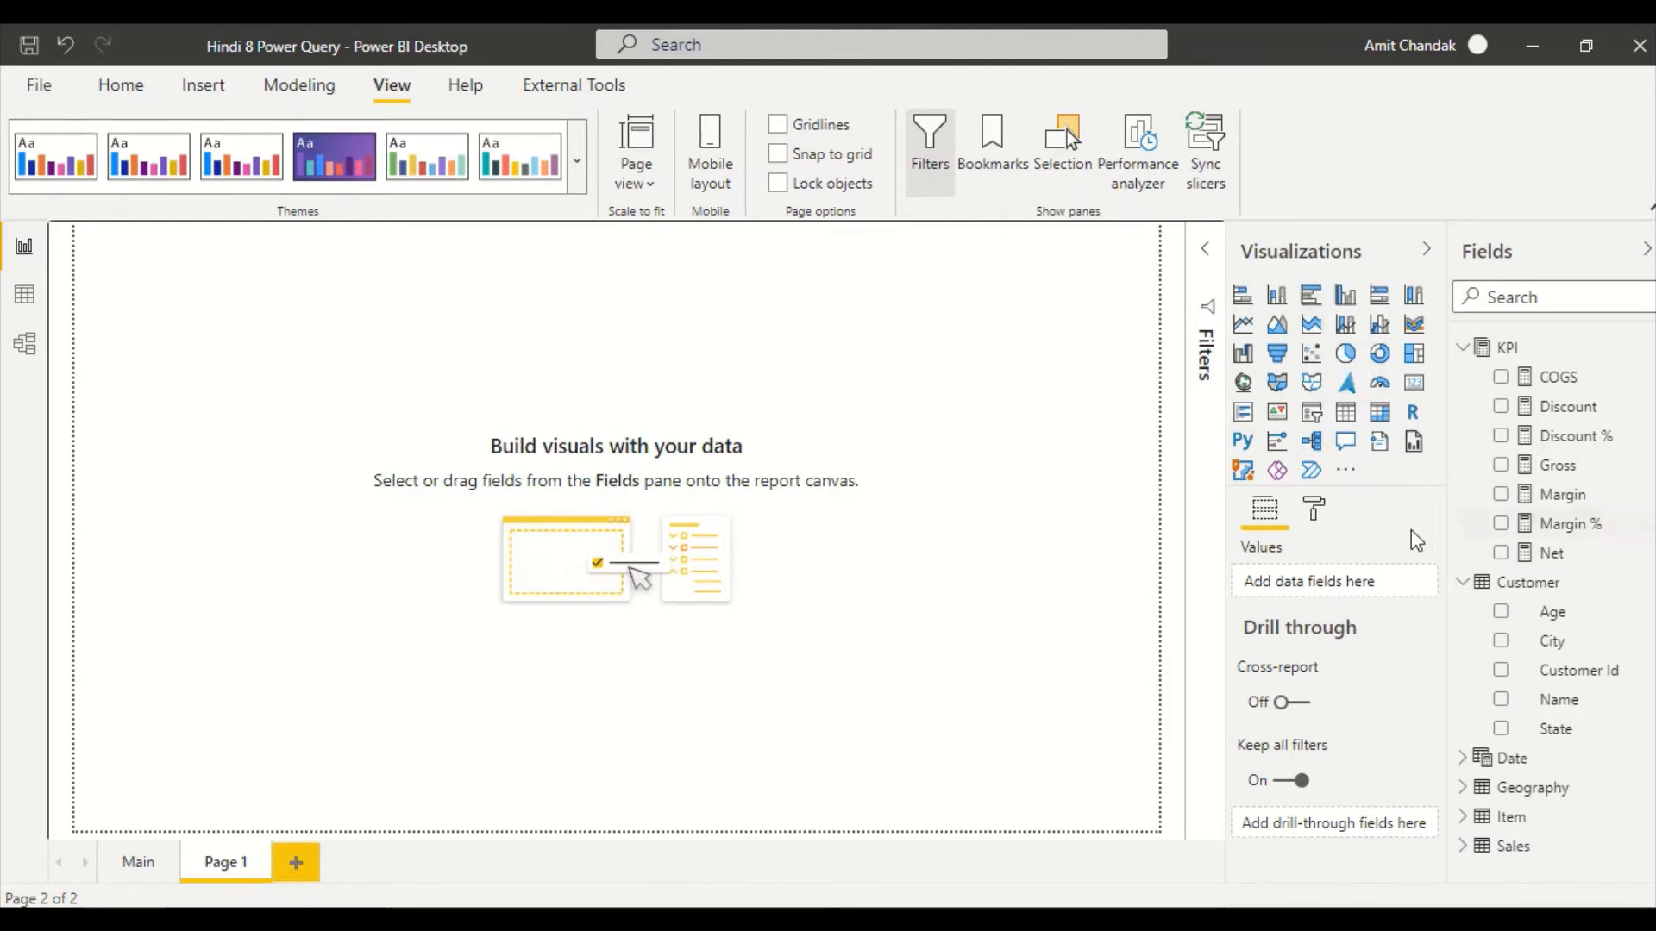
# Add an empty table visual to Page 1, move it off the page corner and enlarge it across most of the page
pyautogui.click(1343, 421)
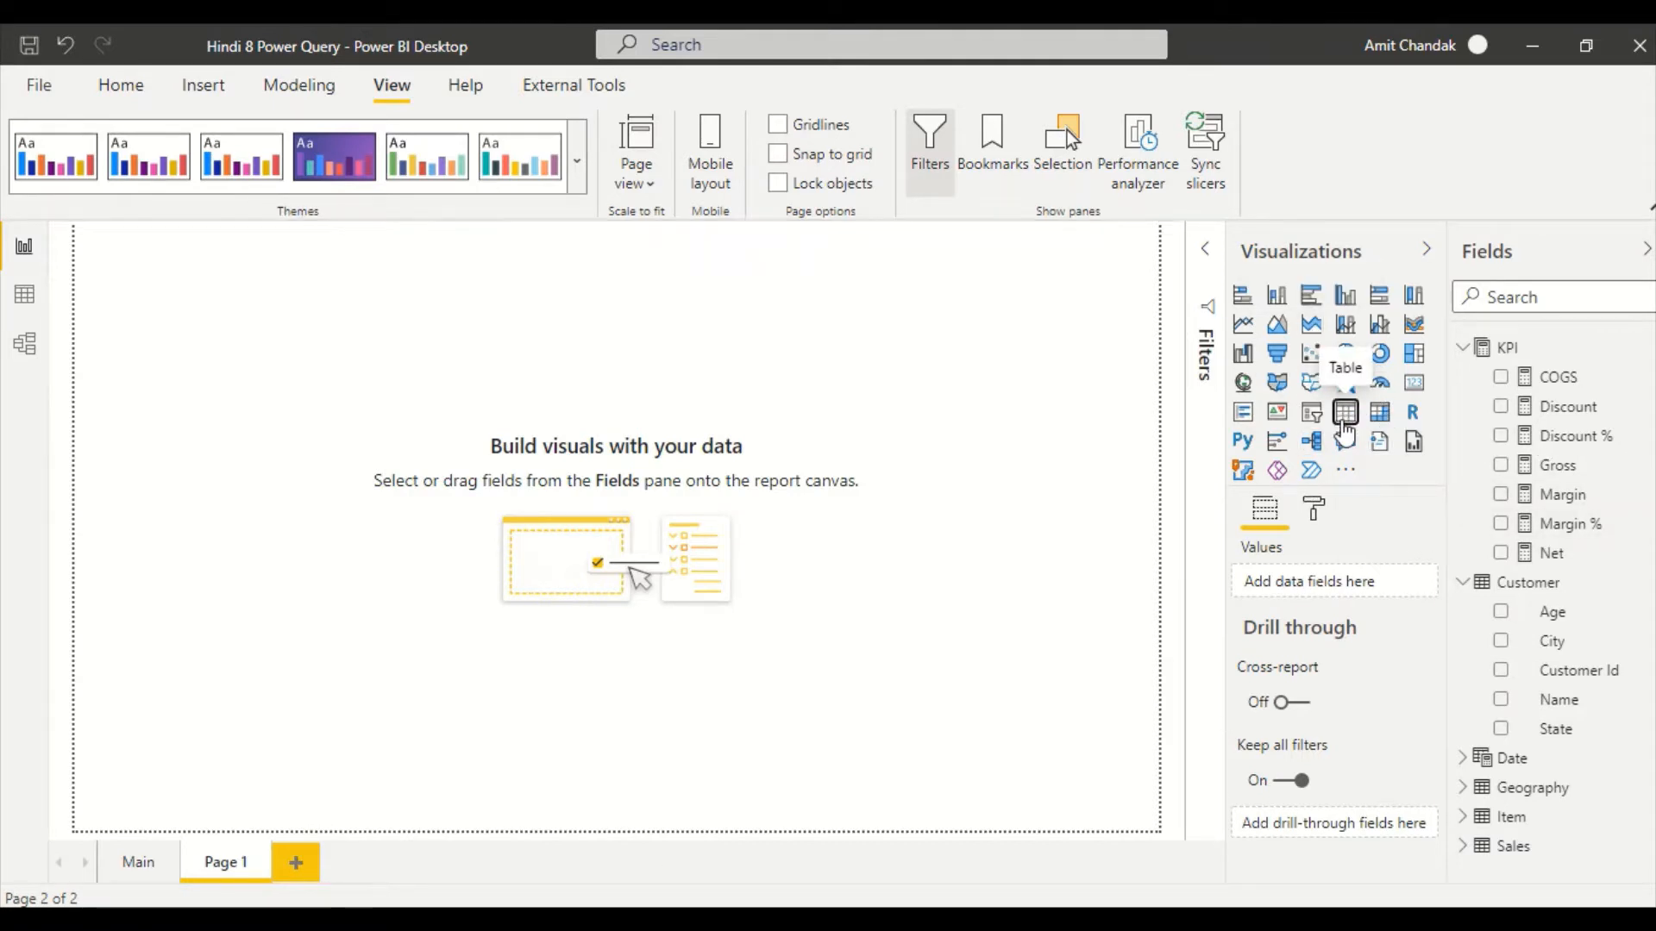
pyautogui.moveTo(256, 289); pyautogui.dragTo(369, 409)
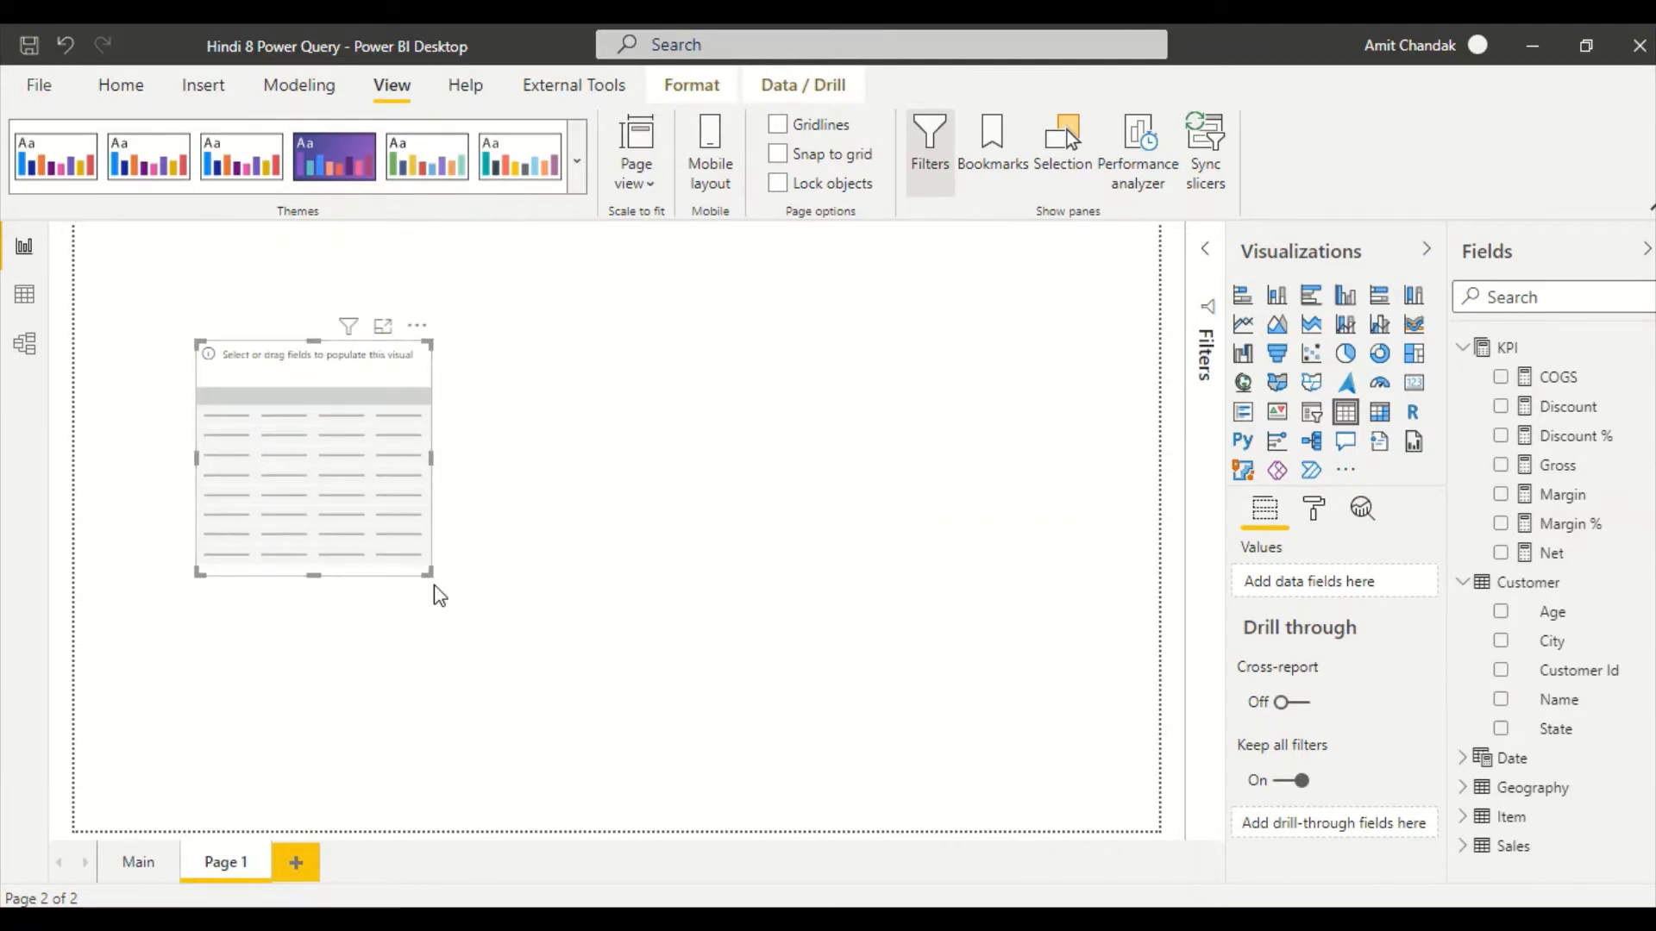
pyautogui.moveTo(440, 595); pyautogui.dragTo(957, 747)
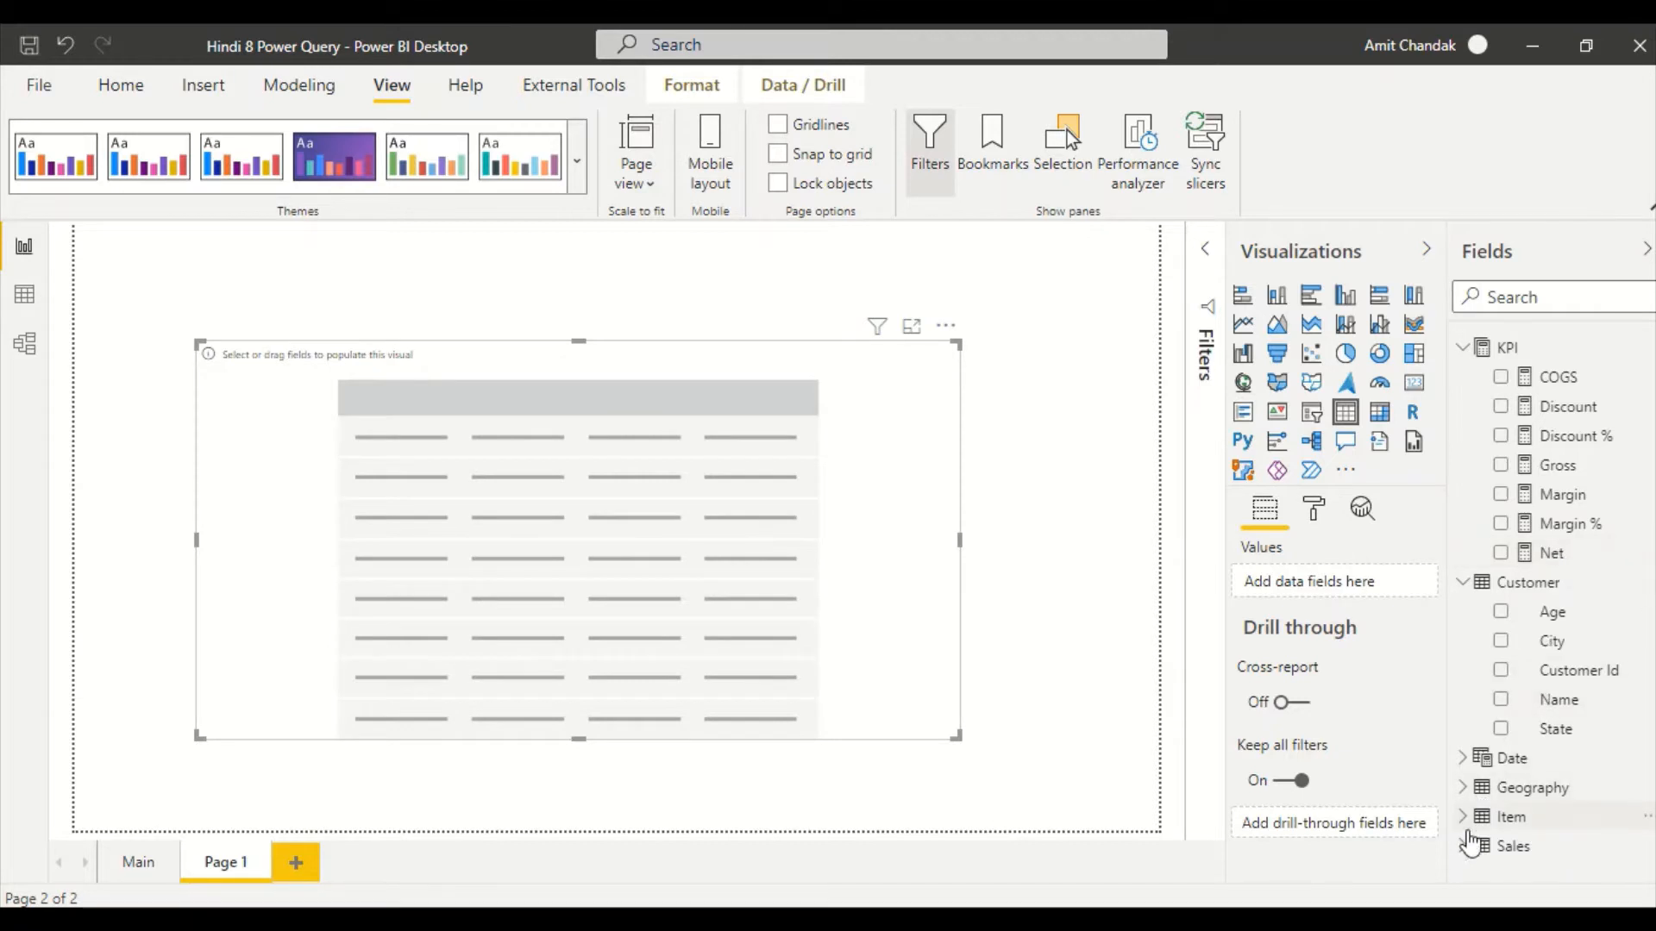
# Fill the table with Category followed by Brand from Item, and the COGS measure from KPI
pyautogui.click(1465, 582)
pyautogui.click(1465, 348)
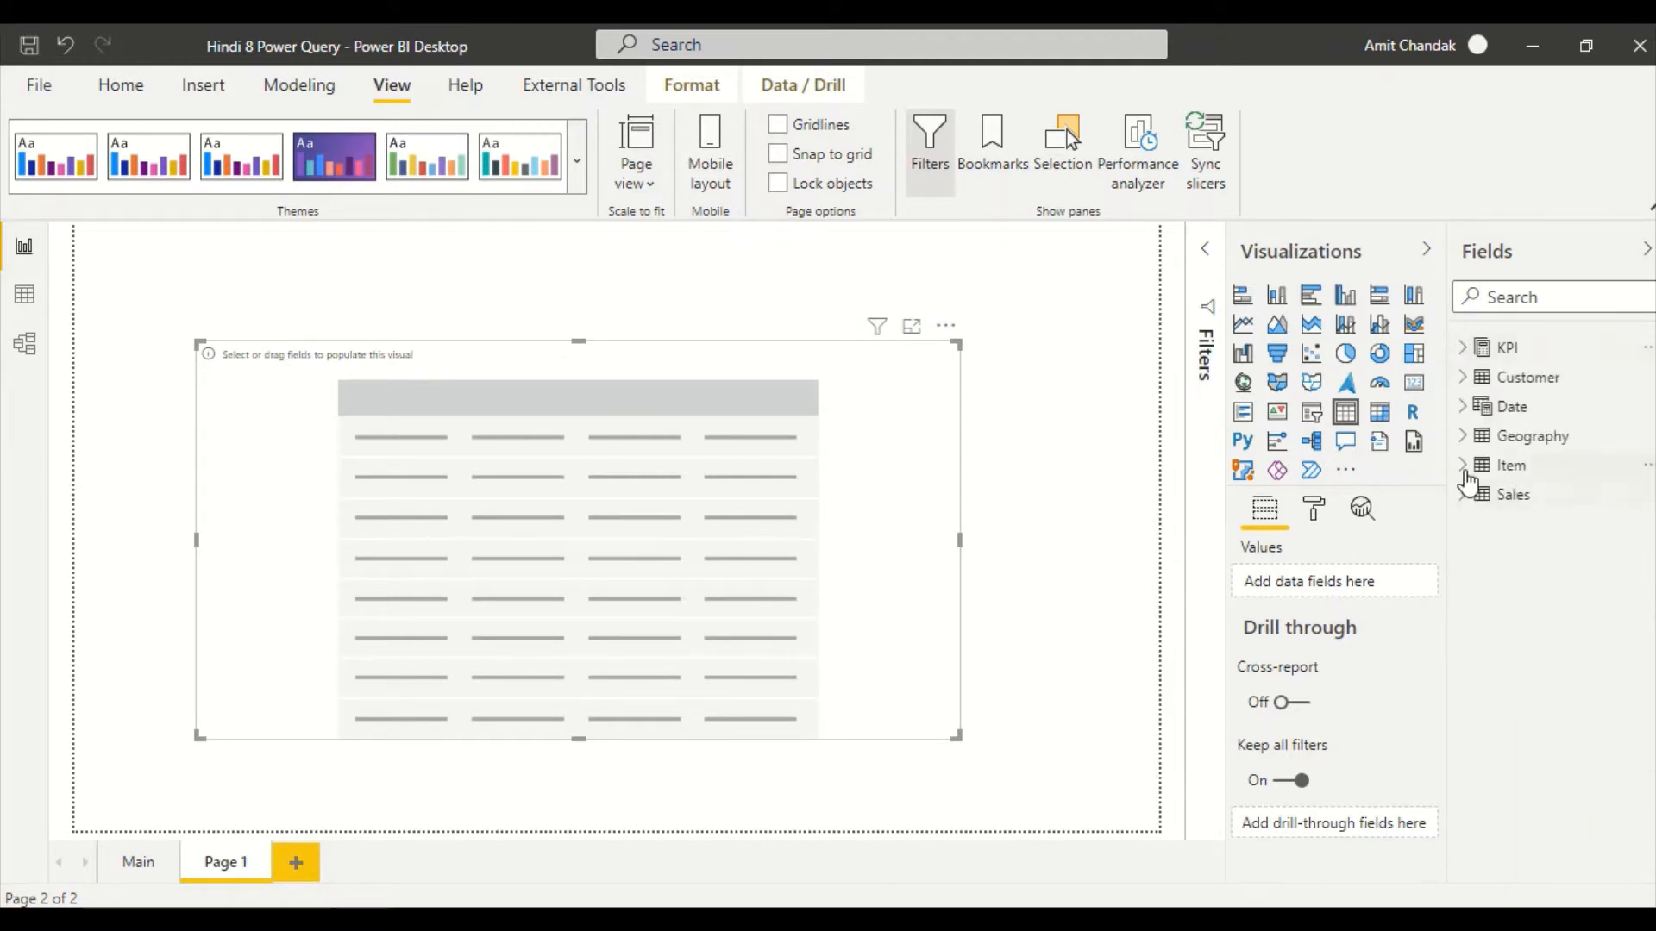
pyautogui.click(1465, 466)
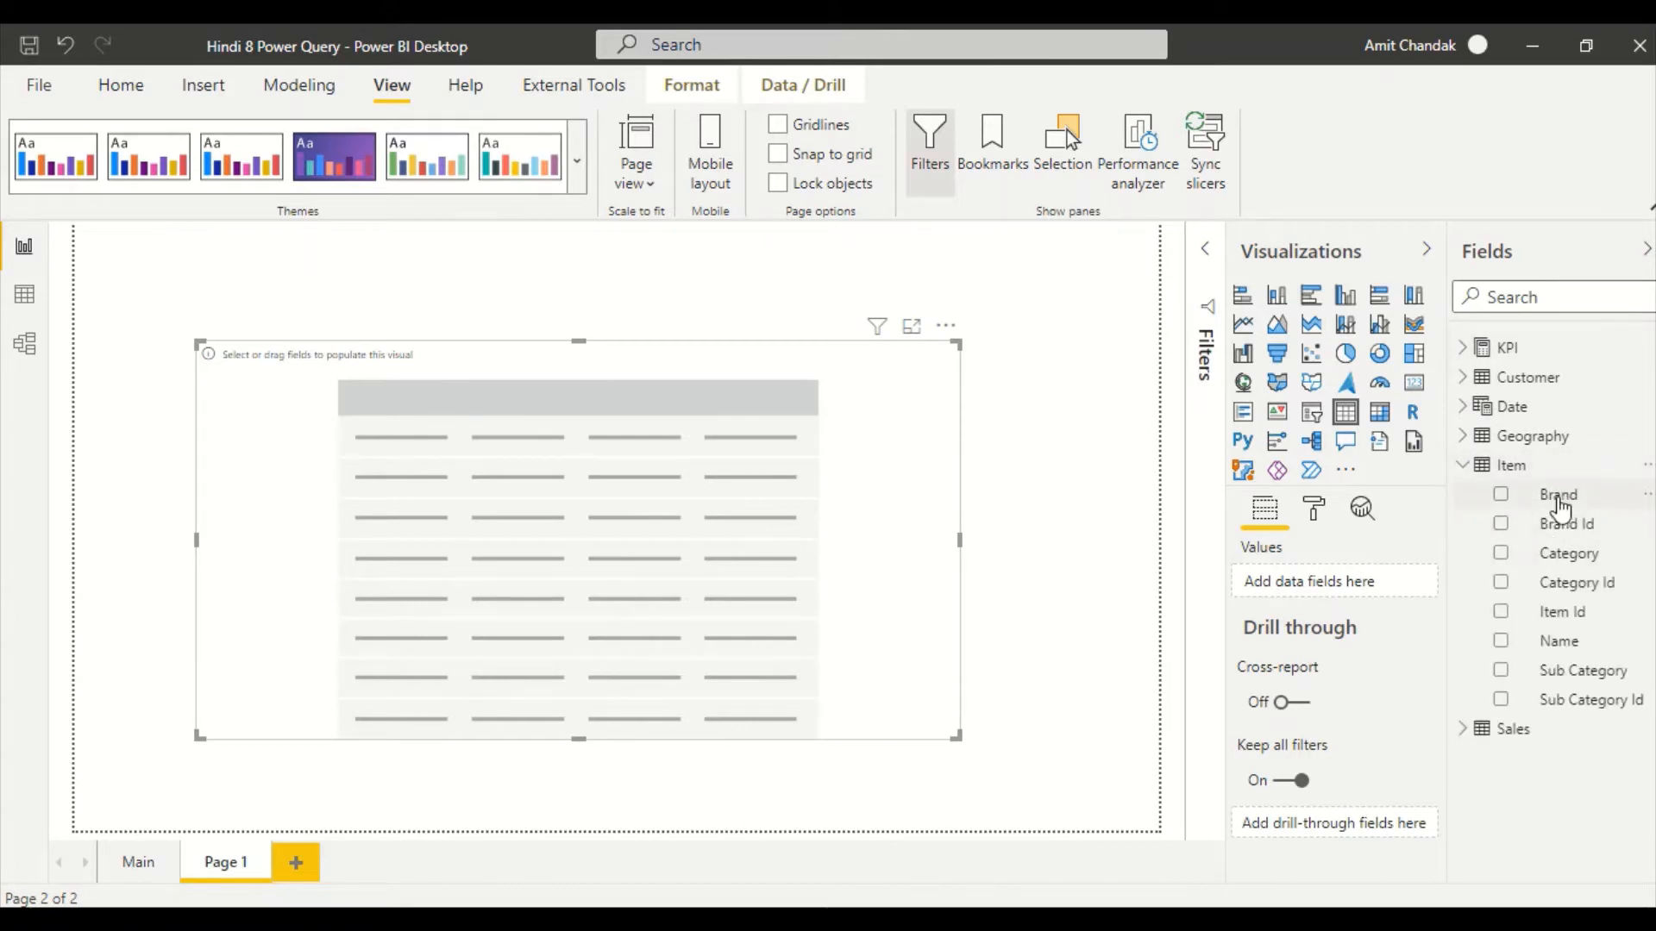
pyautogui.moveTo(1557, 494); pyautogui.dragTo(363, 427)
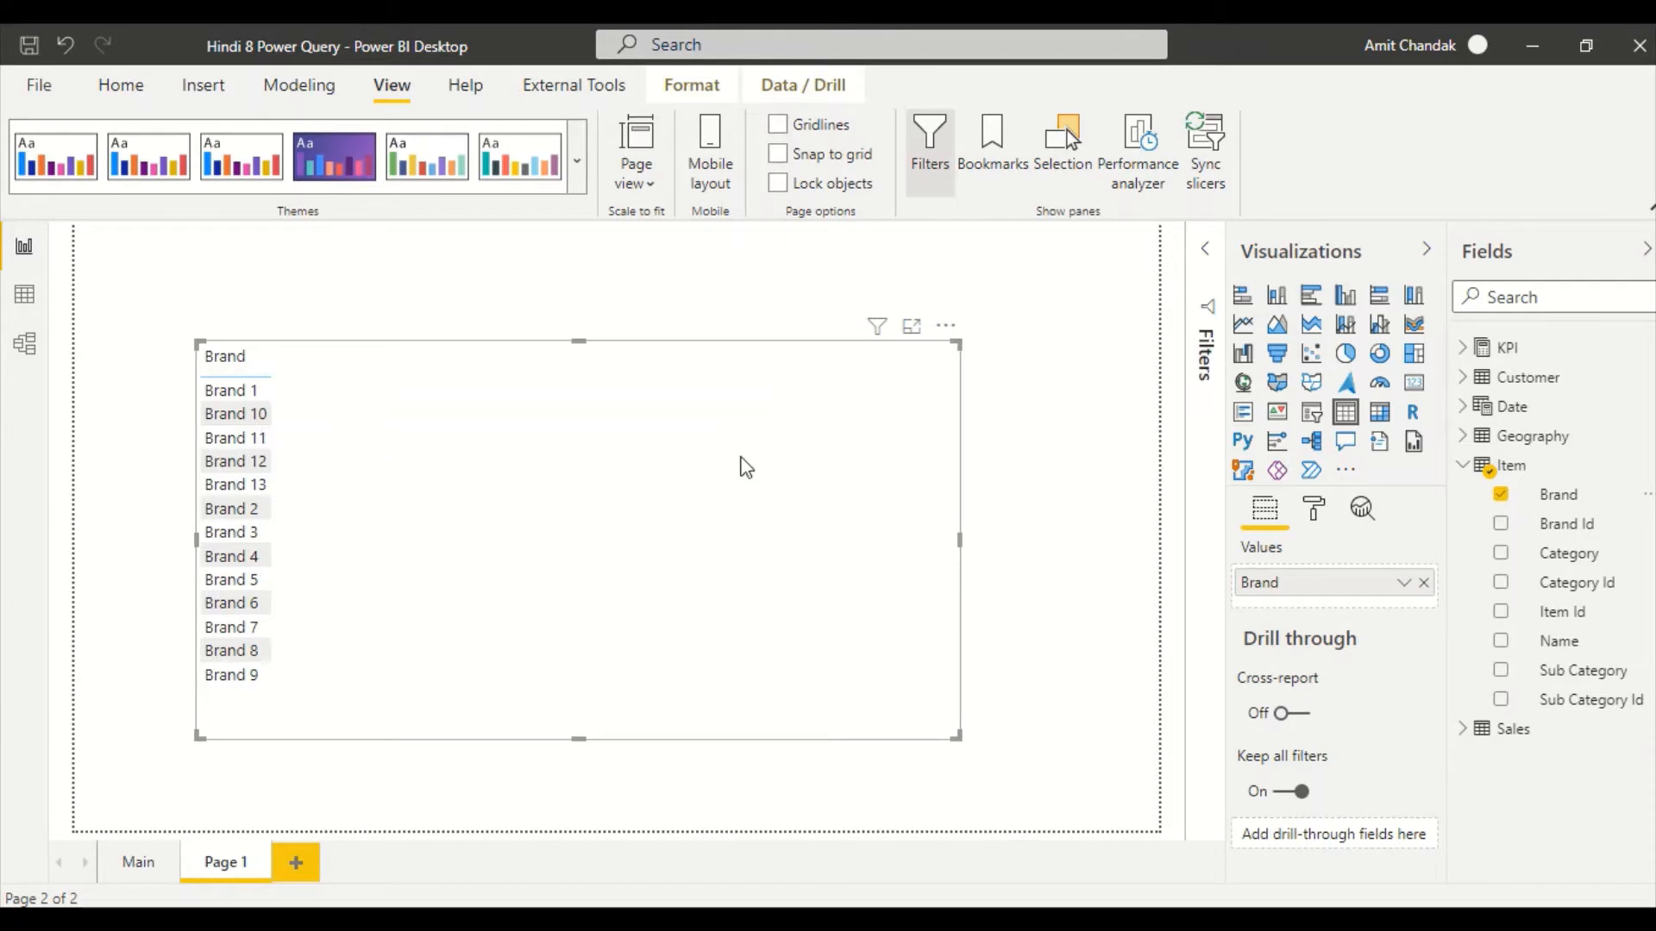
pyautogui.moveTo(1566, 556); pyautogui.dragTo(1344, 576)
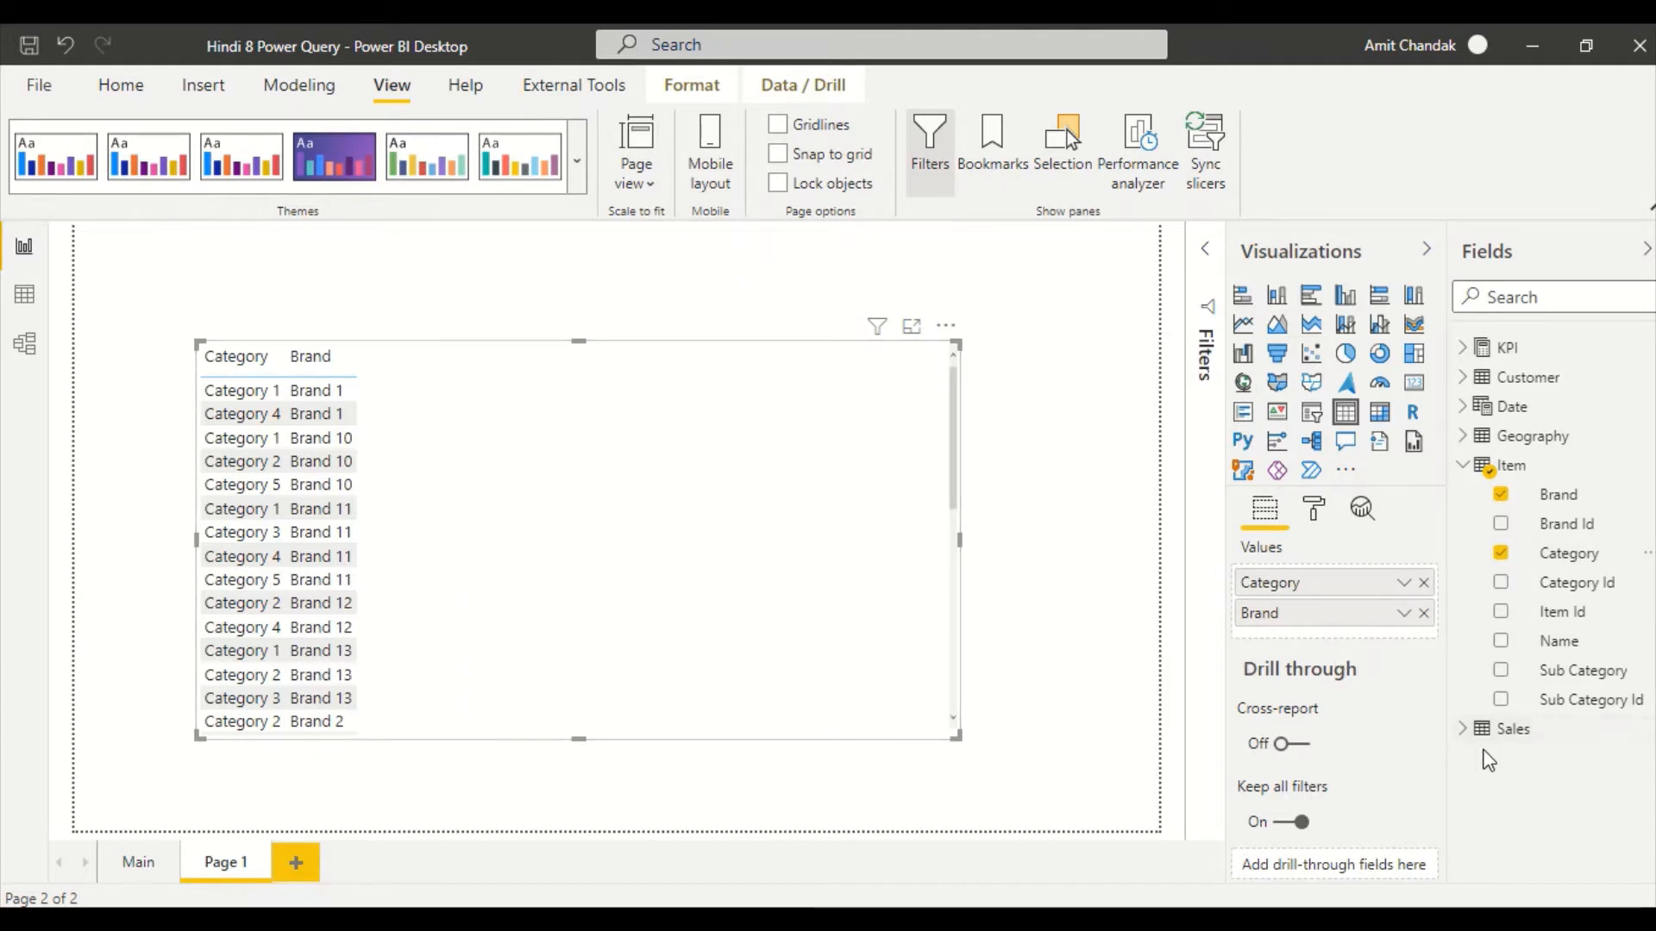
pyautogui.click(1464, 347)
pyautogui.moveTo(1569, 380); pyautogui.dragTo(513, 407)
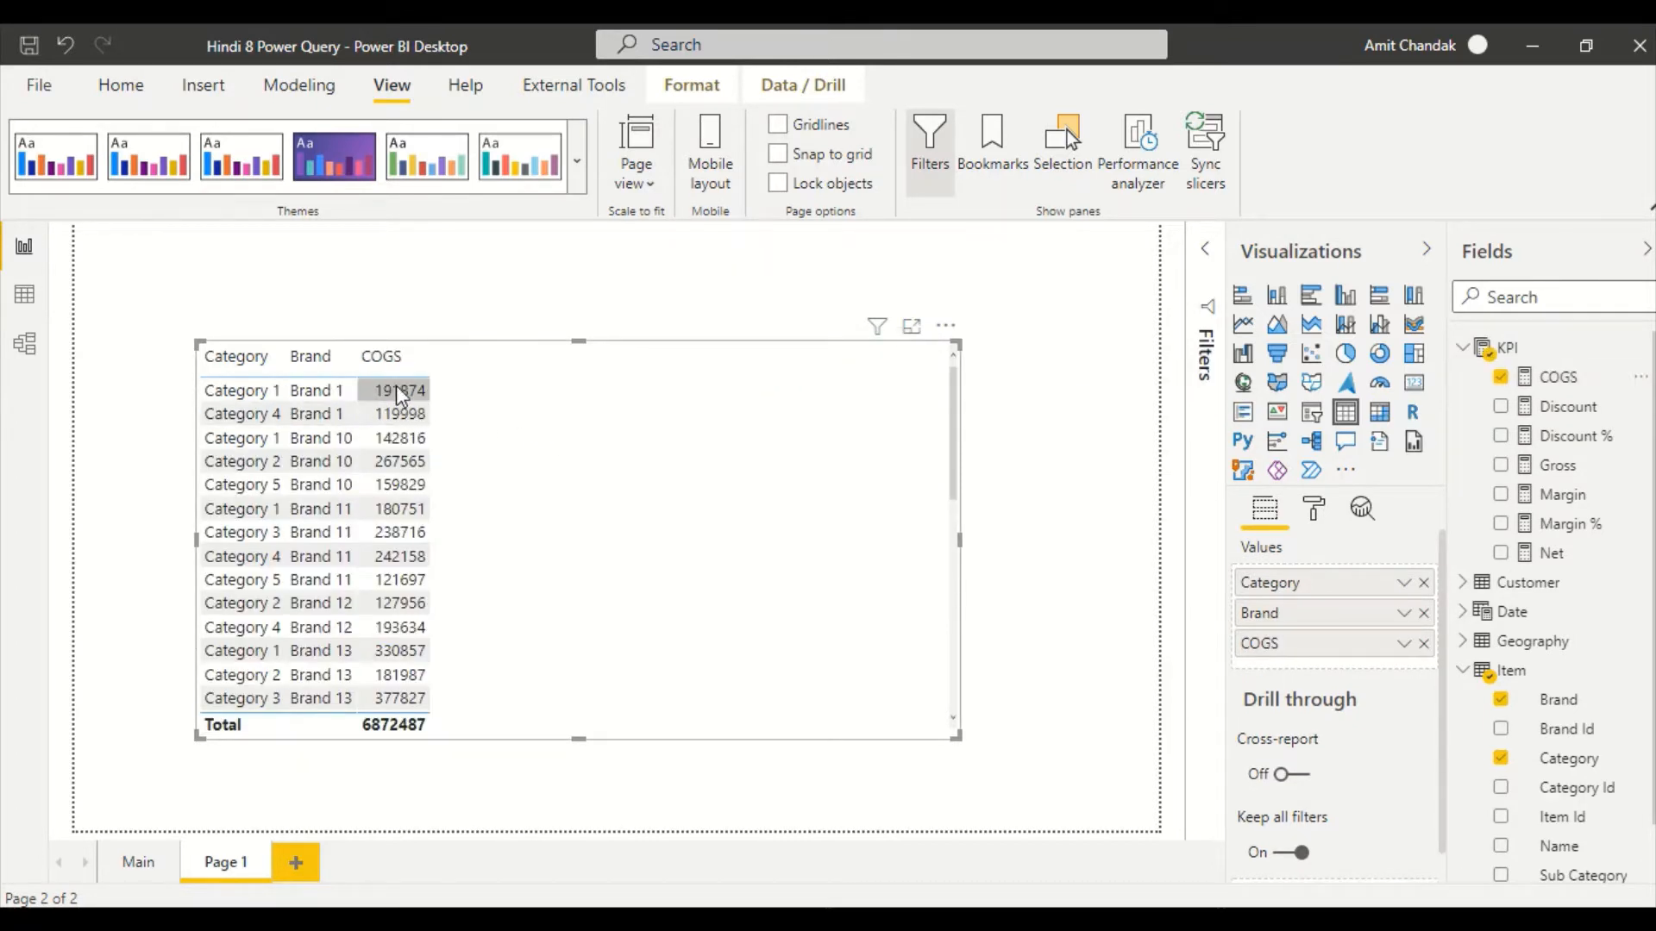
# Add the cost field from Sales to the table and summarize it as Average
pyautogui.scroll(-2, 1620, 707)
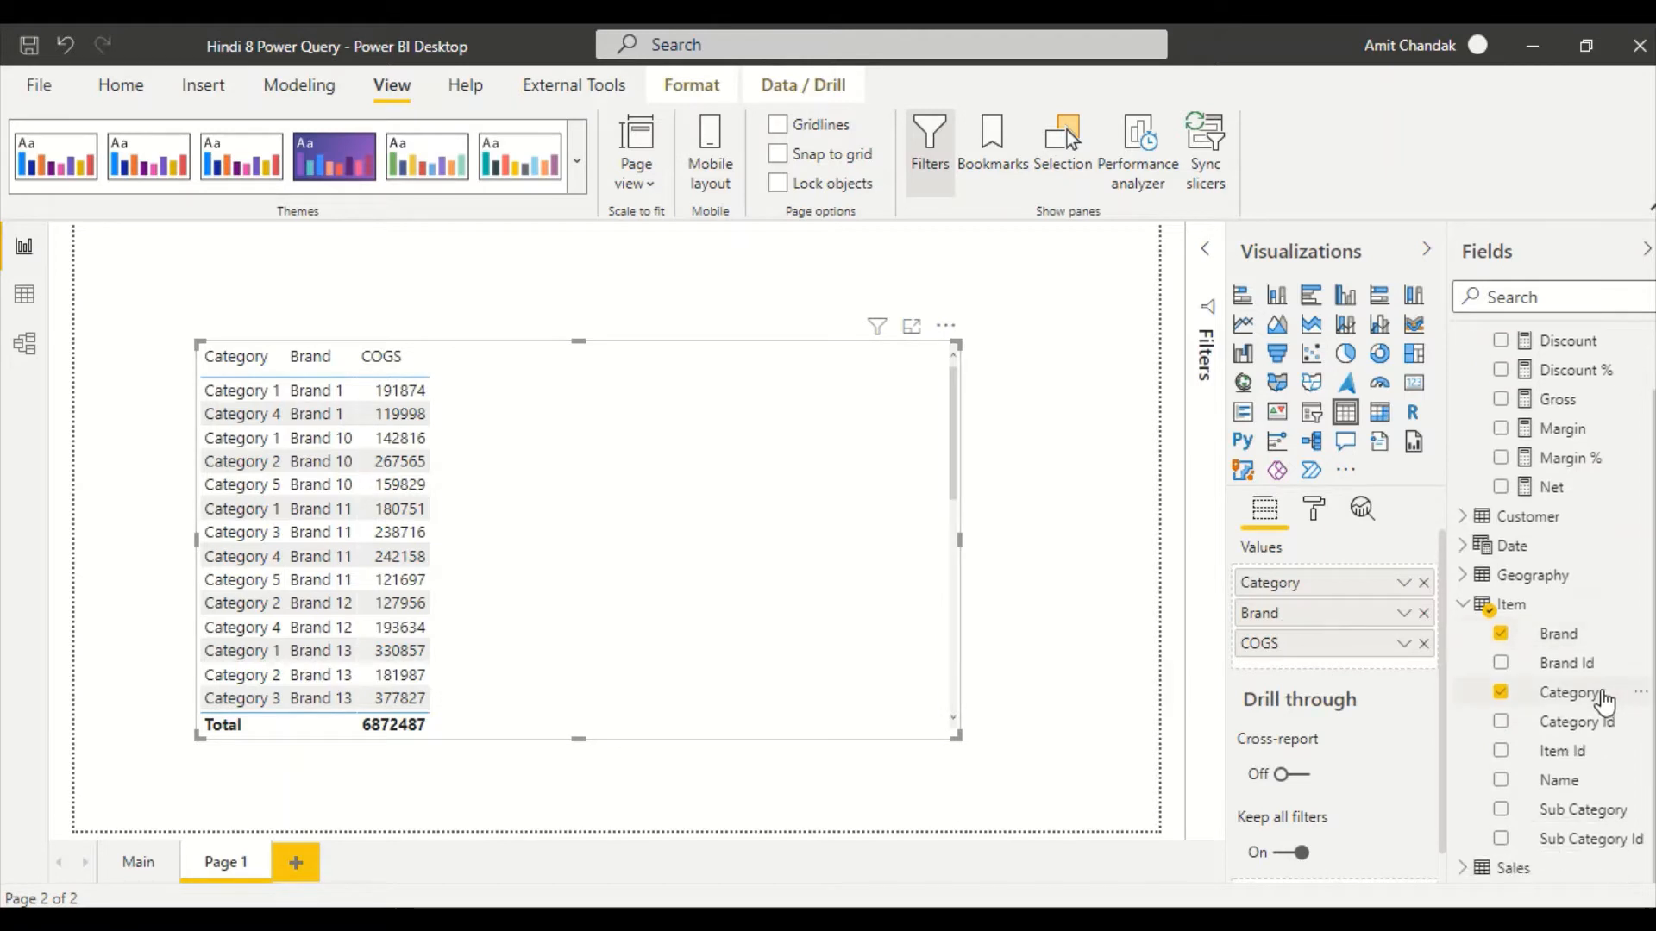
pyautogui.click(1466, 867)
pyautogui.scroll(-3, 1539, 780)
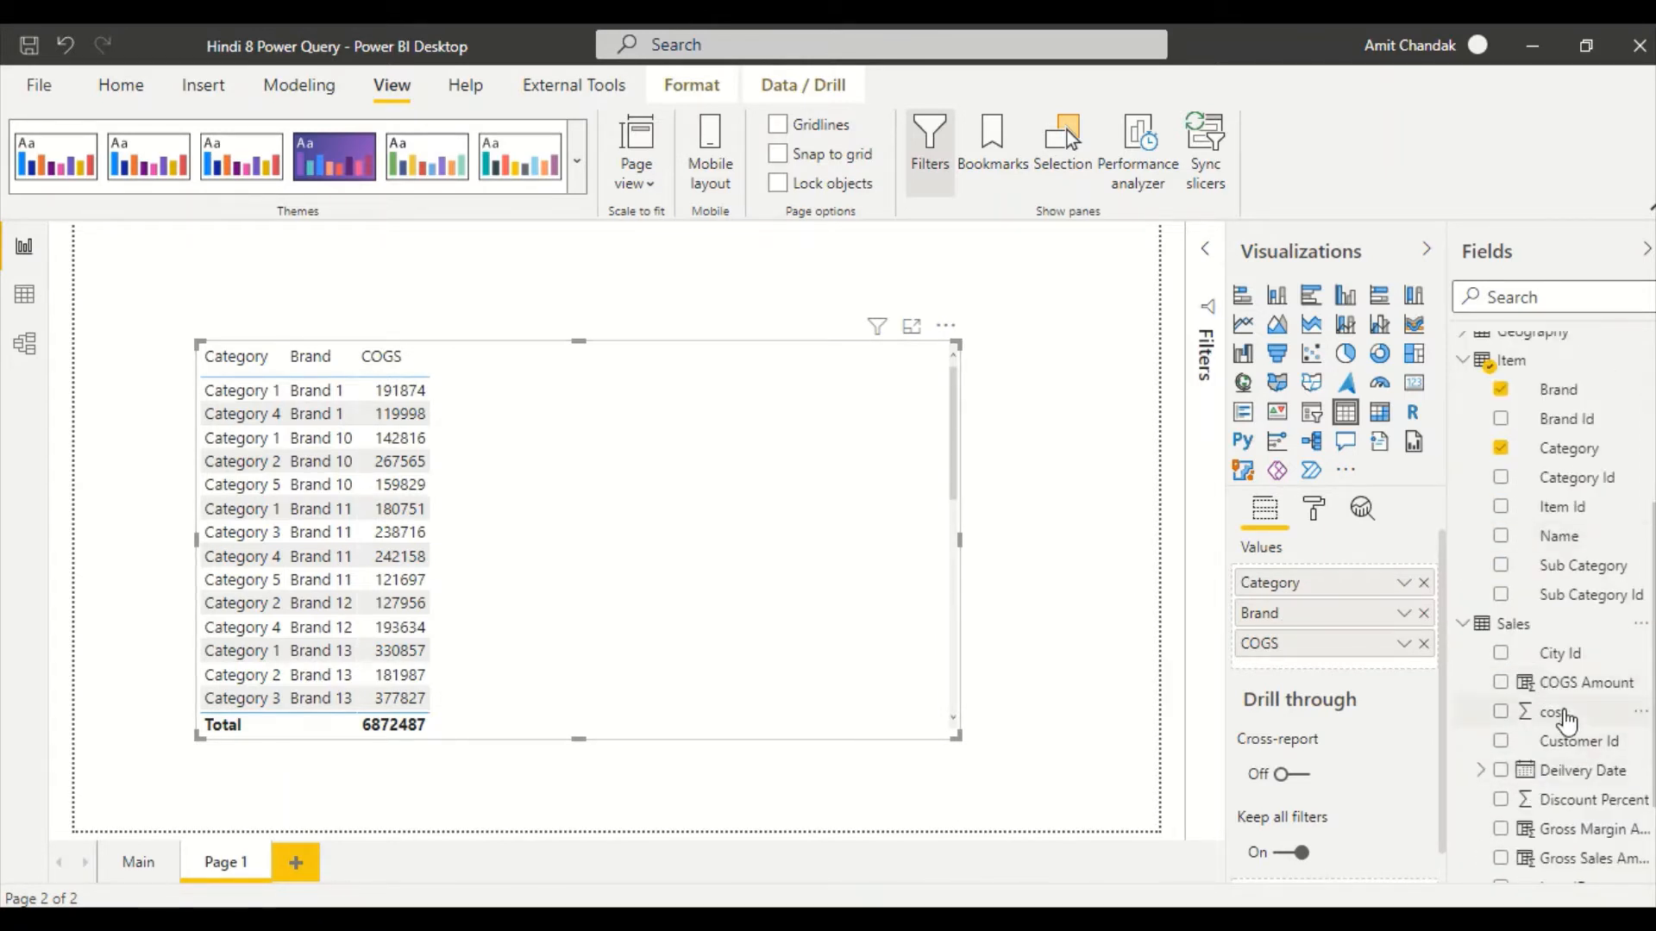
pyautogui.moveTo(1548, 713); pyautogui.dragTo(583, 409)
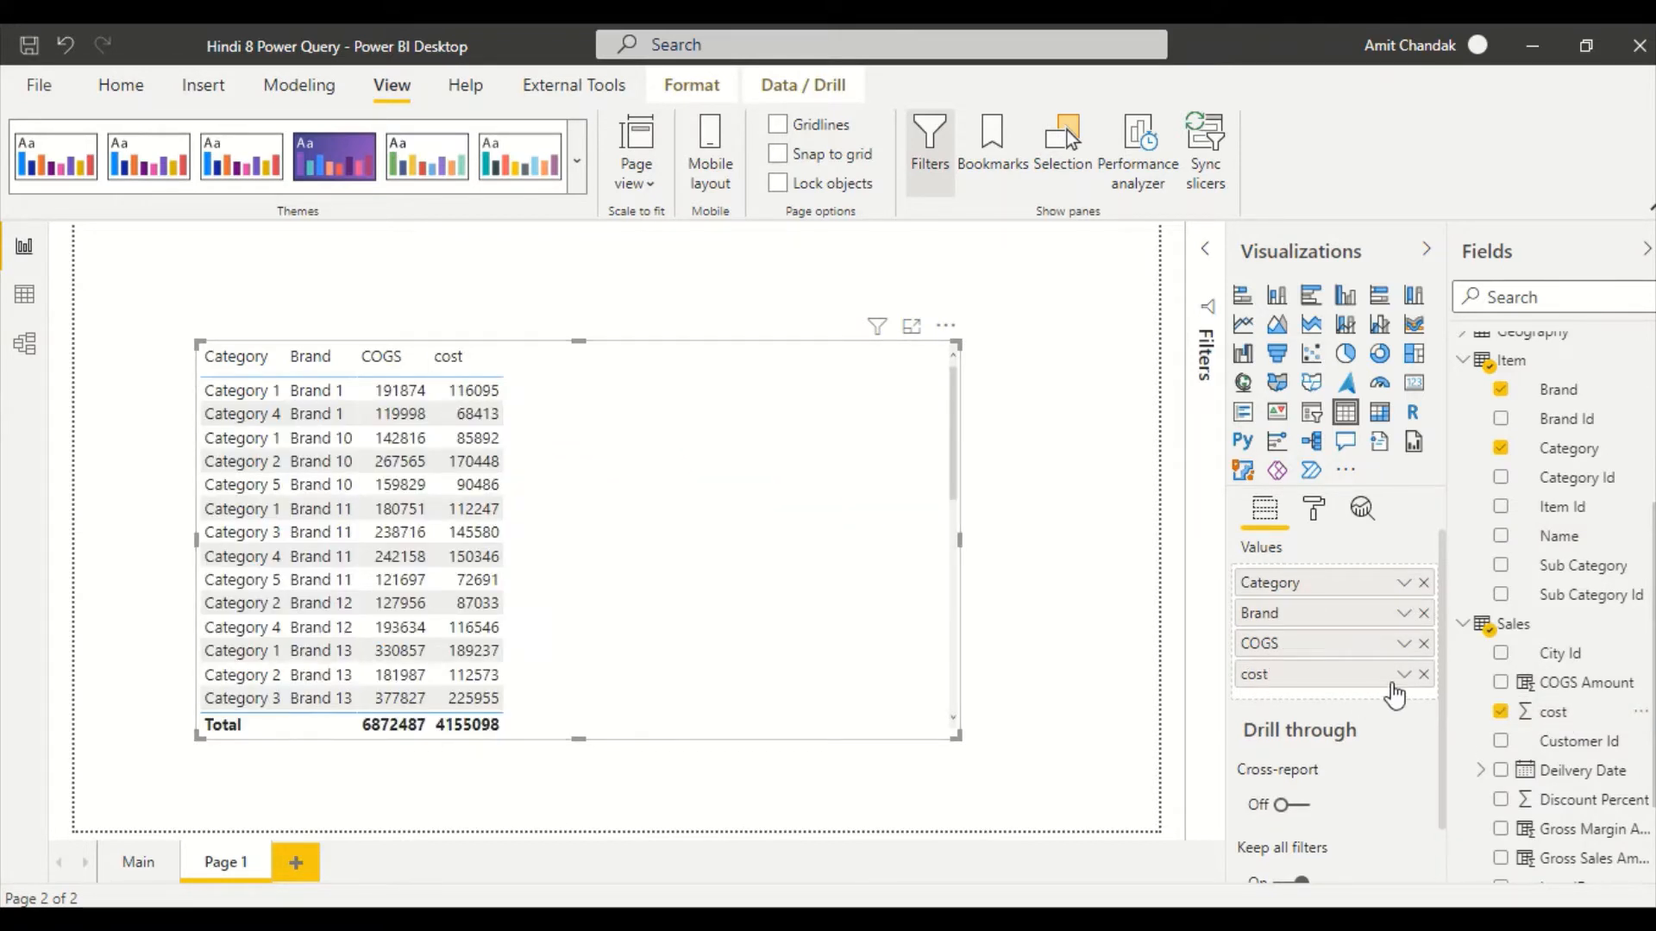
pyautogui.rightClick(1353, 681)
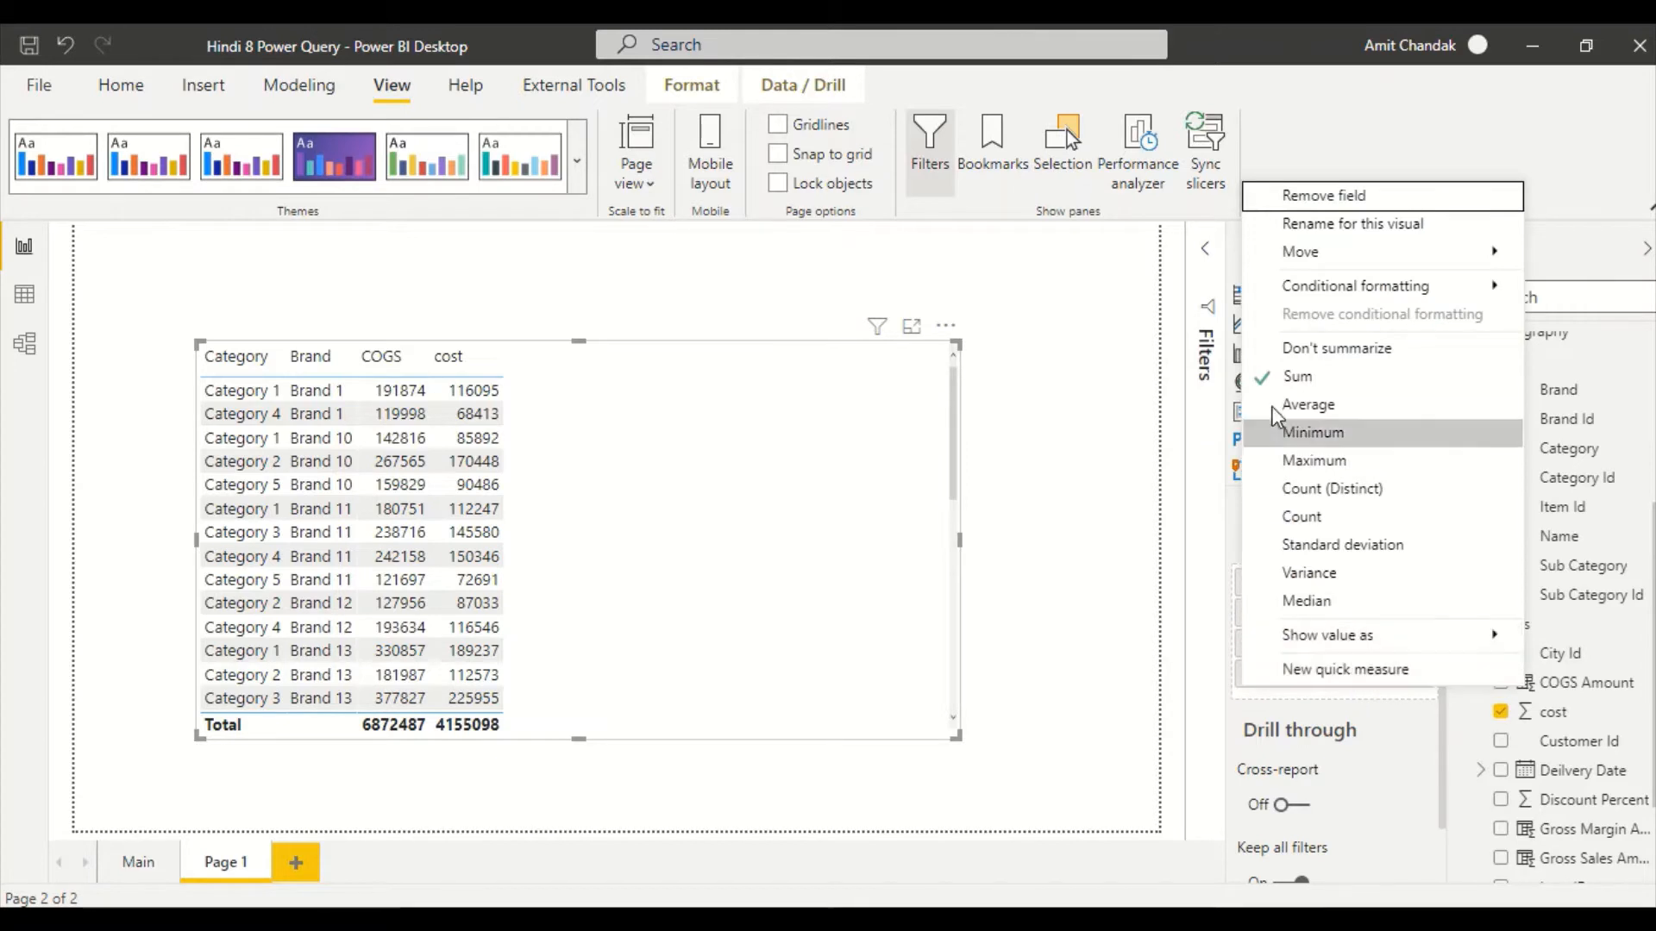
pyautogui.click(1311, 406)
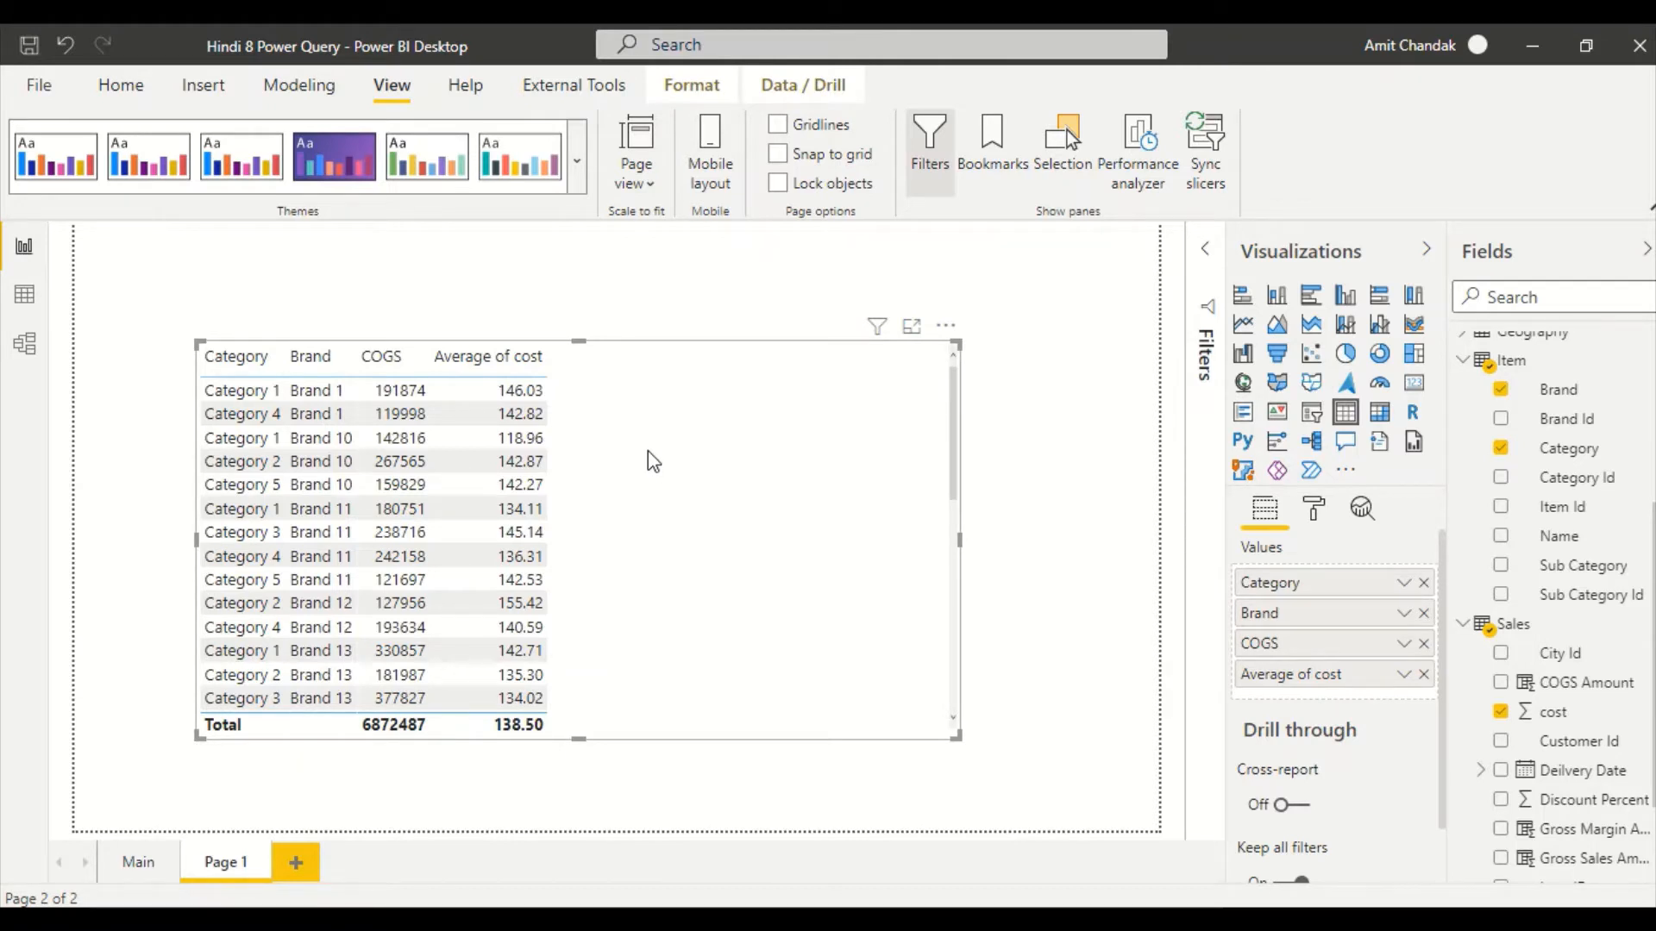
# Look through the COGS column's conditional formatting and show-value-as options, leaving them unapplied
pyautogui.rightClick(1275, 652)
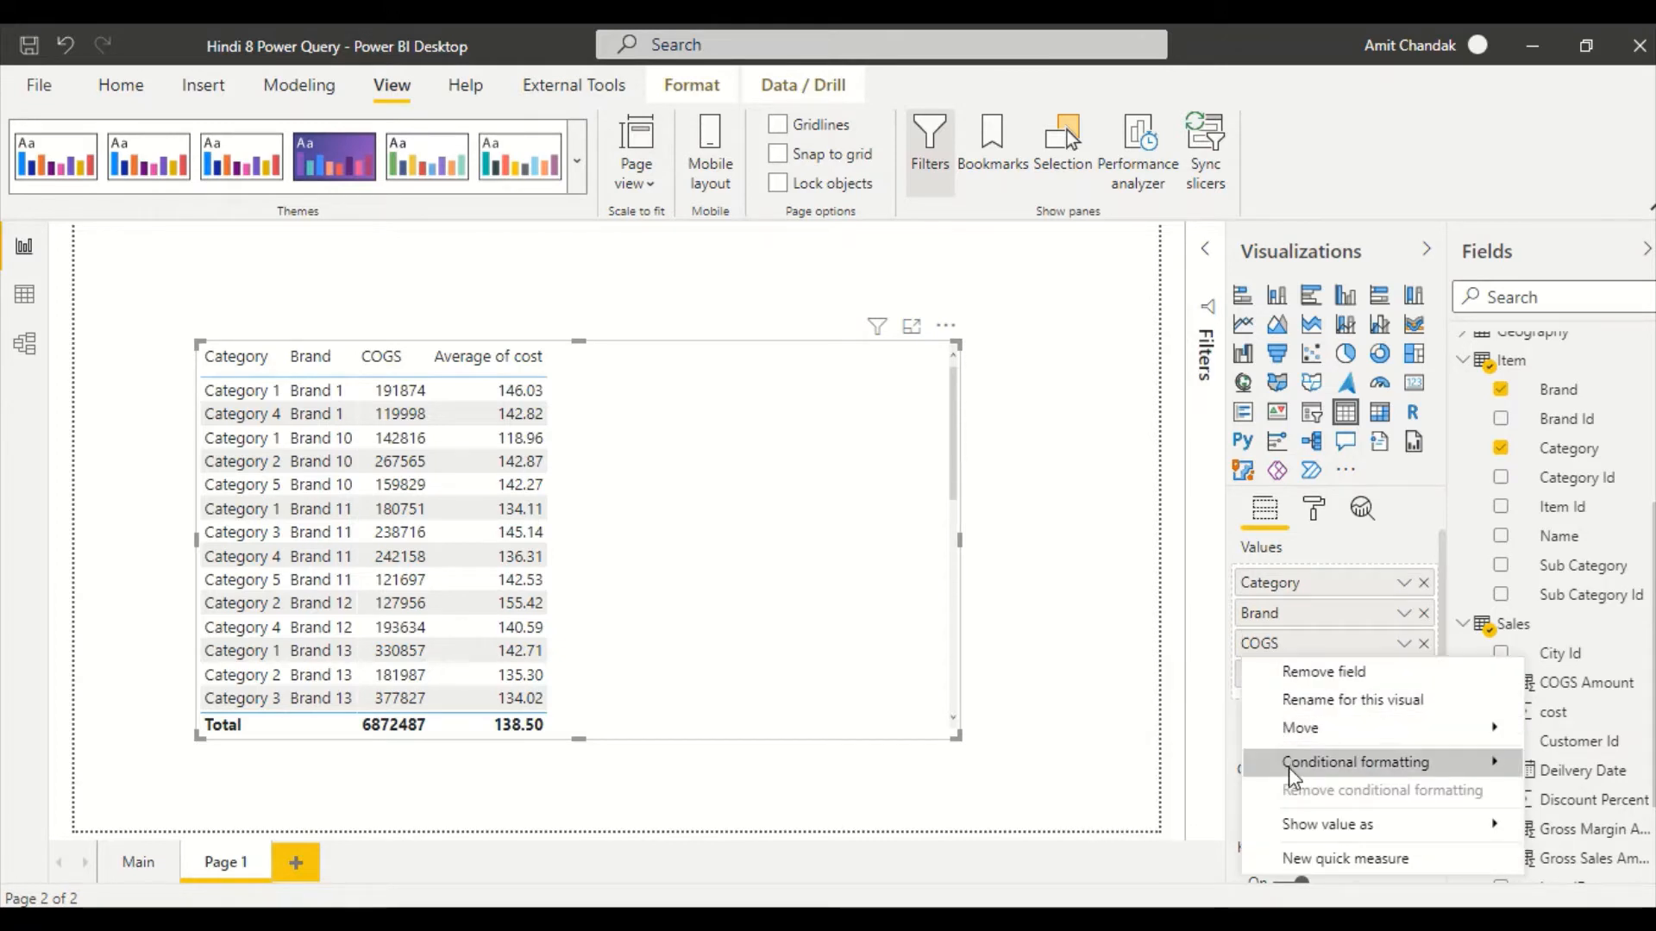
pyautogui.moveTo(1292, 767)
pyautogui.moveTo(1271, 830)
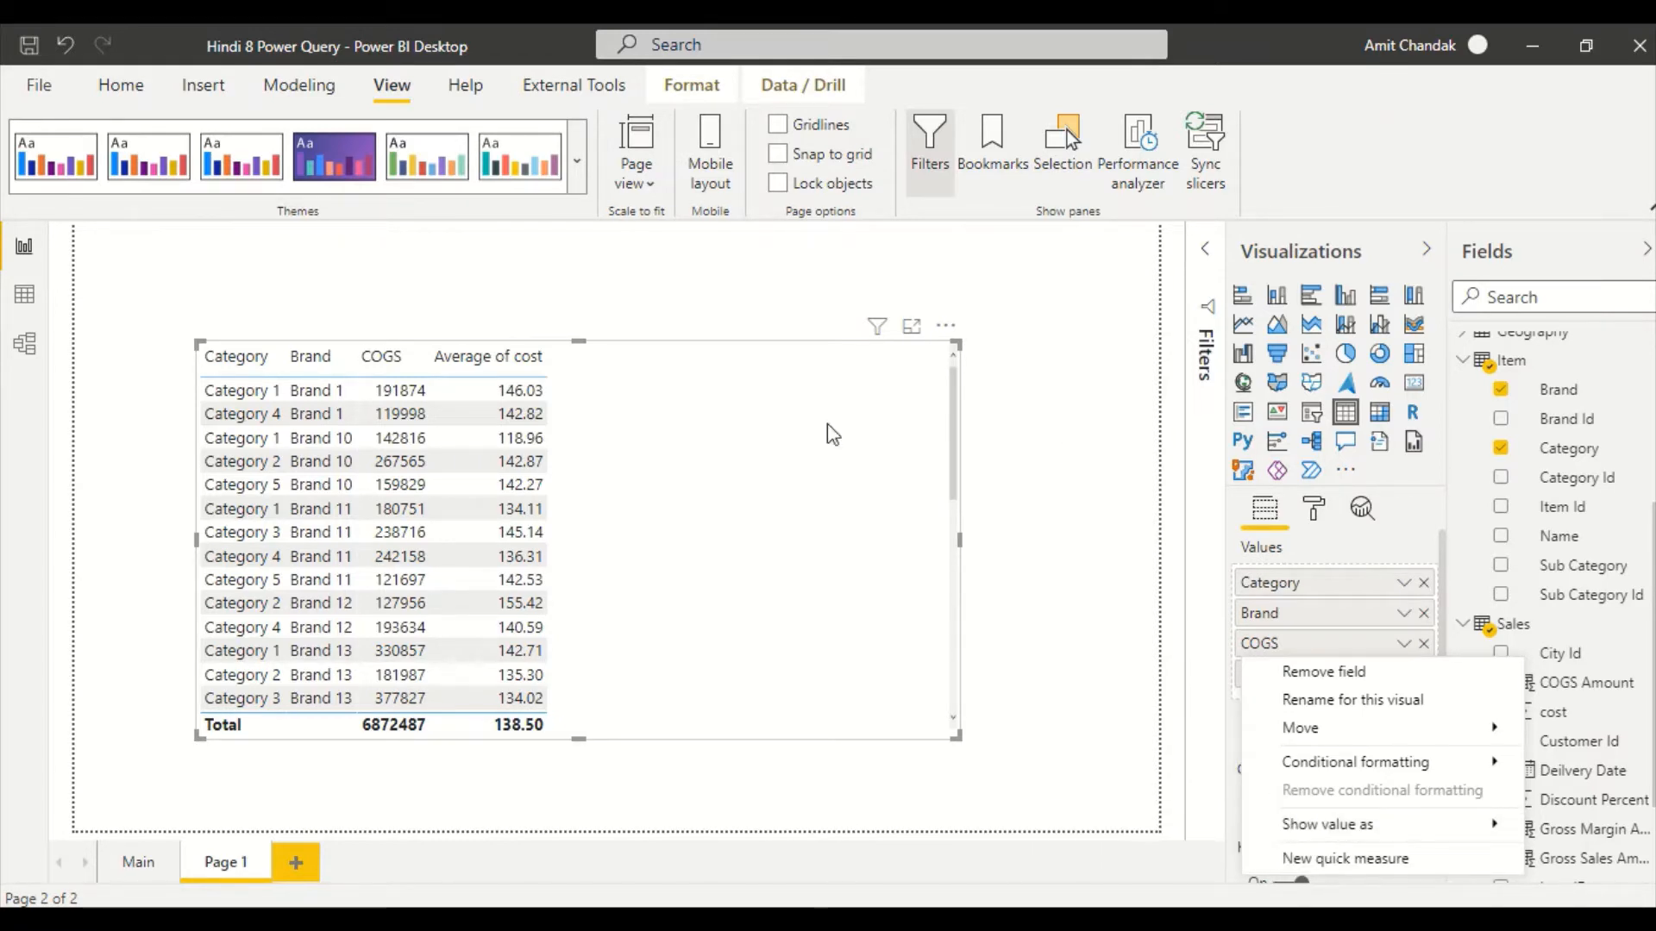
pyautogui.click(771, 494)
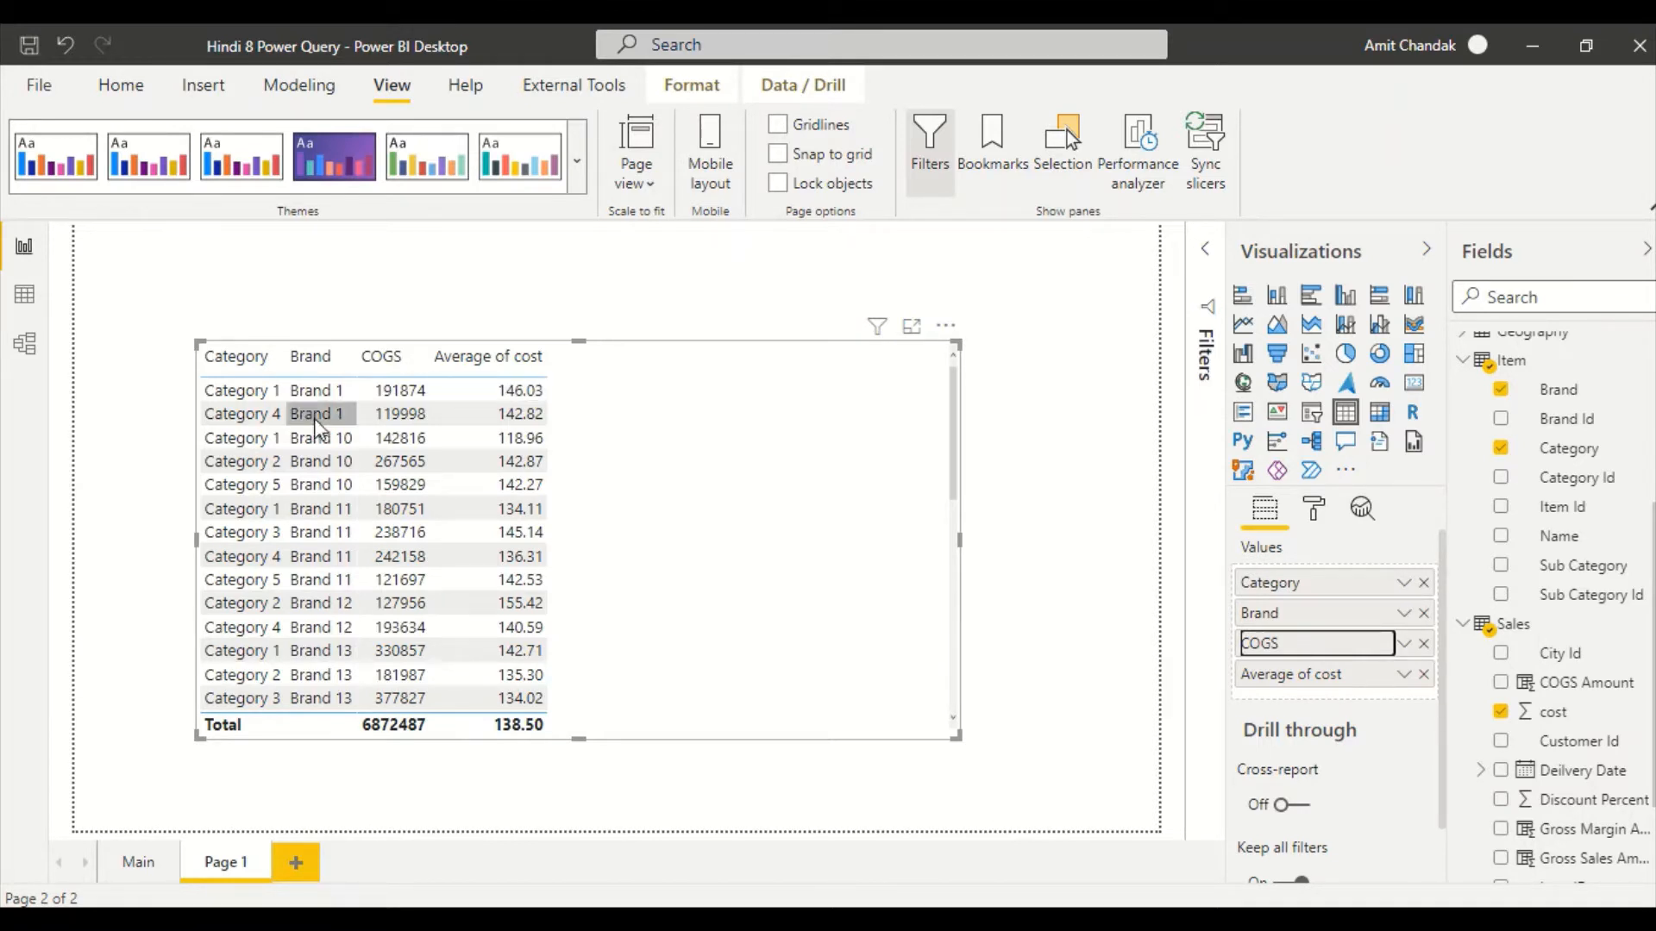
# Try sorting the table by Category with Brand as the secondary sort, and by COGS alone in descending order
pyautogui.click(234, 371)
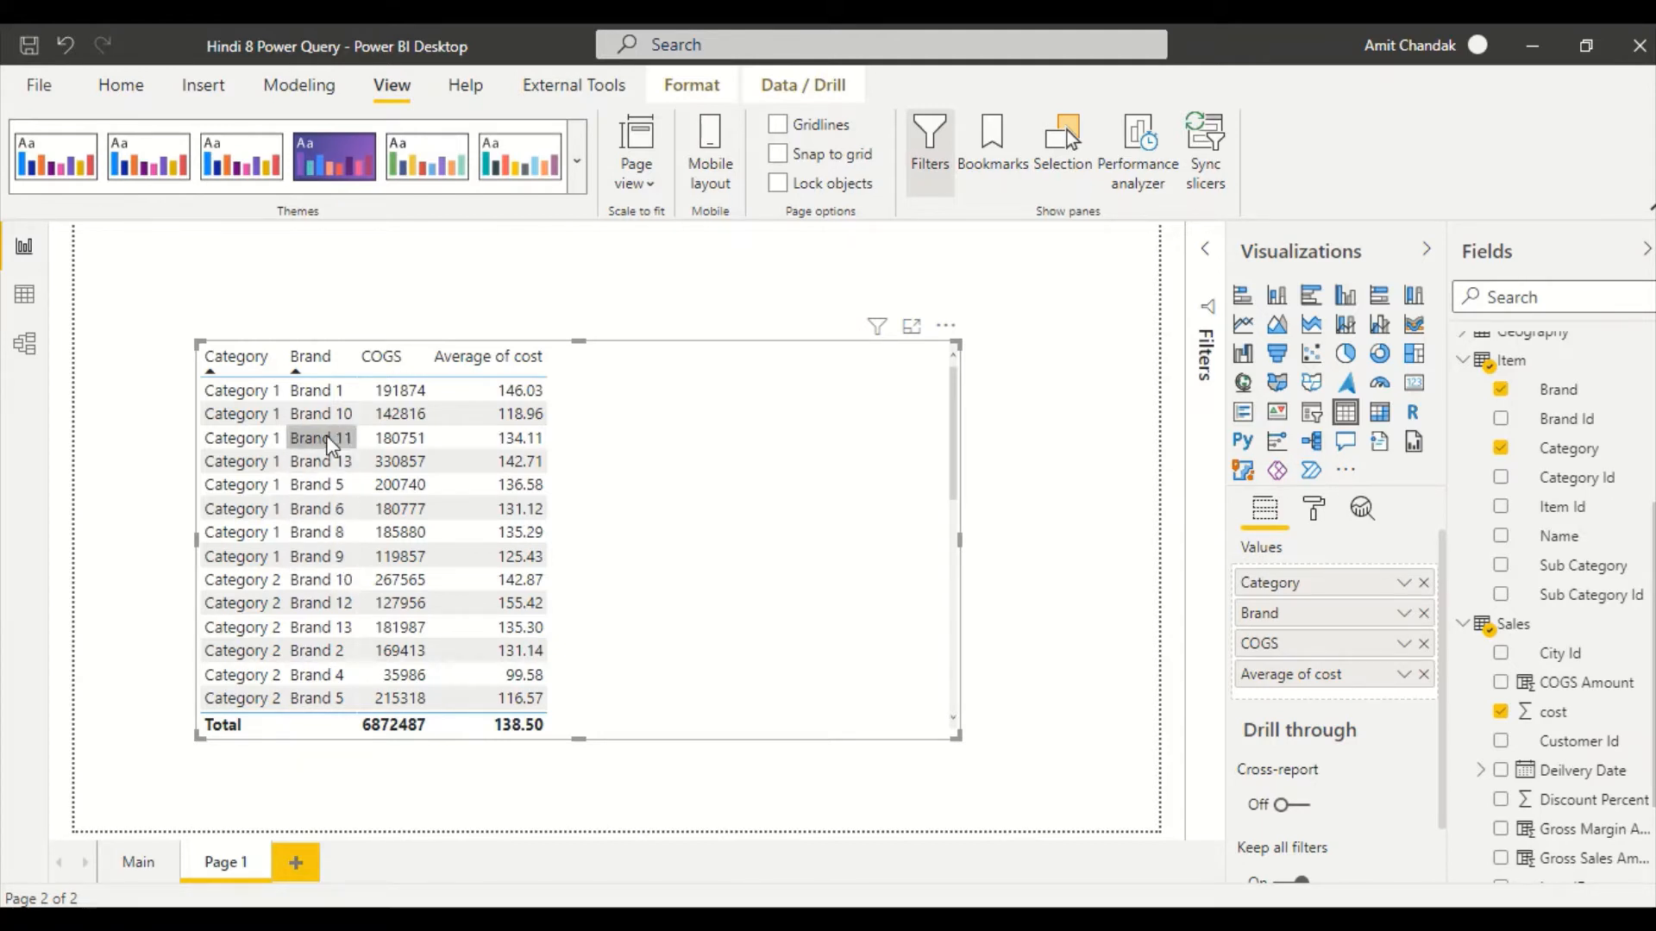
pyautogui.click(317, 369)
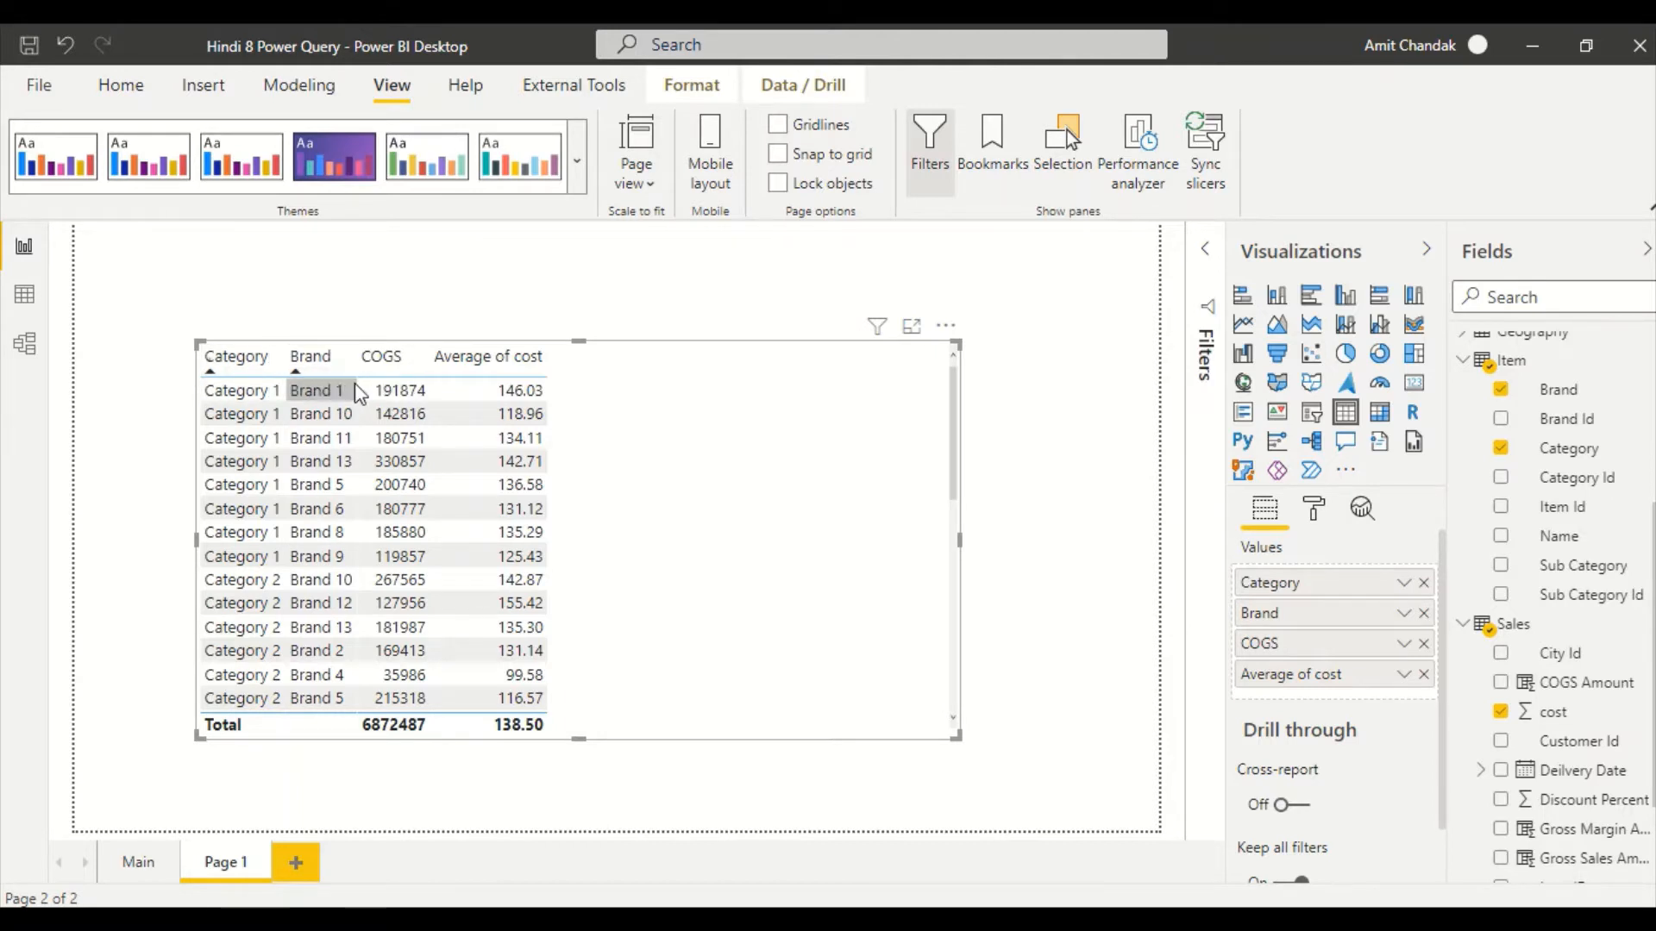
pyautogui.click(257, 364)
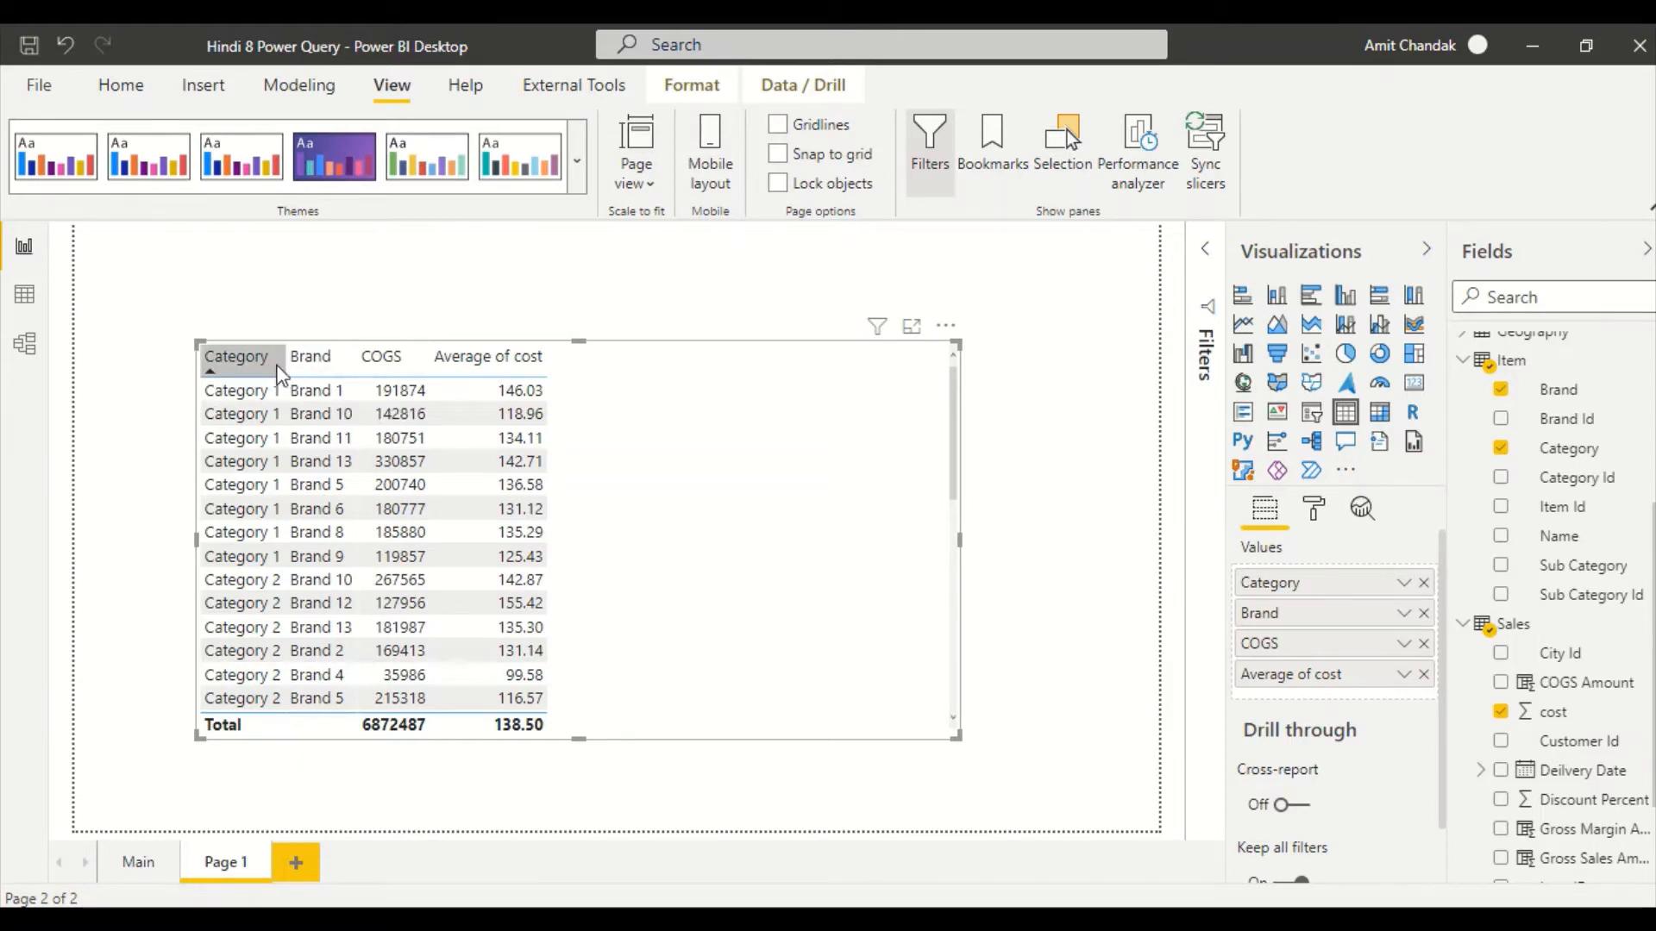
pyautogui.click(381, 371)
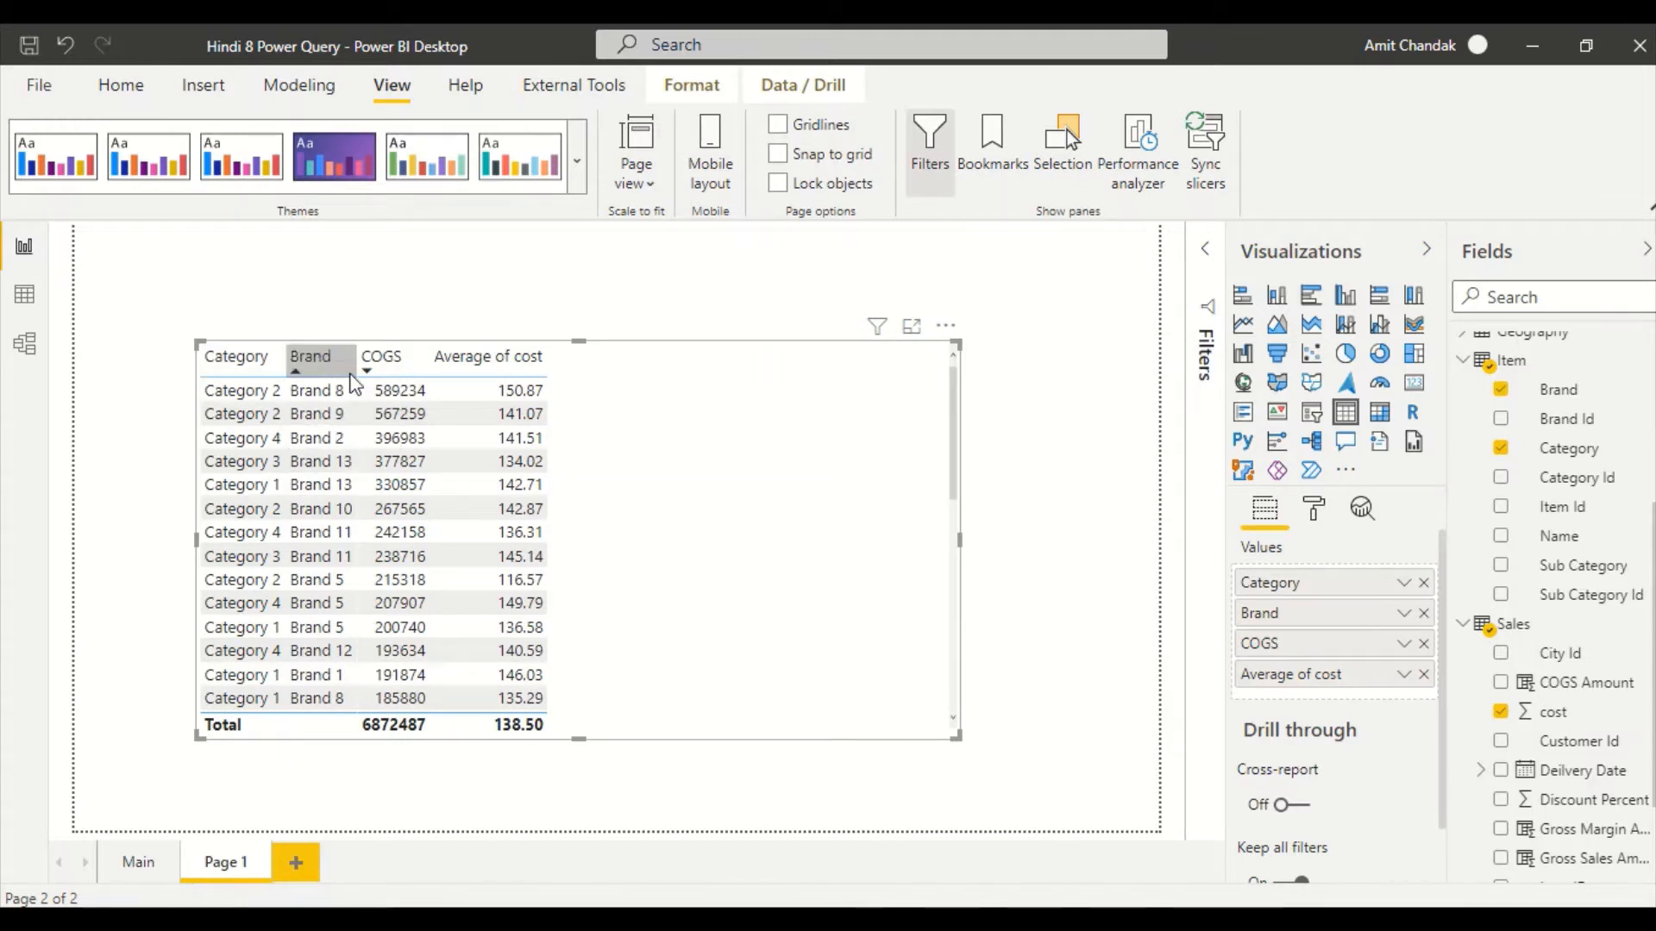
# Sort the table by Category ascending with COGS descending as the secondary sort
pyautogui.click(274, 370)
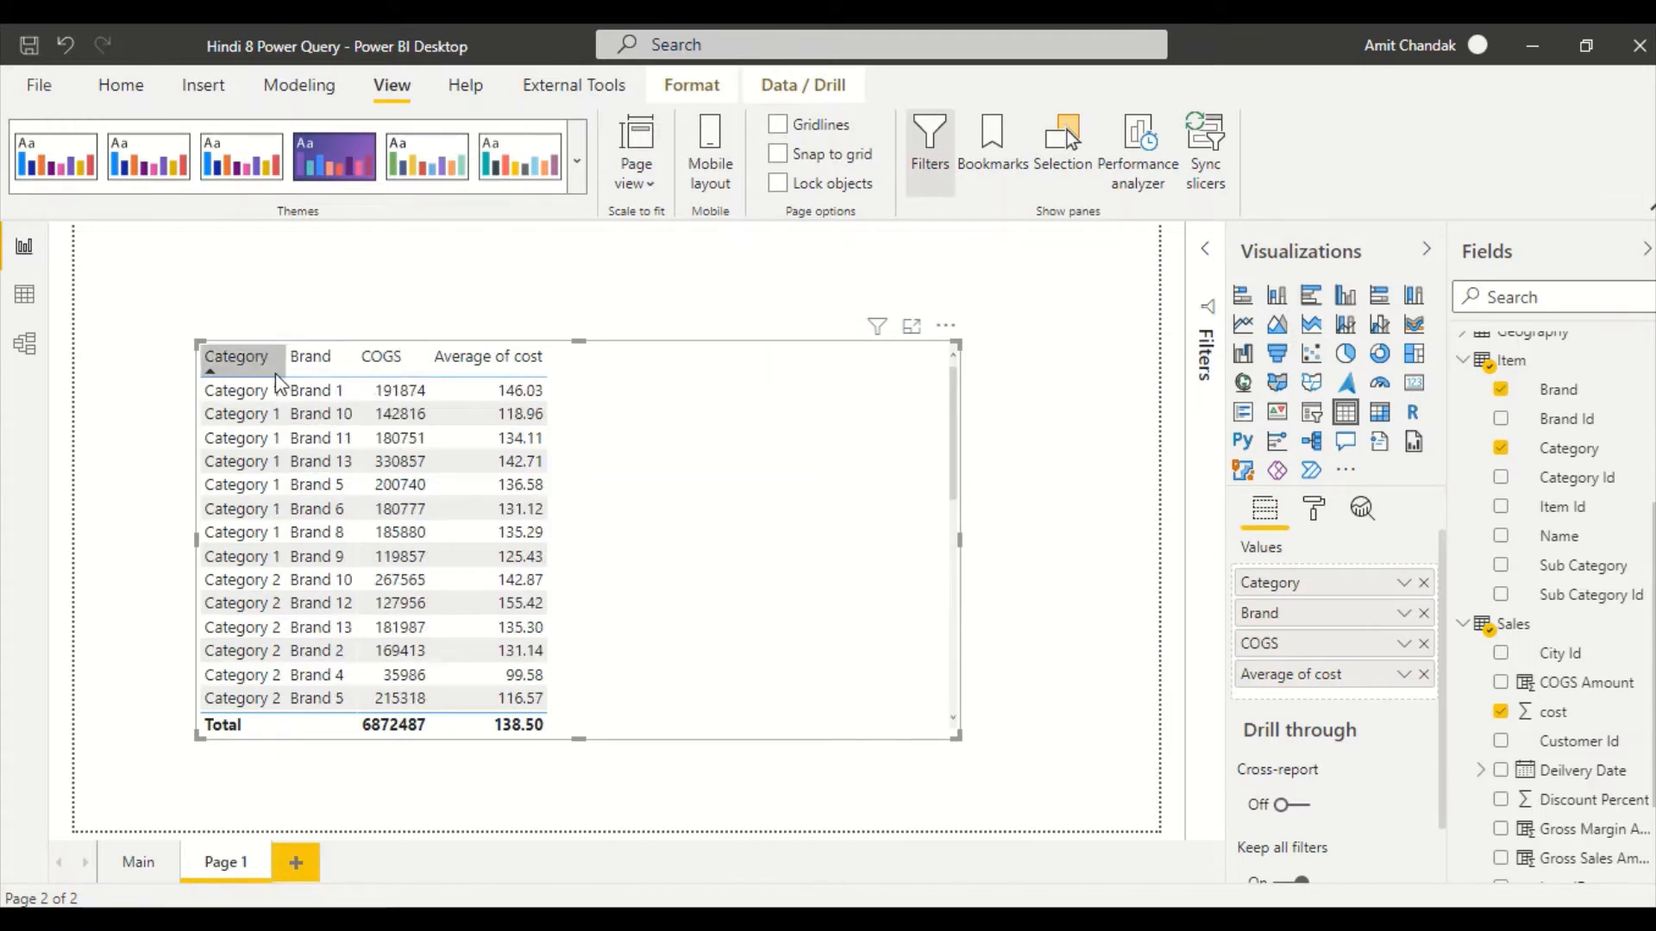
pyautogui.keyDown('shift'); pyautogui.click(386, 366); pyautogui.keyUp('shift')
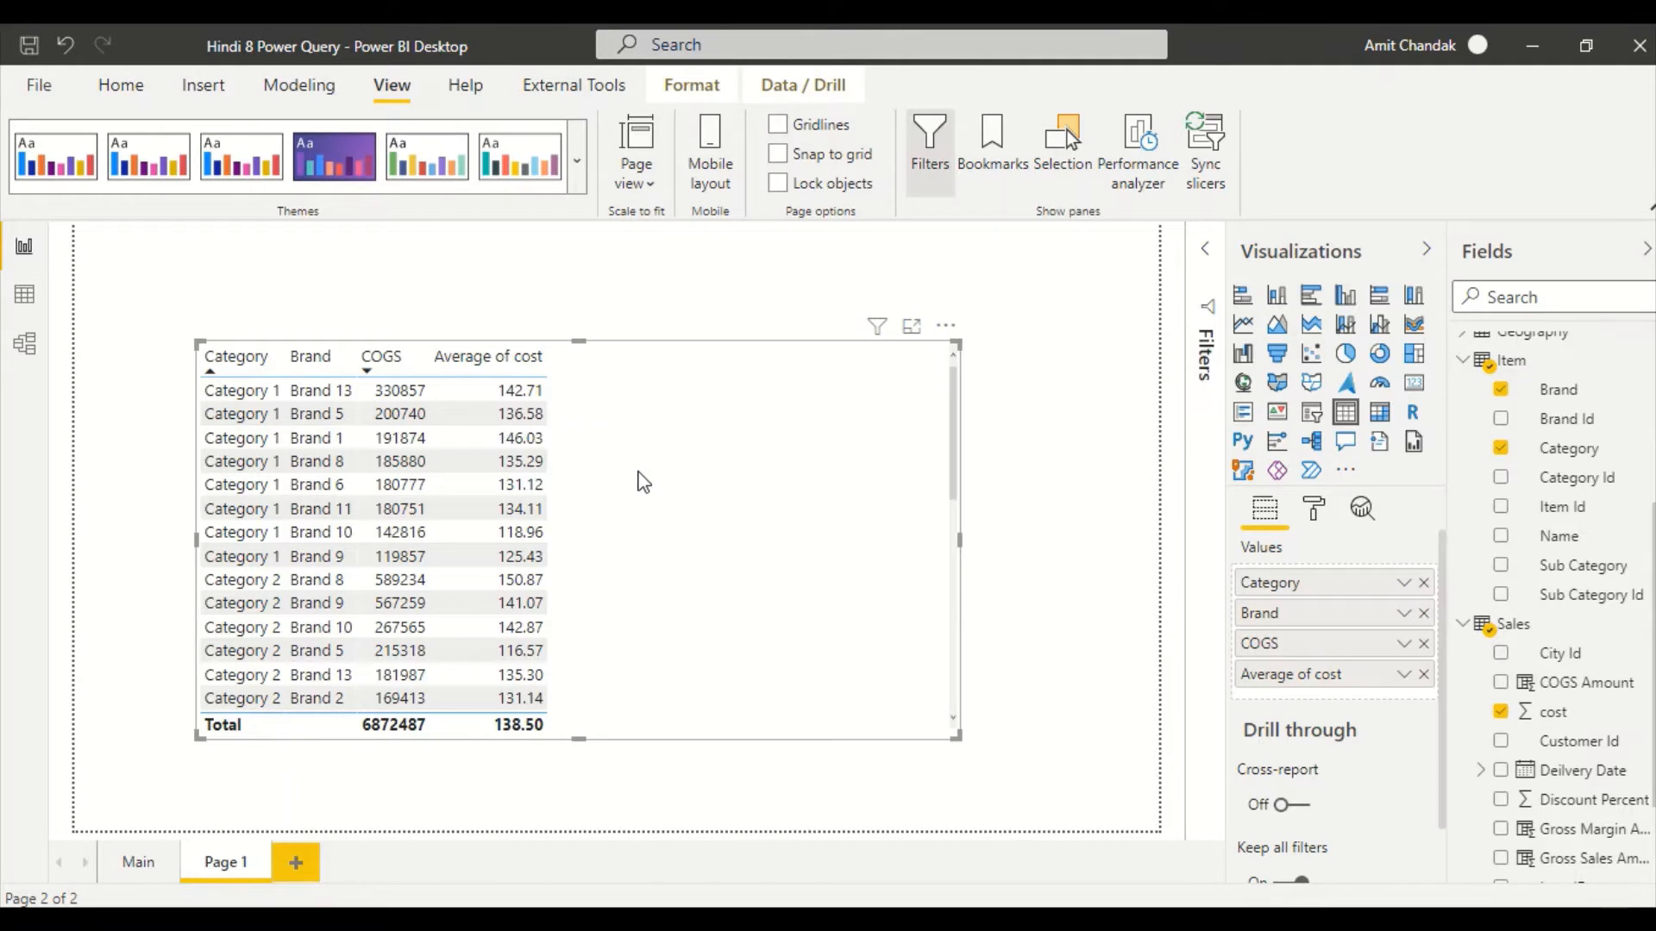
# Show the table's general format settings, move it up to about Y position 92 and resize it to about 902 by 476
pyautogui.scroll(-1, 1257, 712)
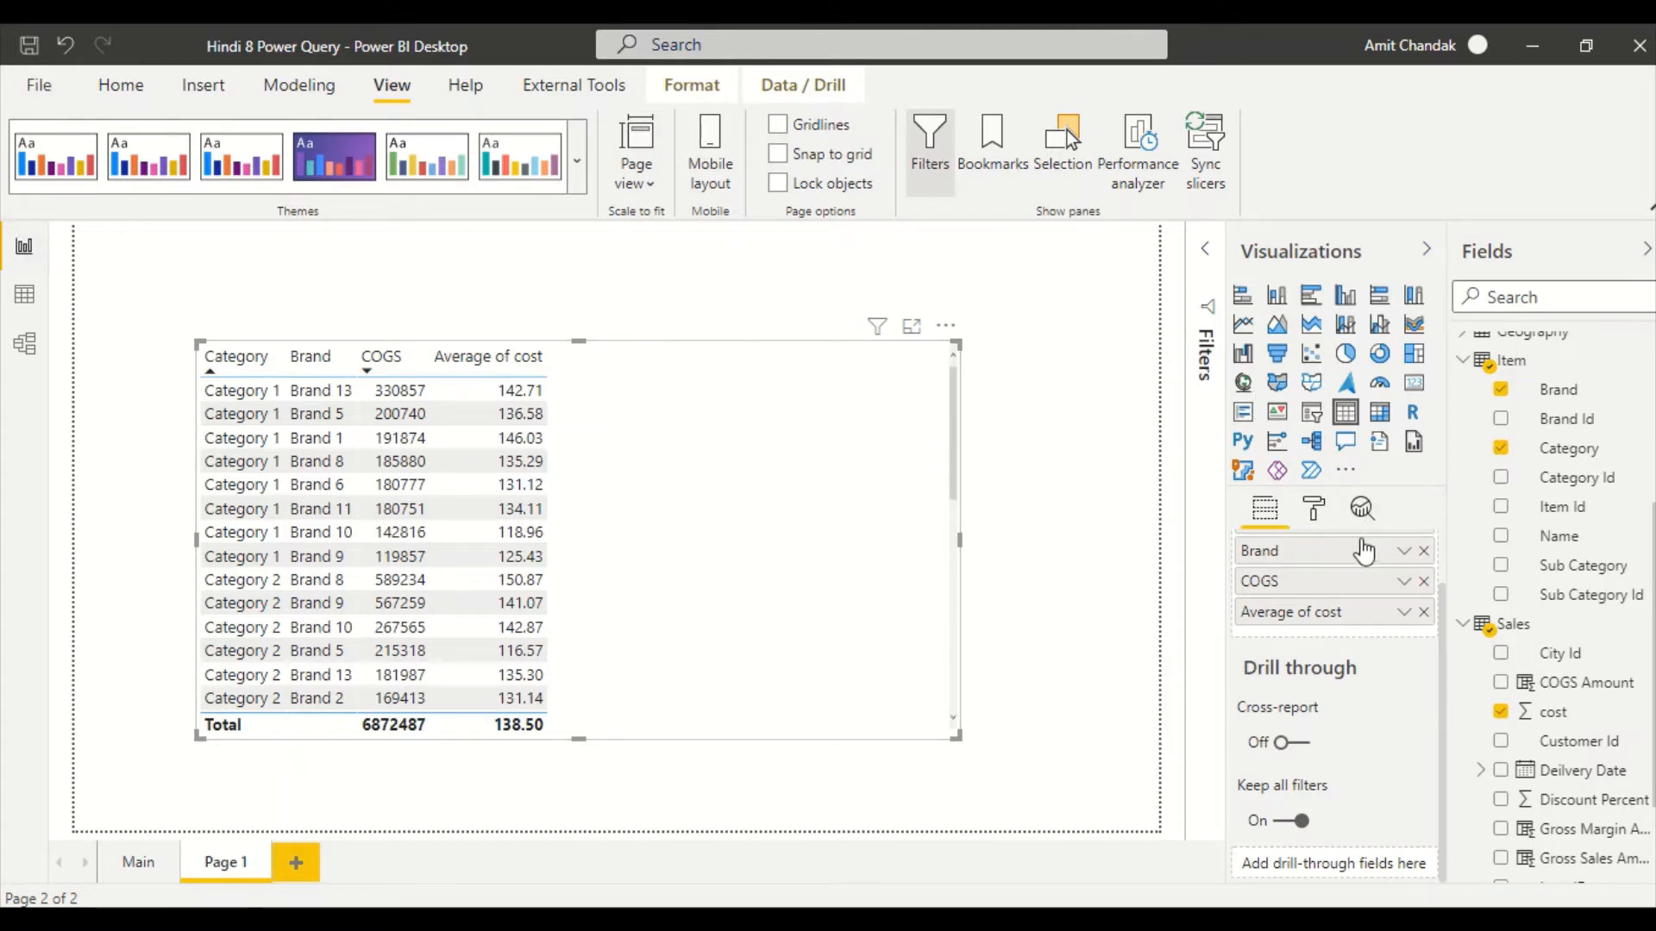
pyautogui.click(1319, 509)
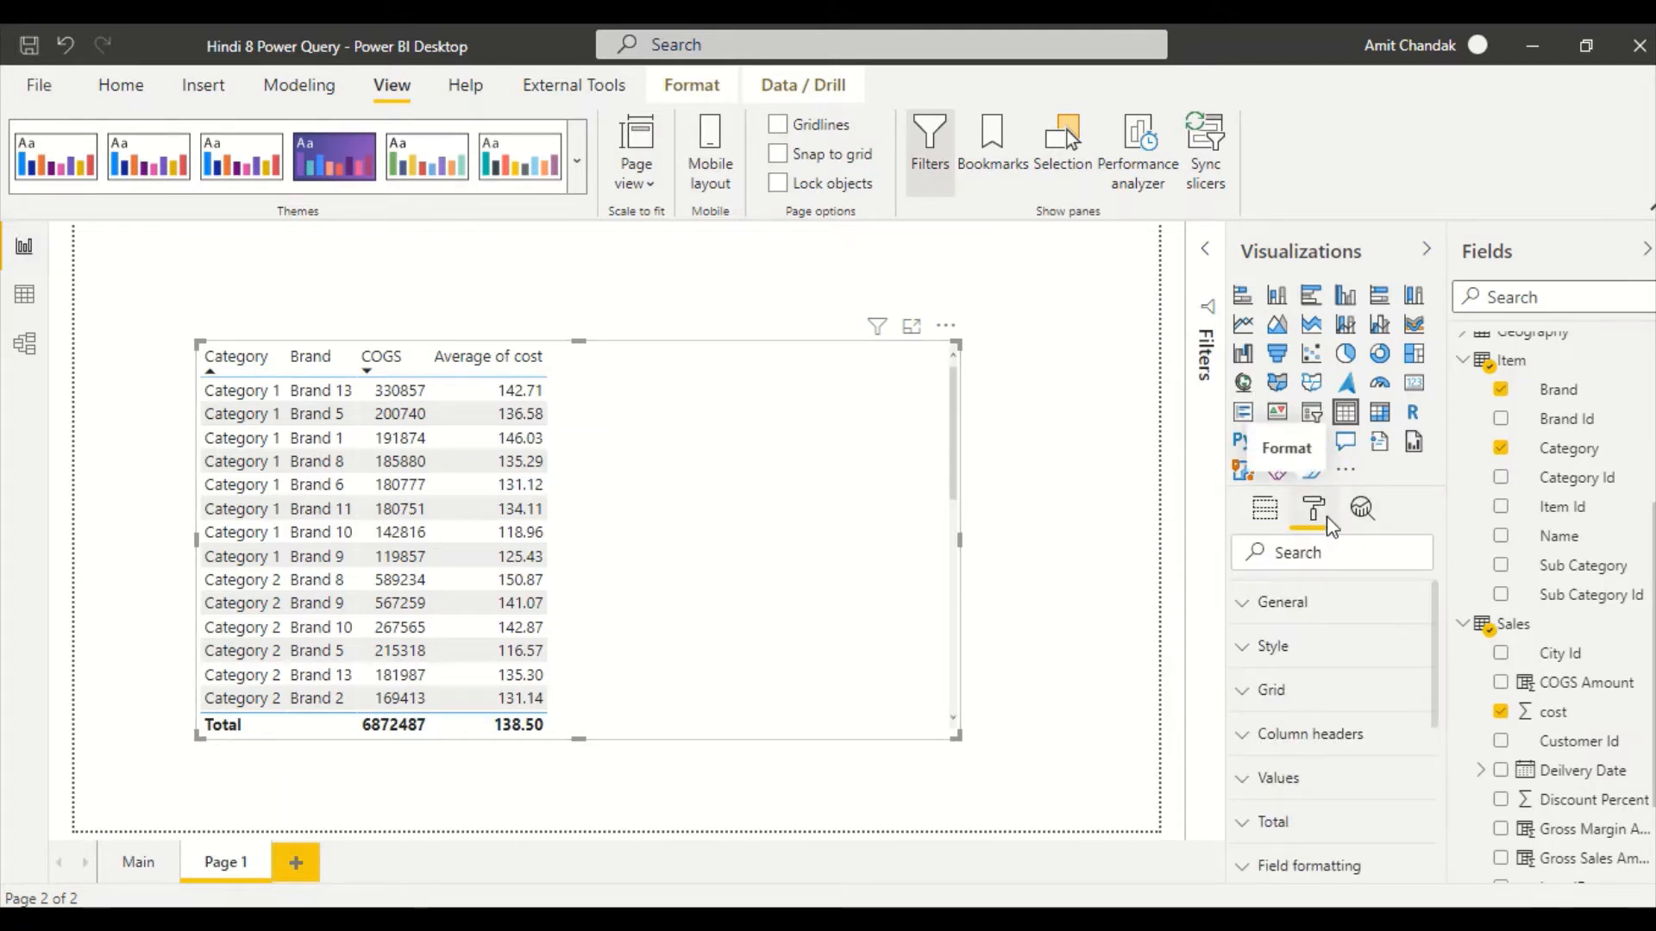
pyautogui.click(1338, 608)
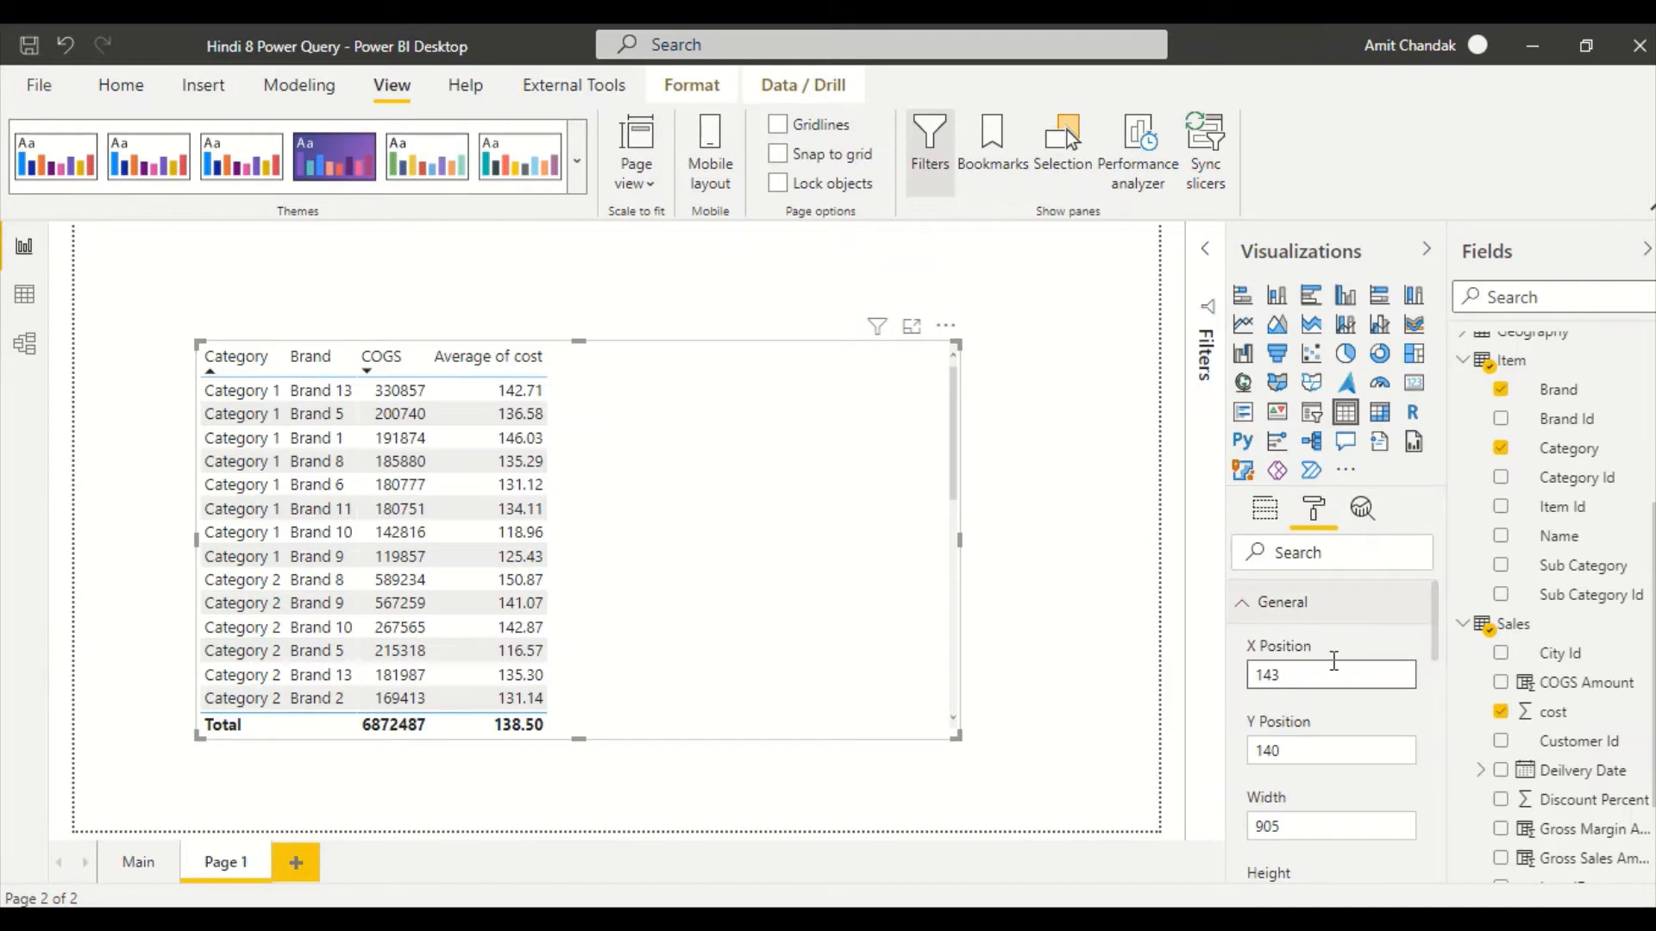
pyautogui.moveTo(746, 585); pyautogui.dragTo(748, 544)
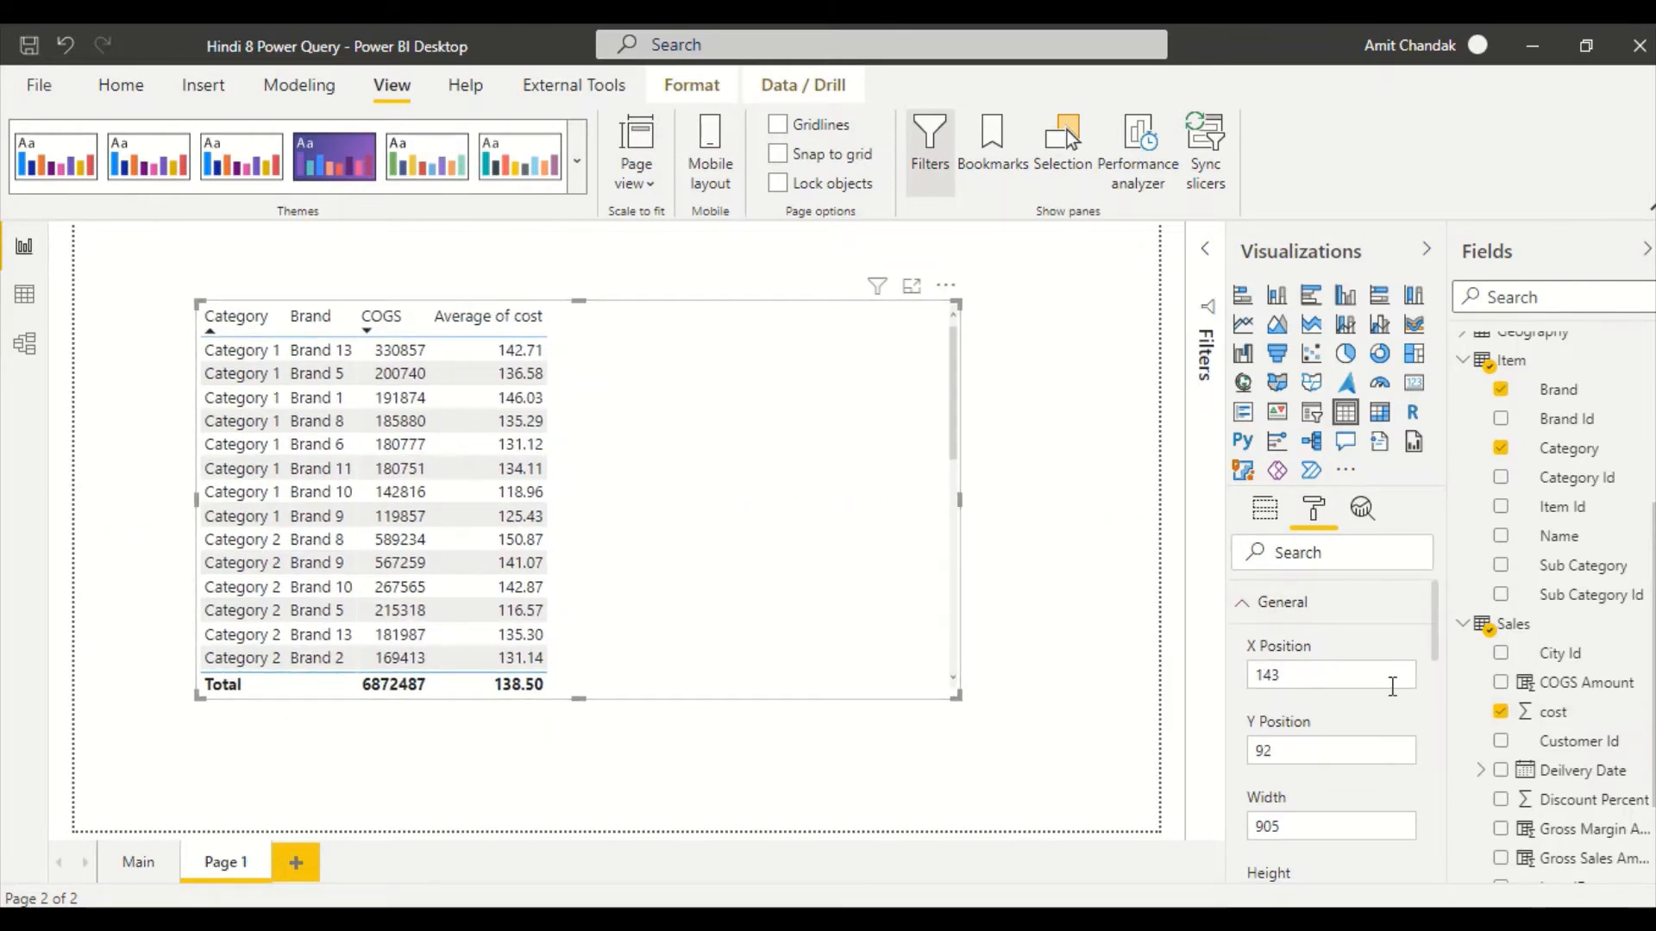
pyautogui.scroll(-2, 1324, 691)
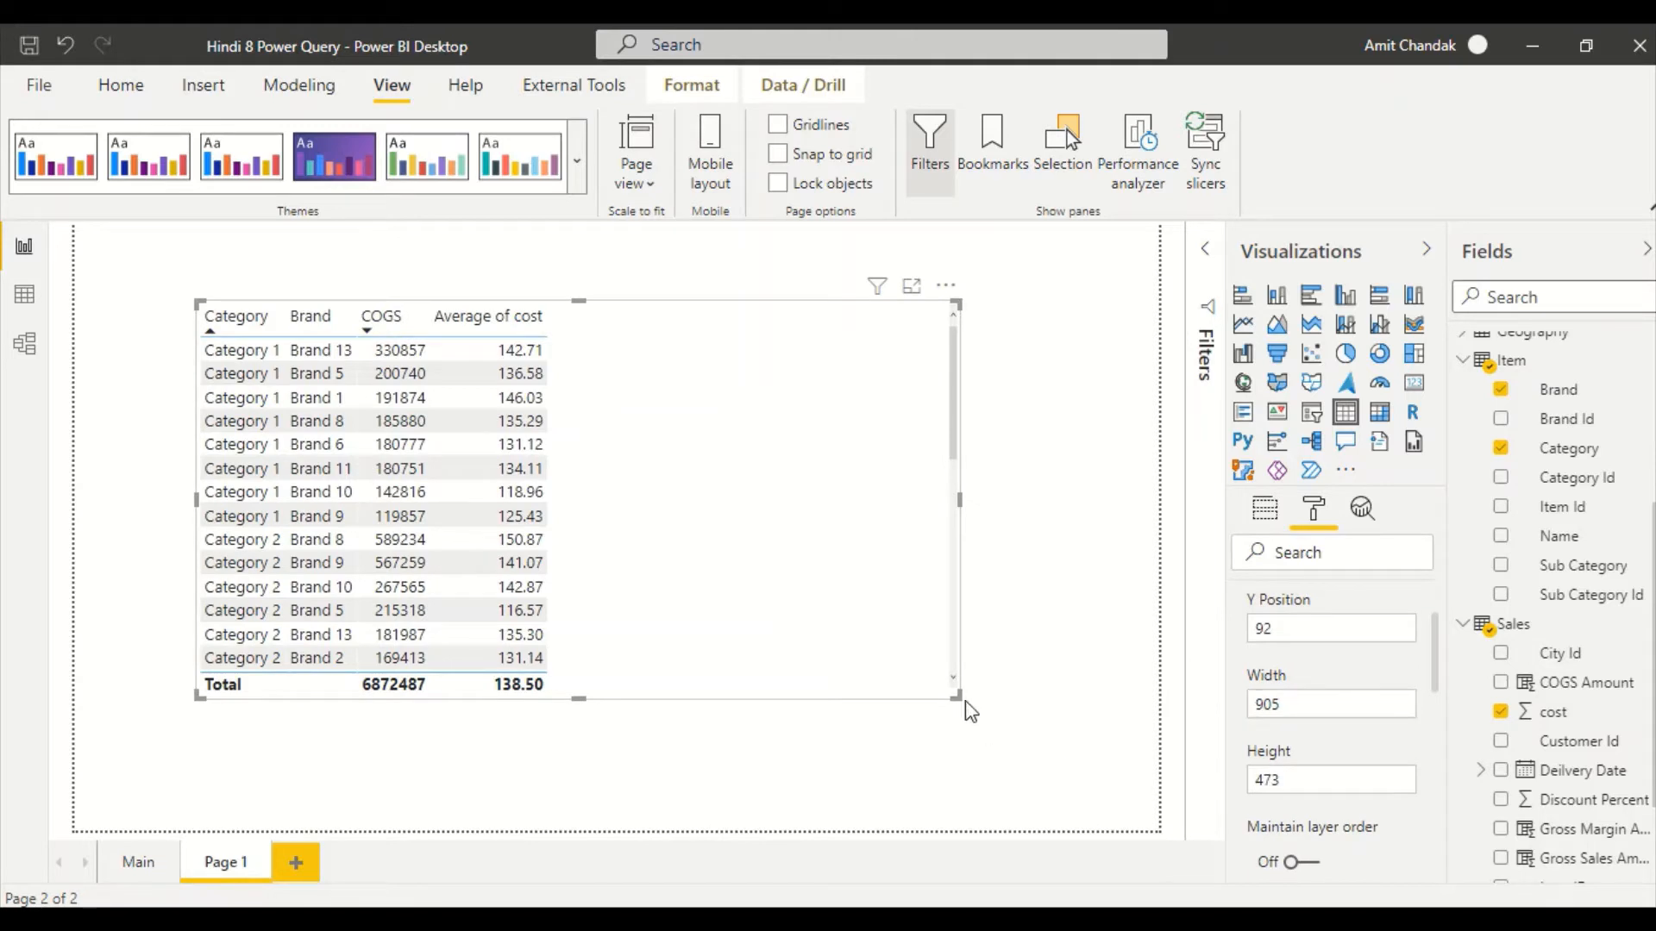
pyautogui.moveTo(964, 731); pyautogui.dragTo(962, 735)
pyautogui.scroll(-2, 1337, 720)
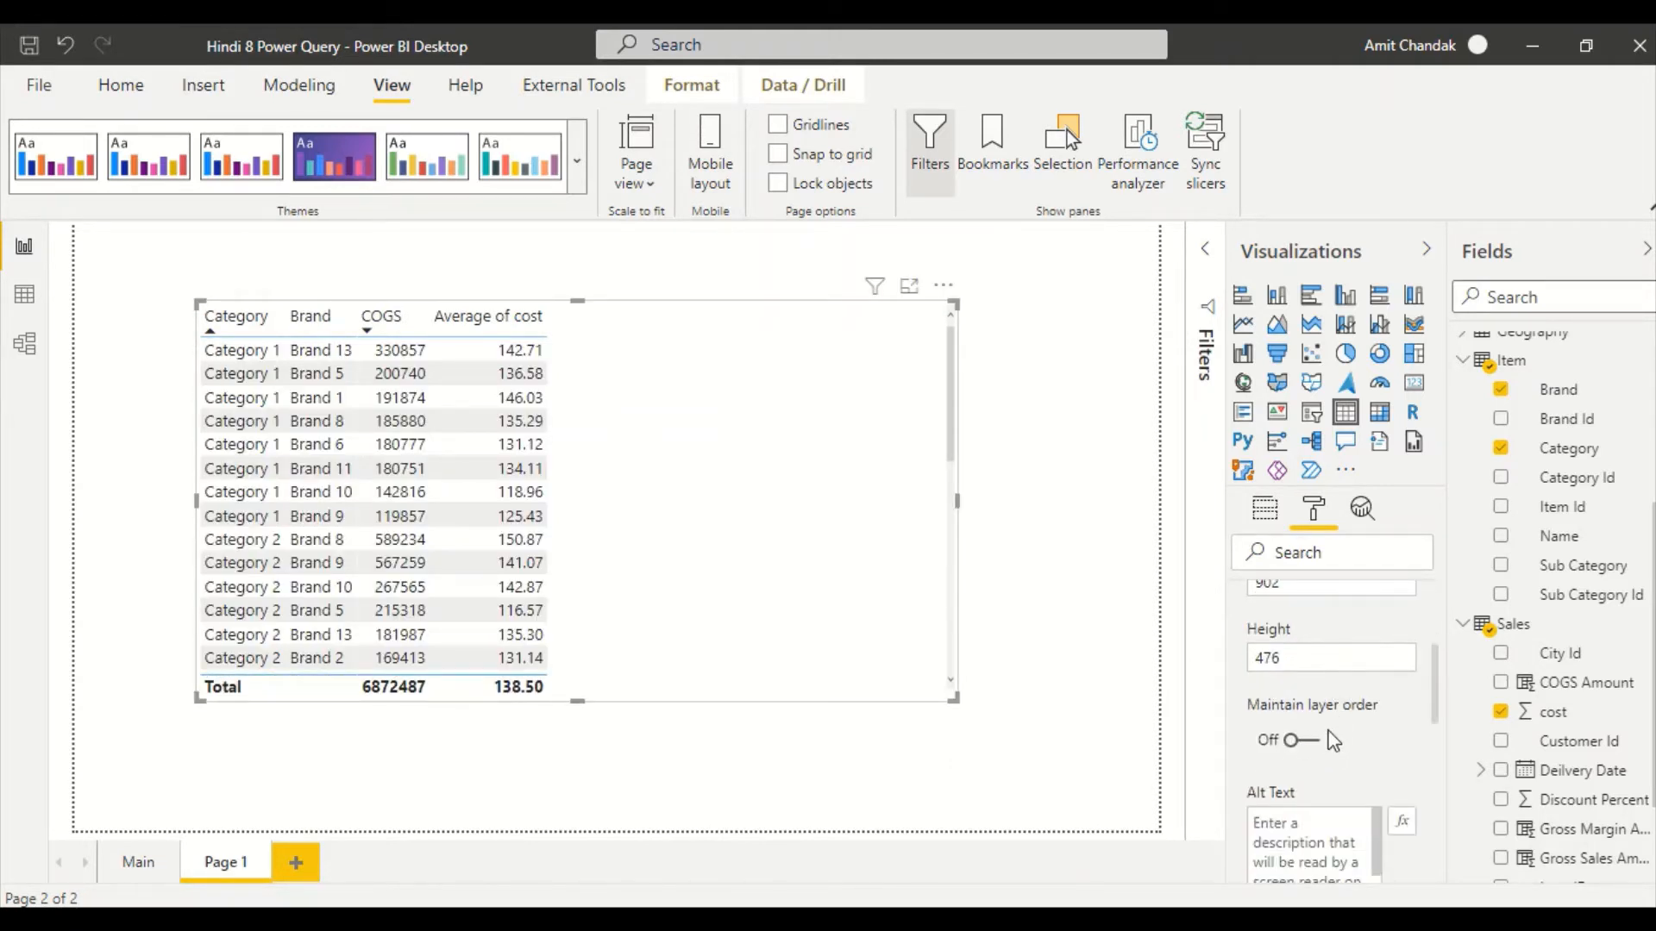
# Try the None and Minimal styles on the table visual
pyautogui.scroll(-2, 1332, 733)
pyautogui.scroll(-1, 1329, 714)
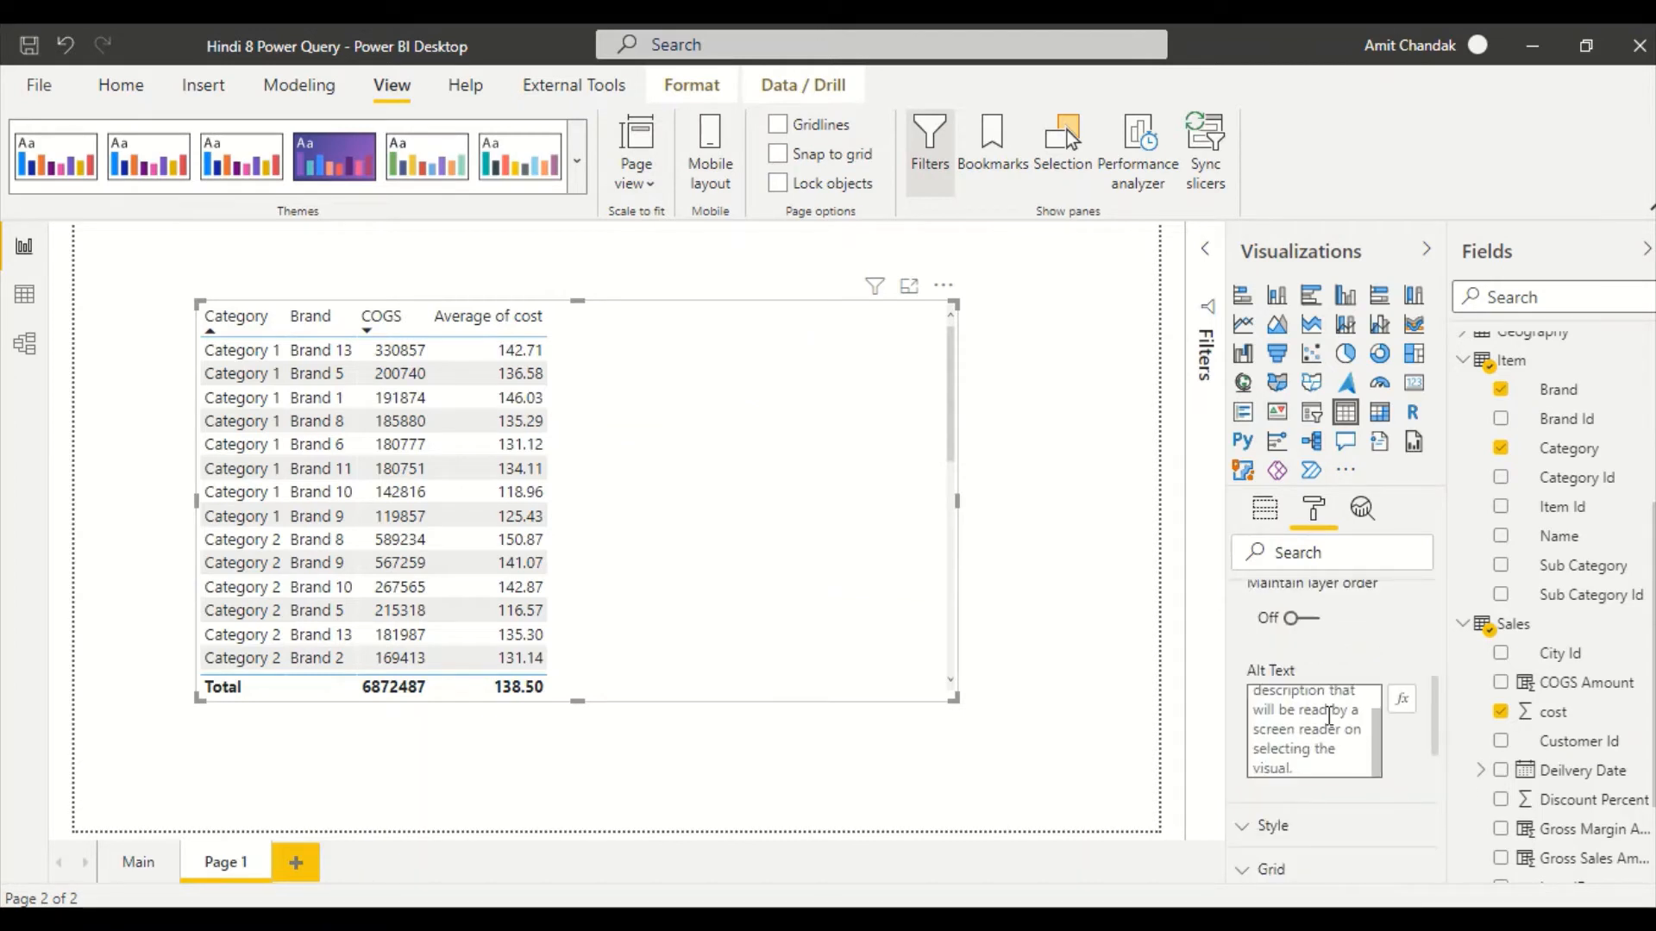
pyautogui.scroll(-2, 1397, 727)
pyautogui.scroll(-2, 1320, 690)
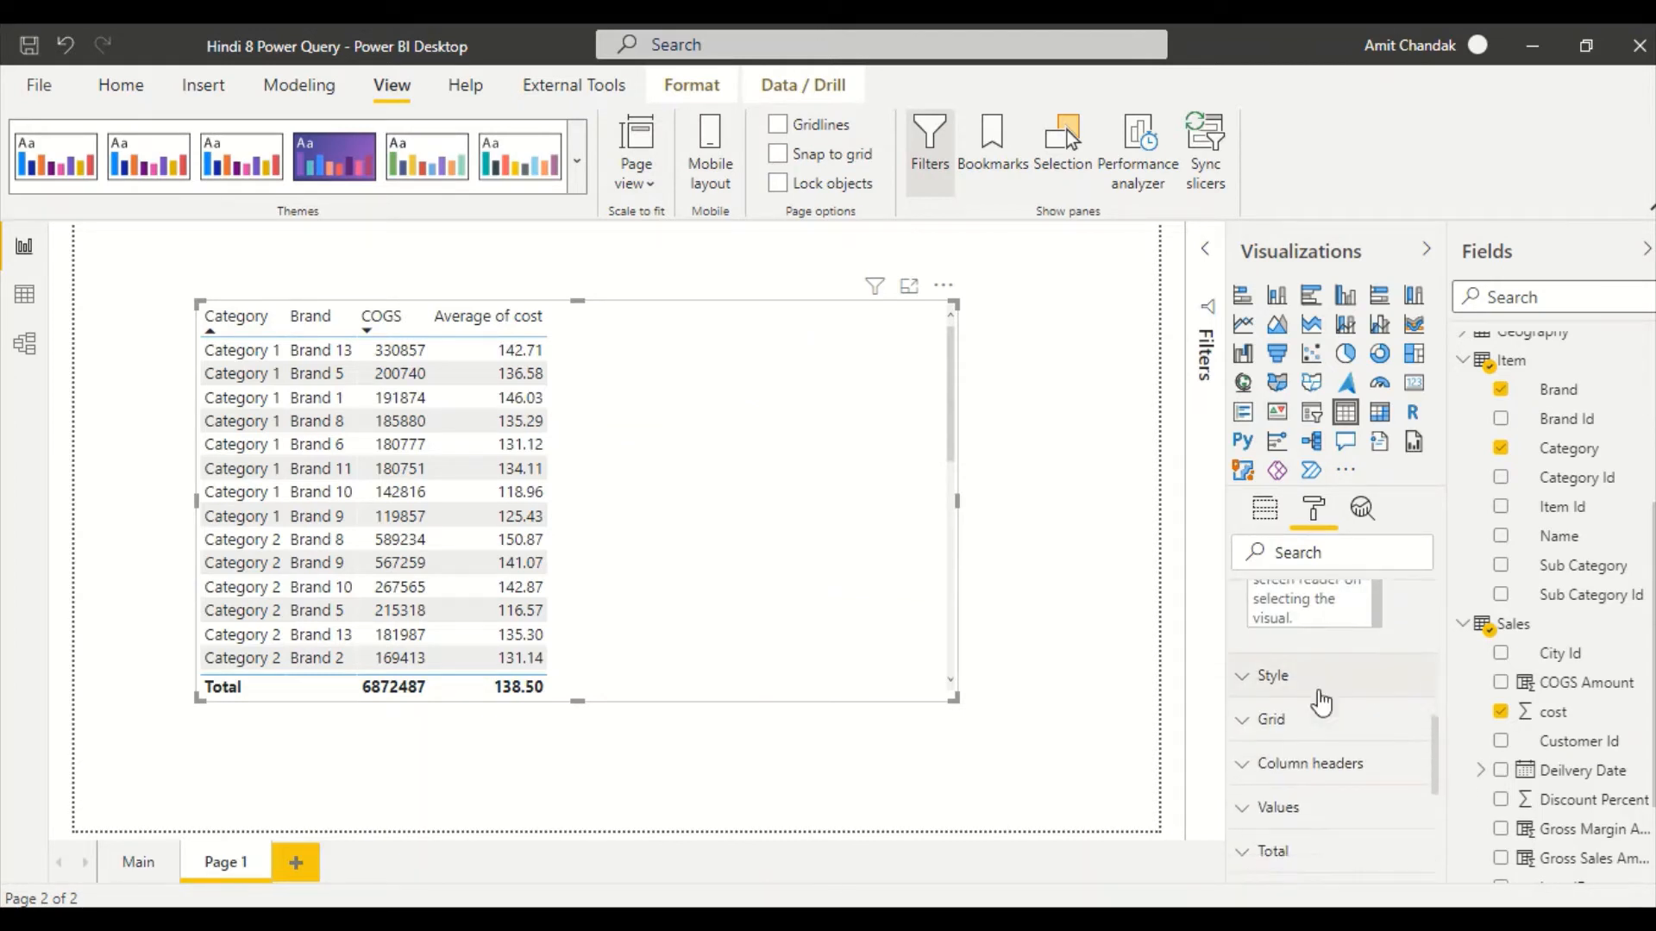
pyautogui.click(1309, 588)
pyautogui.click(1317, 657)
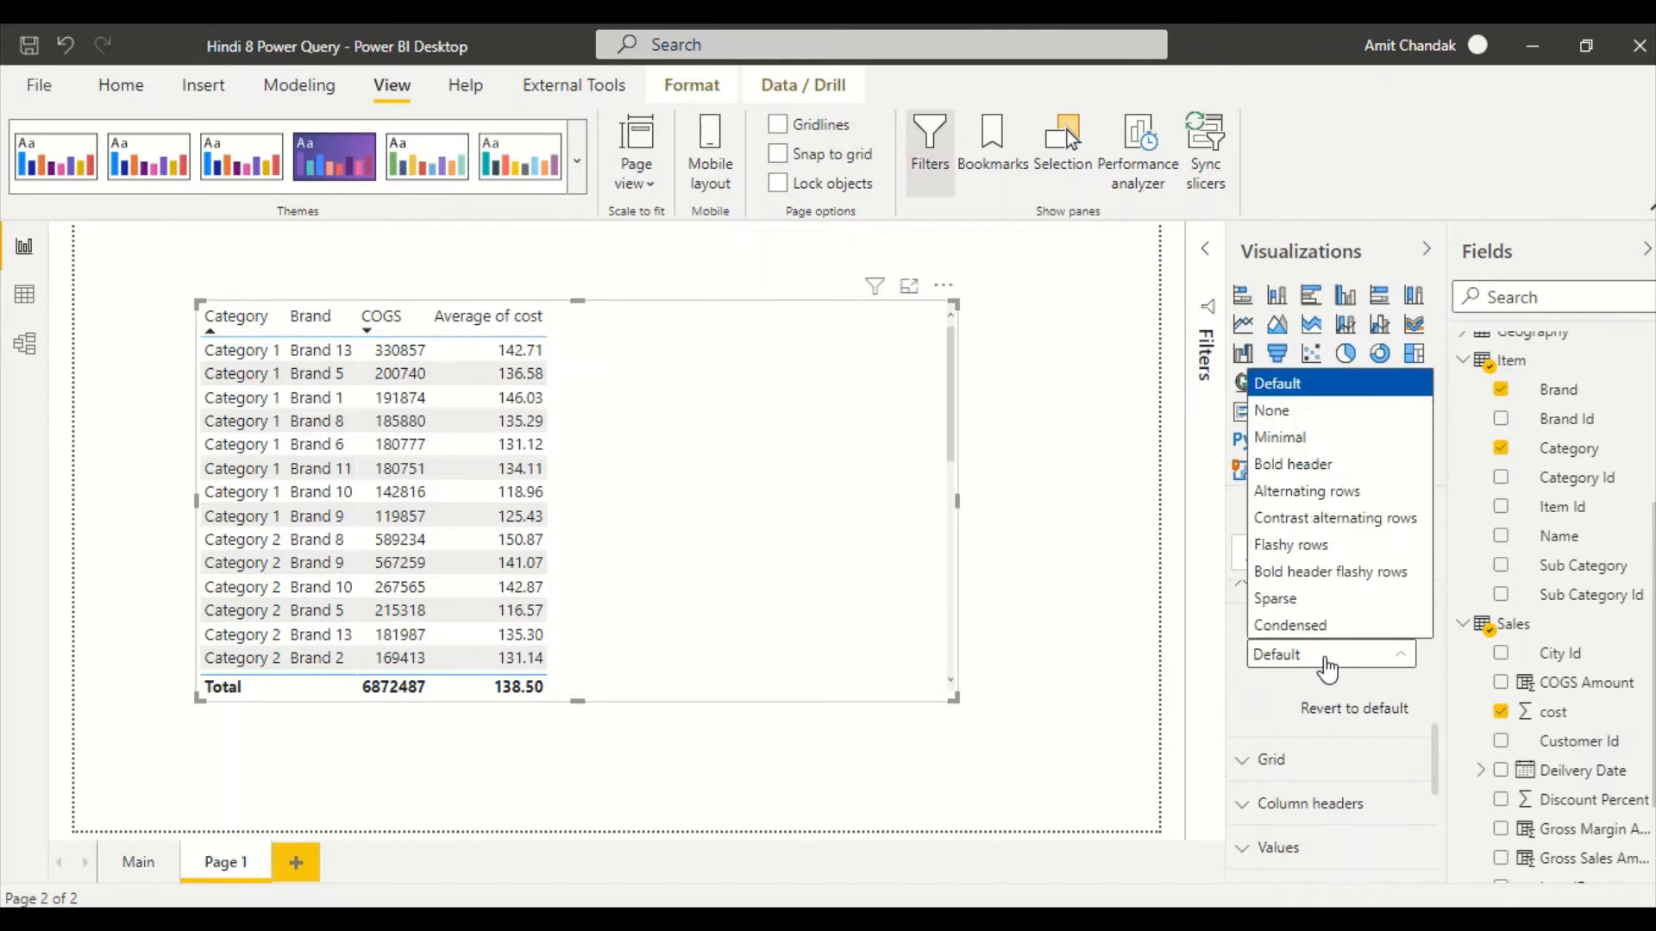
pyautogui.click(1278, 411)
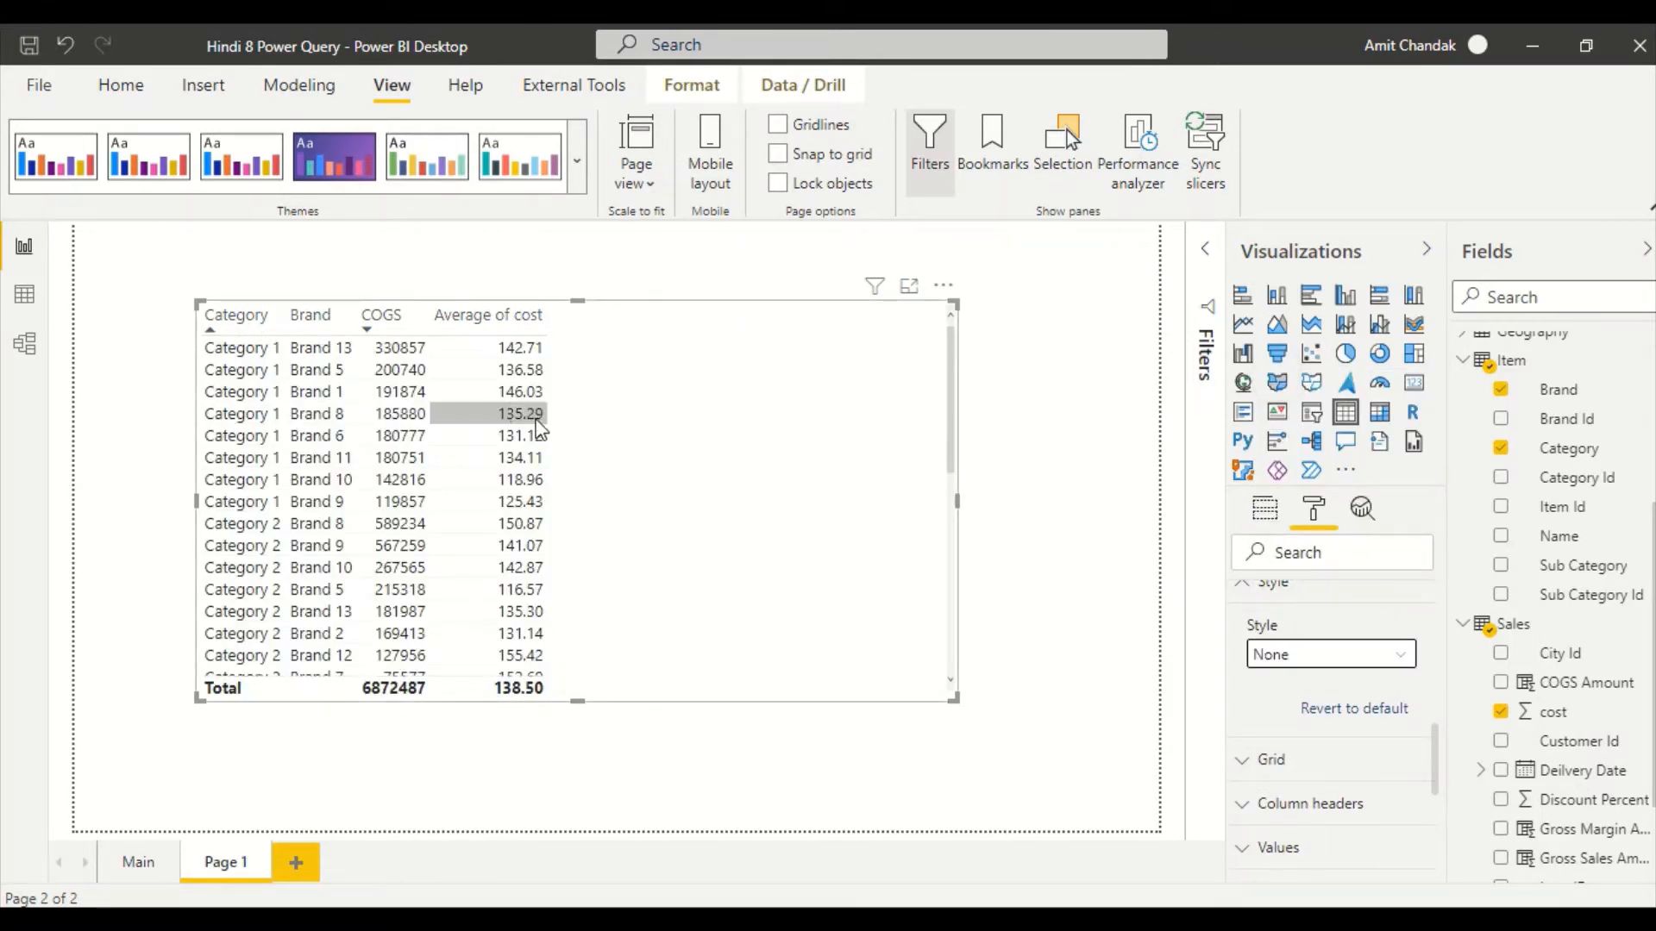
pyautogui.click(1287, 660)
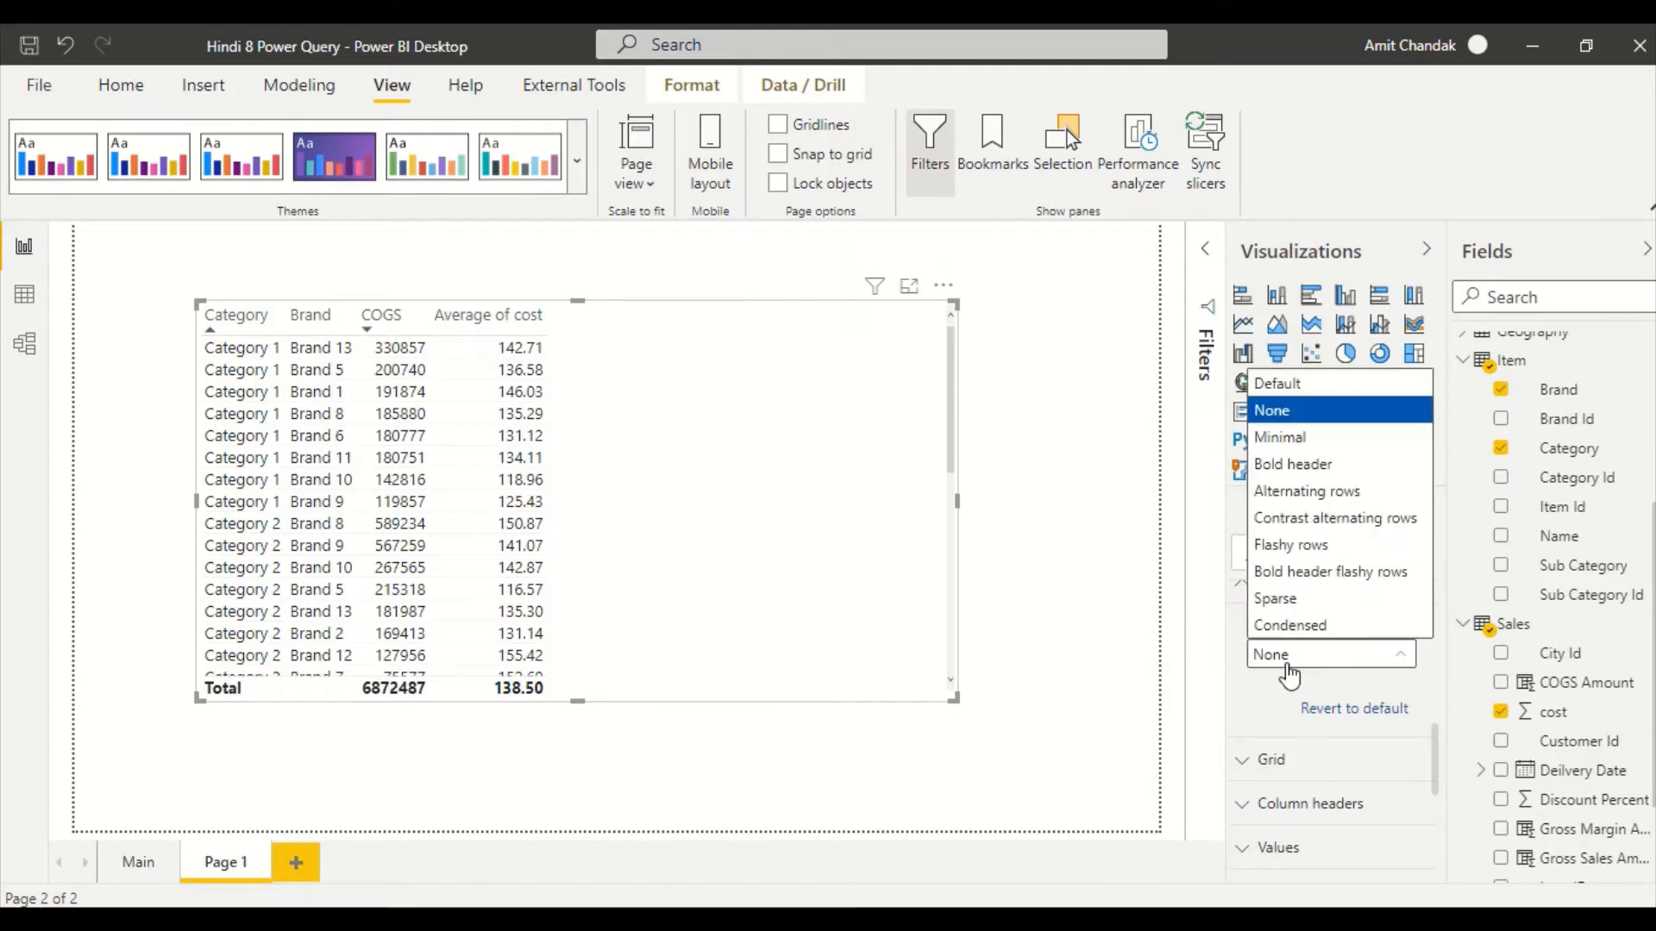
pyautogui.click(1266, 437)
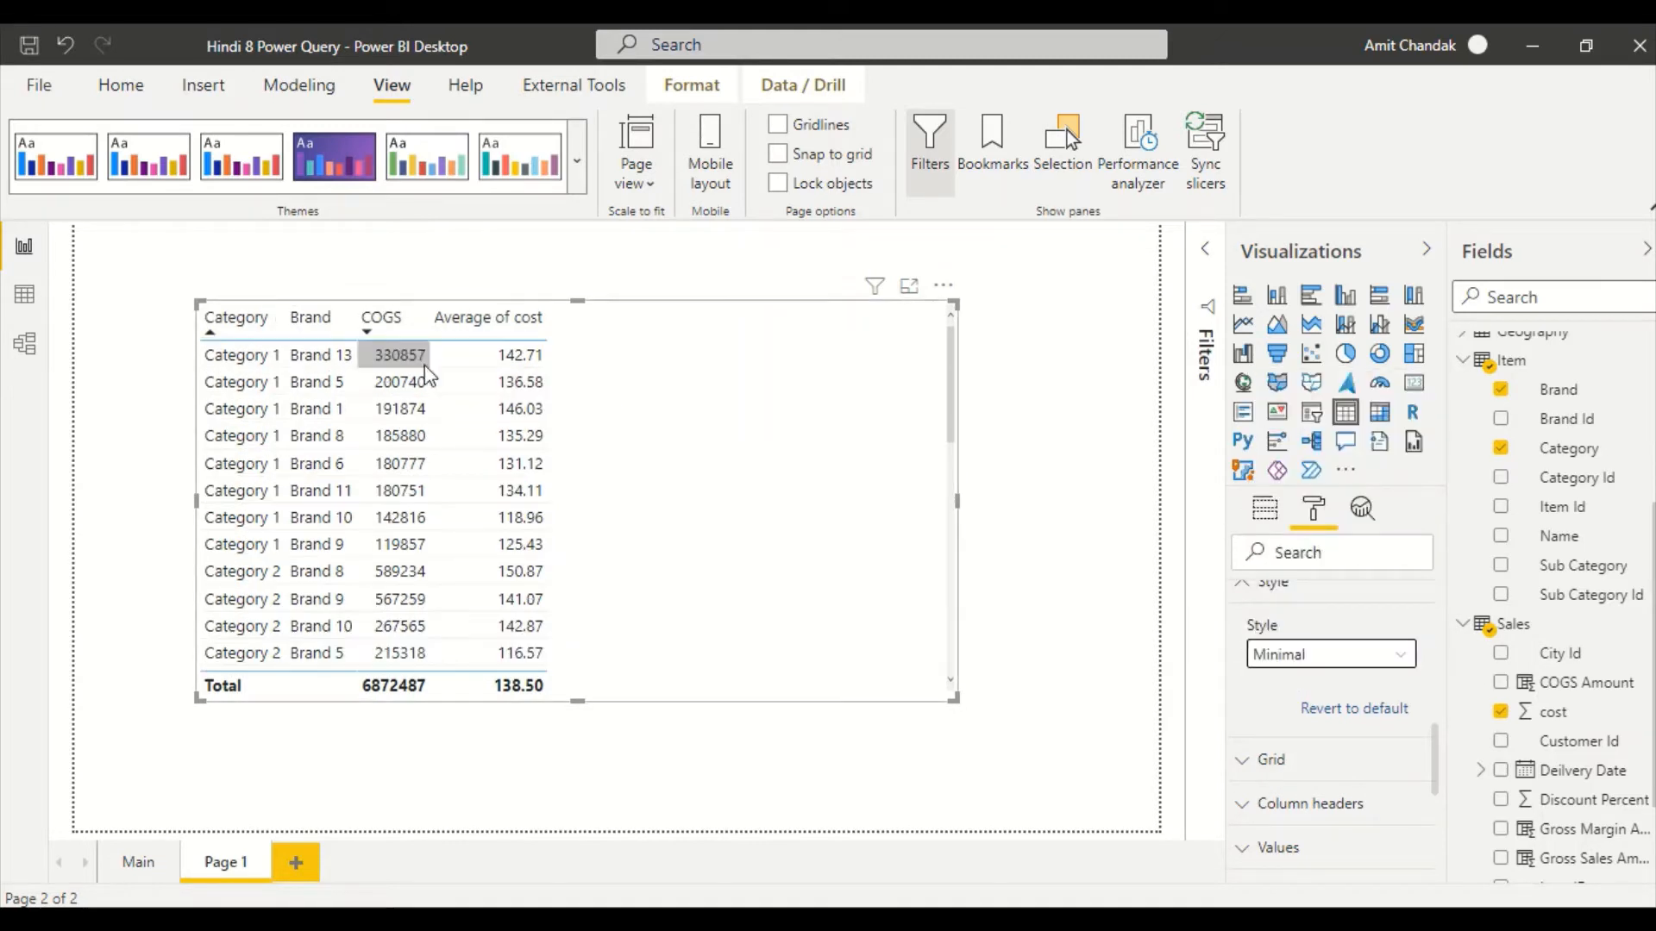
# Apply the Bold header style to the table and review how the header looks above its rows
pyautogui.click(1302, 657)
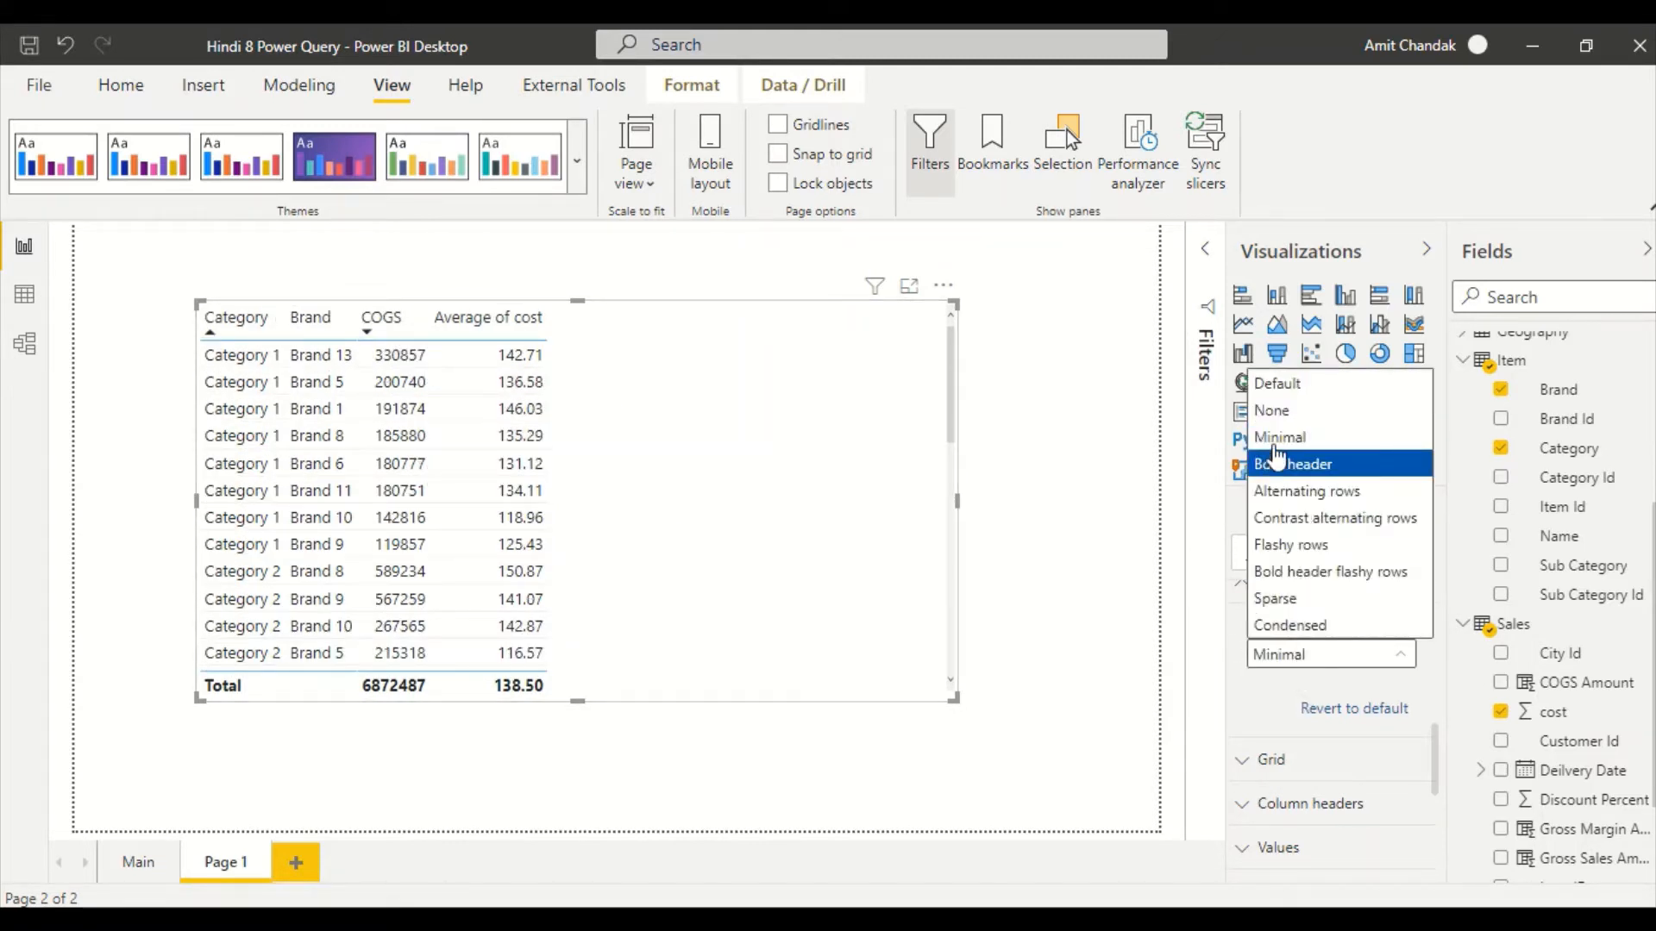
pyautogui.click(1285, 464)
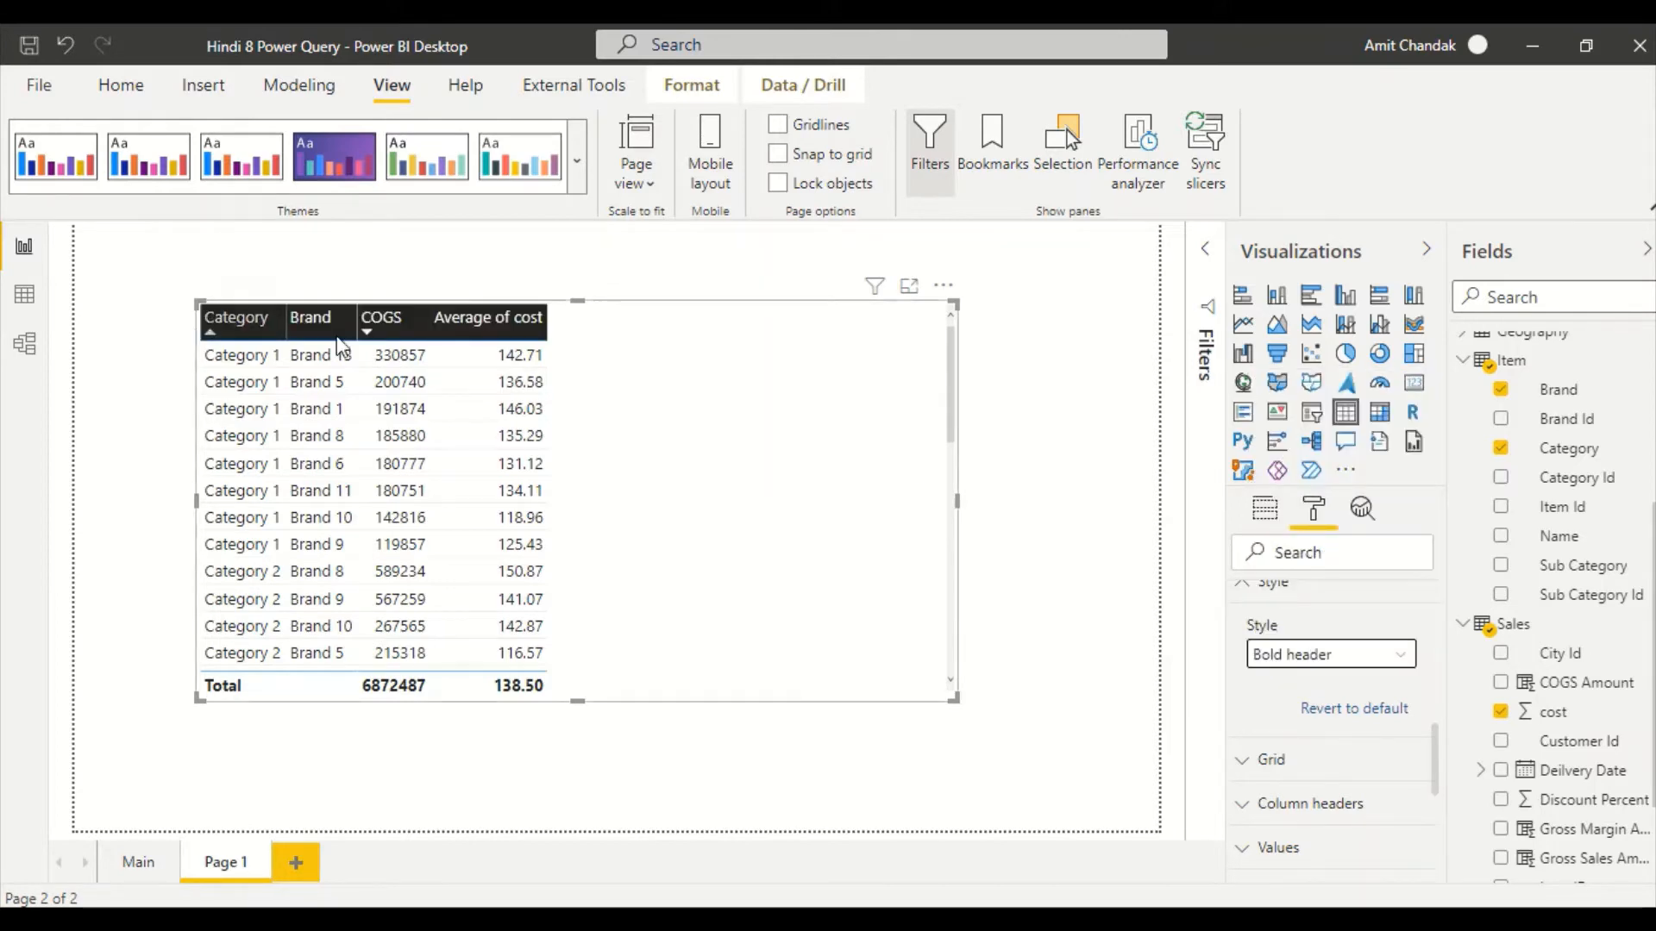
pyautogui.scroll(-3, 580, 420)
pyautogui.scroll(3, 577, 412)
pyautogui.scroll(-6, 579, 416)
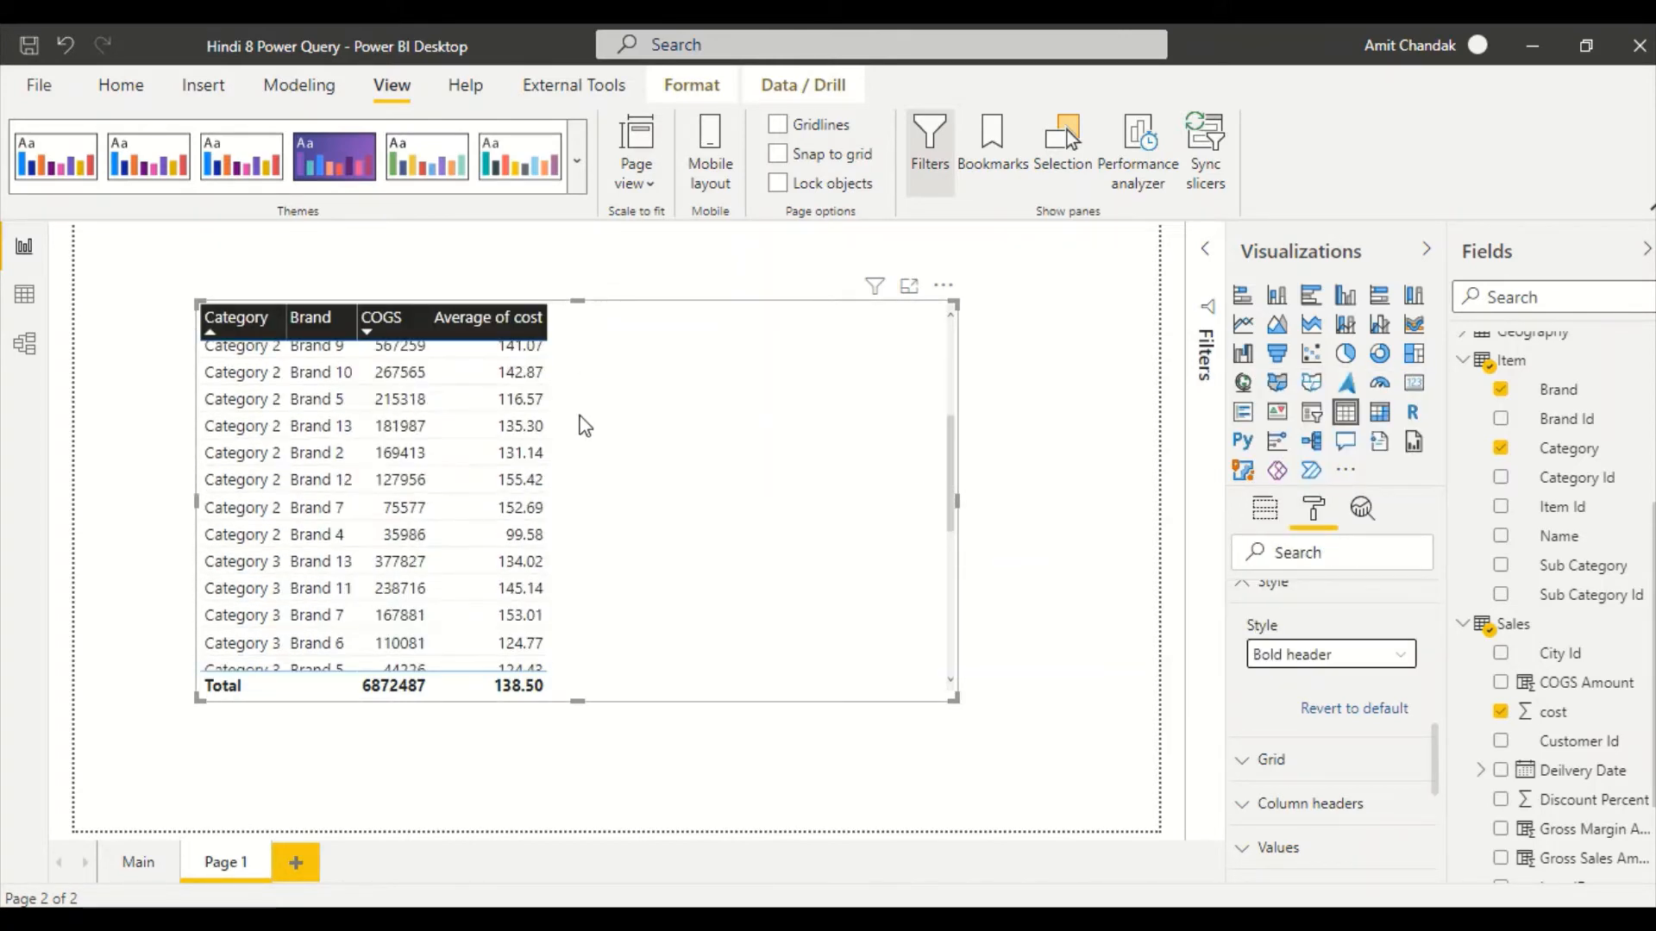
pyautogui.scroll(2, 580, 417)
pyautogui.scroll(5, 585, 427)
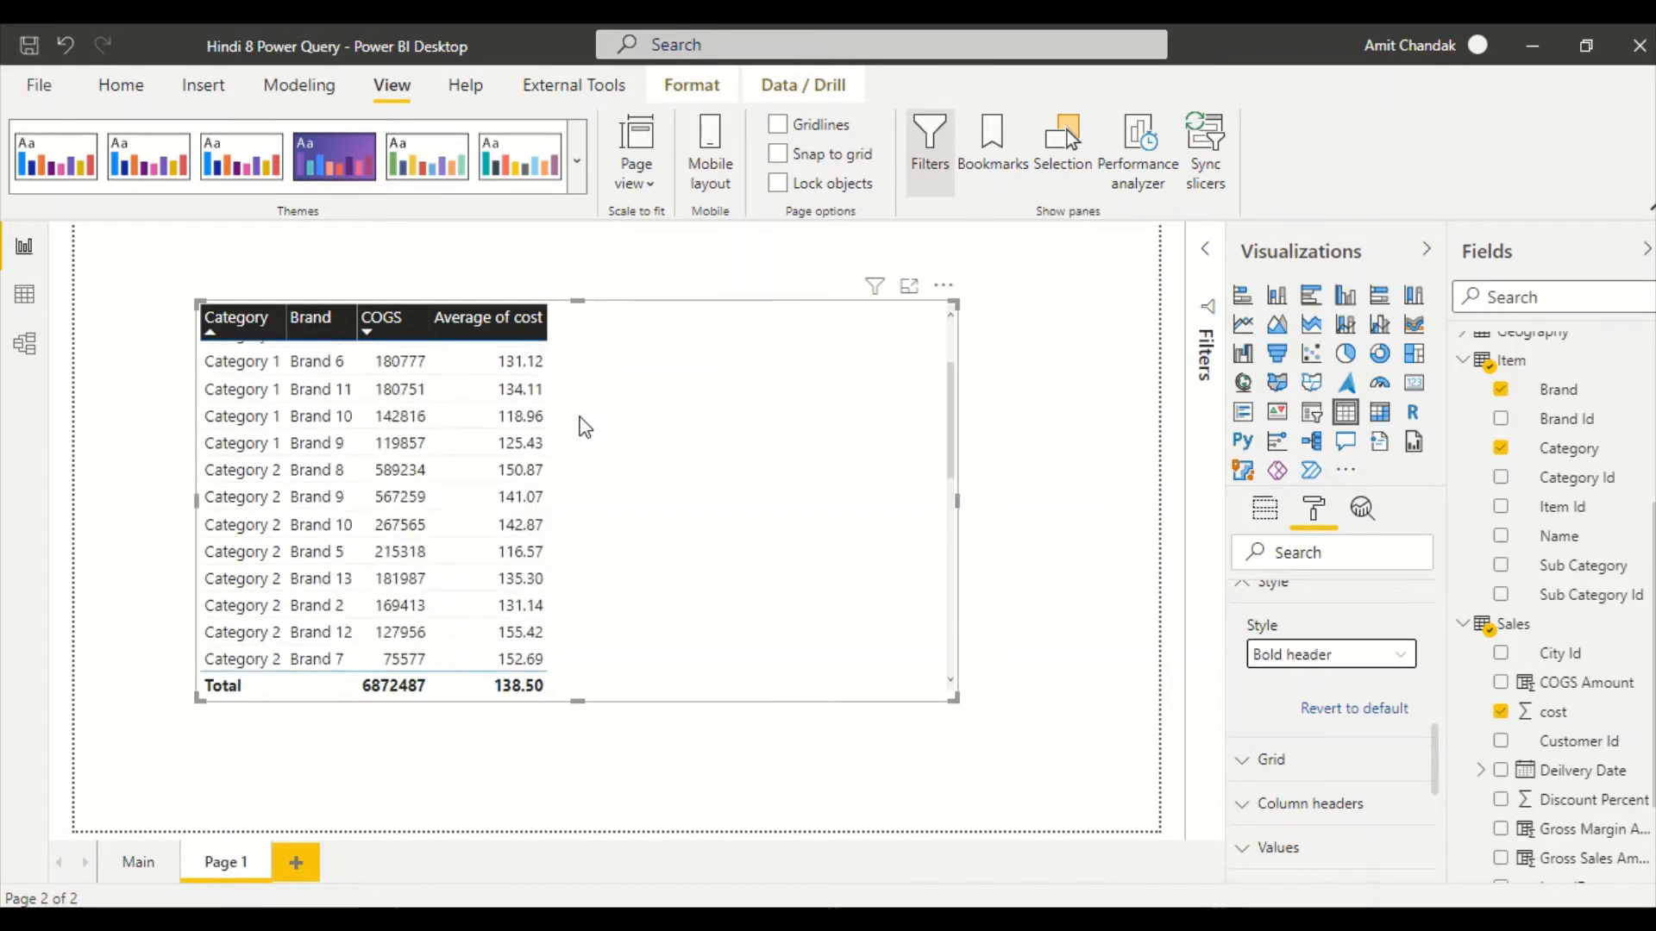
# Try the Alternating rows and Contrast alternating rows styles on the table visual
pyautogui.scroll(-8, 585, 426)
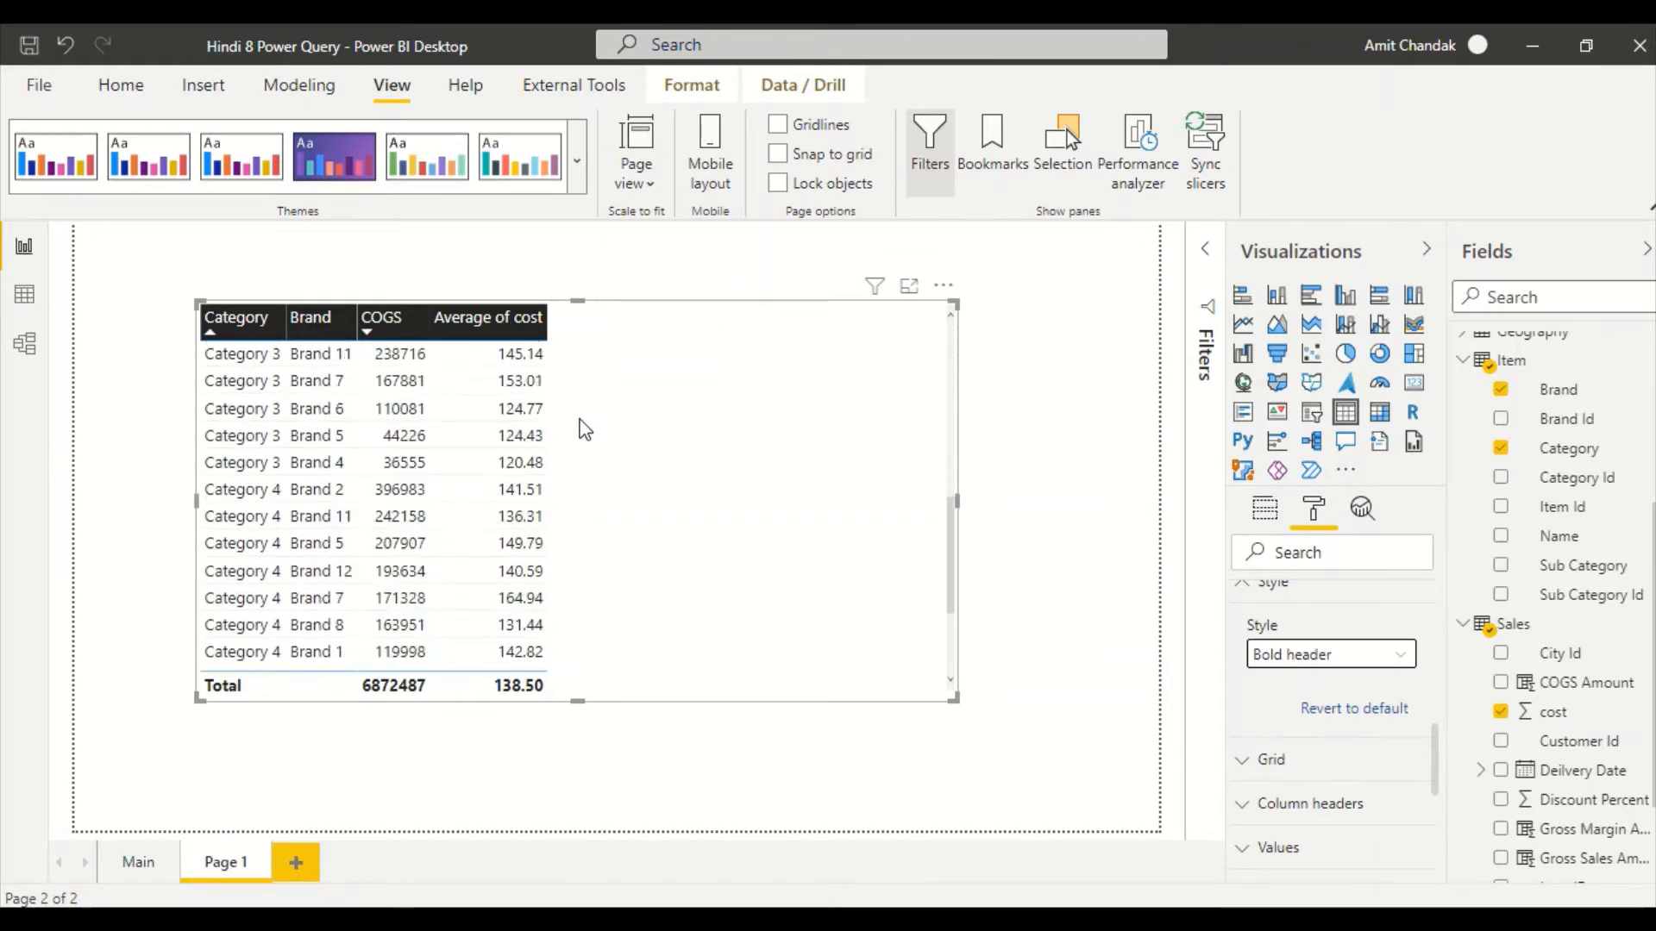
pyautogui.scroll(8, 584, 426)
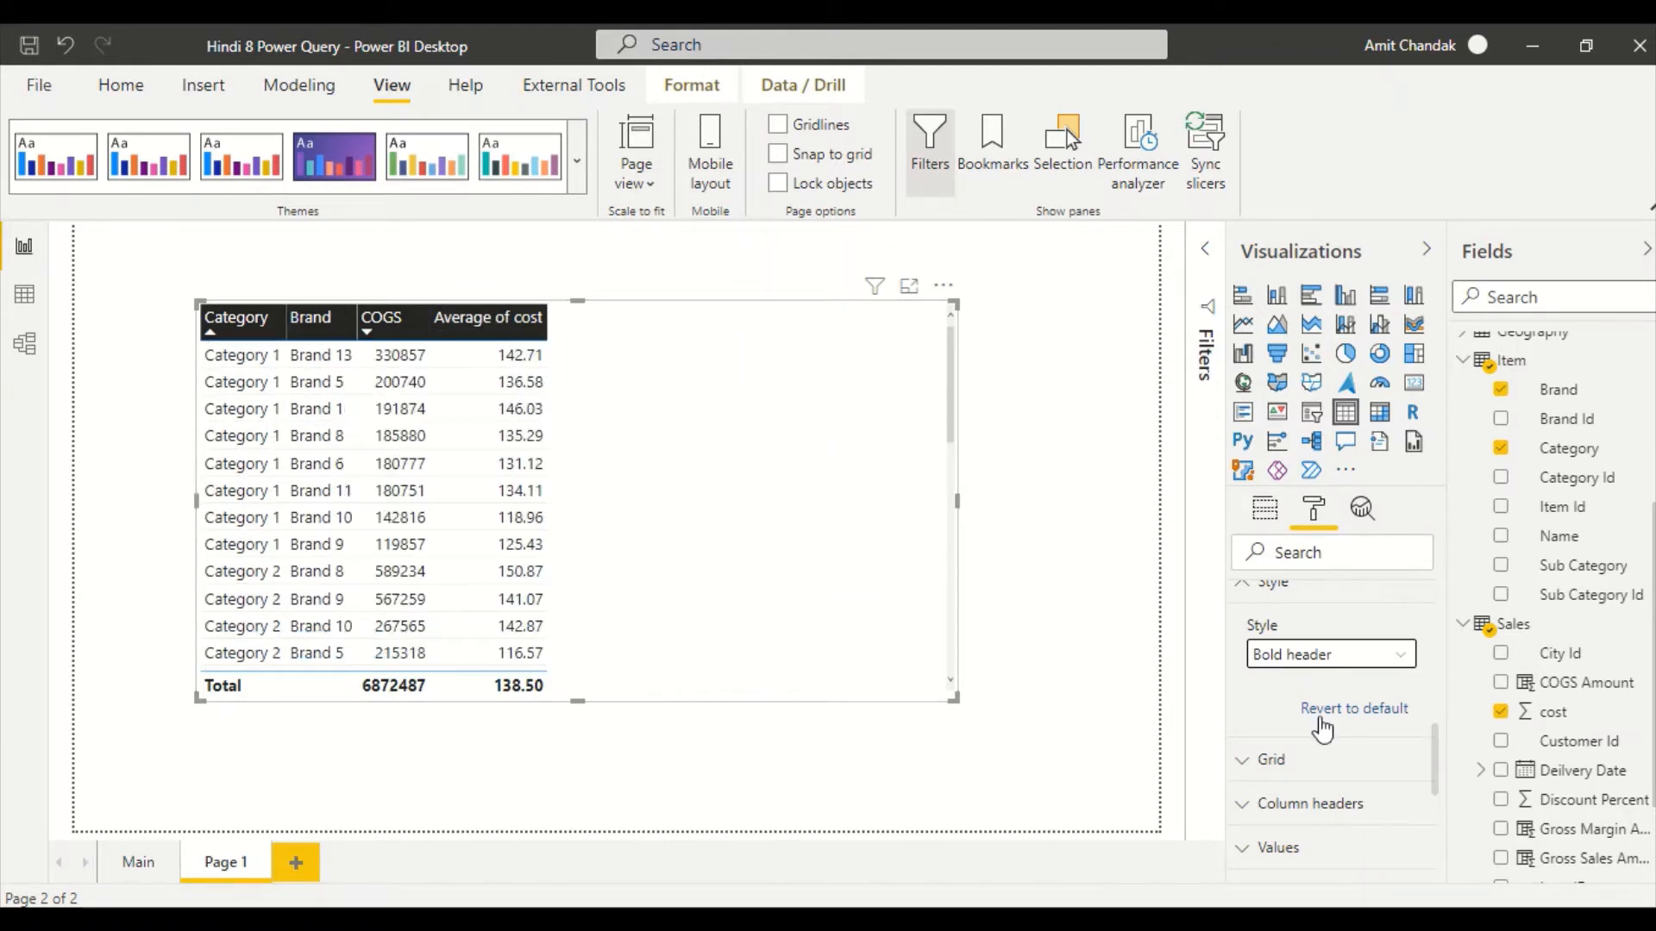
pyautogui.click(1313, 662)
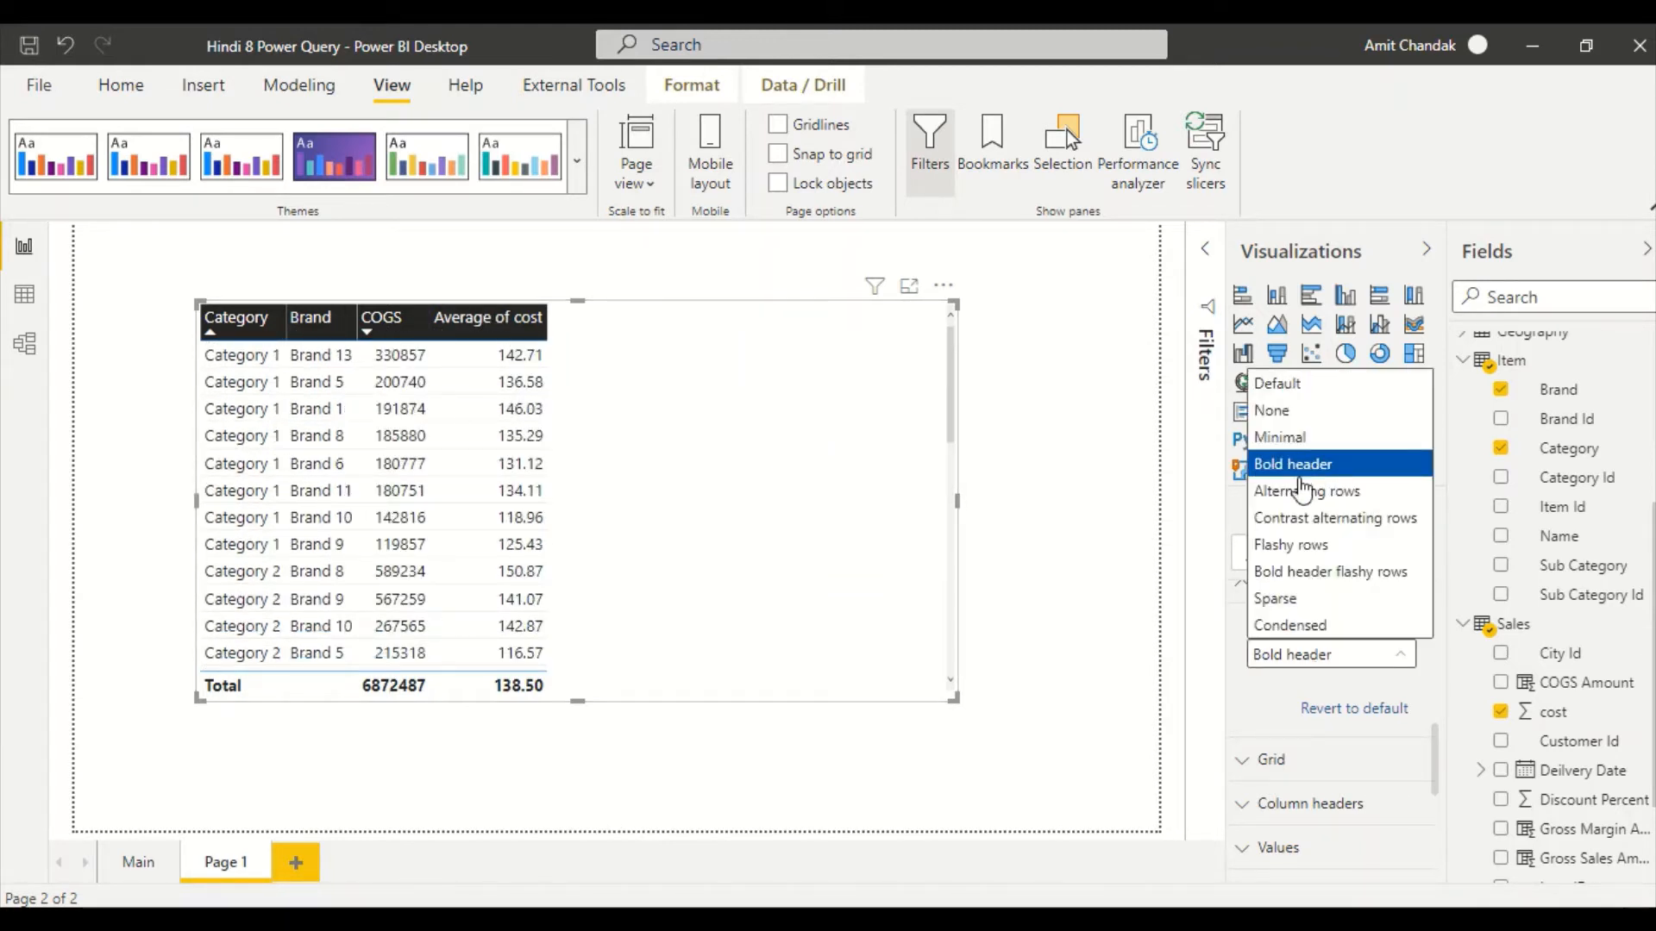
pyautogui.click(1294, 488)
pyautogui.scroll(-3, 784, 447)
pyautogui.scroll(3, 780, 454)
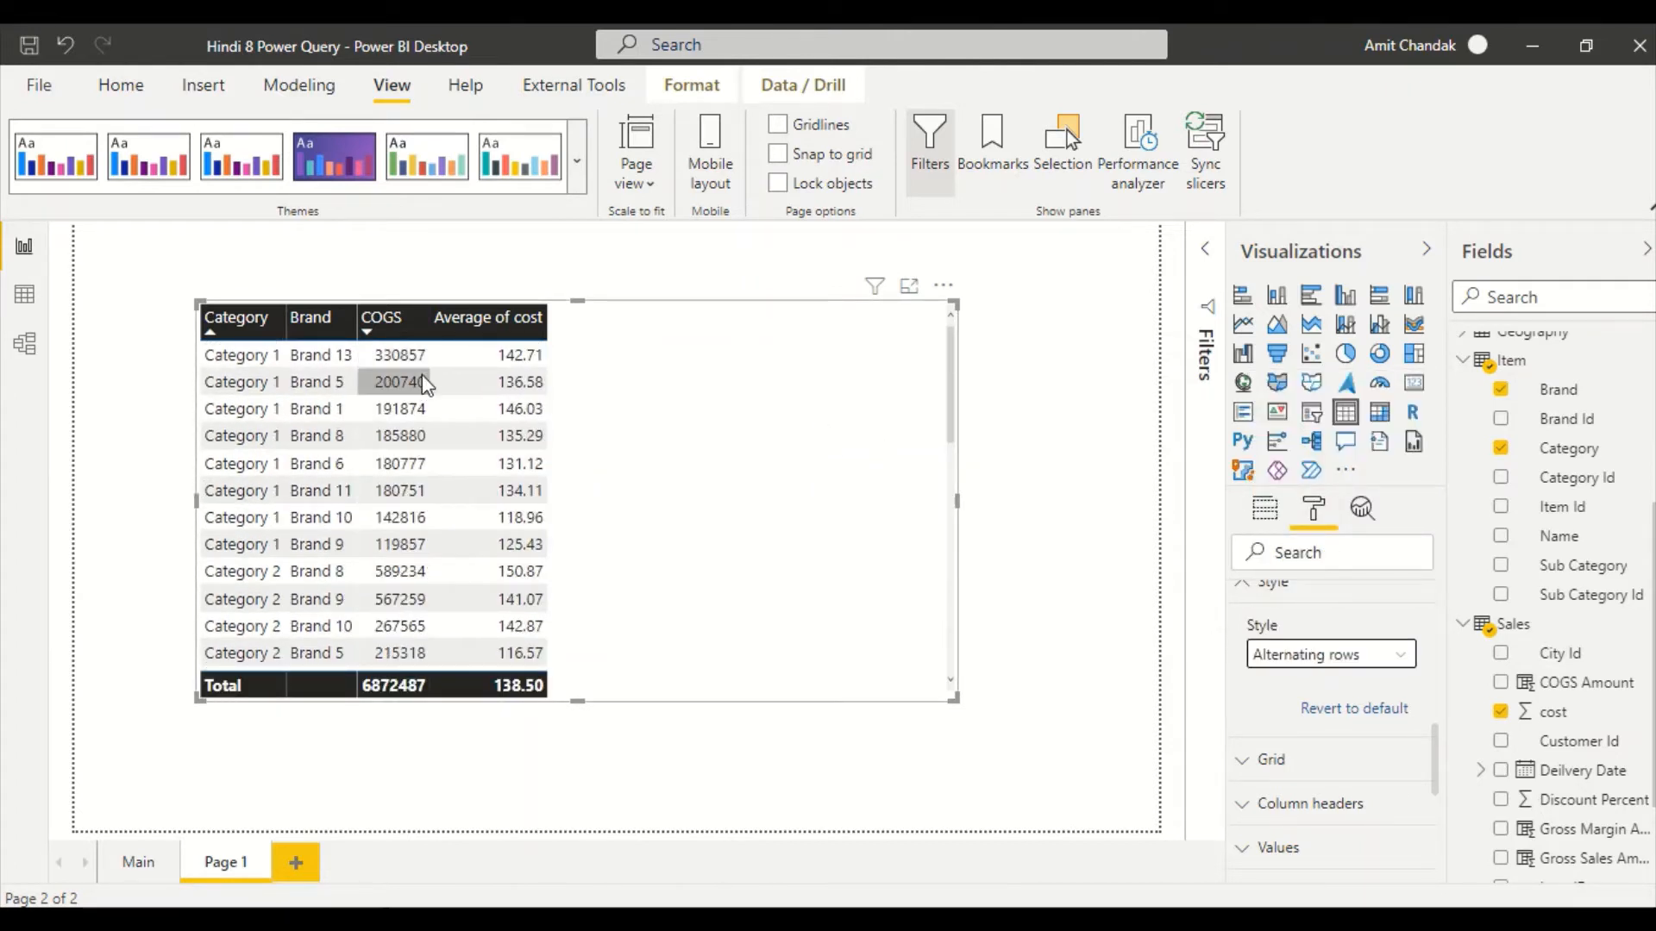
pyautogui.click(1312, 670)
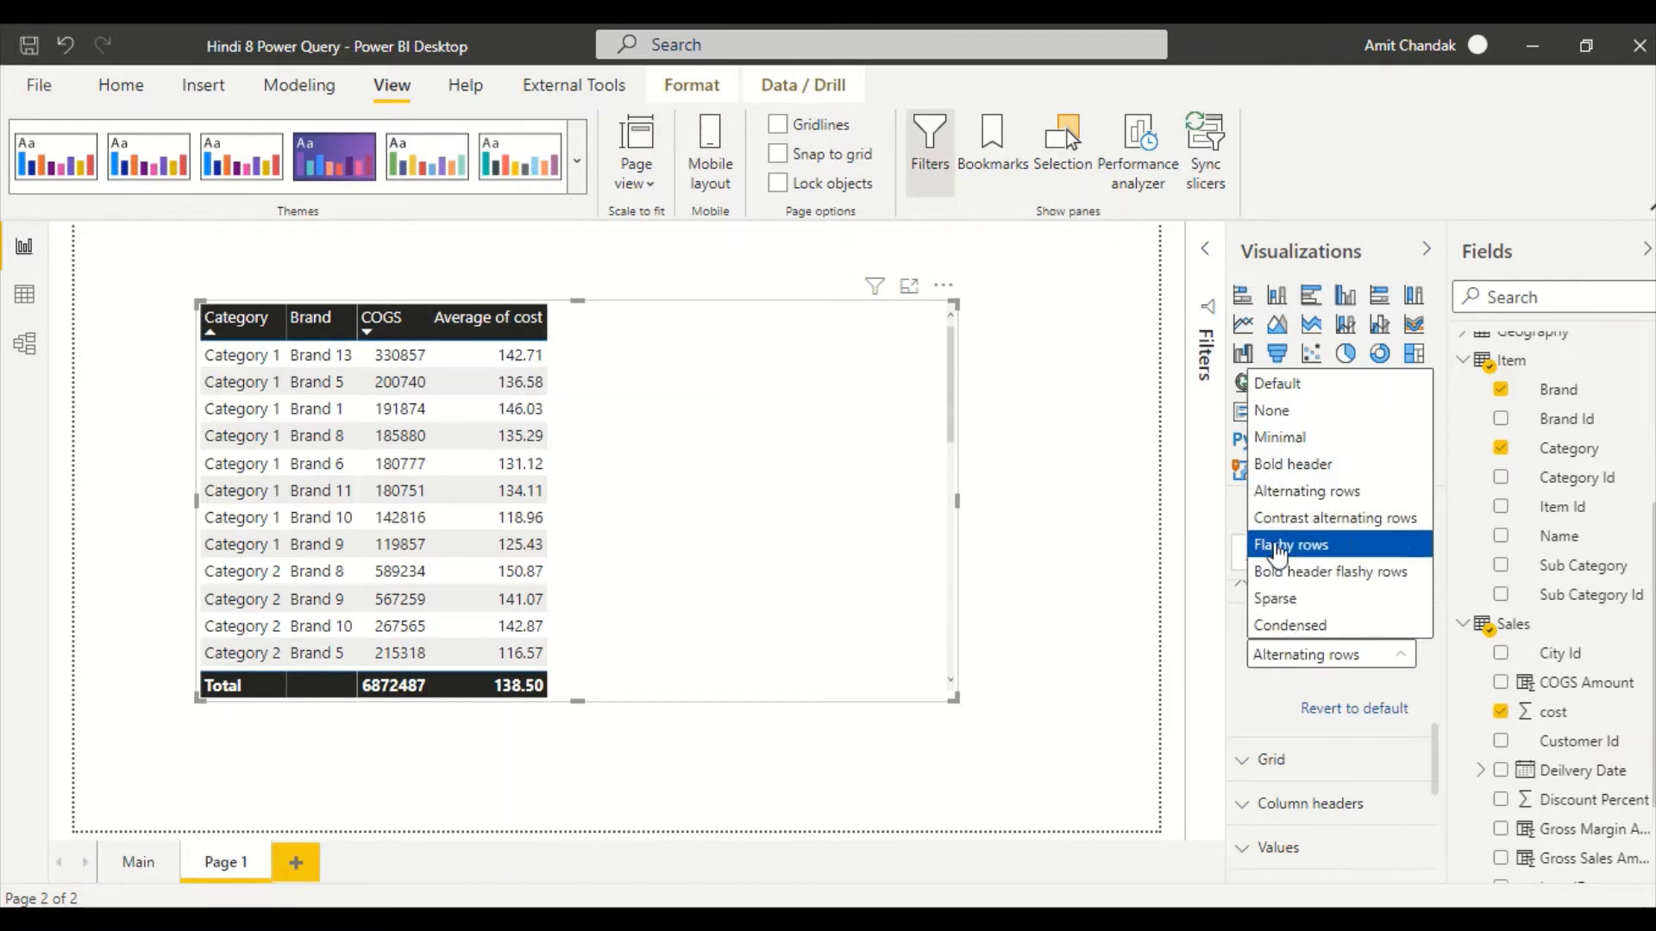
pyautogui.click(1293, 517)
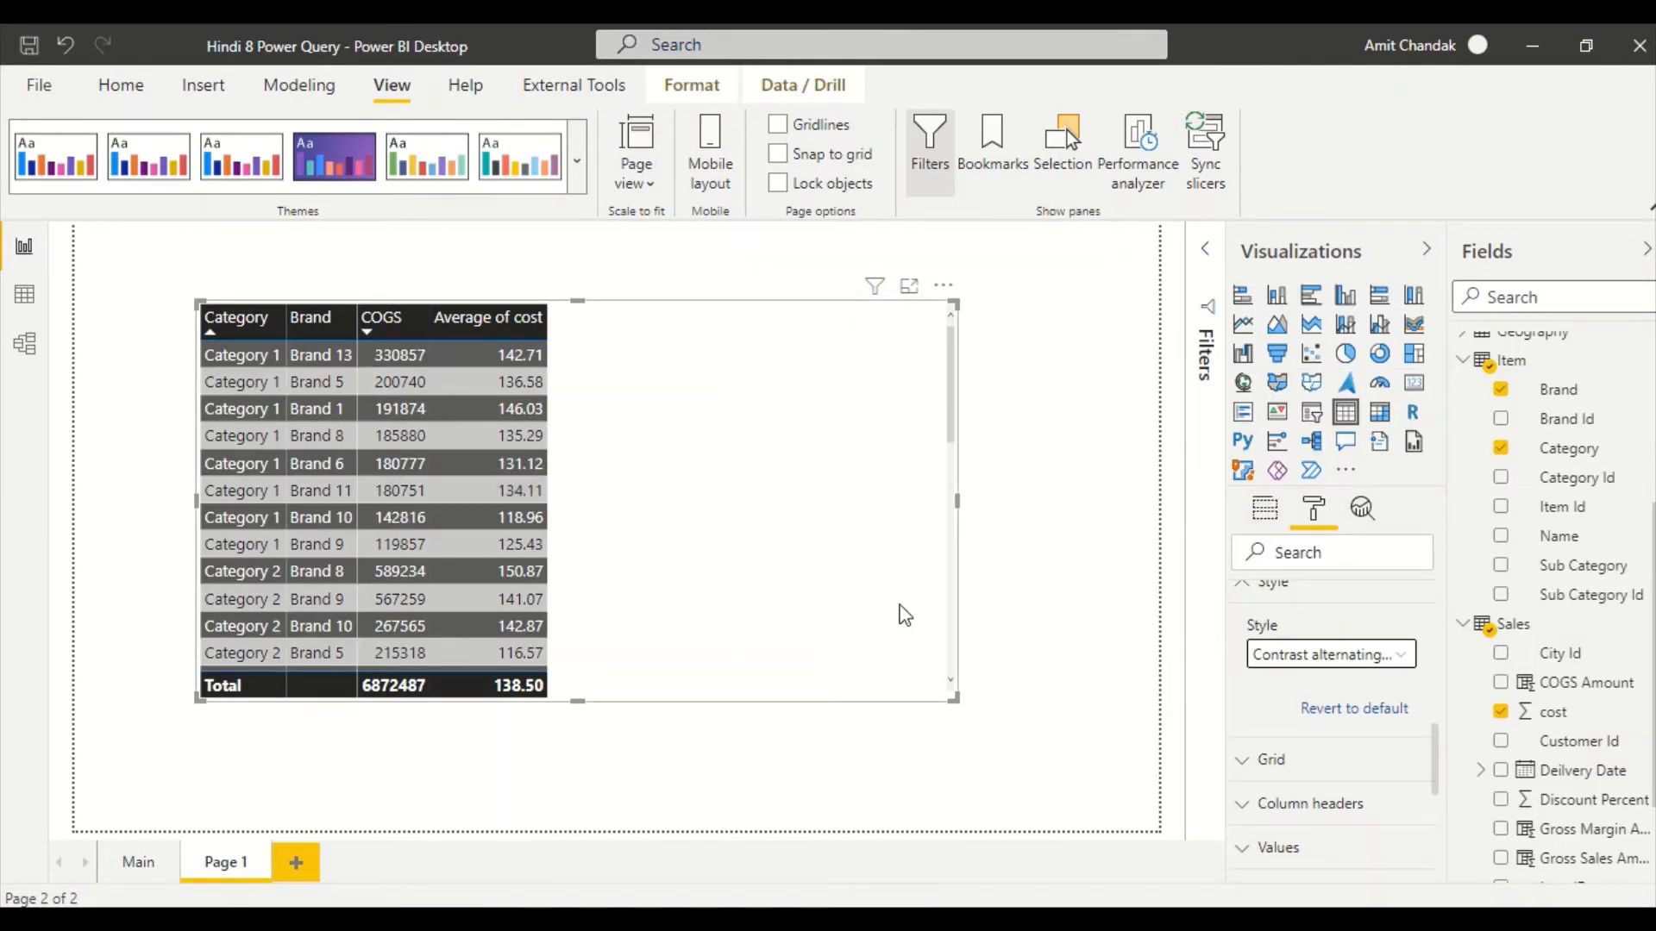
# Try the Flashy rows and Bold header flashy rows styles on the table visual
pyautogui.click(1348, 655)
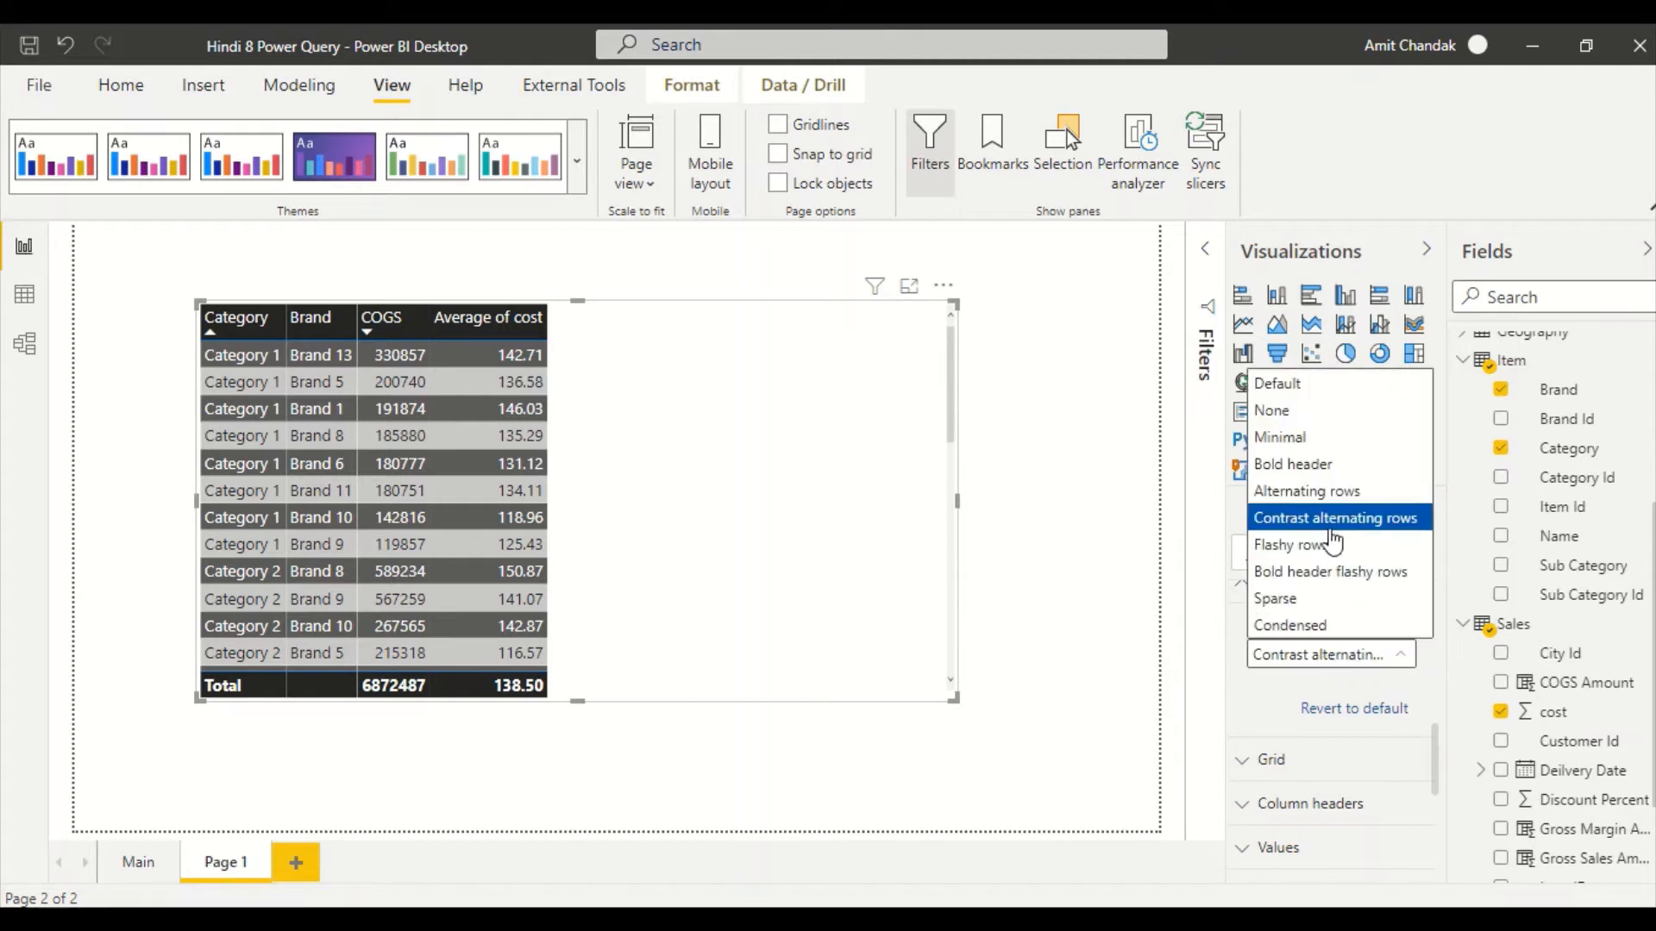
pyautogui.click(1332, 543)
pyautogui.click(1333, 655)
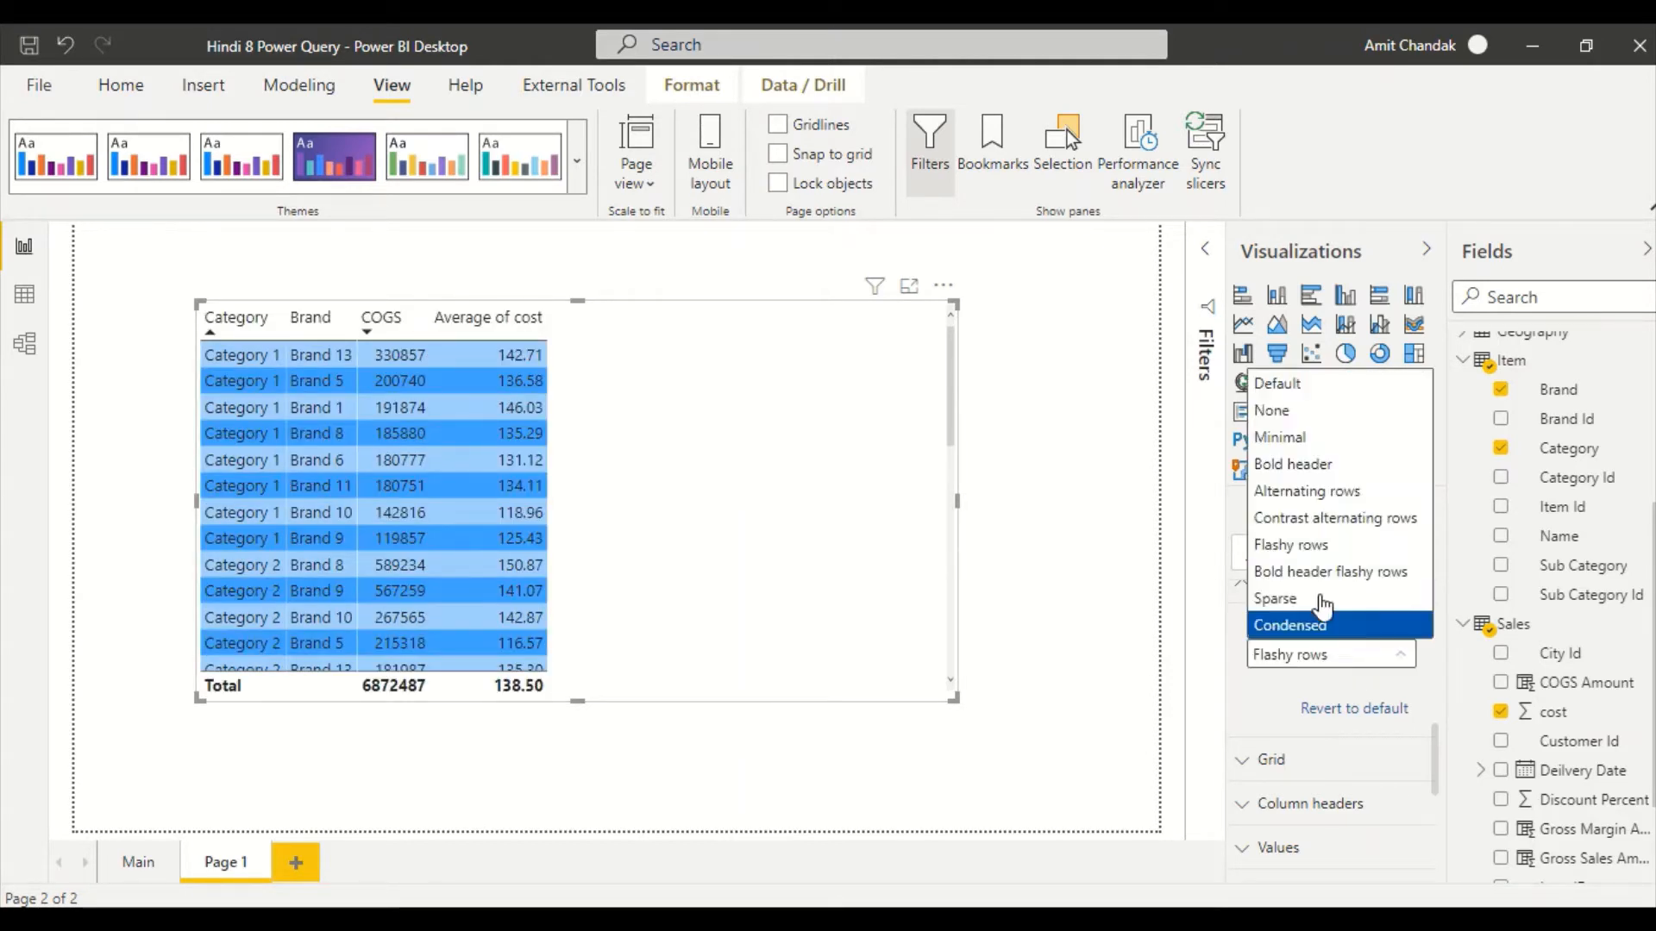
pyautogui.click(1320, 571)
# Try the Sparse and Condensed styles on the table visual, and set its style to Default
pyautogui.click(1324, 662)
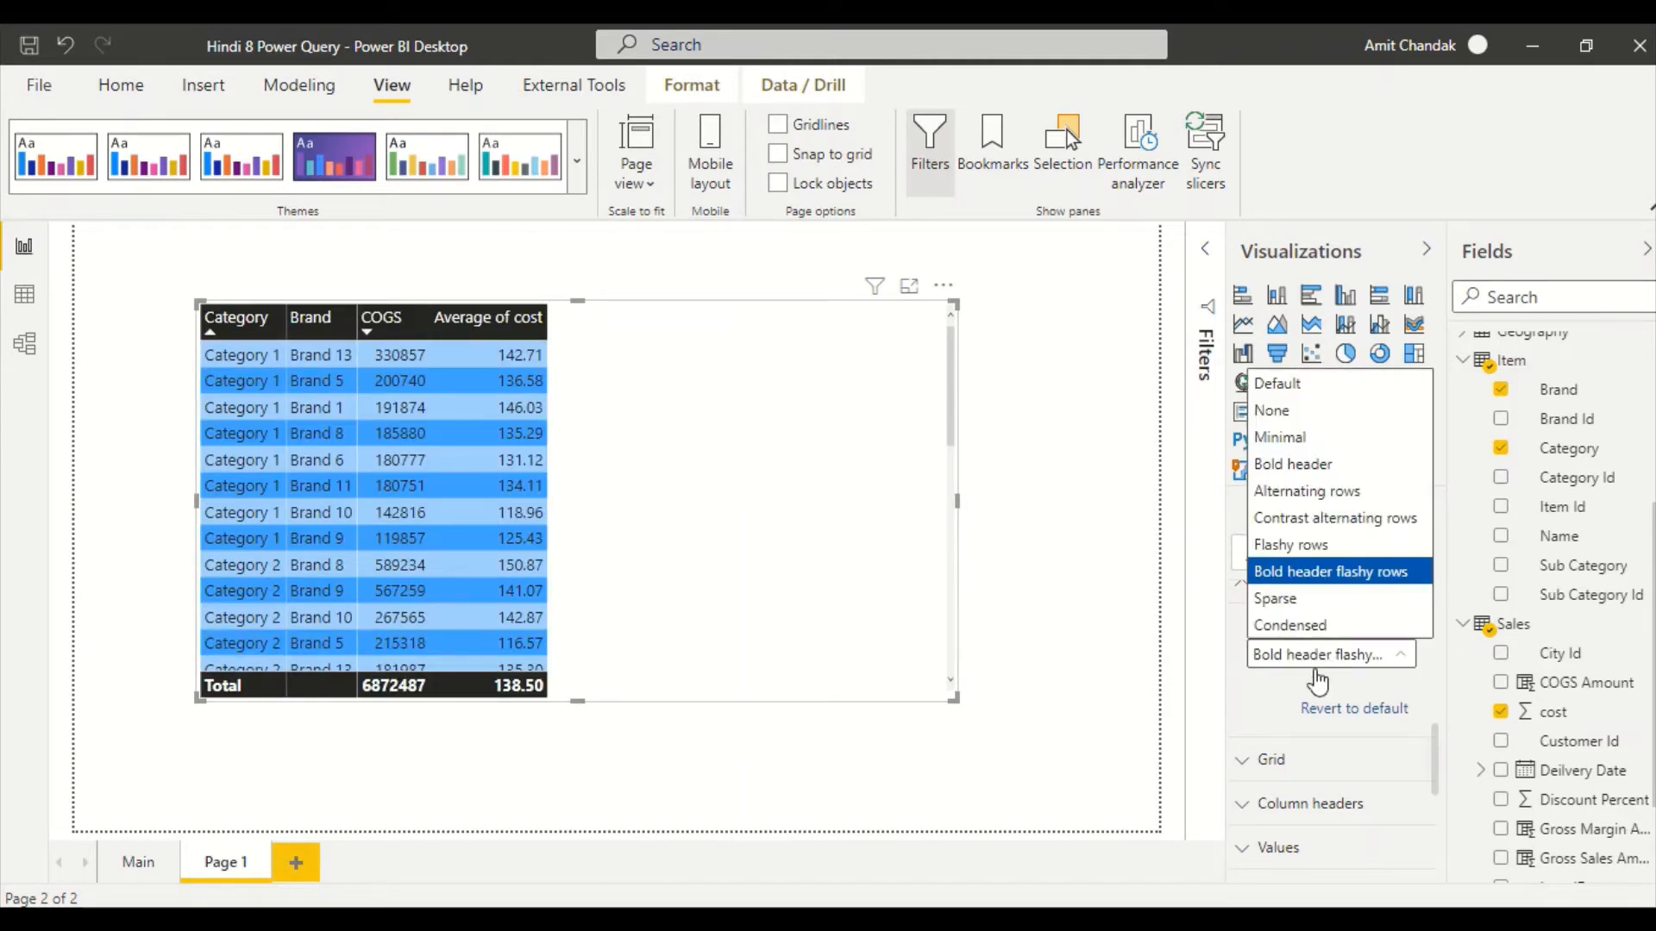
pyautogui.click(1266, 599)
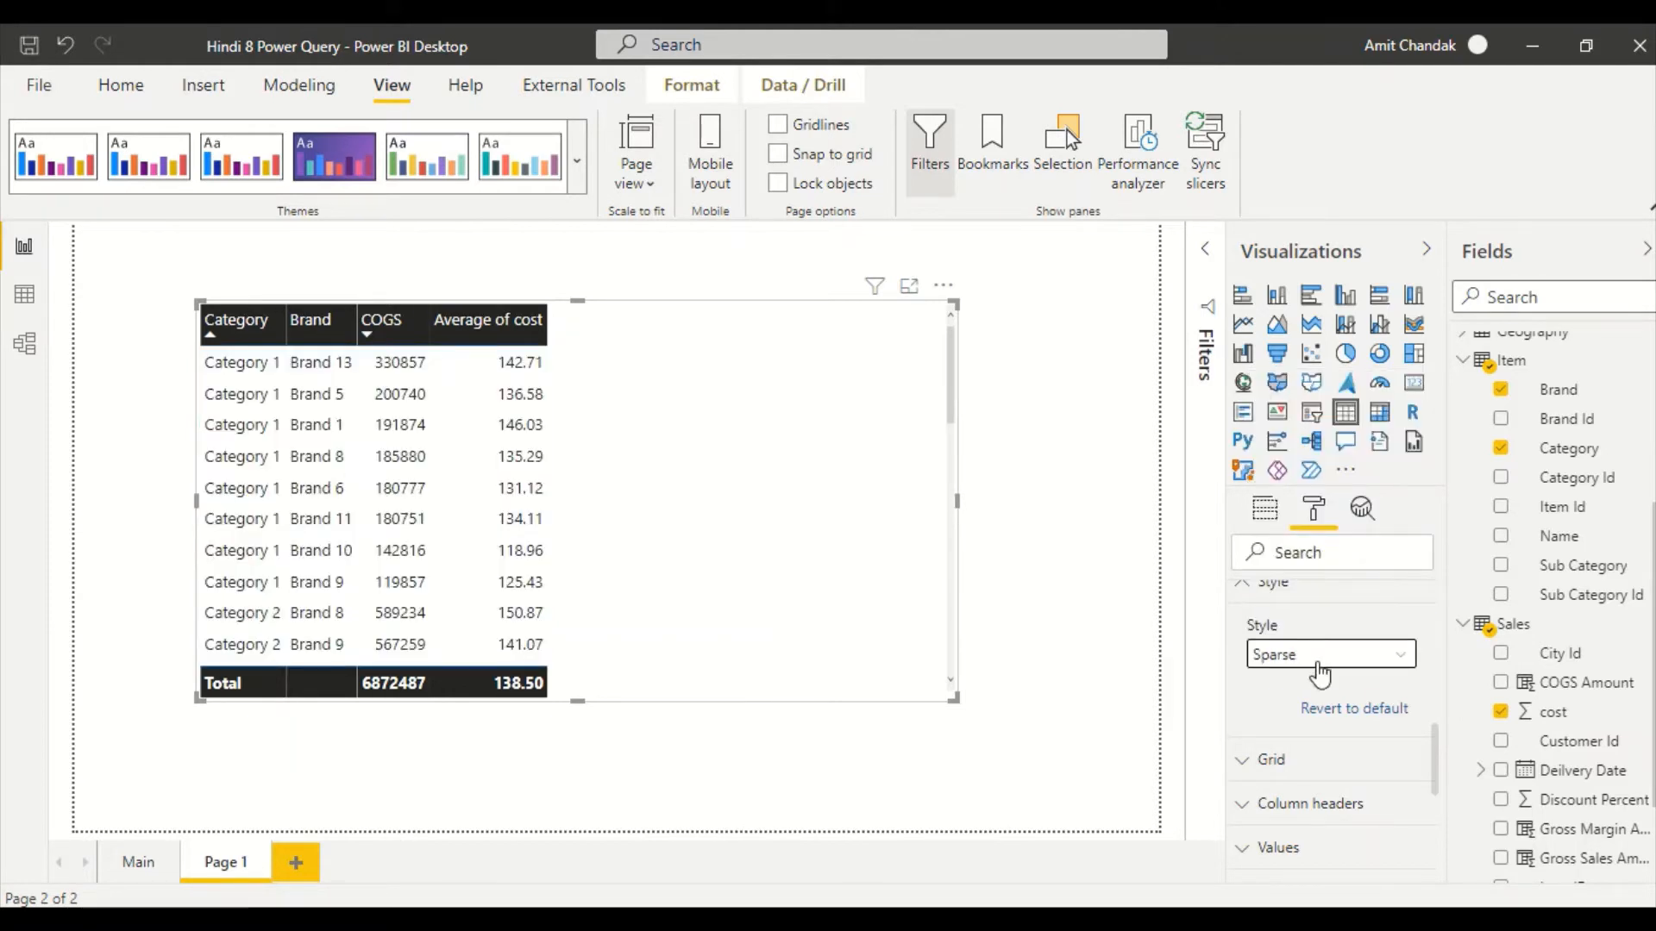
pyautogui.click(1311, 651)
pyautogui.click(1293, 627)
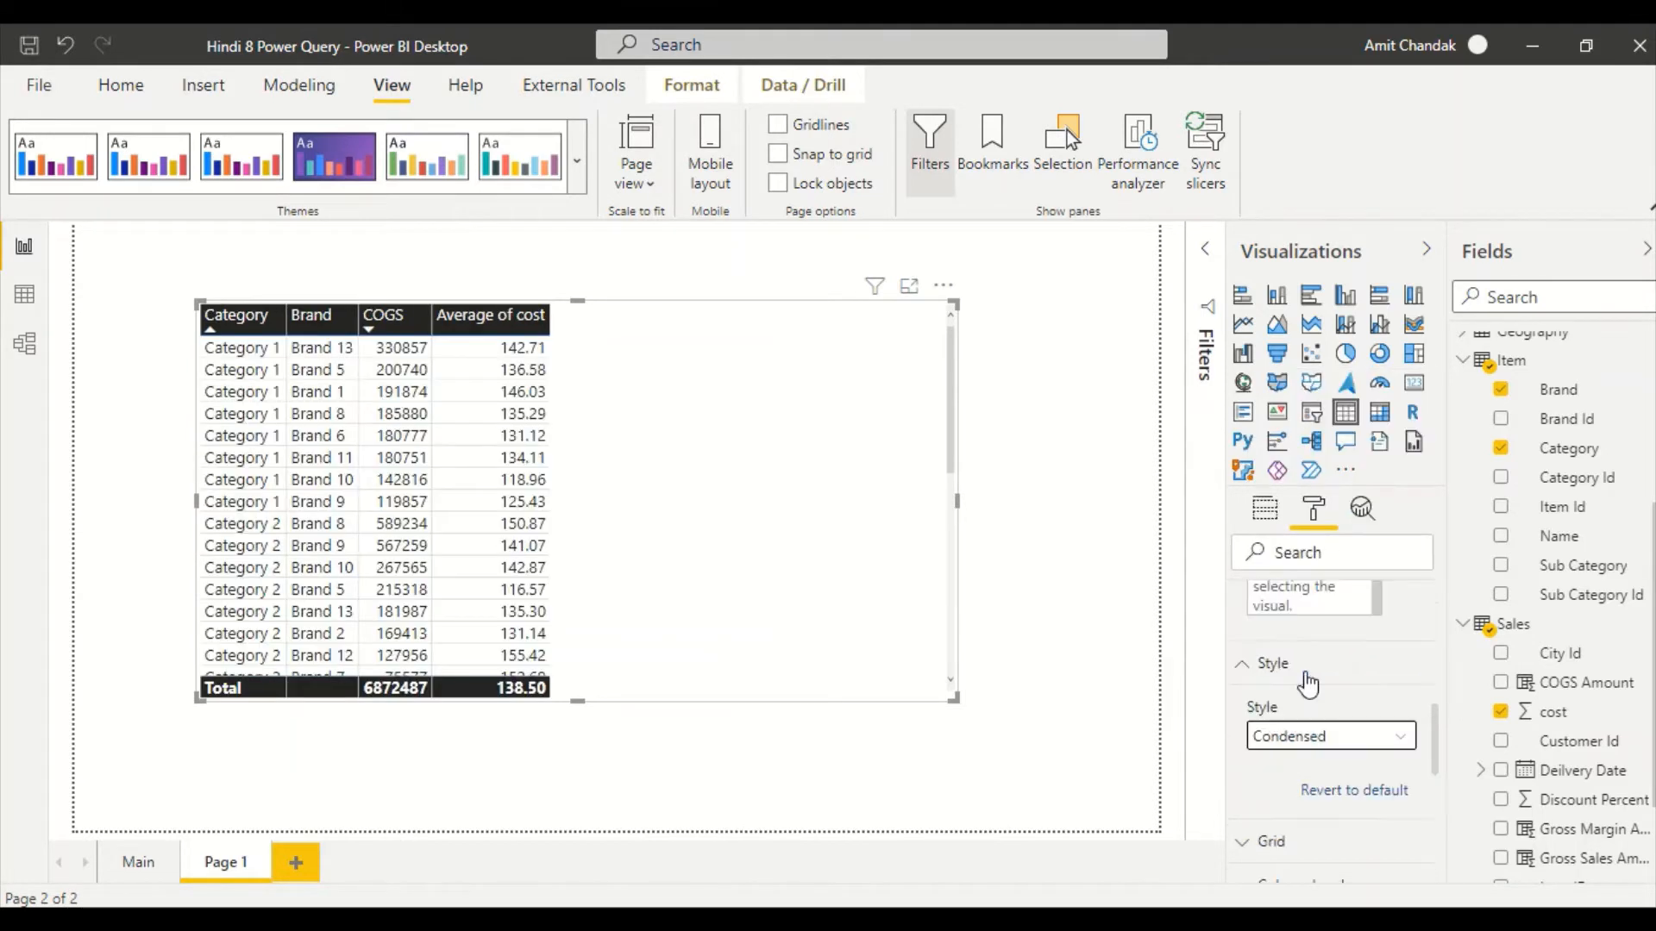
pyautogui.click(1291, 668)
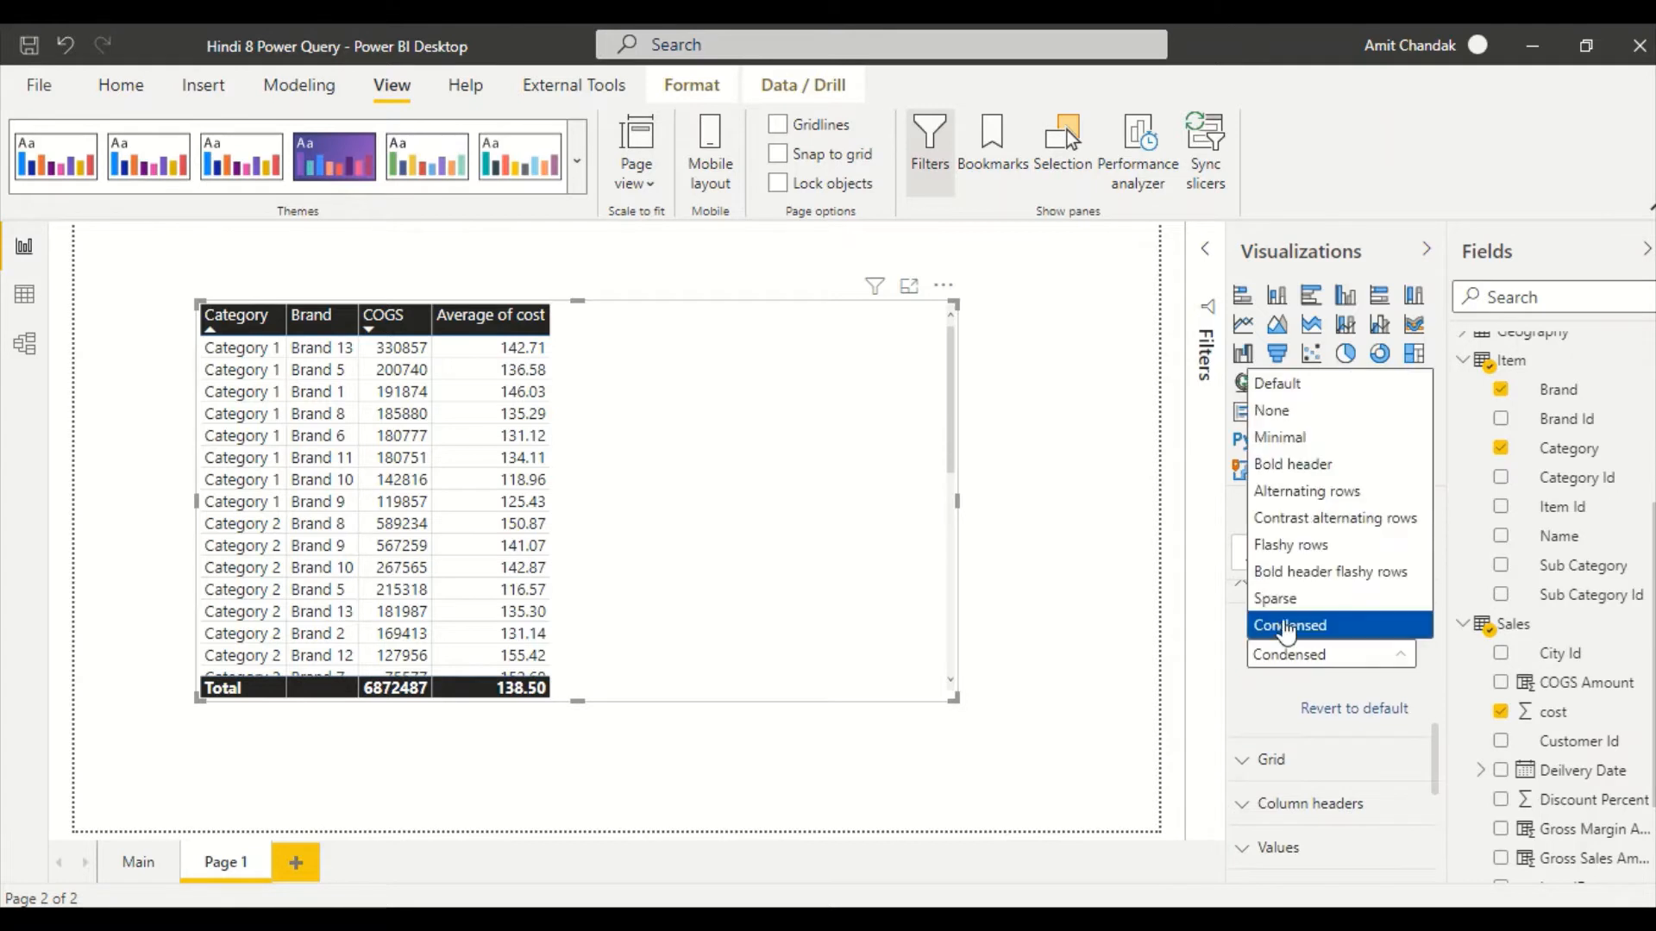
pyautogui.click(1277, 383)
# Show the table's grid settings and toggle the vertical grid on for comparison, leaving it off
pyautogui.scroll(-2, 1406, 645)
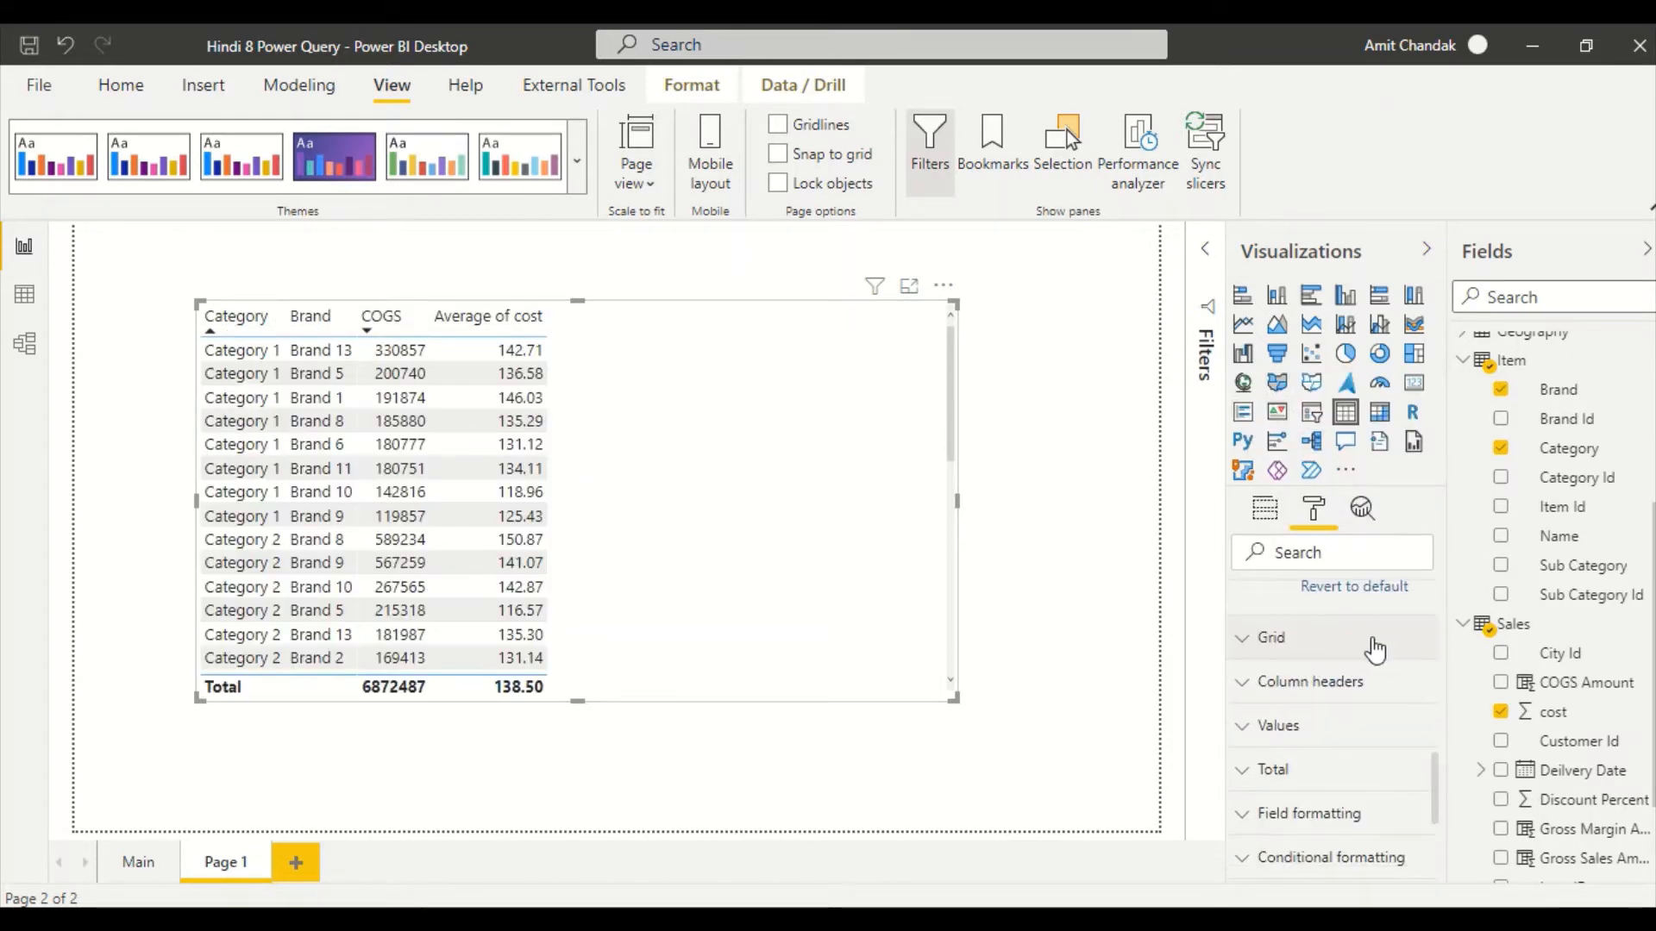
pyautogui.click(1384, 649)
pyautogui.click(1310, 722)
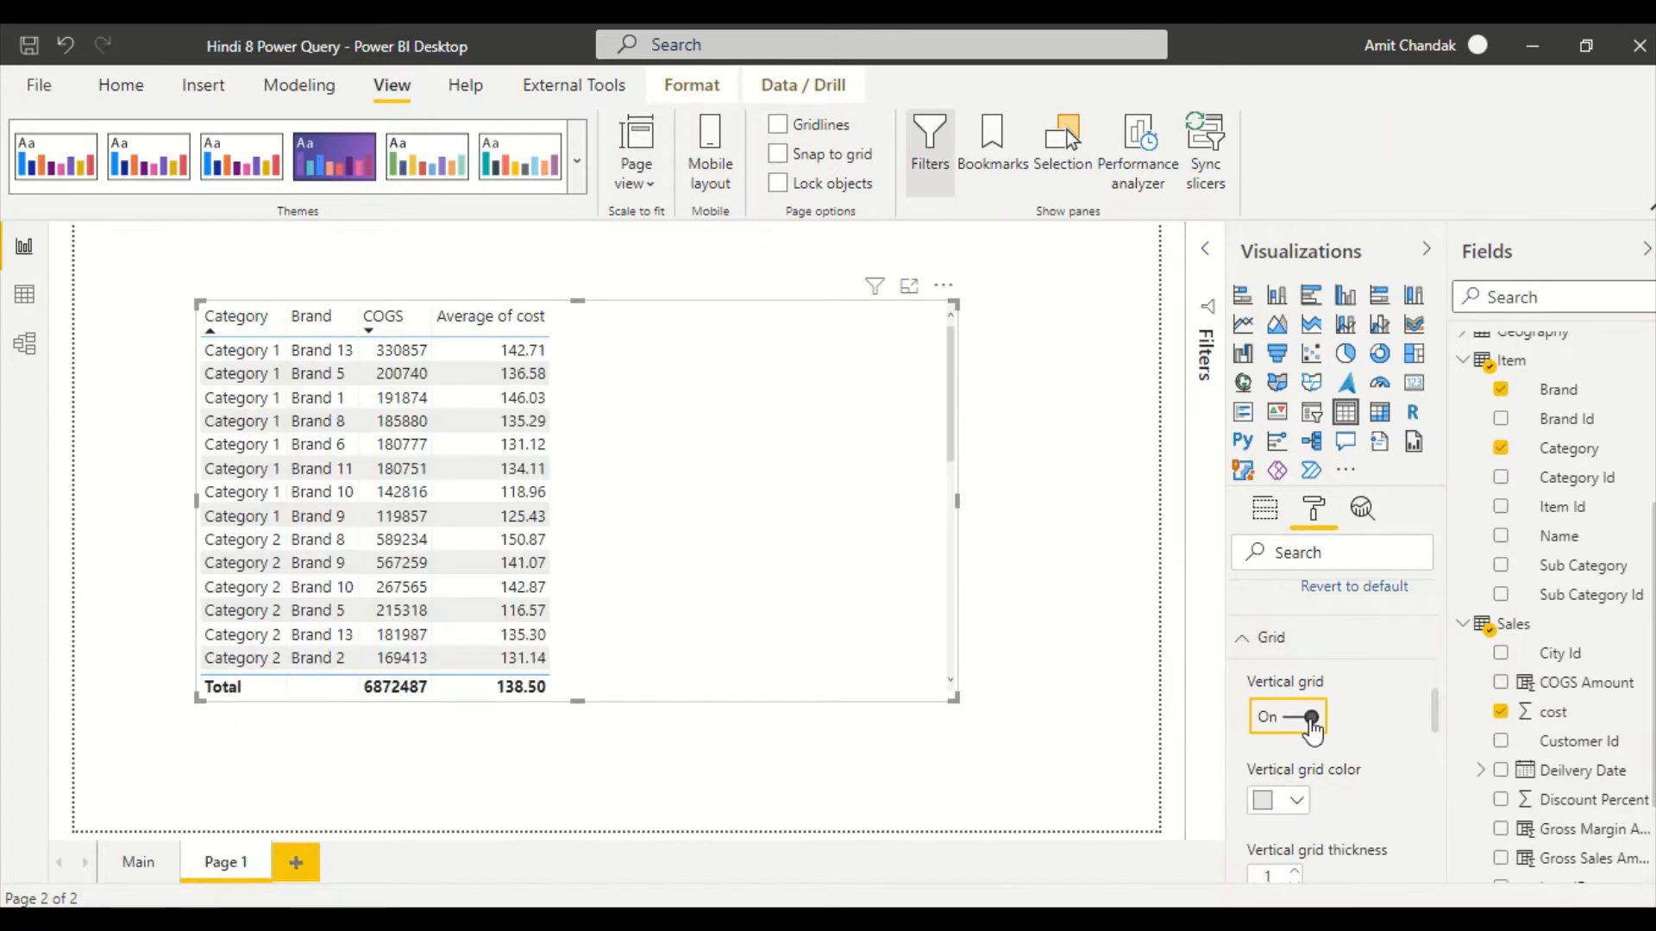
pyautogui.click(1310, 722)
pyautogui.click(1309, 723)
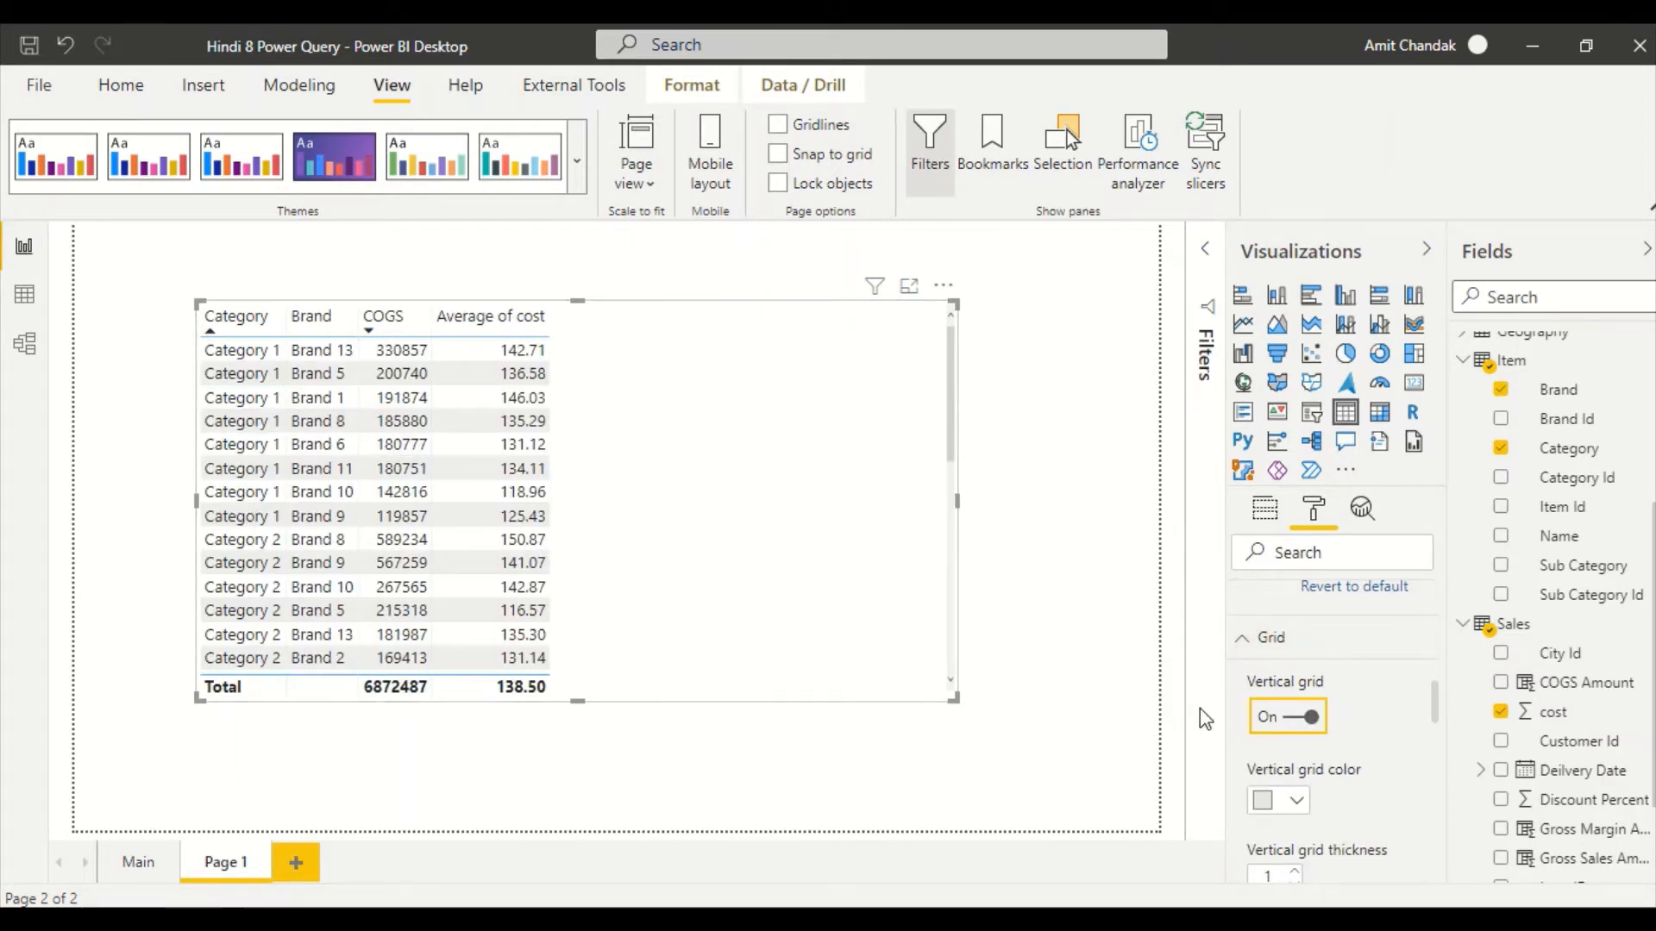
pyautogui.click(1300, 720)
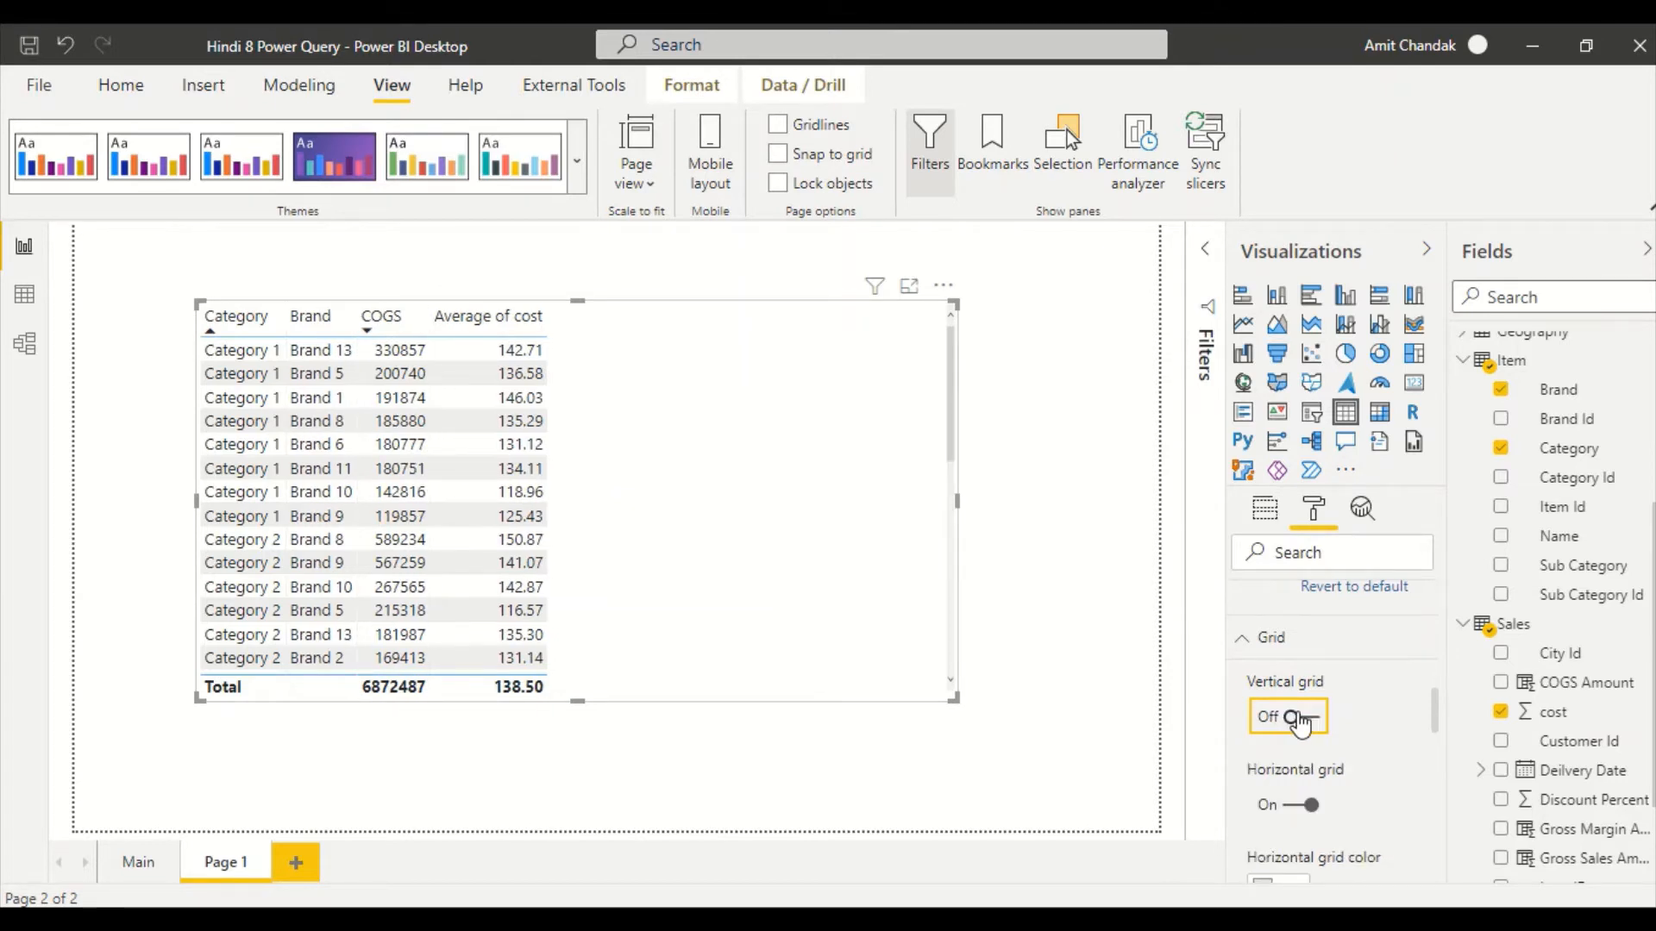
# Turn the table's horizontal grid off for comparison and switch it back on
pyautogui.scroll(-2, 1317, 729)
pyautogui.click(1304, 686)
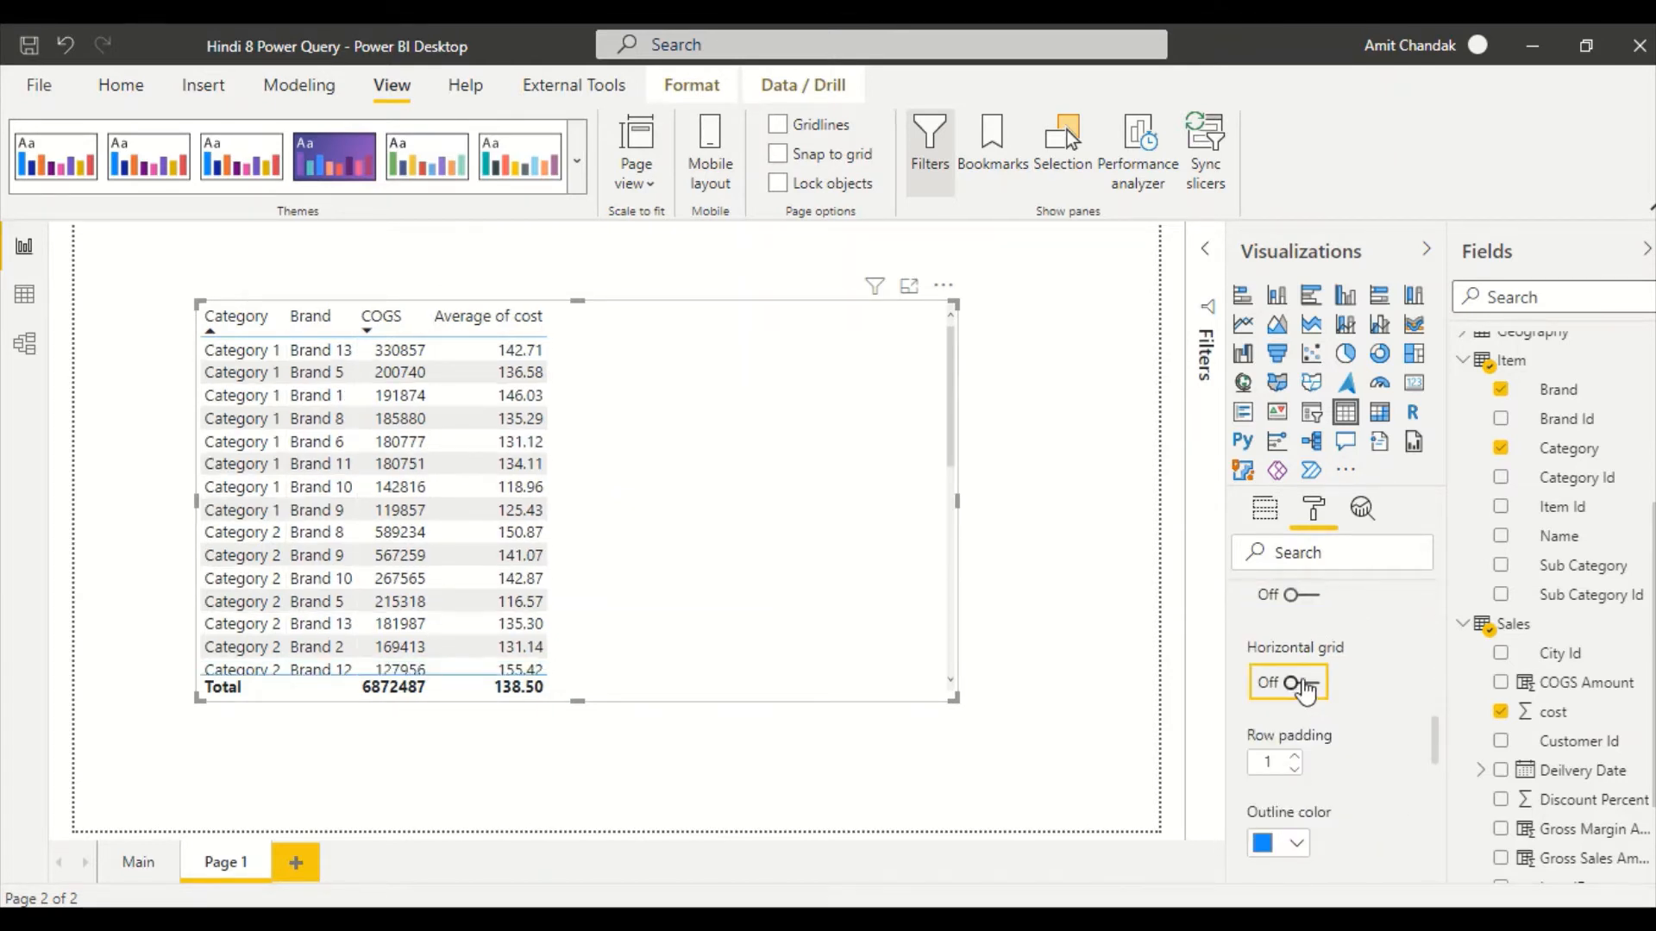
pyautogui.click(1307, 687)
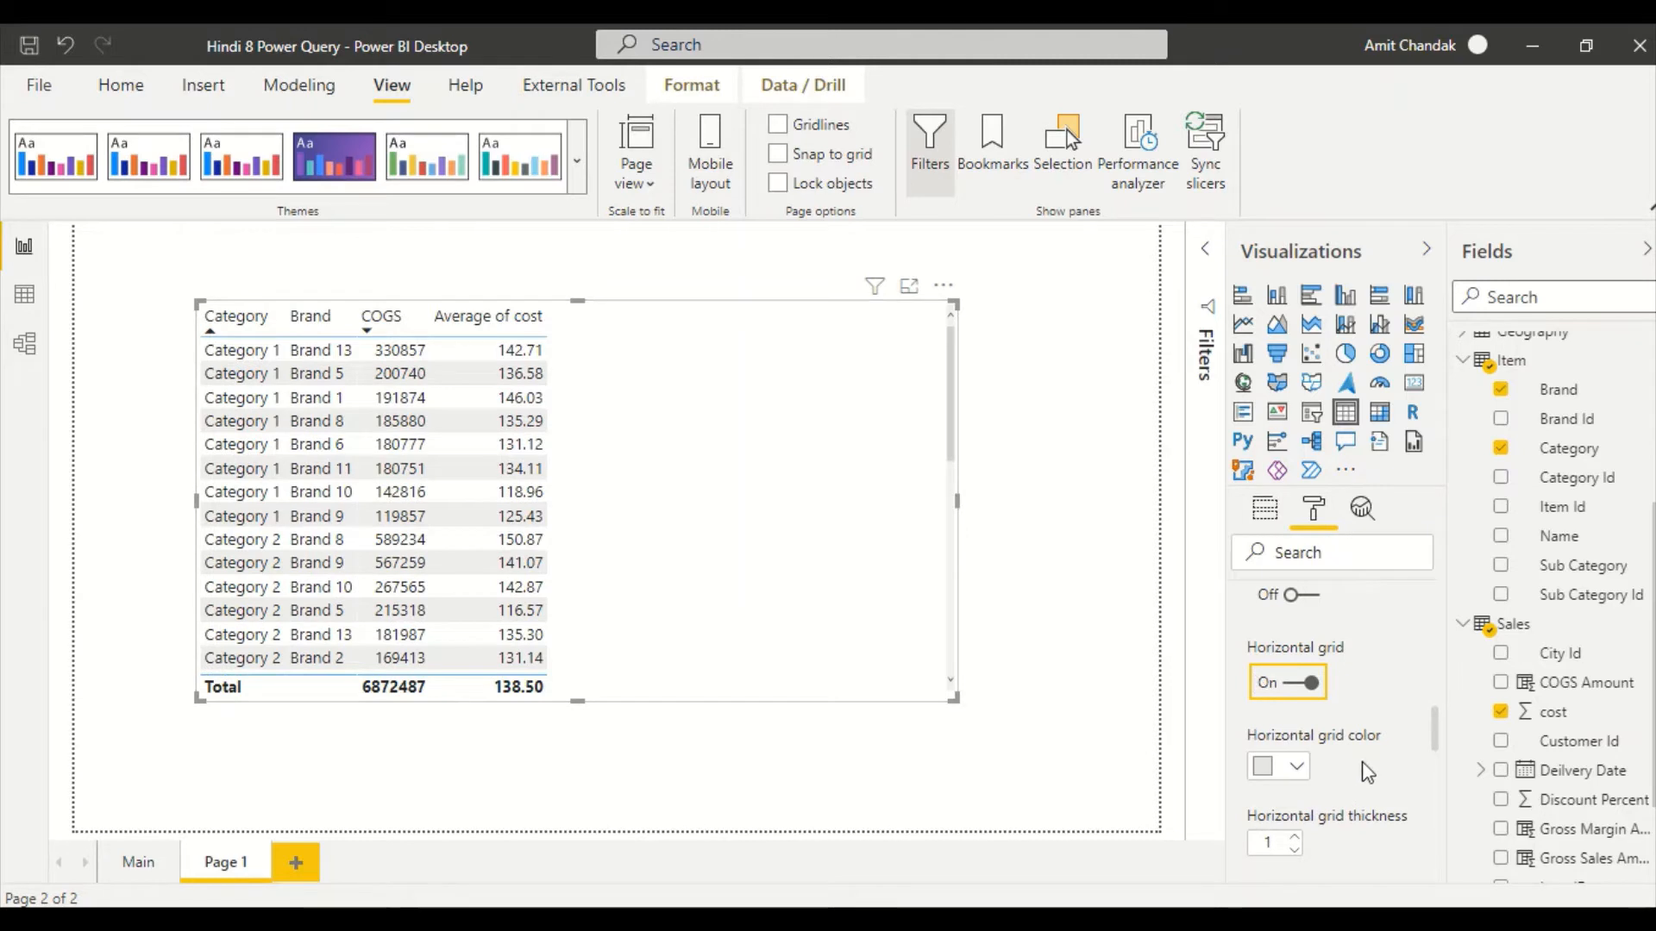
# Try row paddings of 7 and 0 in the table's grid settings, and return the padding to 1
pyautogui.scroll(-1, 1312, 700)
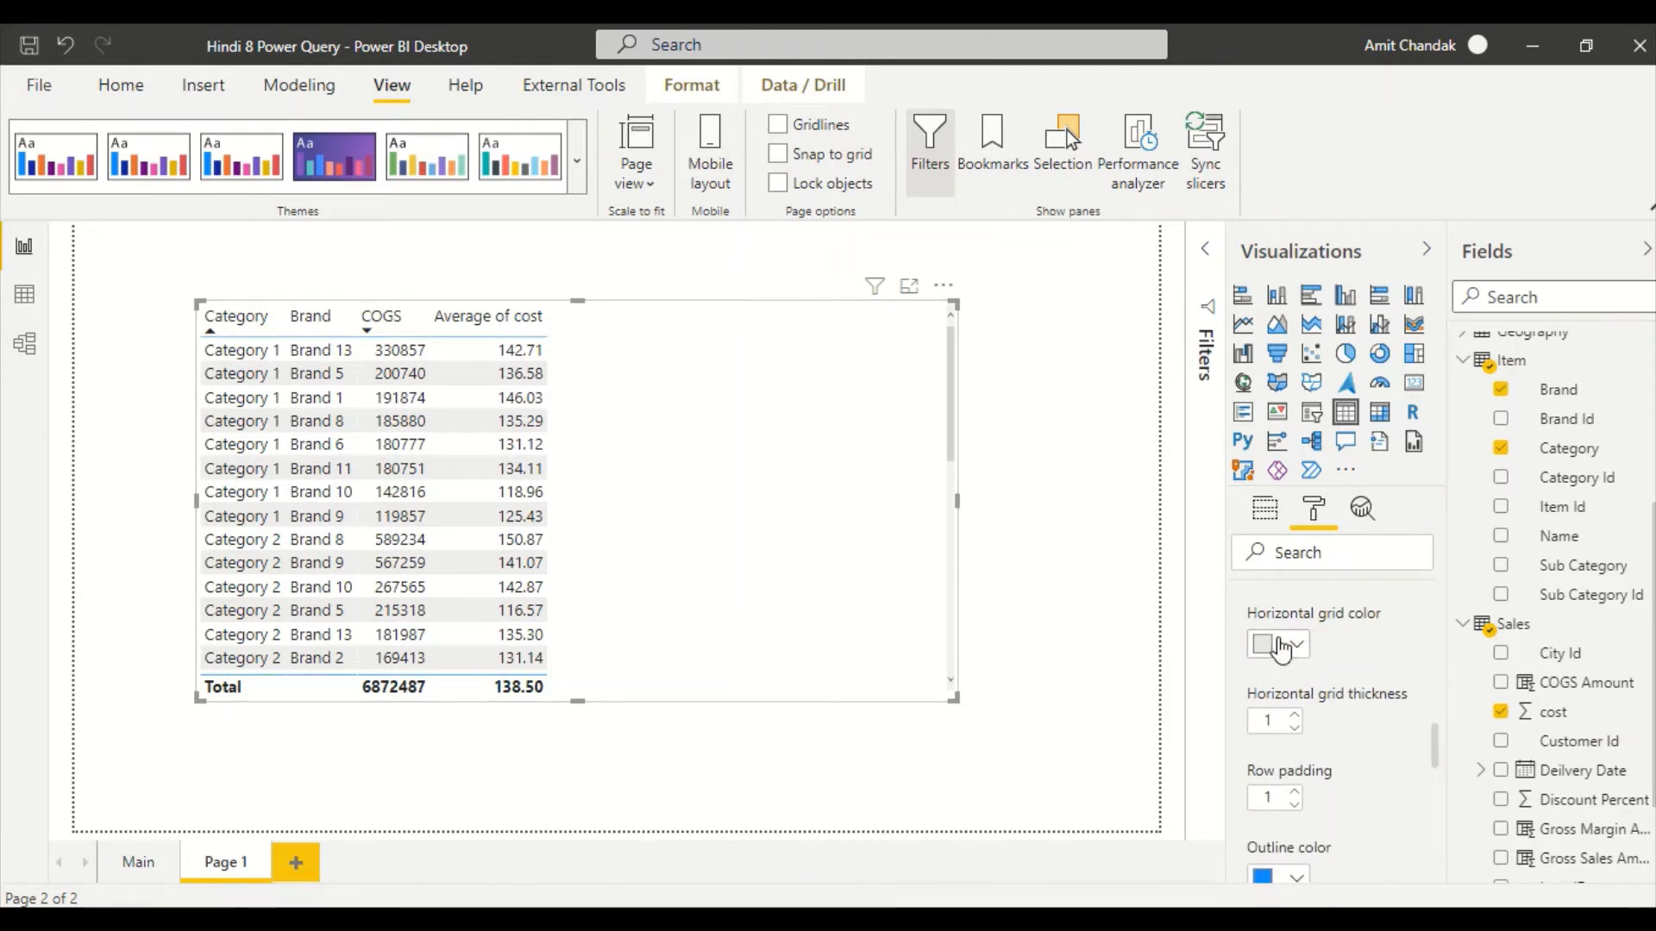
pyautogui.scroll(-3, 1358, 690)
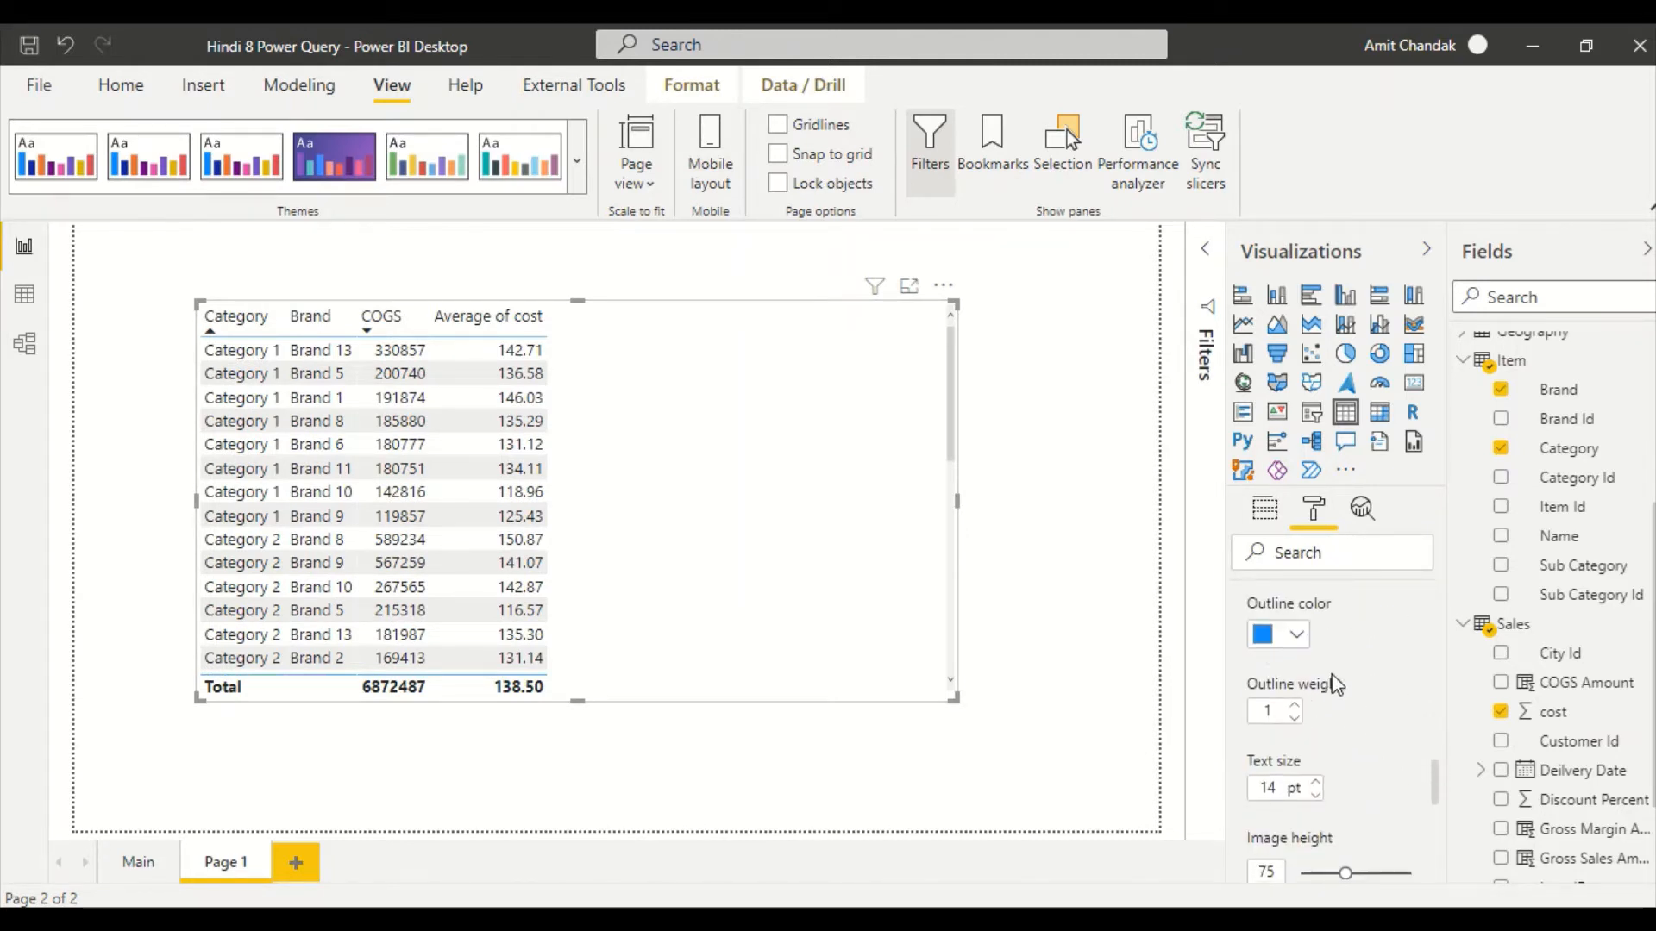
pyautogui.scroll(2, 1309, 708)
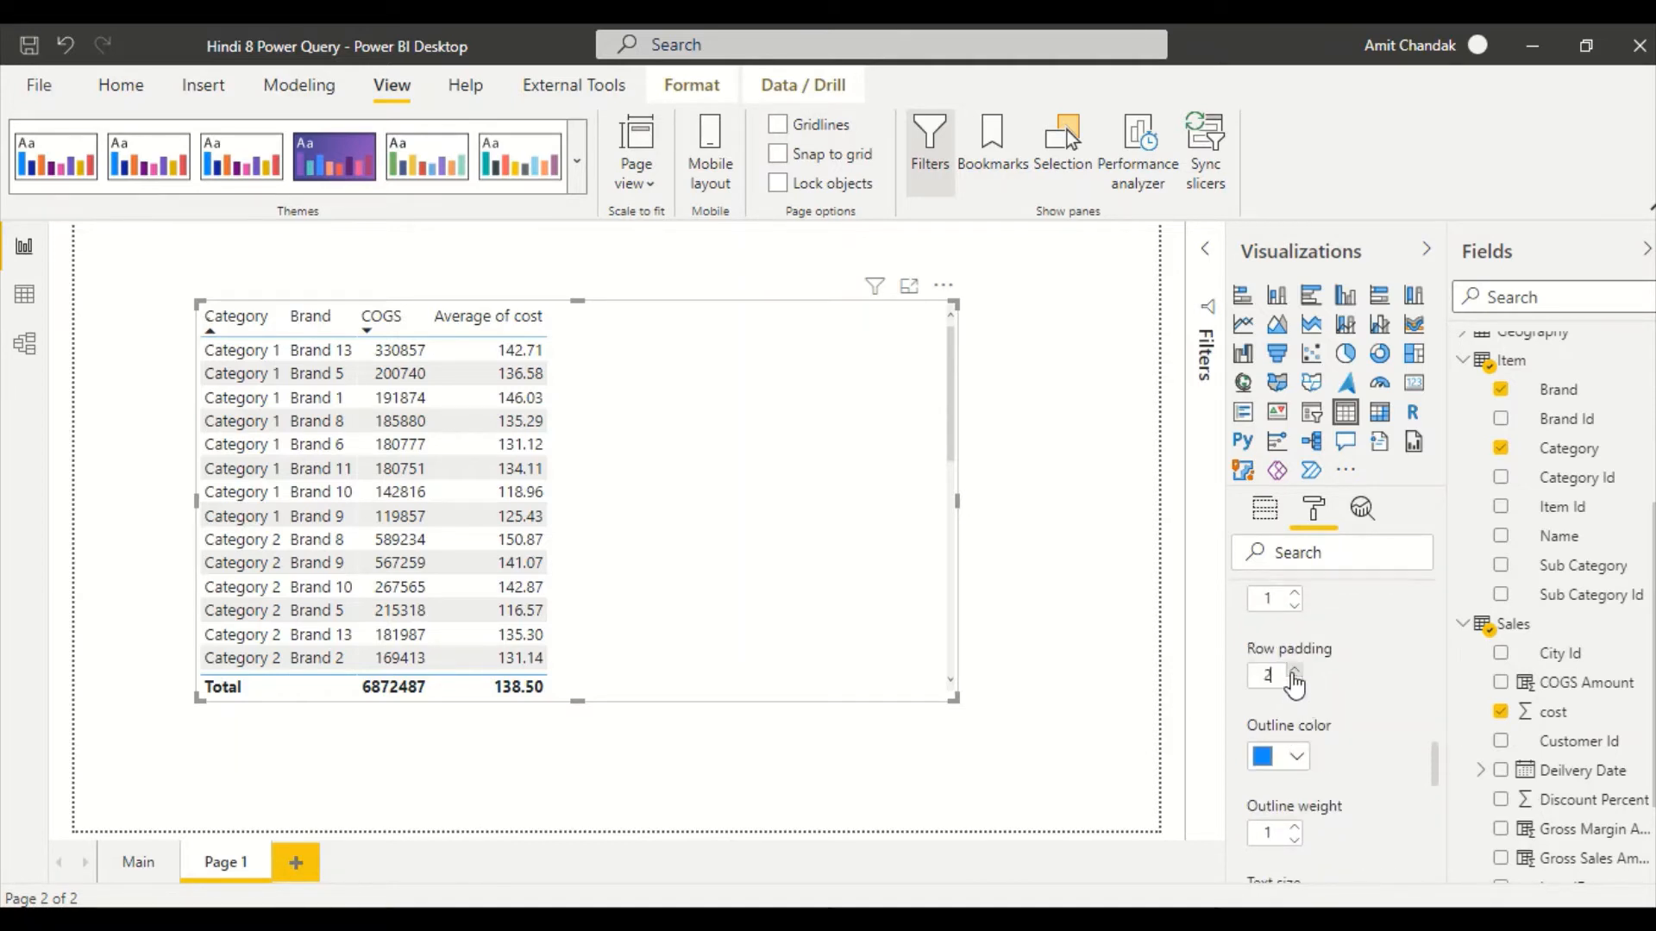
pyautogui.click(1294, 672)
pyautogui.click(1294, 671)
pyautogui.click(1295, 672)
pyautogui.click(1294, 672)
pyautogui.click(1294, 672)
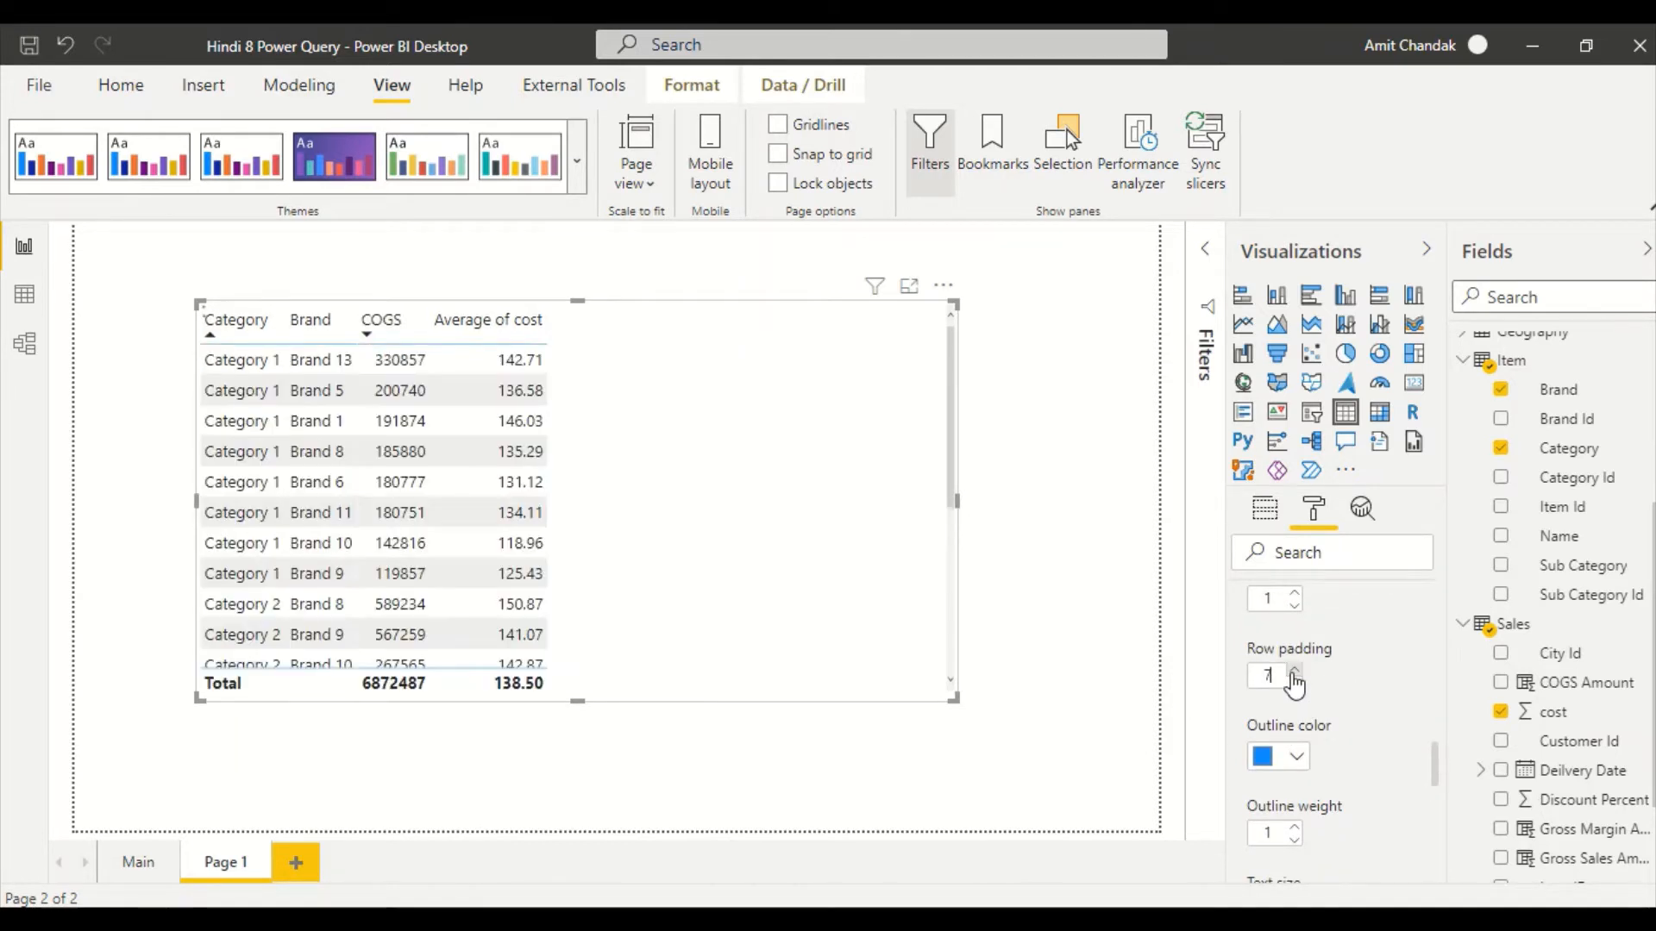
pyautogui.click(1294, 683)
pyautogui.click(1294, 683)
pyautogui.click(1294, 683)
pyautogui.click(1294, 683)
pyautogui.click(1295, 683)
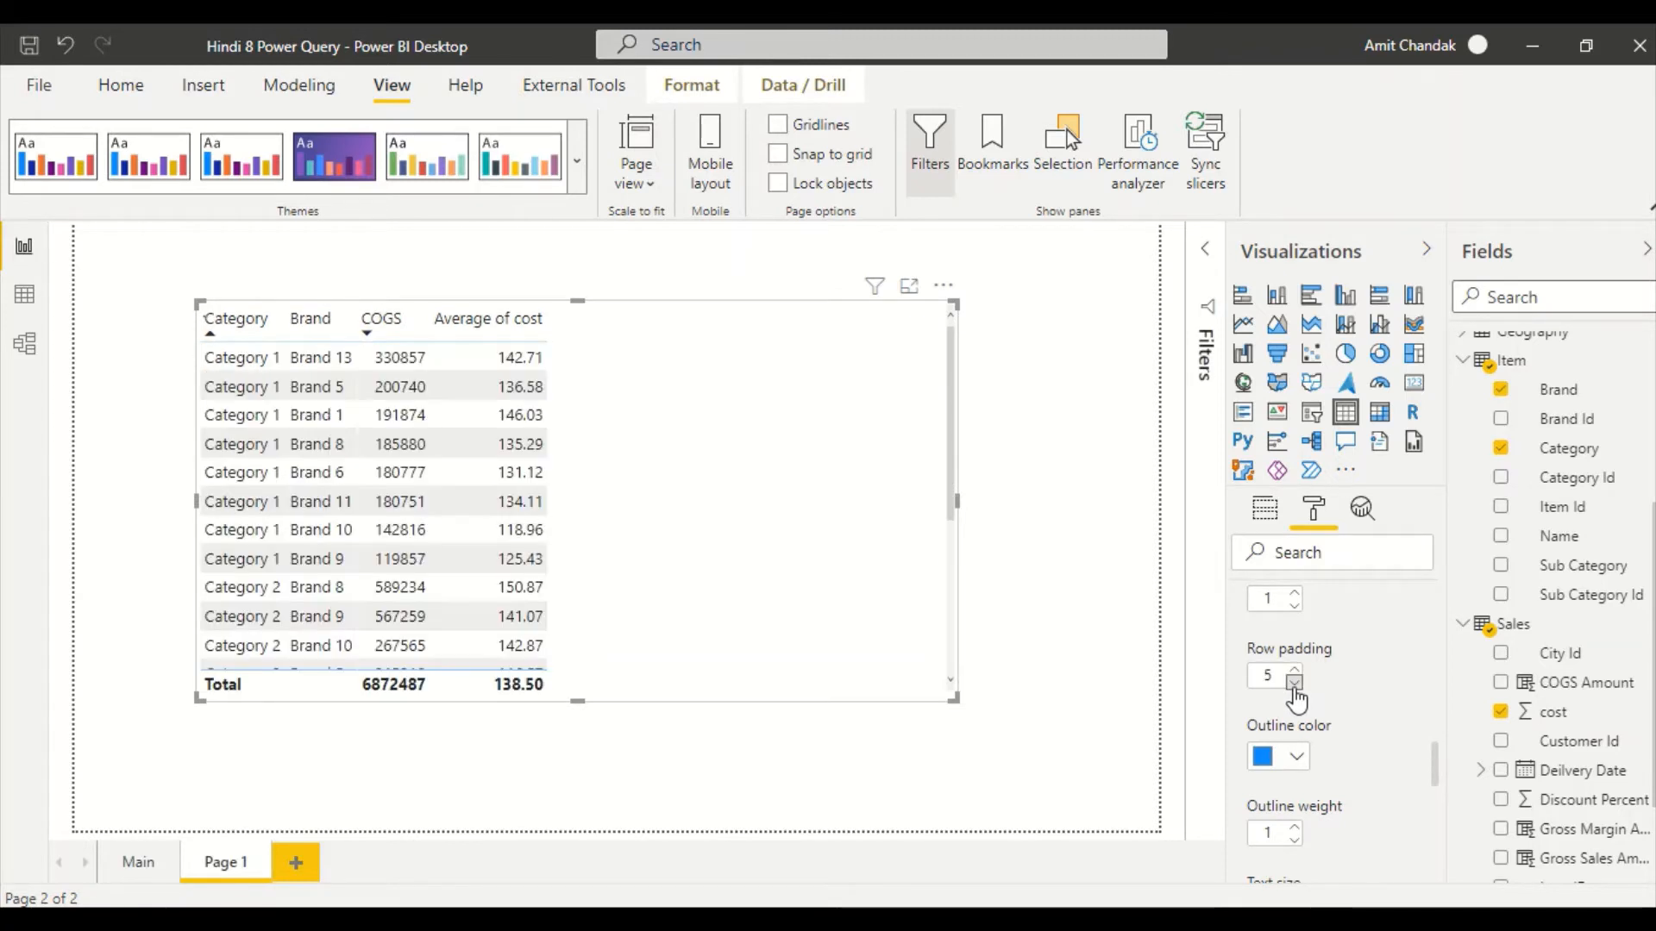
pyautogui.click(1294, 683)
pyautogui.click(1294, 683)
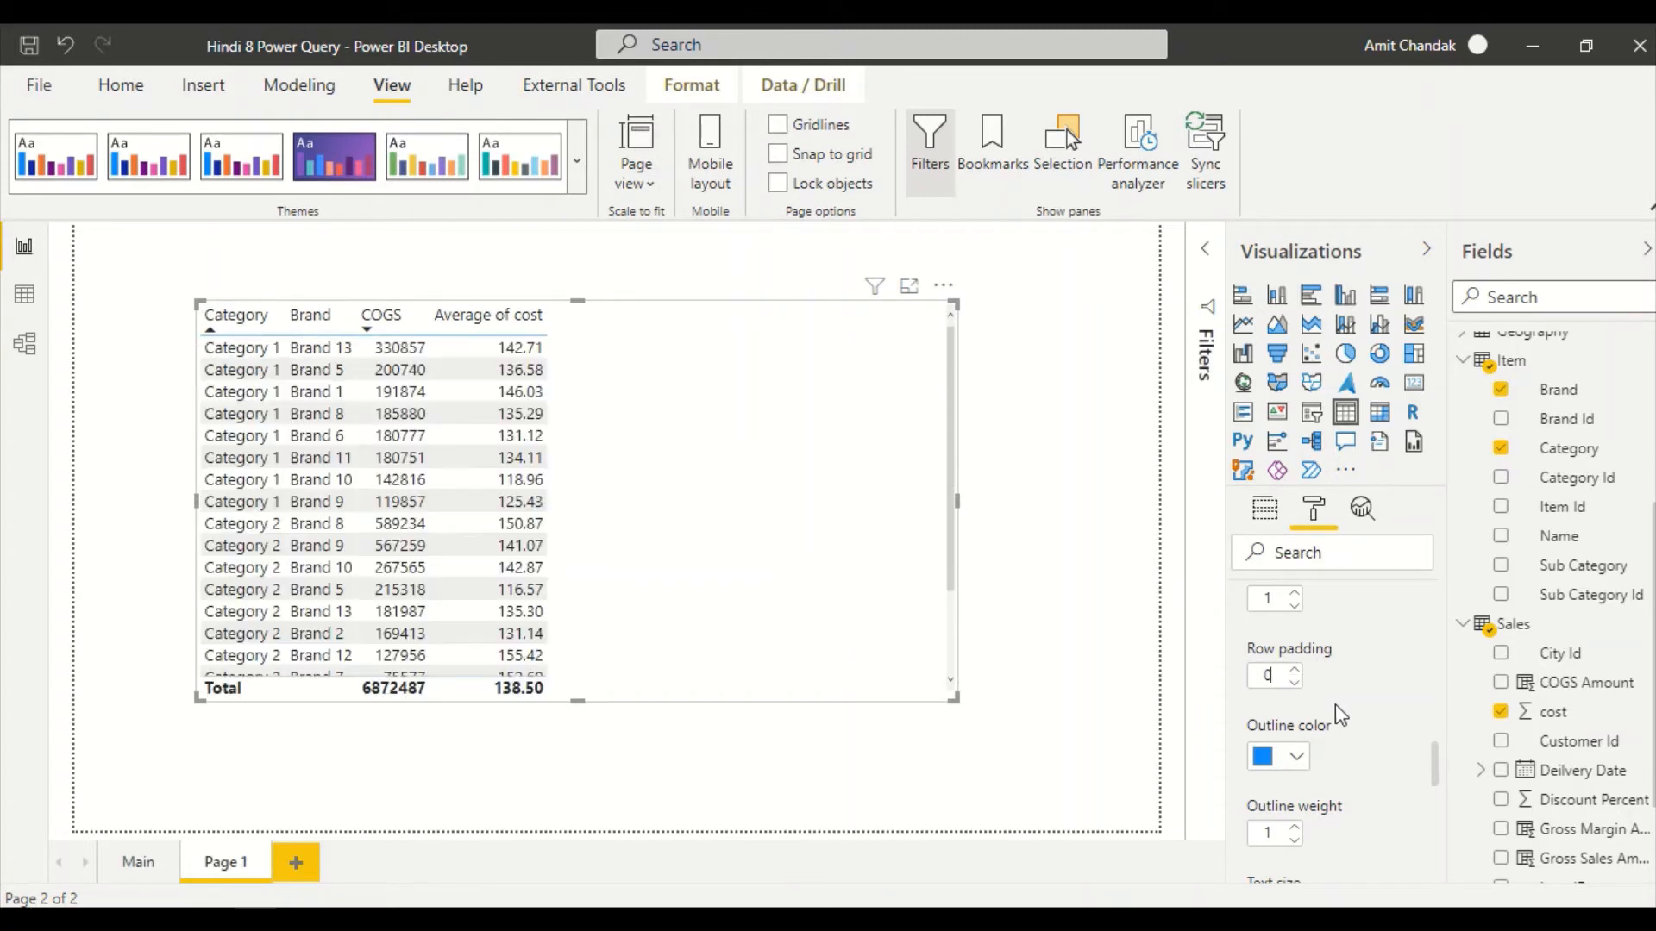
pyautogui.click(1294, 670)
# Look through the table's remaining grid settings for outline color, outline weight, text size and image height
pyautogui.scroll(-2, 1369, 728)
pyautogui.scroll(-1, 1369, 729)
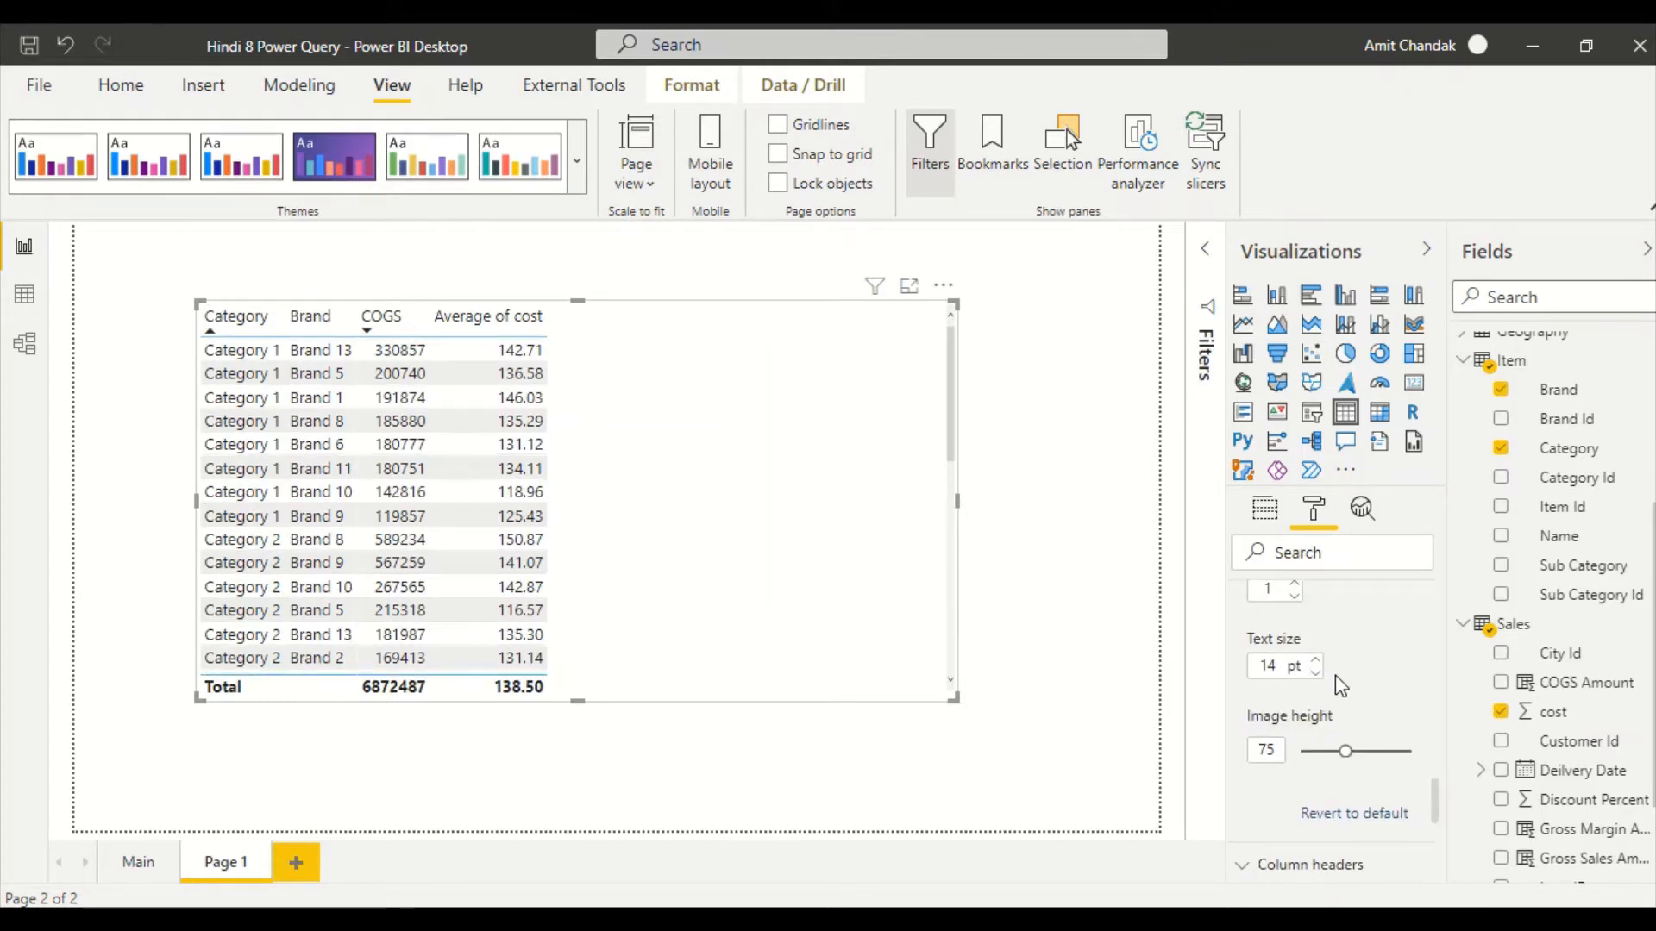
pyautogui.scroll(1, 1352, 679)
pyautogui.scroll(1, 1352, 680)
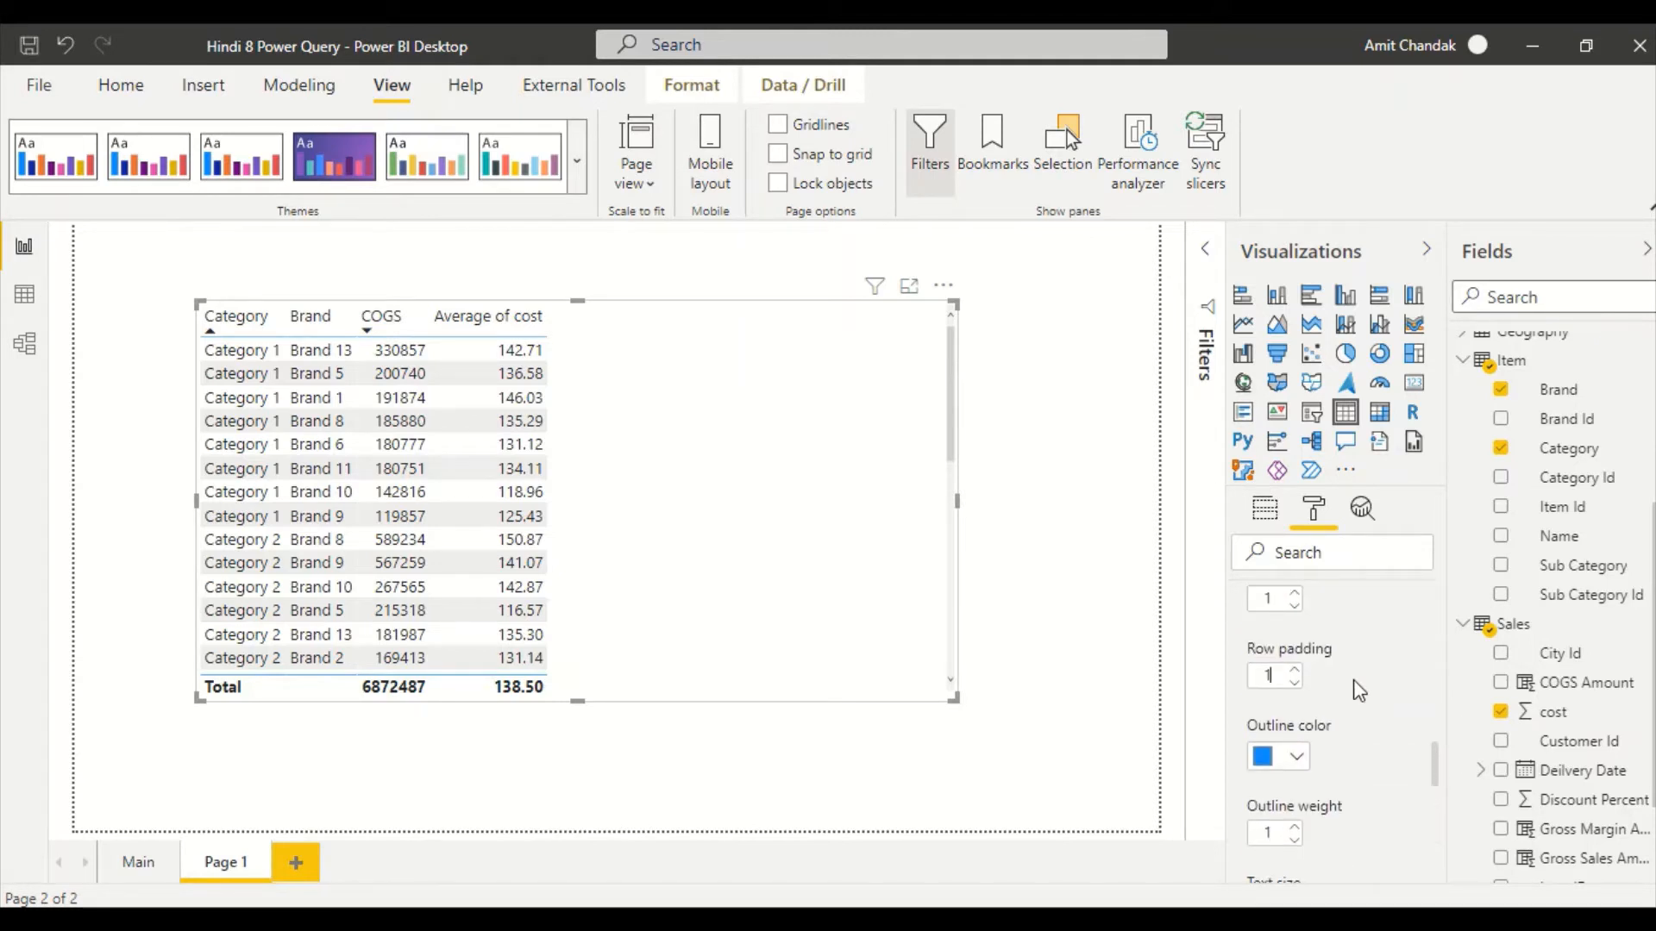
pyautogui.scroll(1, 1353, 690)
pyautogui.scroll(-3, 1353, 680)
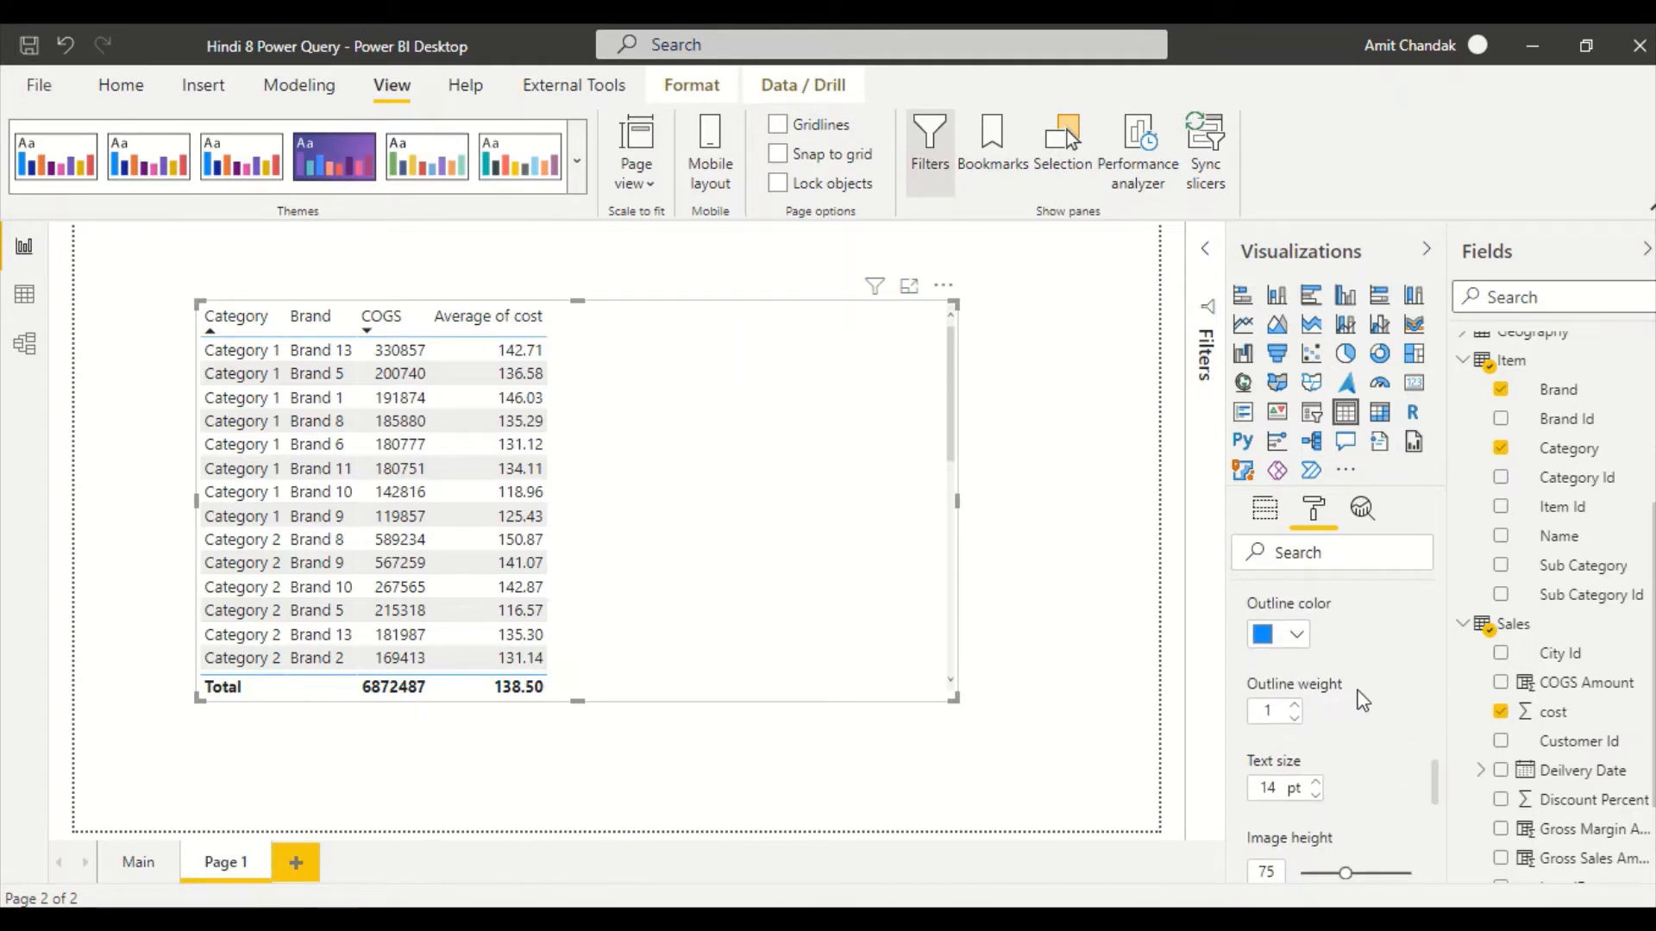
pyautogui.scroll(-1, 1359, 698)
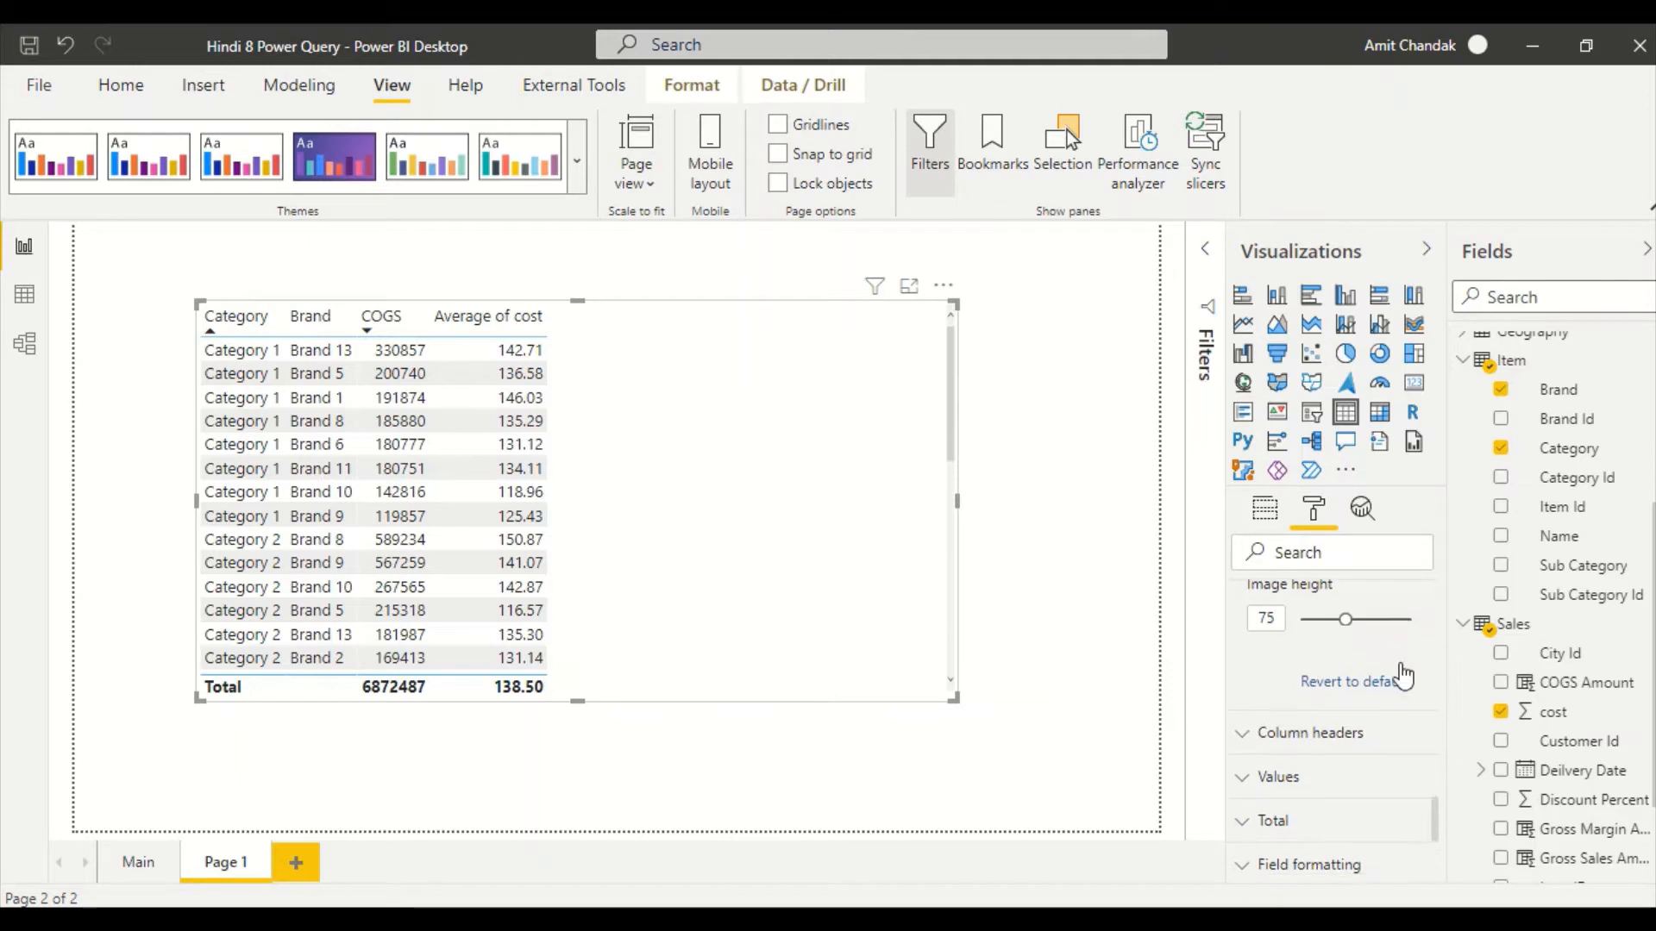
# Try the Frame and None outlines on the table's column headers, and set the outline back to Bottom only
pyautogui.scroll(-2, 1371, 647)
pyautogui.click(1362, 636)
pyautogui.scroll(-3, 1337, 680)
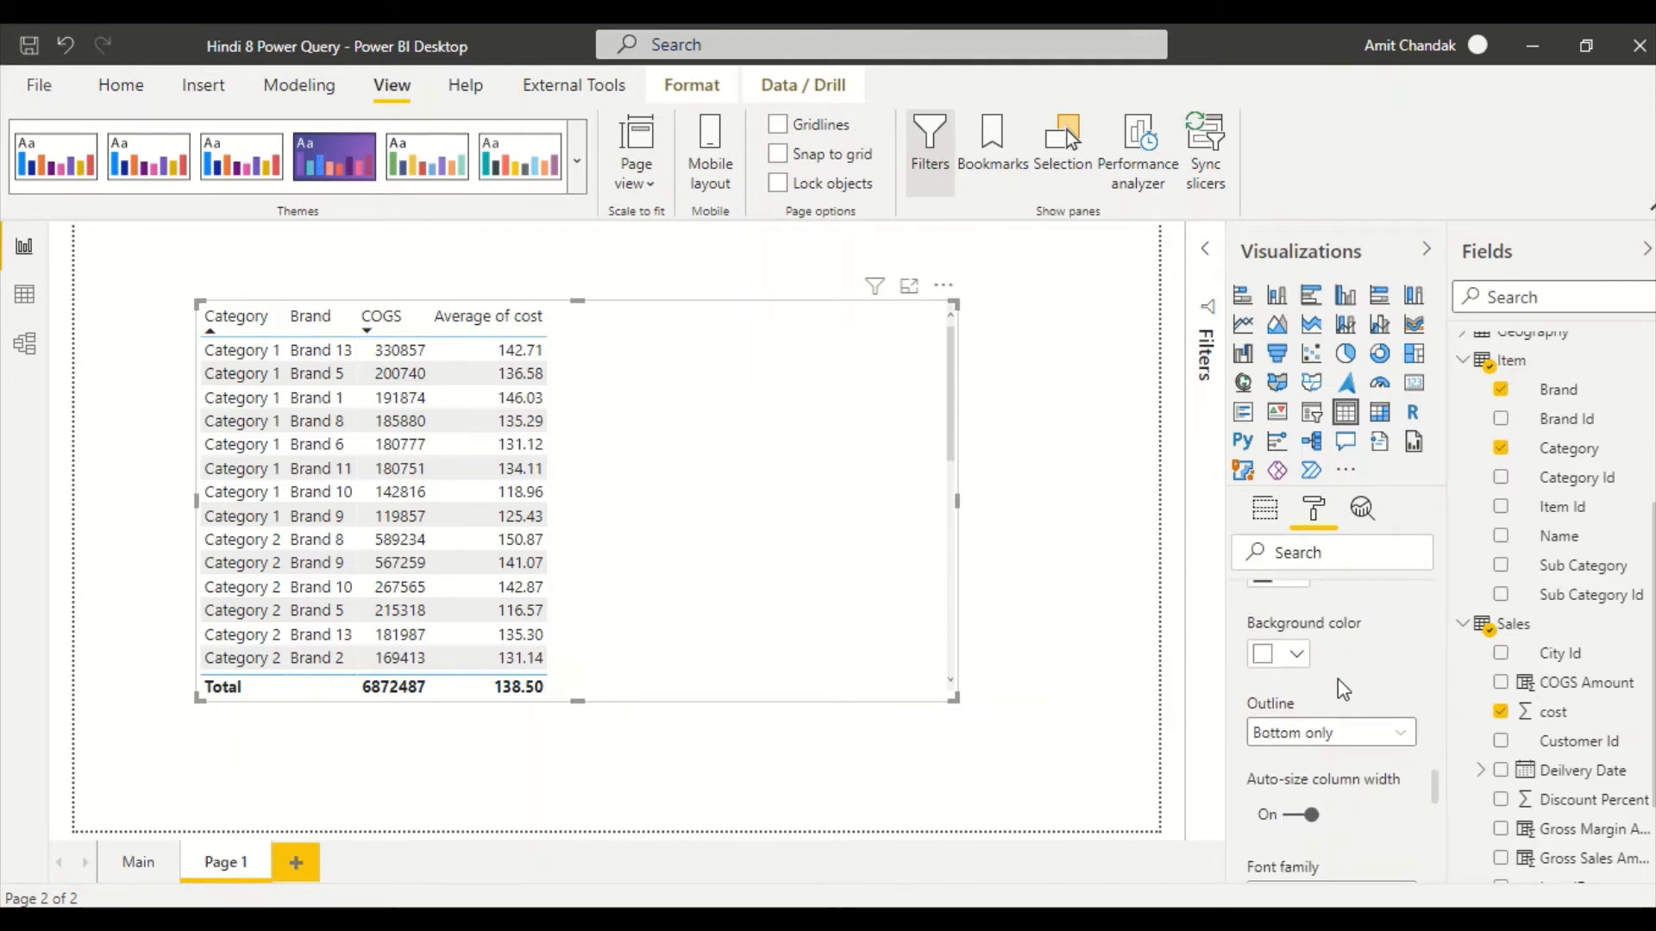
pyautogui.scroll(2, 1336, 678)
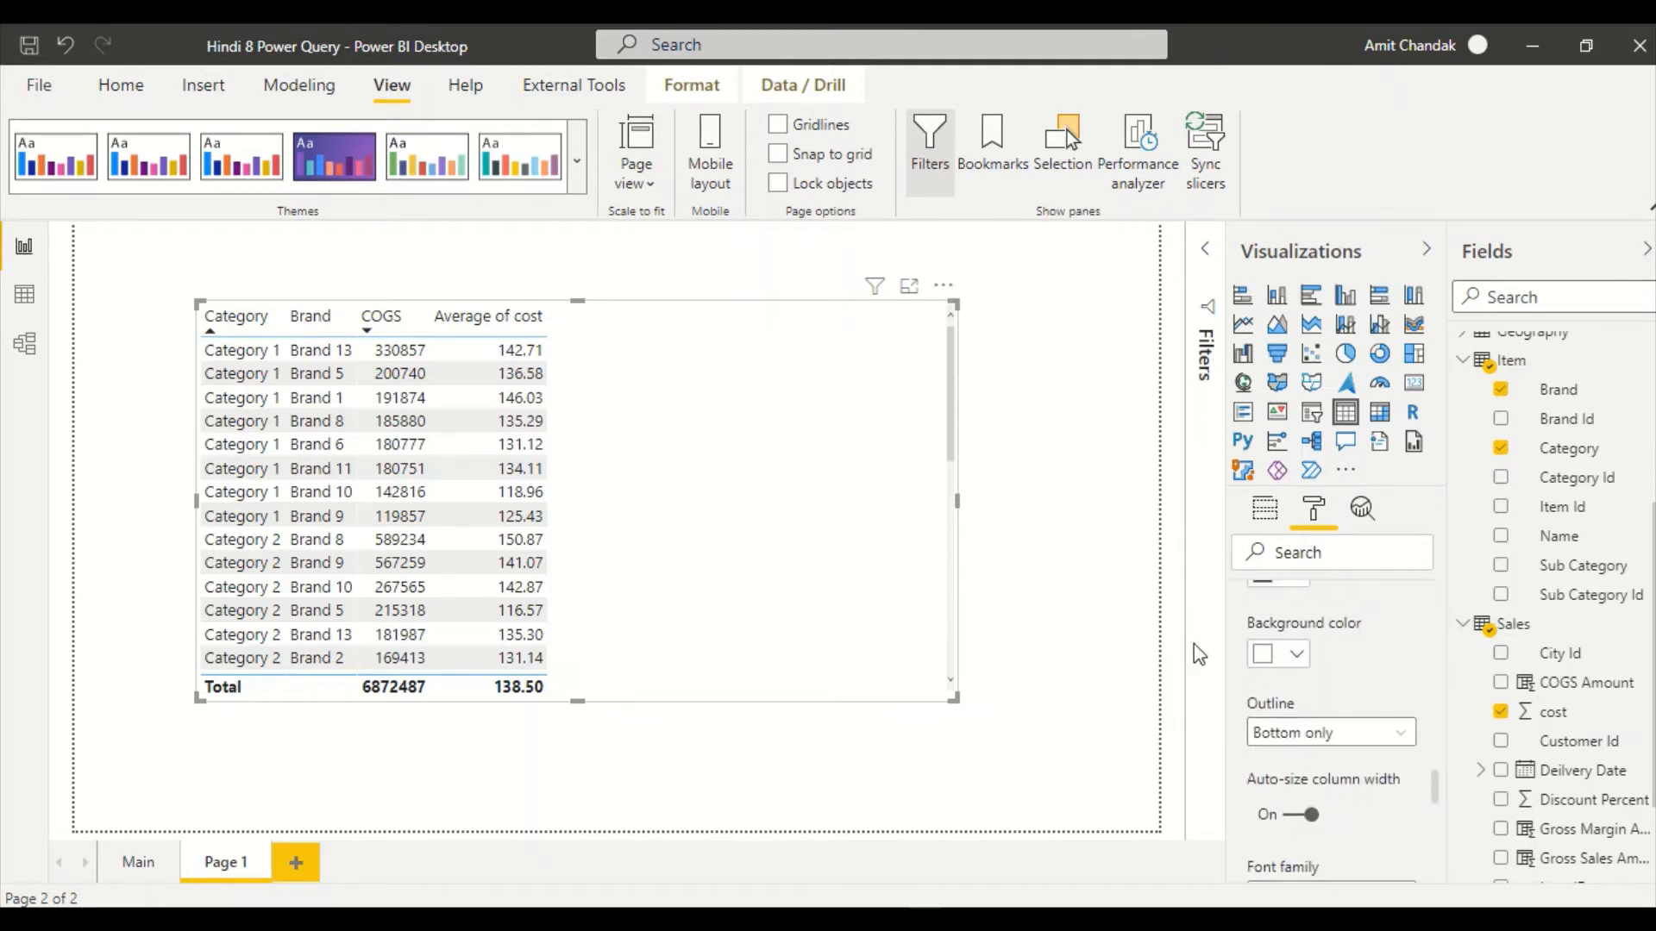
pyautogui.click(1305, 732)
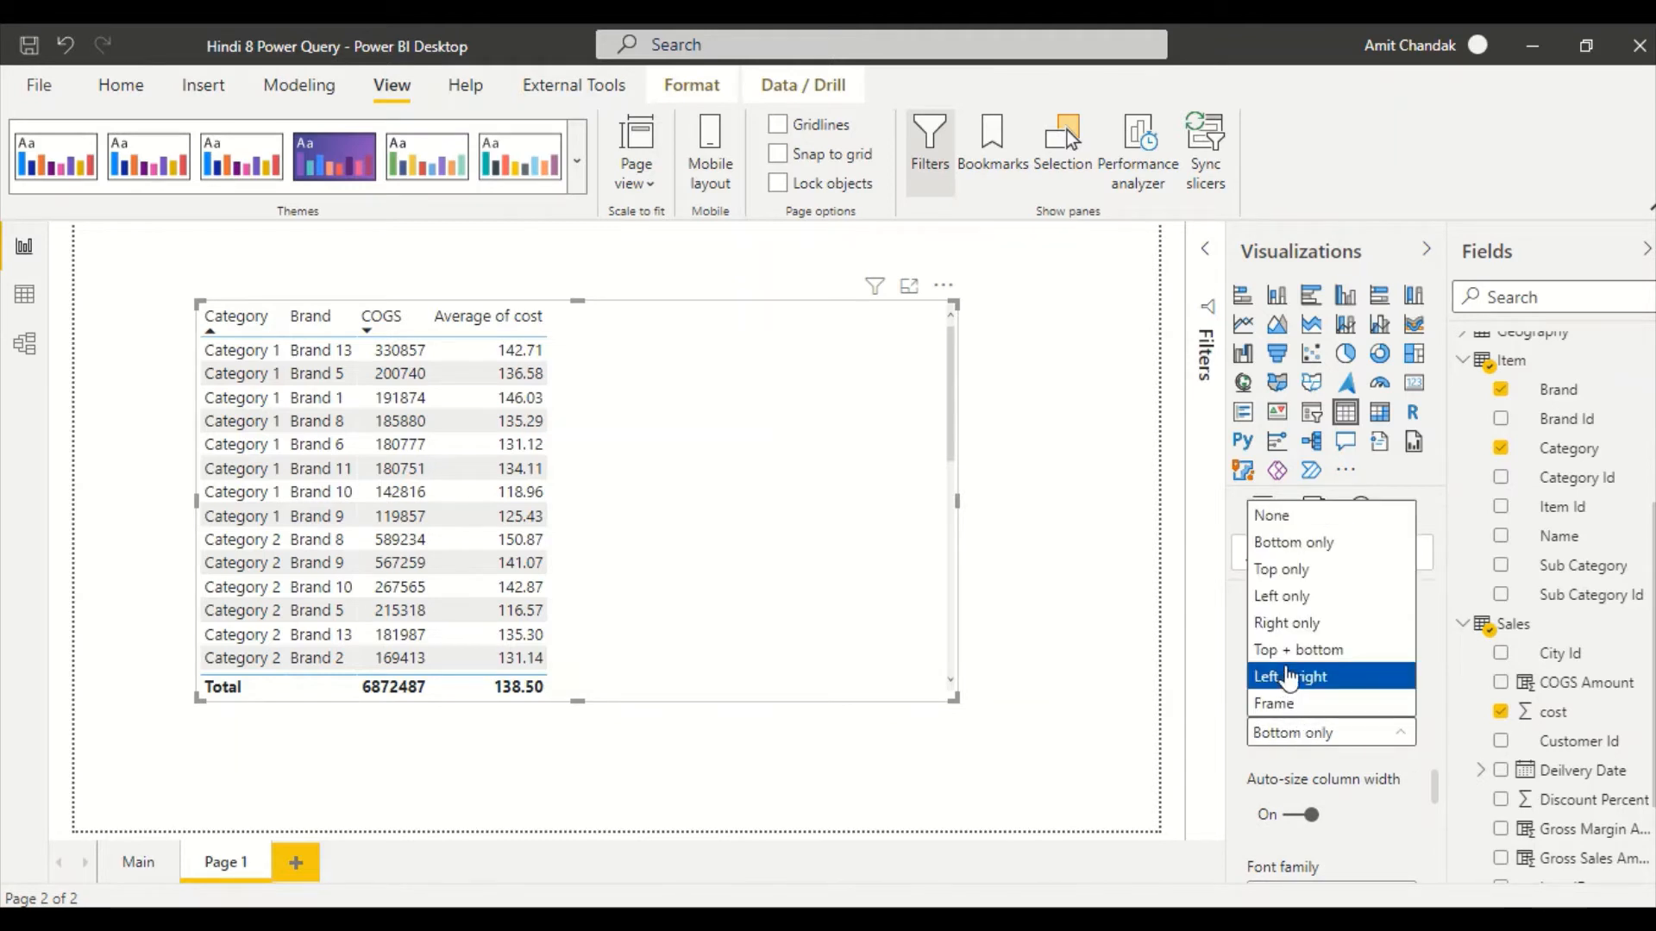
pyautogui.click(1330, 706)
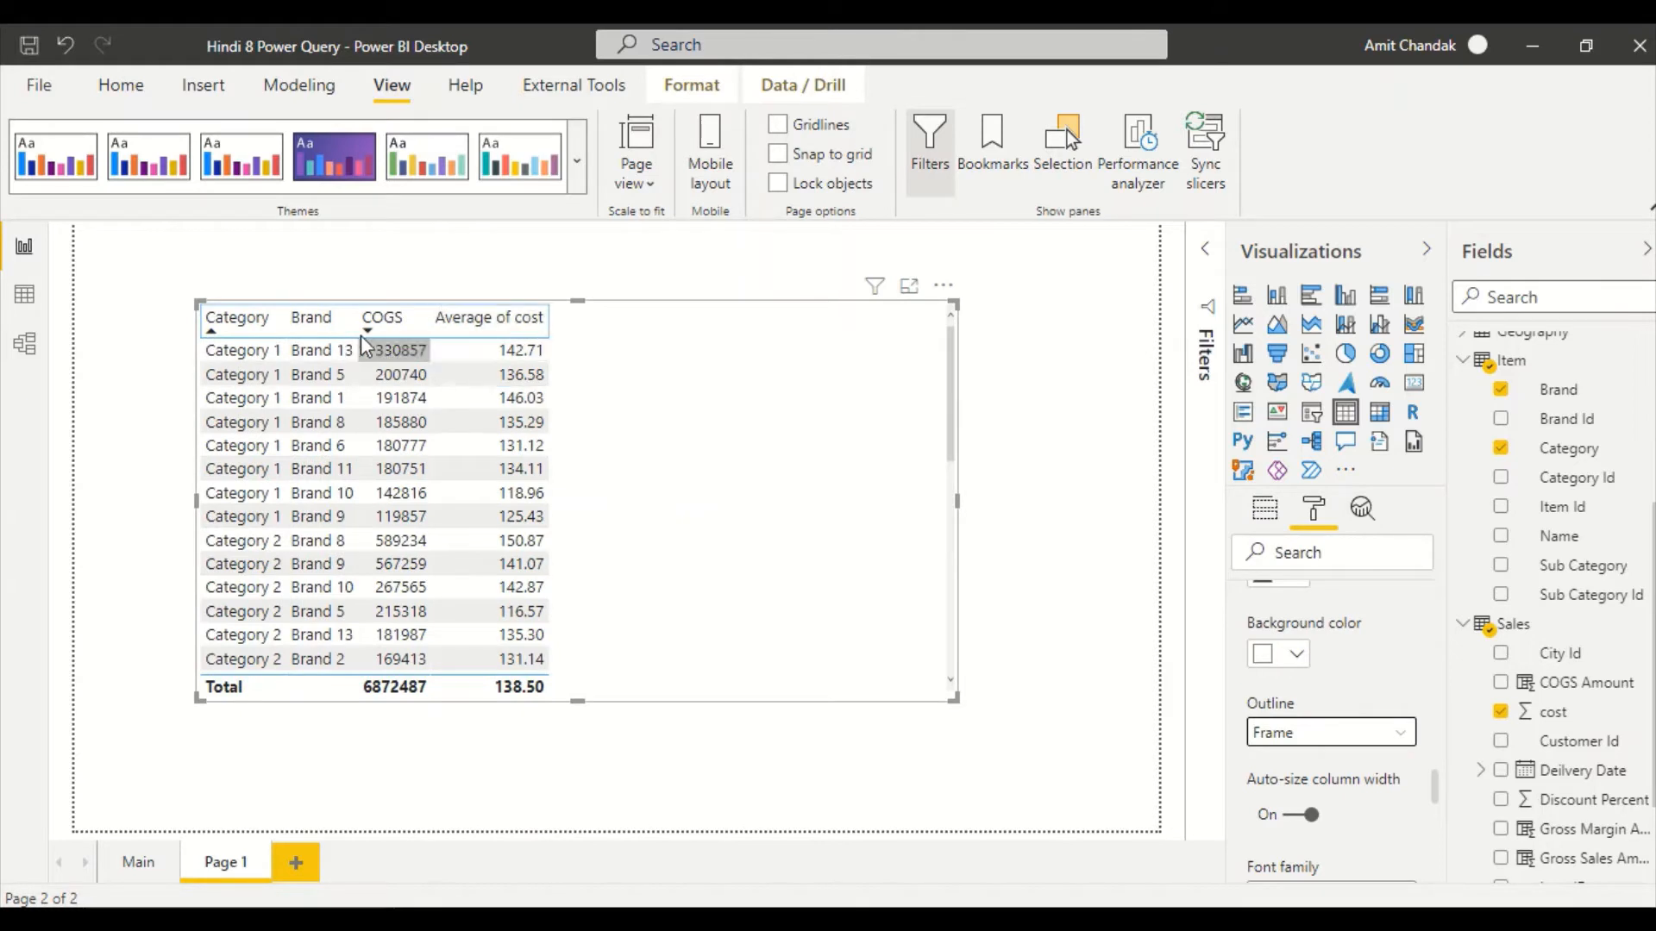
pyautogui.click(1311, 749)
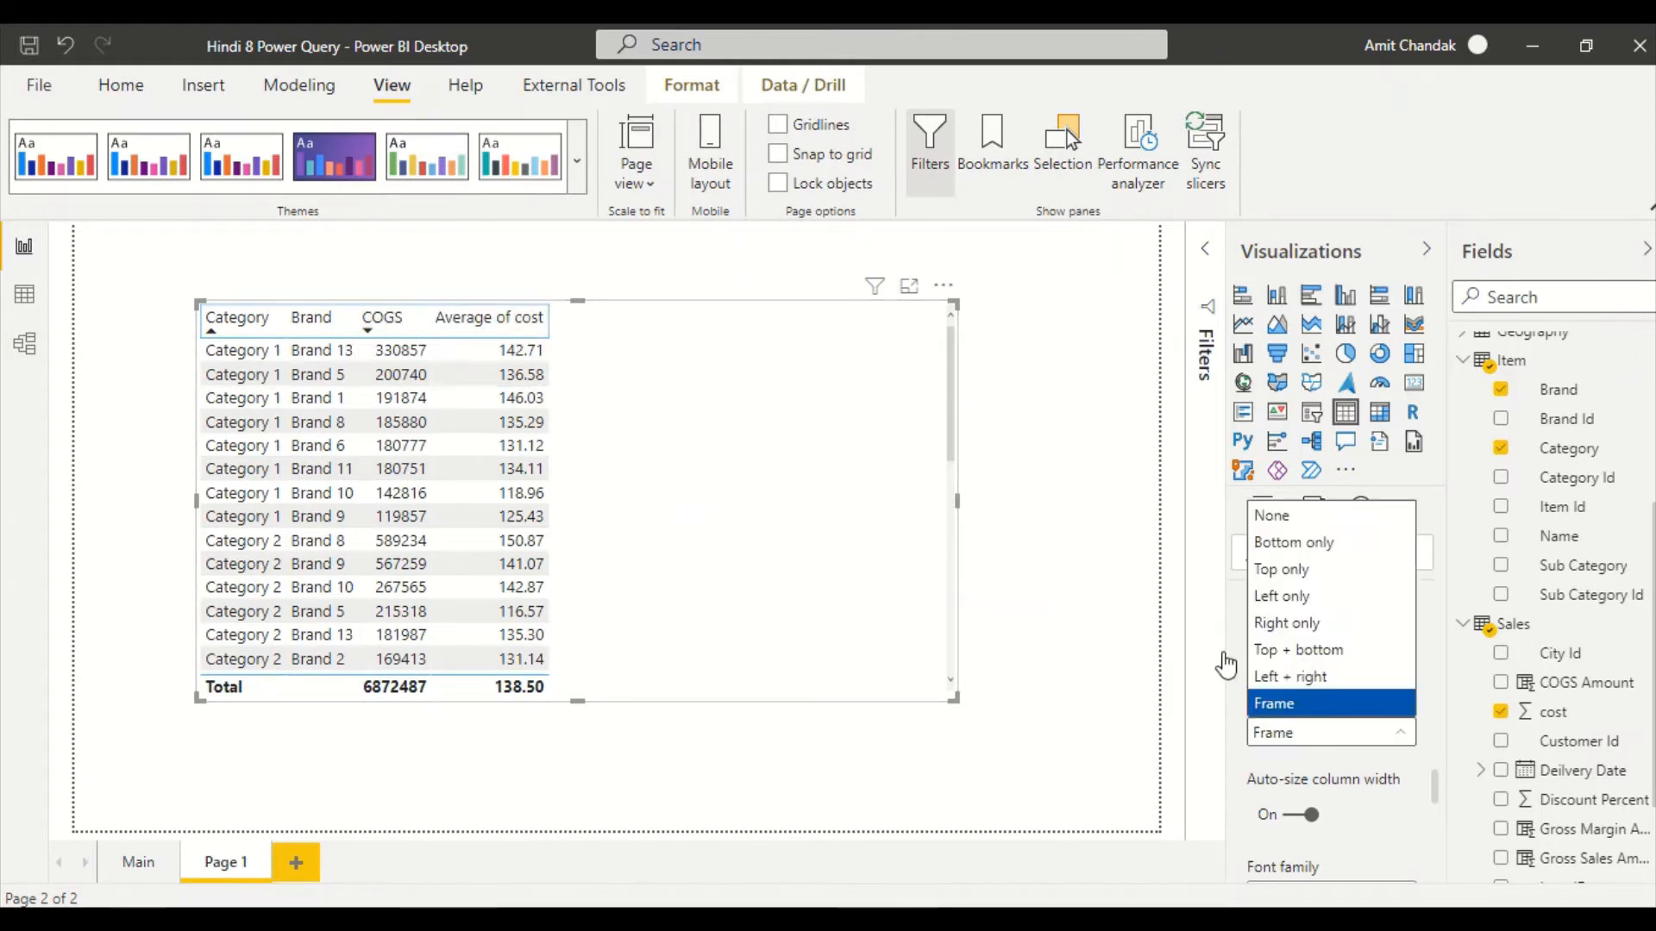
pyautogui.click(1271, 517)
pyautogui.click(1292, 740)
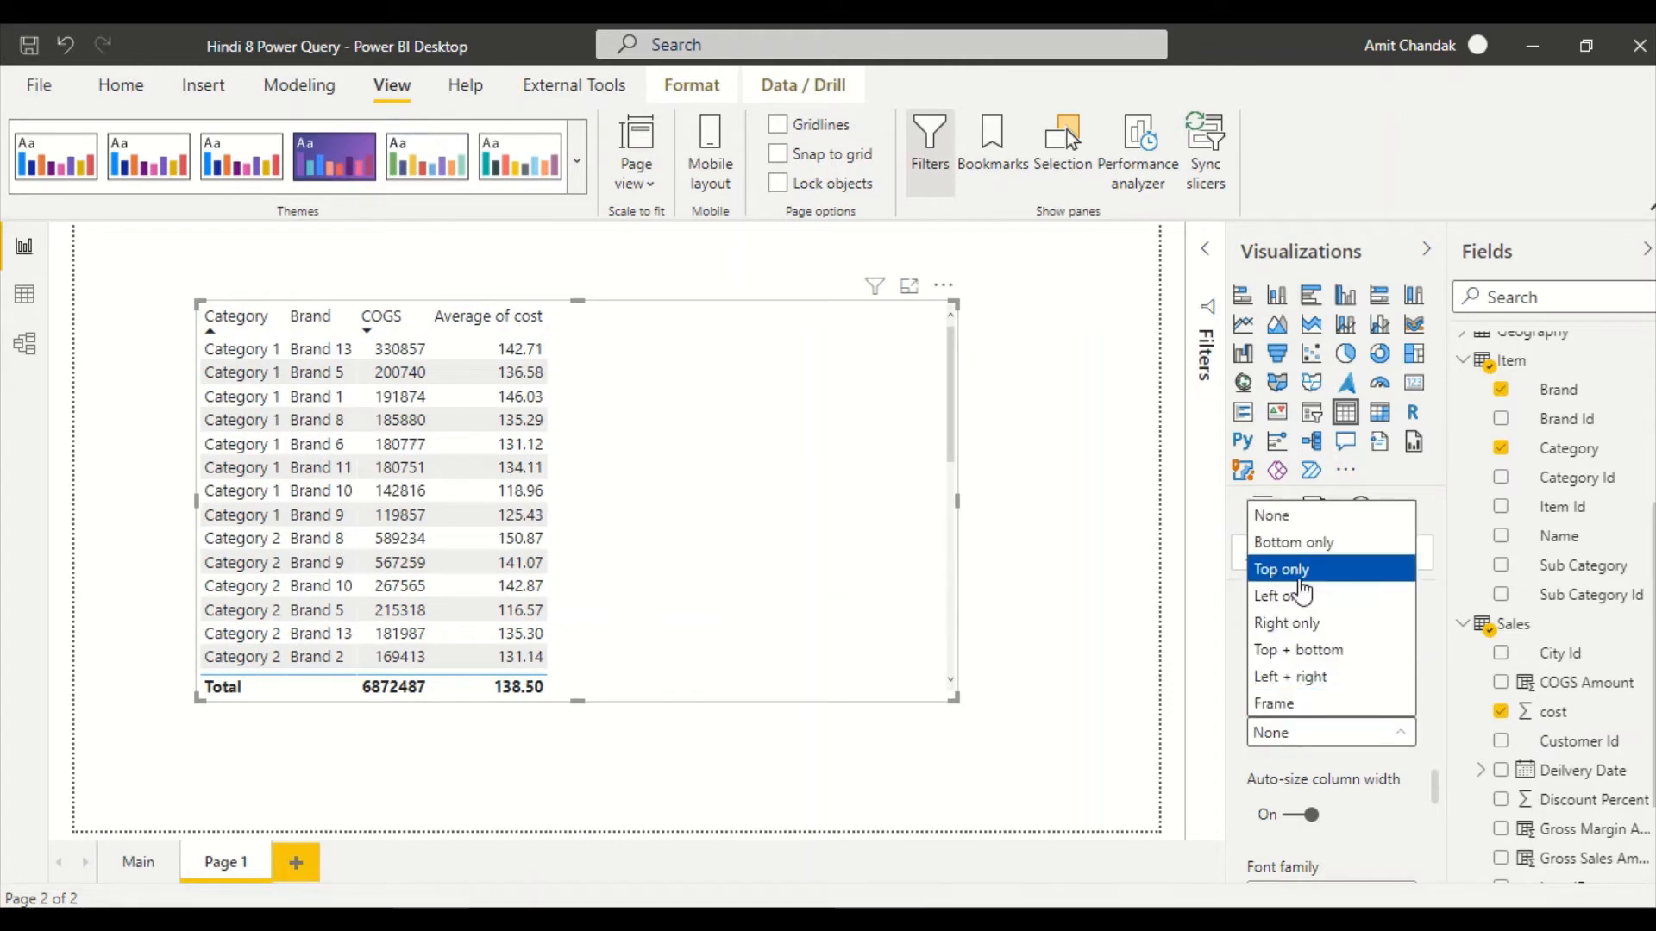
pyautogui.click(1285, 539)
pyautogui.scroll(-8, 1379, 707)
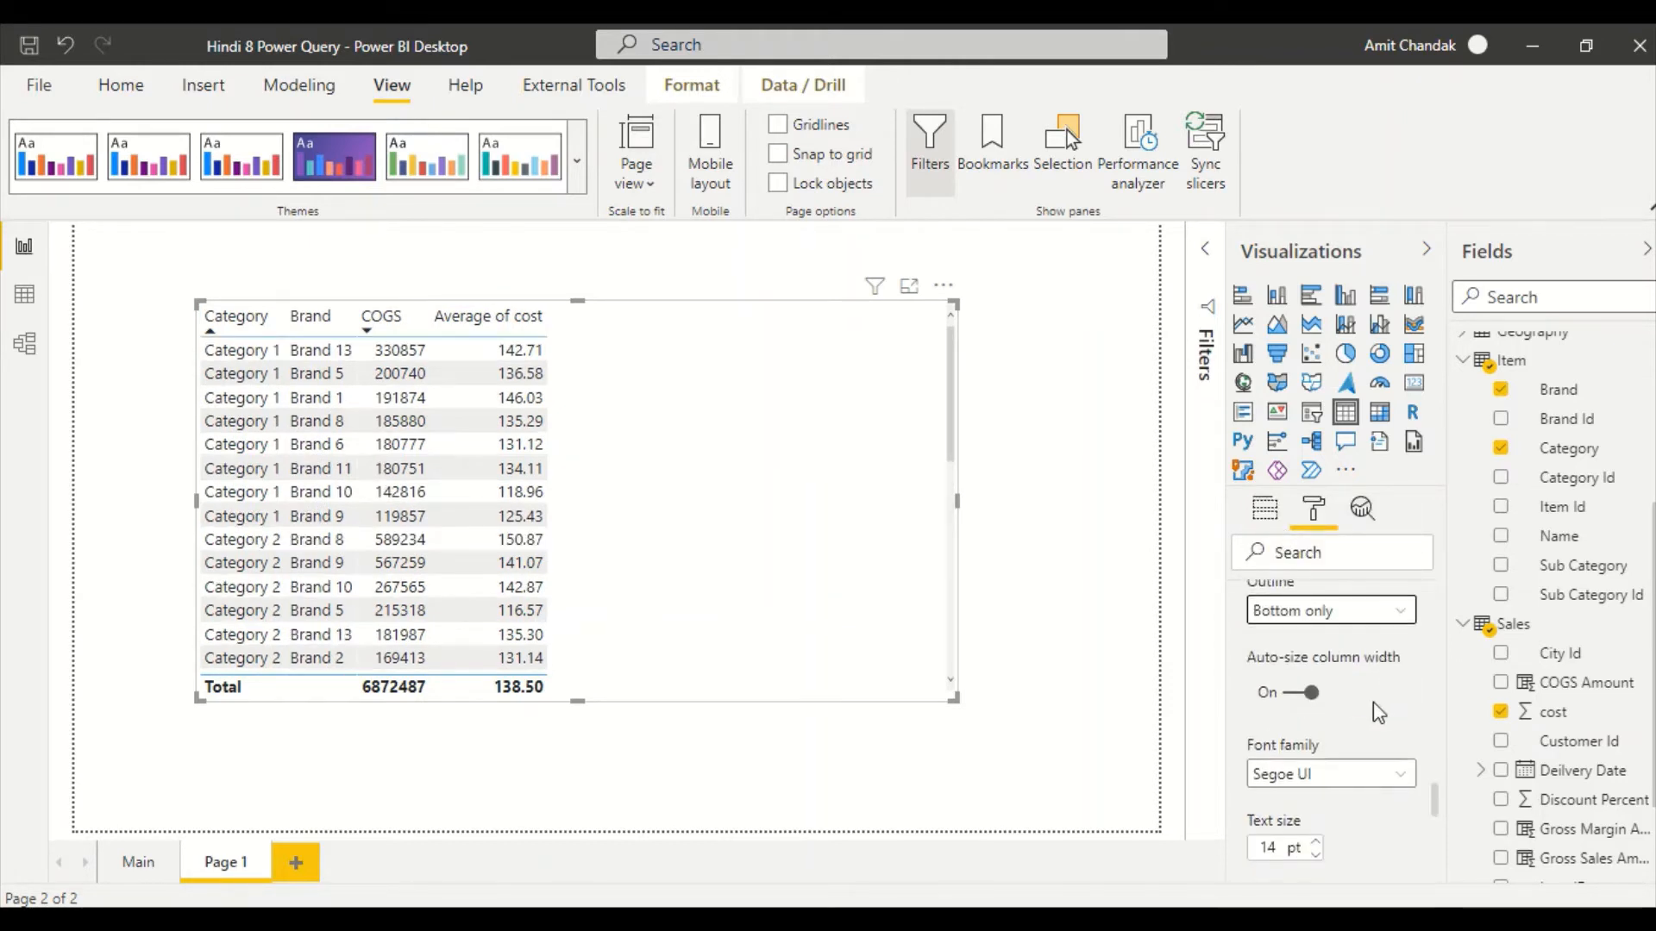
# Look through the column headers' font, alignment and word wrap settings, and collapse the section
pyautogui.scroll(4, 1365, 709)
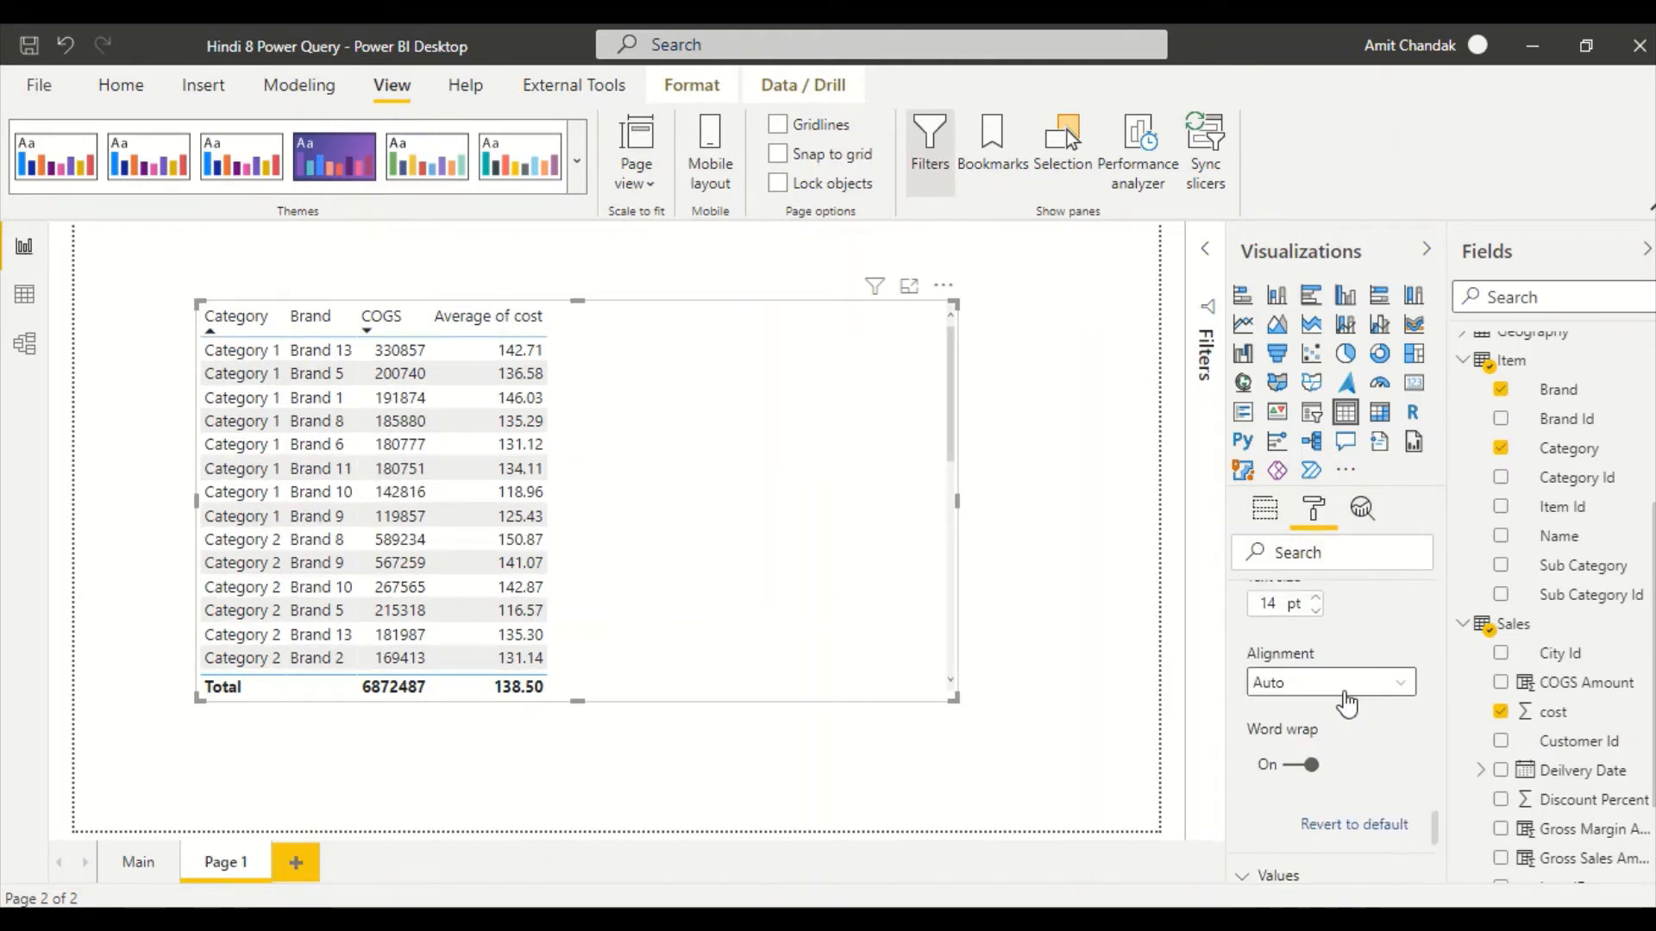
pyautogui.scroll(4, 1302, 674)
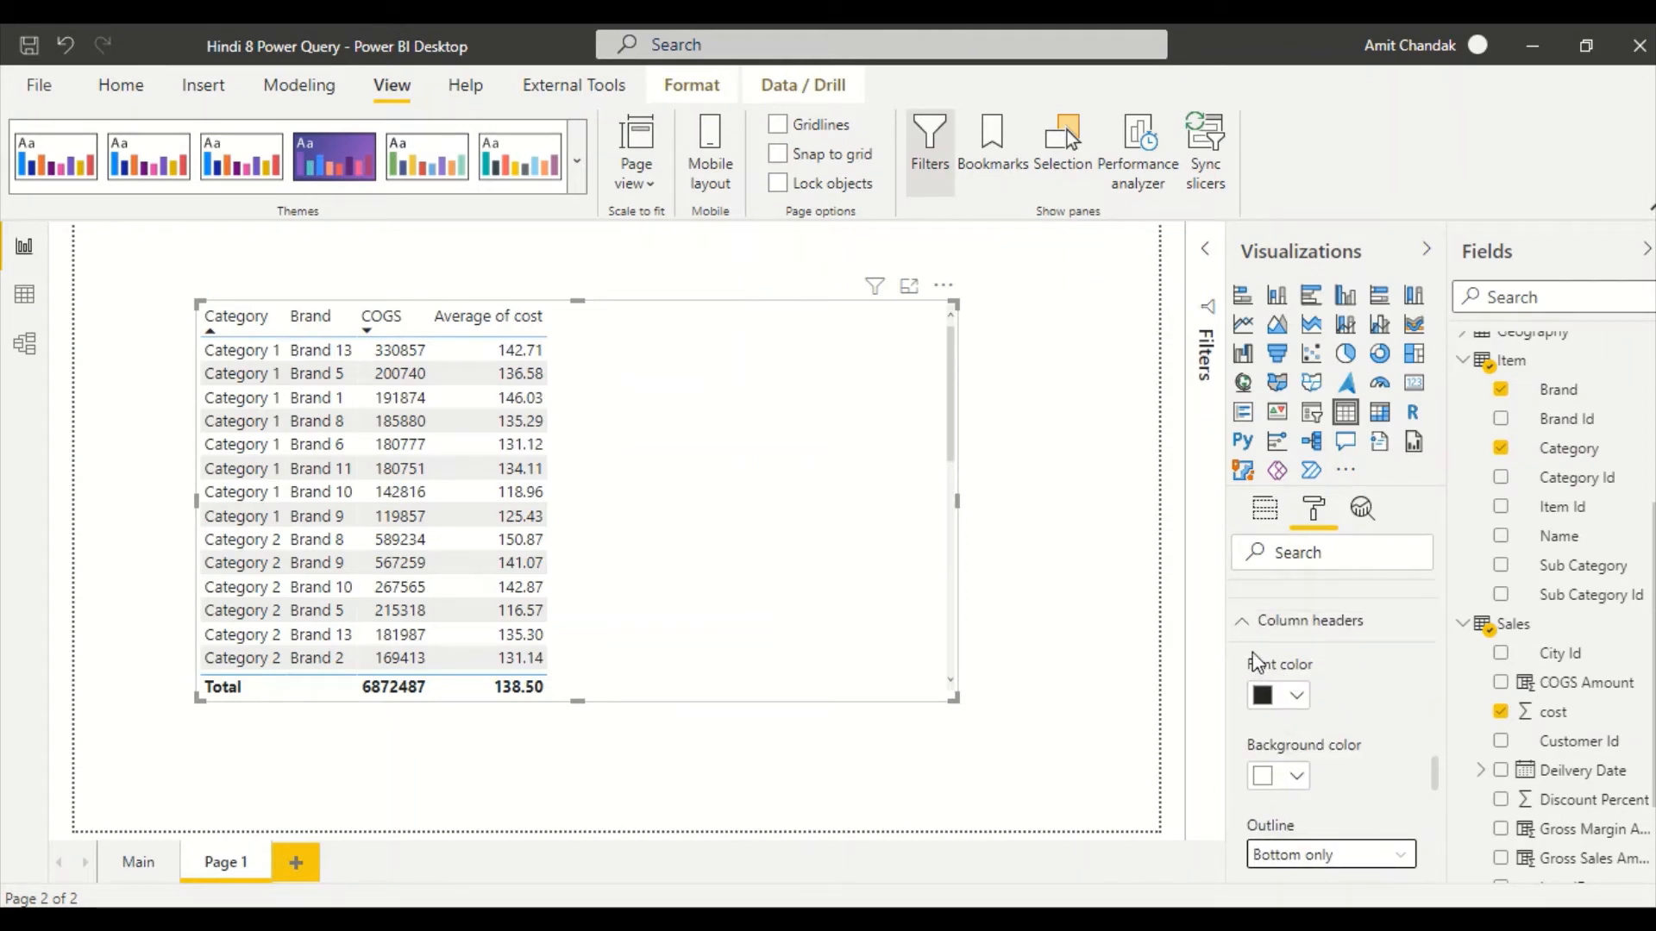
pyautogui.click(1242, 636)
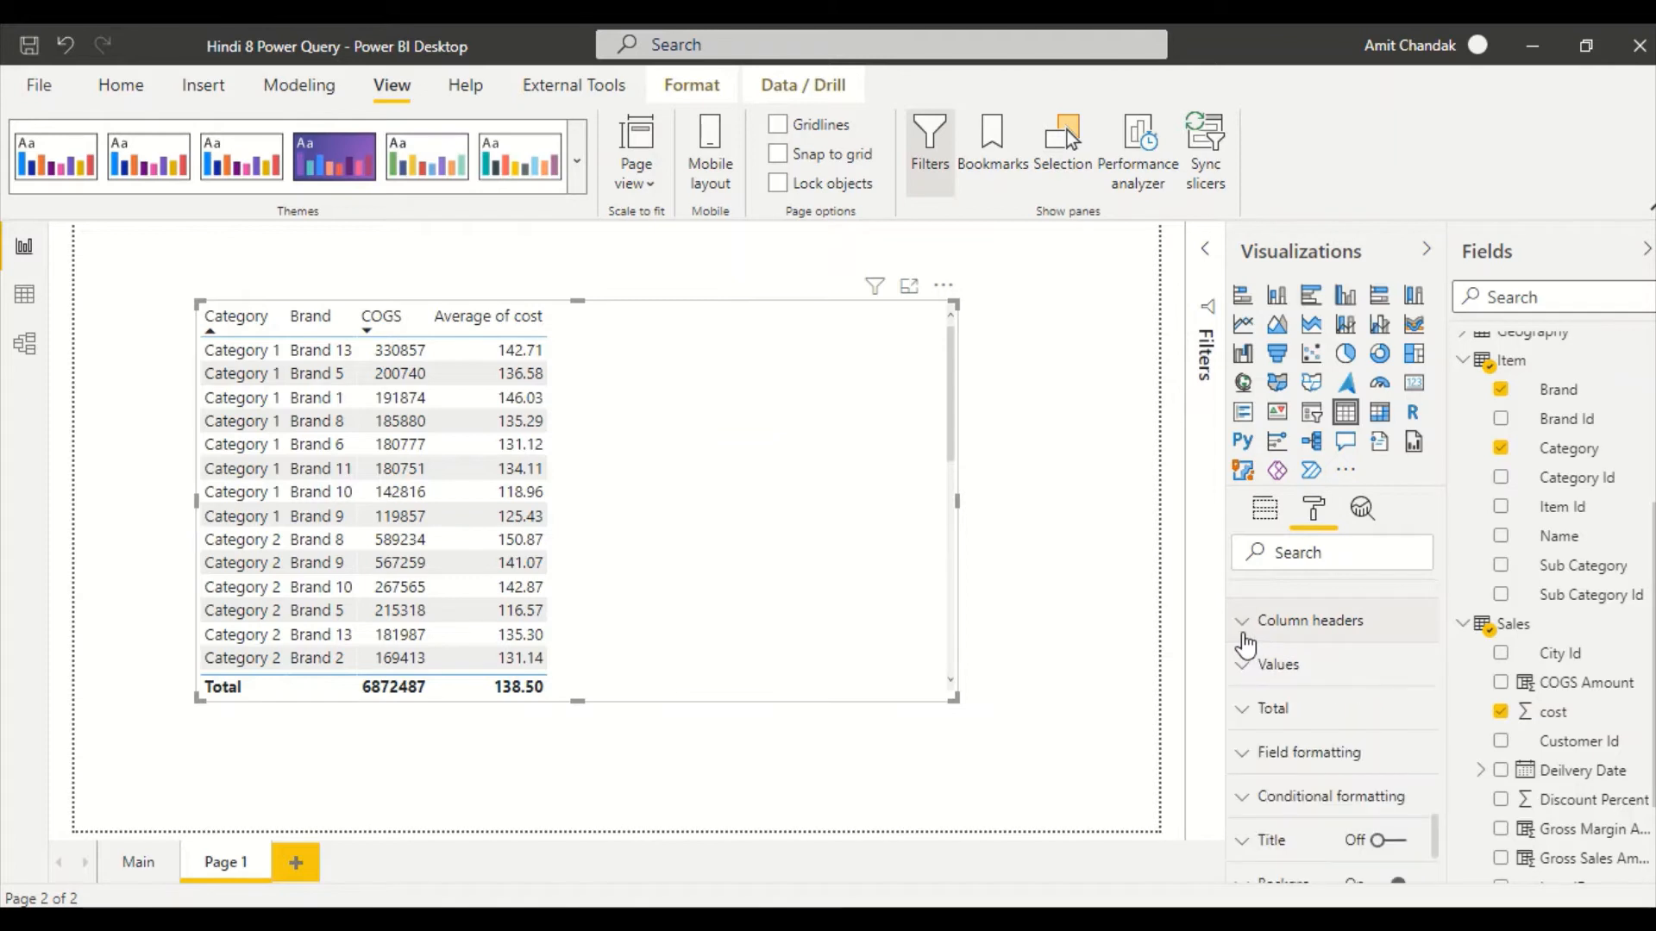
# Try a blue font color on the table's values
pyautogui.click(1276, 666)
pyautogui.scroll(-2, 1293, 673)
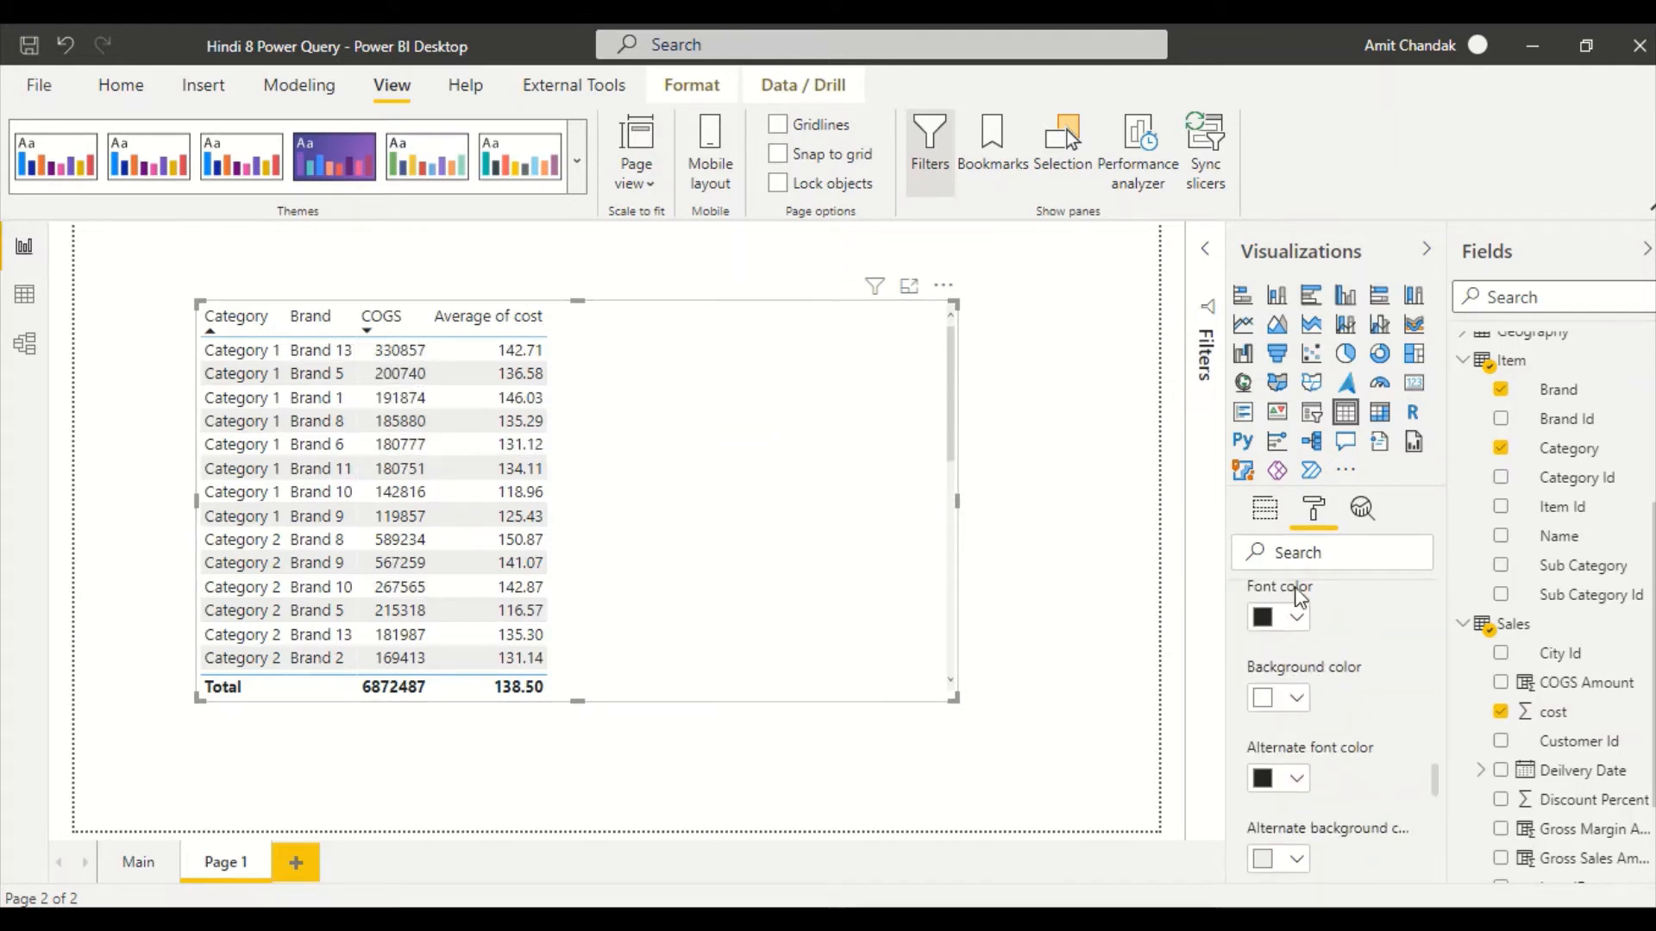
pyautogui.click(1300, 628)
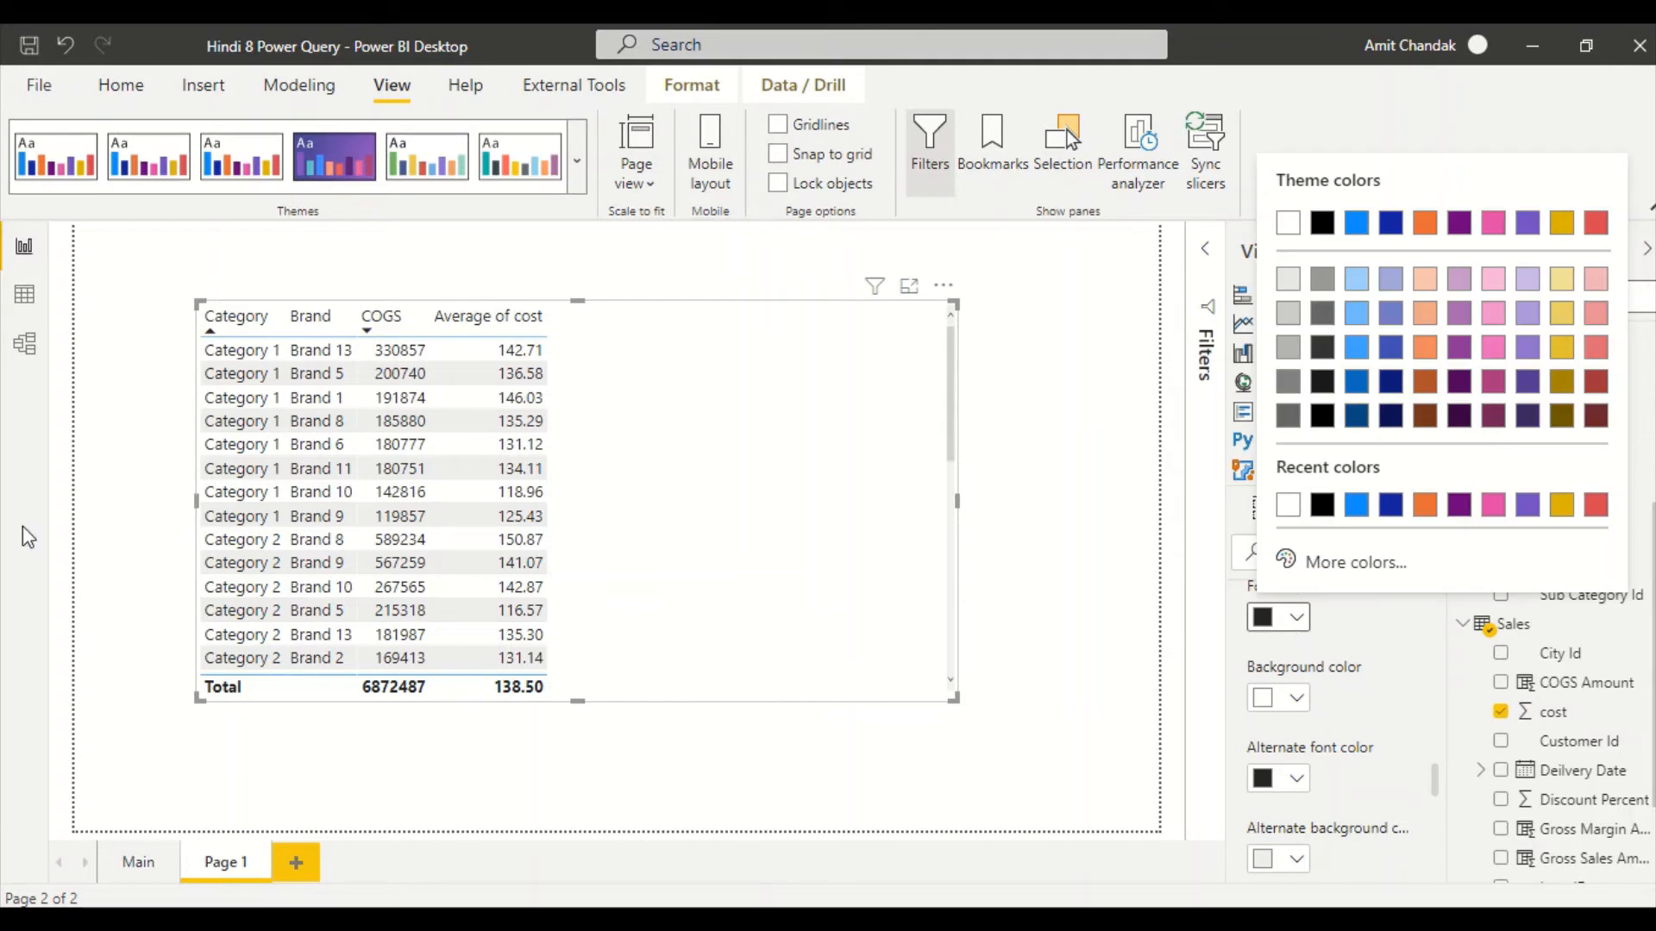
pyautogui.click(1356, 505)
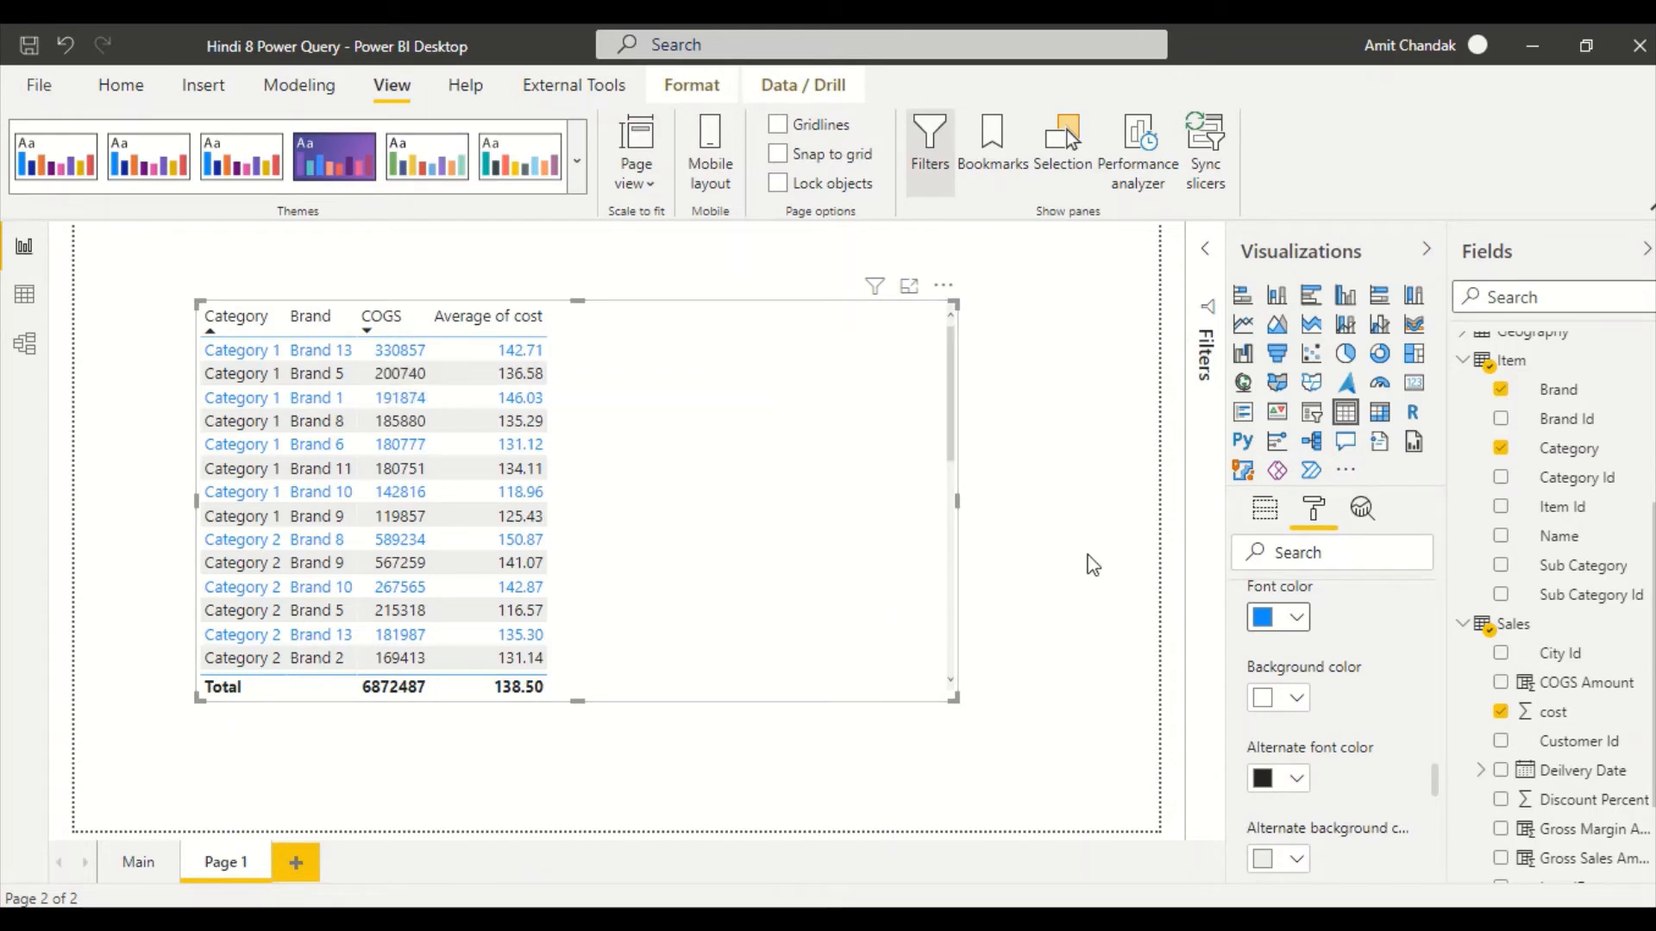
pyautogui.click(1297, 618)
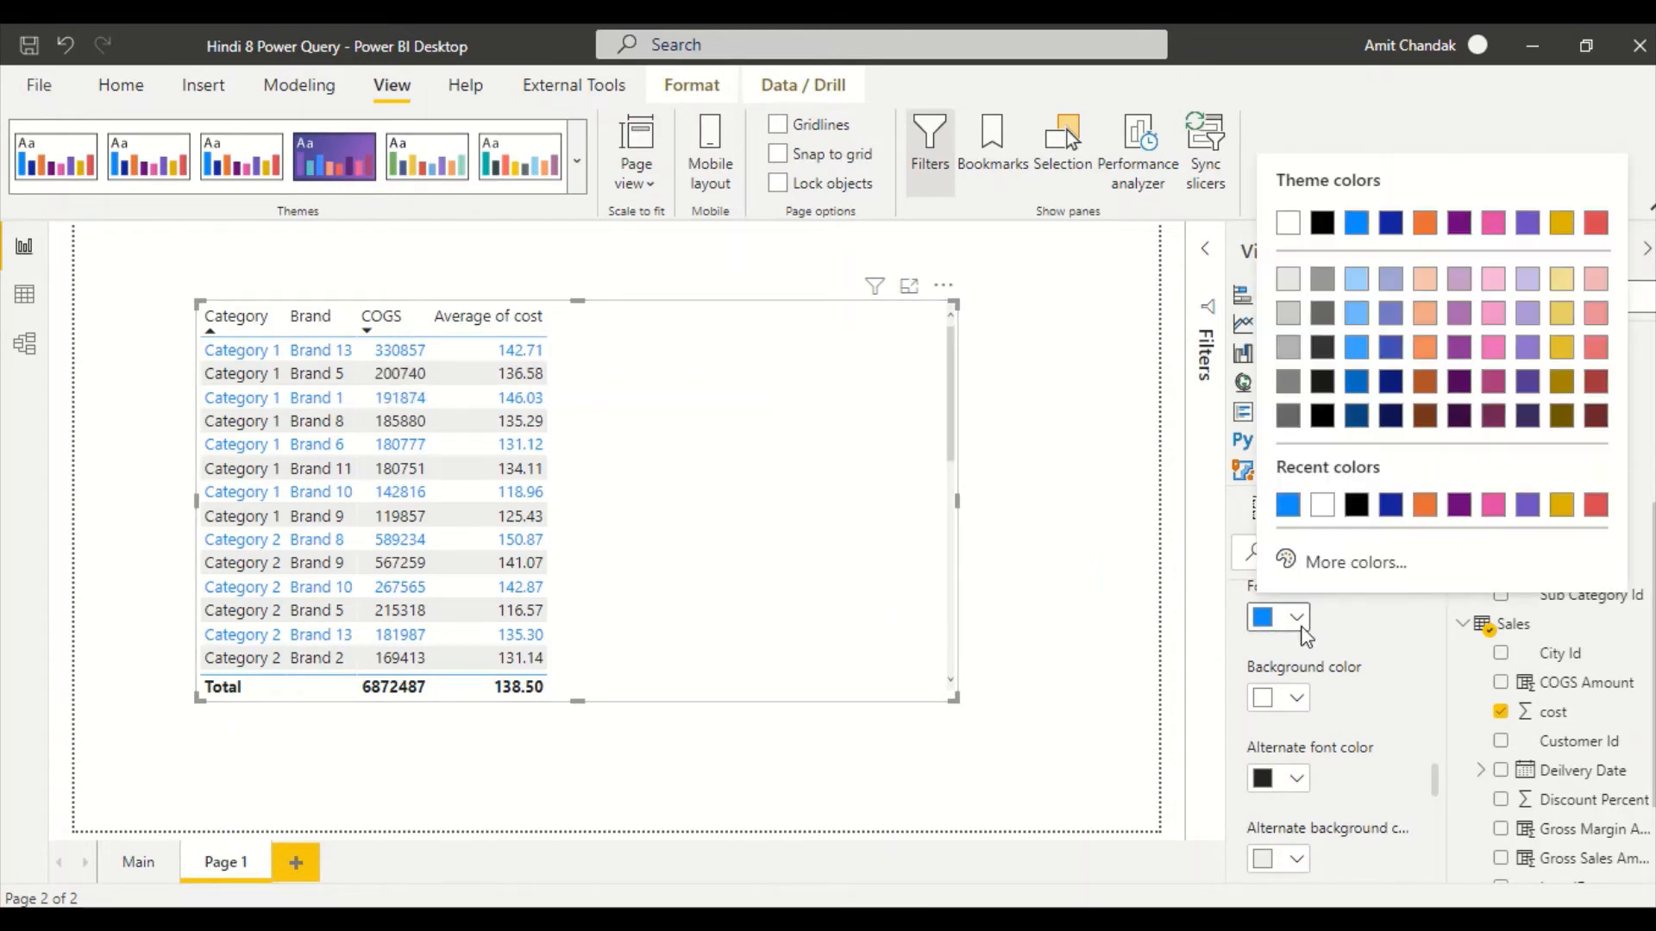
# Try white as the alternate font color of the table's values, and set it to black
pyautogui.click(1298, 778)
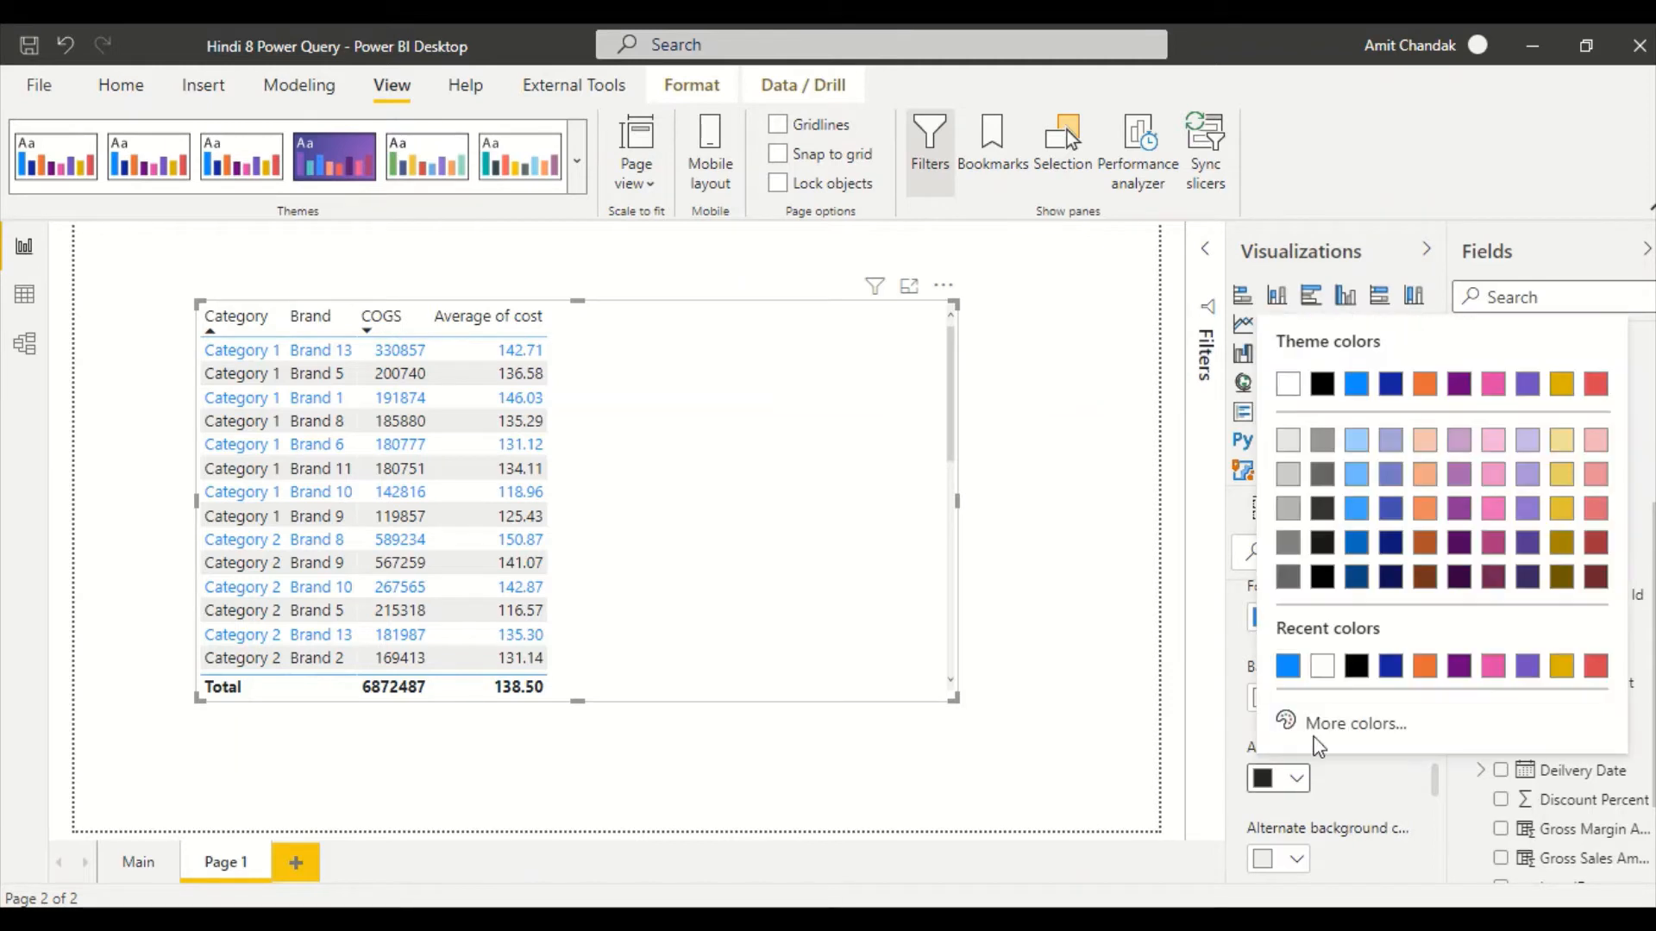
pyautogui.click(1328, 670)
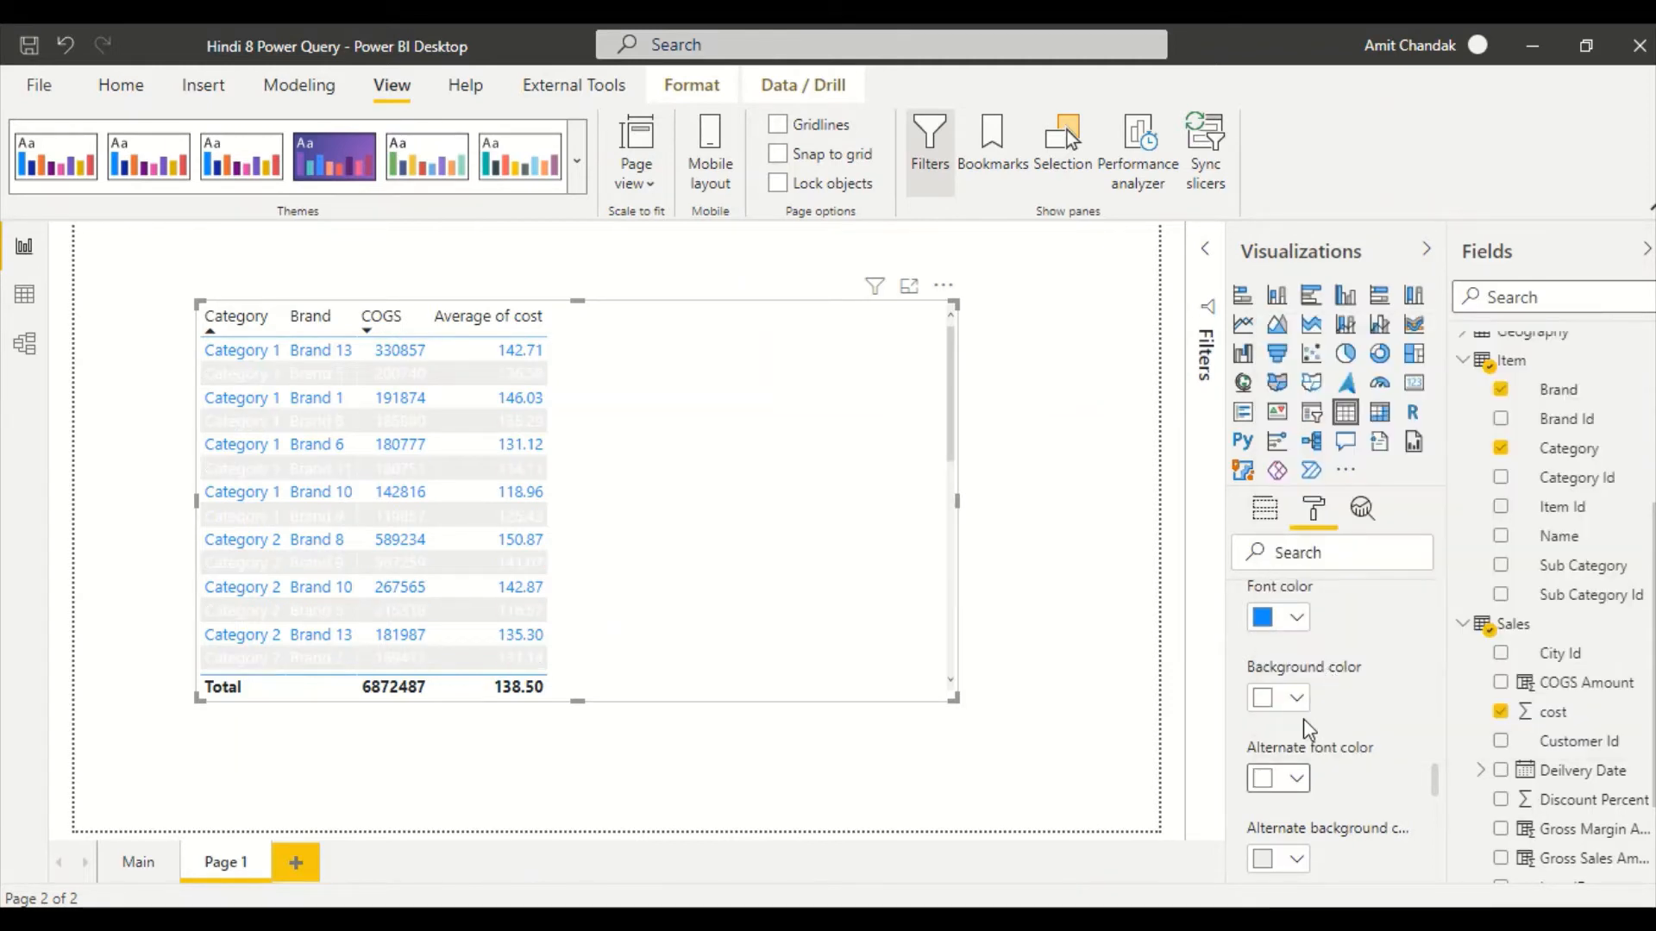
pyautogui.click(1296, 778)
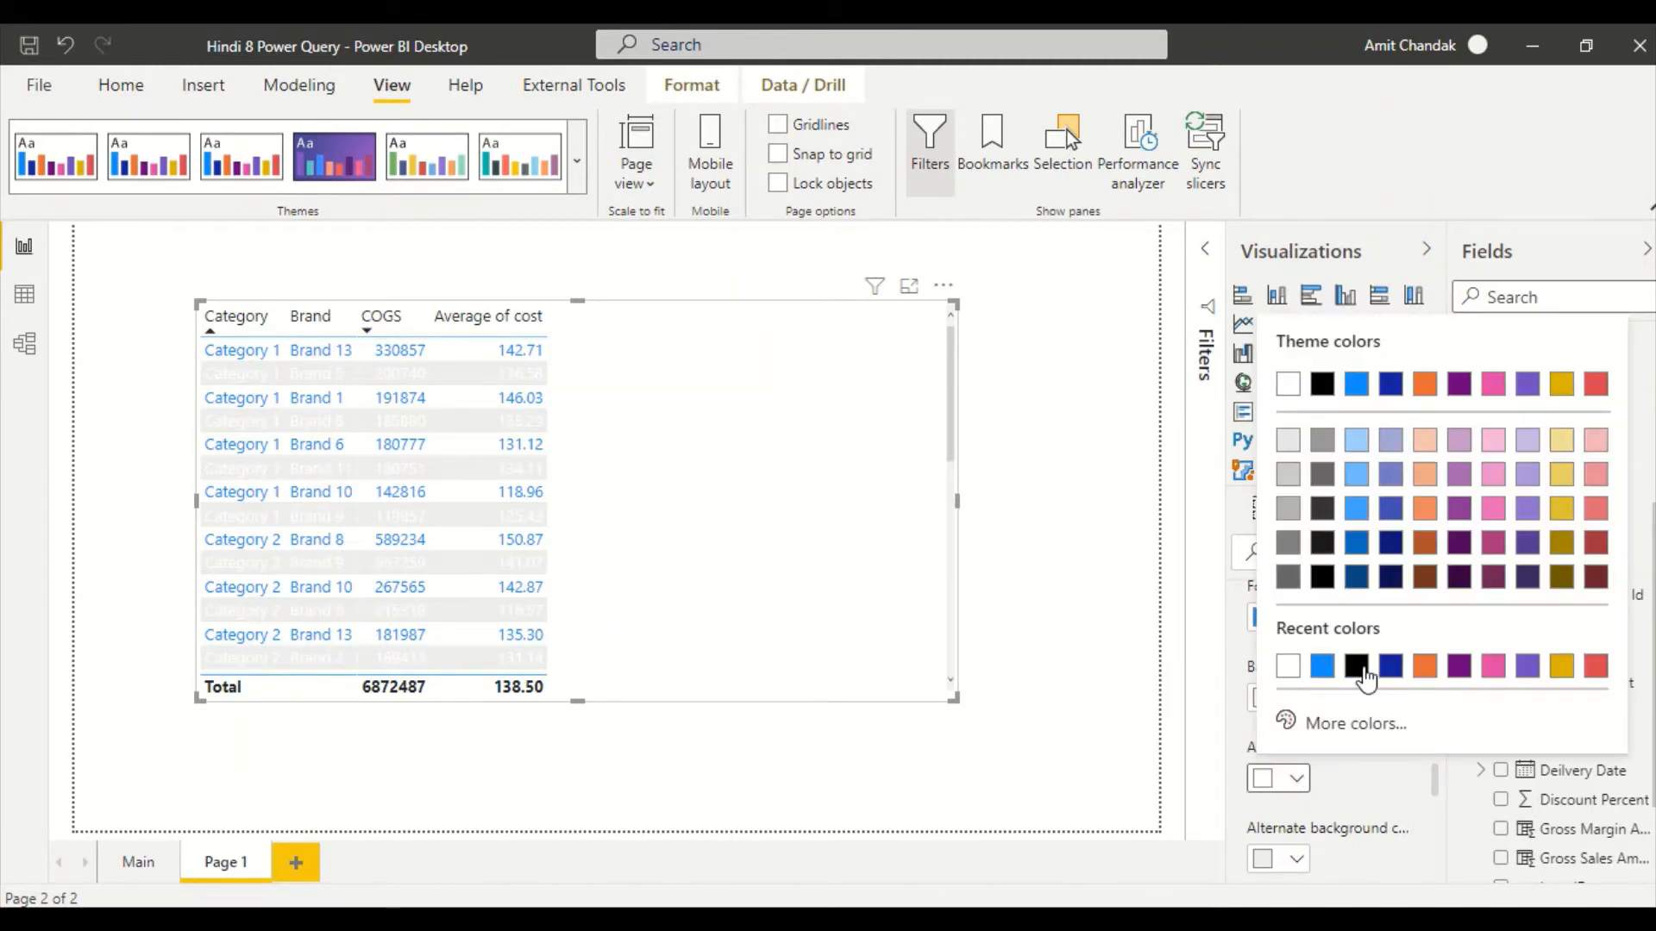
pyautogui.click(1361, 669)
# Try white as the main font color of the table's values, and set it to black
pyautogui.click(1291, 619)
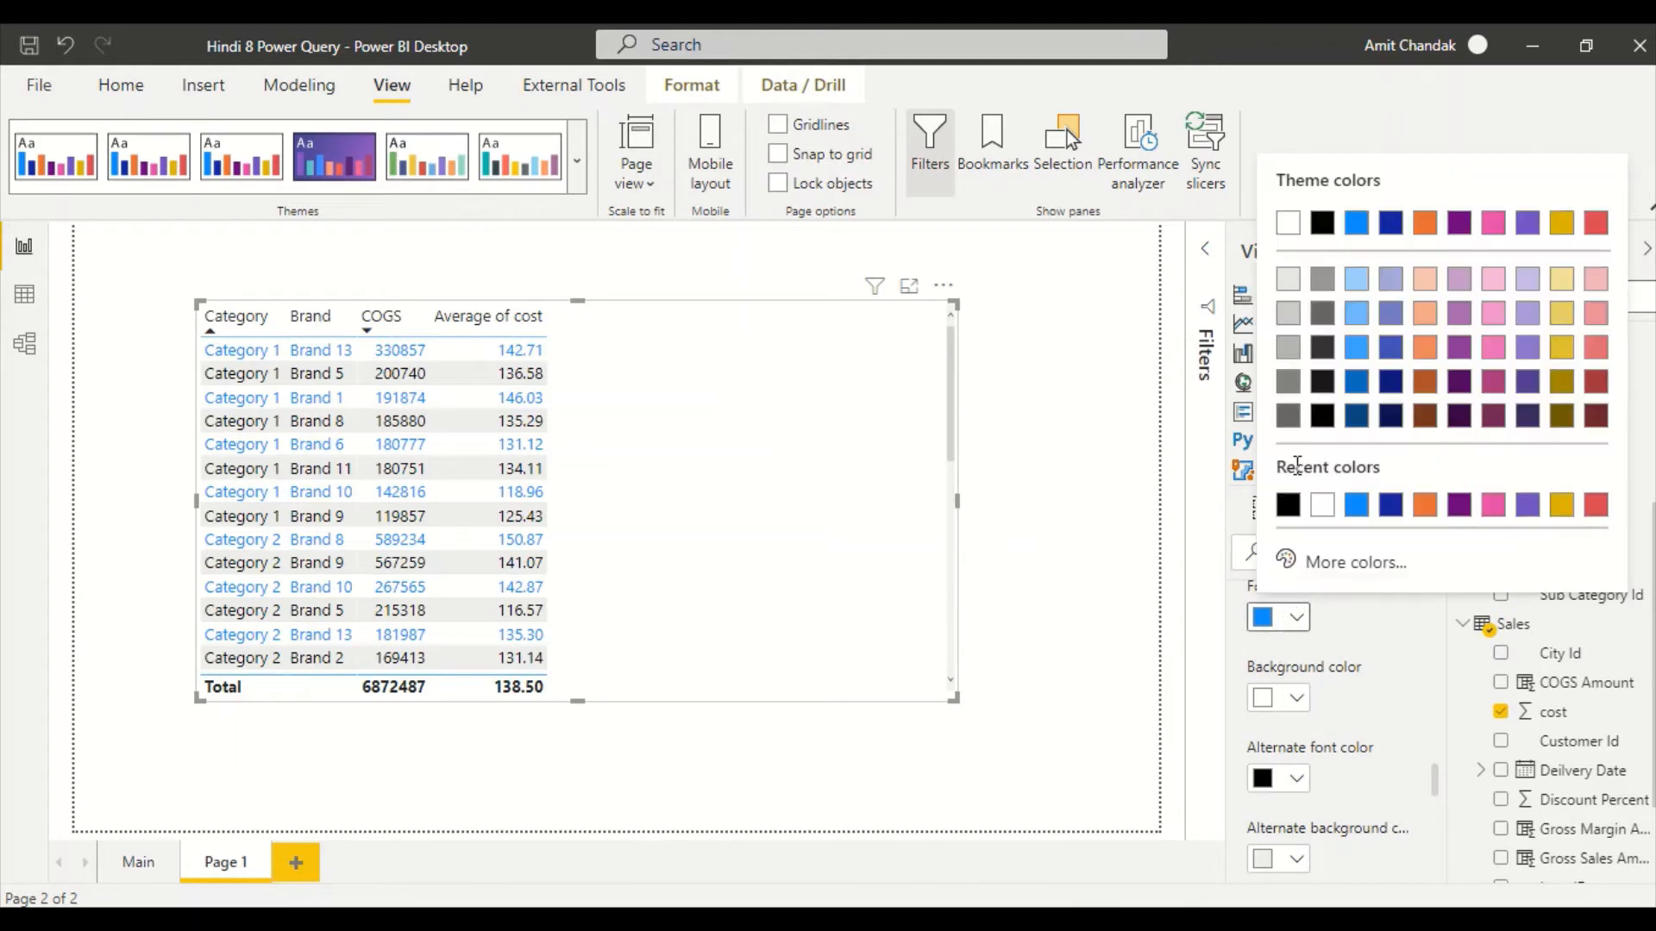
pyautogui.click(1326, 506)
pyautogui.scroll(-3, 1414, 717)
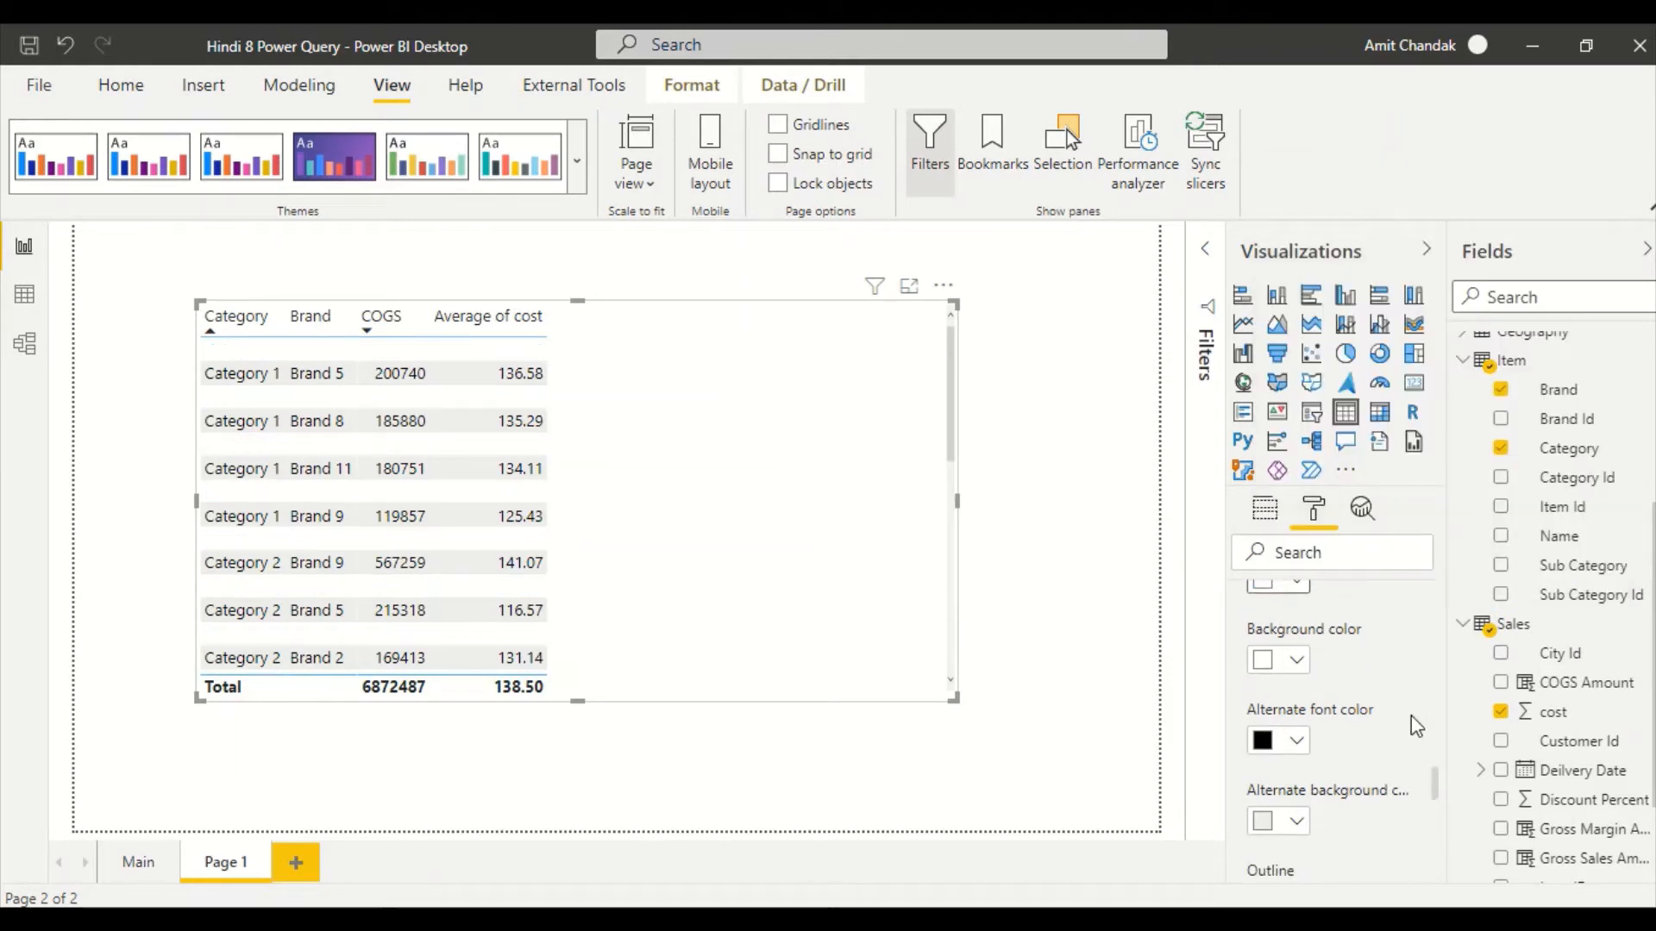
pyautogui.scroll(3, 1394, 706)
pyautogui.click(1293, 621)
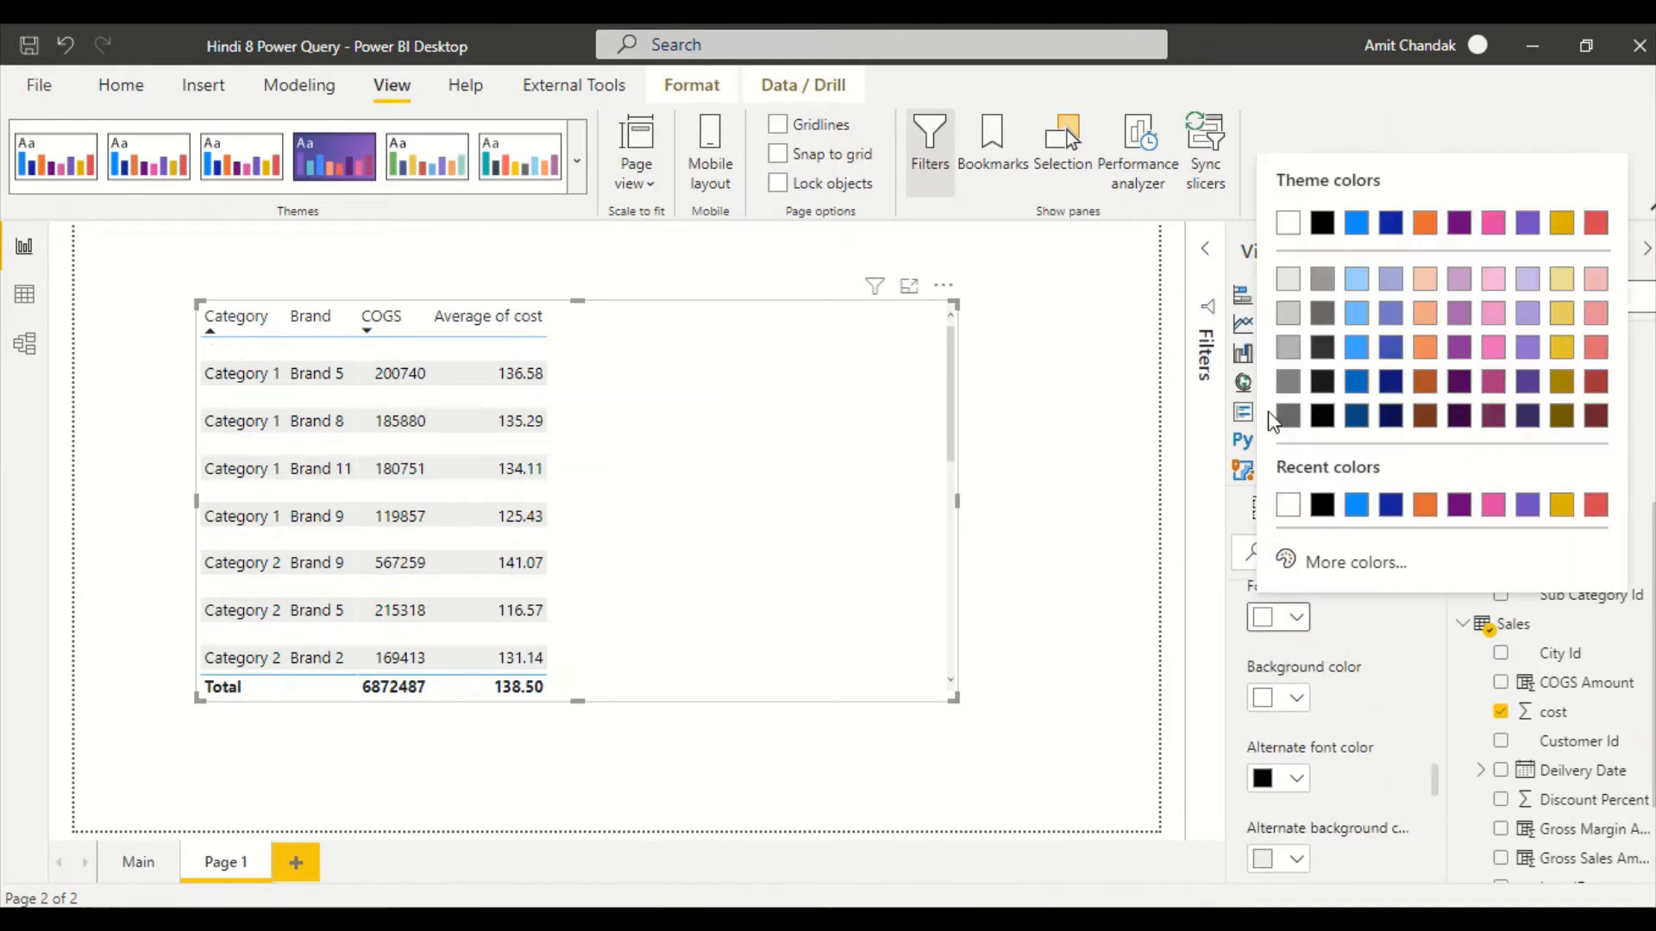
pyautogui.click(1322, 509)
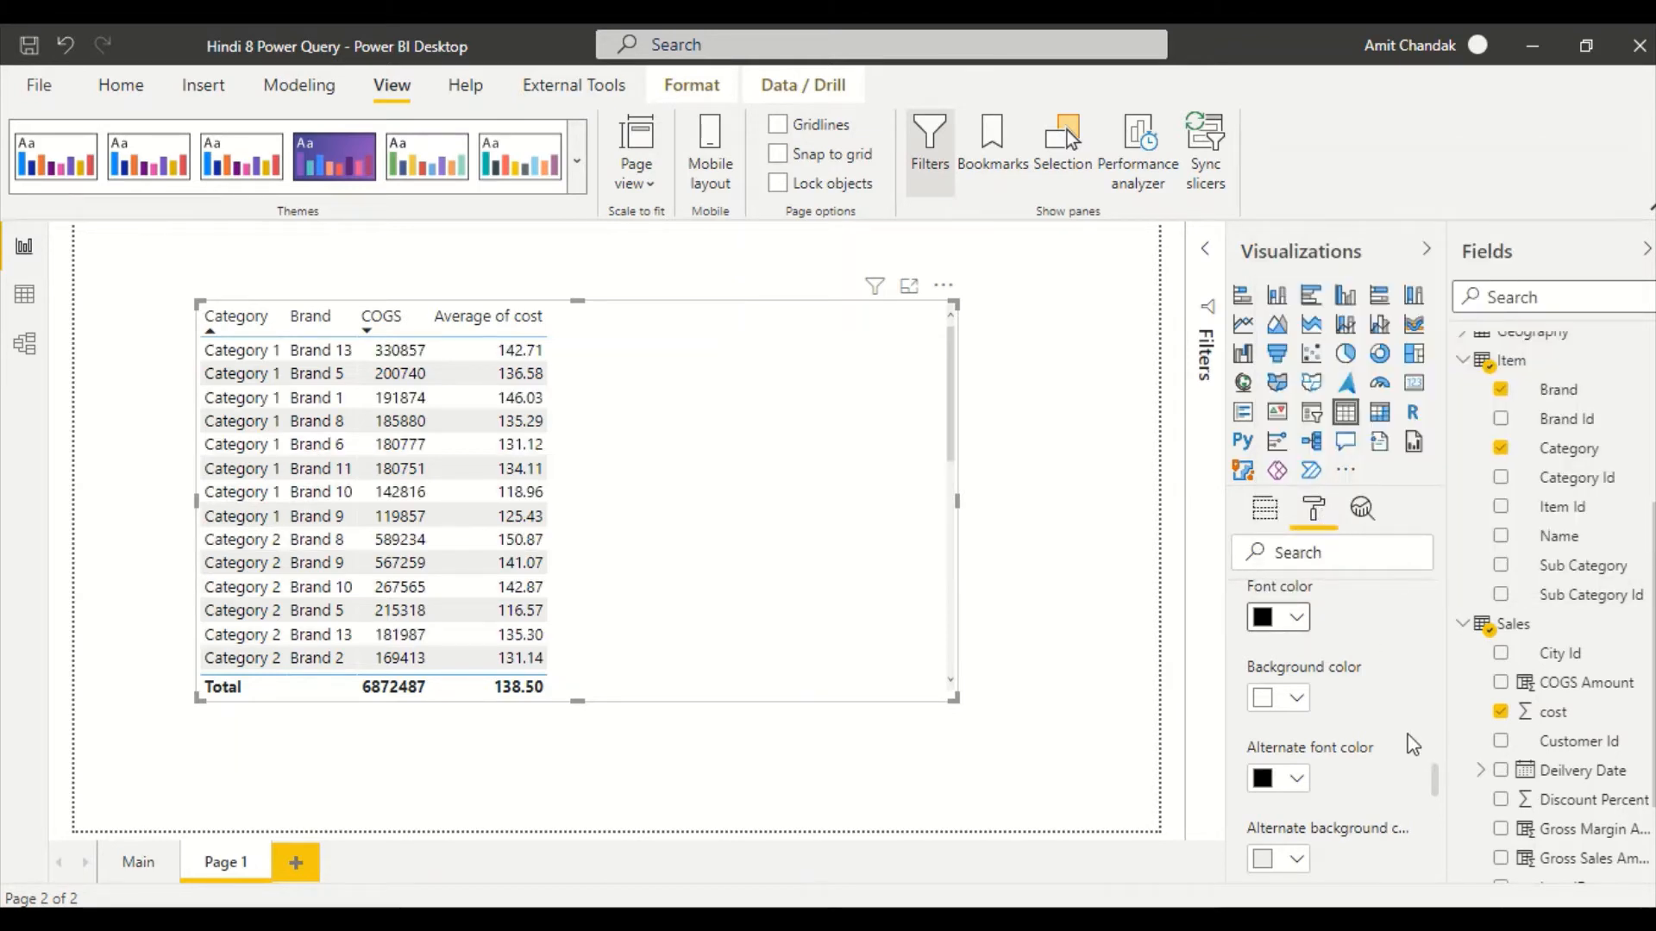
# Switch the URL icon option of the table's values on for comparison and back off
pyautogui.scroll(-3, 1388, 716)
pyautogui.scroll(-3, 1380, 703)
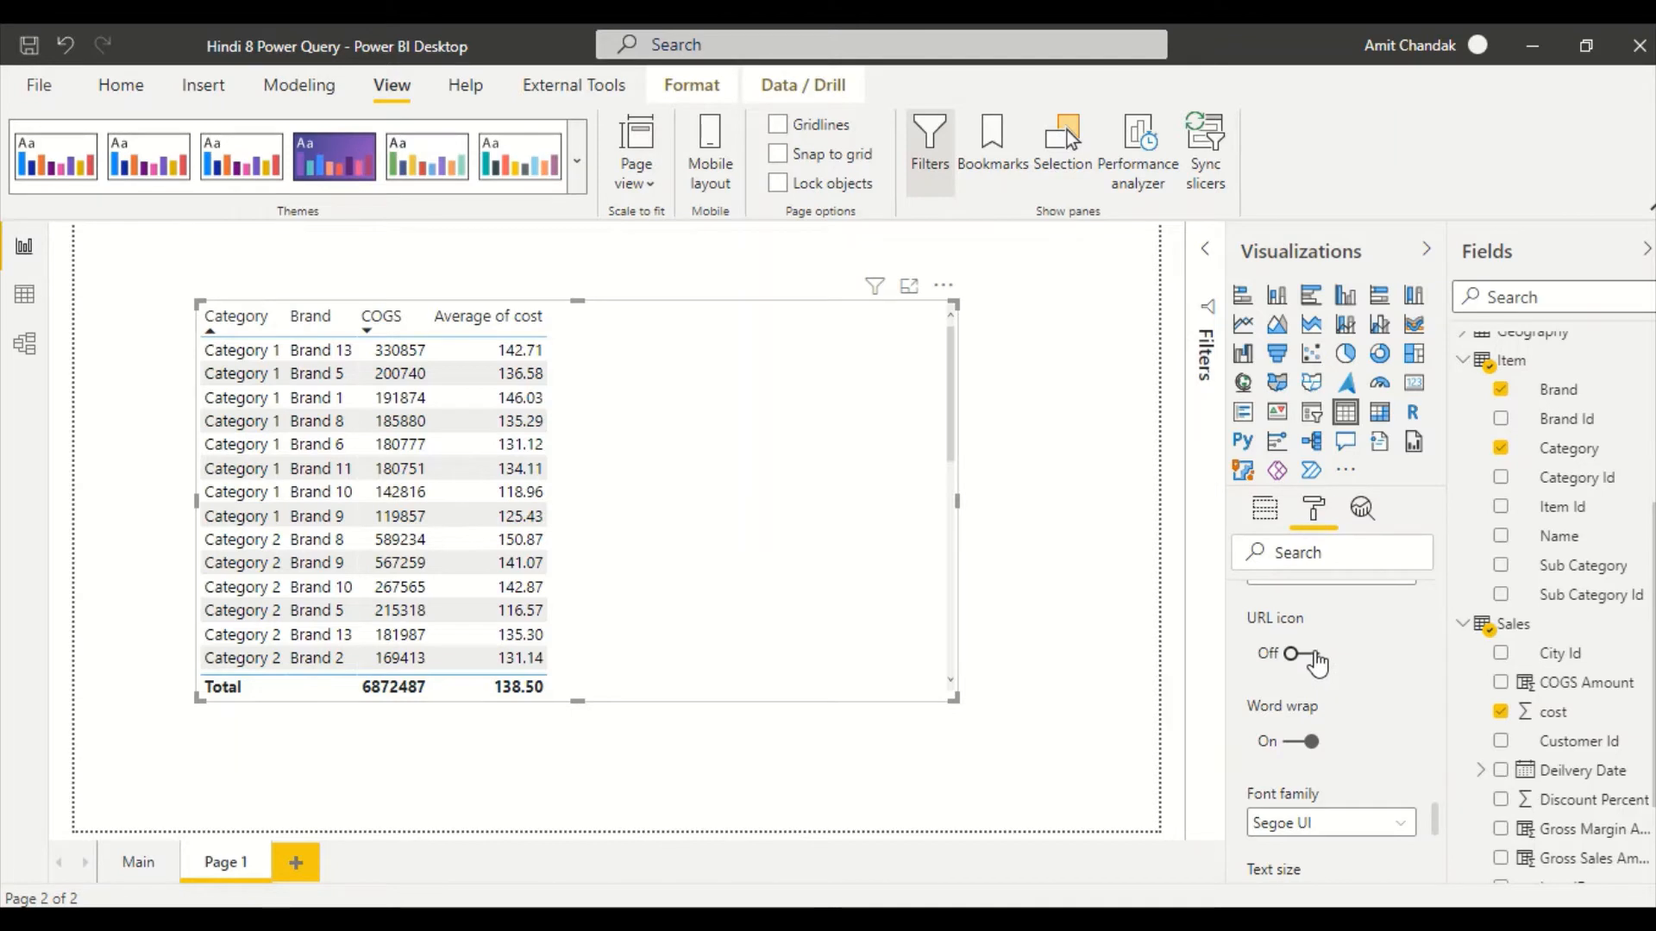
pyautogui.click(1316, 660)
pyautogui.click(1316, 660)
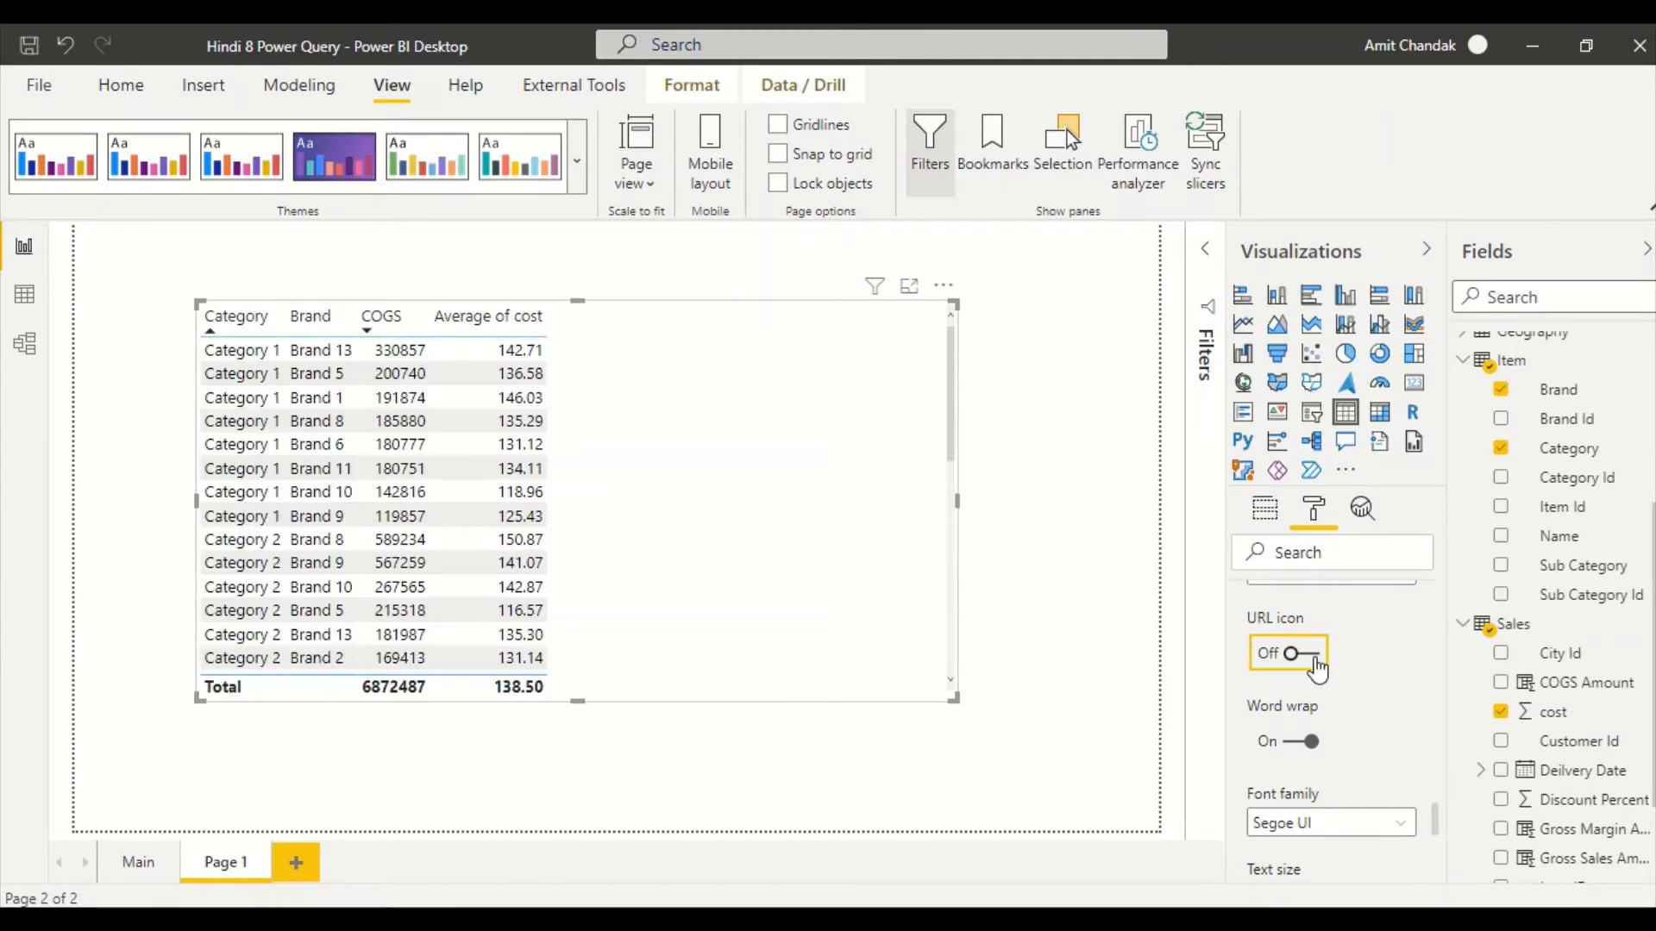
pyautogui.click(1314, 662)
pyautogui.click(1314, 662)
# Turn the table's totals off for comparison and switch them back on
pyautogui.scroll(-2, 1350, 706)
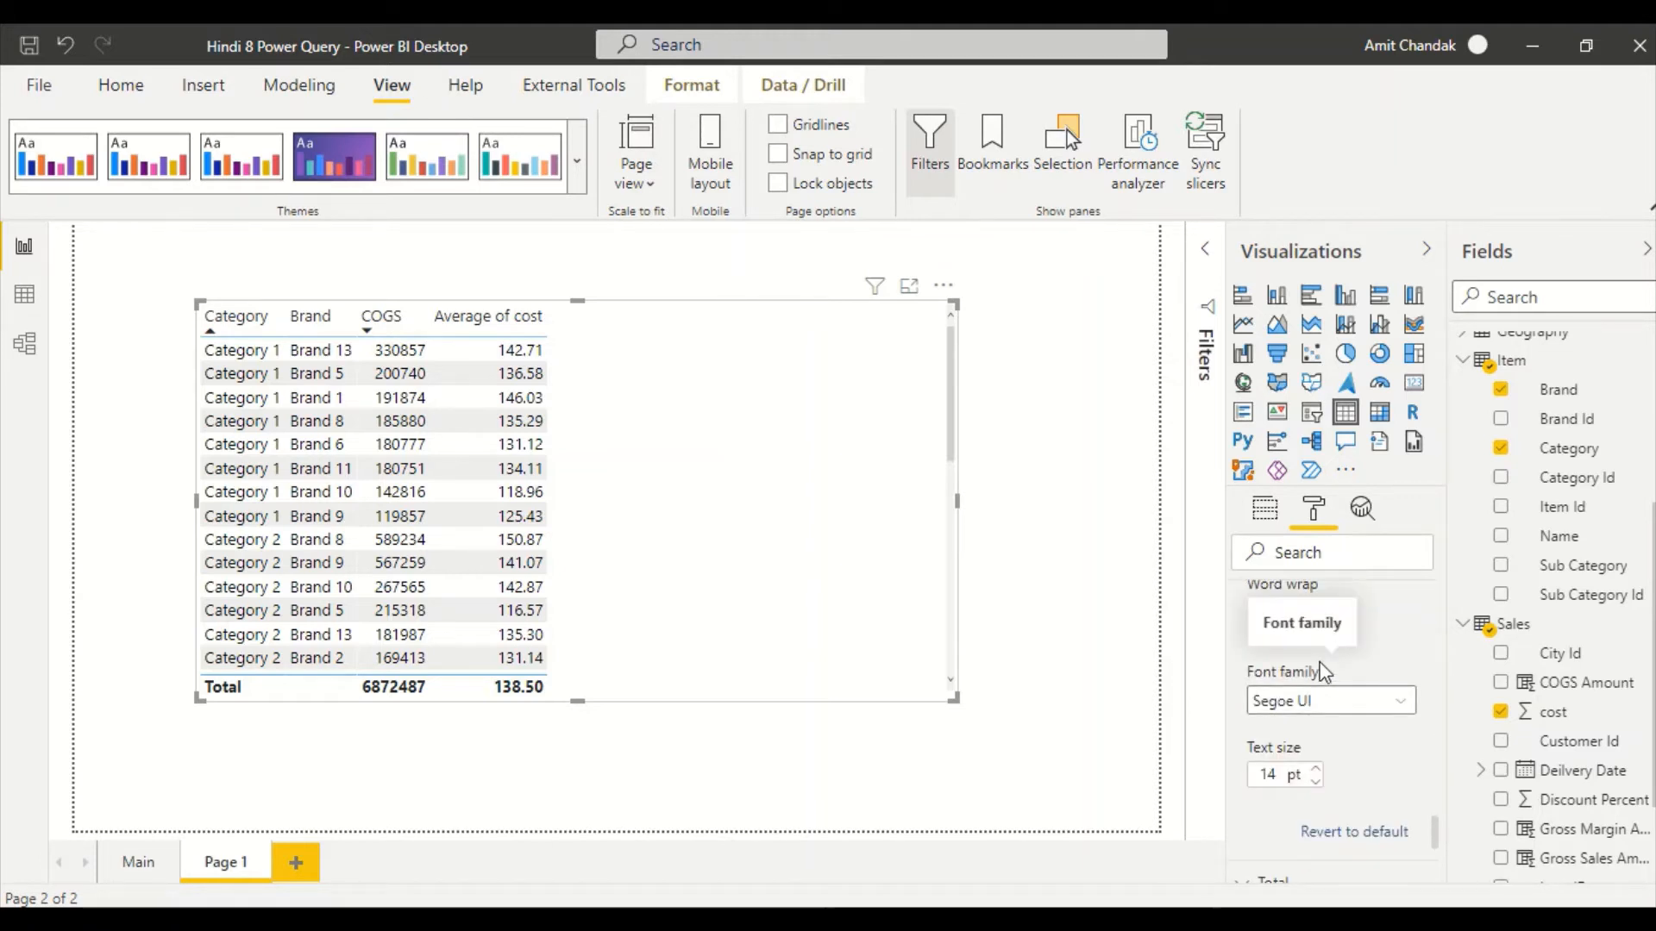
pyautogui.scroll(-2, 1324, 673)
pyautogui.scroll(-2, 1321, 666)
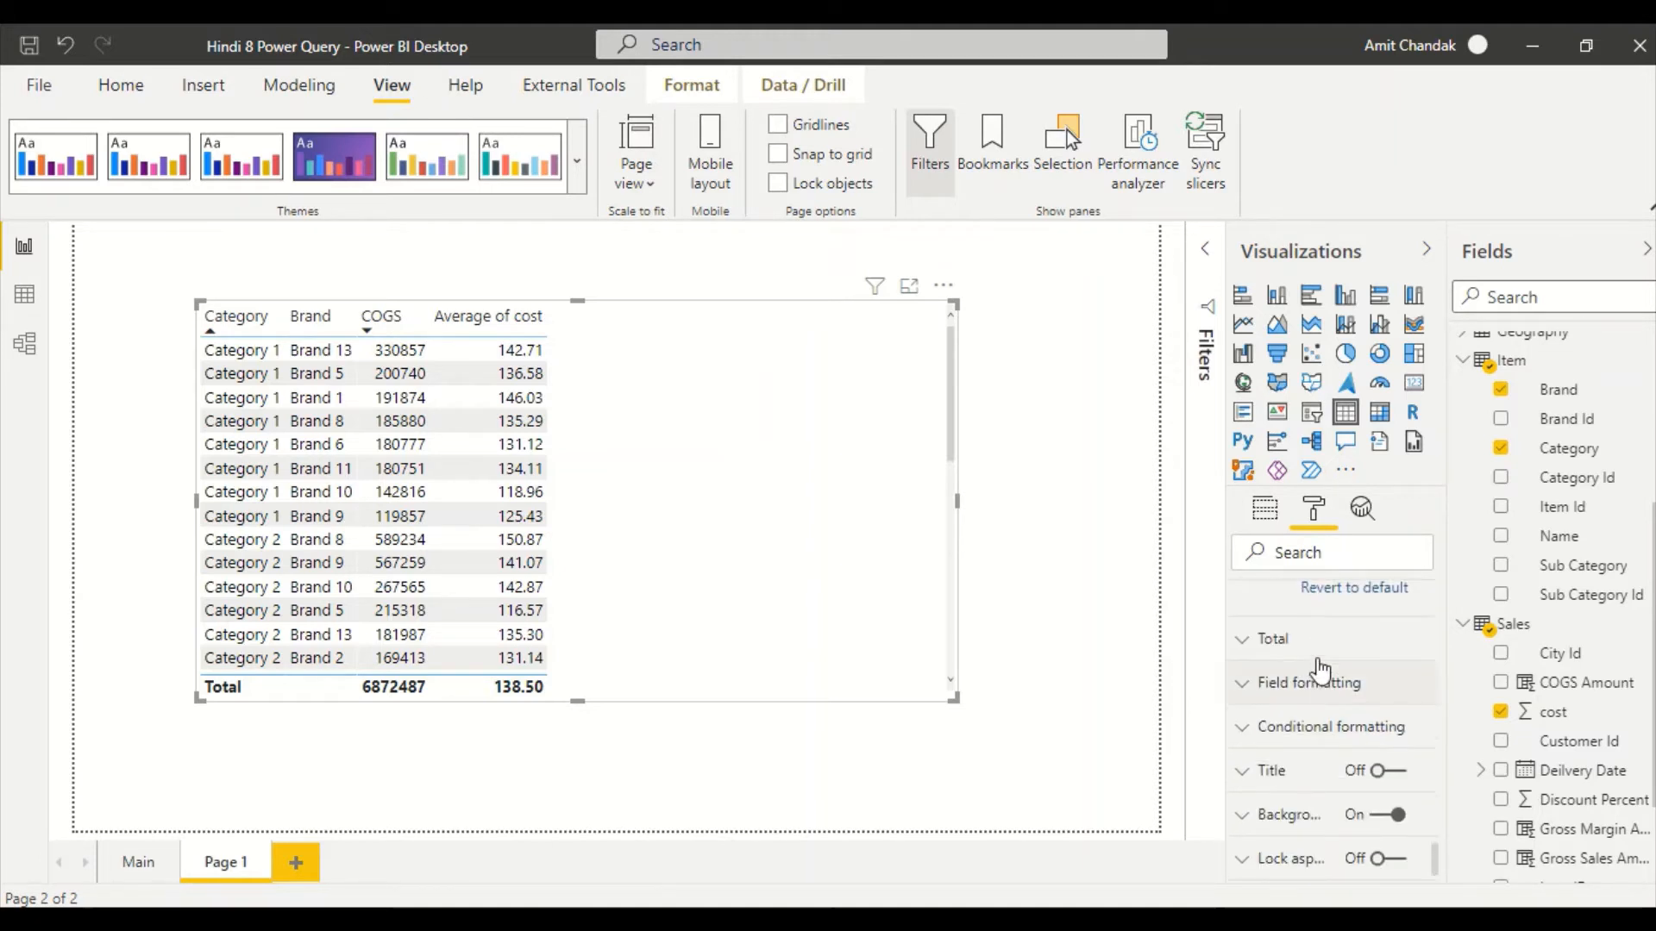
pyautogui.click(1315, 638)
pyautogui.scroll(-2, 1320, 667)
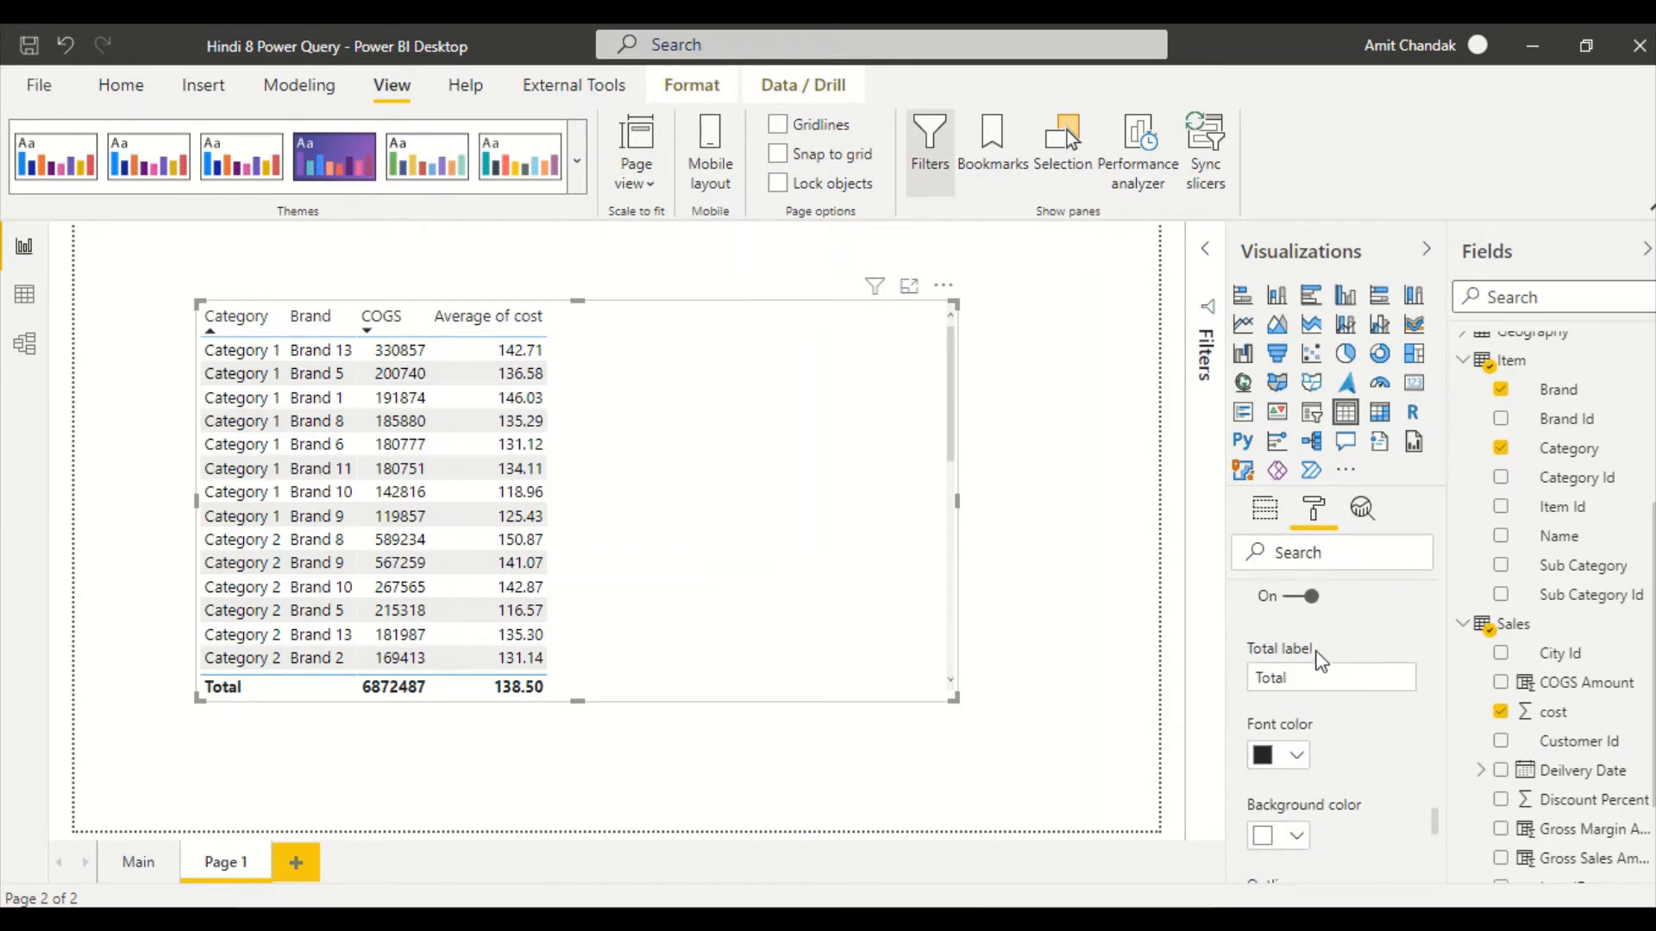
pyautogui.click(1305, 600)
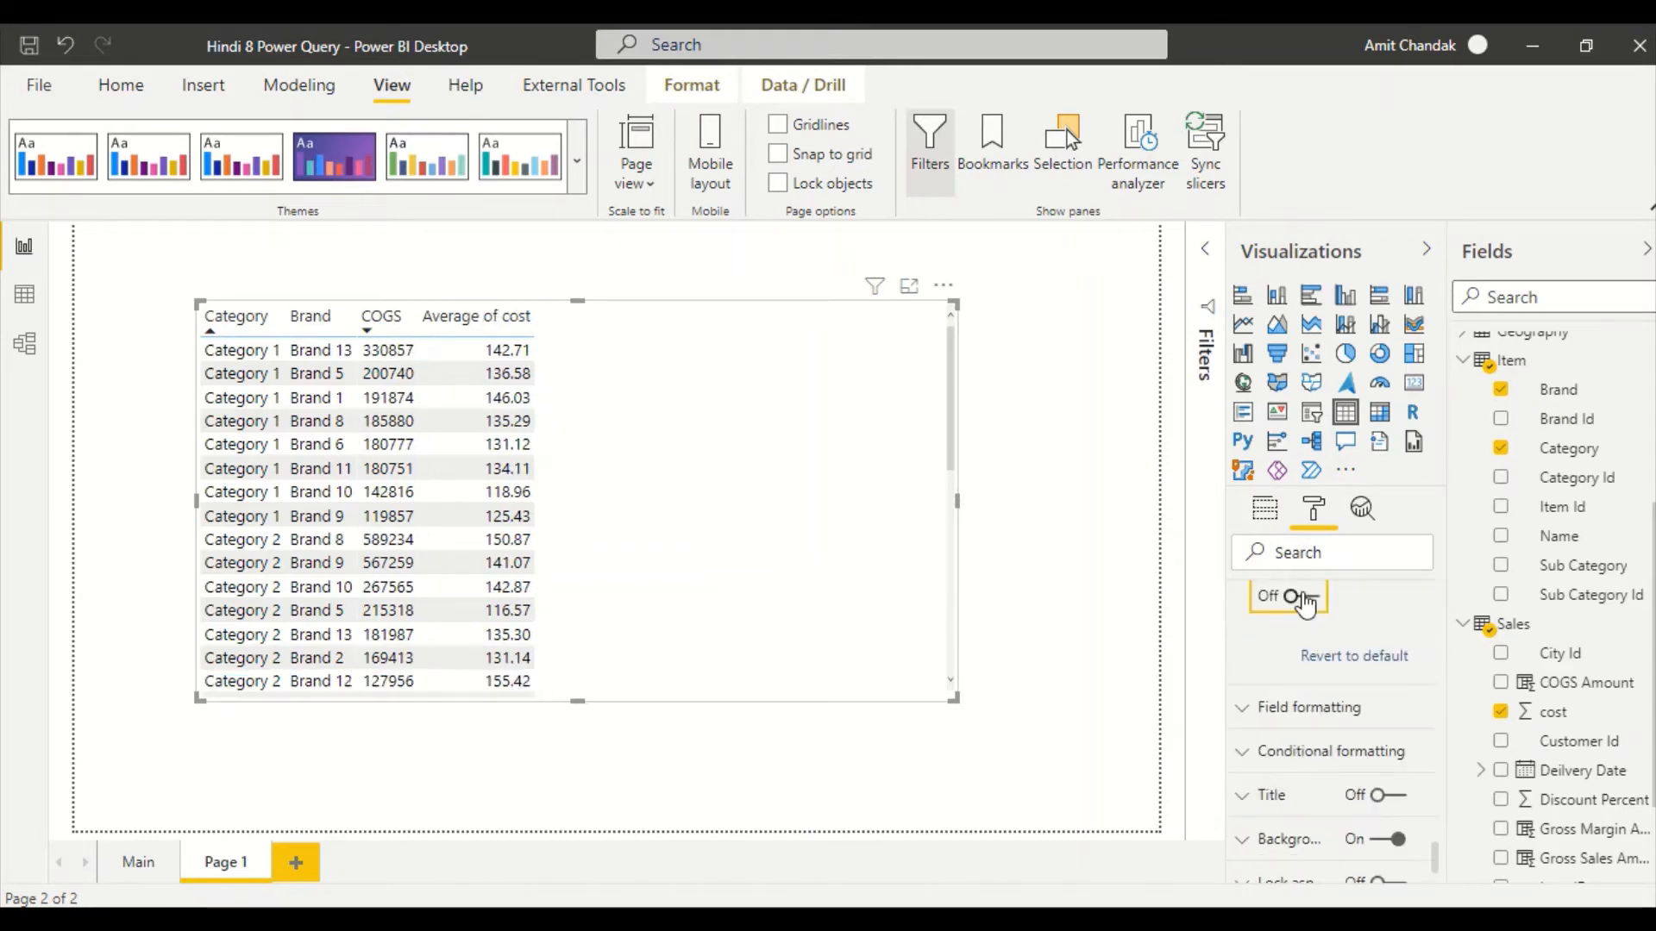
pyautogui.click(1304, 597)
# Look through the total row's label, font color, background color, outline, font family and text size settings
pyautogui.scroll(-4, 1327, 650)
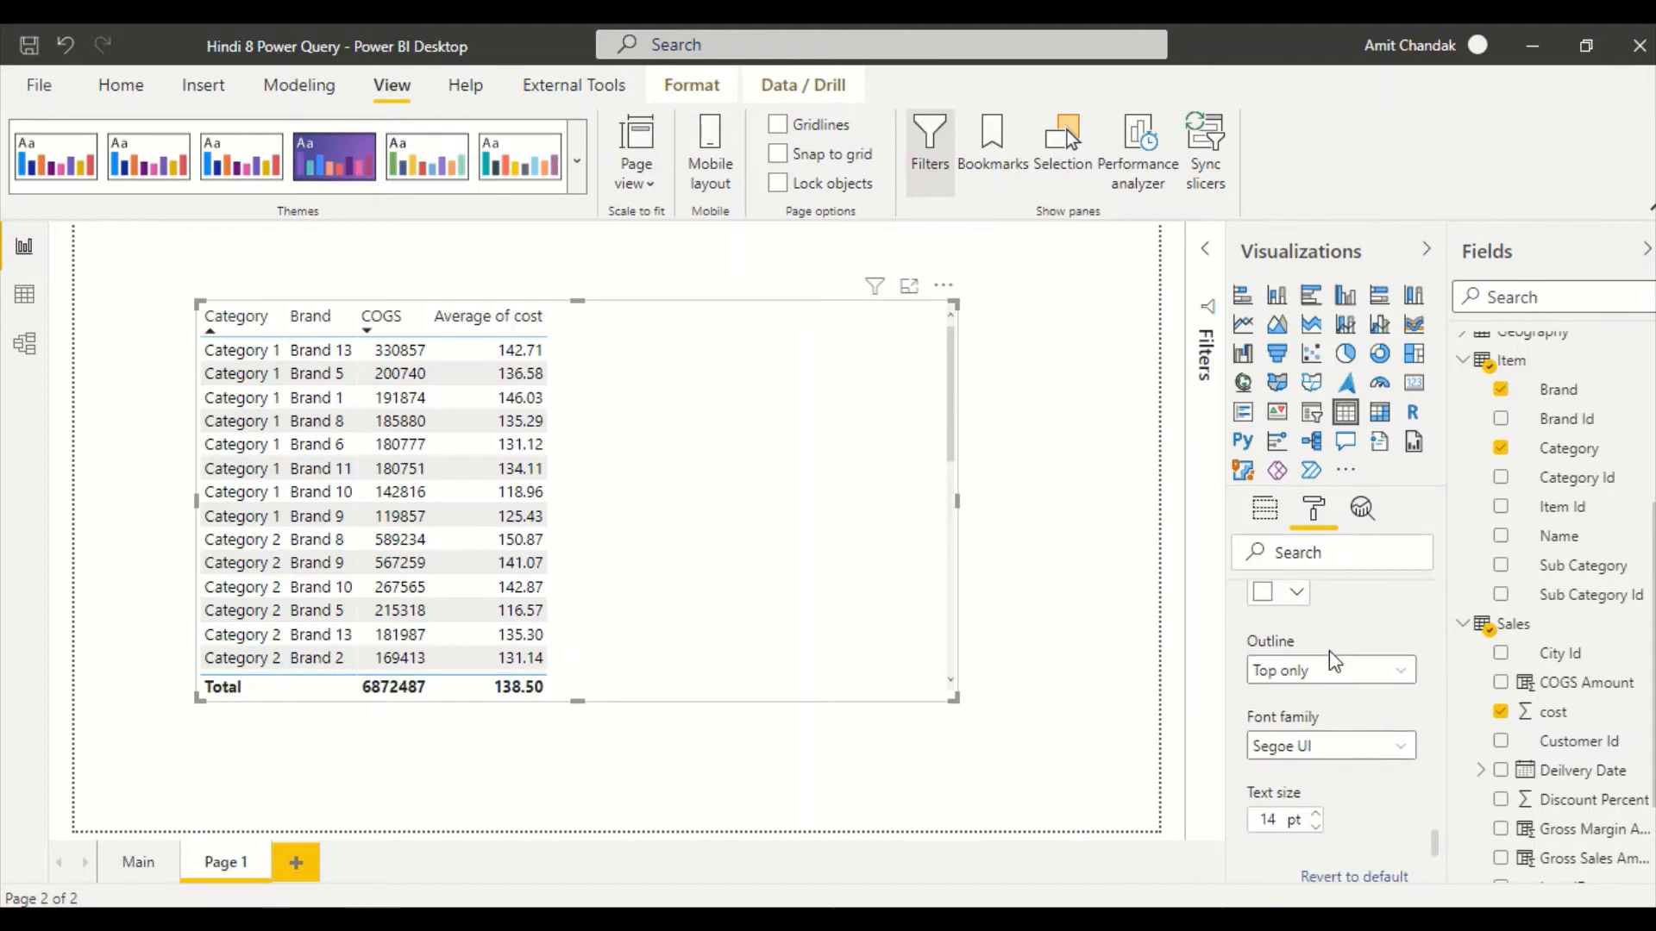
pyautogui.scroll(-1, 1328, 651)
pyautogui.scroll(1, 1328, 650)
pyautogui.scroll(2, 1340, 672)
pyautogui.scroll(2, 1323, 646)
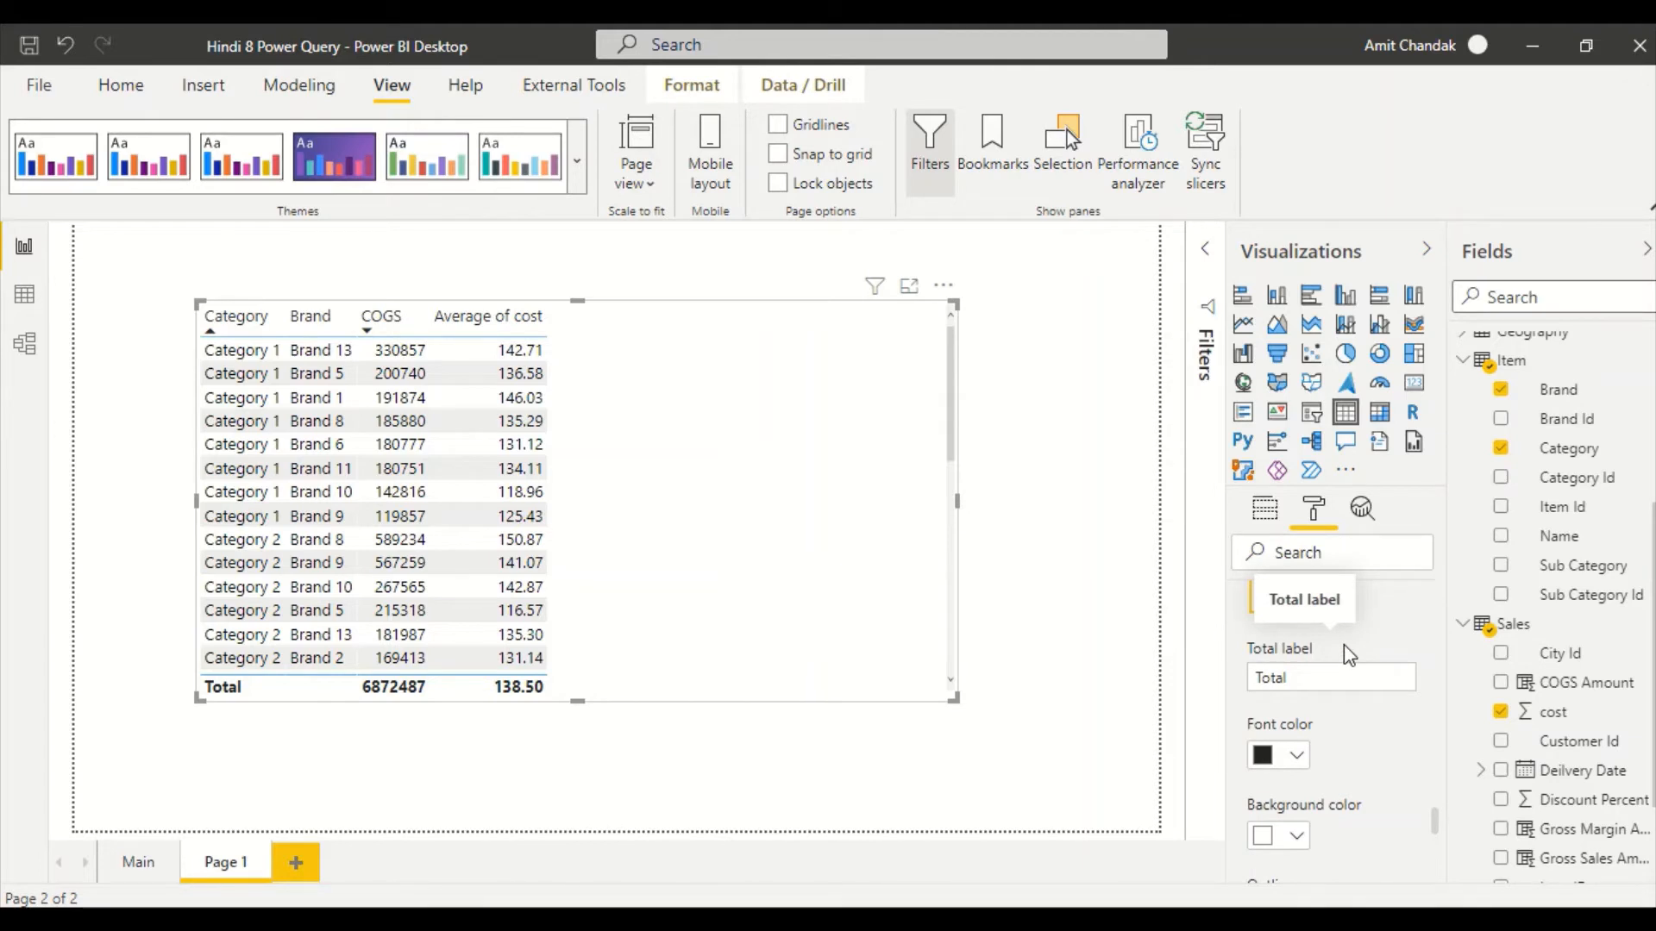
pyautogui.scroll(-5, 1344, 645)
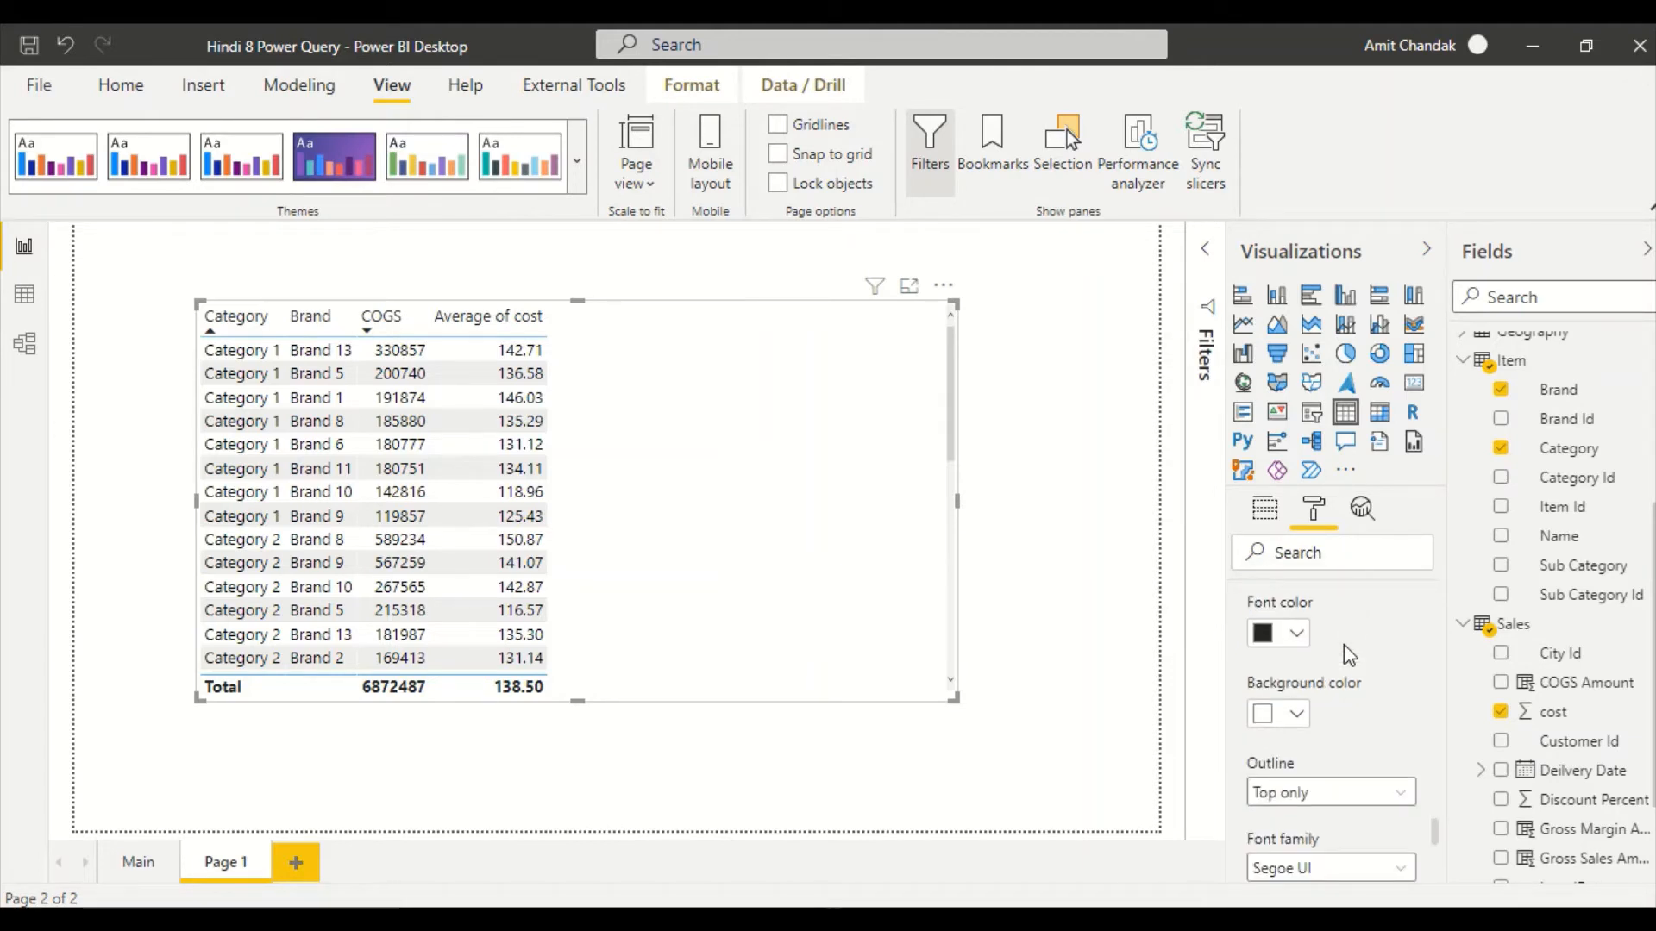
pyautogui.scroll(2, 1343, 644)
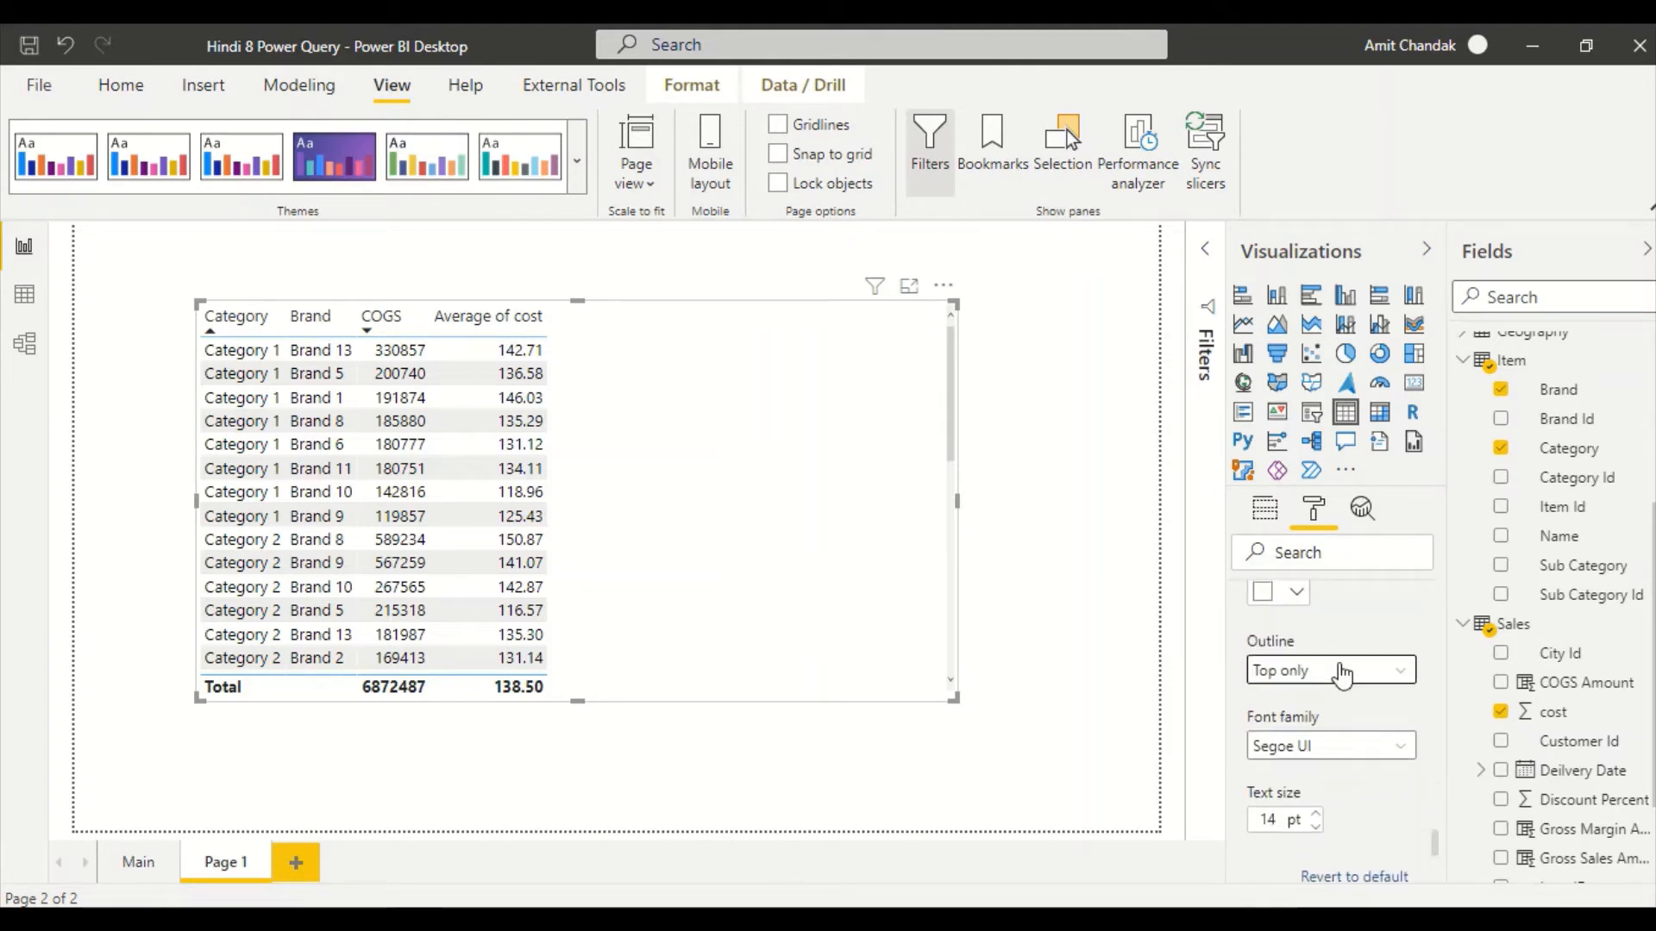
pyautogui.click(1347, 671)
pyautogui.click(1342, 634)
pyautogui.scroll(3, 1344, 643)
pyautogui.scroll(2, 1345, 647)
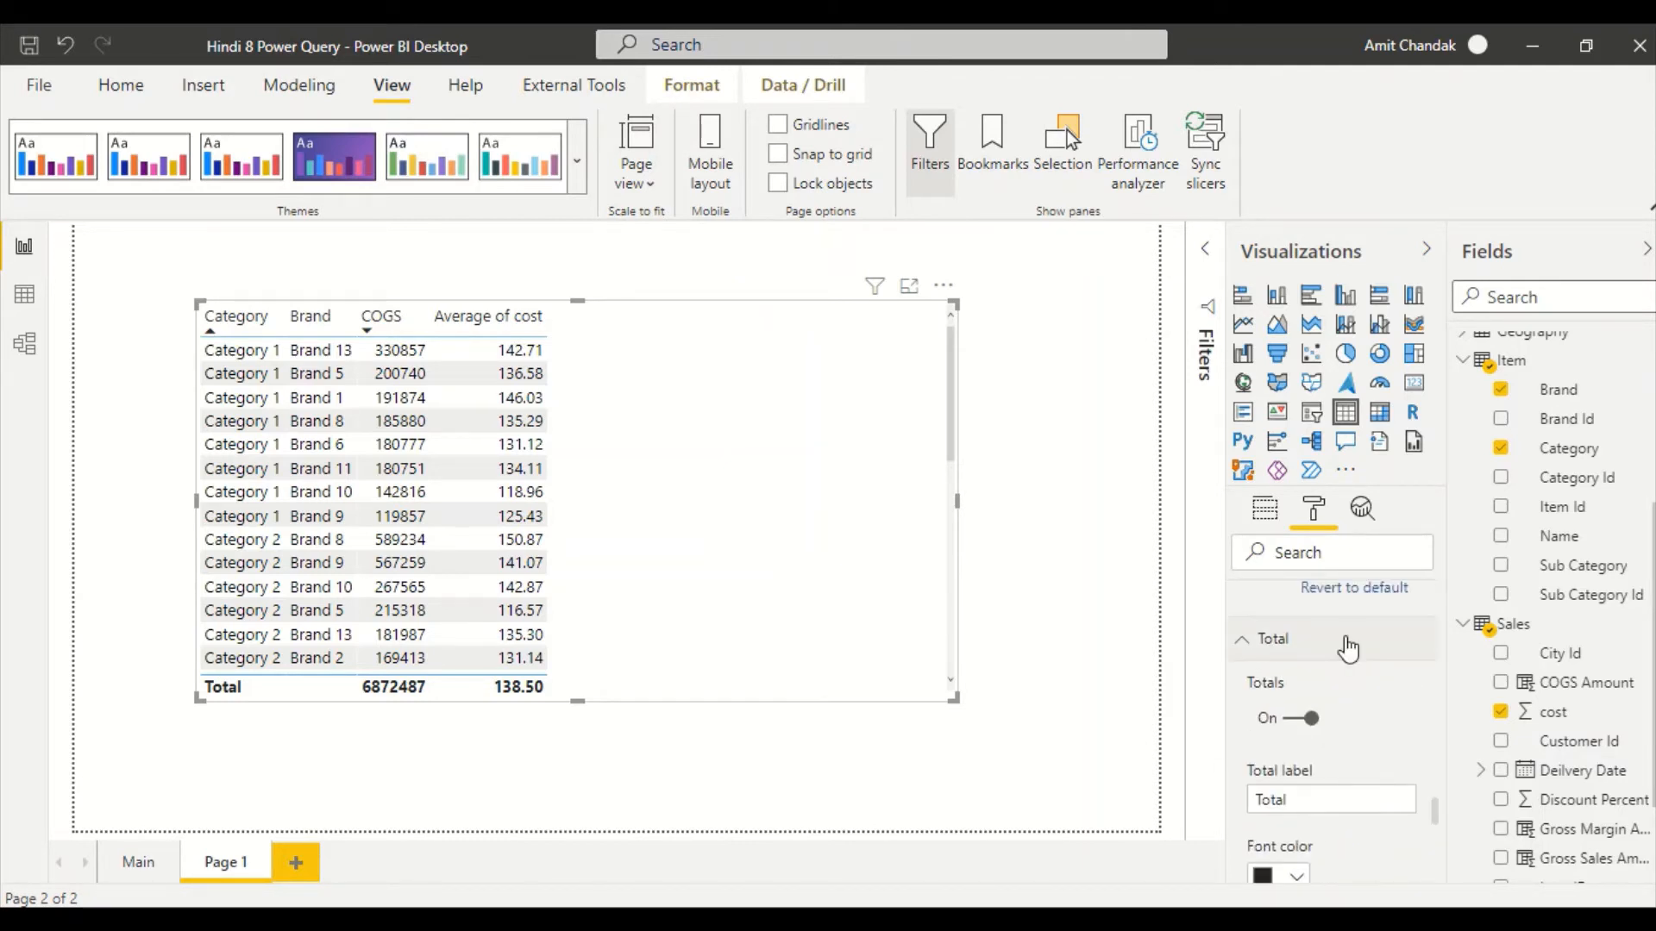
pyautogui.scroll(-2, 1345, 672)
pyautogui.scroll(-3, 1345, 669)
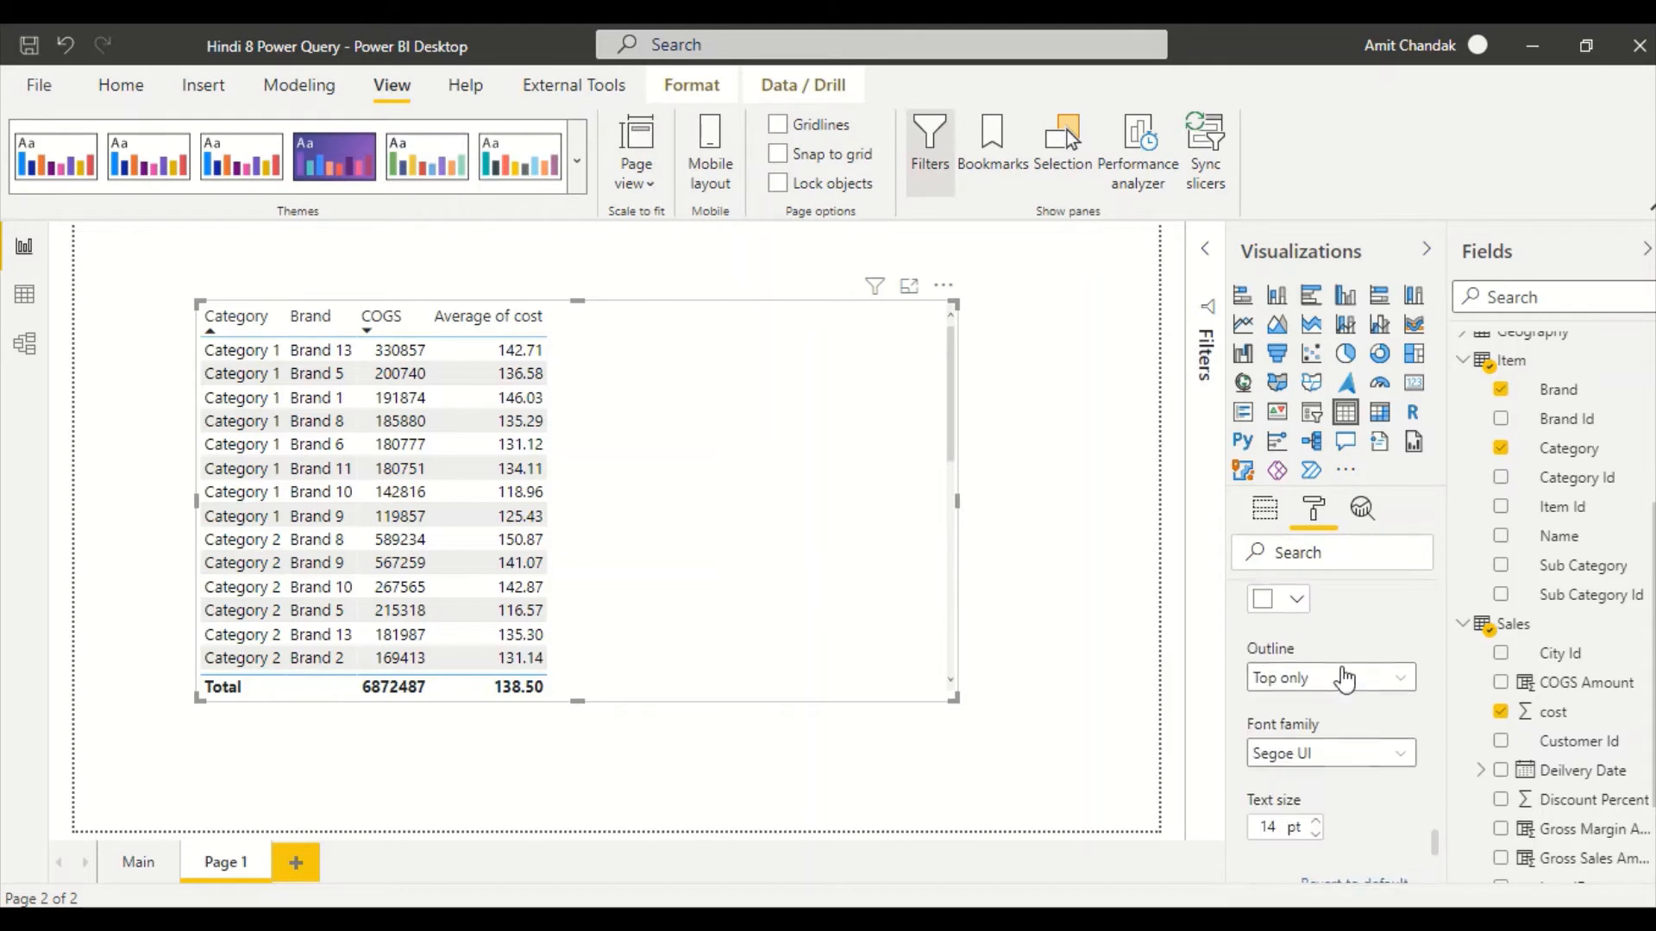
pyautogui.scroll(-2, 1342, 687)
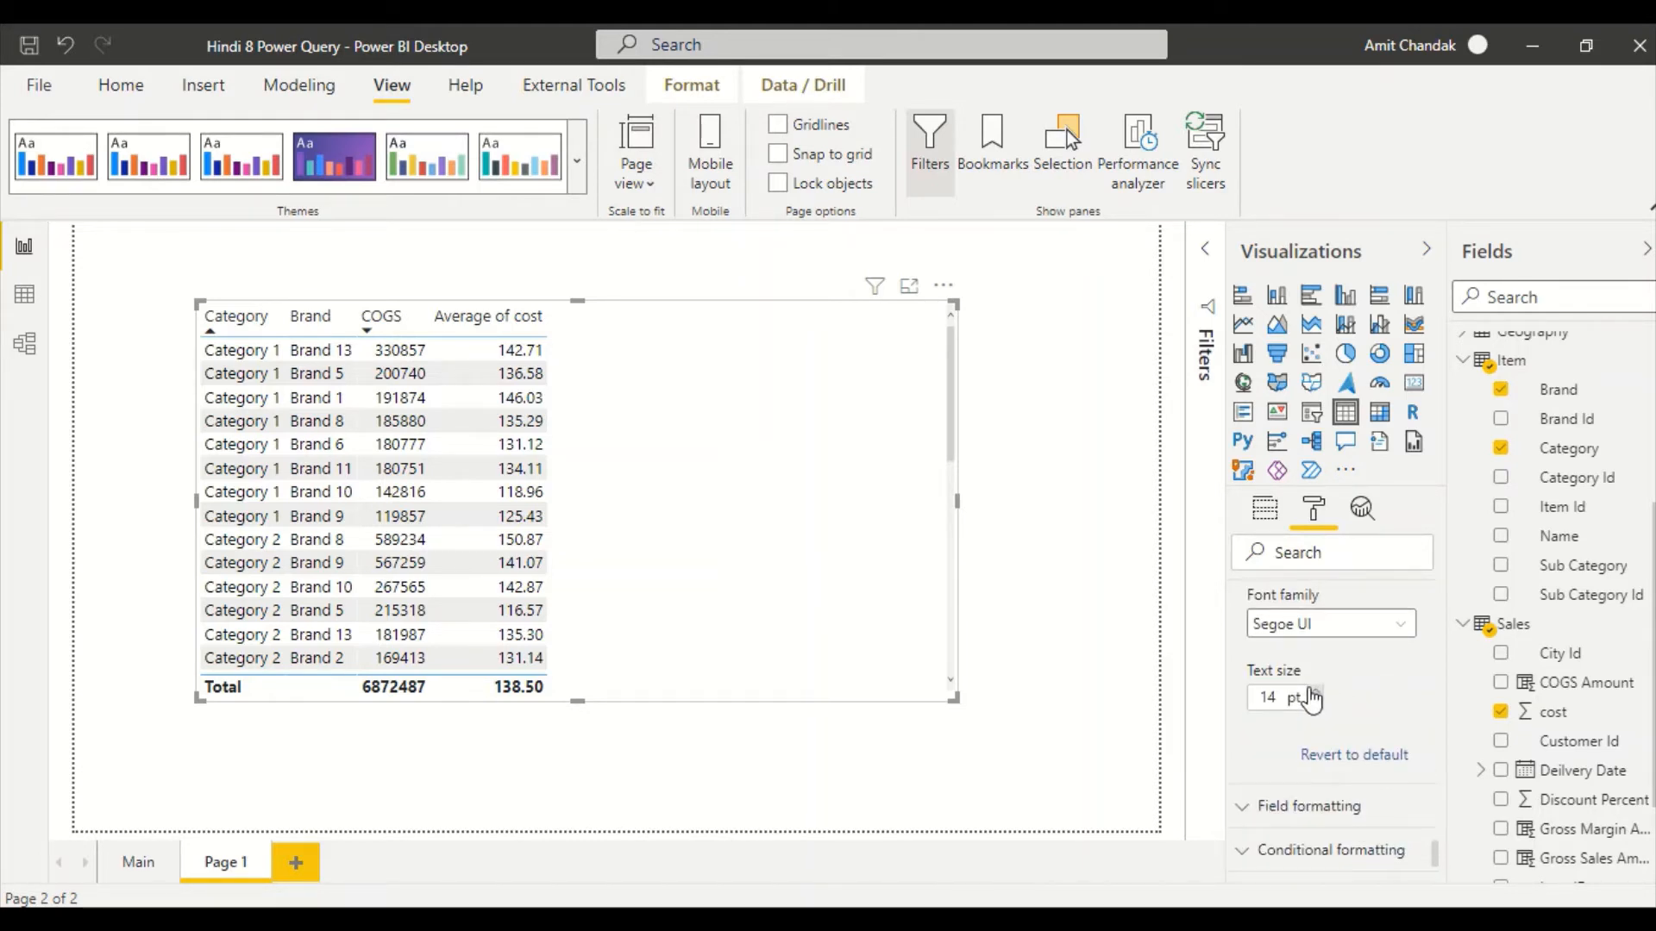
# Examine the field formatting settings for Category, including colors, alignment and the apply to header, values and total options
pyautogui.scroll(-2, 1320, 700)
pyautogui.click(1324, 686)
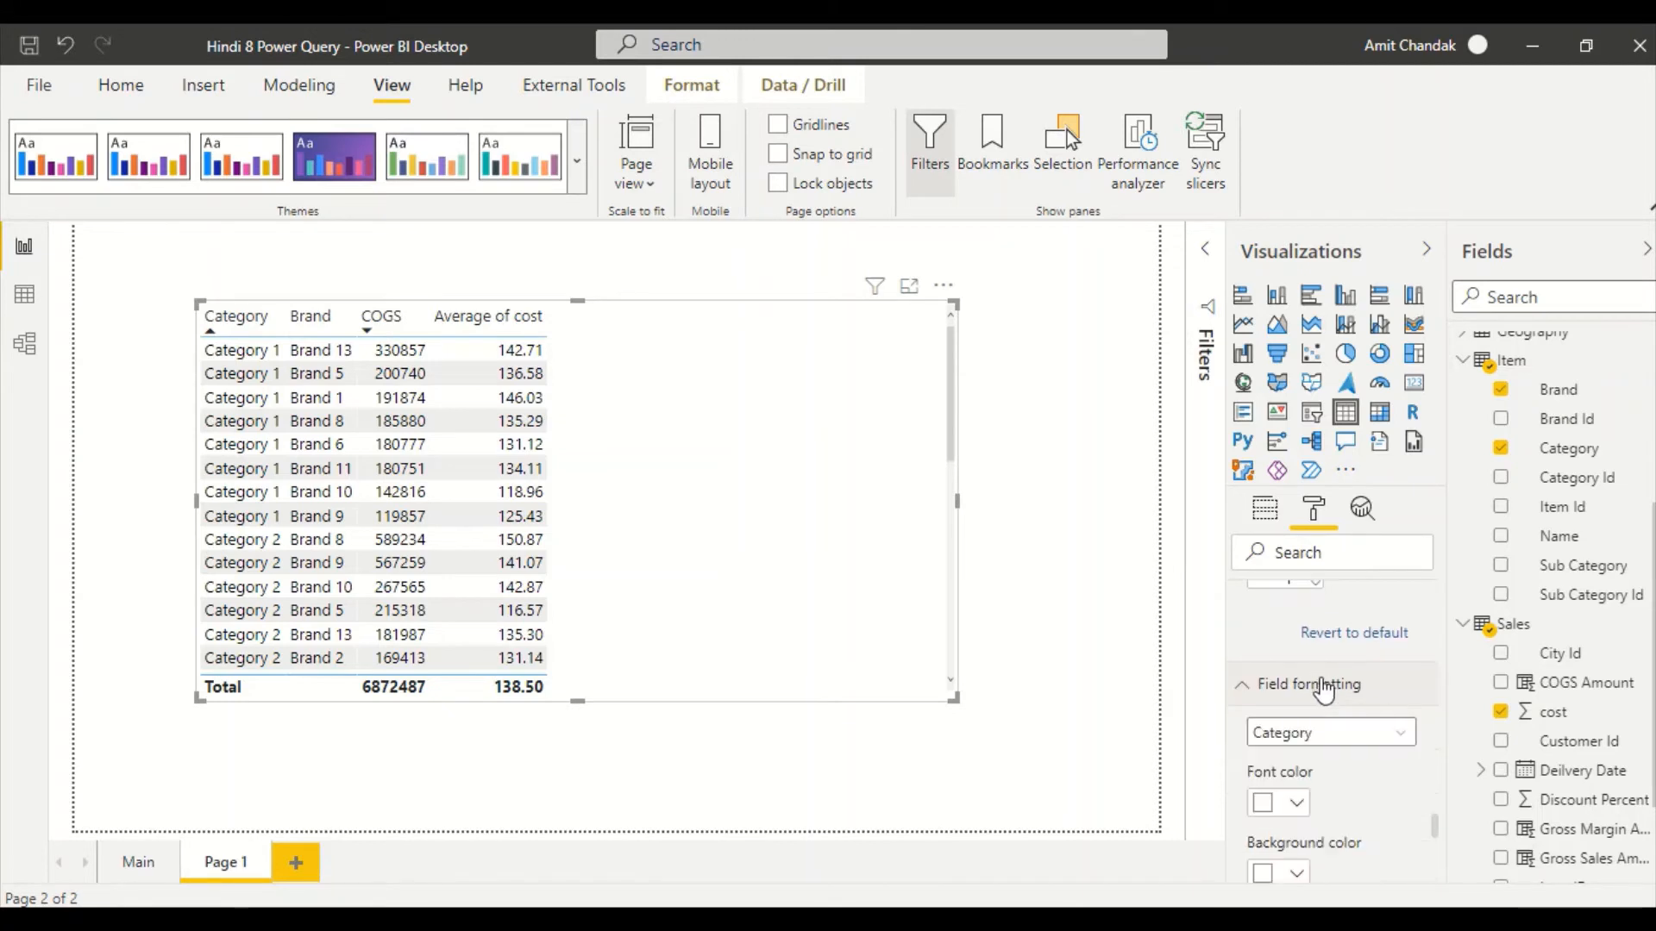
pyautogui.scroll(-2, 1321, 676)
pyautogui.scroll(-1, 1324, 656)
pyautogui.scroll(-1, 1326, 641)
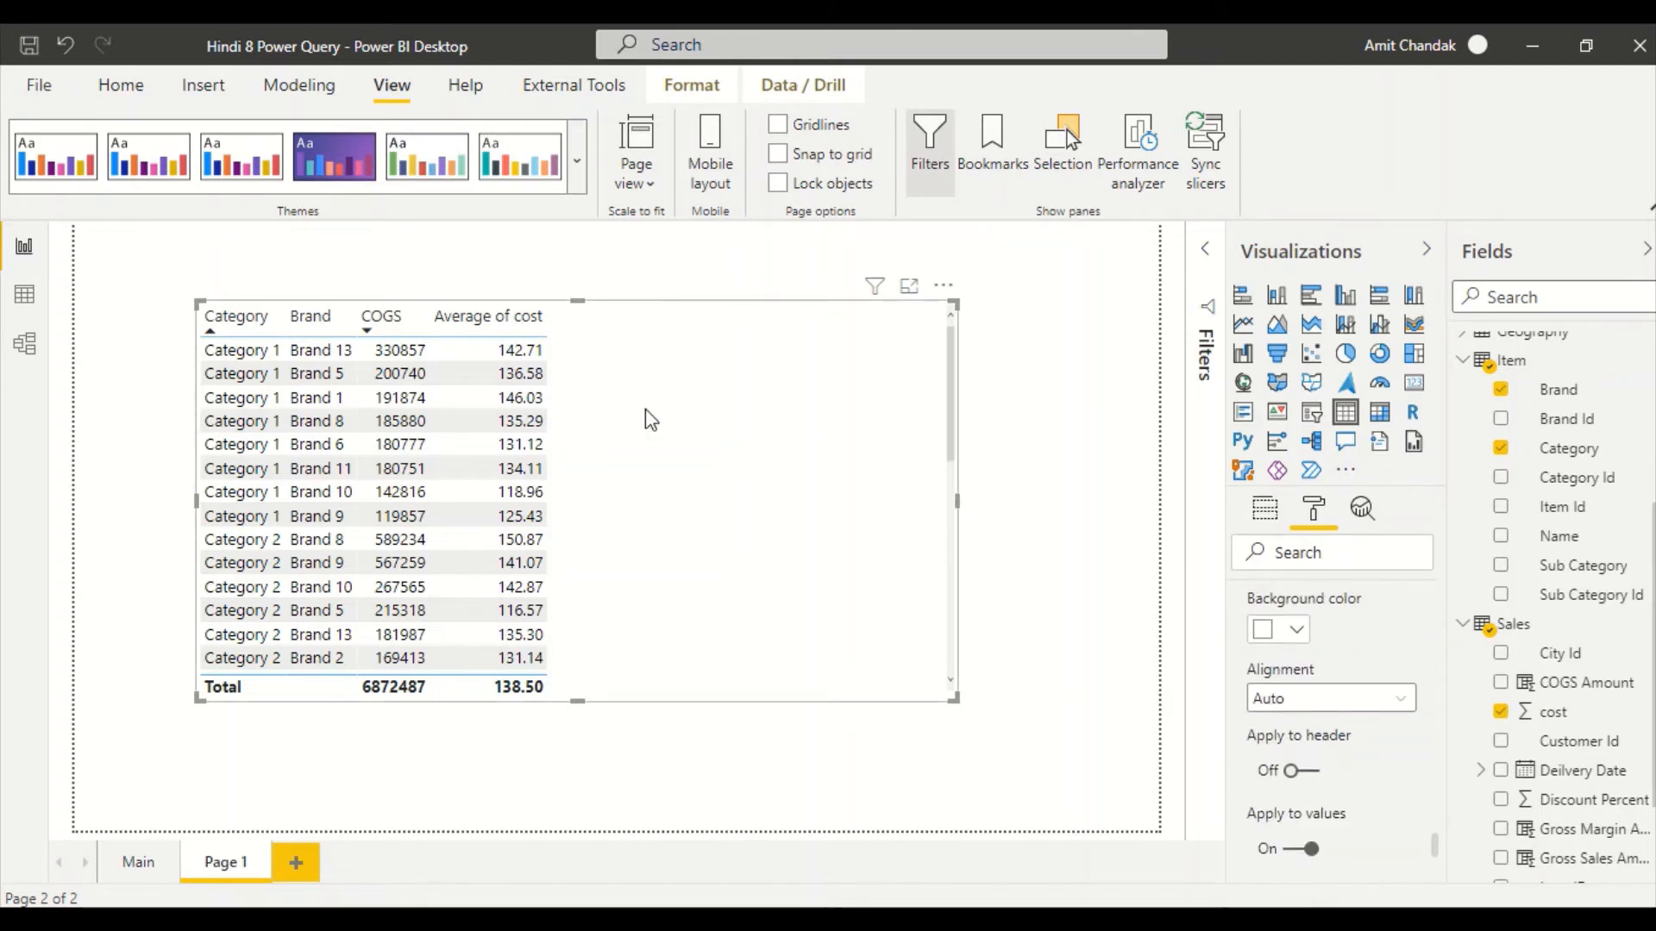
pyautogui.scroll(-2, 1457, 657)
pyautogui.scroll(-3, 1386, 673)
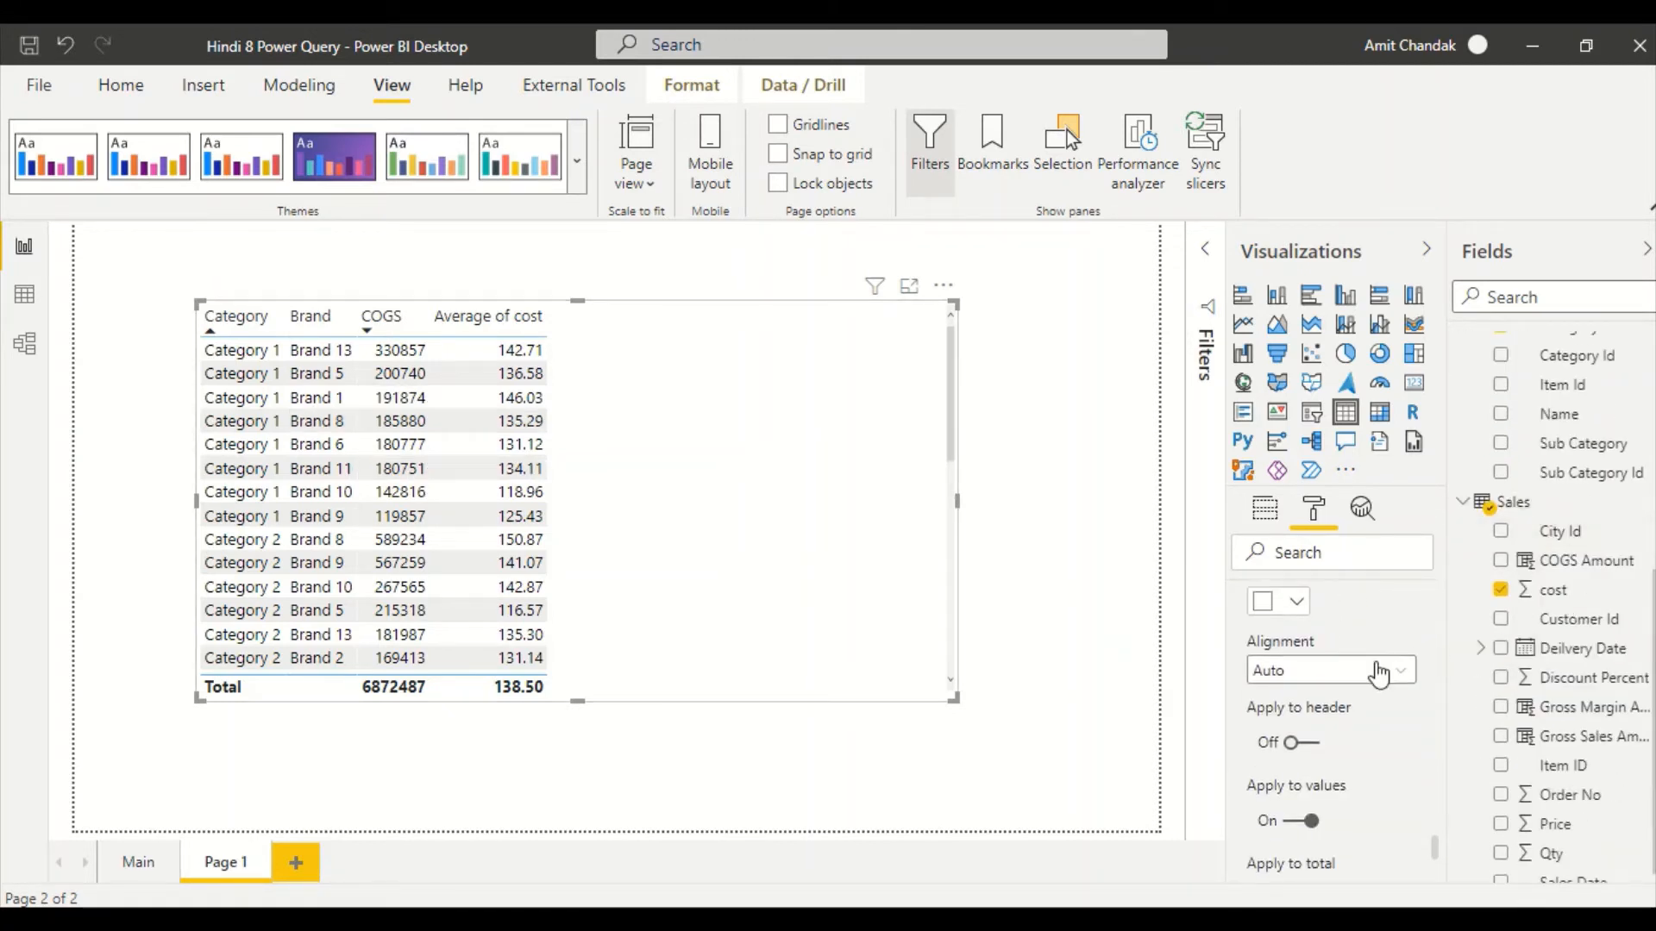
pyautogui.scroll(-1, 1381, 672)
pyautogui.scroll(3, 1366, 651)
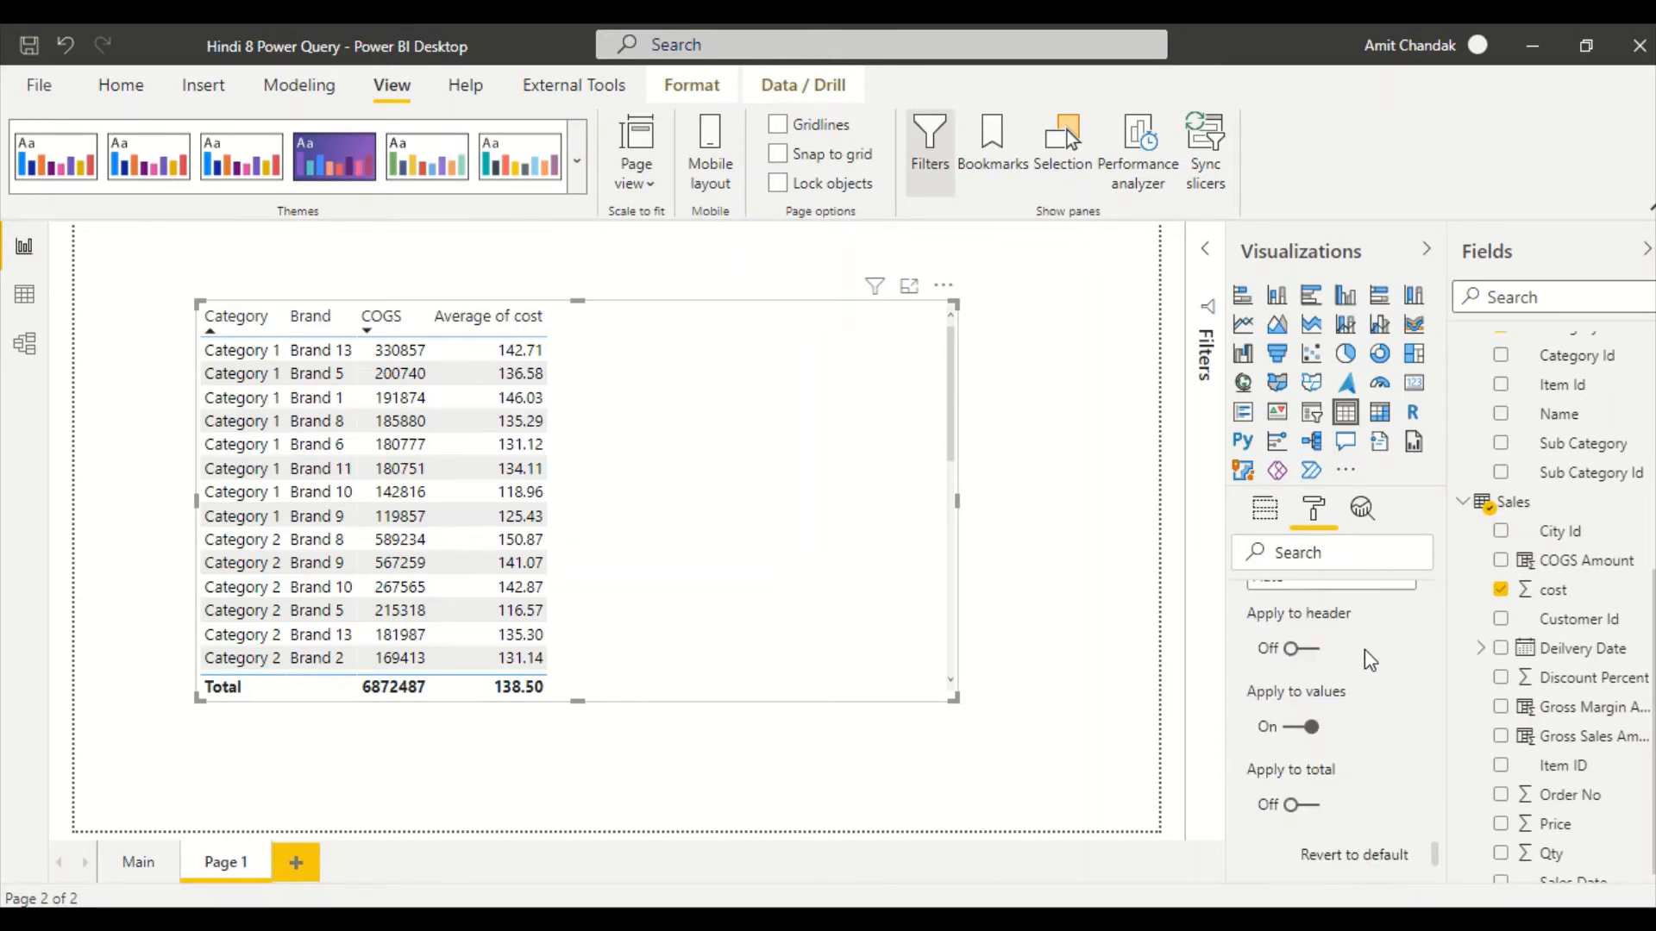
# Open the table's conditional formatting settings with Category as the chosen field
pyautogui.scroll(-4, 1365, 655)
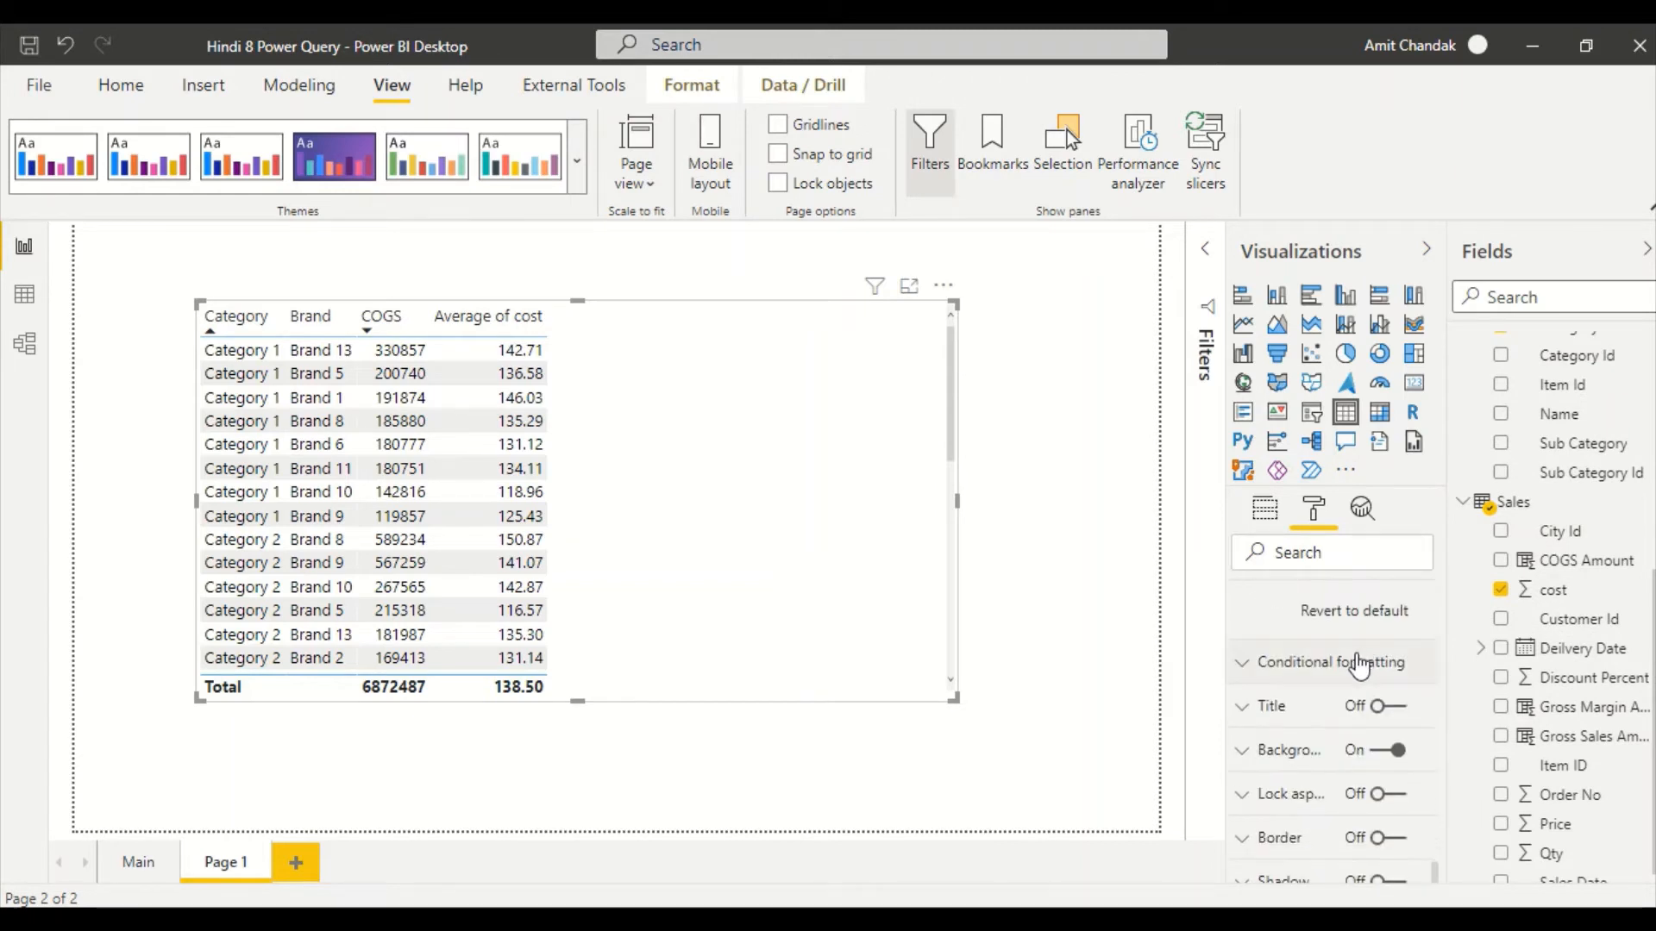
pyautogui.click(1359, 664)
pyautogui.scroll(-2, 1355, 655)
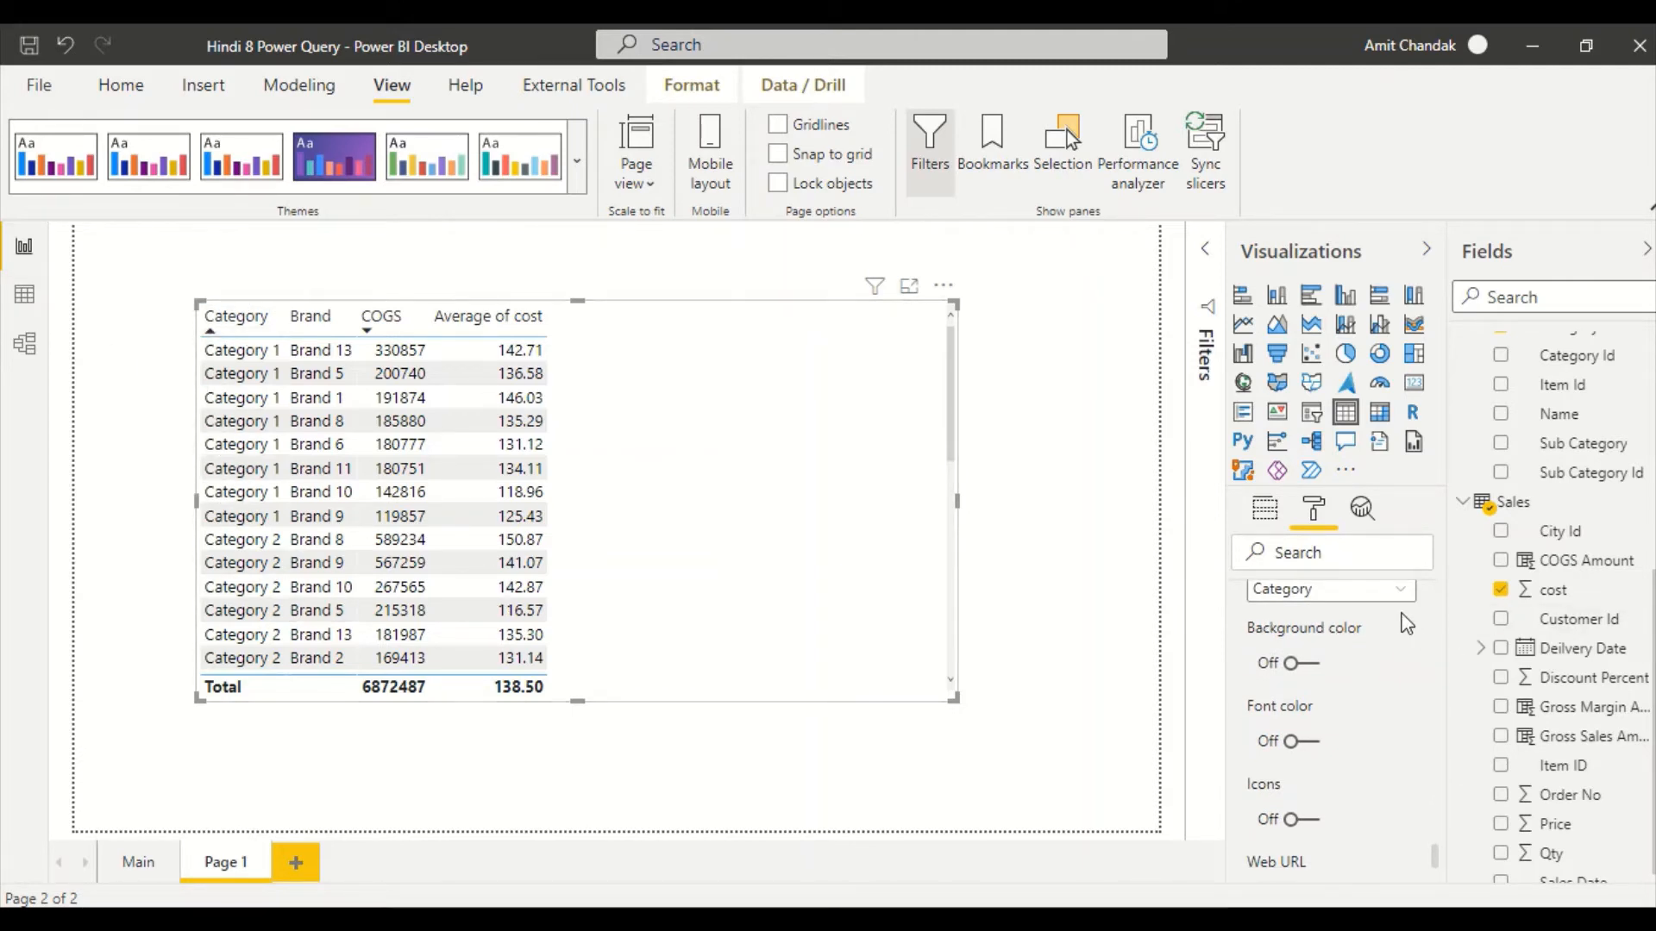
pyautogui.click(1366, 590)
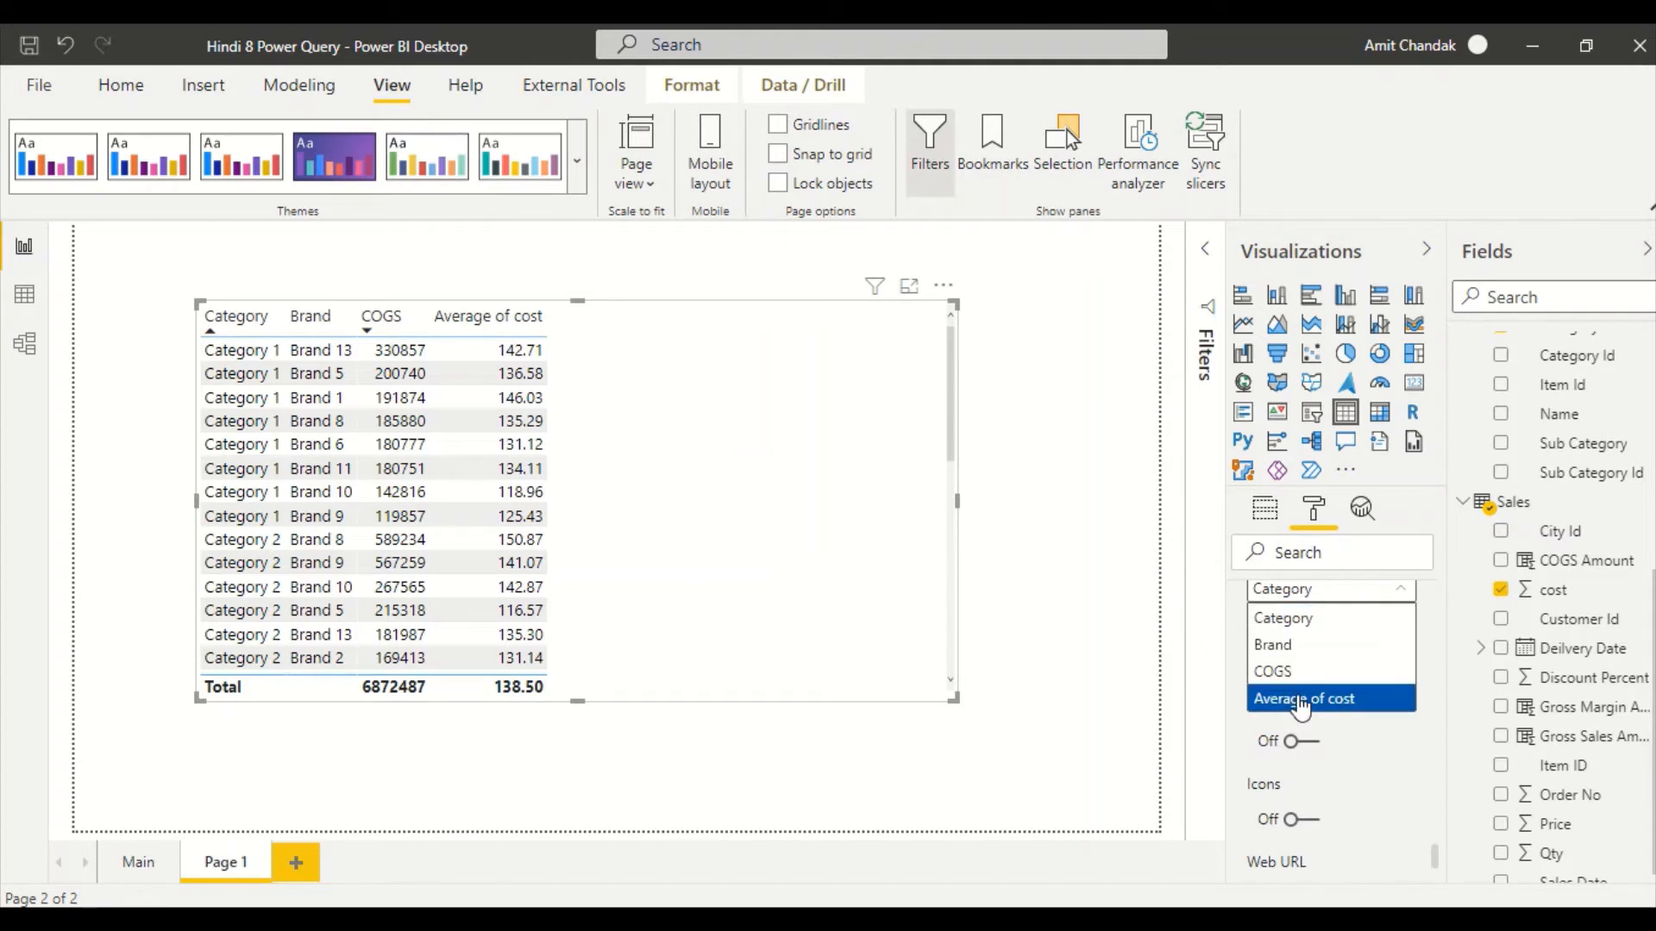
pyautogui.click(1291, 619)
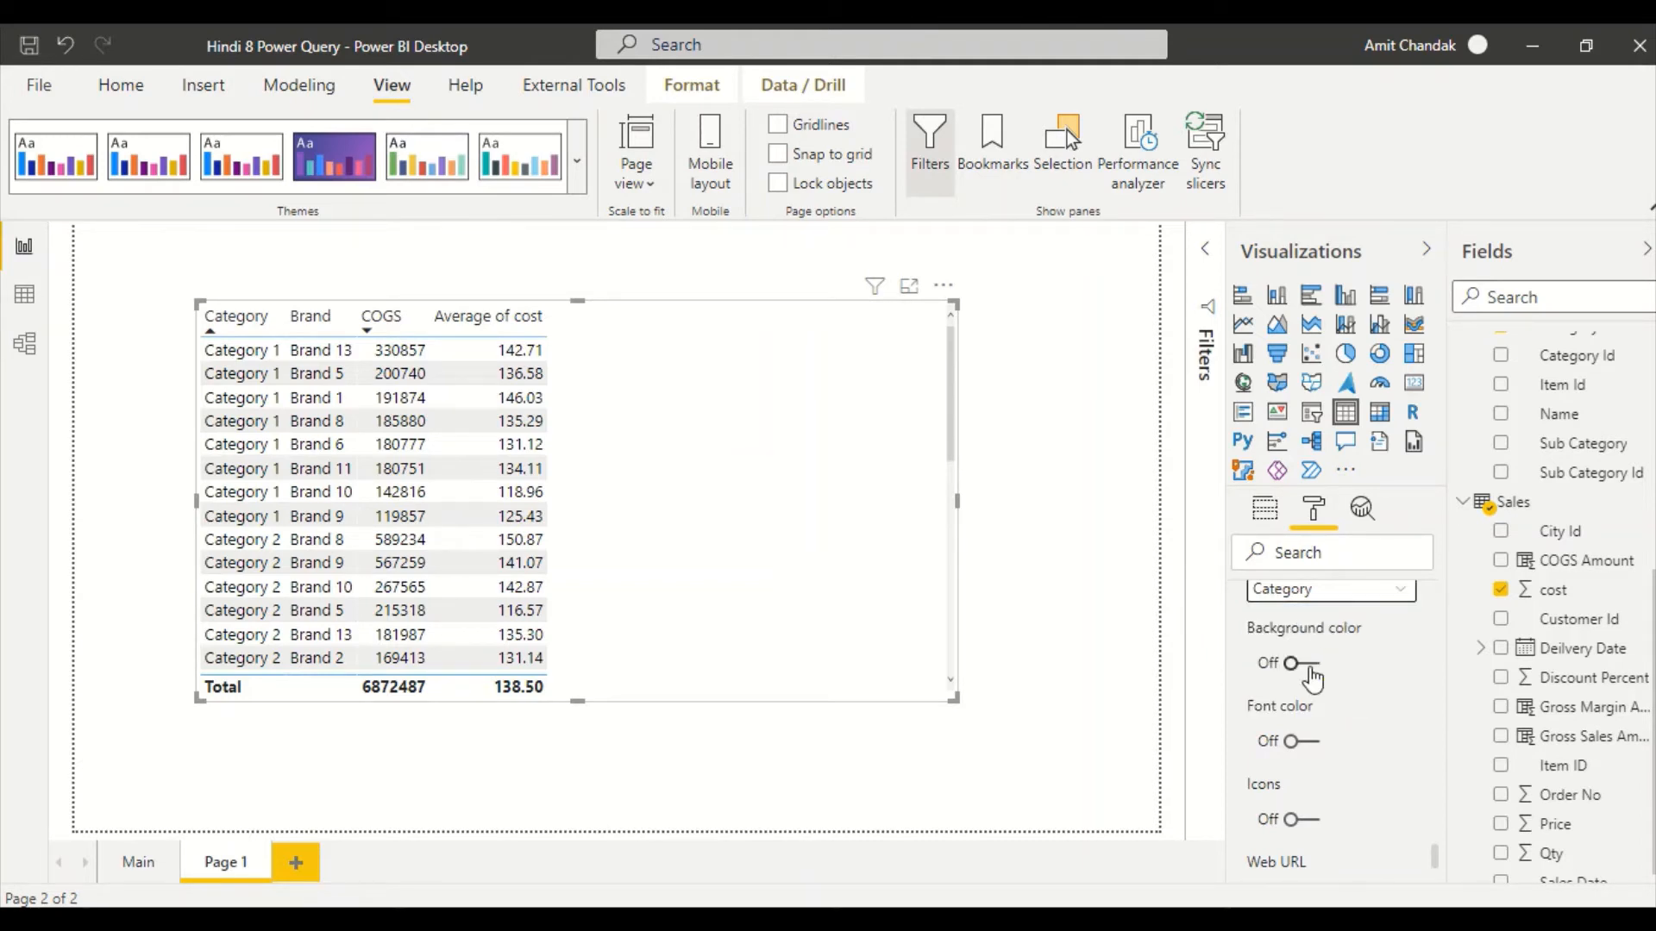
# Apply a background color scale to the Category column based on the Net measure
pyautogui.click(1312, 677)
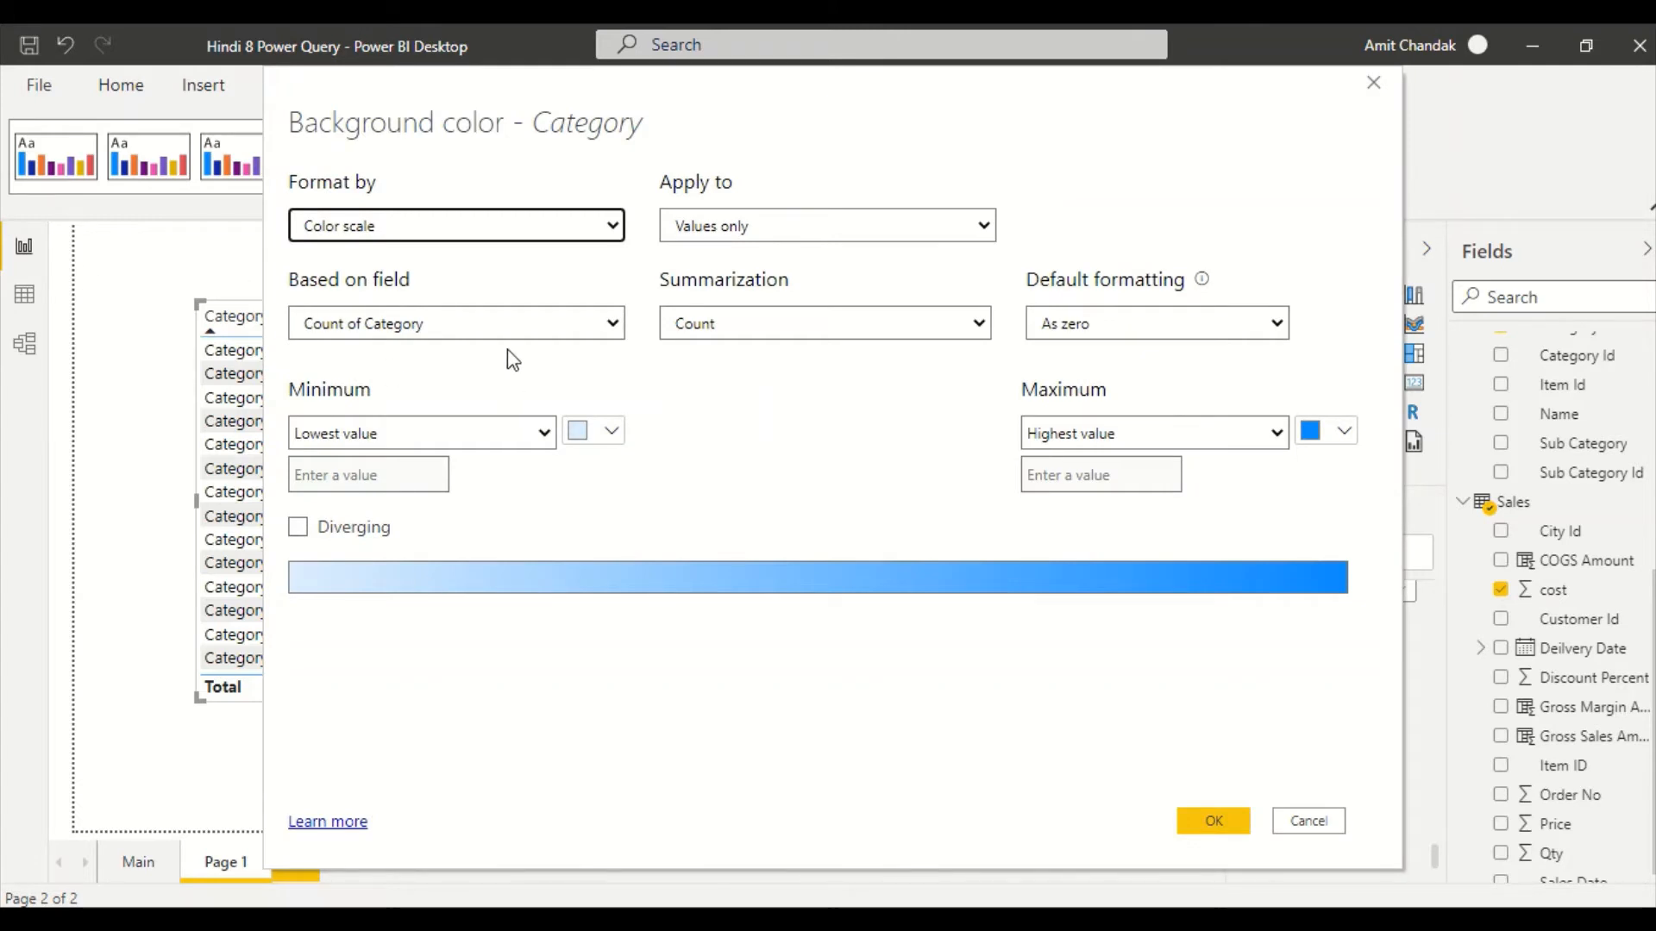
pyautogui.click(431, 332)
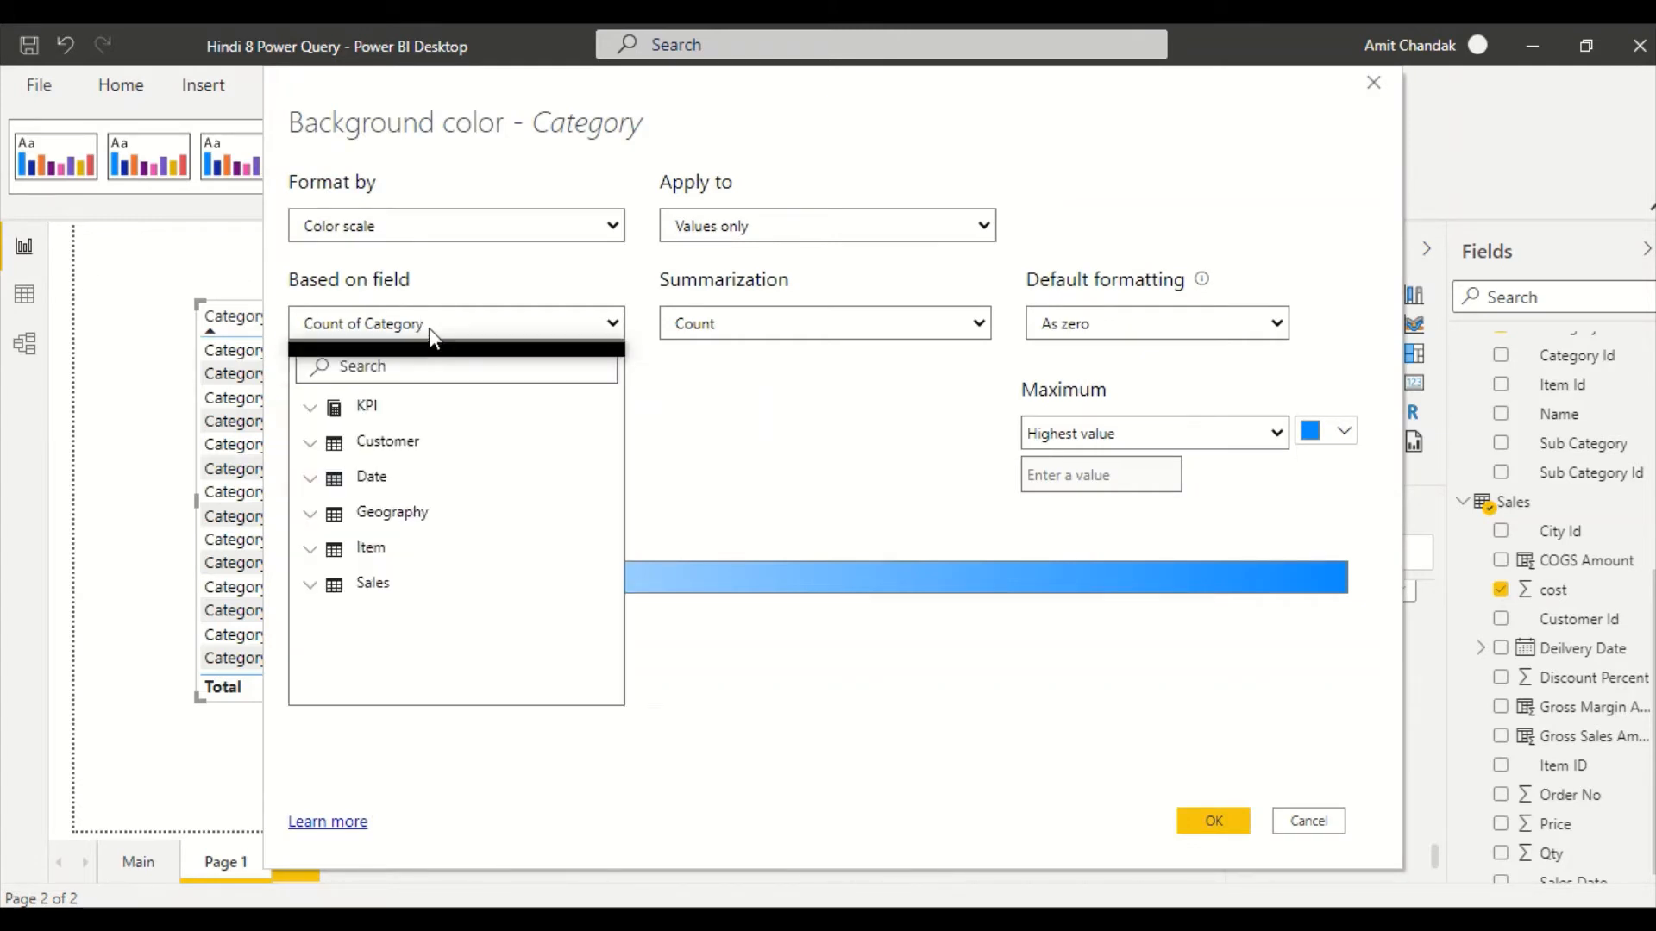
pyautogui.click(315, 410)
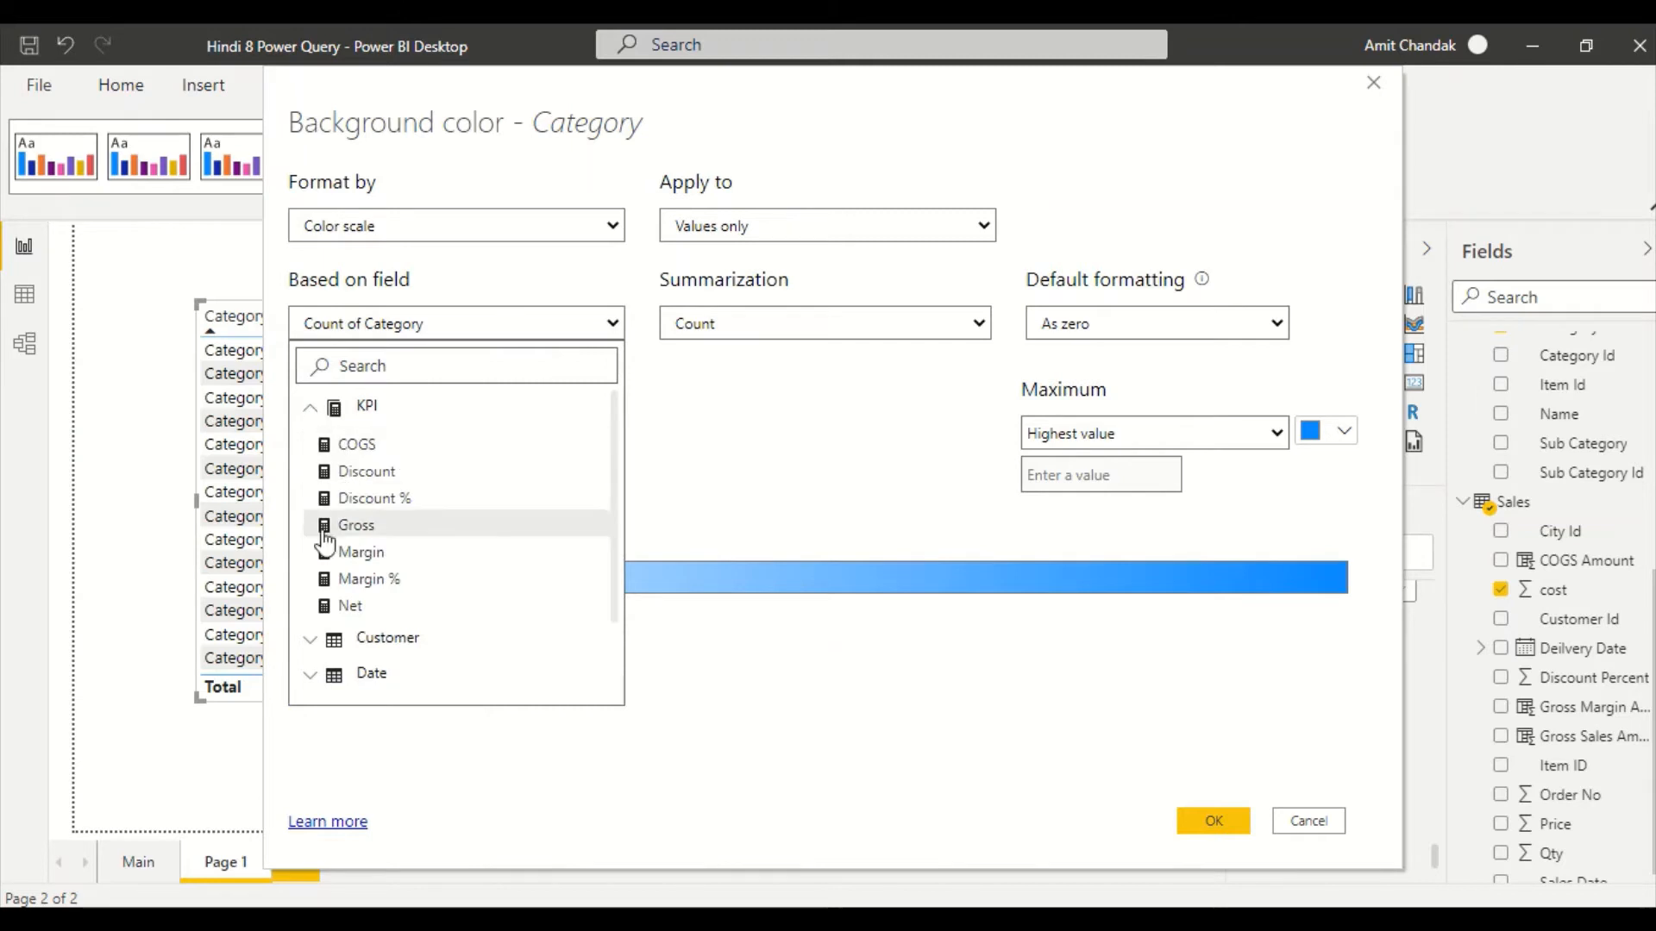
pyautogui.click(345, 605)
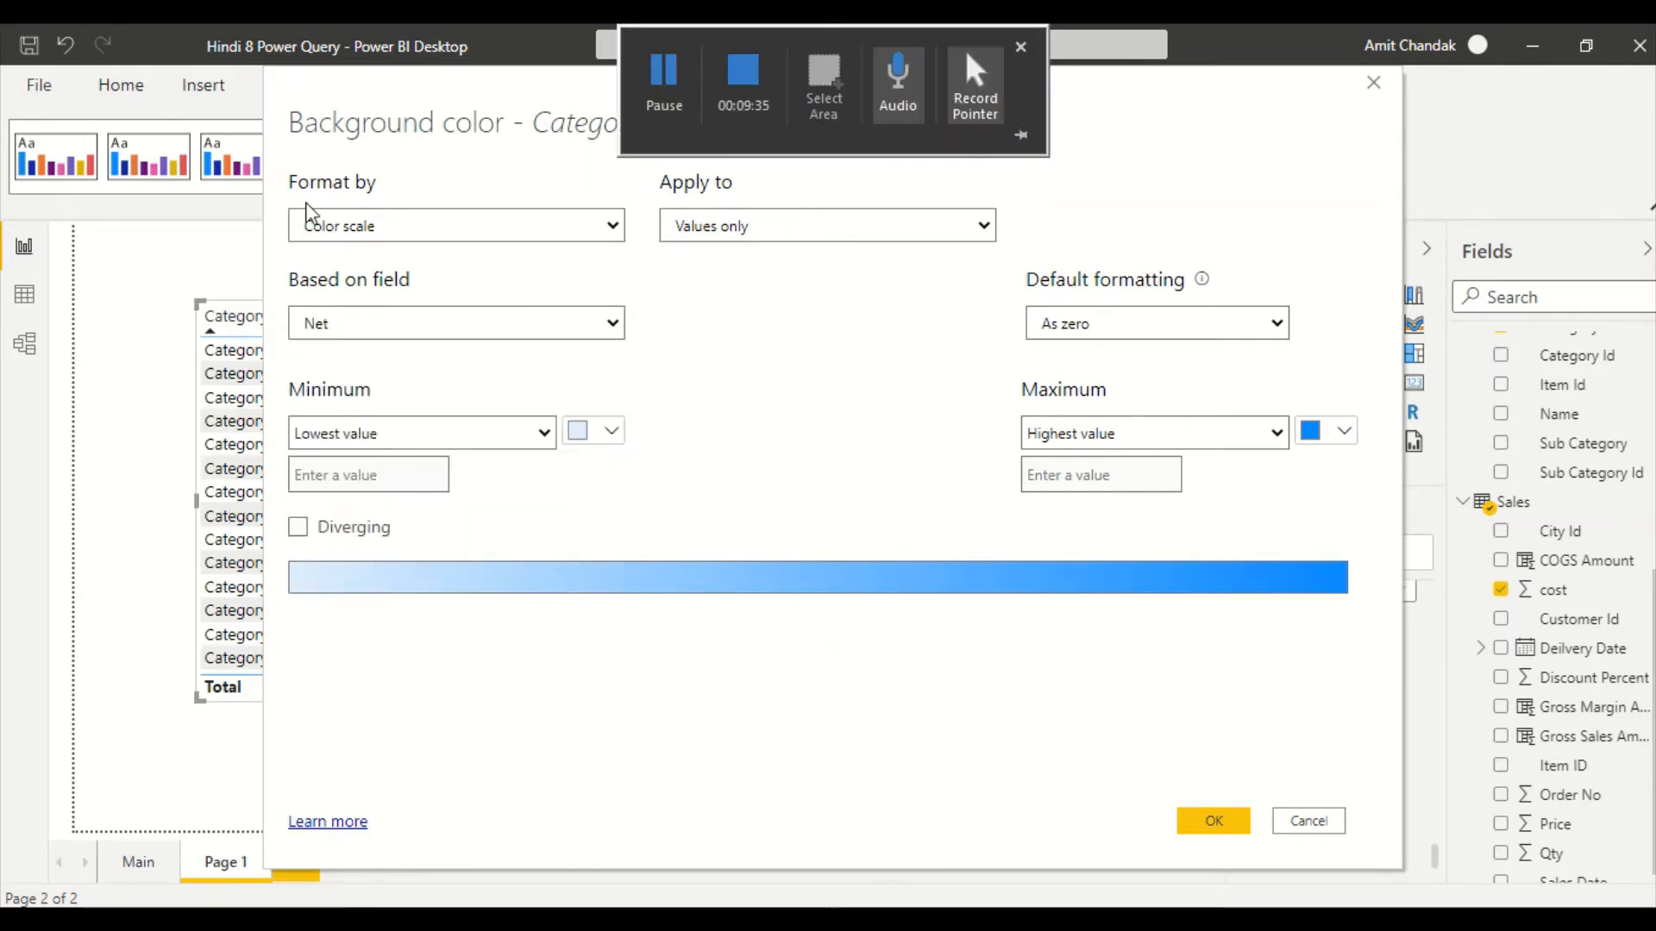
pyautogui.click(1200, 821)
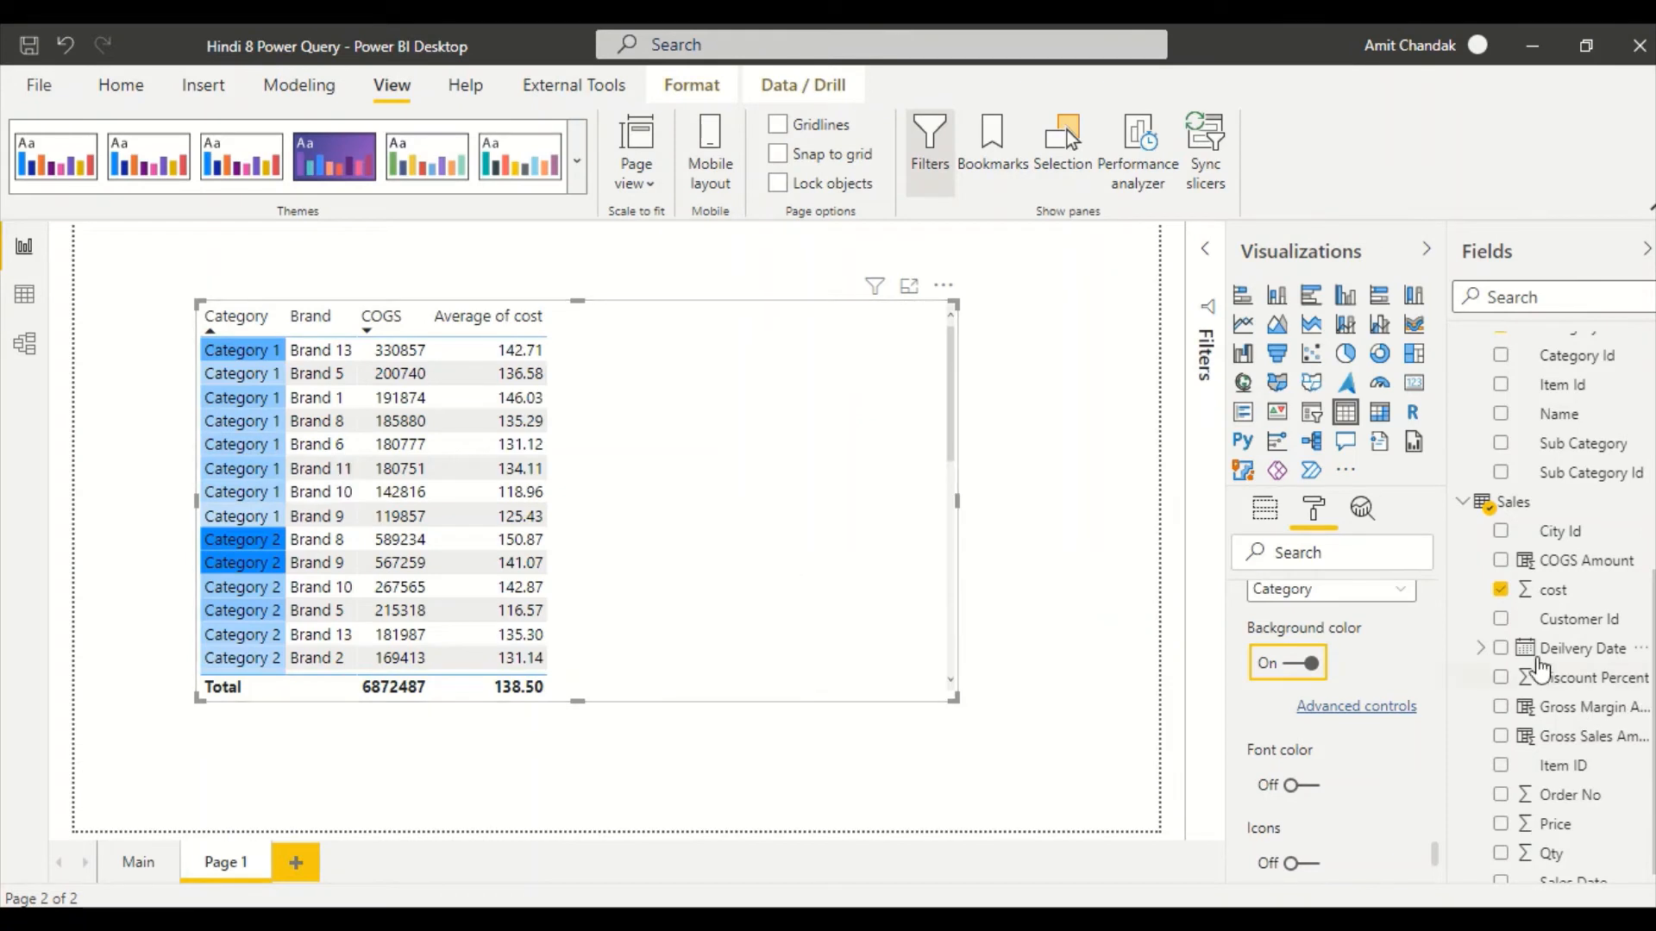
# Turn on conditional background color for the COGS column and base its color scale on the Net measure
pyautogui.click(1343, 605)
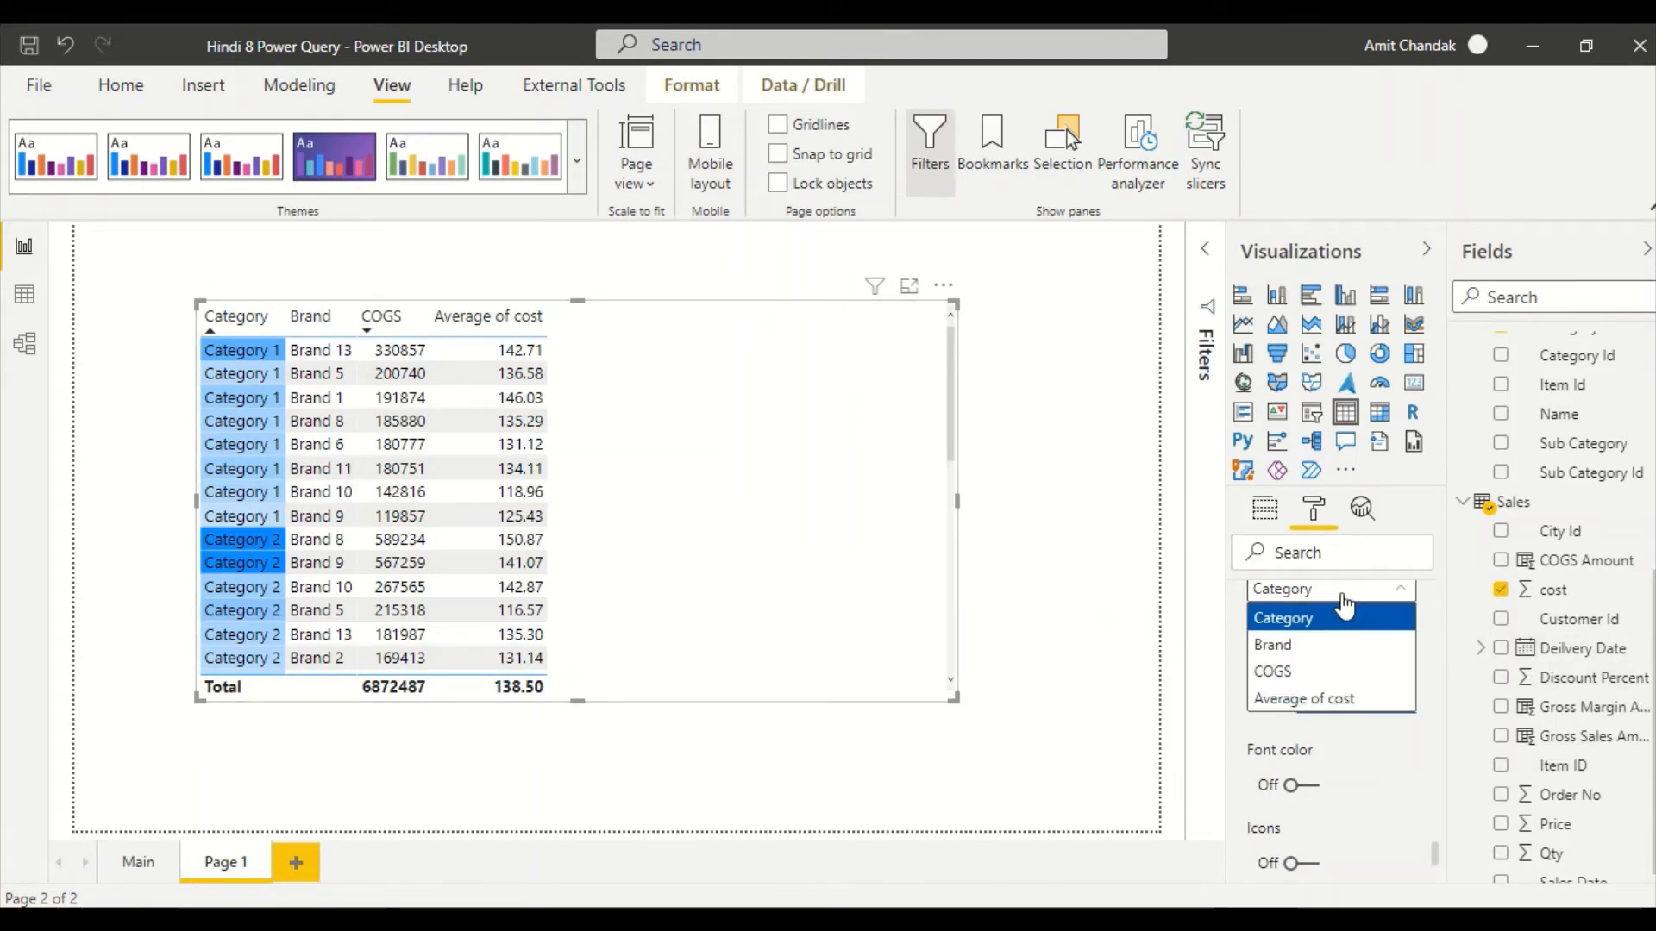
pyautogui.click(1298, 670)
pyautogui.click(1302, 666)
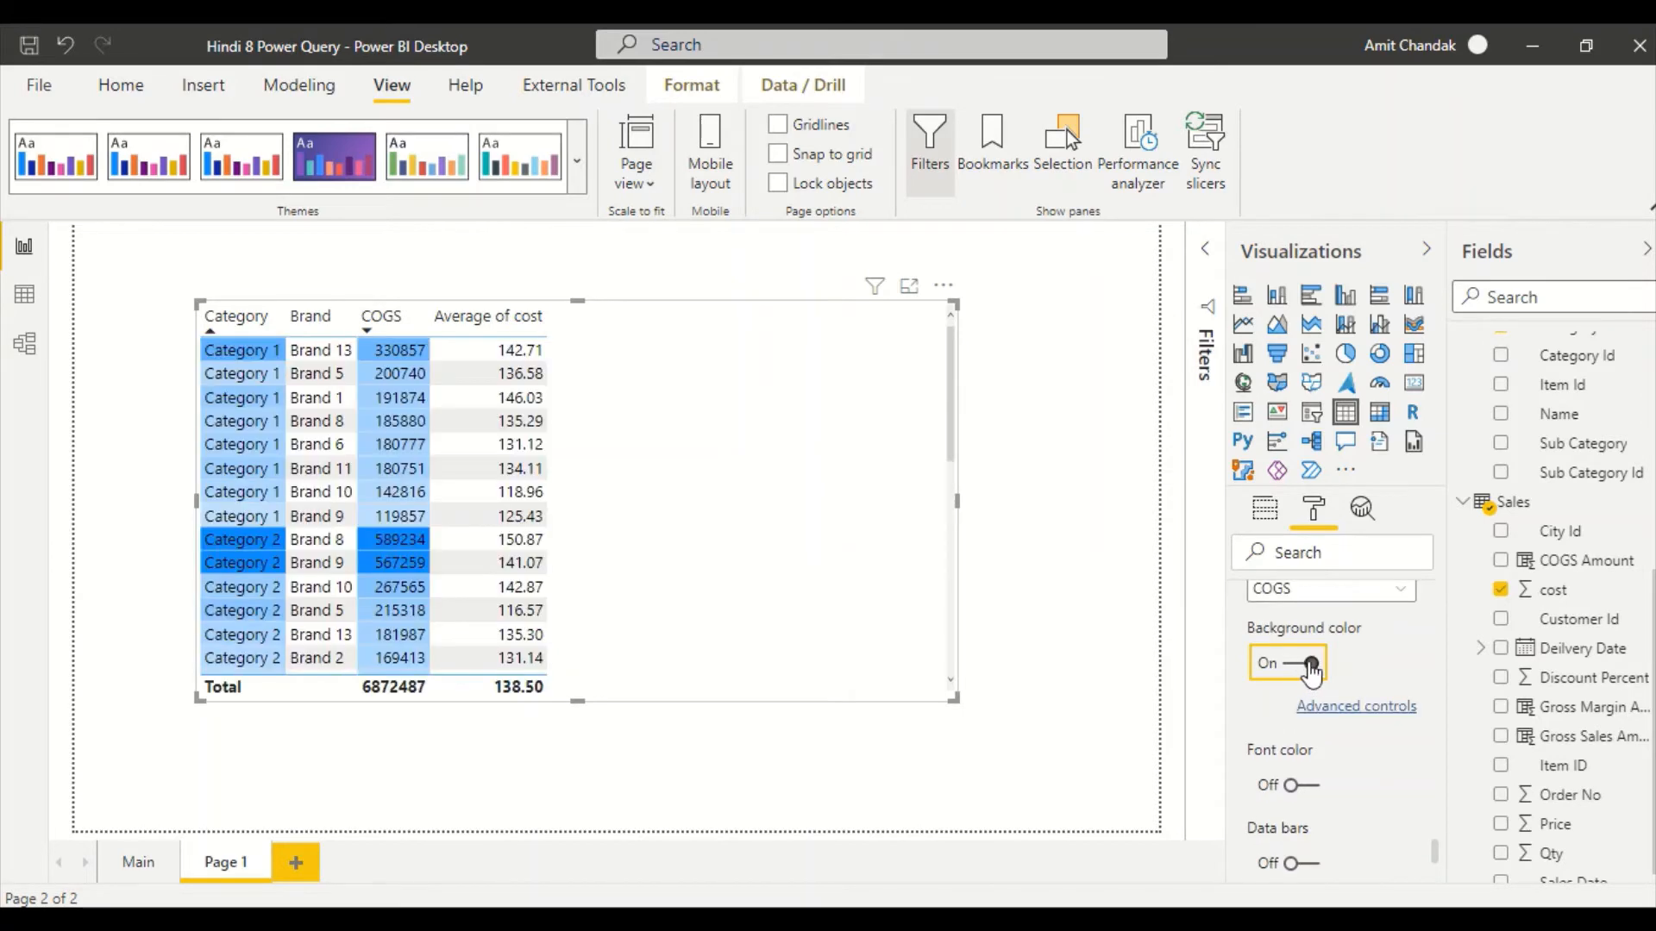
pyautogui.click(1328, 706)
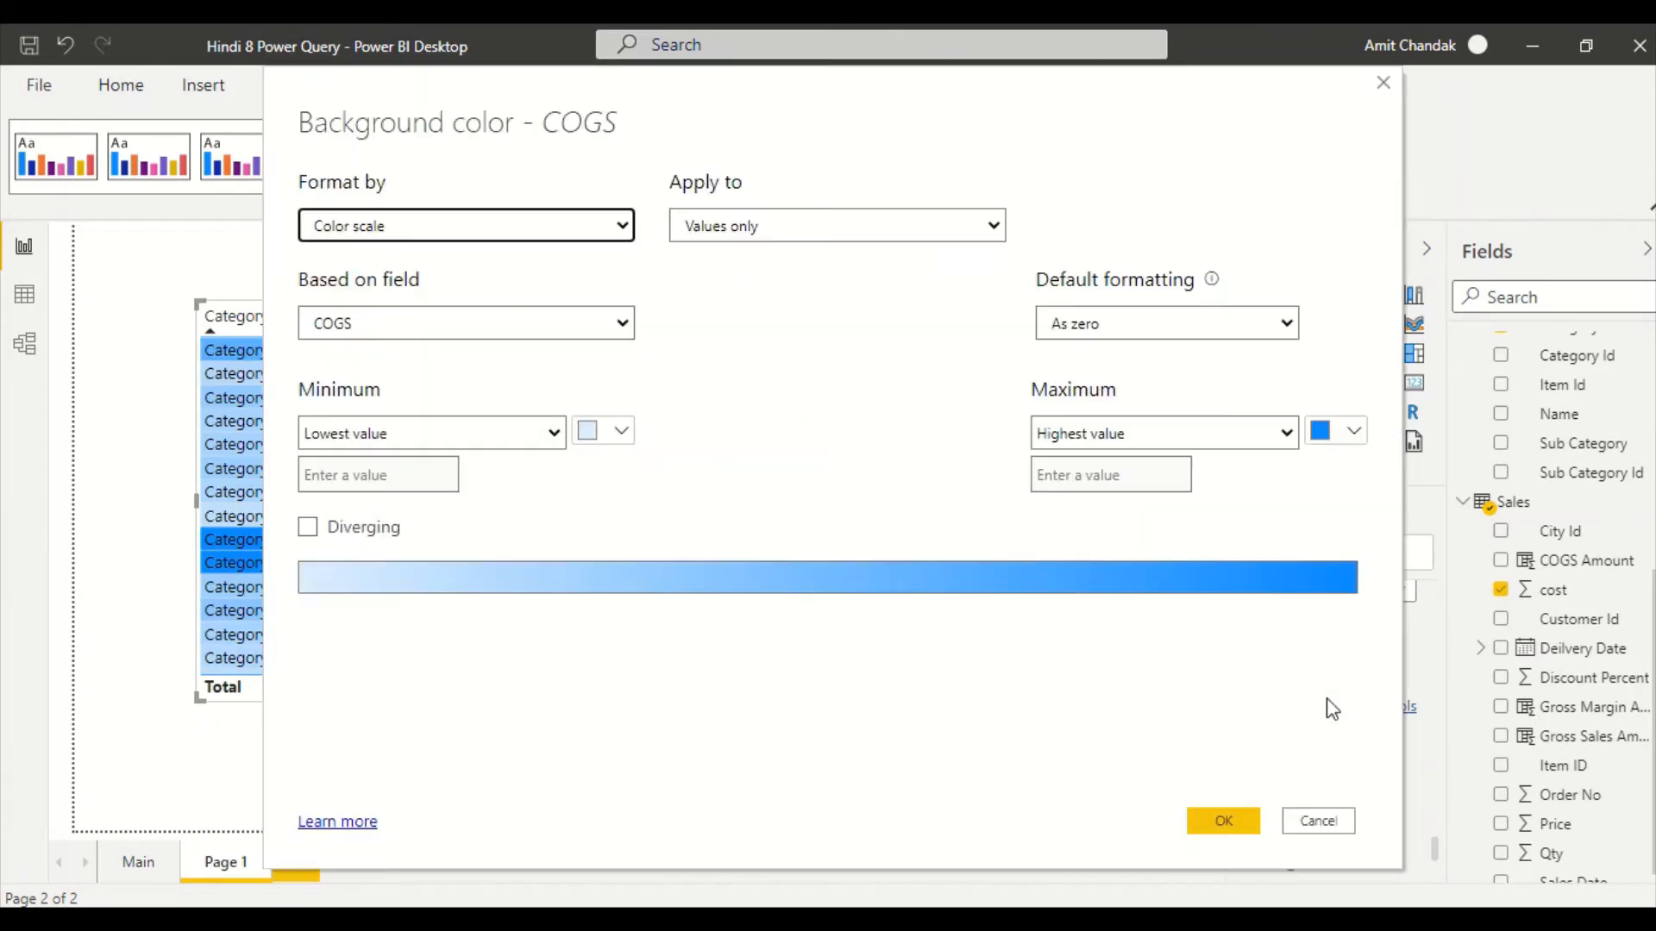
pyautogui.click(510, 324)
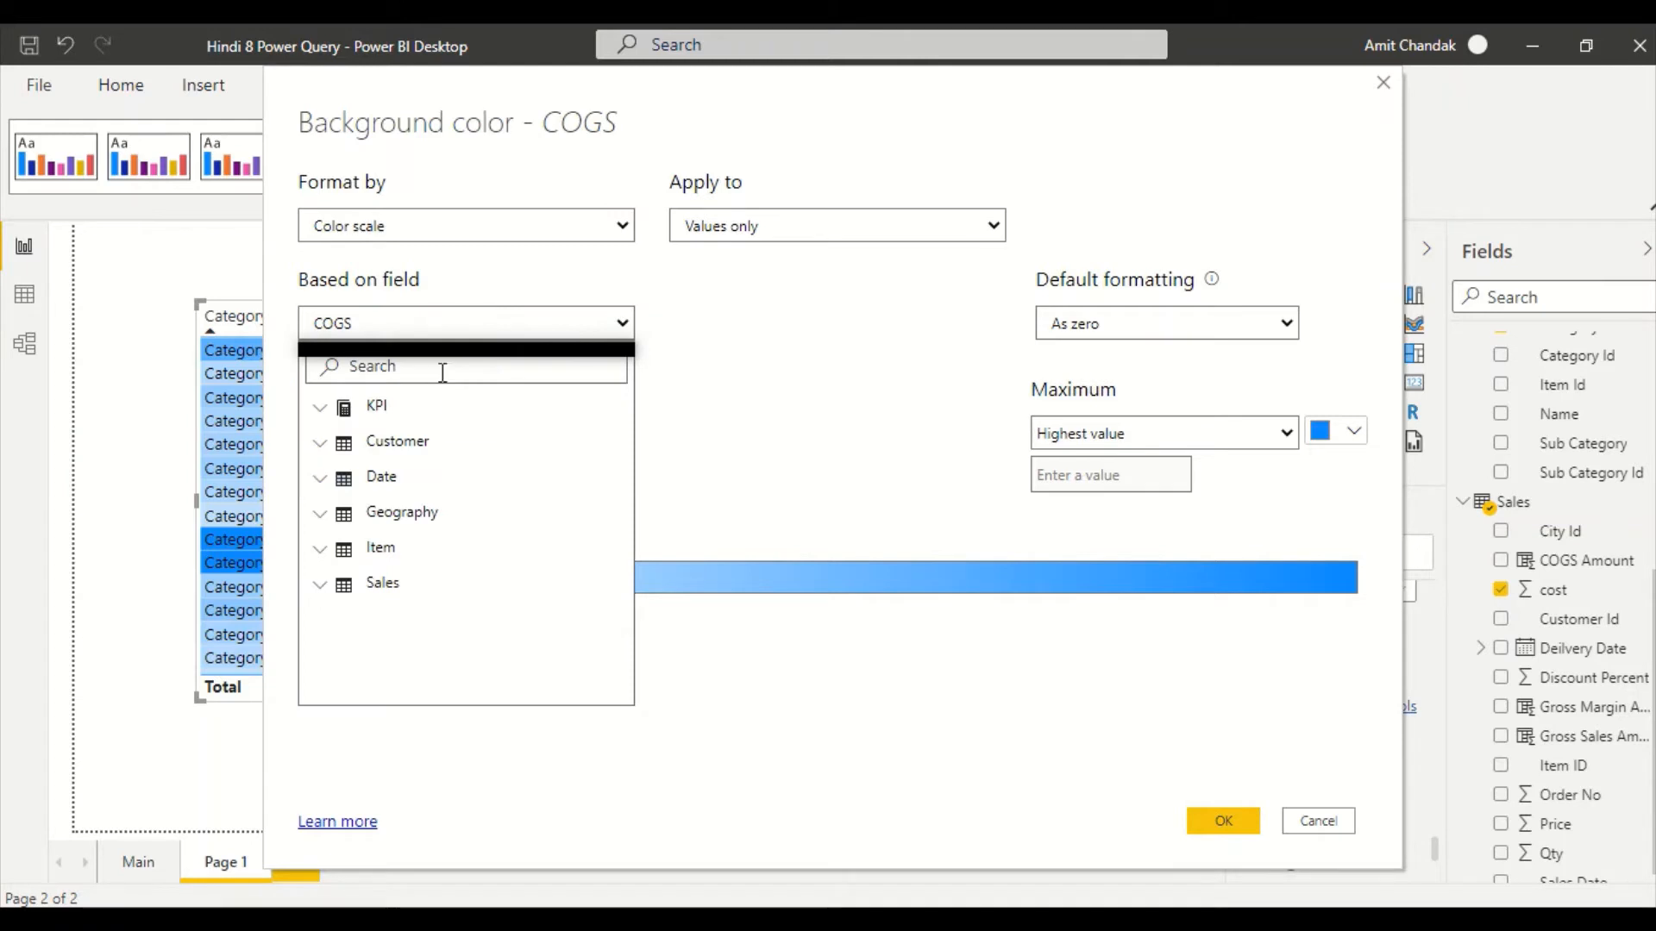
pyautogui.click(443, 369)
pyautogui.write('ne')
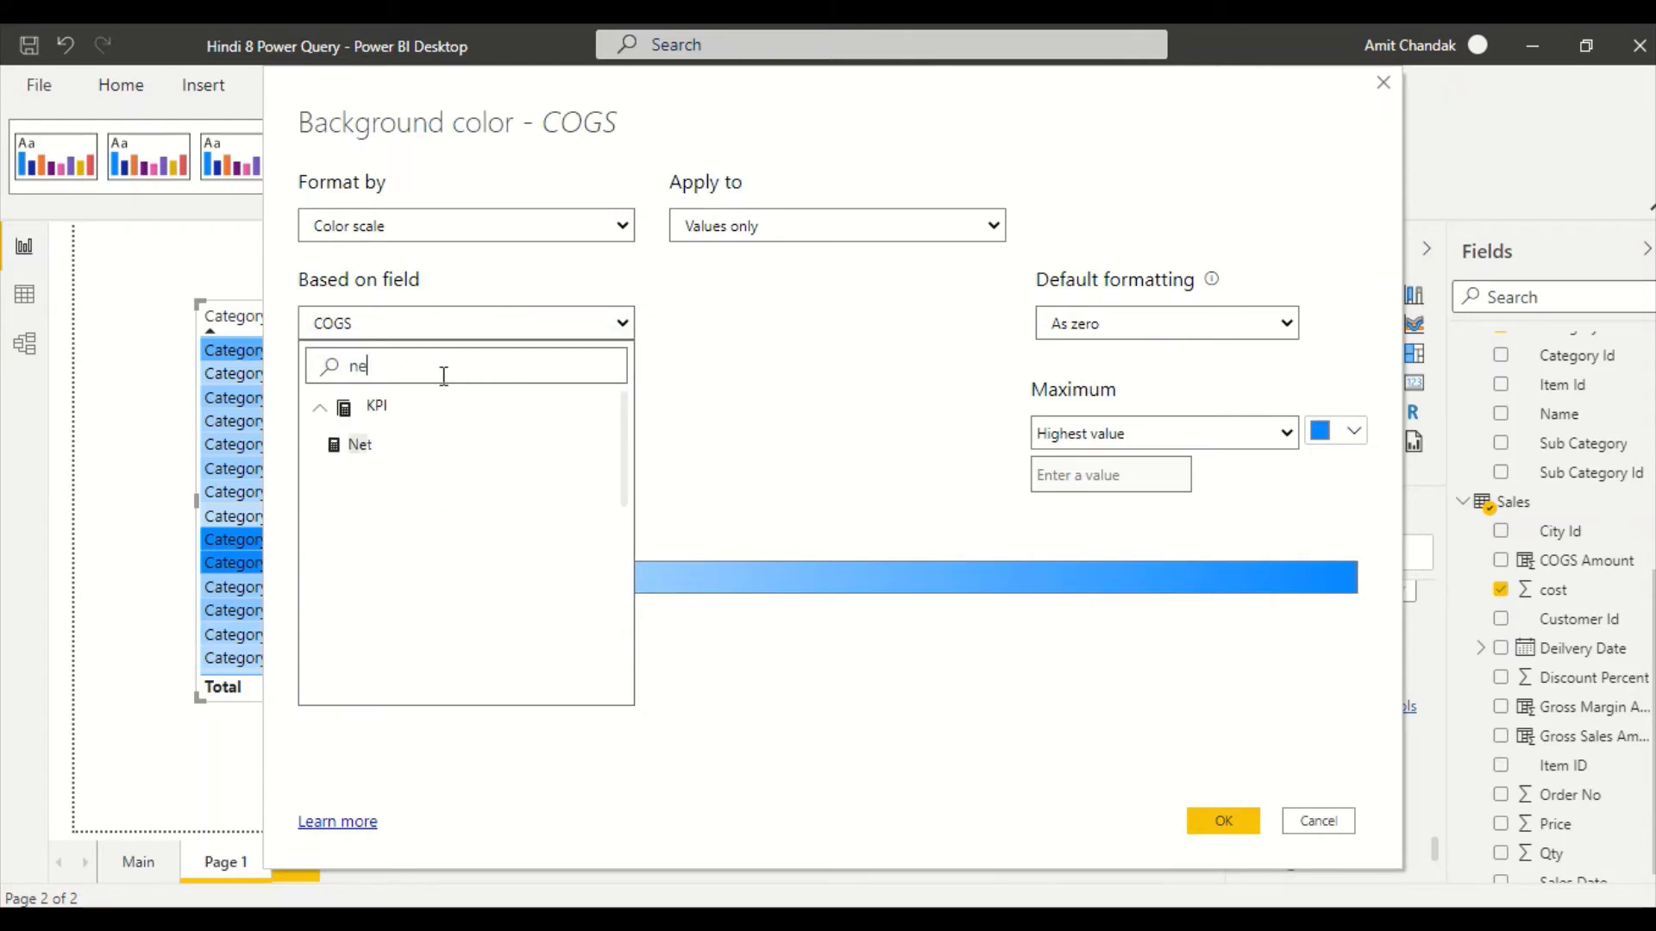
pyautogui.click(366, 440)
pyautogui.click(1242, 815)
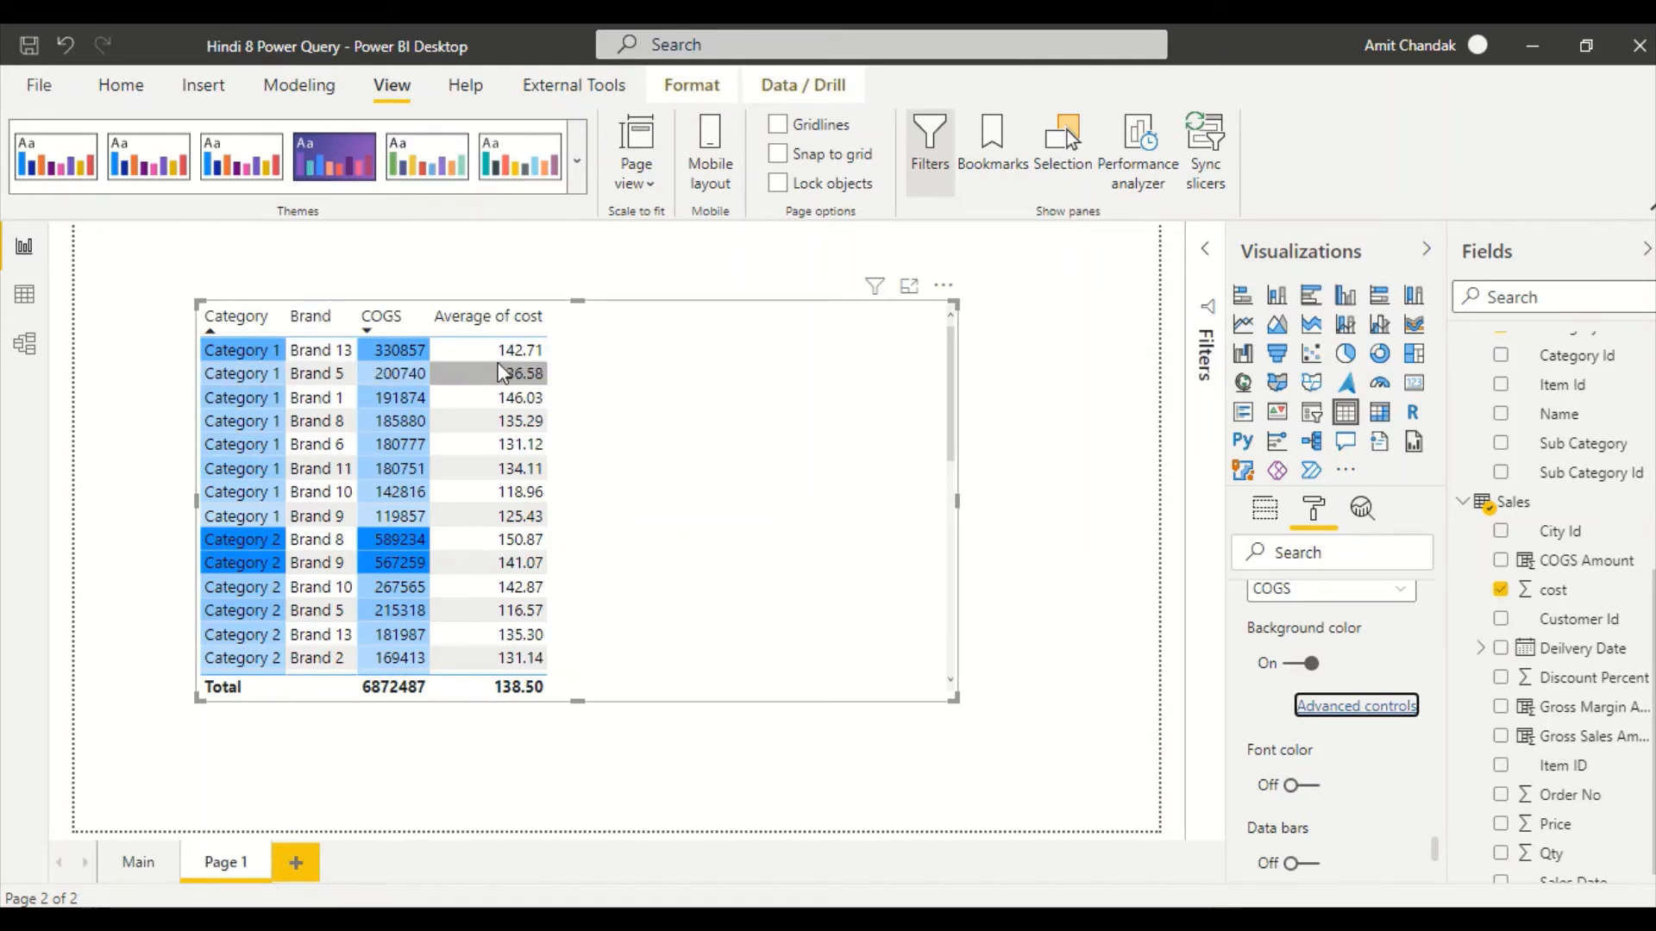
# Apply a conditional background color scale to the Brand column based on the Net measure
pyautogui.click(1332, 592)
pyautogui.click(1296, 649)
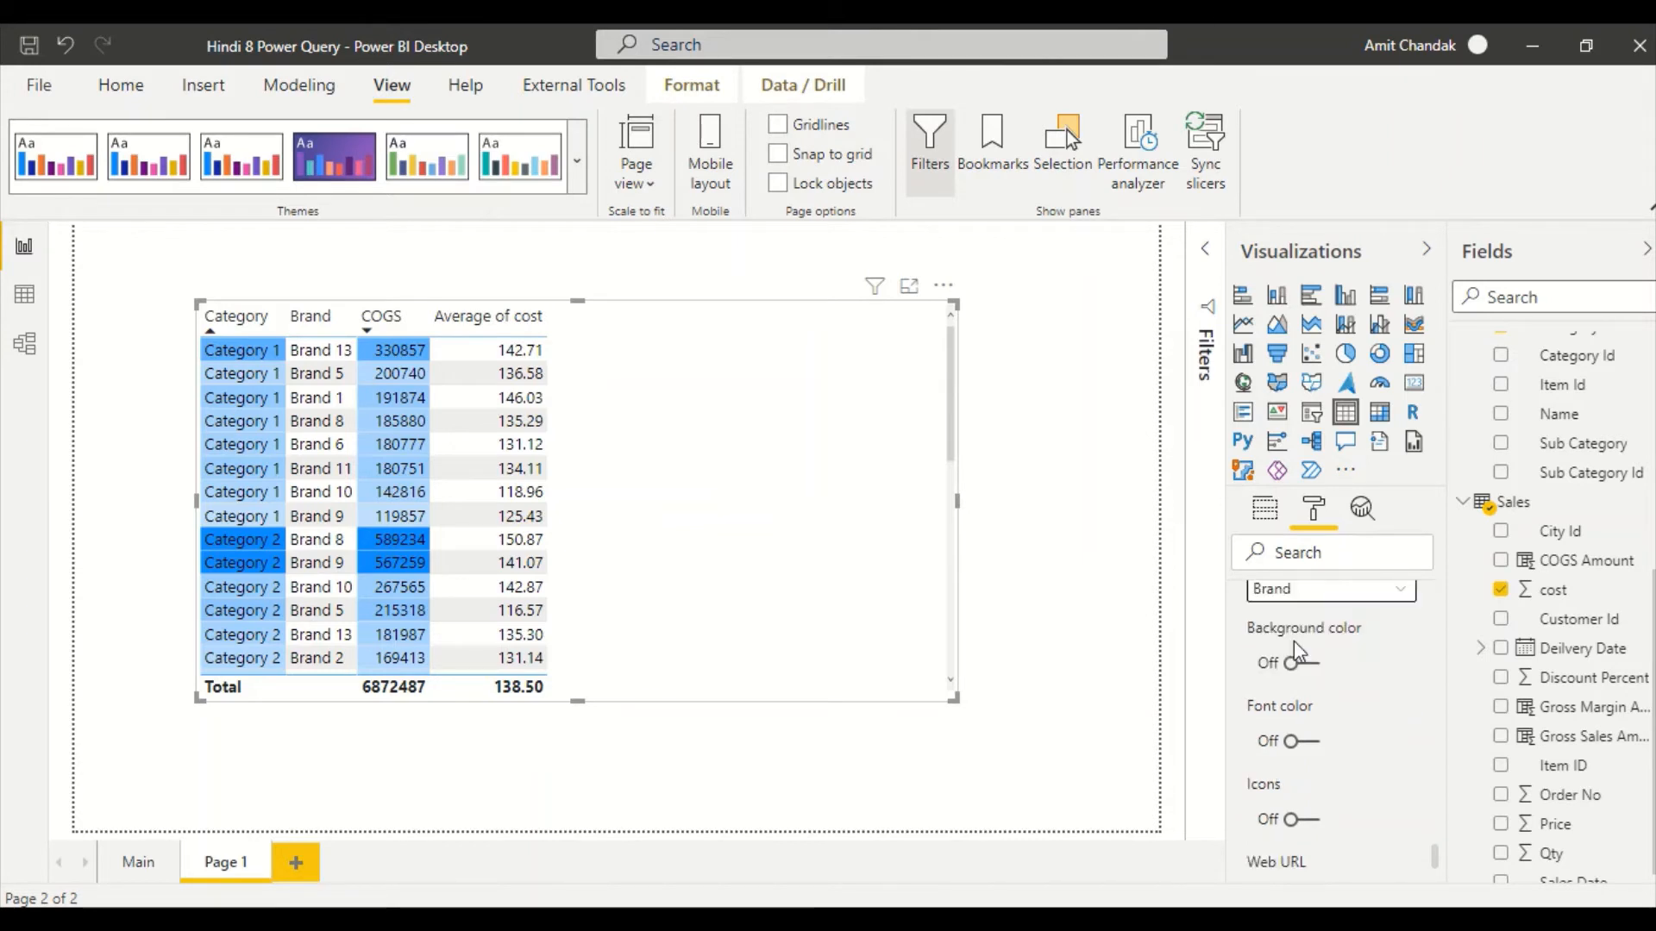
pyautogui.click(1307, 669)
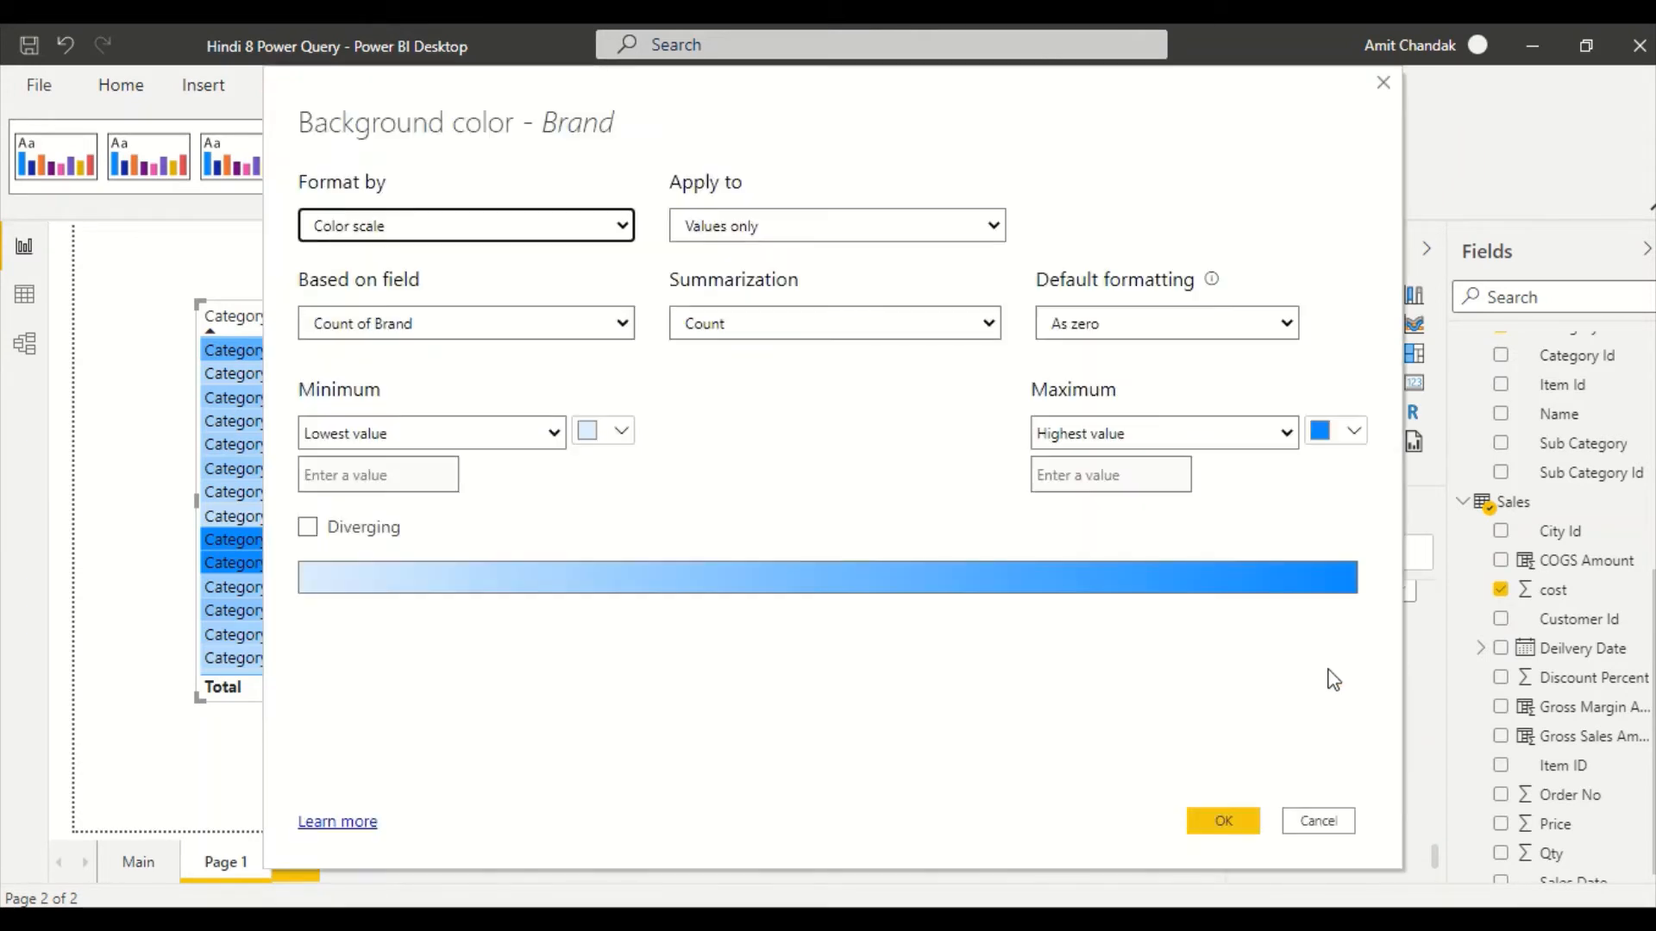
pyautogui.click(431, 320)
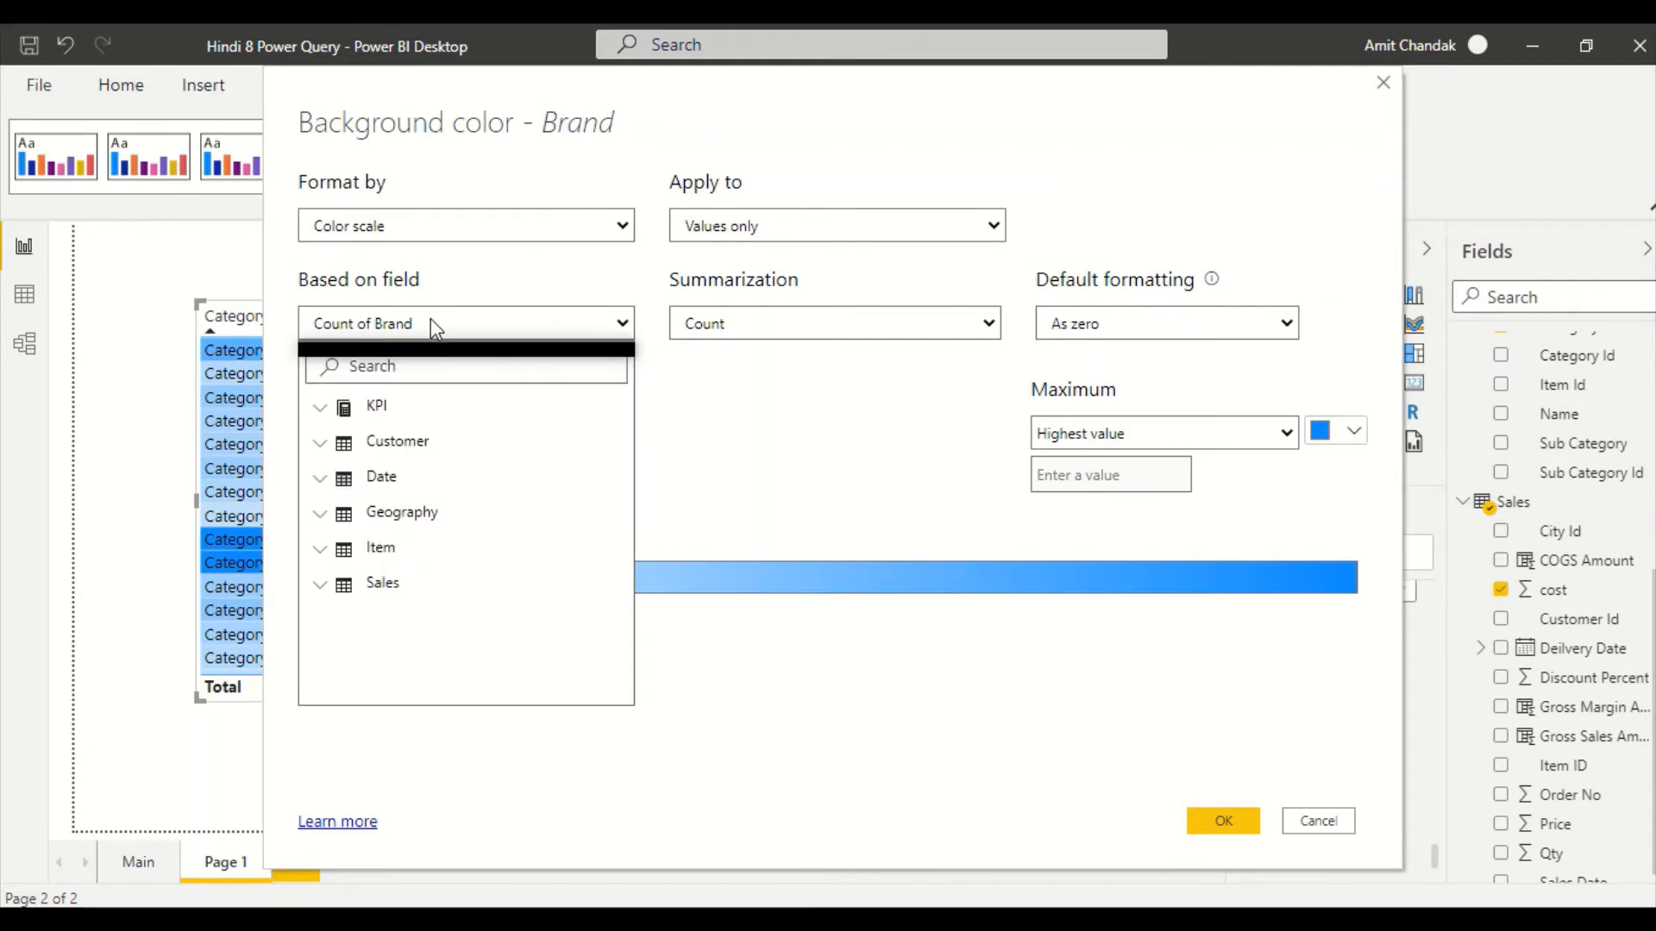
pyautogui.click(382, 365)
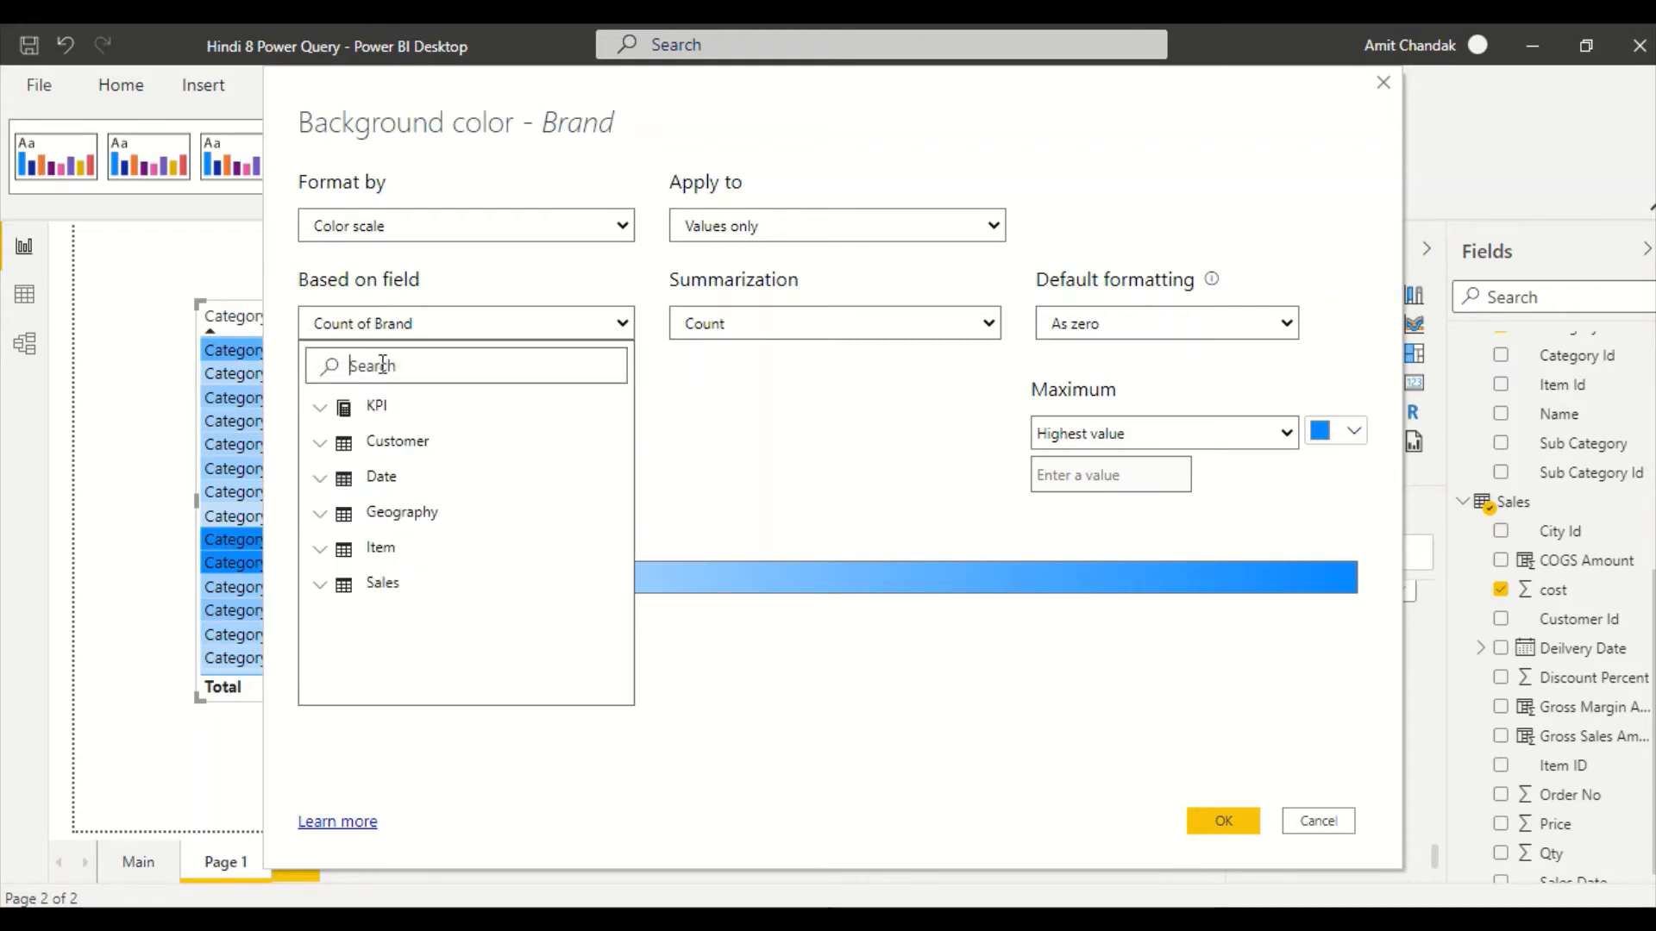
pyautogui.write('net')
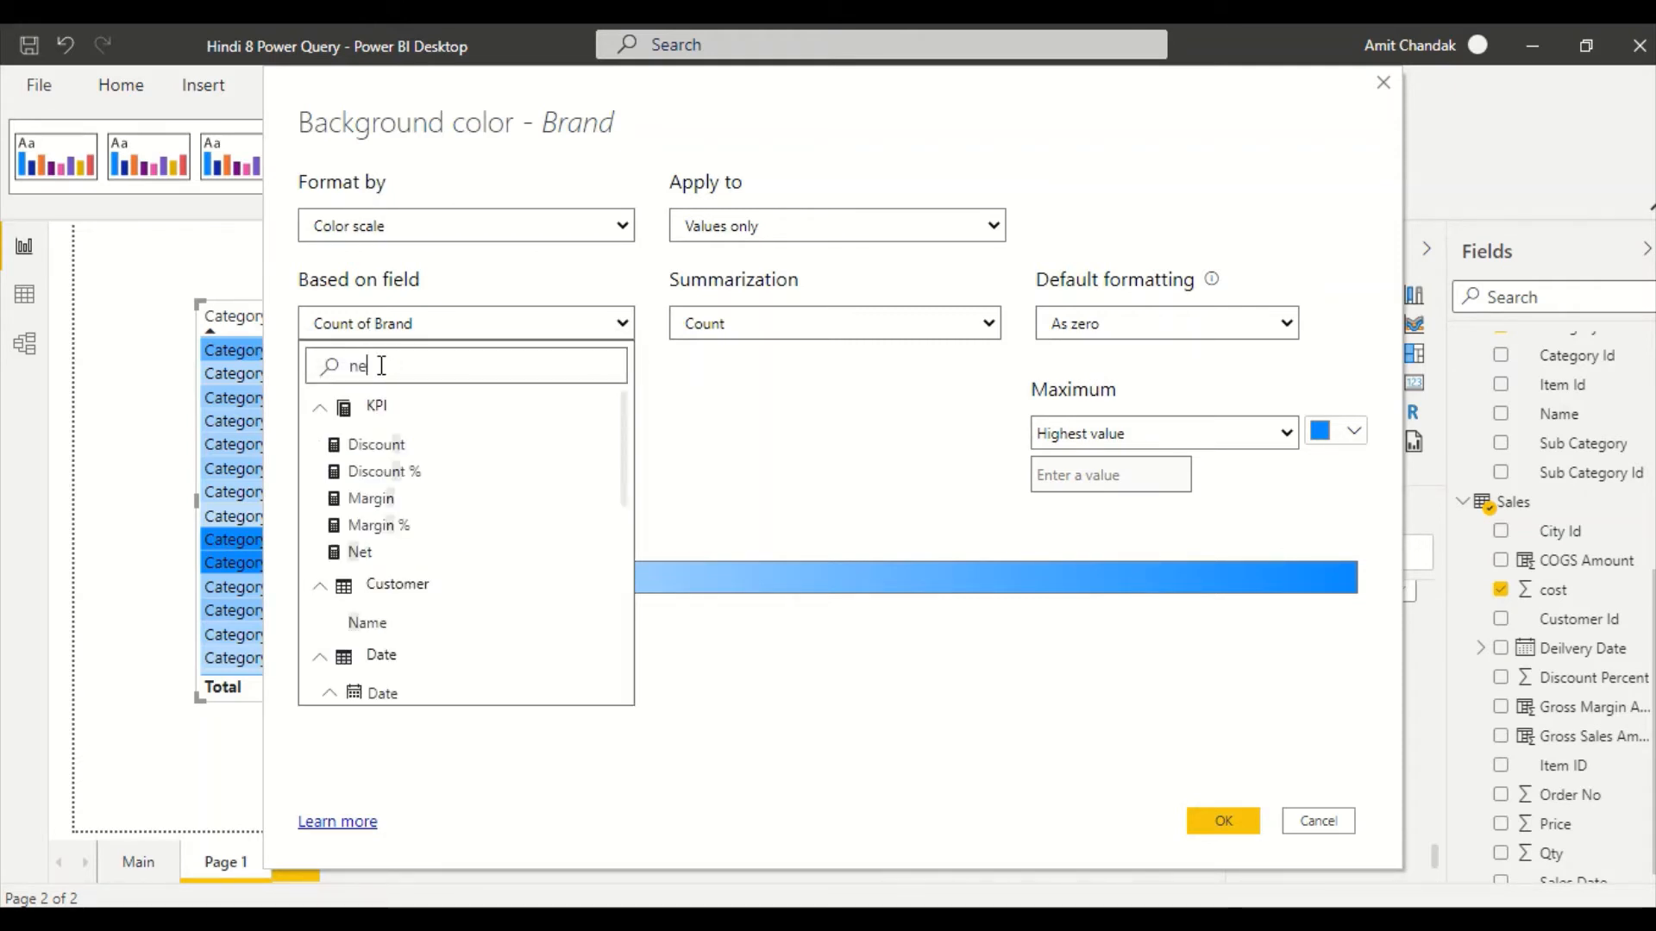
pyautogui.click(362, 454)
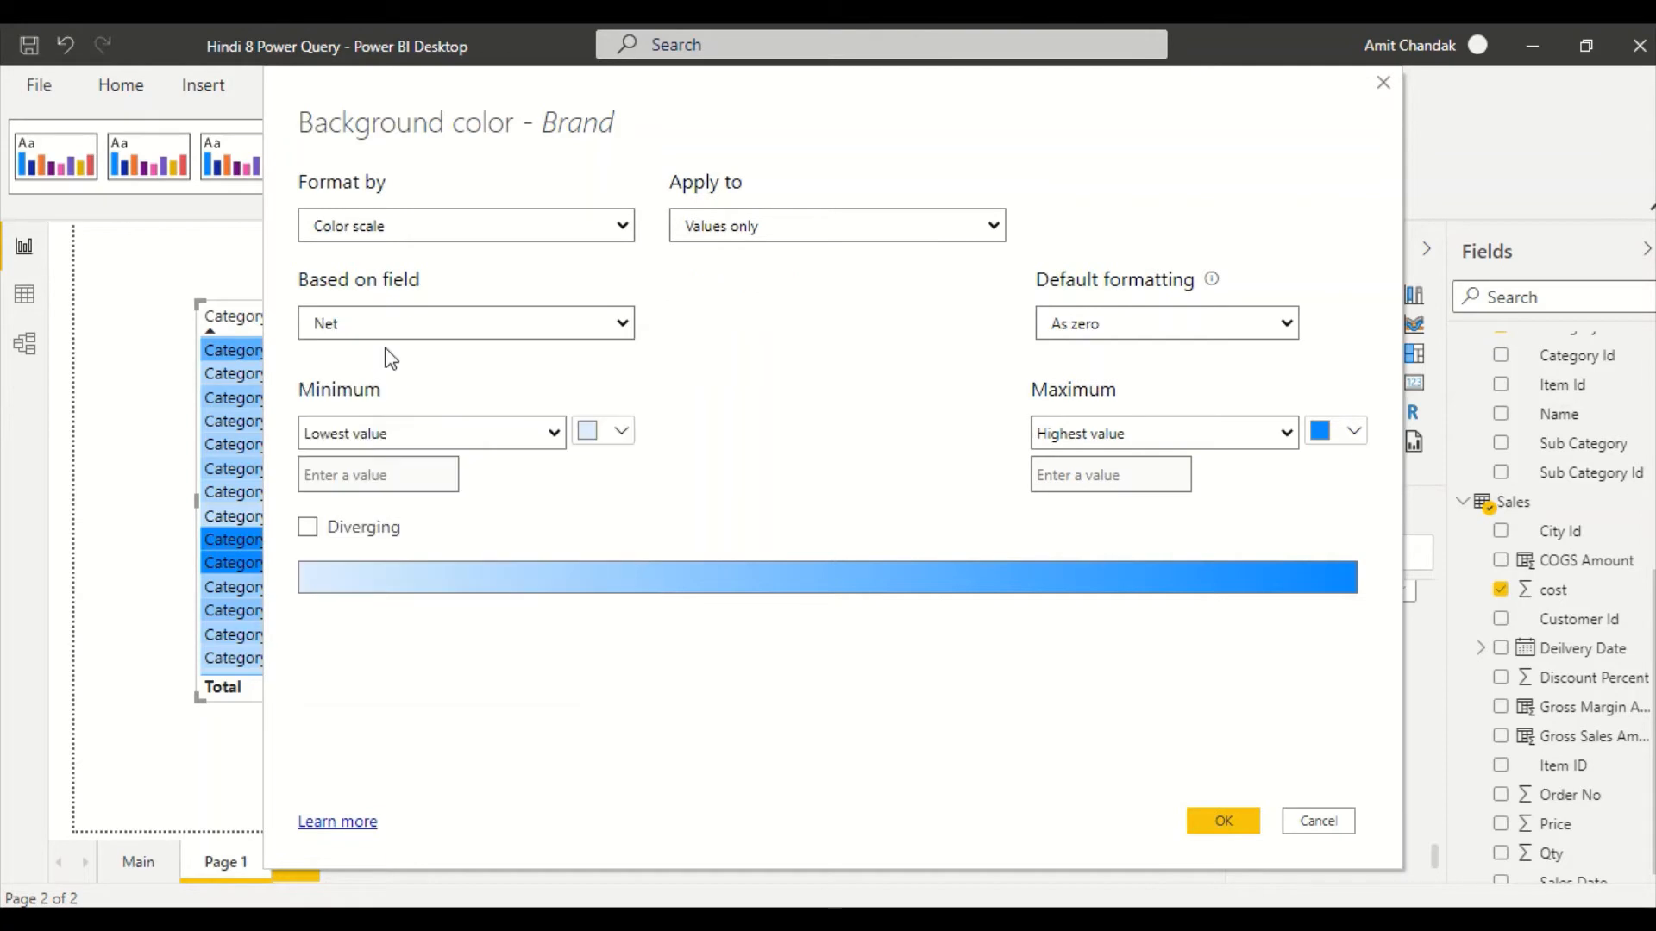
pyautogui.click(1214, 821)
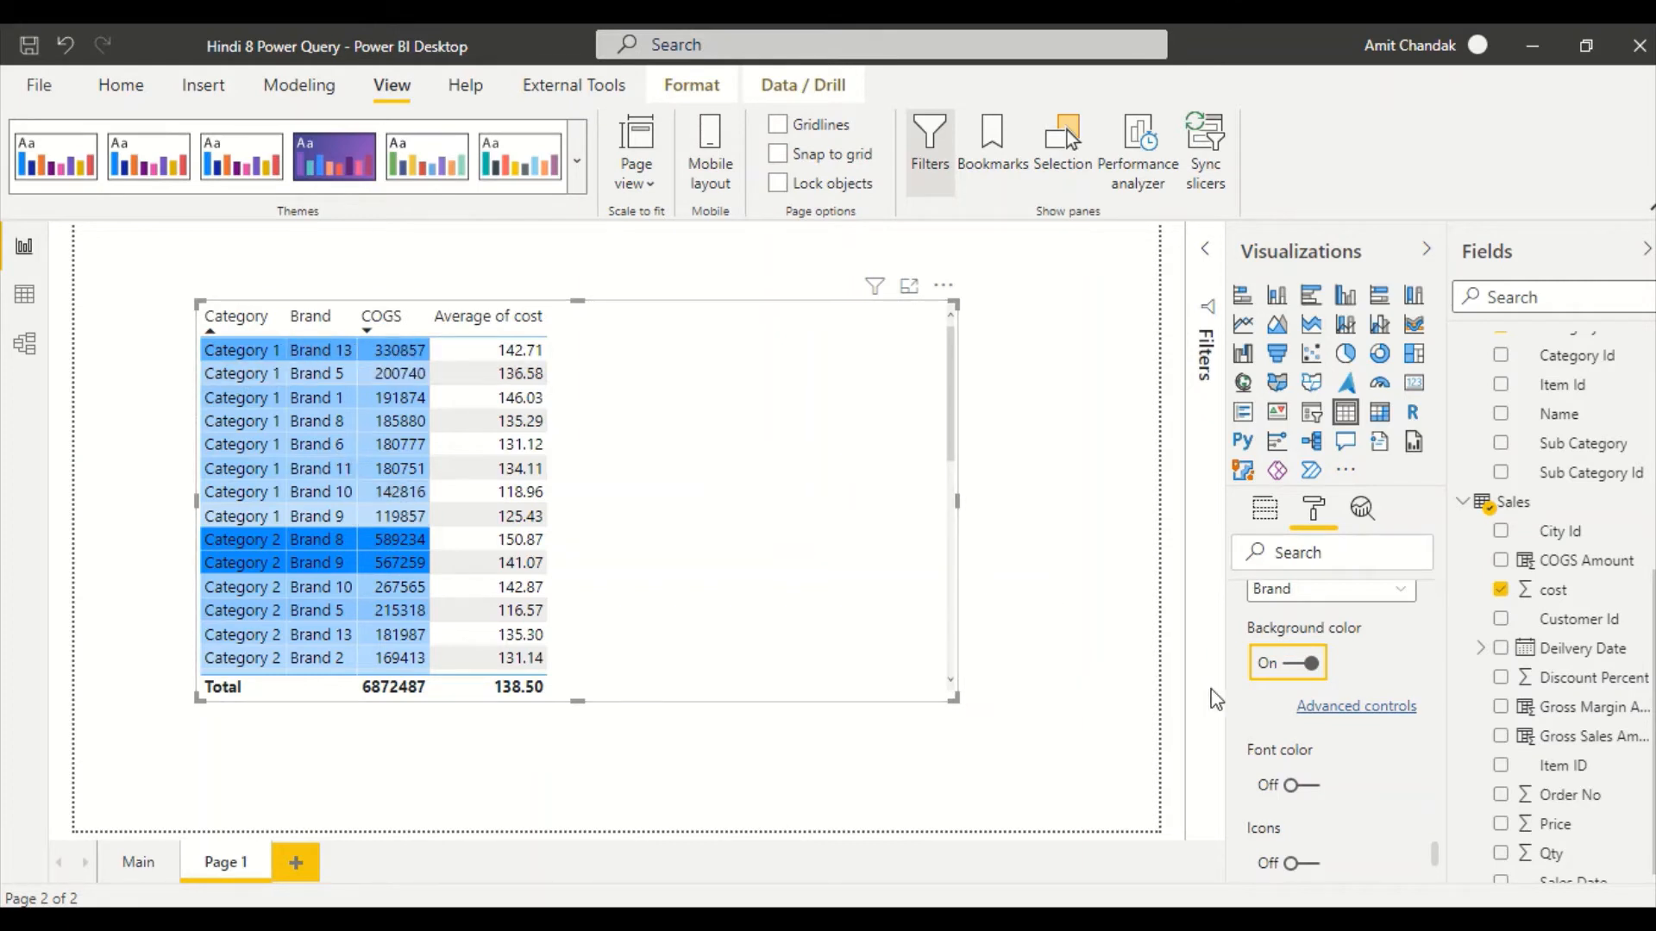
# Apply a conditional background color scale to the Average of cost column based on the Net measure
pyautogui.click(1291, 592)
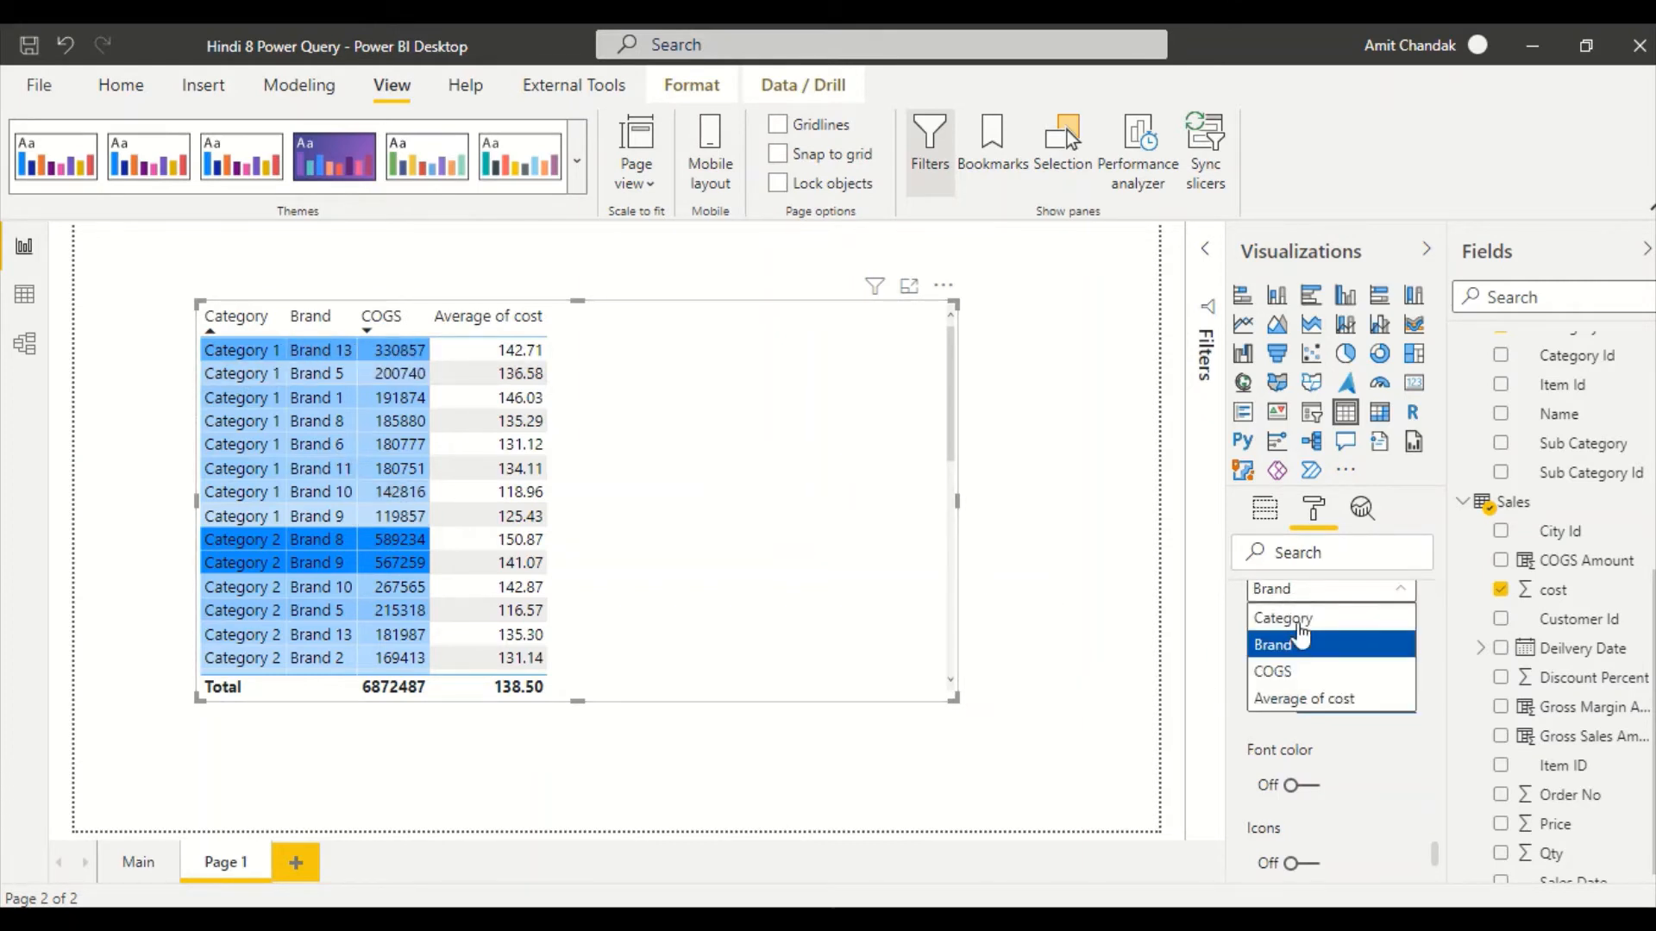
pyautogui.click(1319, 671)
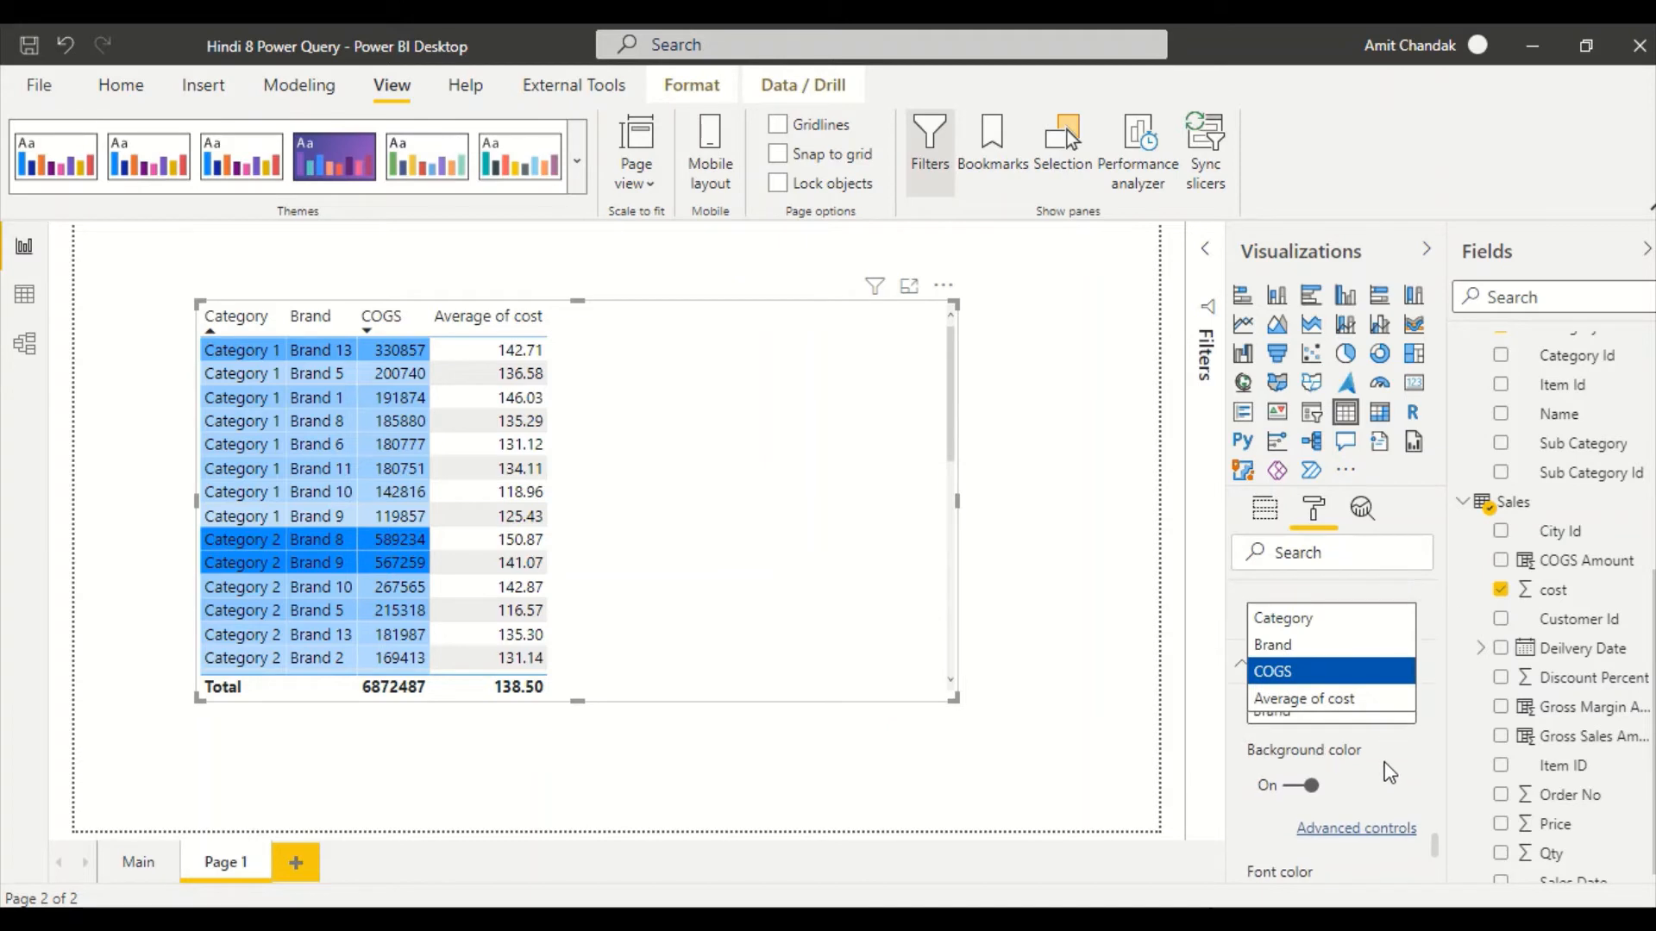
pyautogui.click(1367, 711)
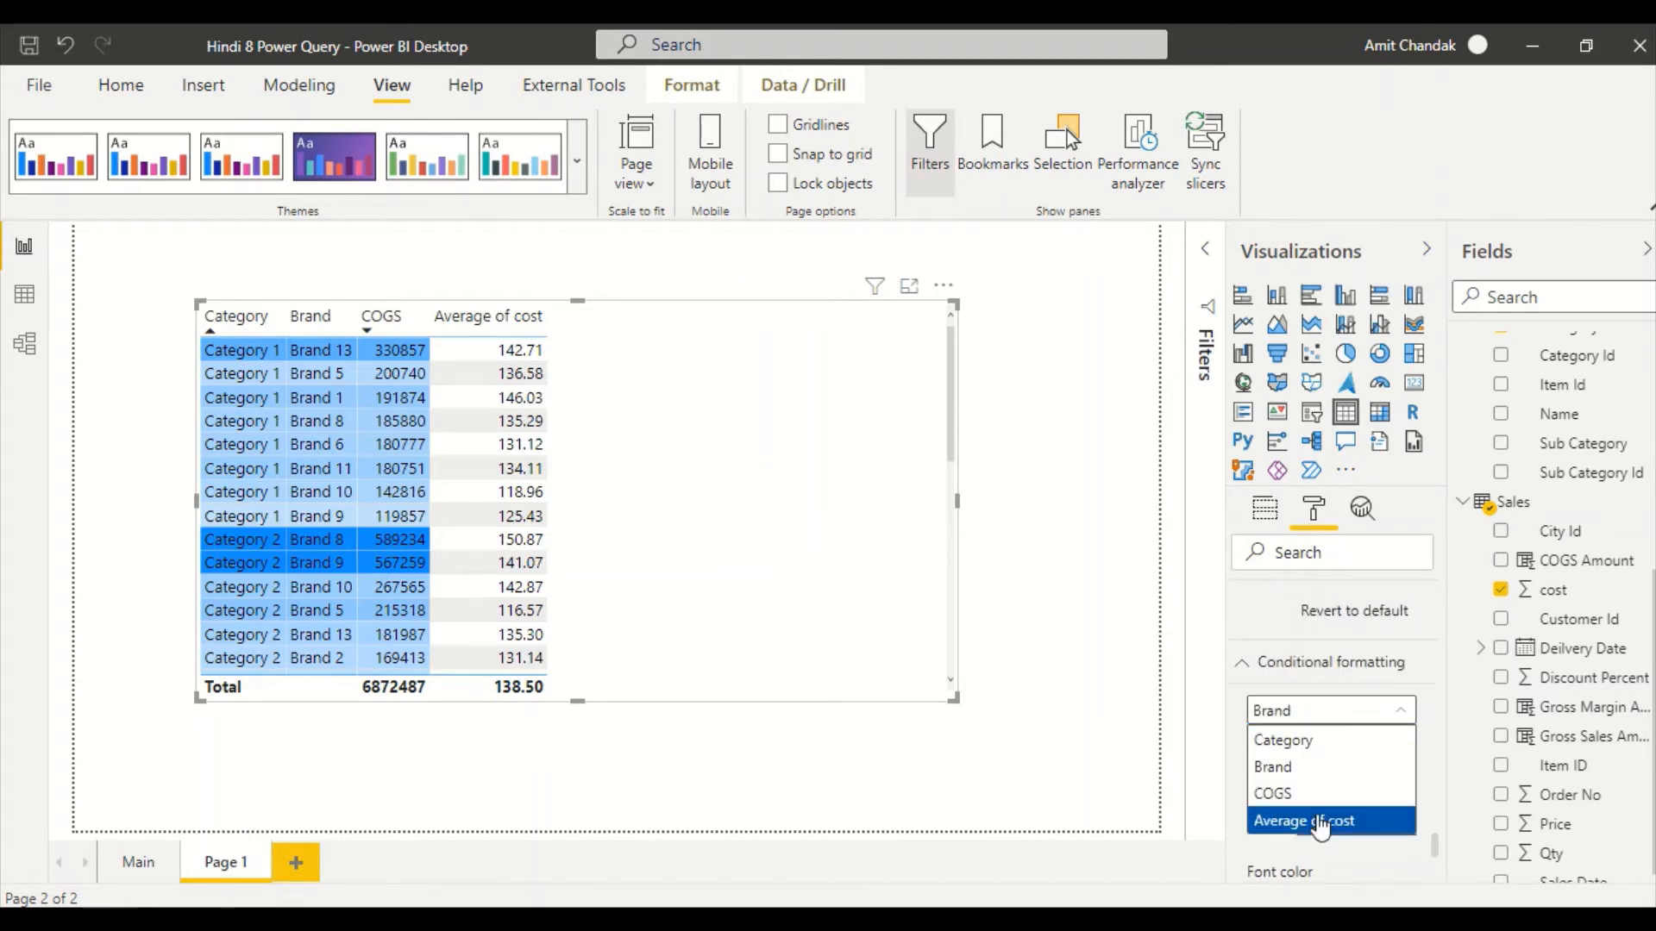
pyautogui.click(1320, 821)
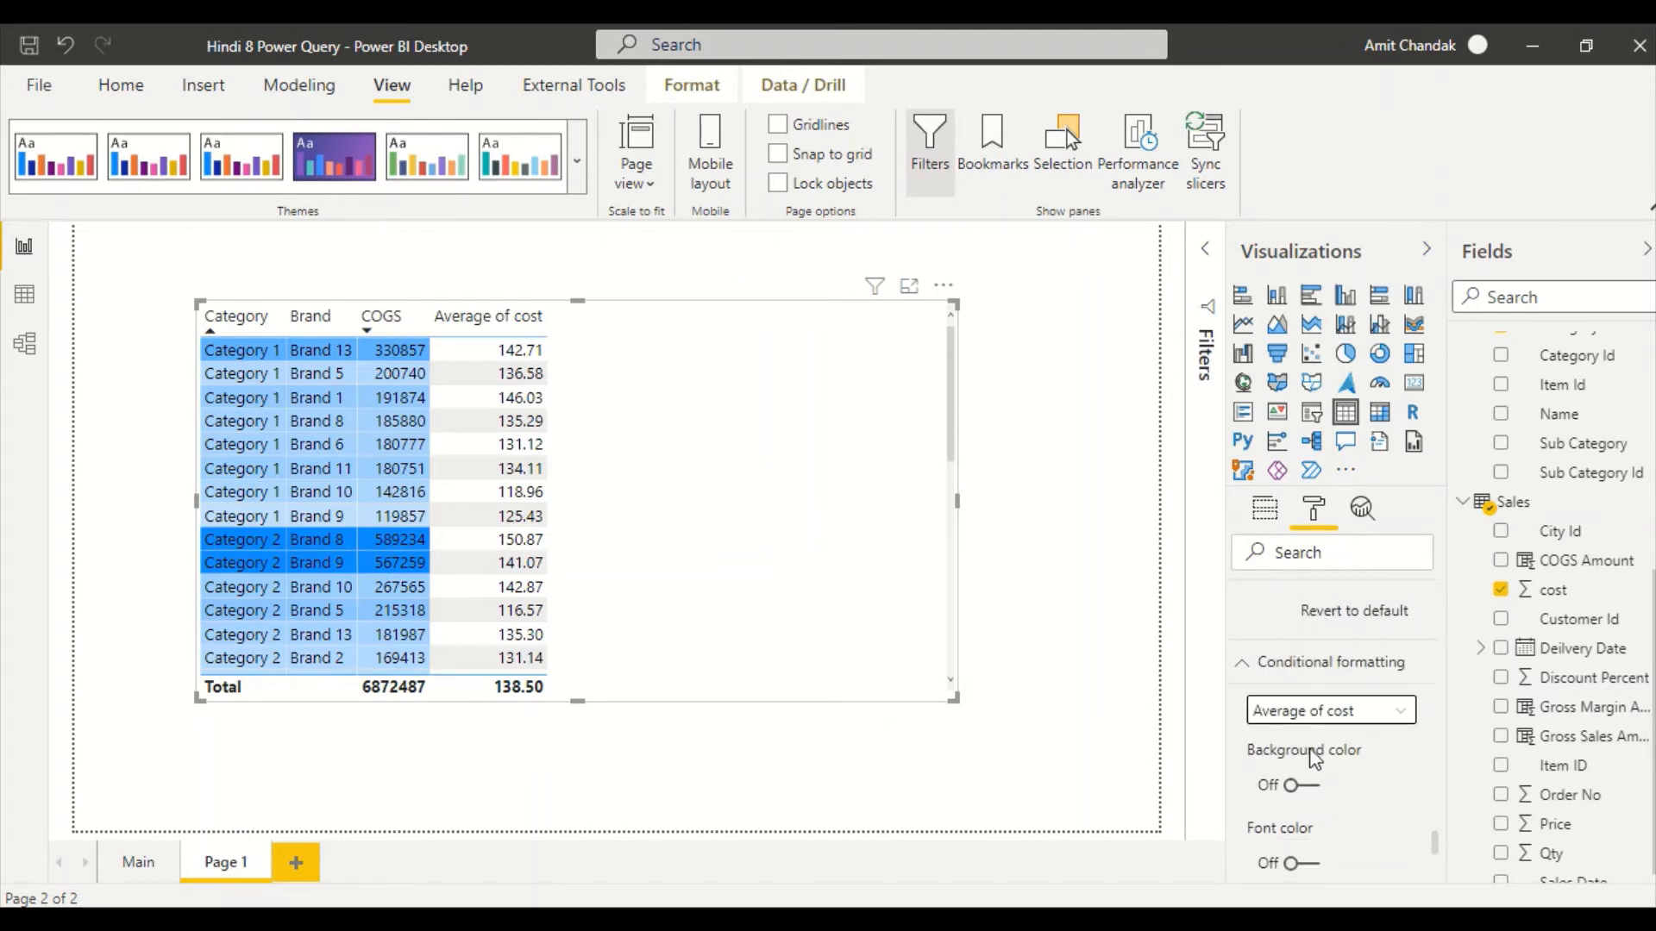
pyautogui.click(1302, 789)
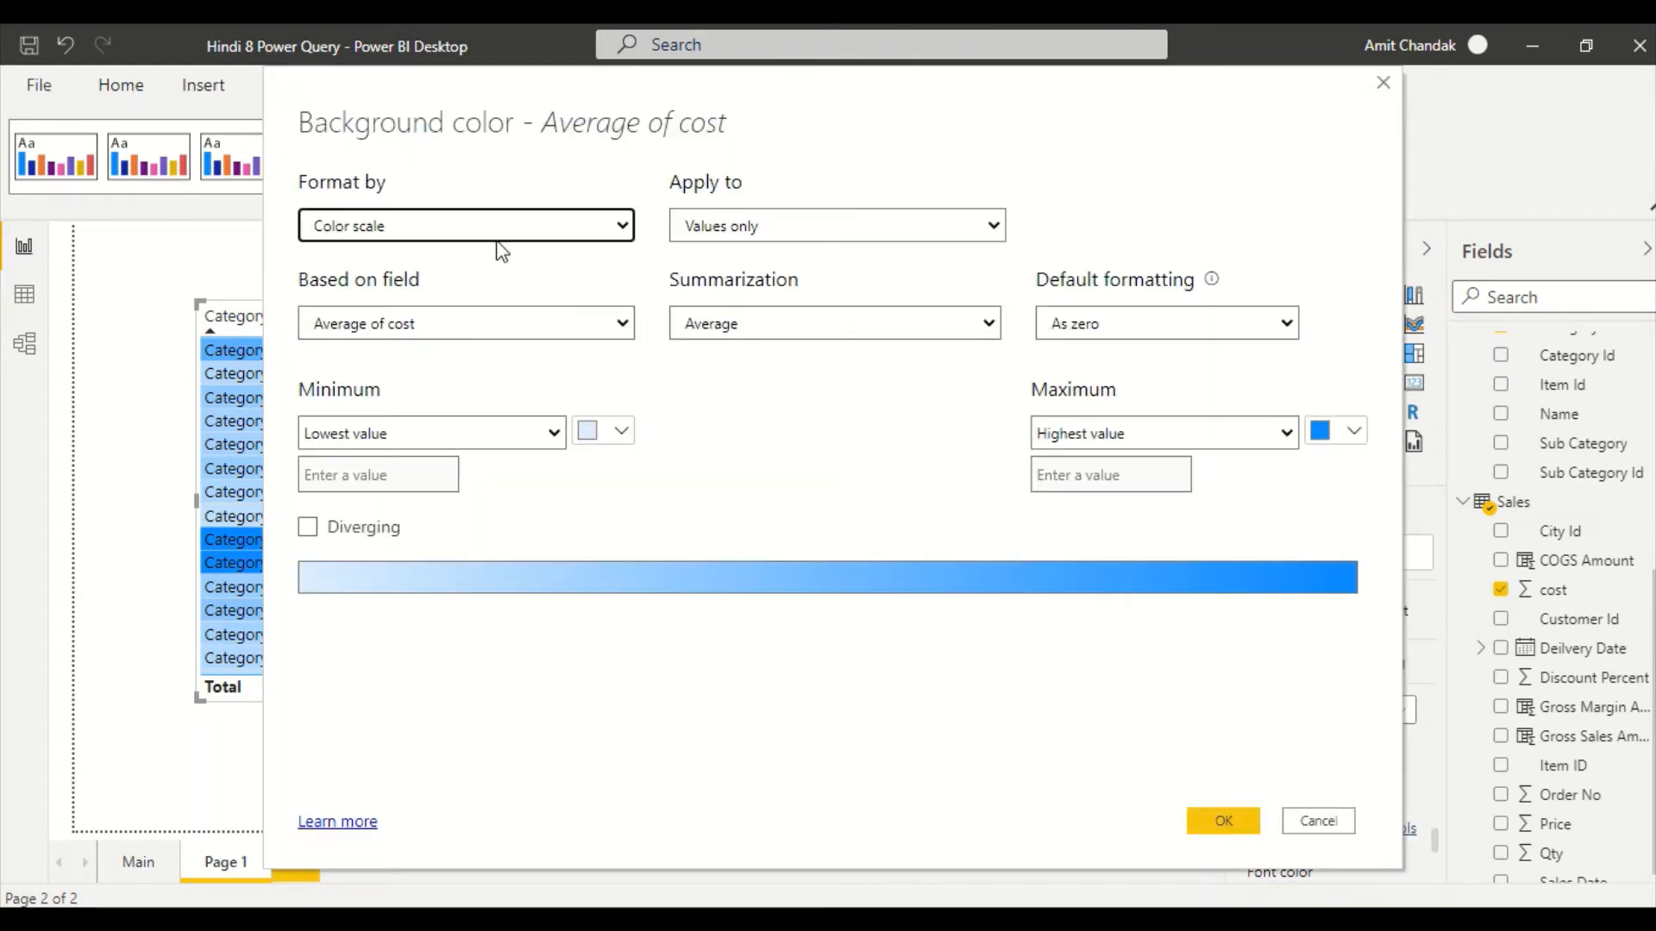
pyautogui.click(513, 235)
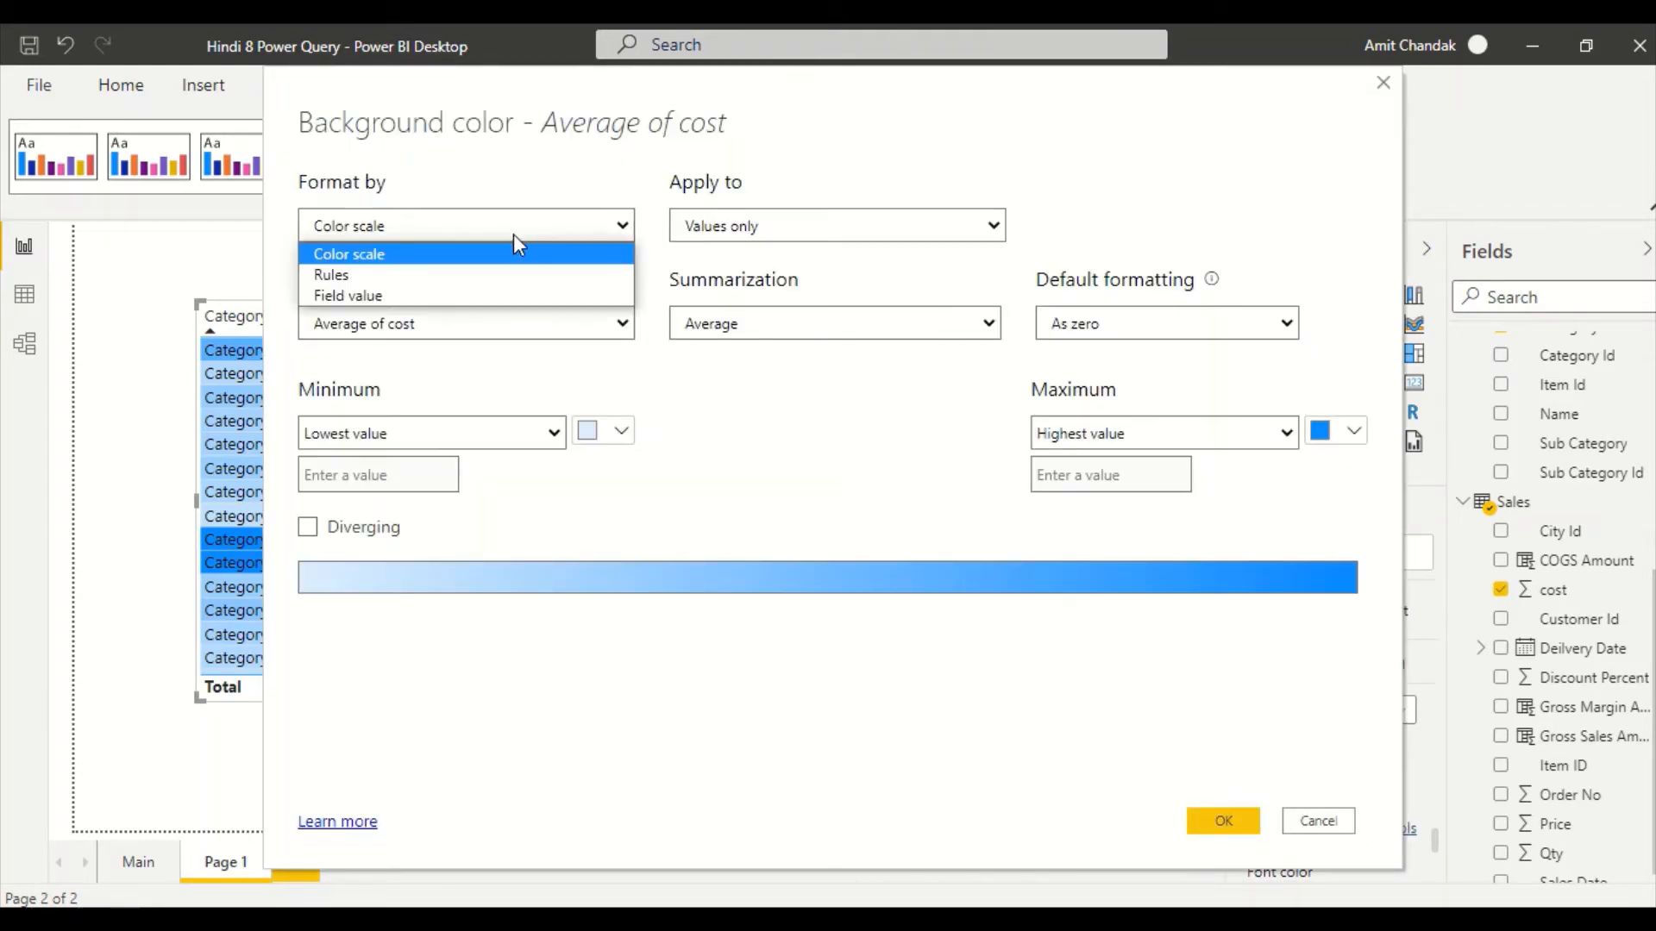
pyautogui.click(514, 235)
pyautogui.click(446, 325)
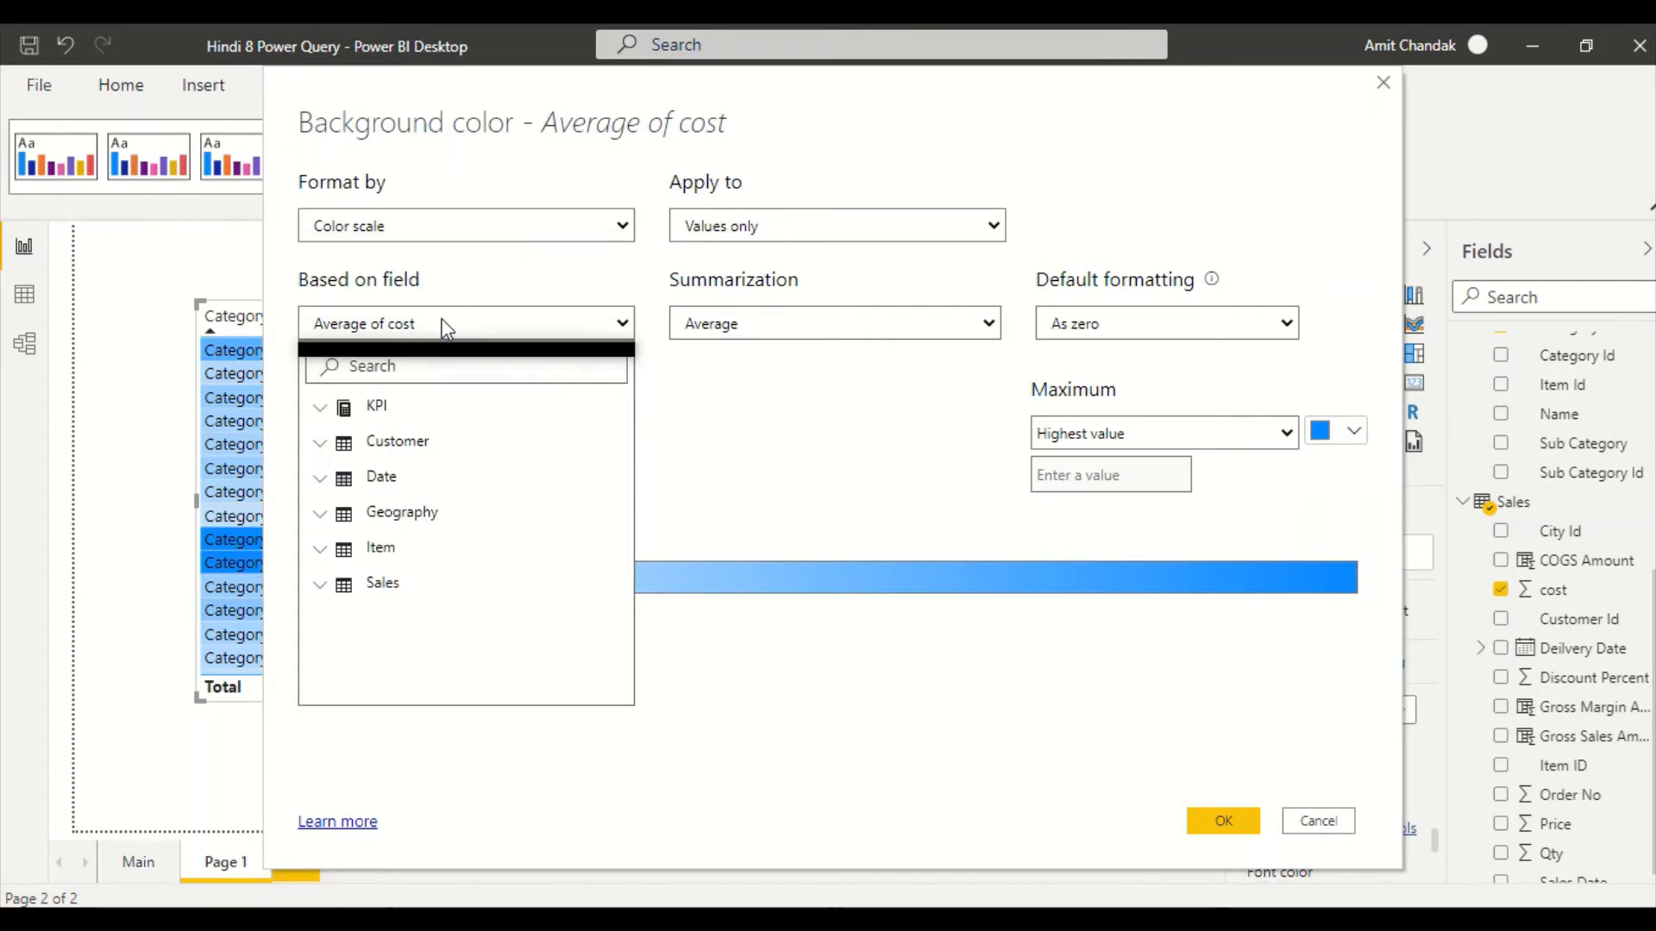
pyautogui.write('ne')
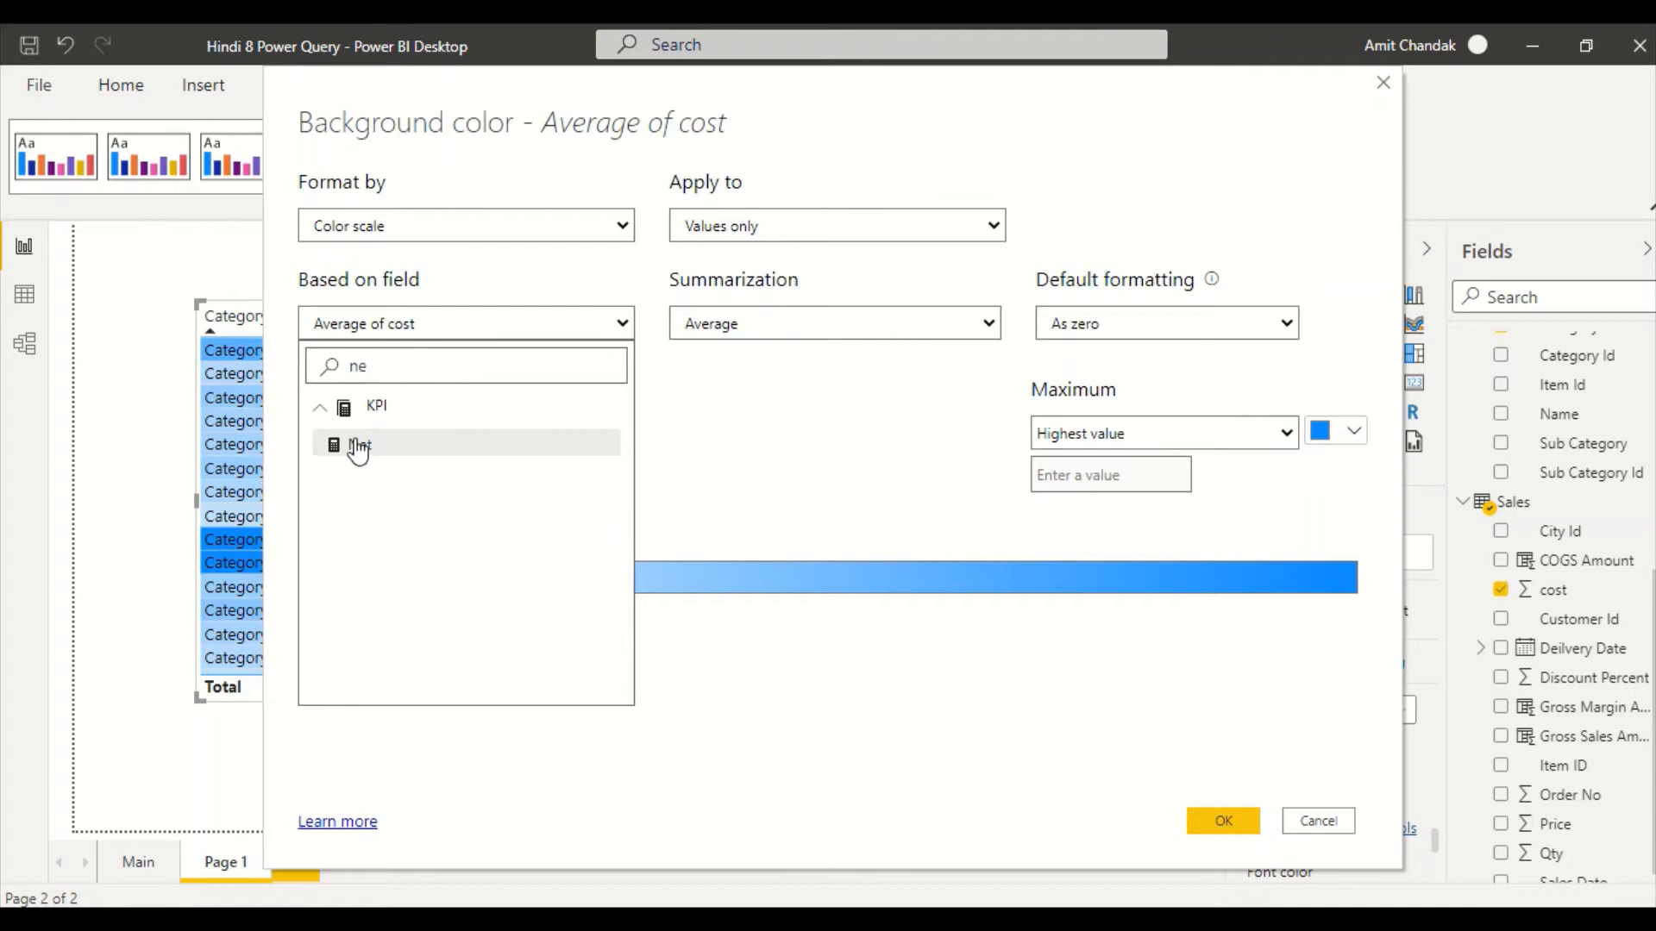
pyautogui.click(357, 446)
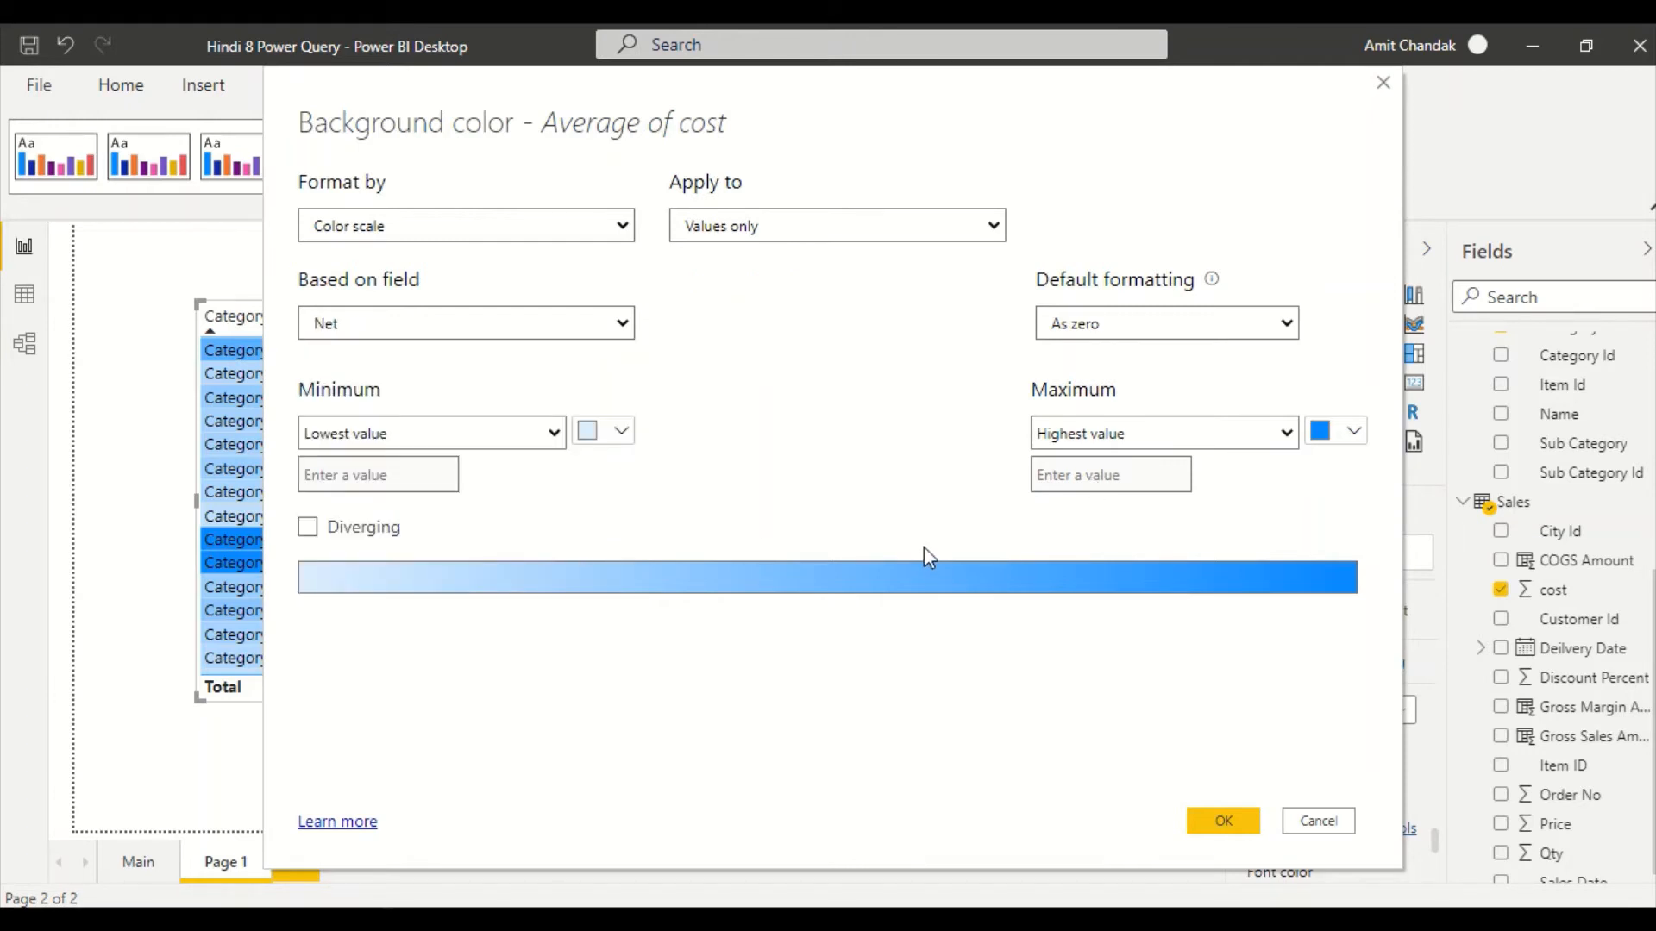
pyautogui.click(1208, 820)
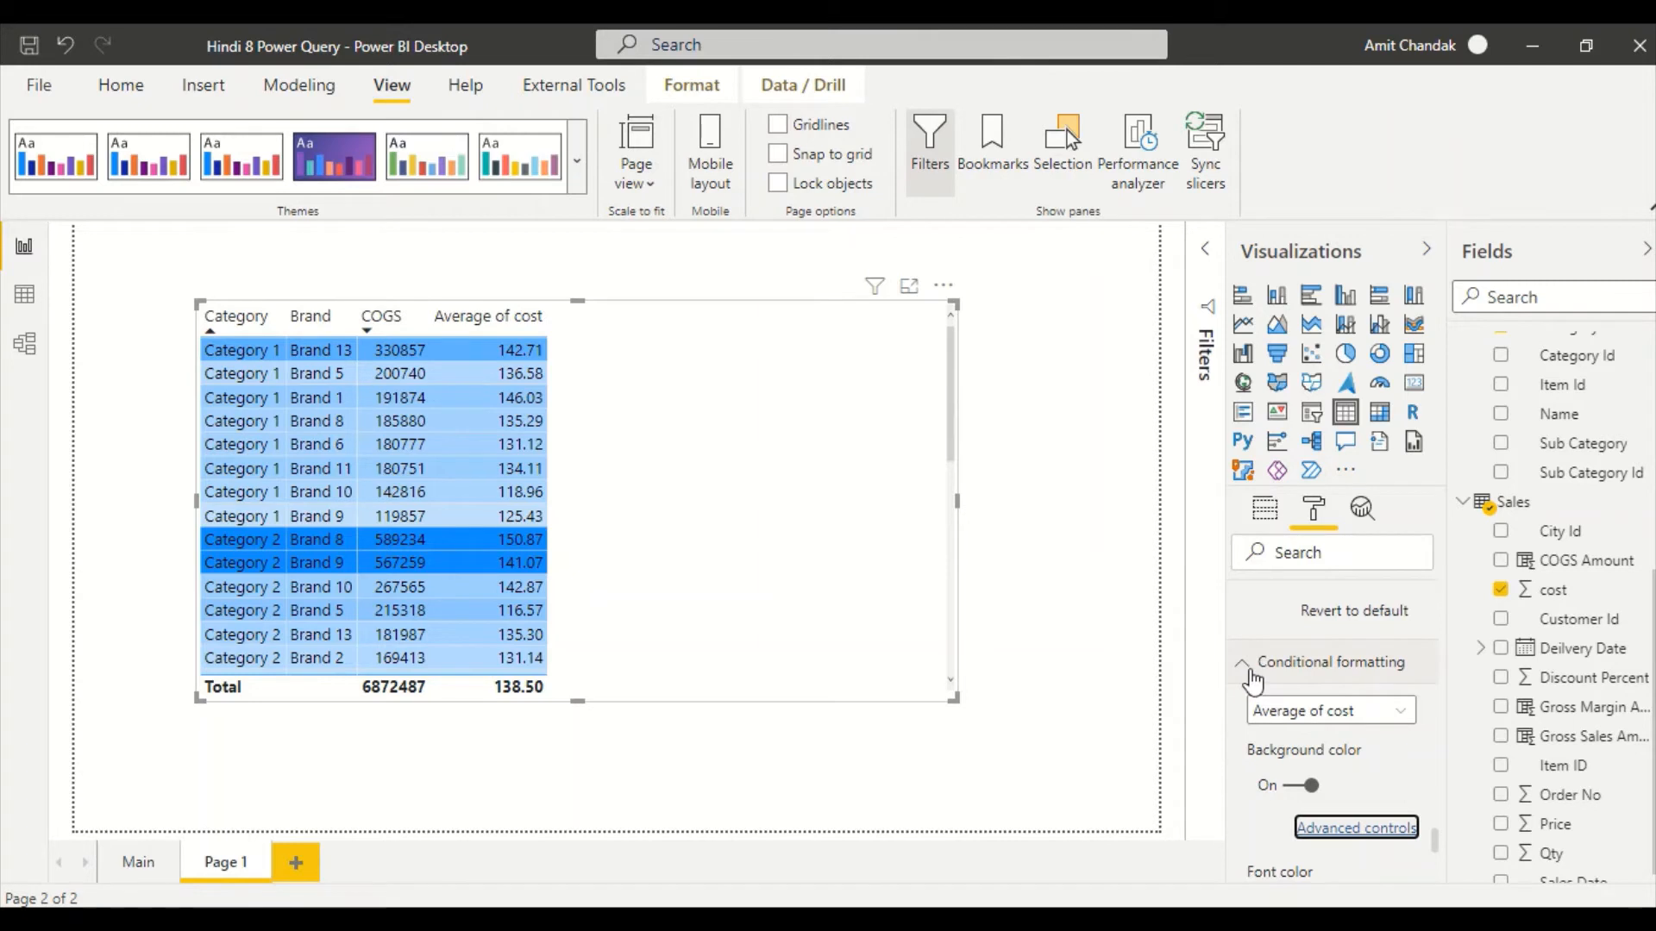
# Turn on data bars for the Average of cost column
pyautogui.click(1300, 714)
pyautogui.click(1300, 715)
pyautogui.scroll(-3, 1276, 698)
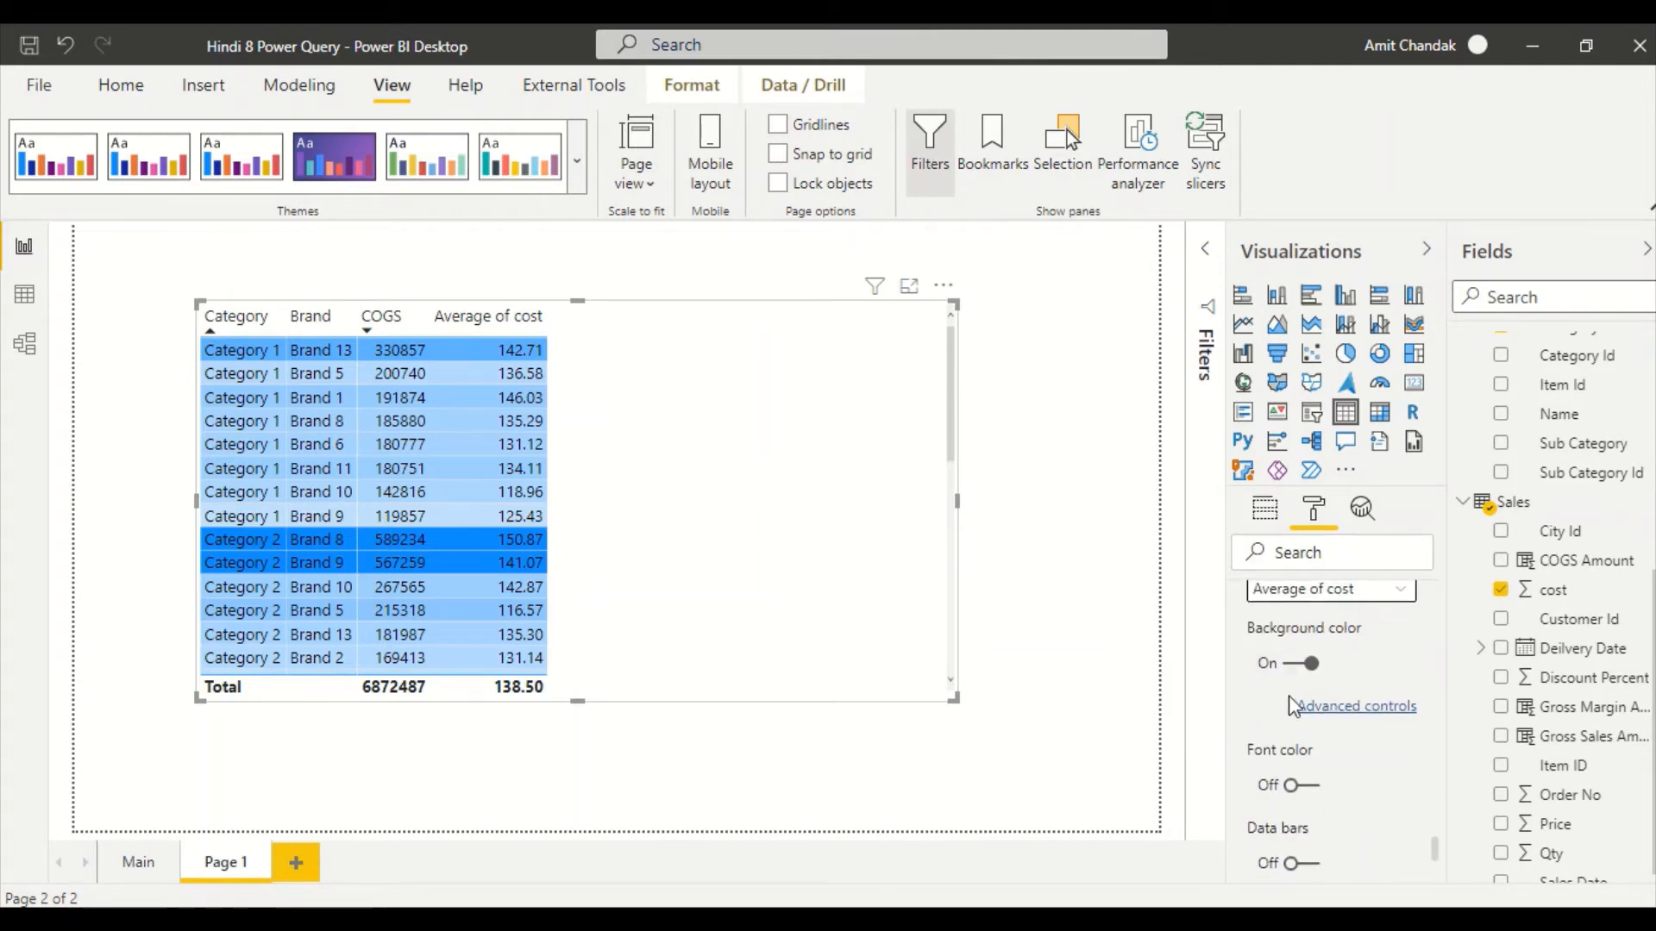
pyautogui.scroll(-3, 1317, 749)
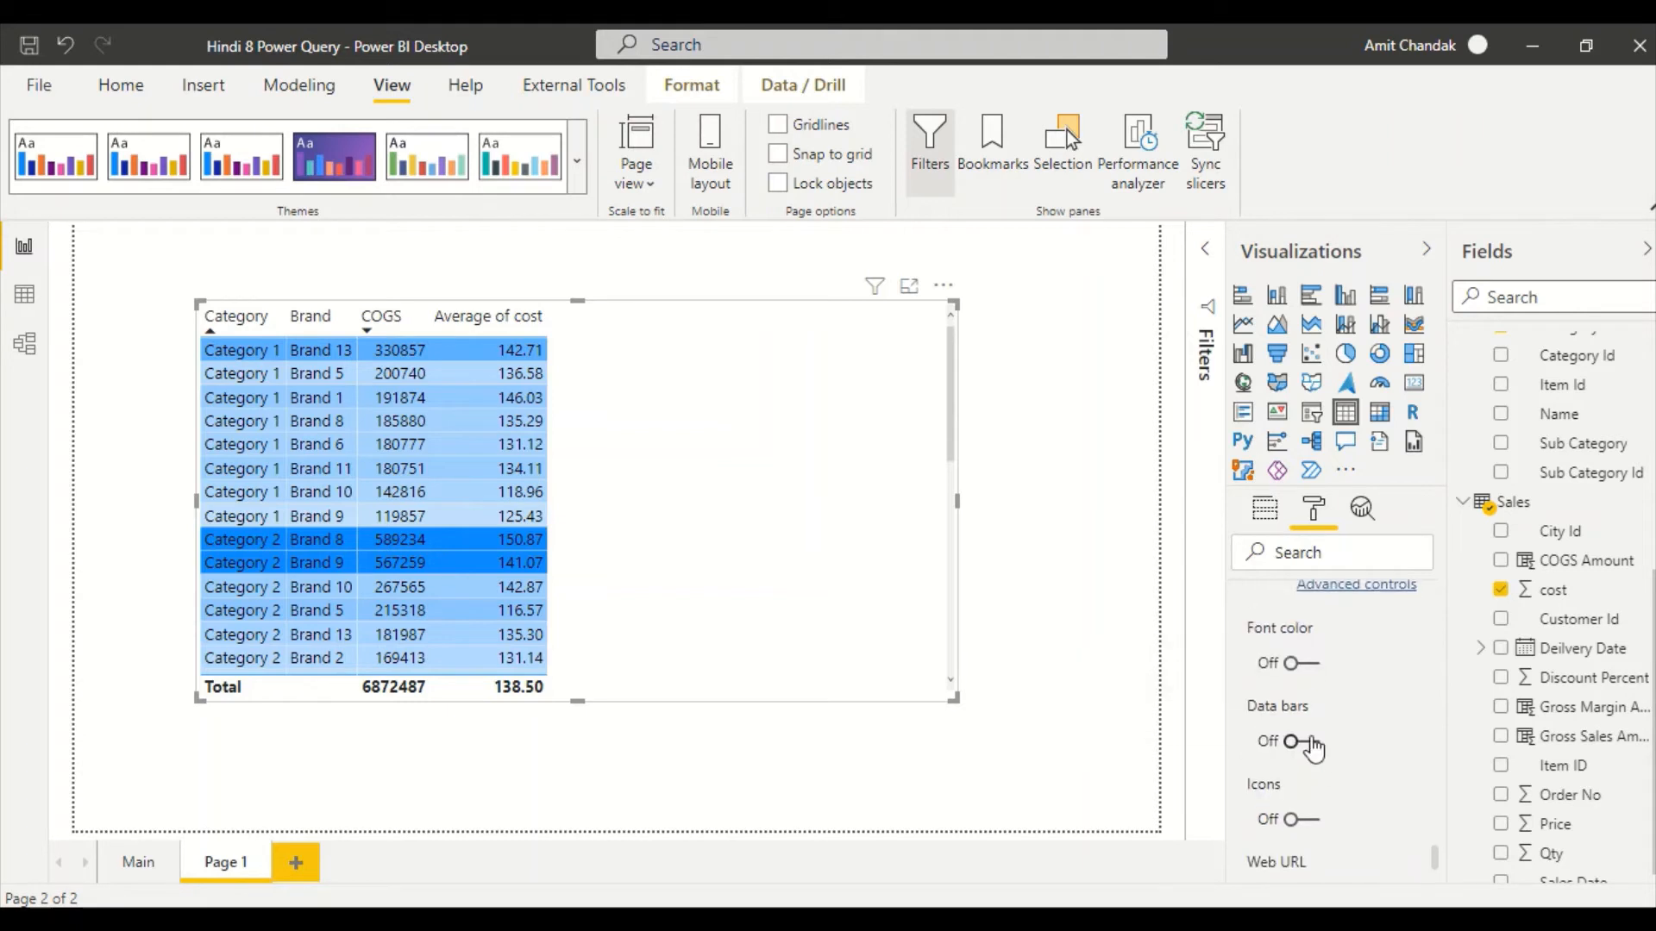
pyautogui.click(1302, 743)
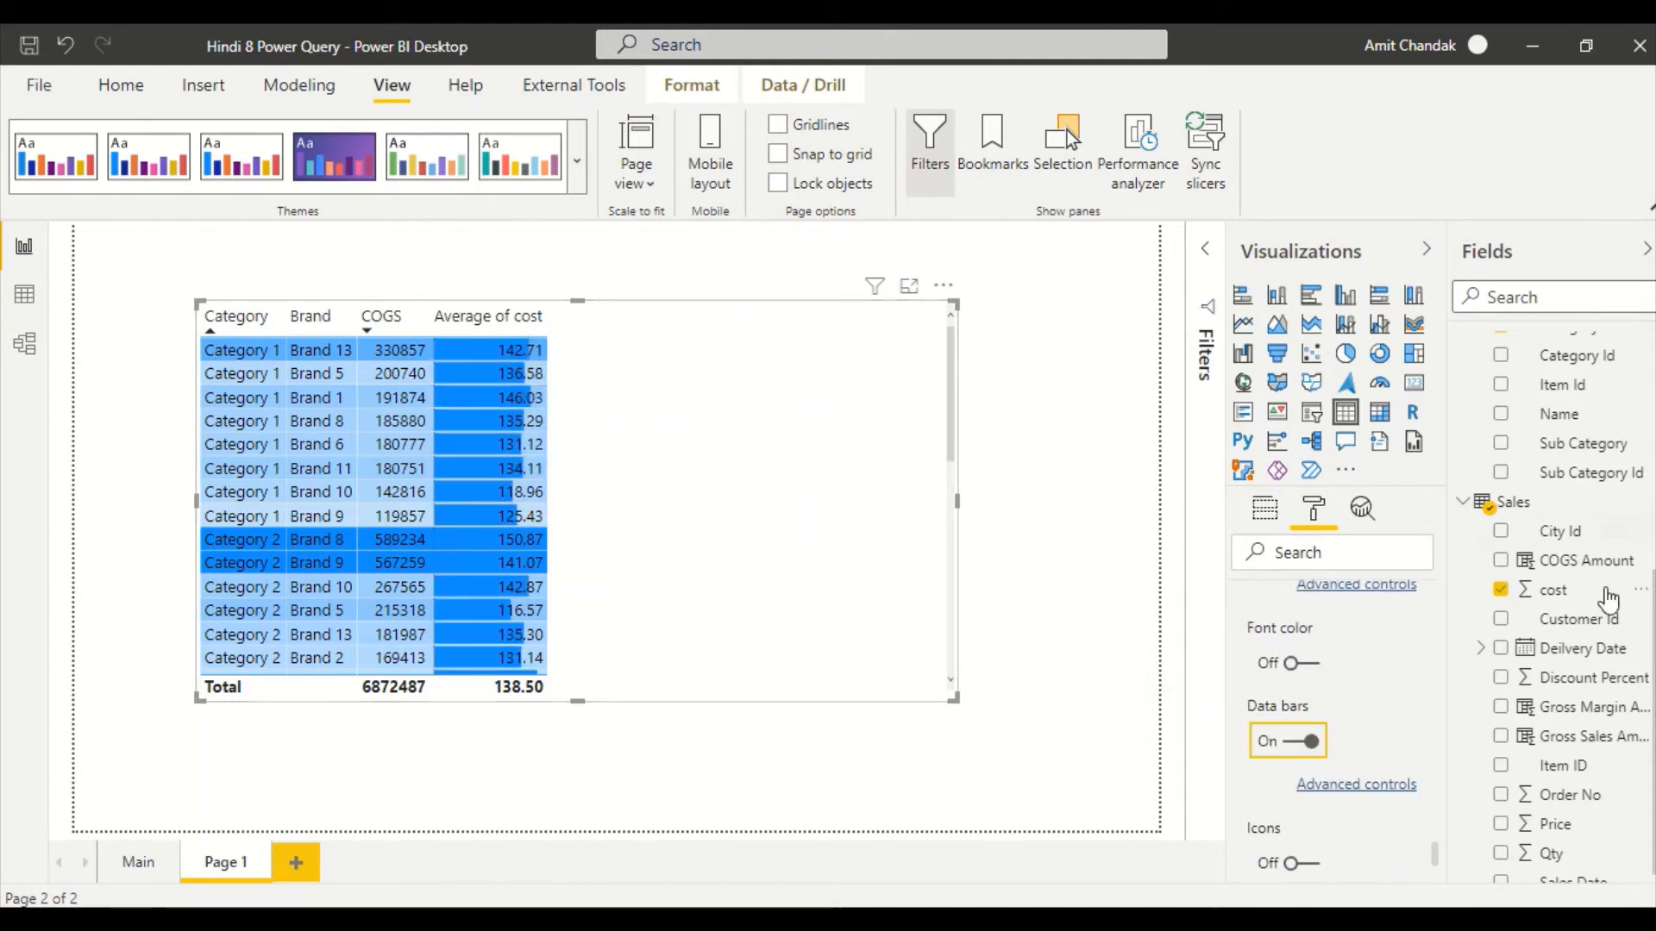
# Turn off the conditional background color for Average of cost and check the data bars down the table's rows
pyautogui.scroll(3, 1384, 694)
pyautogui.scroll(3, 1363, 681)
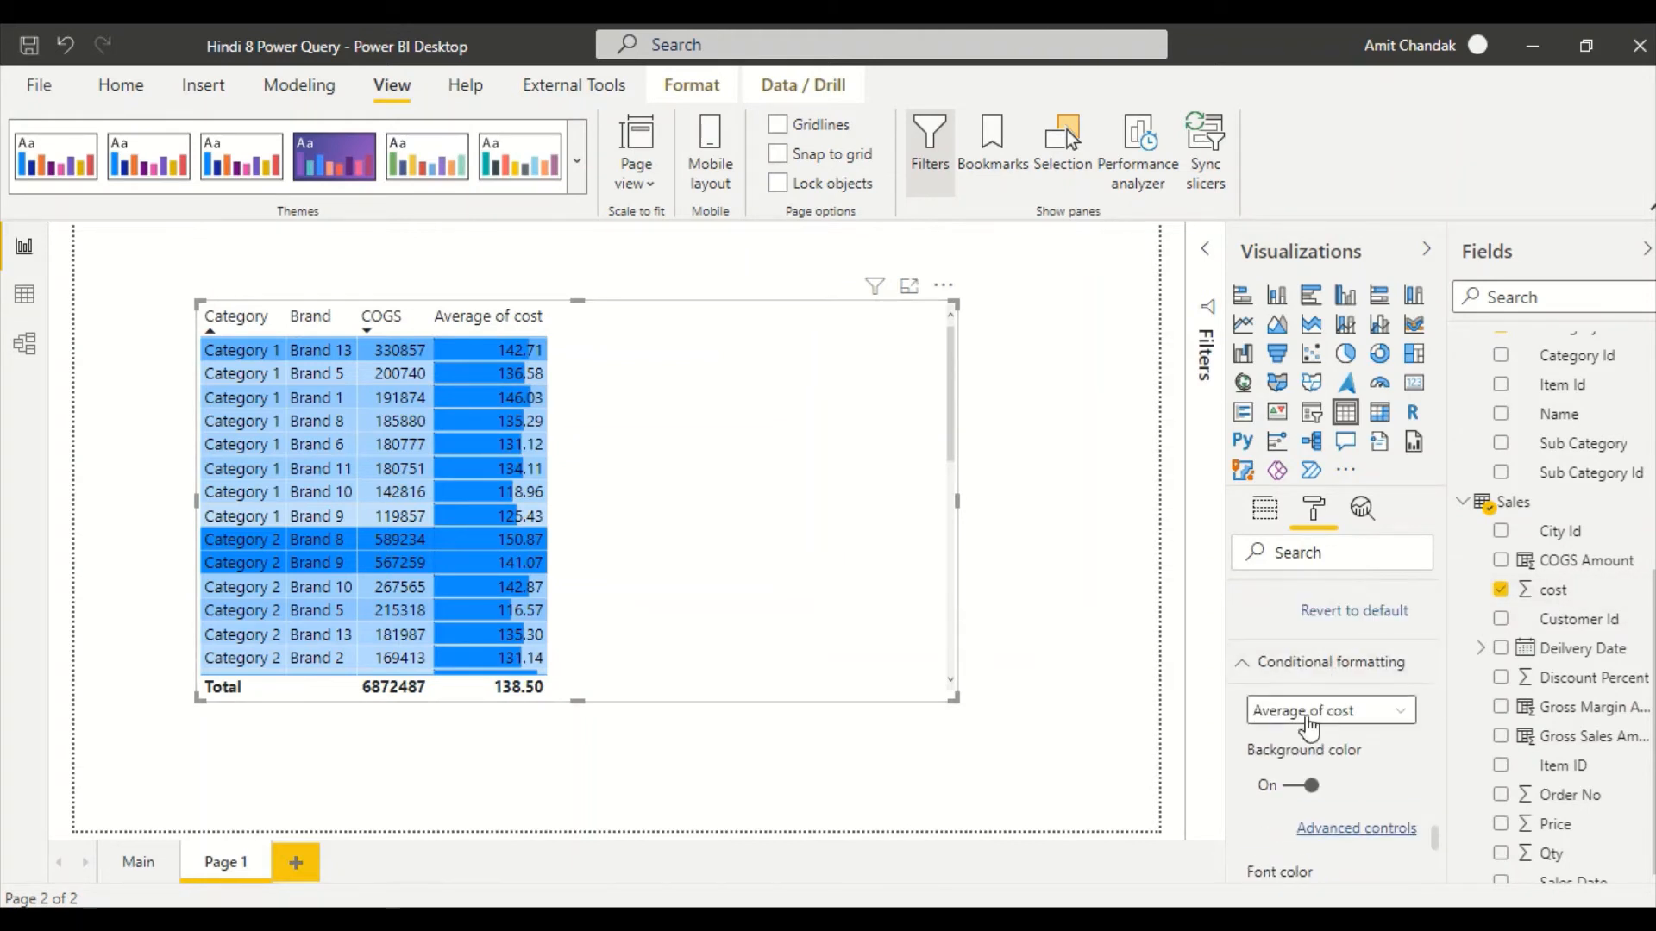
pyautogui.click(1296, 787)
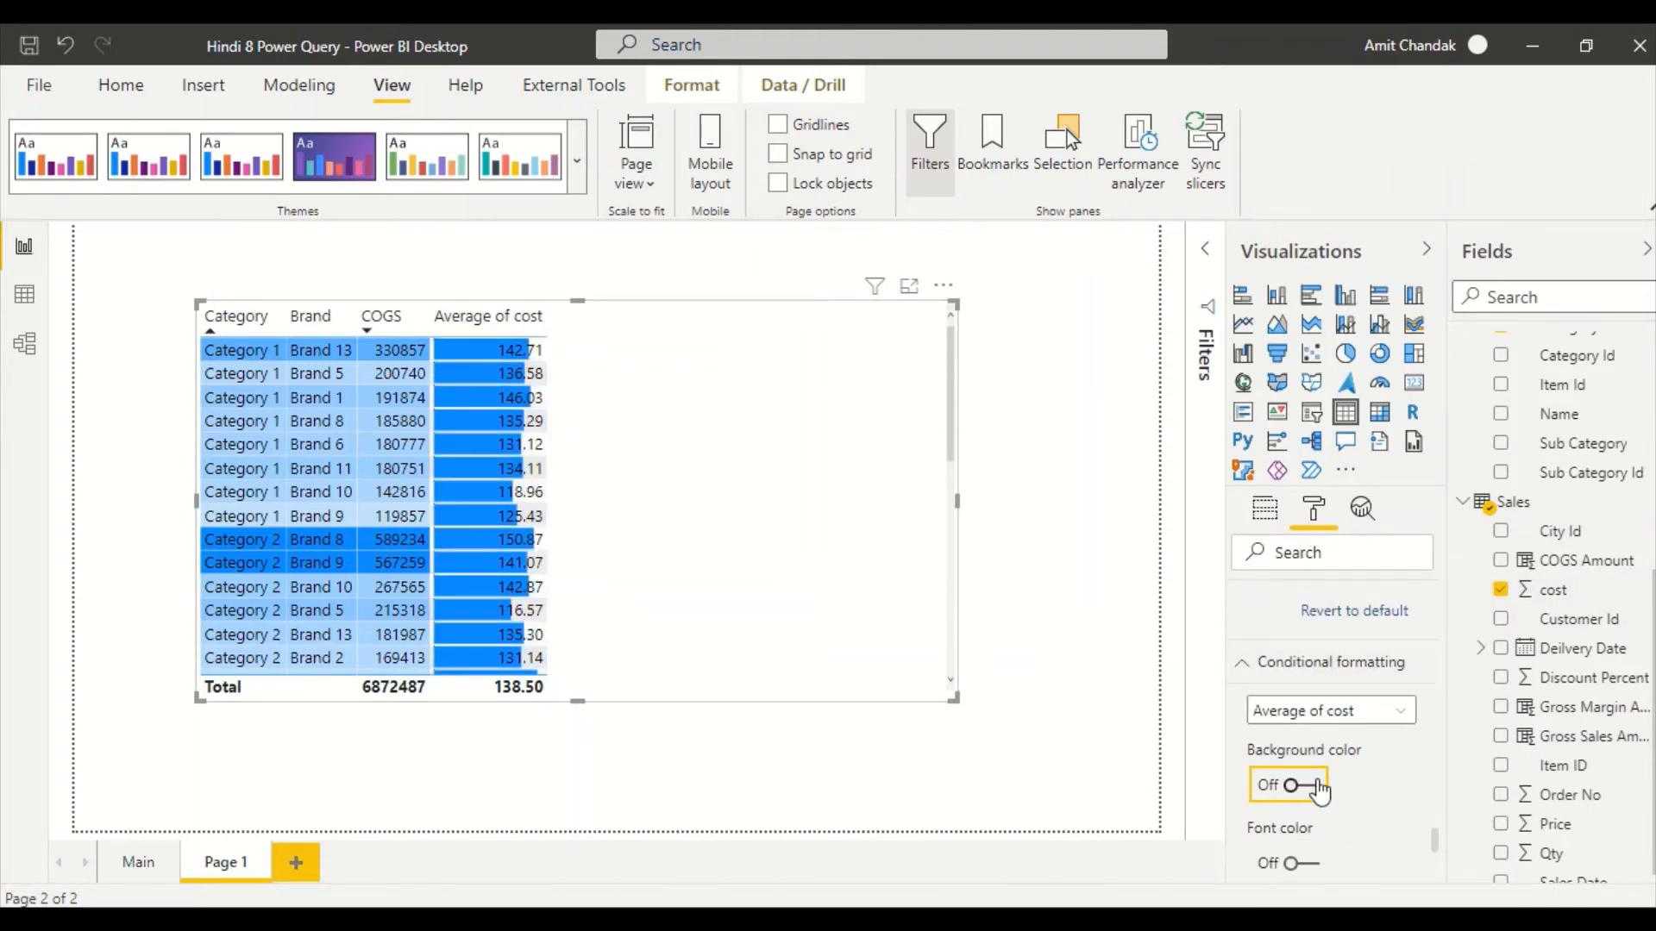
pyautogui.scroll(-1, 499, 545)
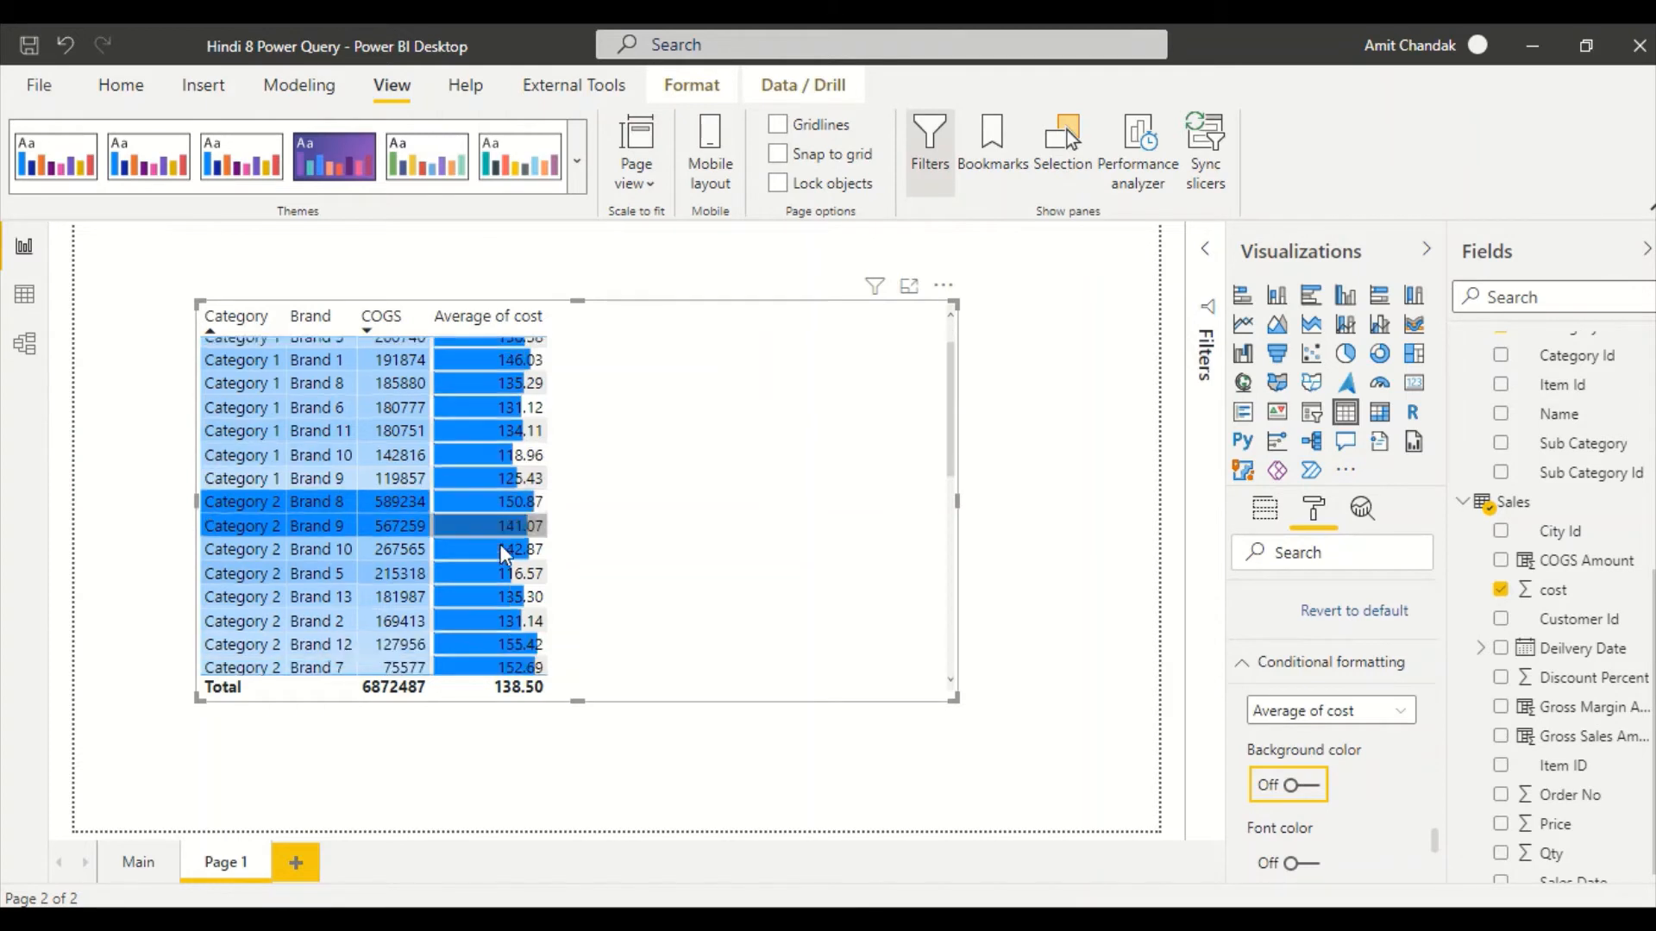
pyautogui.scroll(-5, 500, 545)
pyautogui.scroll(-3, 1363, 720)
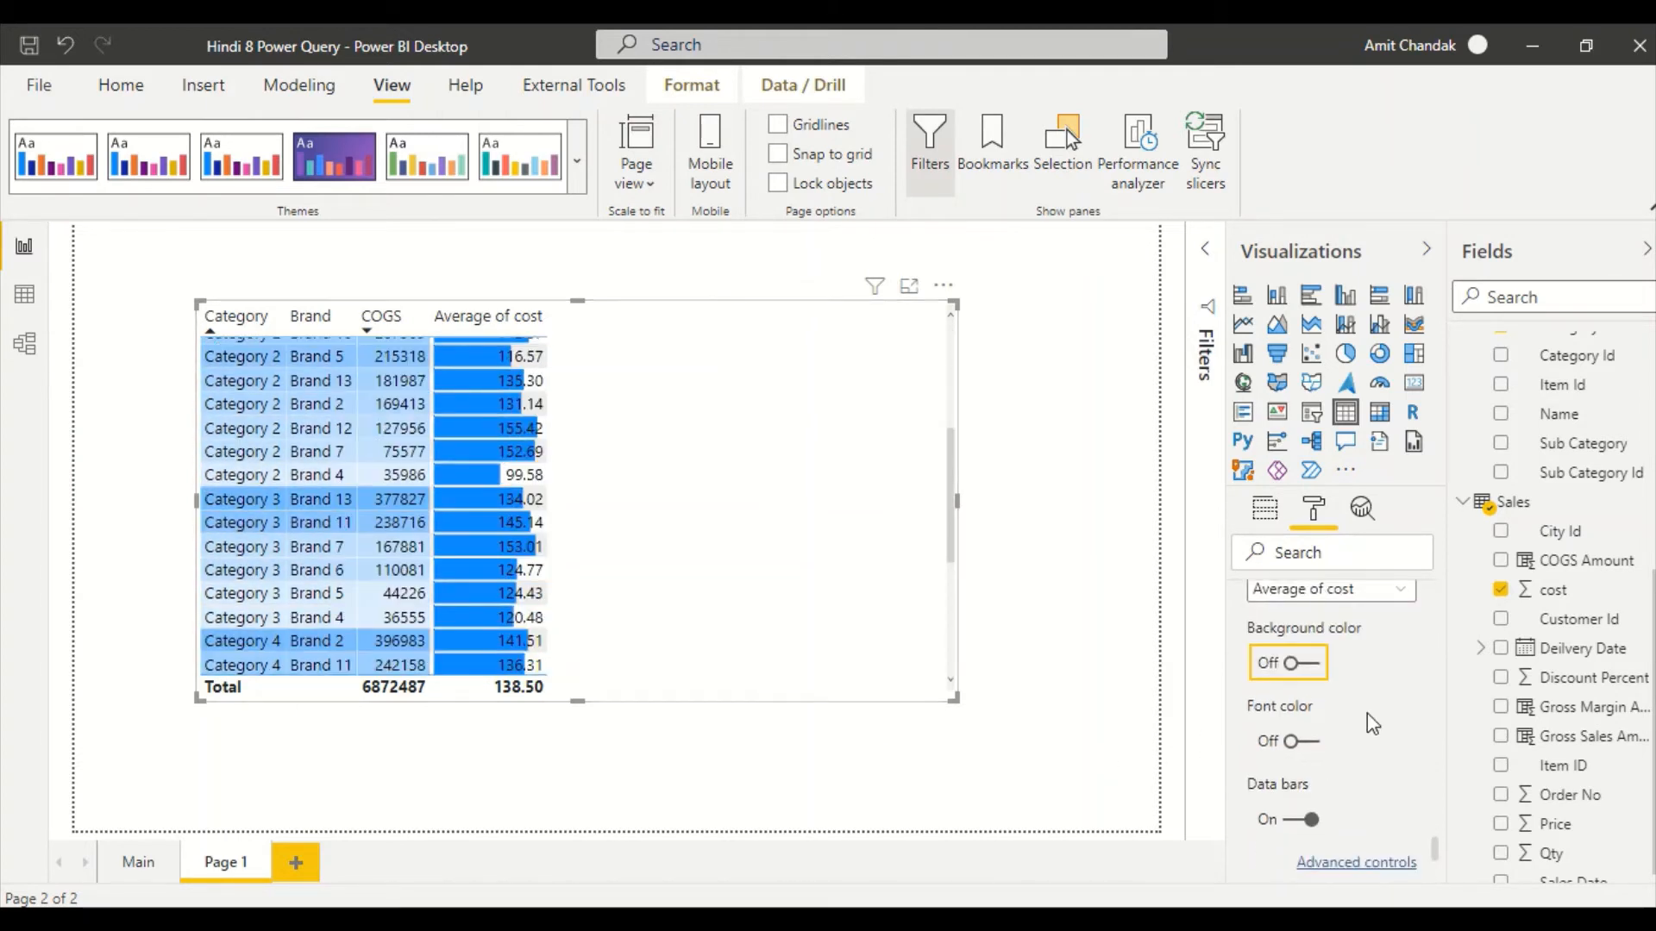
# Set the Average of cost data bars to show only the bars, without the values
pyautogui.scroll(-3, 1368, 712)
pyautogui.click(1322, 742)
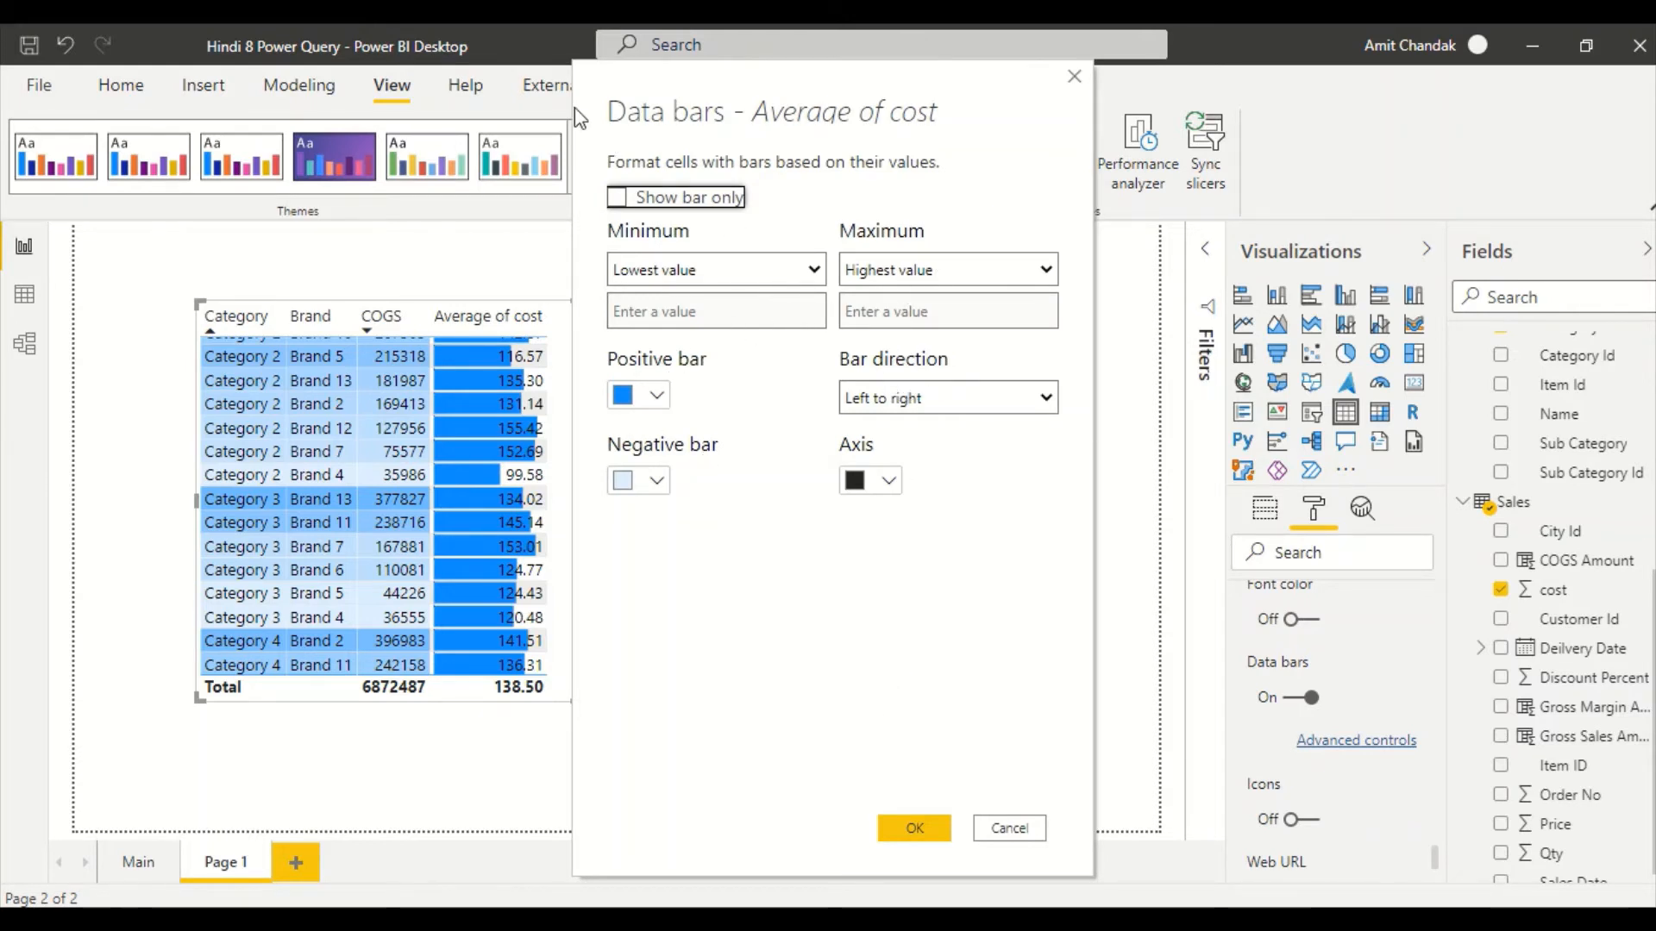
pyautogui.click(616, 198)
pyautogui.click(916, 828)
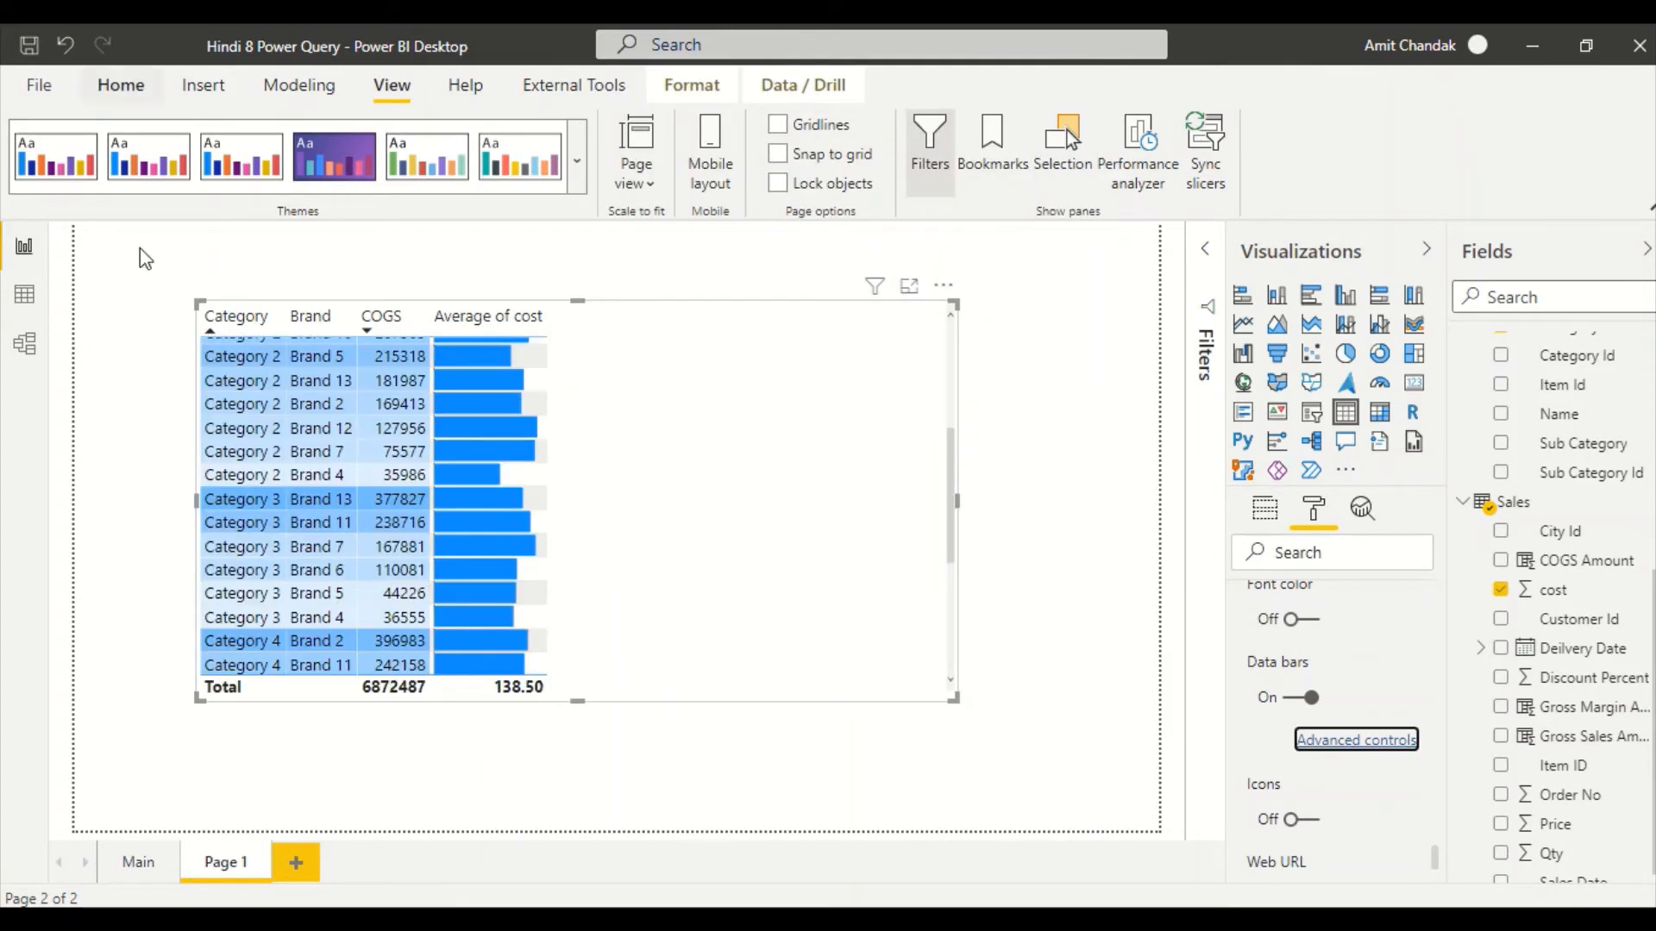
# Turn on conditional icons for the Average of cost column and look through the available icon styles
pyautogui.scroll(-3, 1354, 695)
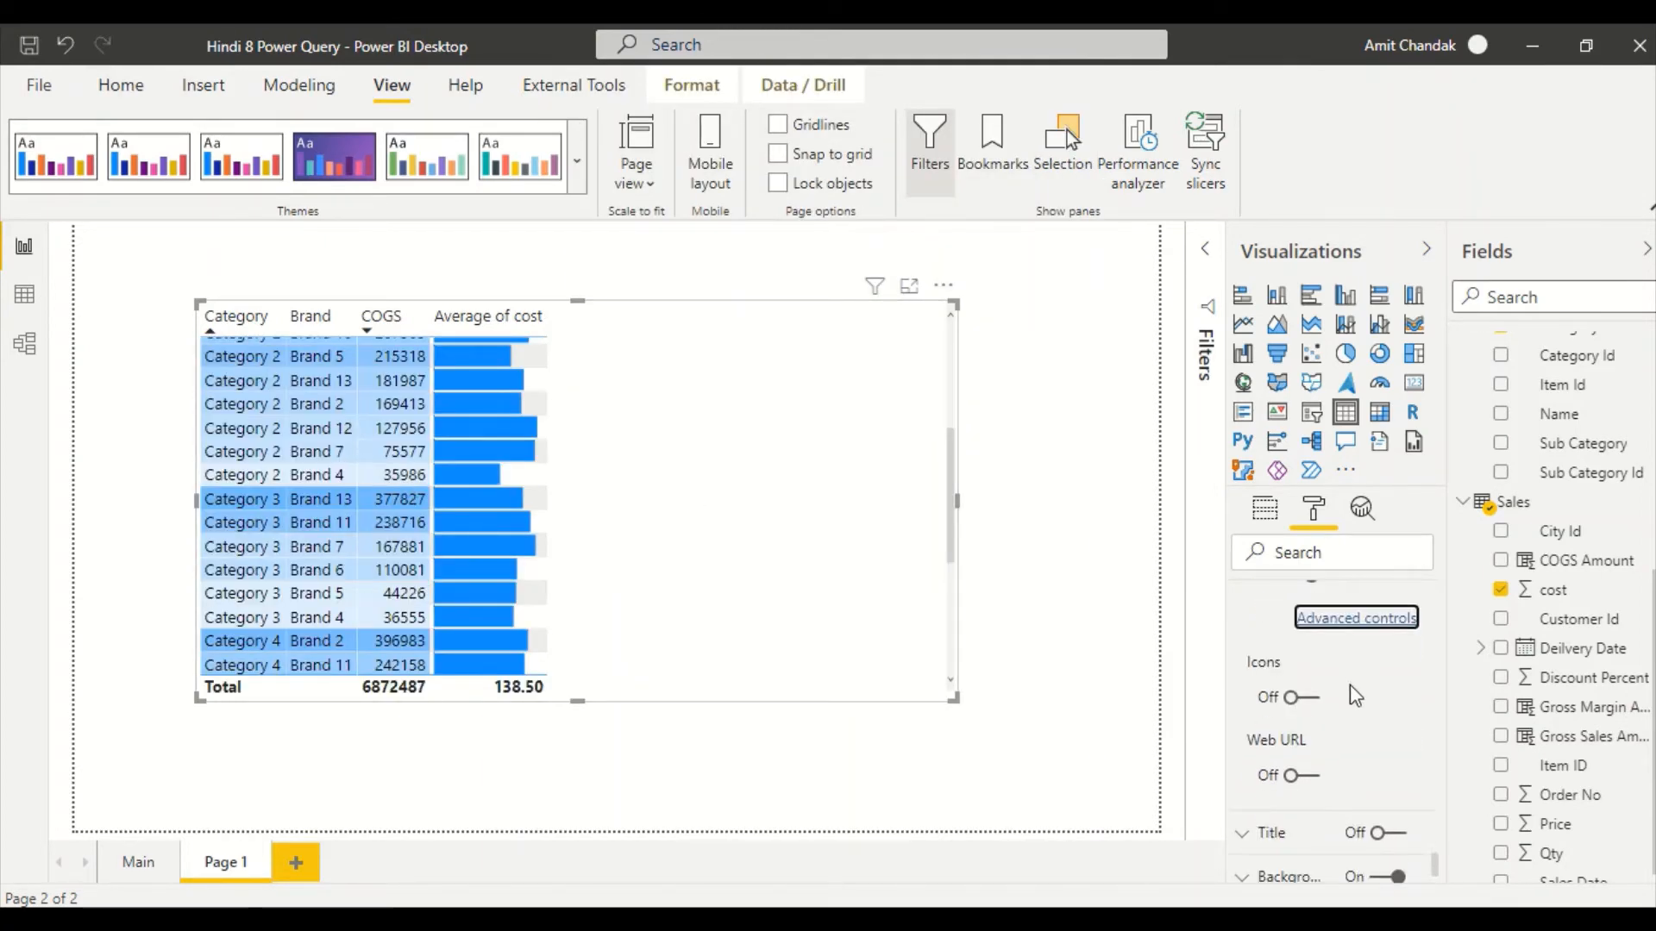
pyautogui.click(1302, 696)
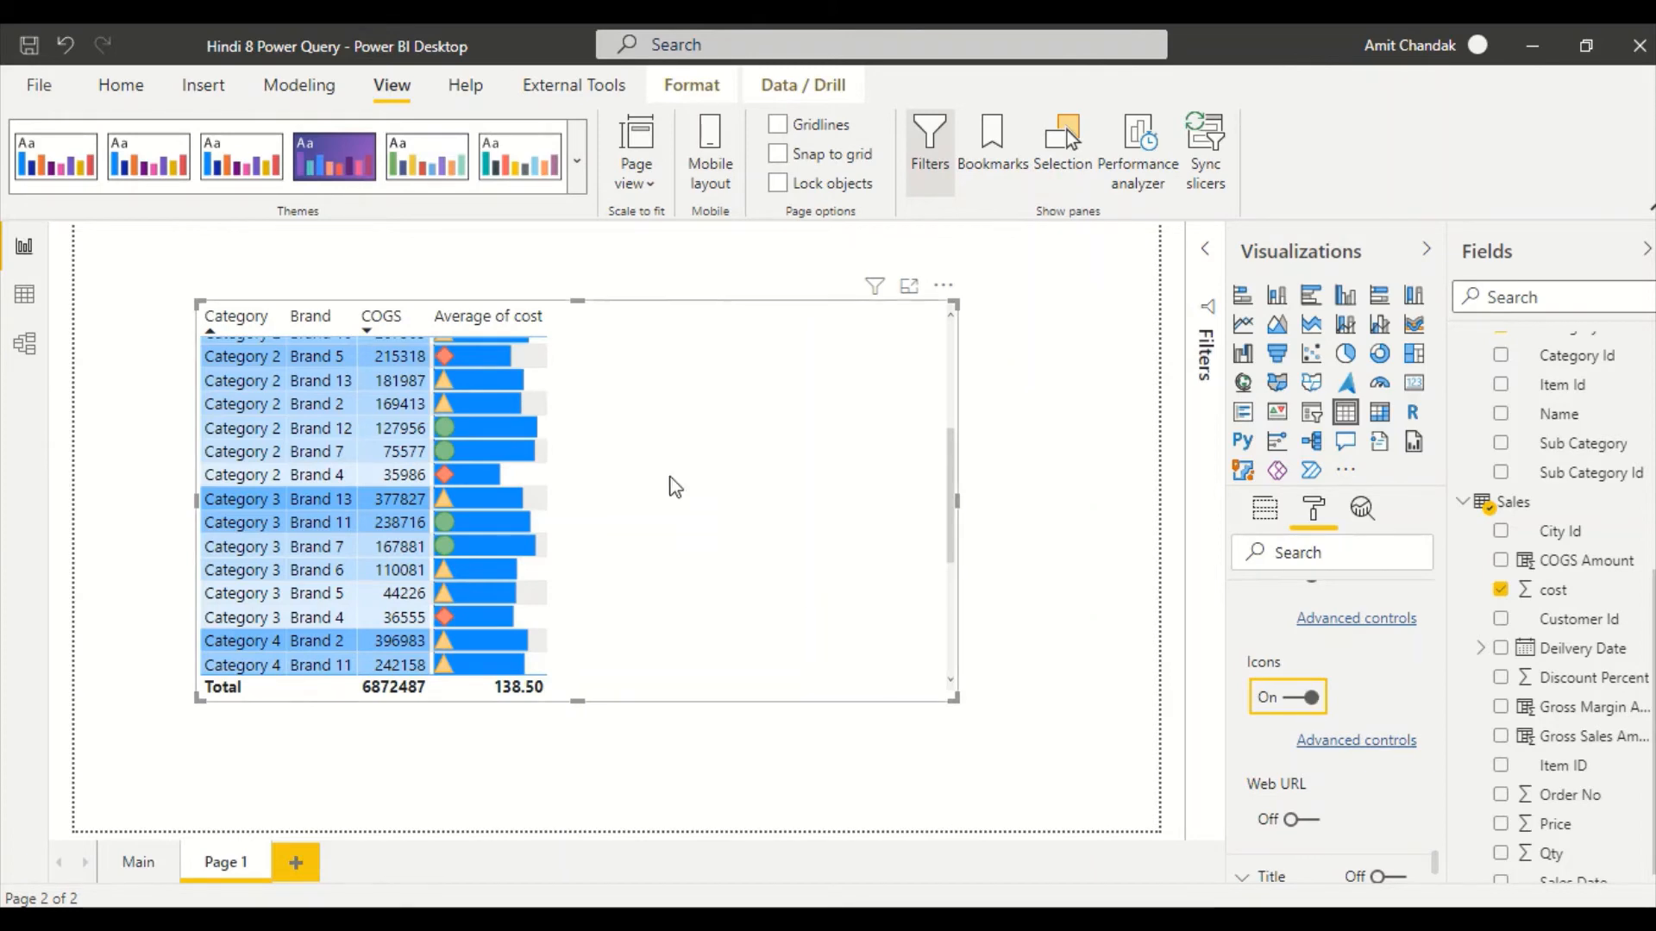
pyautogui.click(1343, 743)
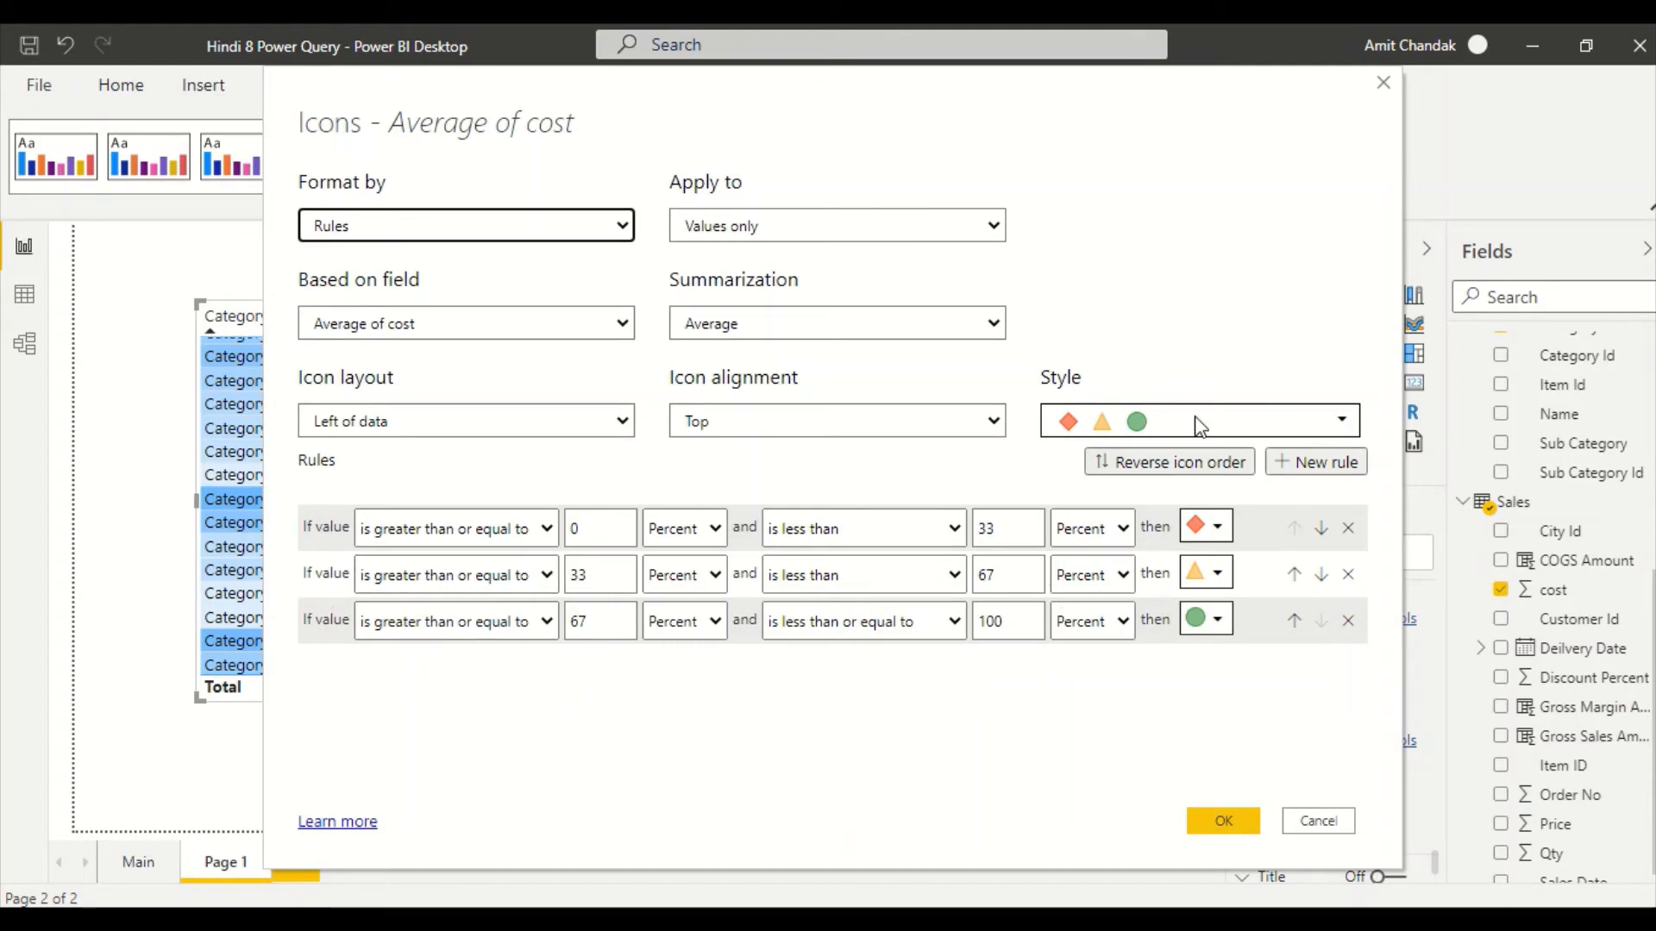
pyautogui.click(1082, 422)
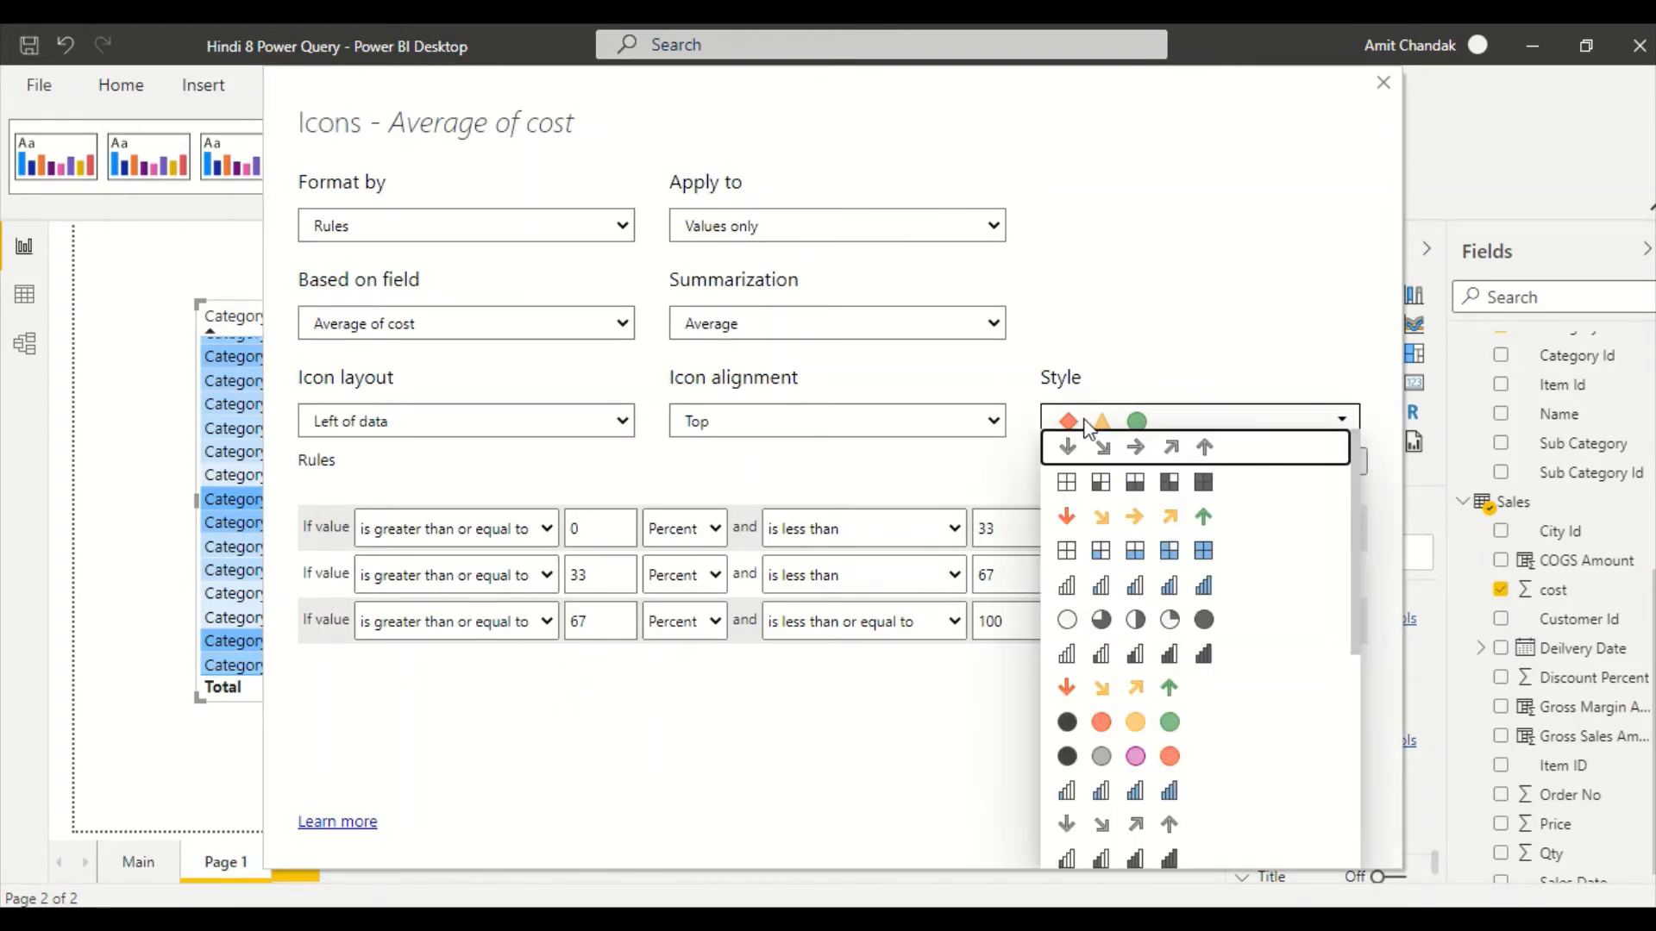
pyautogui.scroll(-3, 1125, 608)
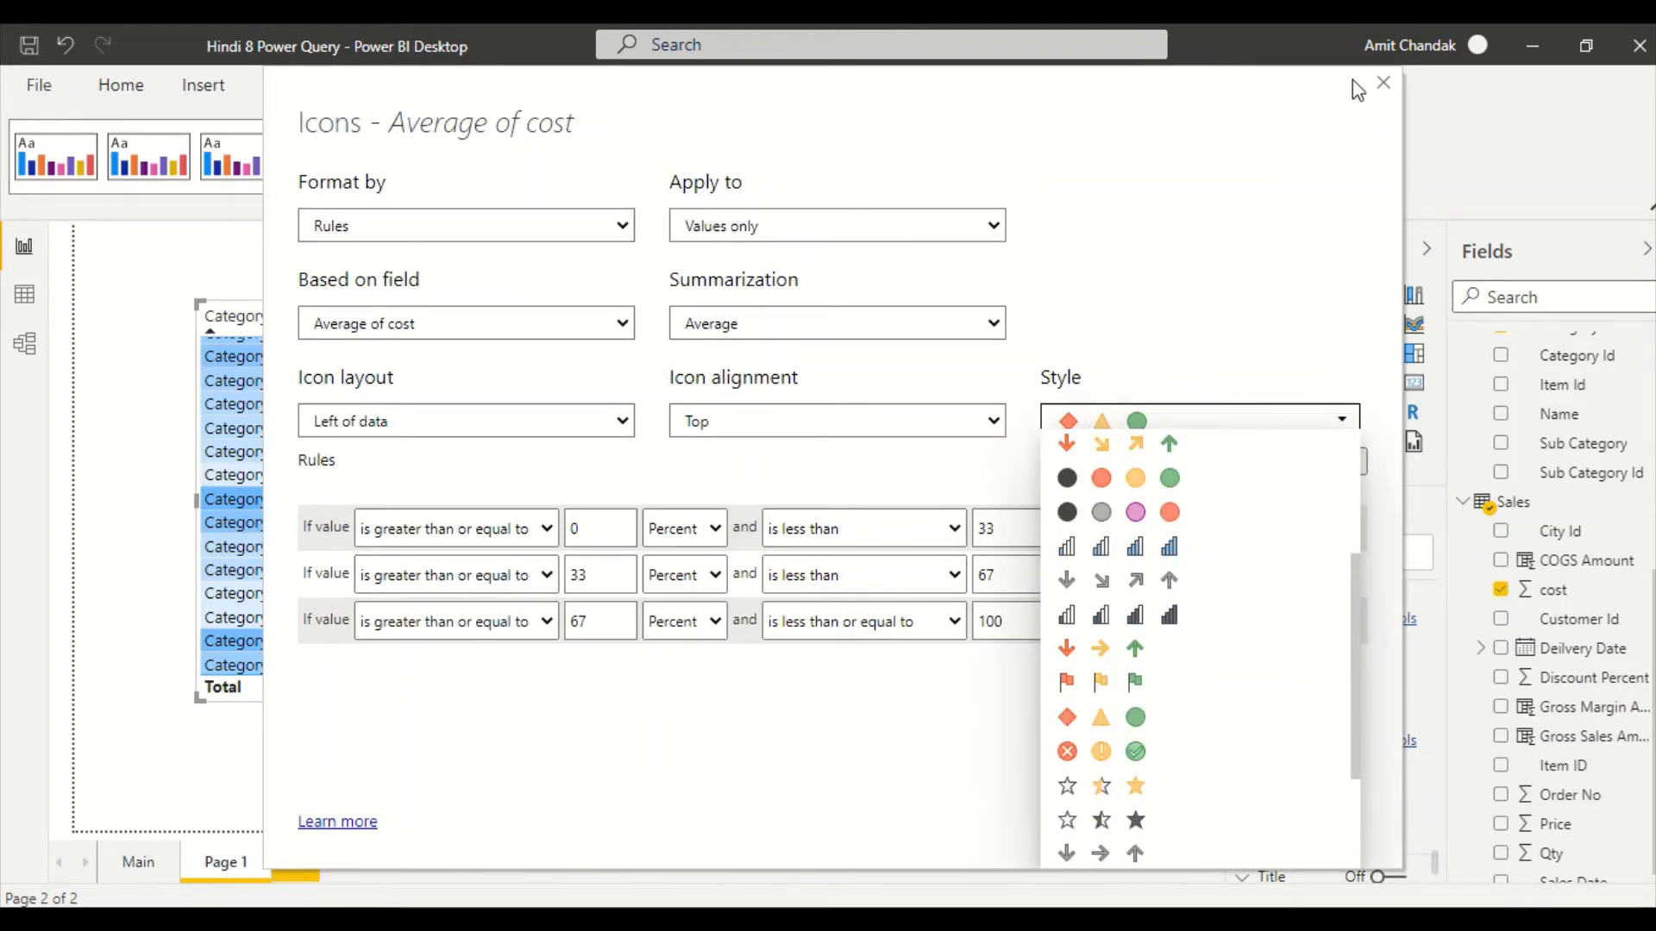
pyautogui.click(1381, 90)
pyautogui.click(1382, 86)
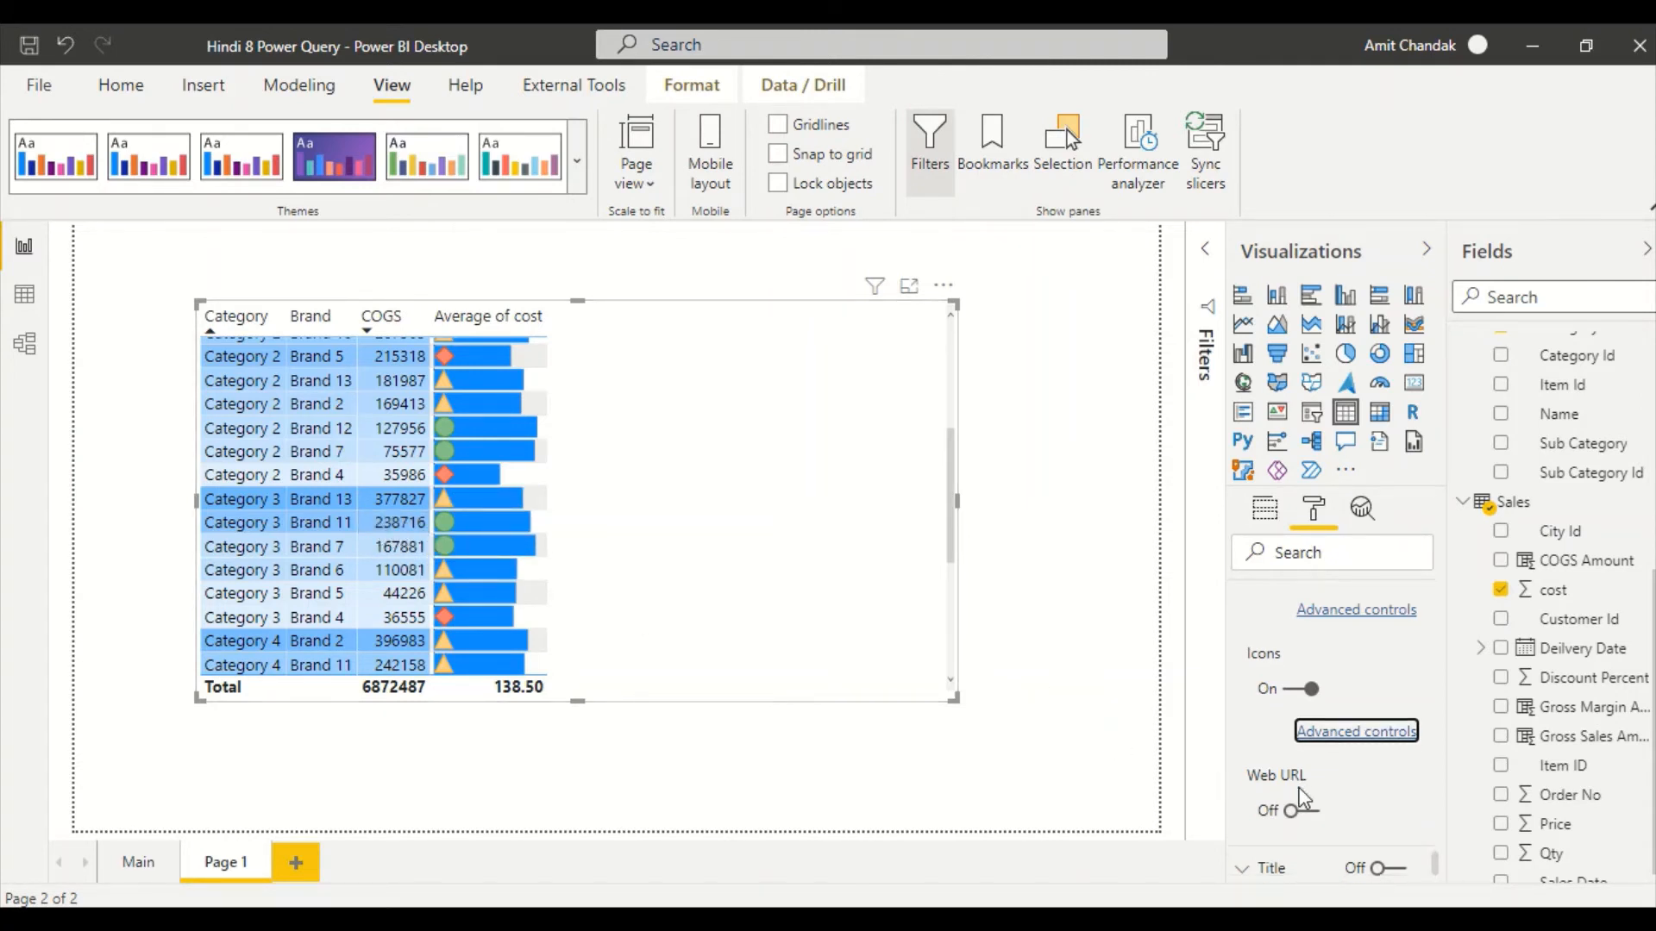
# Turn on the title of the table visual and set its text to "Table"
pyautogui.scroll(-3, 1285, 737)
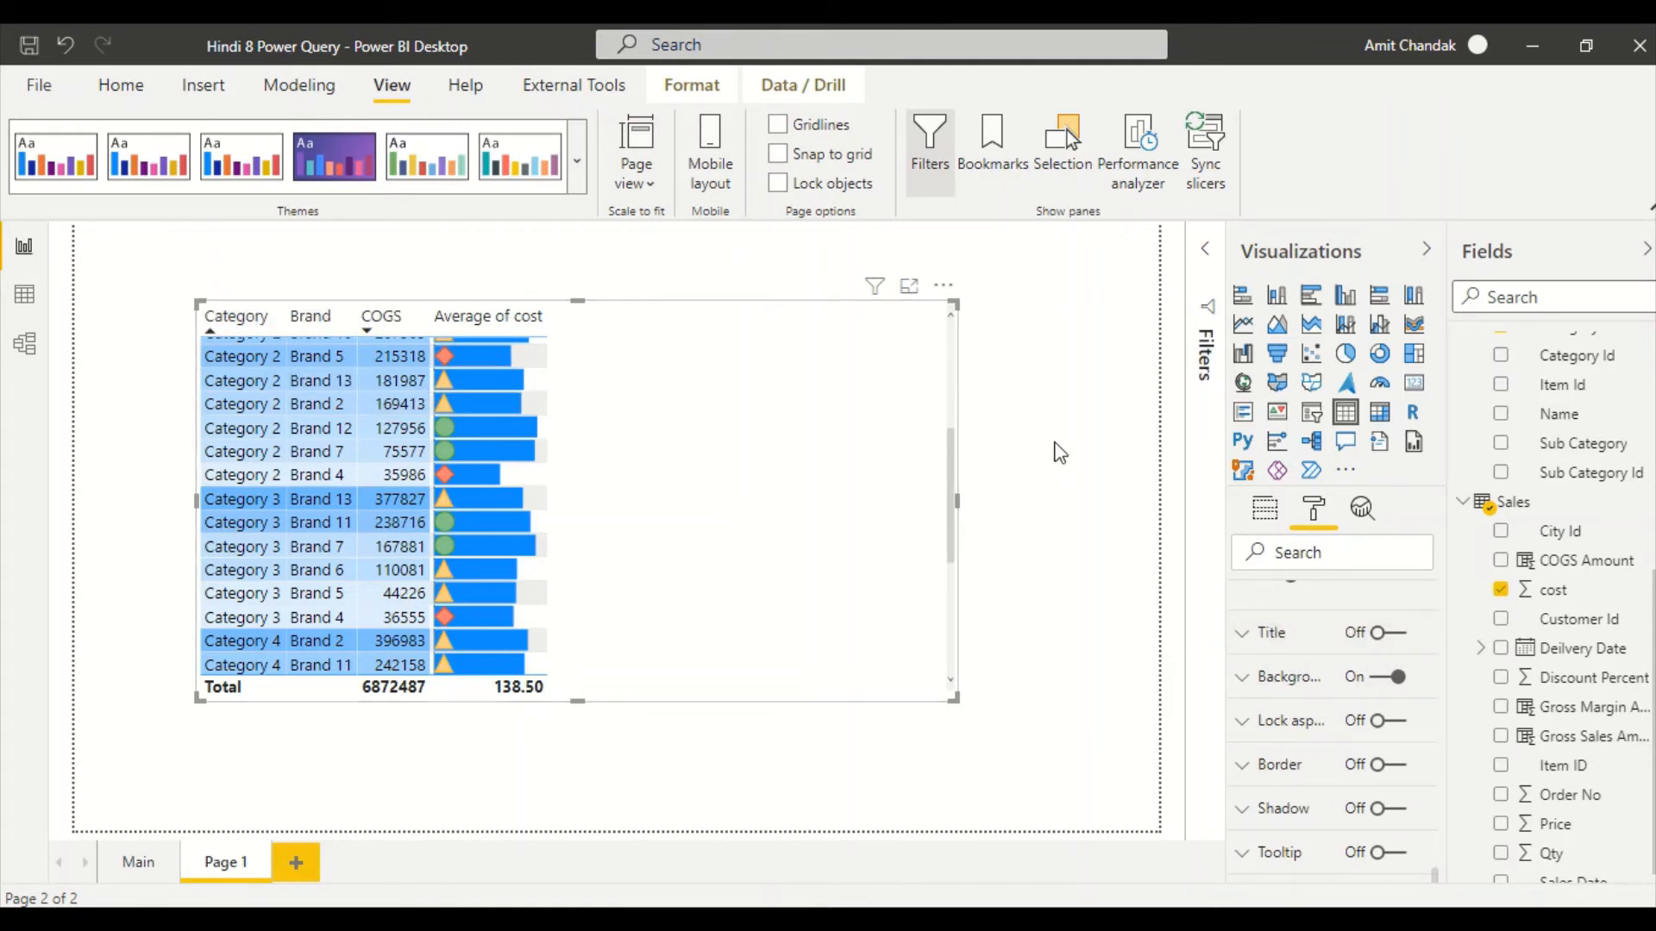
pyautogui.click(1390, 636)
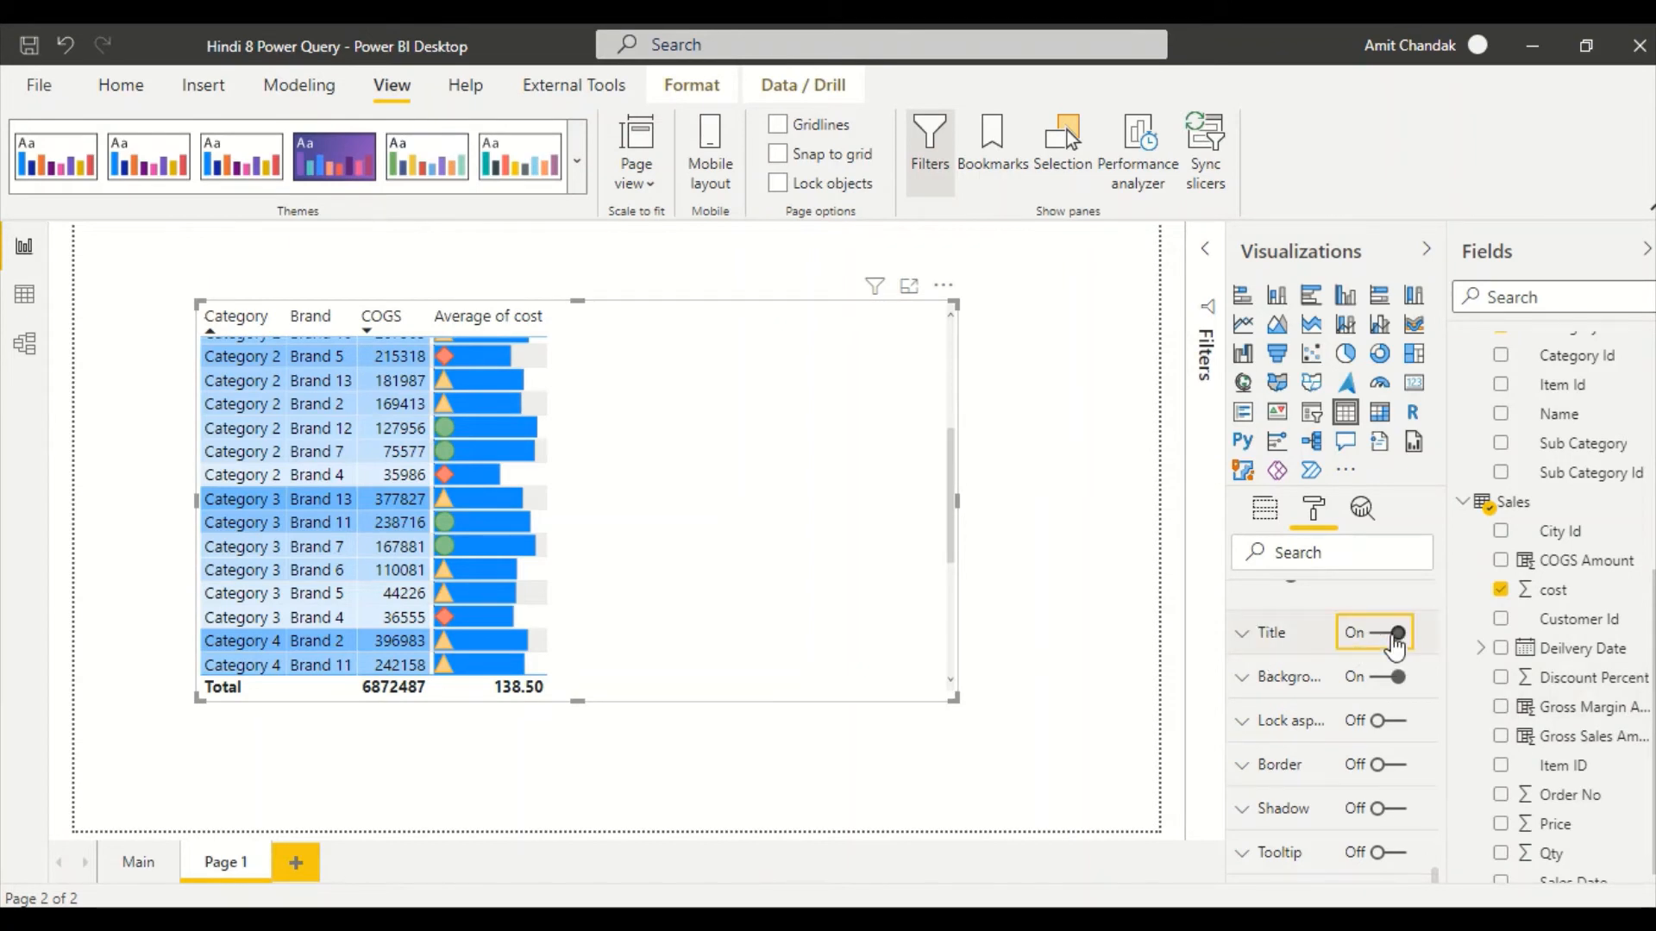
pyautogui.click(1261, 633)
pyautogui.click(1329, 703)
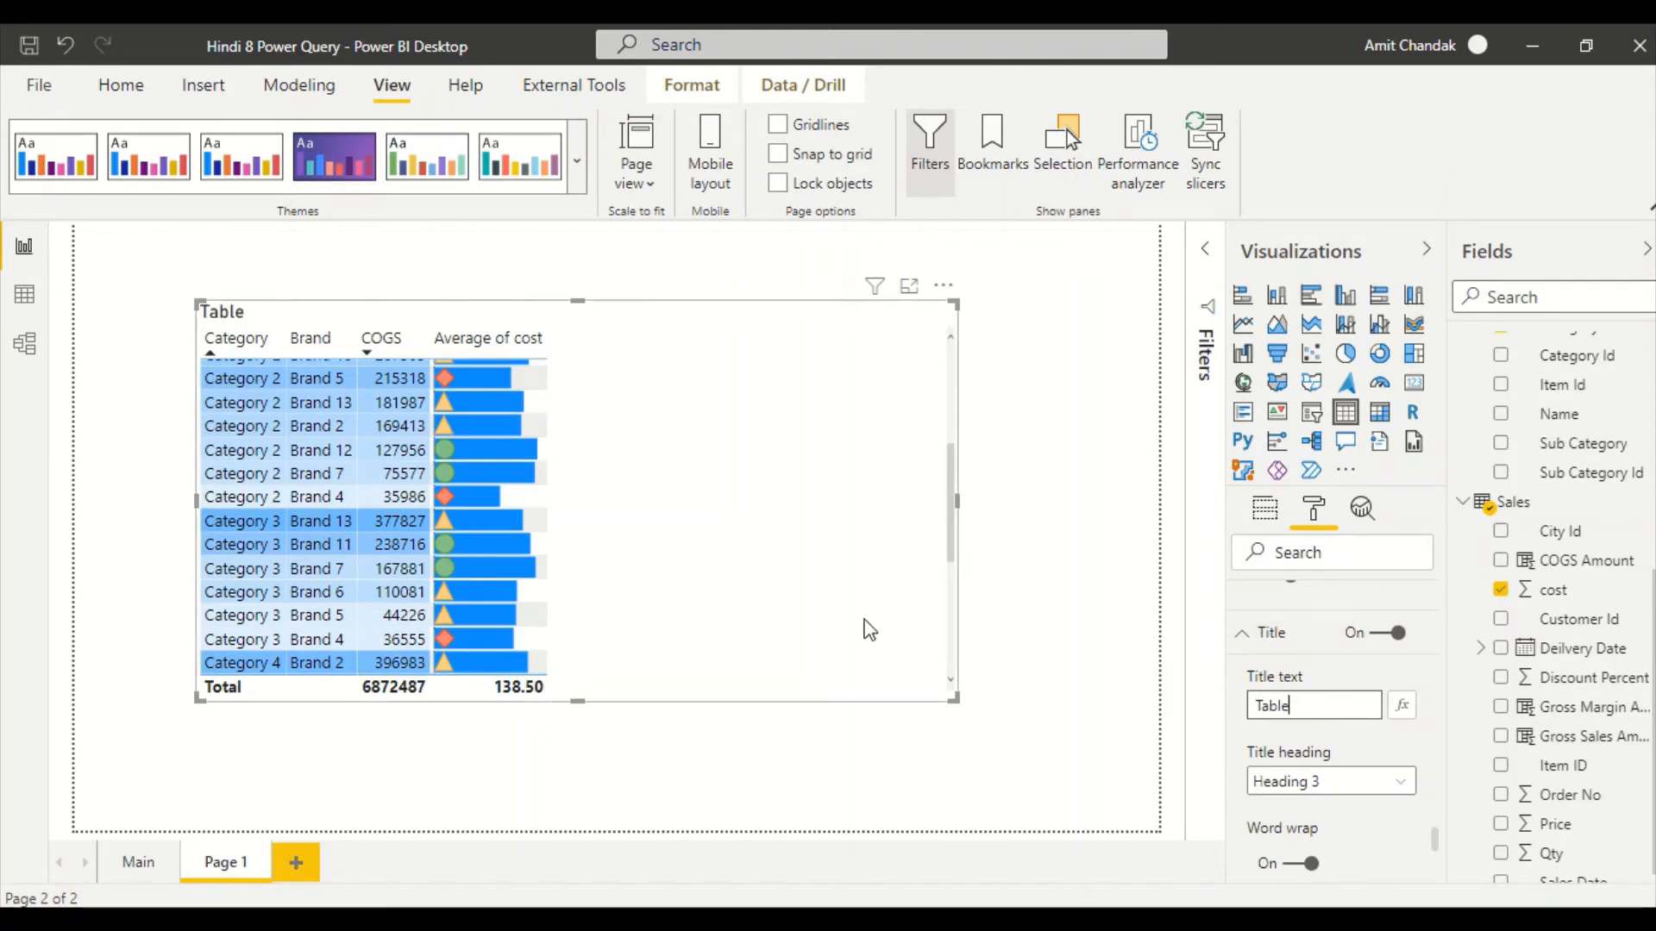
# Try the Heading 2 and Heading 6 levels for the table's title
pyautogui.click(1310, 786)
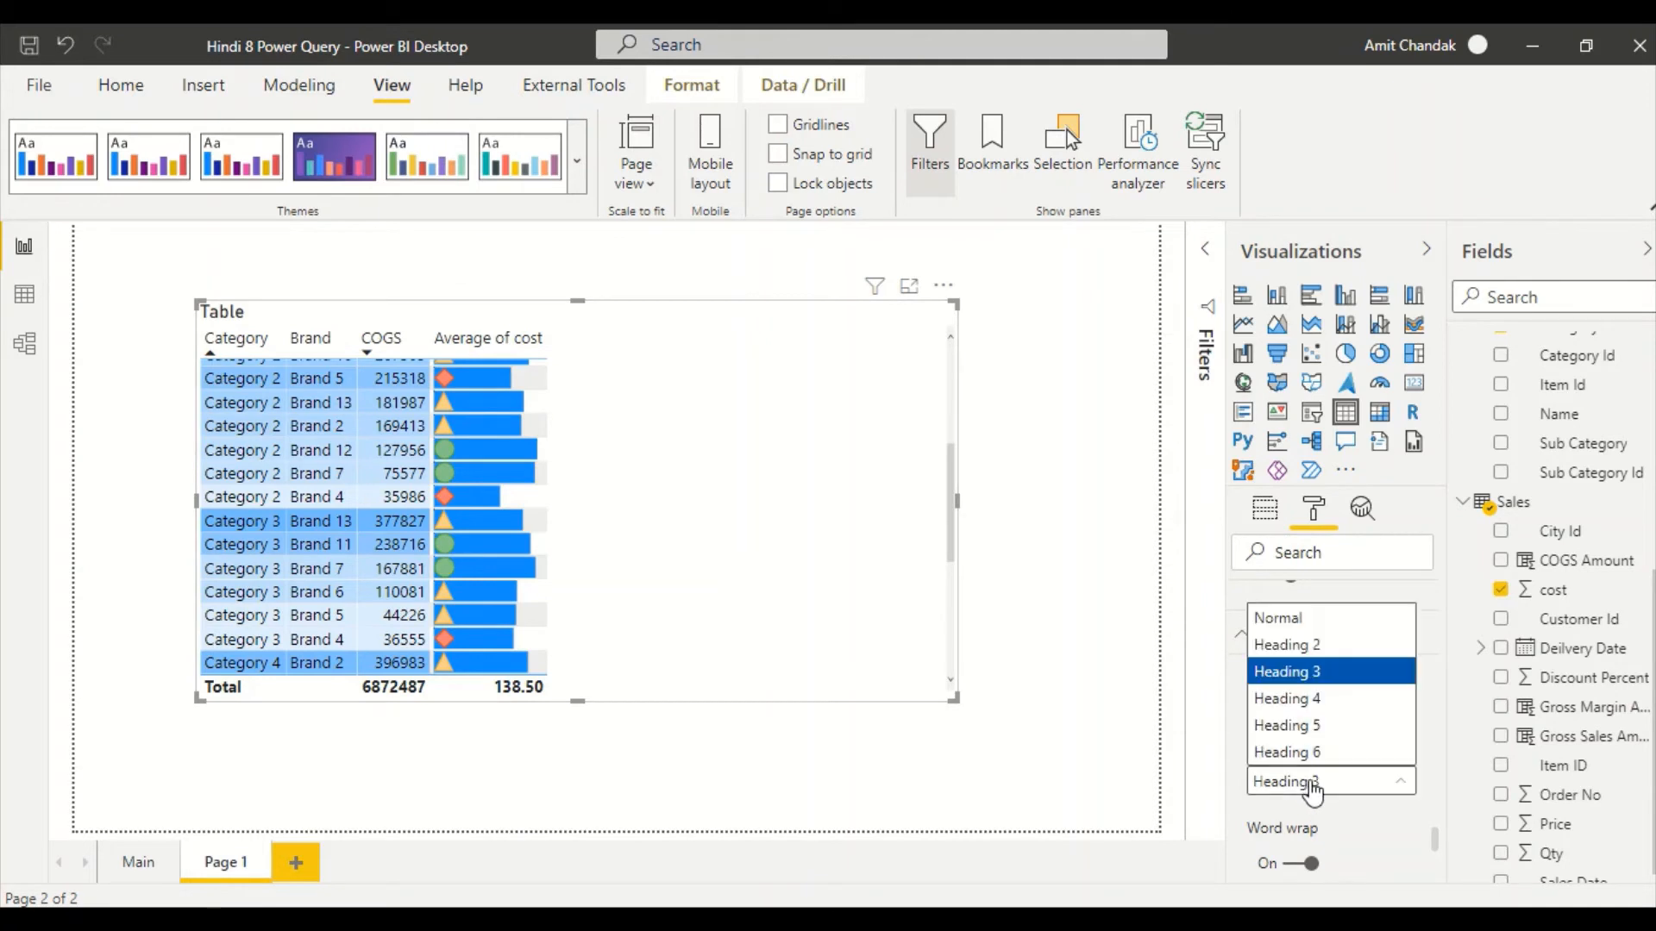
pyautogui.click(1279, 648)
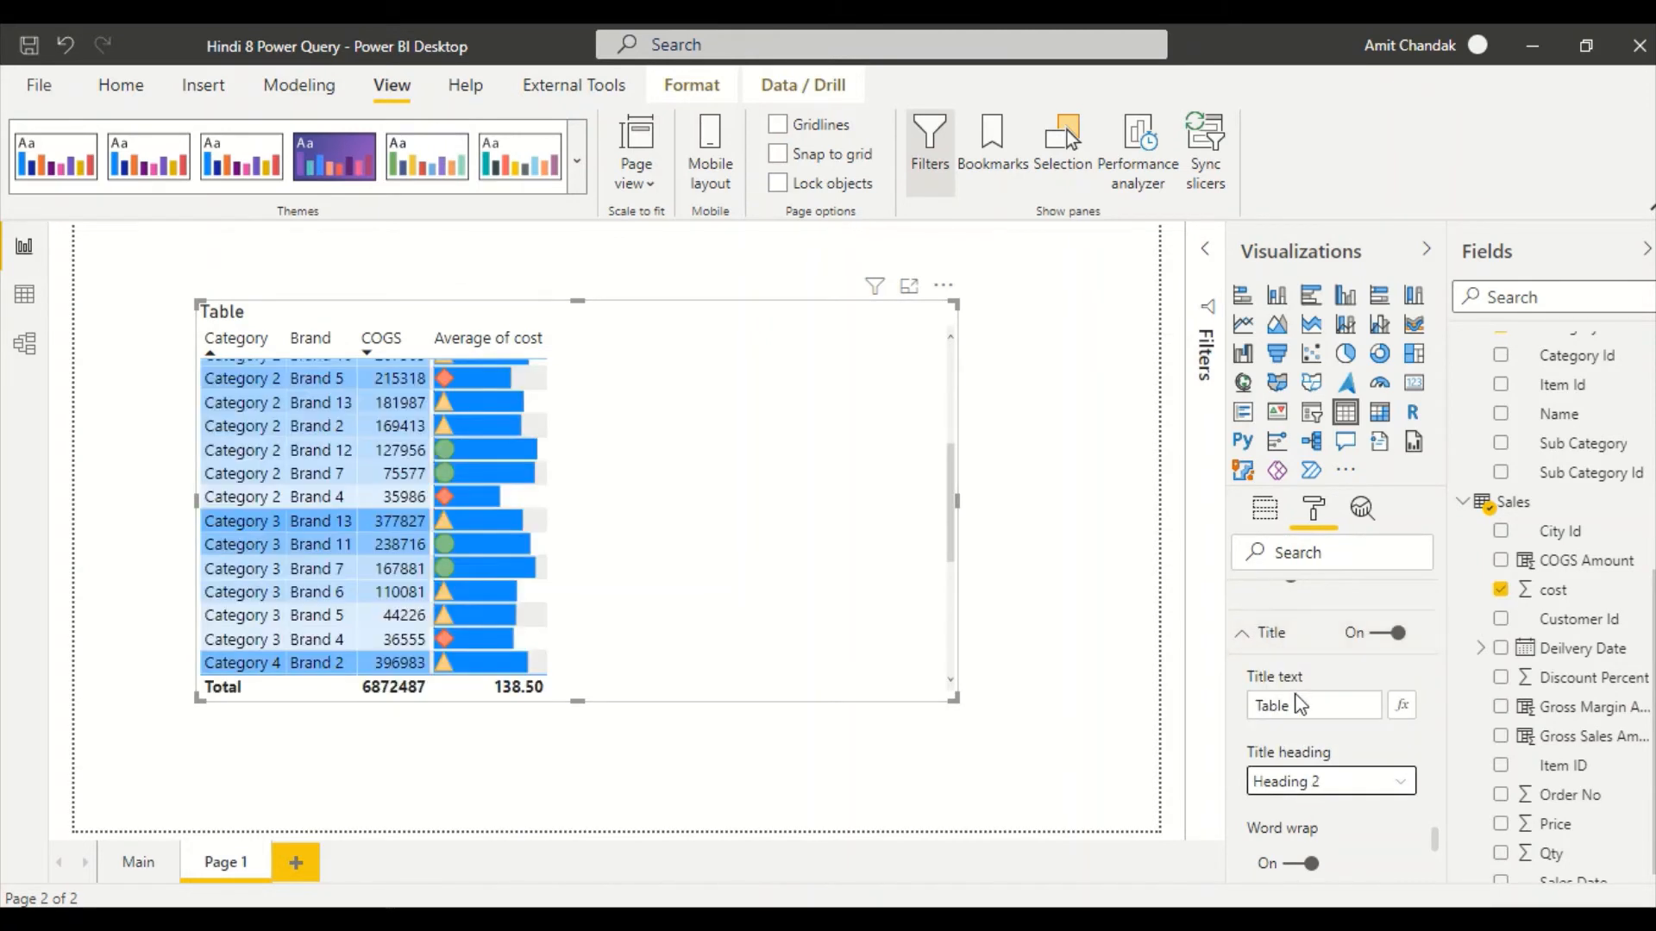
pyautogui.scroll(-3, 1332, 789)
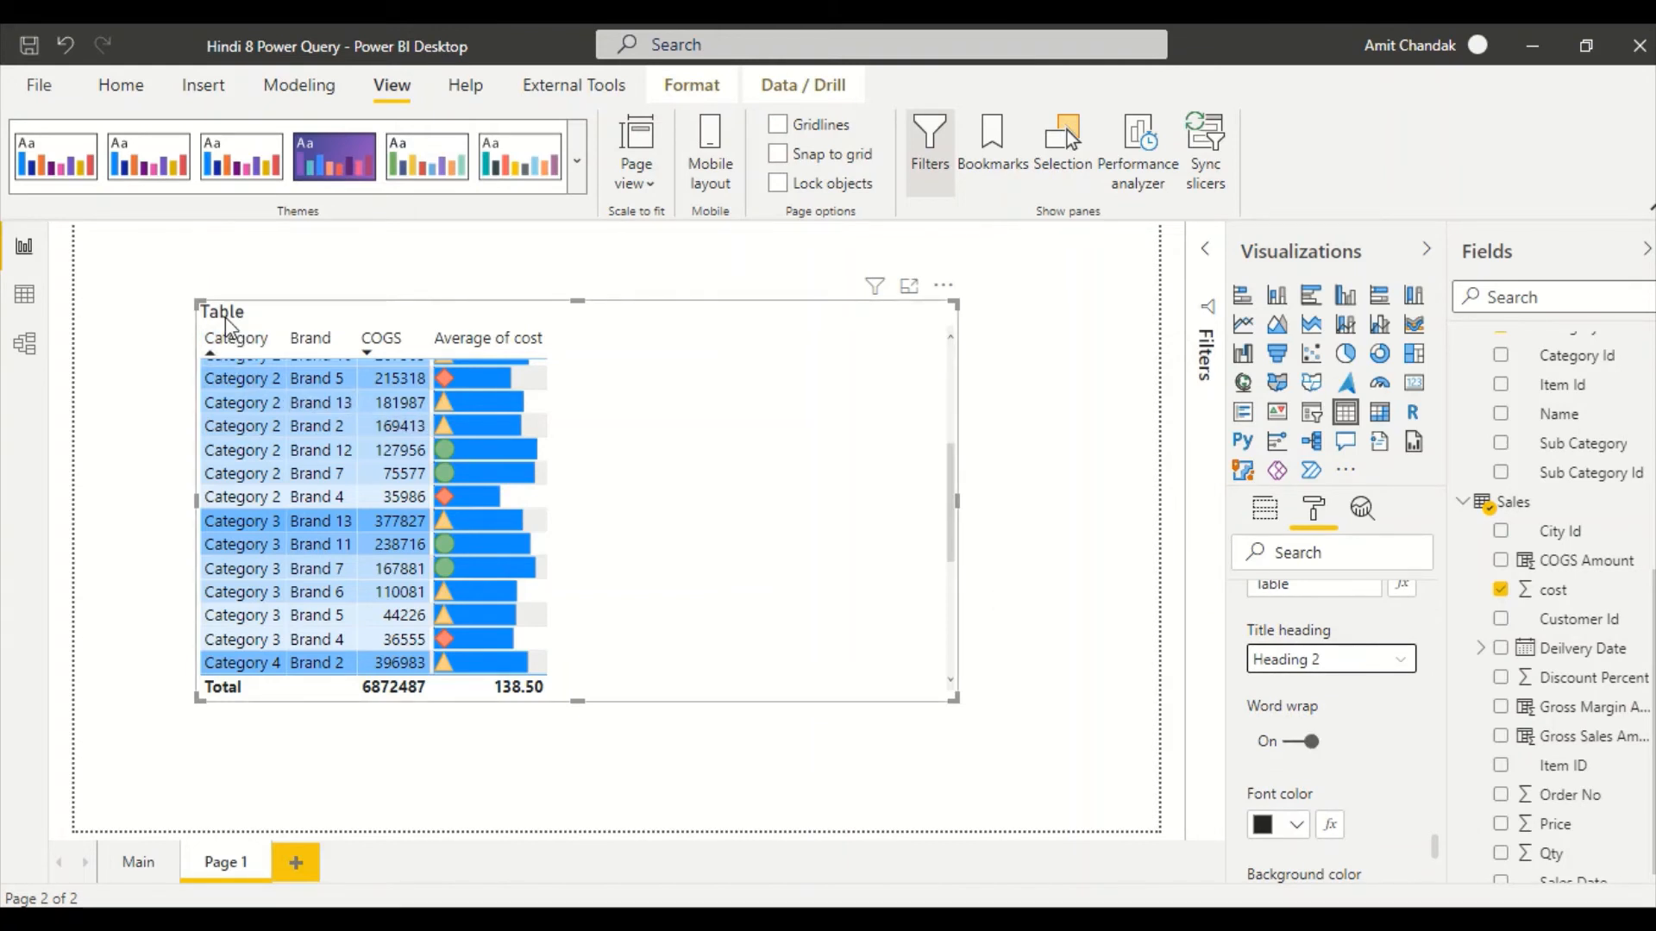
pyautogui.click(1277, 661)
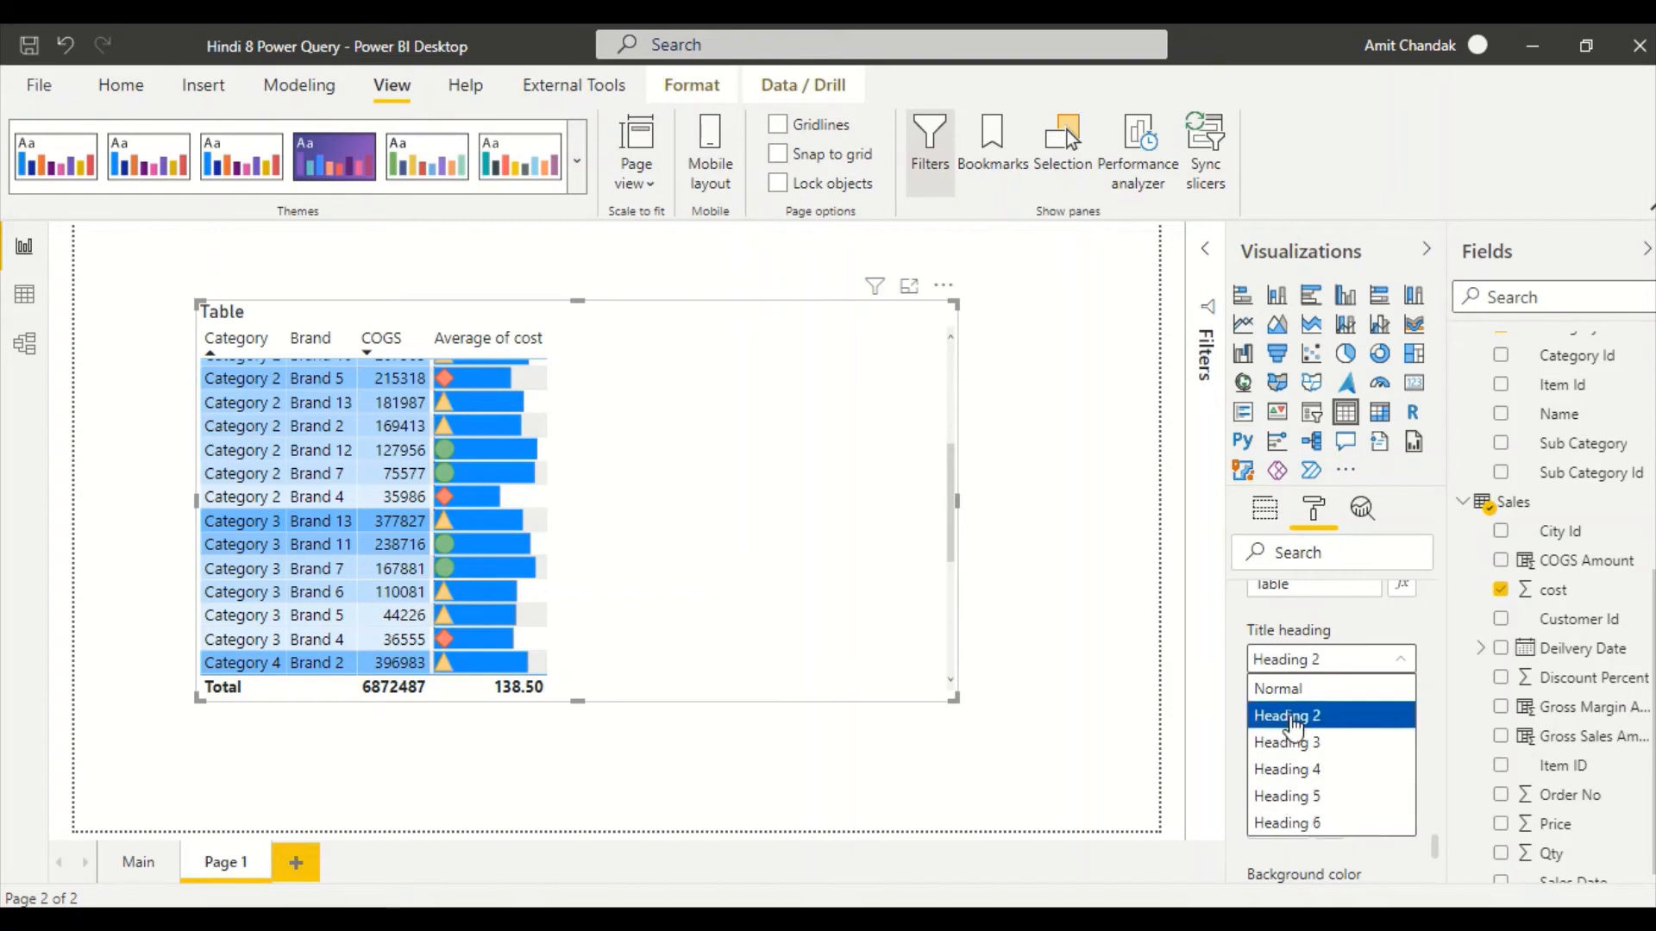
pyautogui.click(1286, 822)
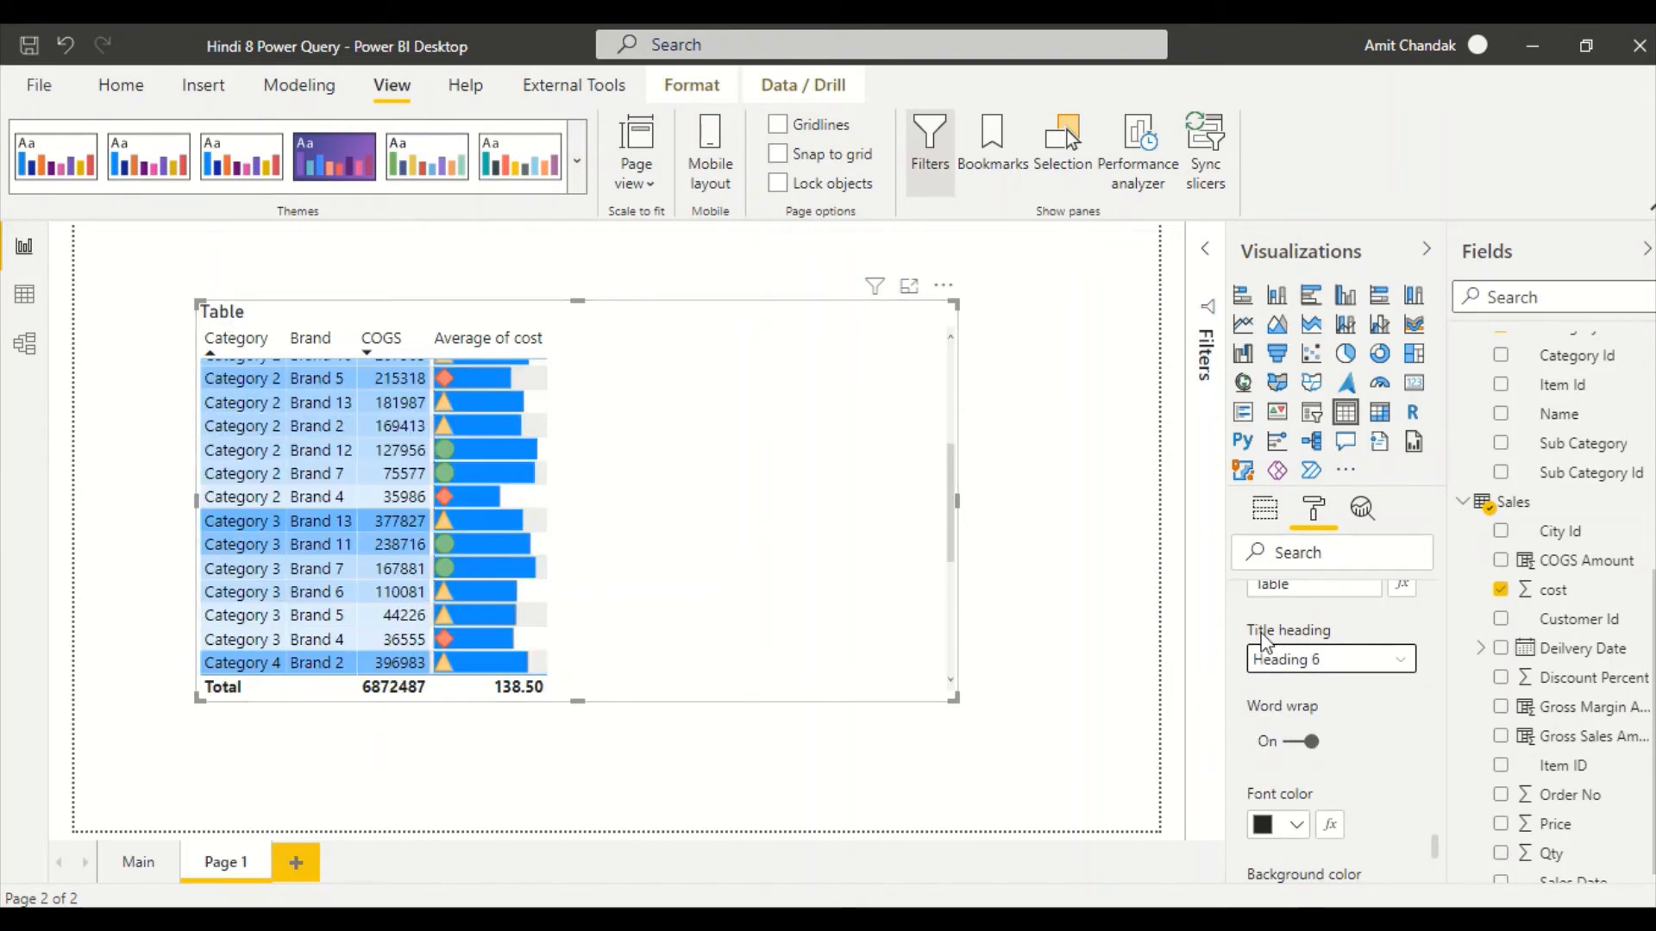
pyautogui.click(1288, 661)
pyautogui.click(1311, 743)
pyautogui.scroll(-2, 1397, 748)
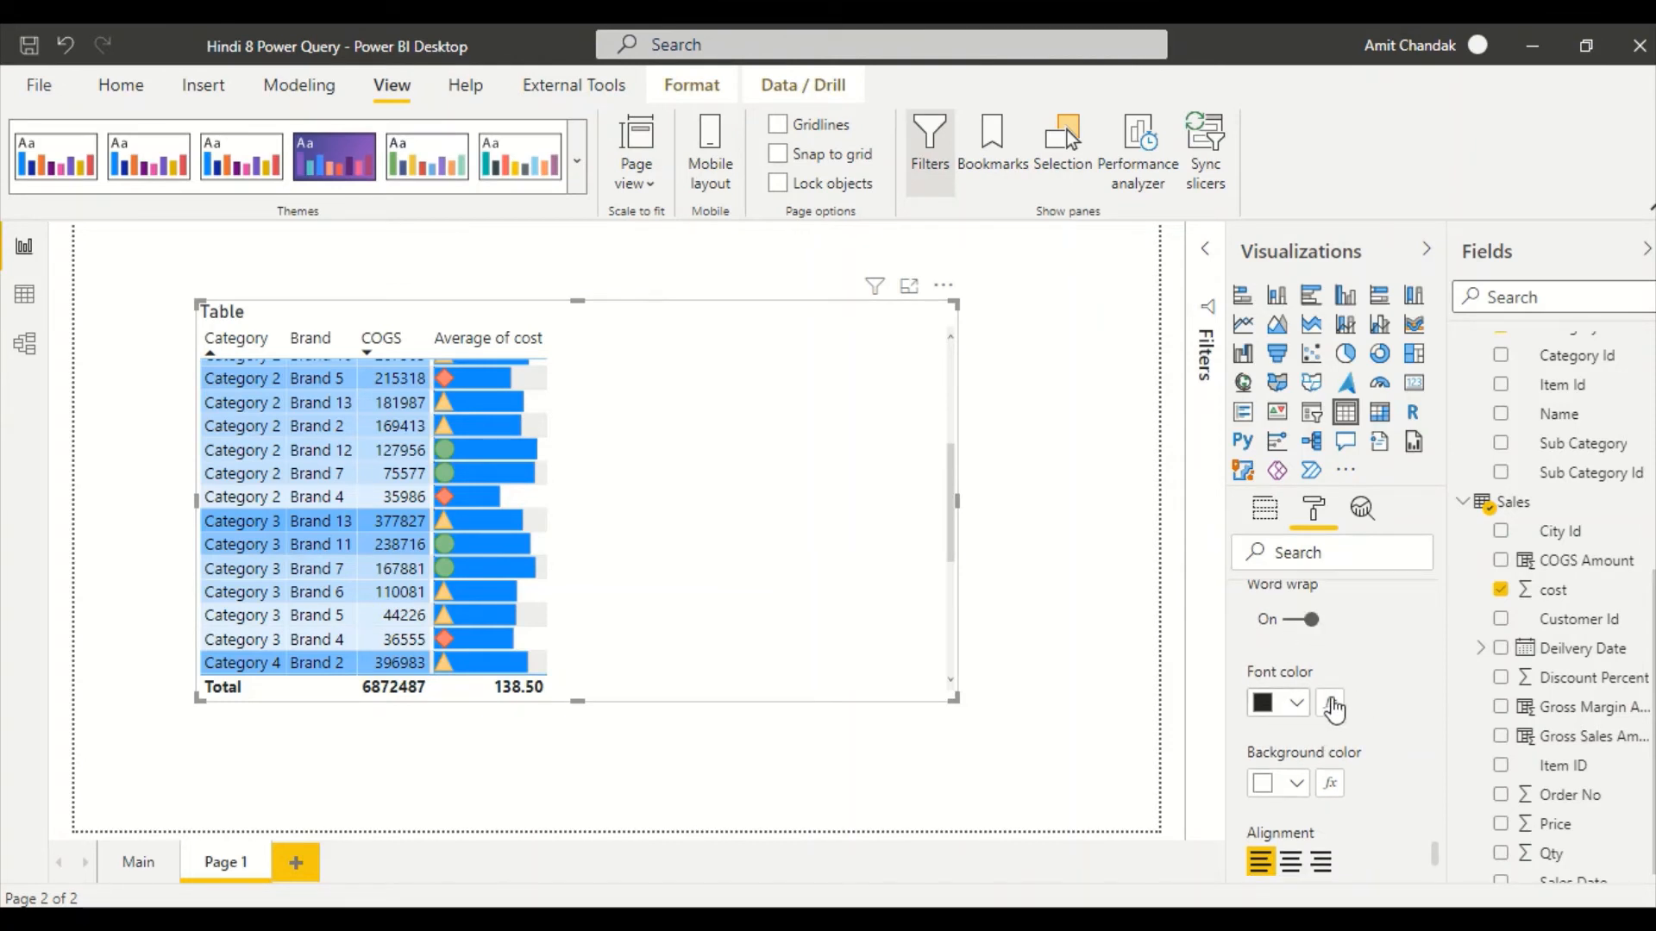
pyautogui.scroll(2, 1375, 681)
pyautogui.scroll(-2, 1362, 690)
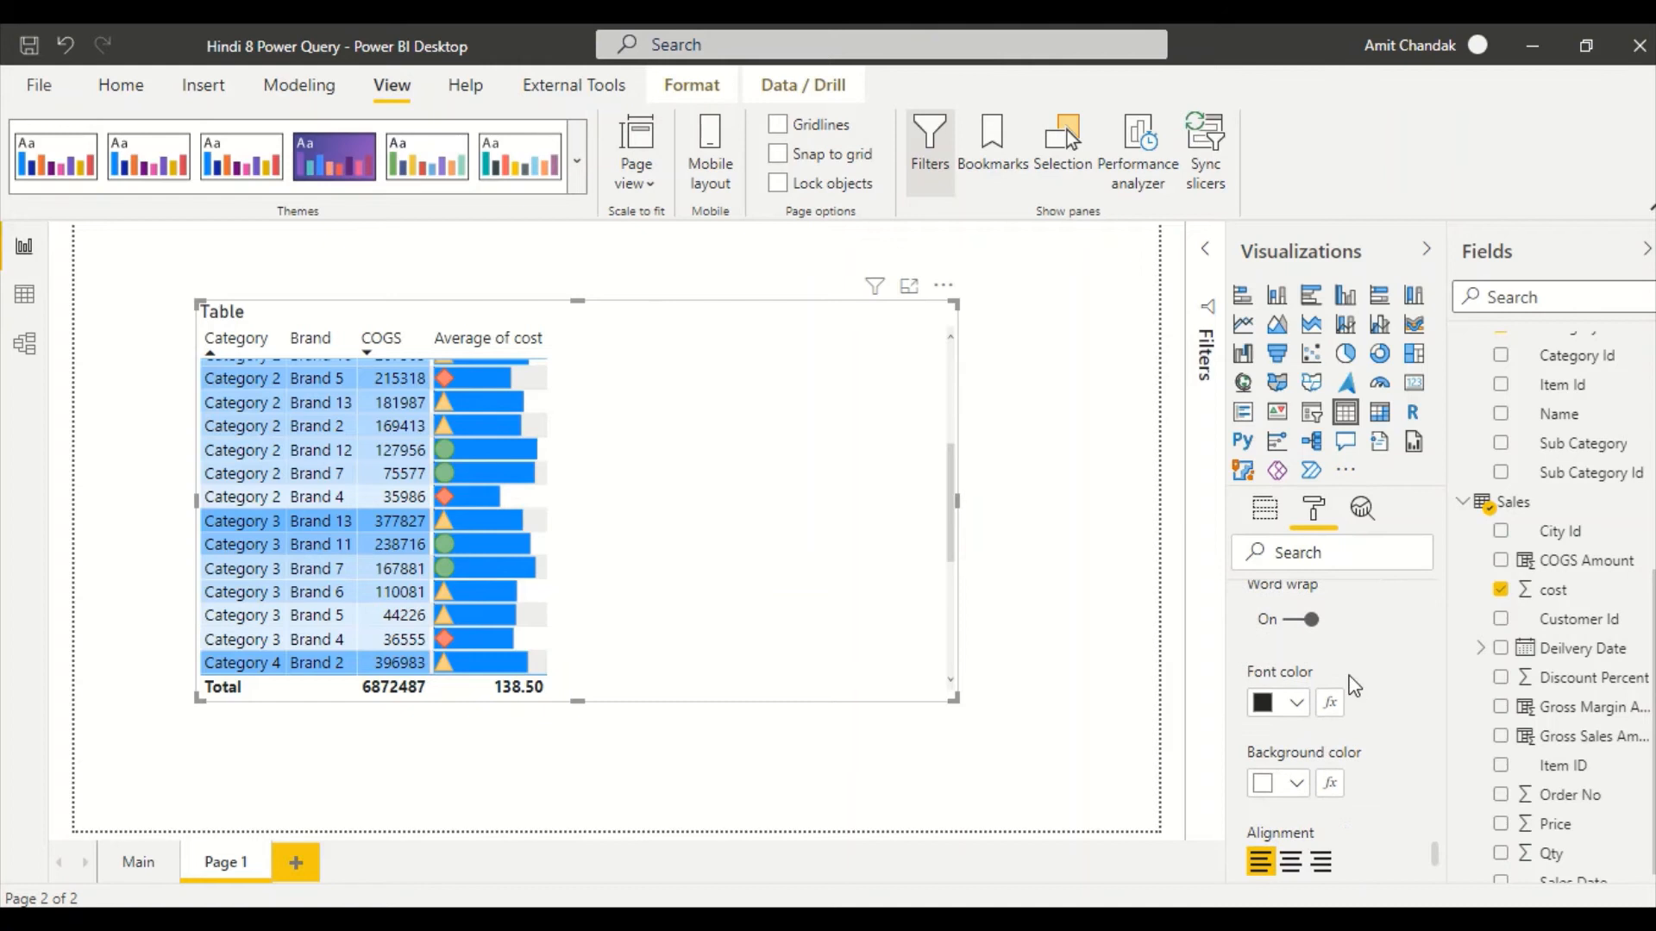
pyautogui.click(1295, 704)
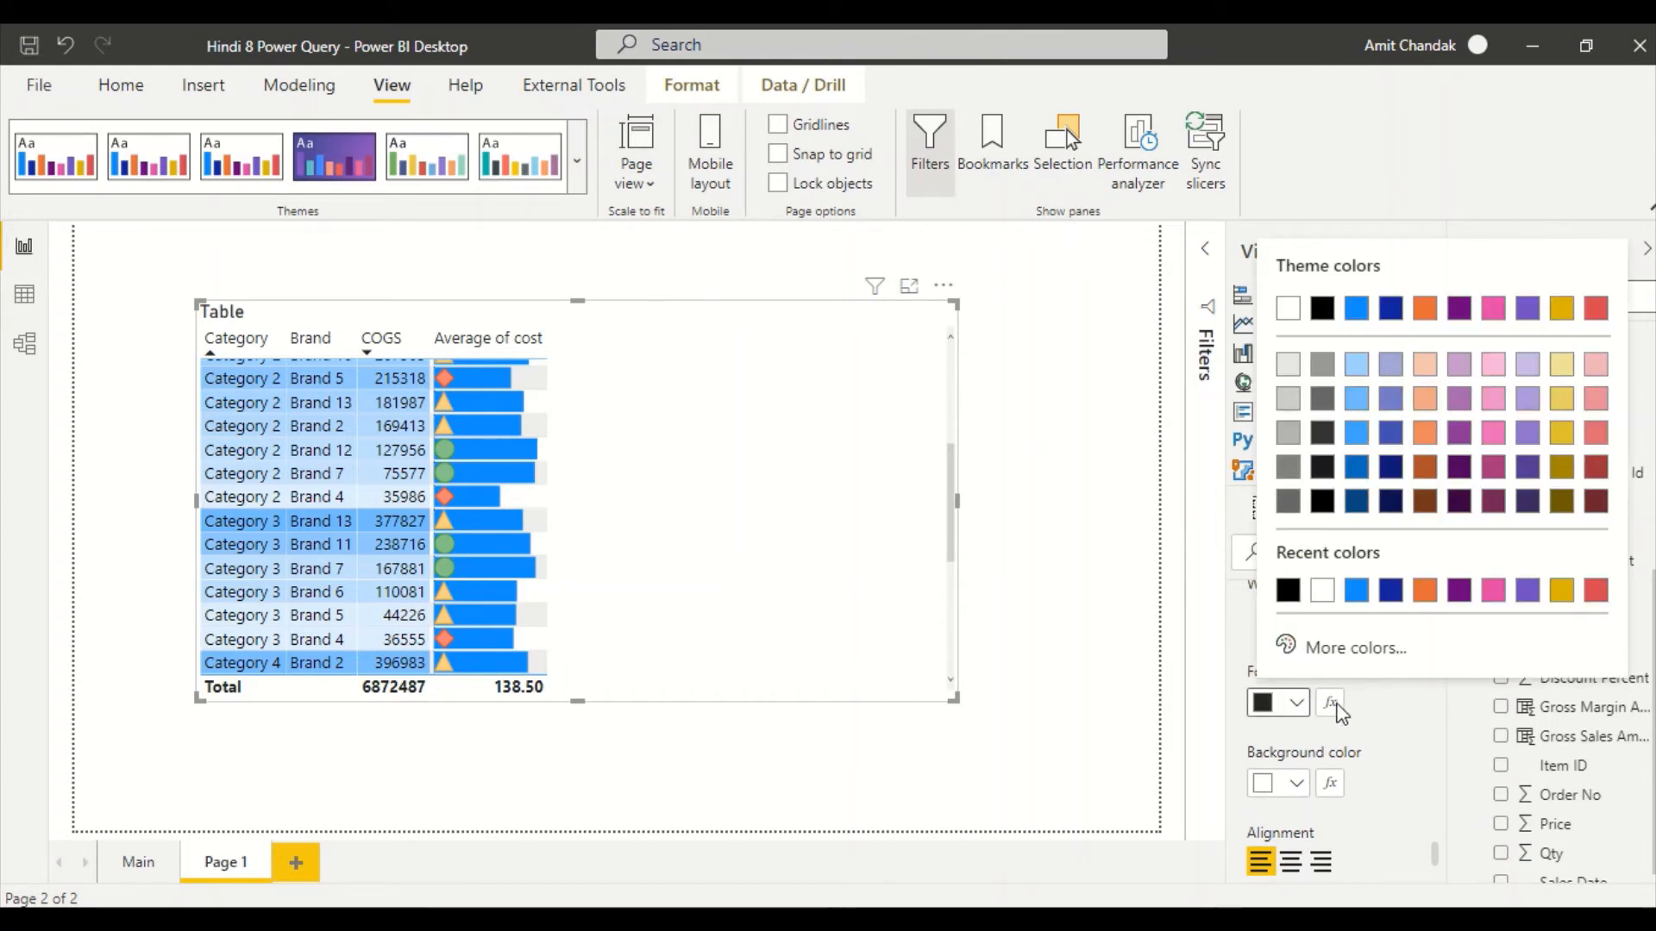
pyautogui.click(1366, 710)
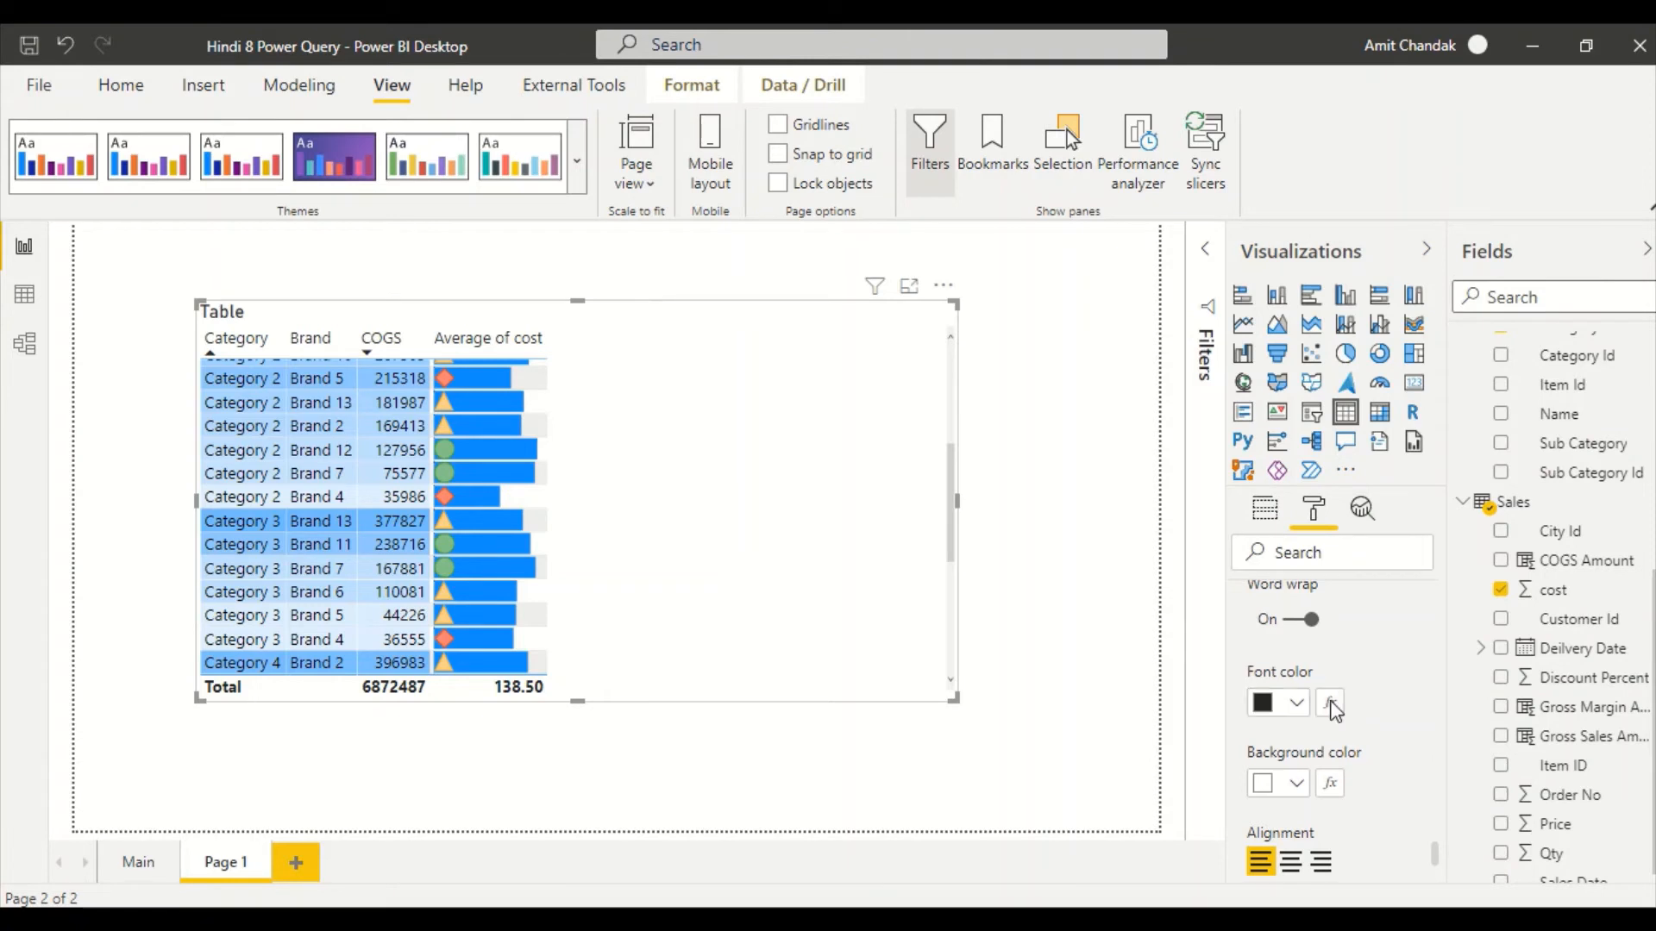
# Color the title's font by a color scale based on Net, with minimum 1 and maximum 100000
pyautogui.click(1329, 703)
pyautogui.click(526, 325)
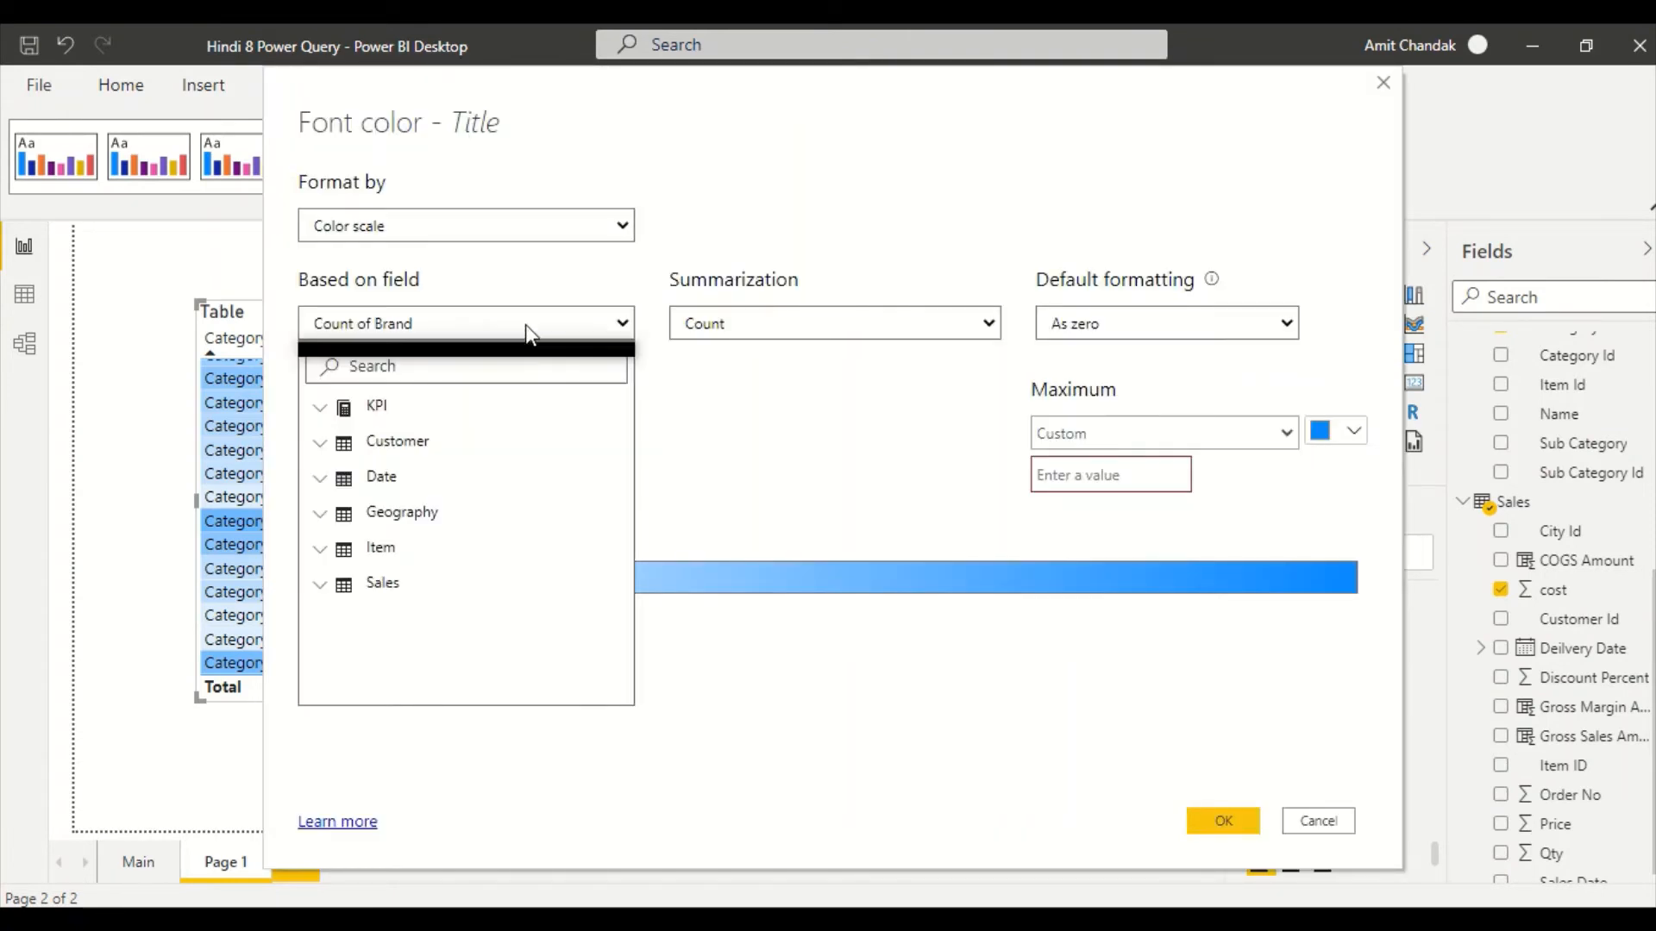
pyautogui.write('n')
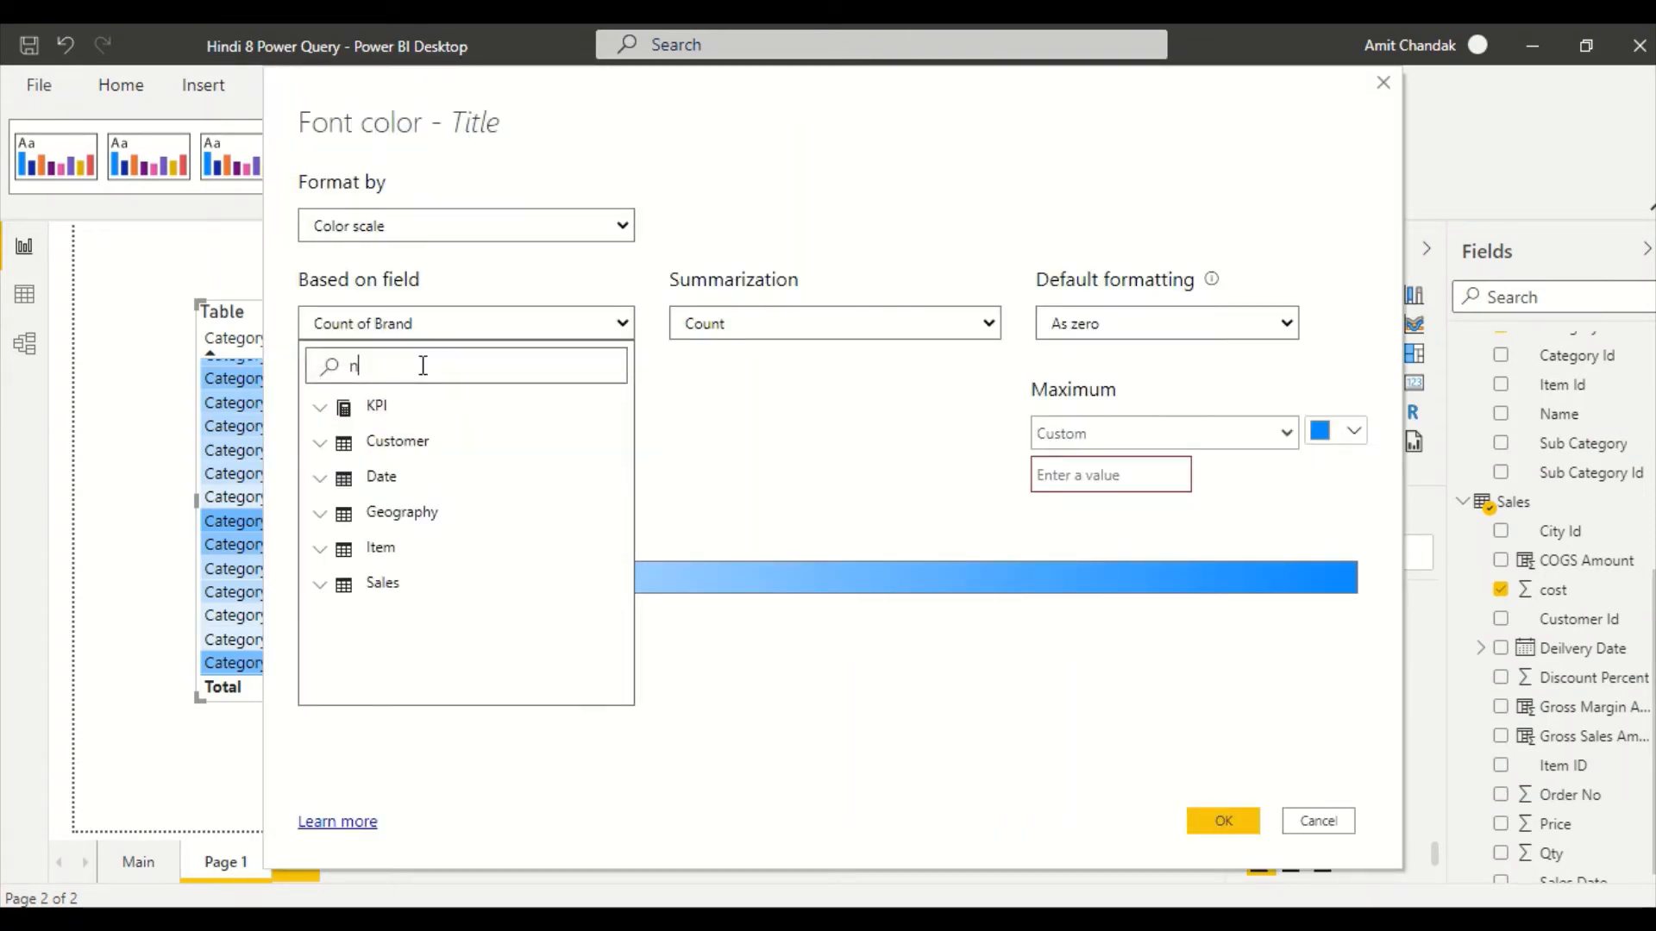
pyautogui.write('et')
pyautogui.click(376, 438)
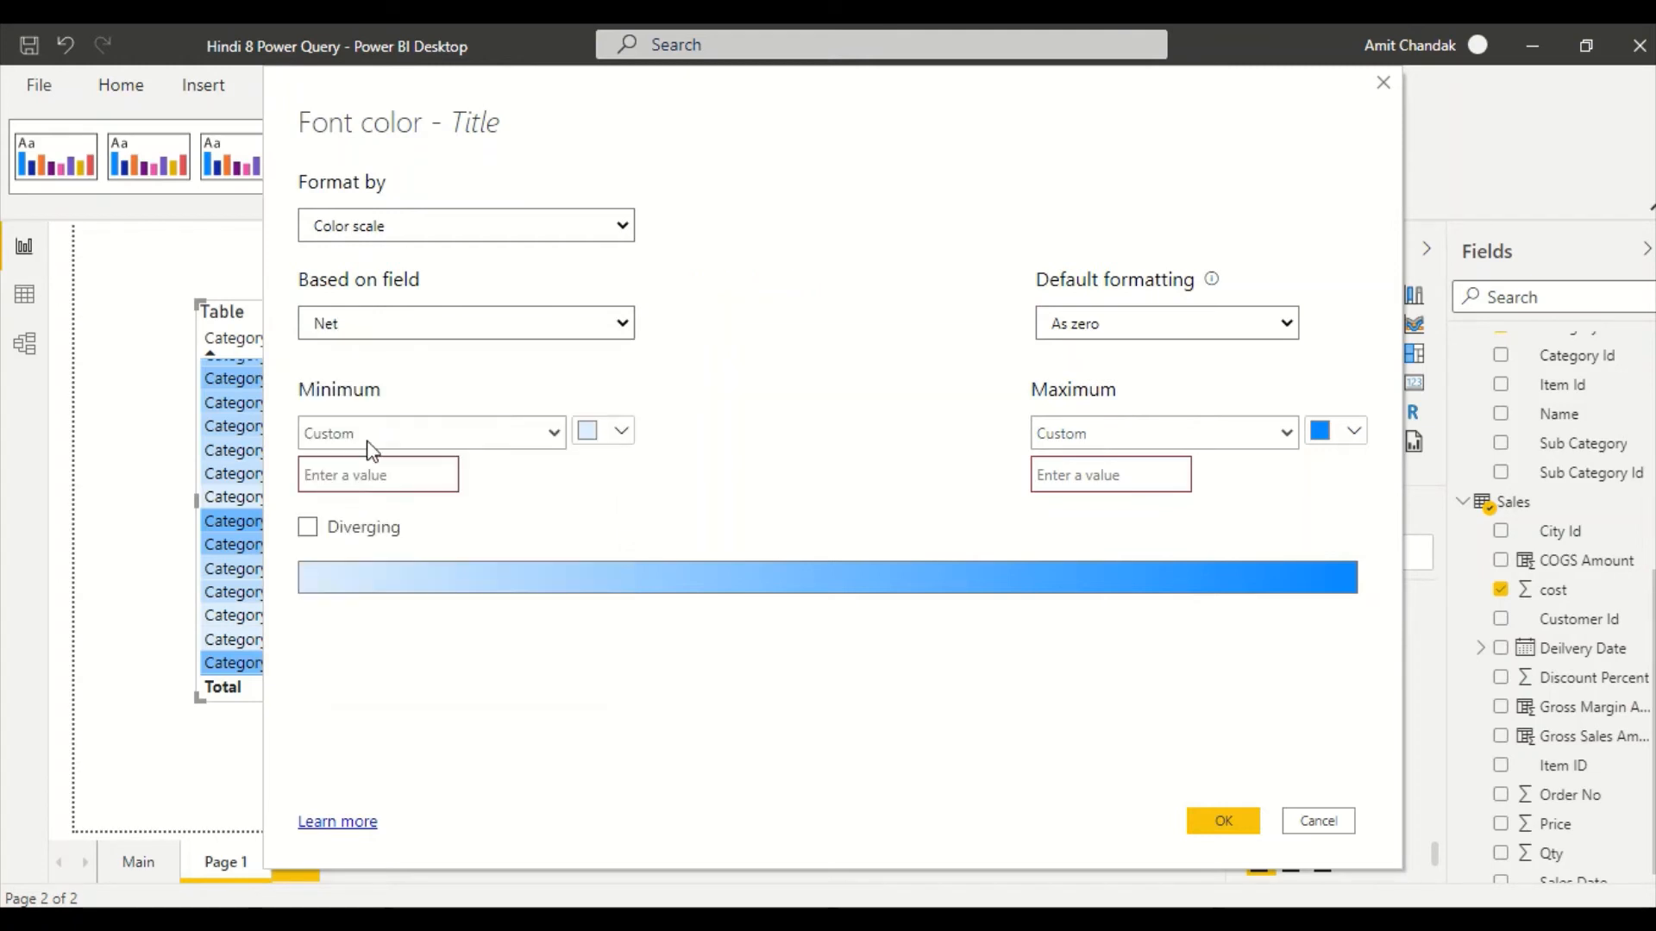
pyautogui.click(1230, 826)
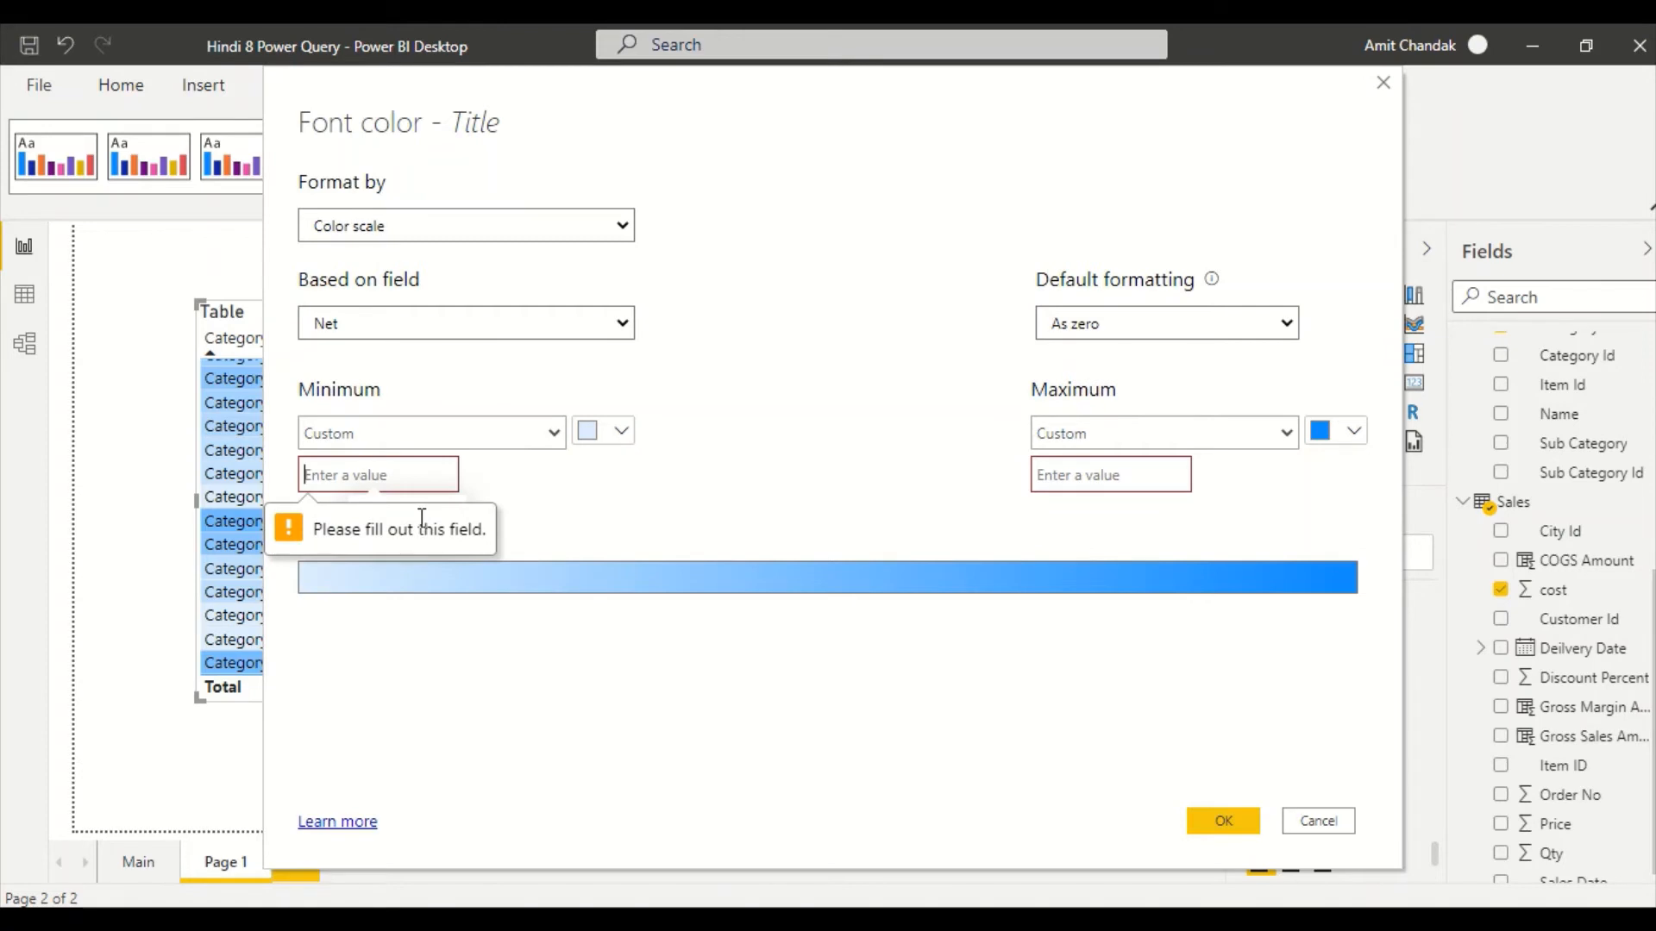
pyautogui.write('1')
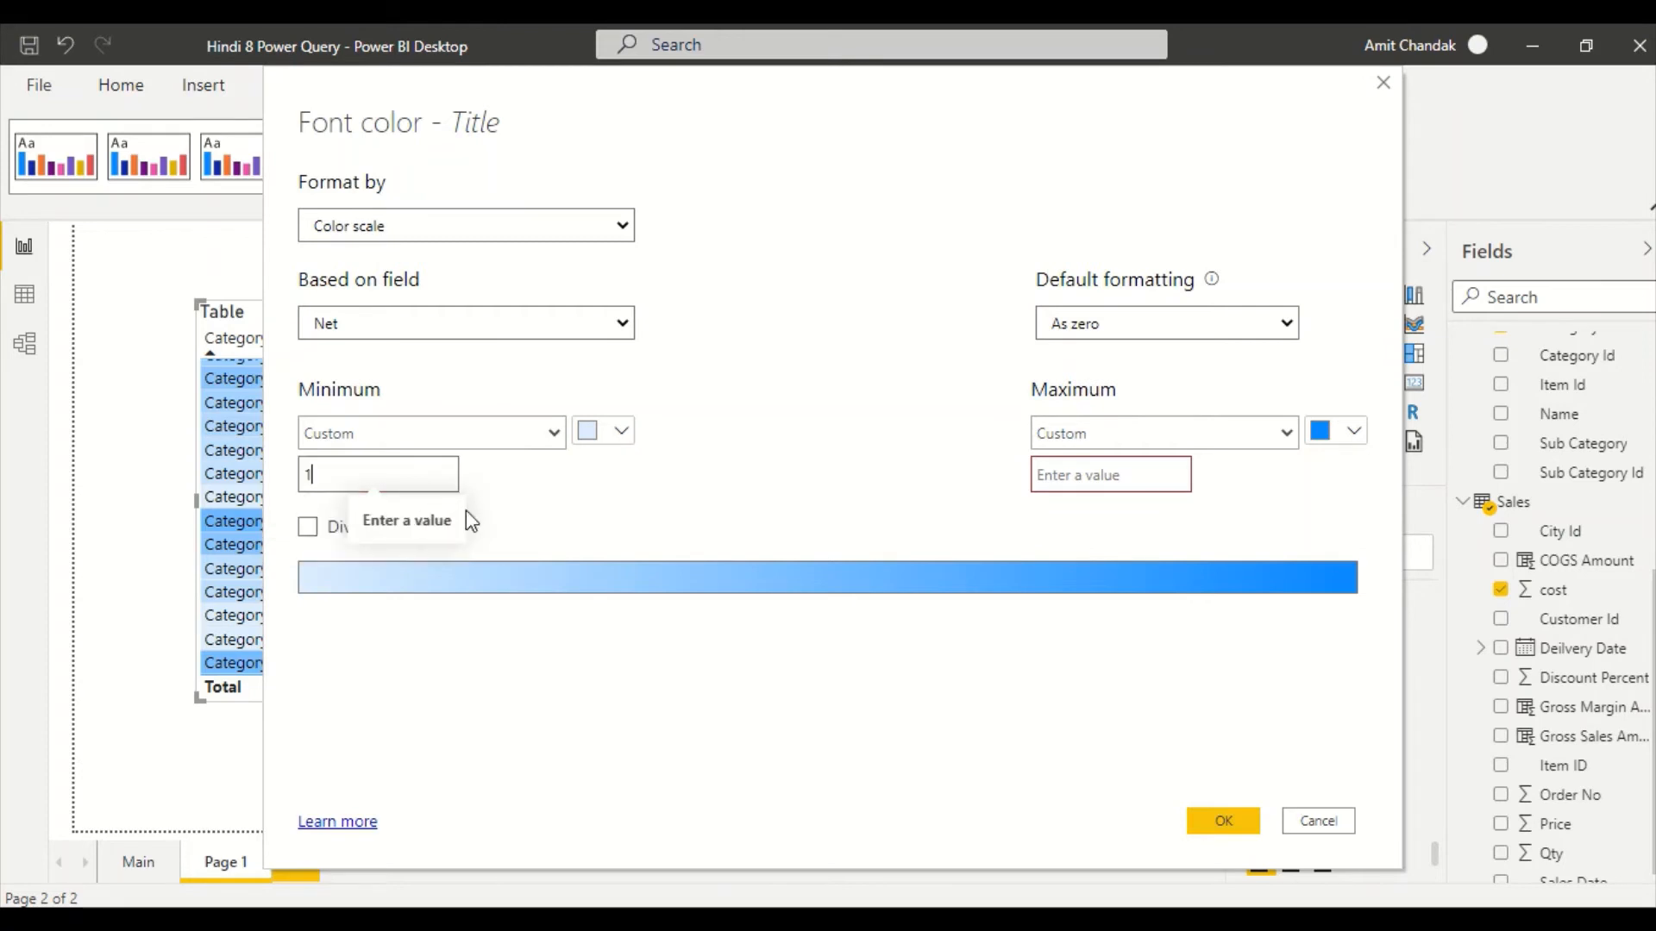
pyautogui.click(1064, 484)
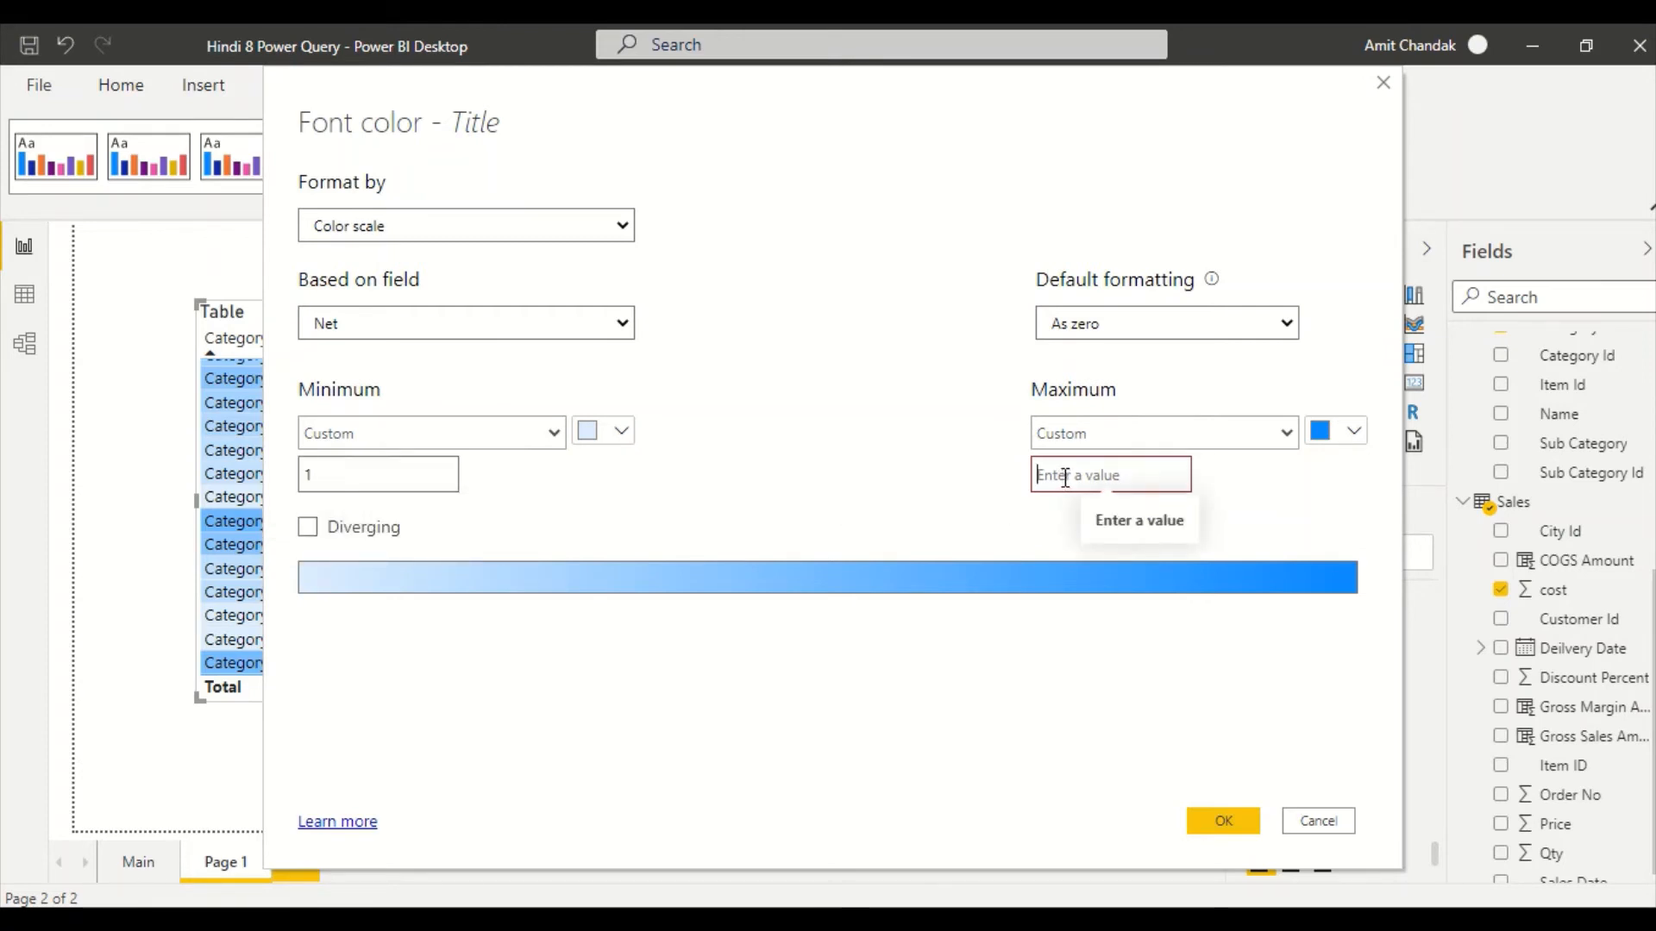
pyautogui.write('100000')
pyautogui.click(1225, 823)
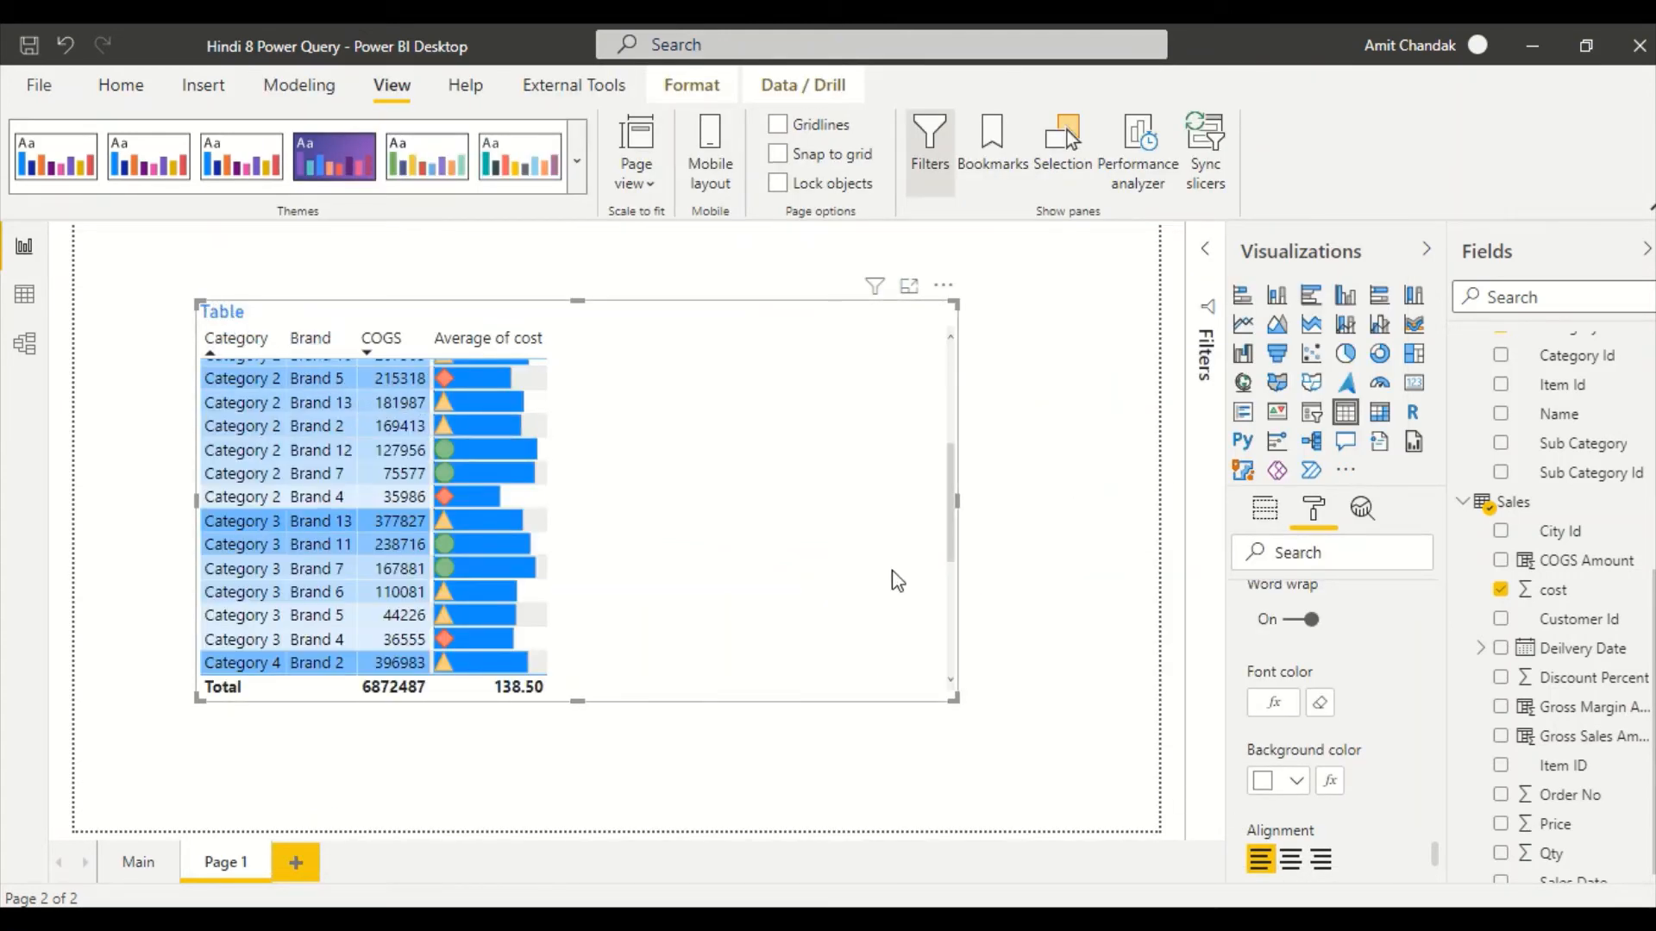
# Try center and right alignment for the table's title and return it to left alignment
pyautogui.scroll(-2, 1403, 755)
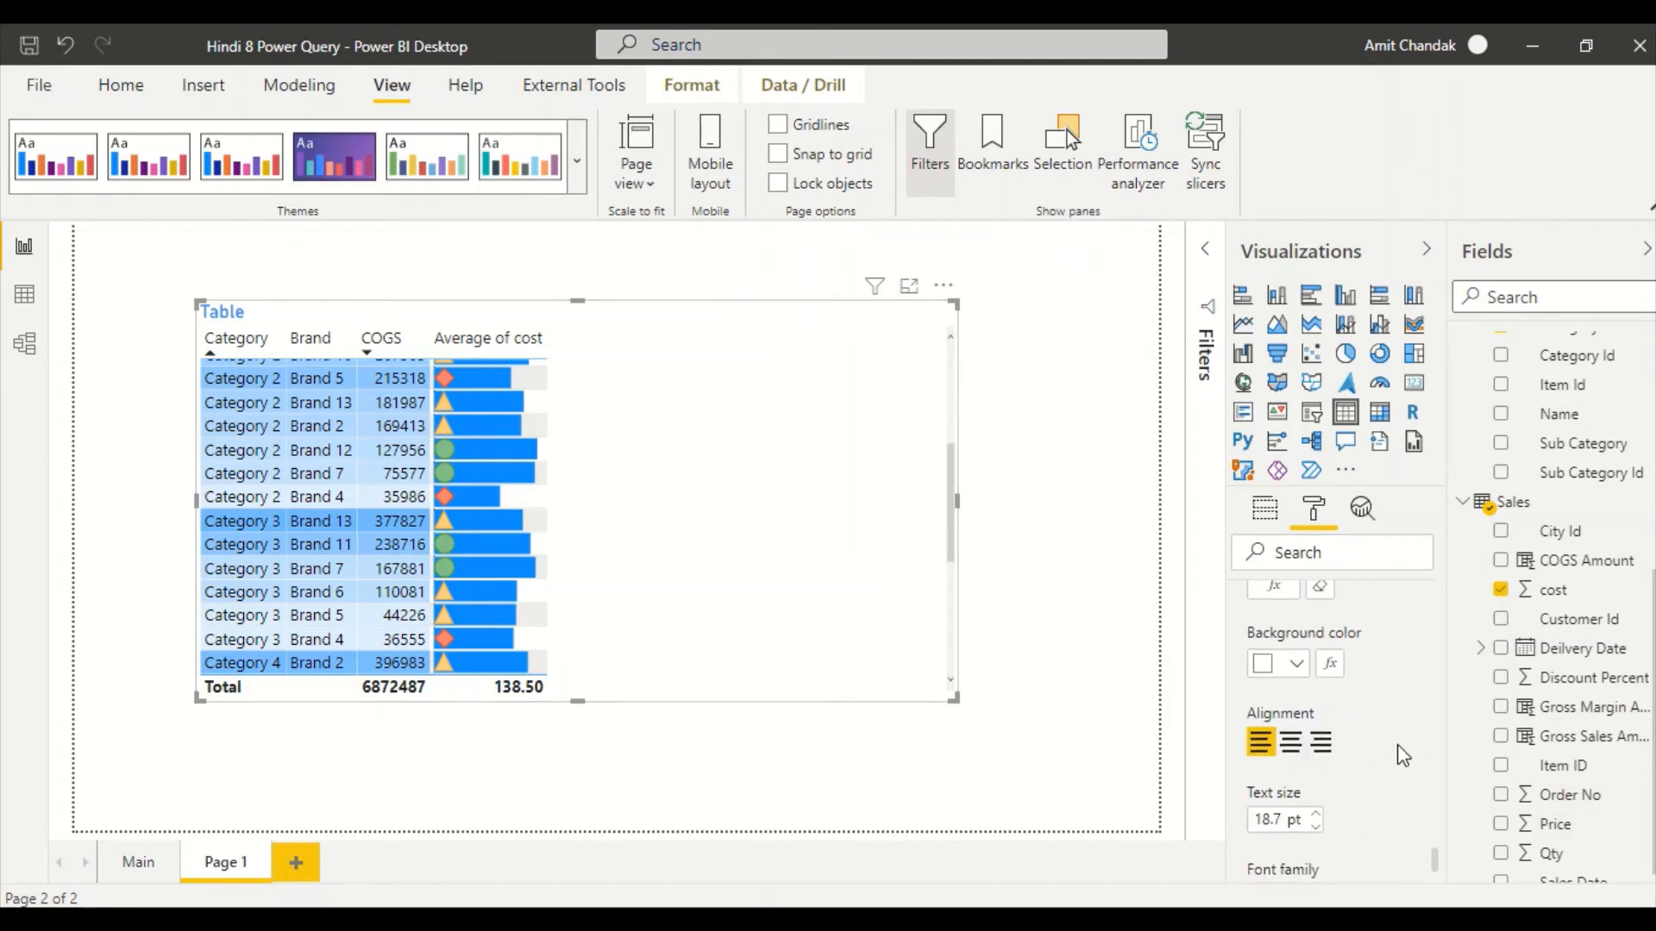
pyautogui.click(1290, 741)
pyautogui.click(1319, 747)
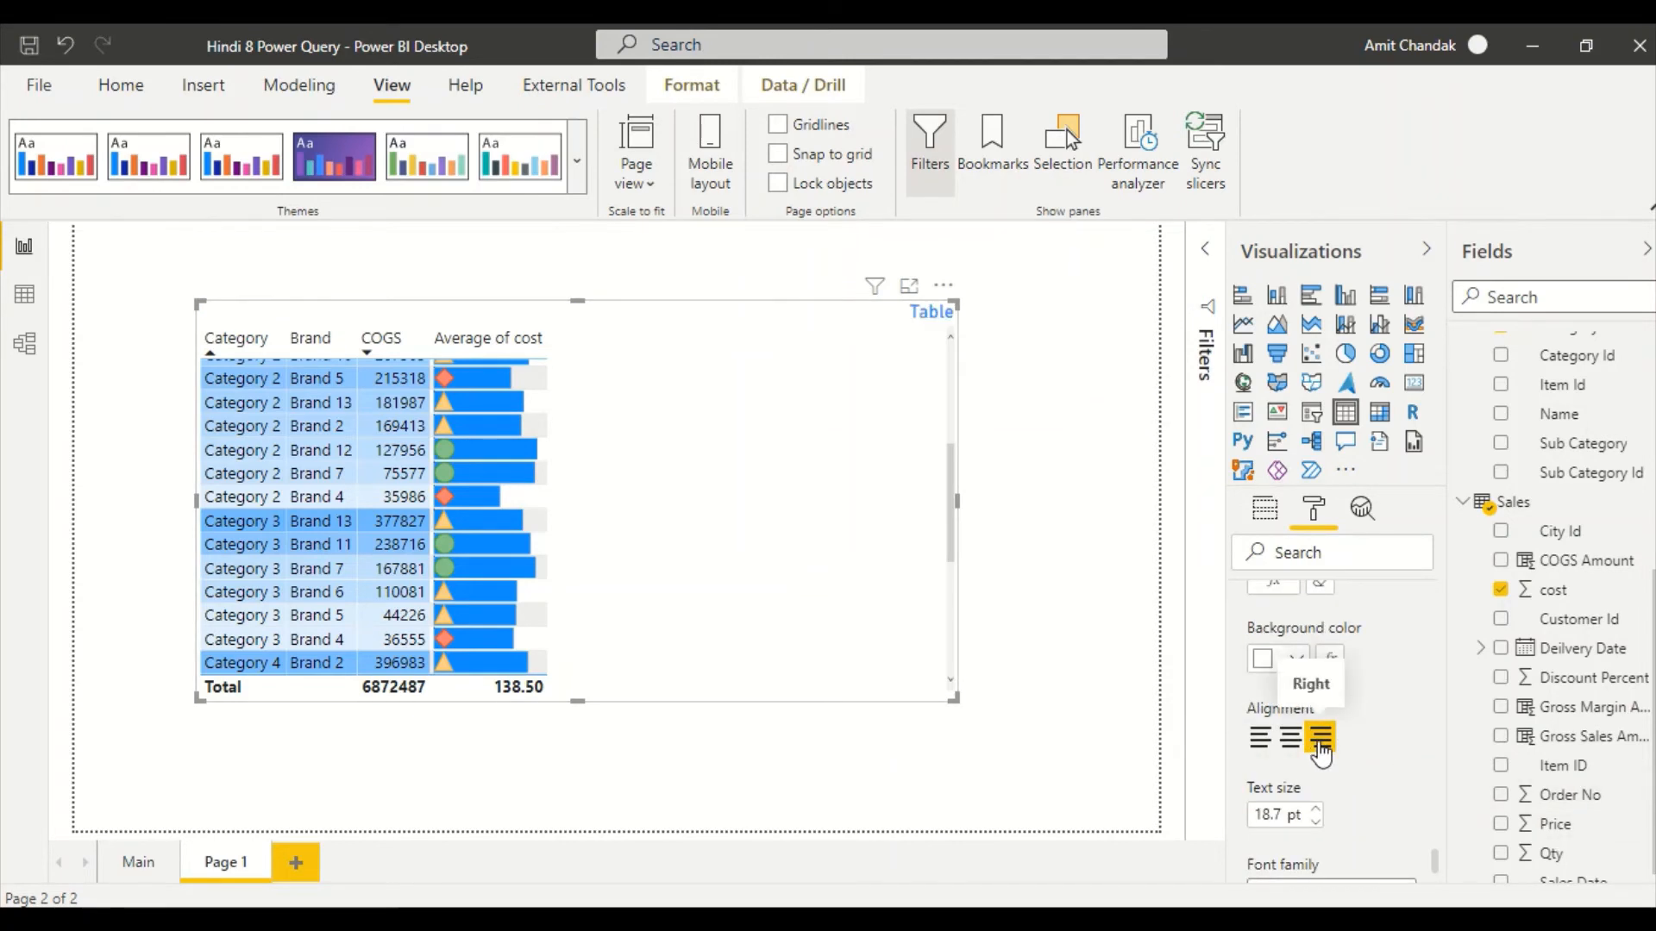
pyautogui.click(1260, 738)
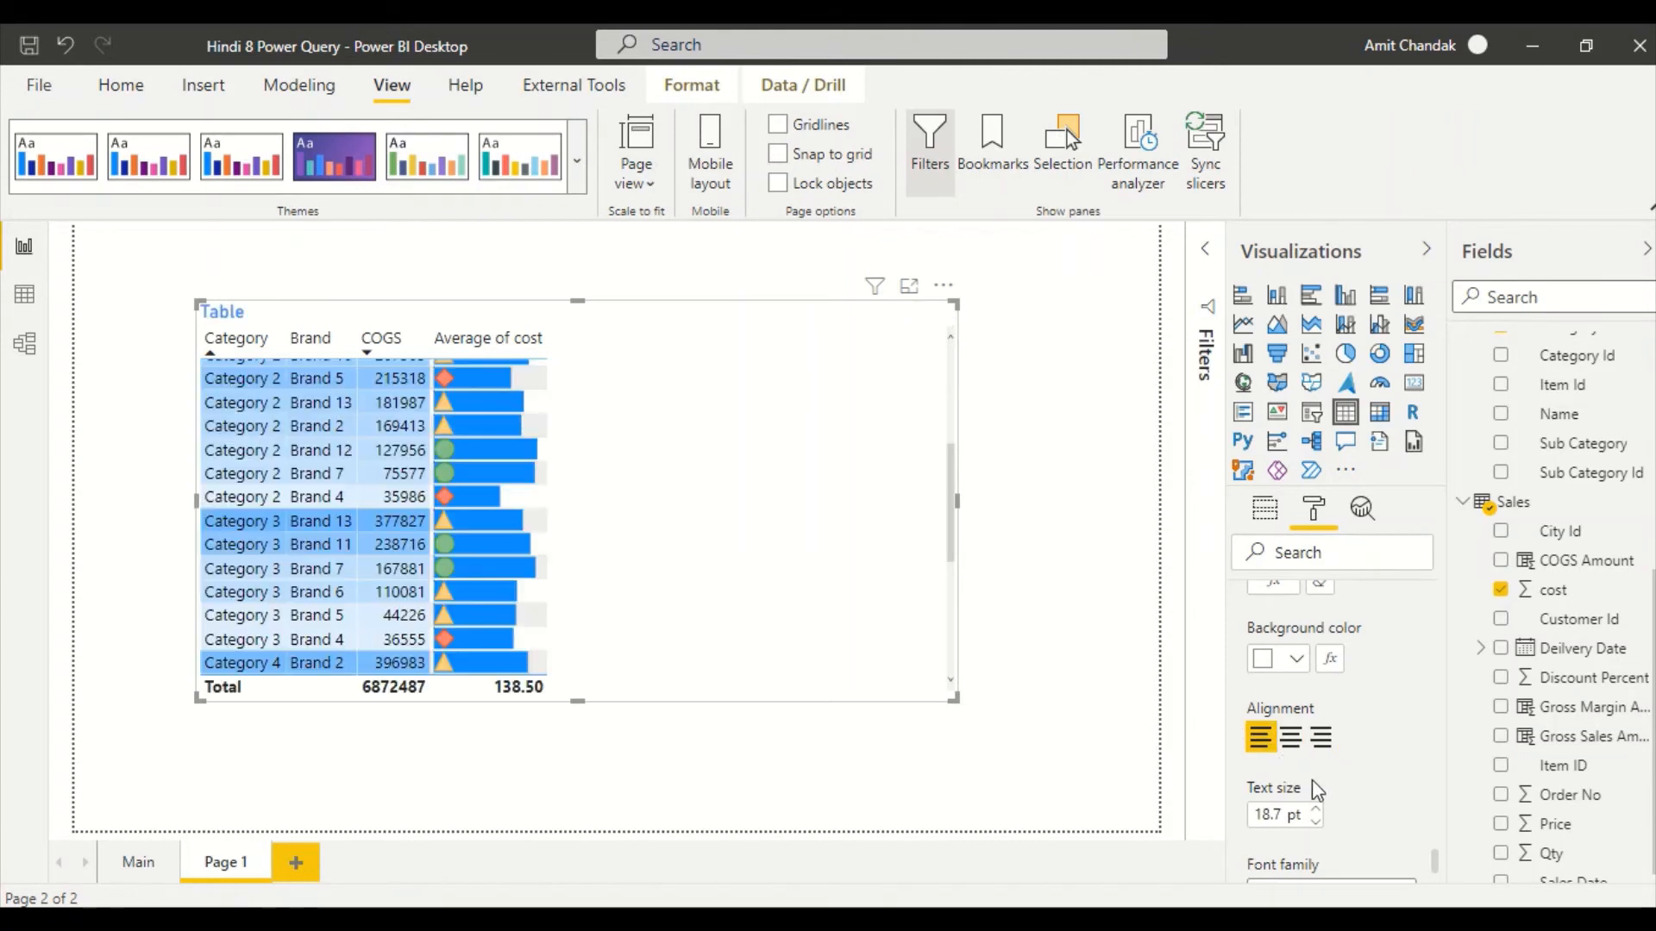
# Set the table visual's background transparency to 100% and deselect the visual
pyautogui.scroll(-1, 1321, 783)
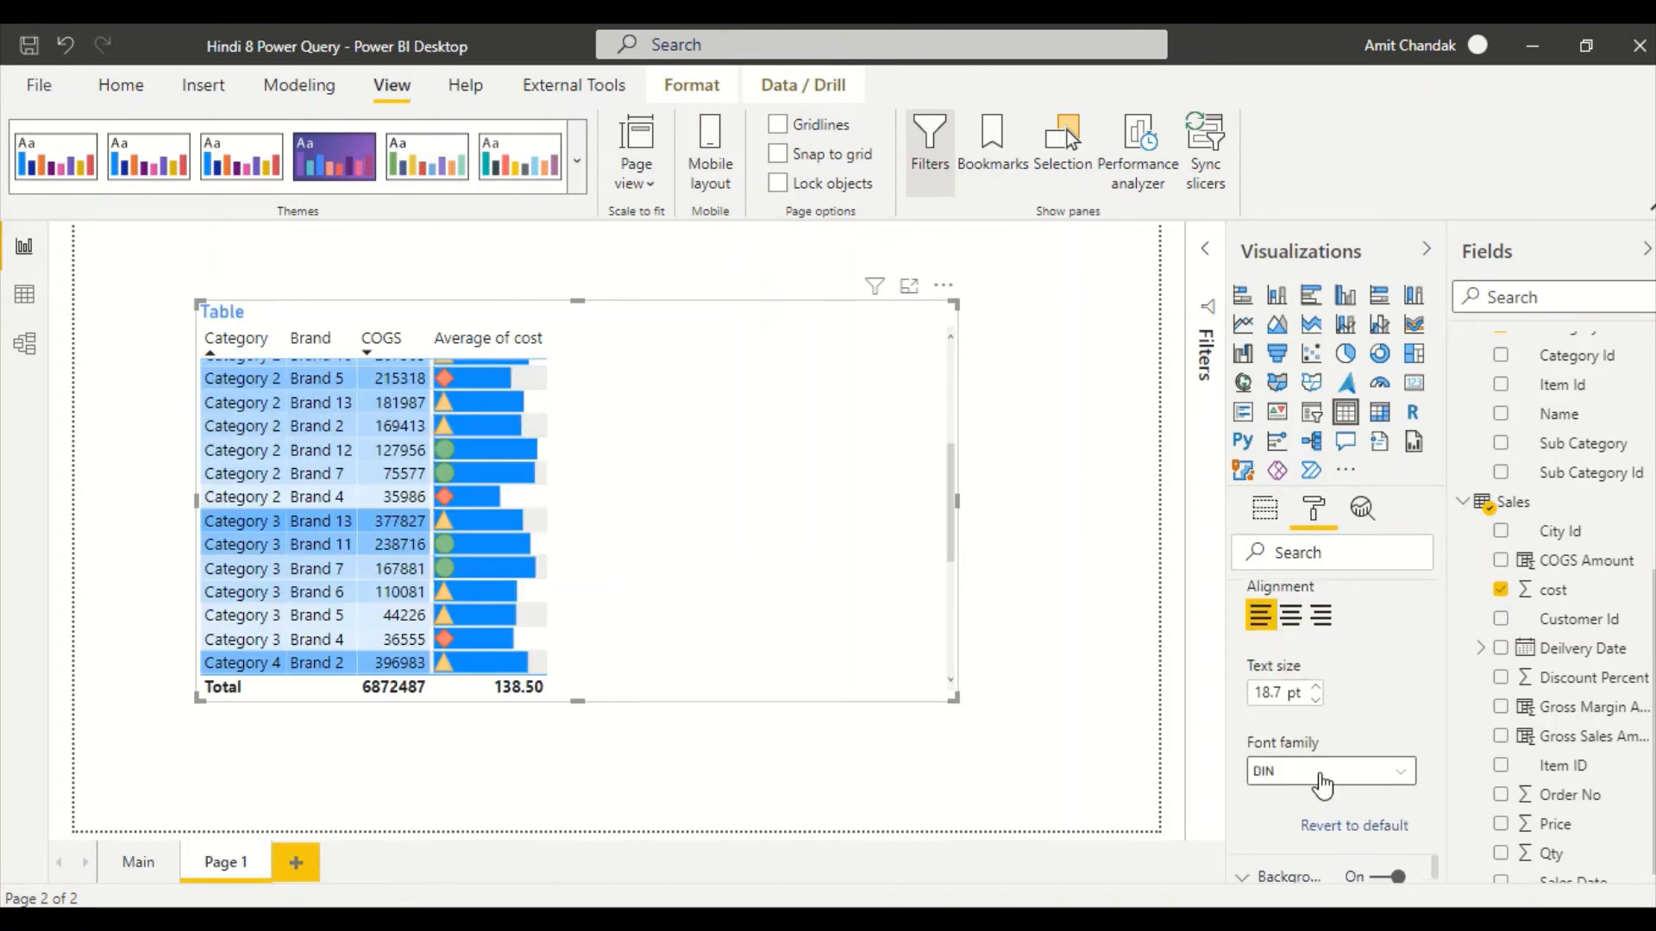
pyautogui.scroll(-1, 1322, 780)
pyautogui.click(1321, 763)
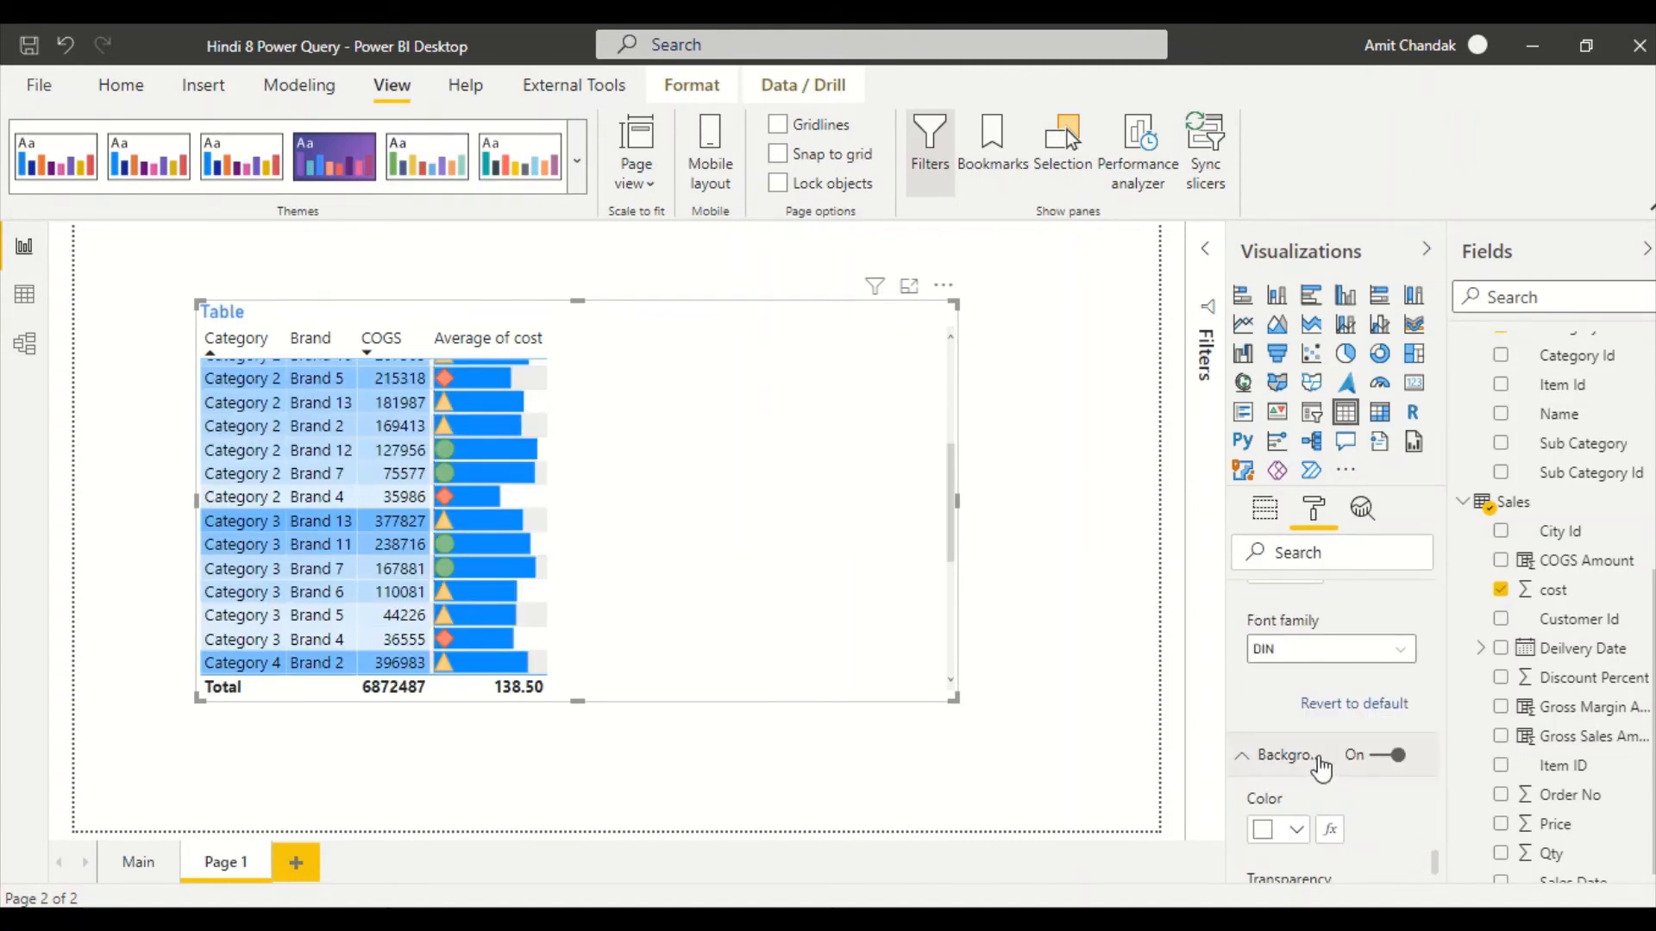
pyautogui.scroll(-1, 1322, 760)
pyautogui.moveTo(1332, 795); pyautogui.dragTo(1446, 808)
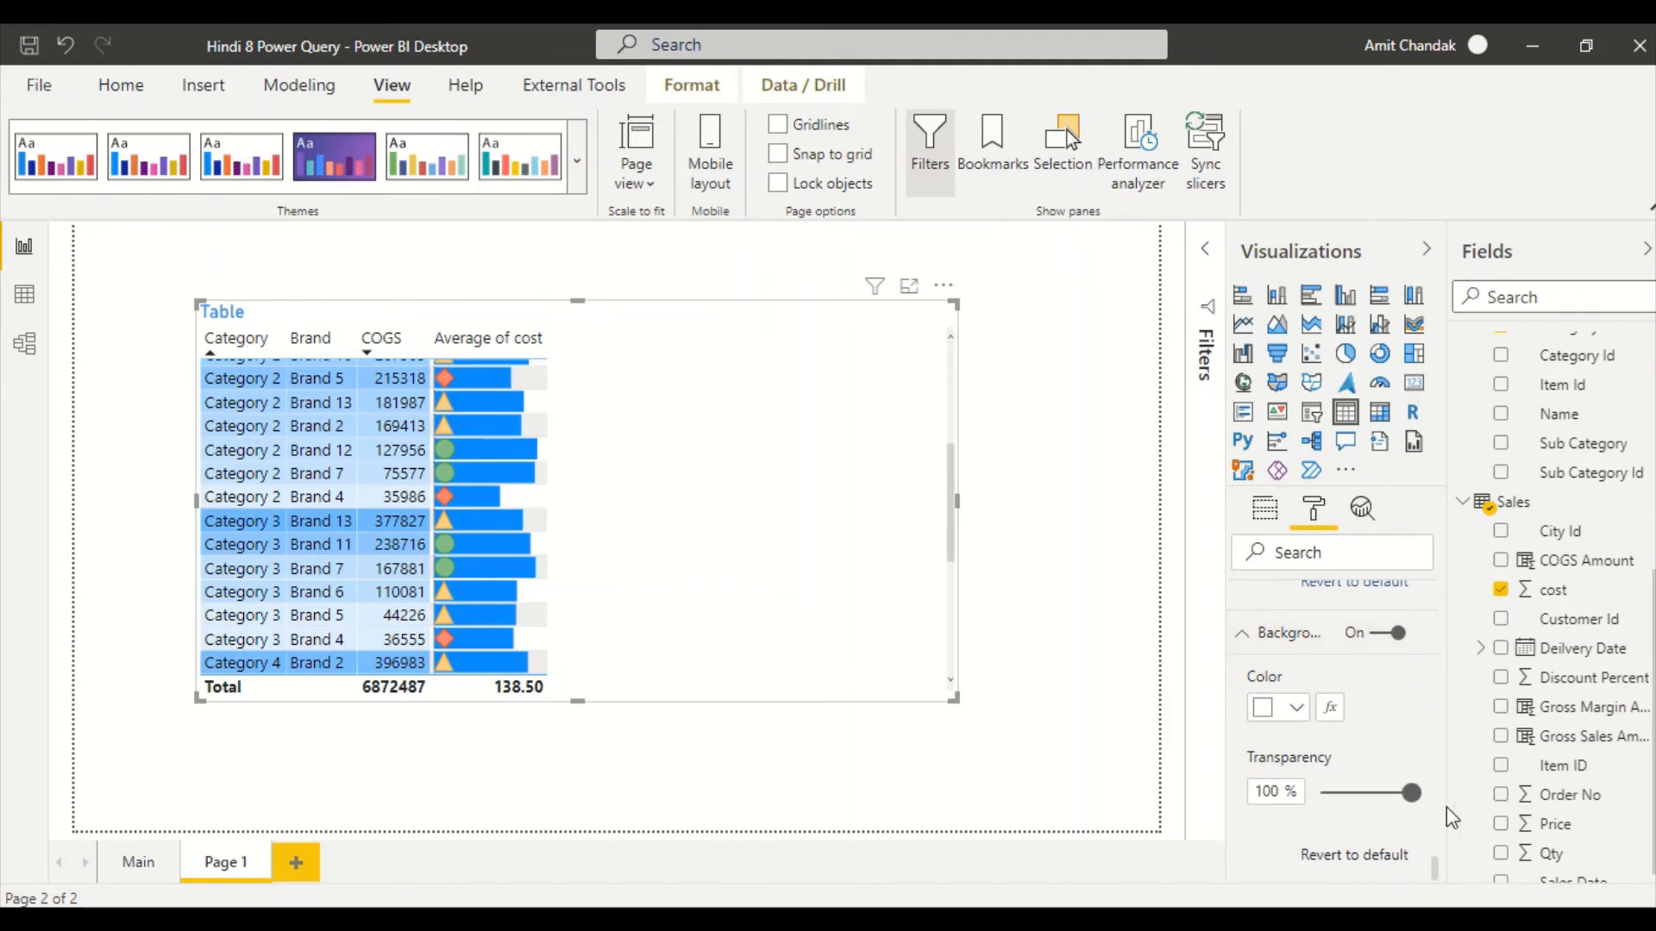
pyautogui.click(1028, 603)
pyautogui.click(913, 618)
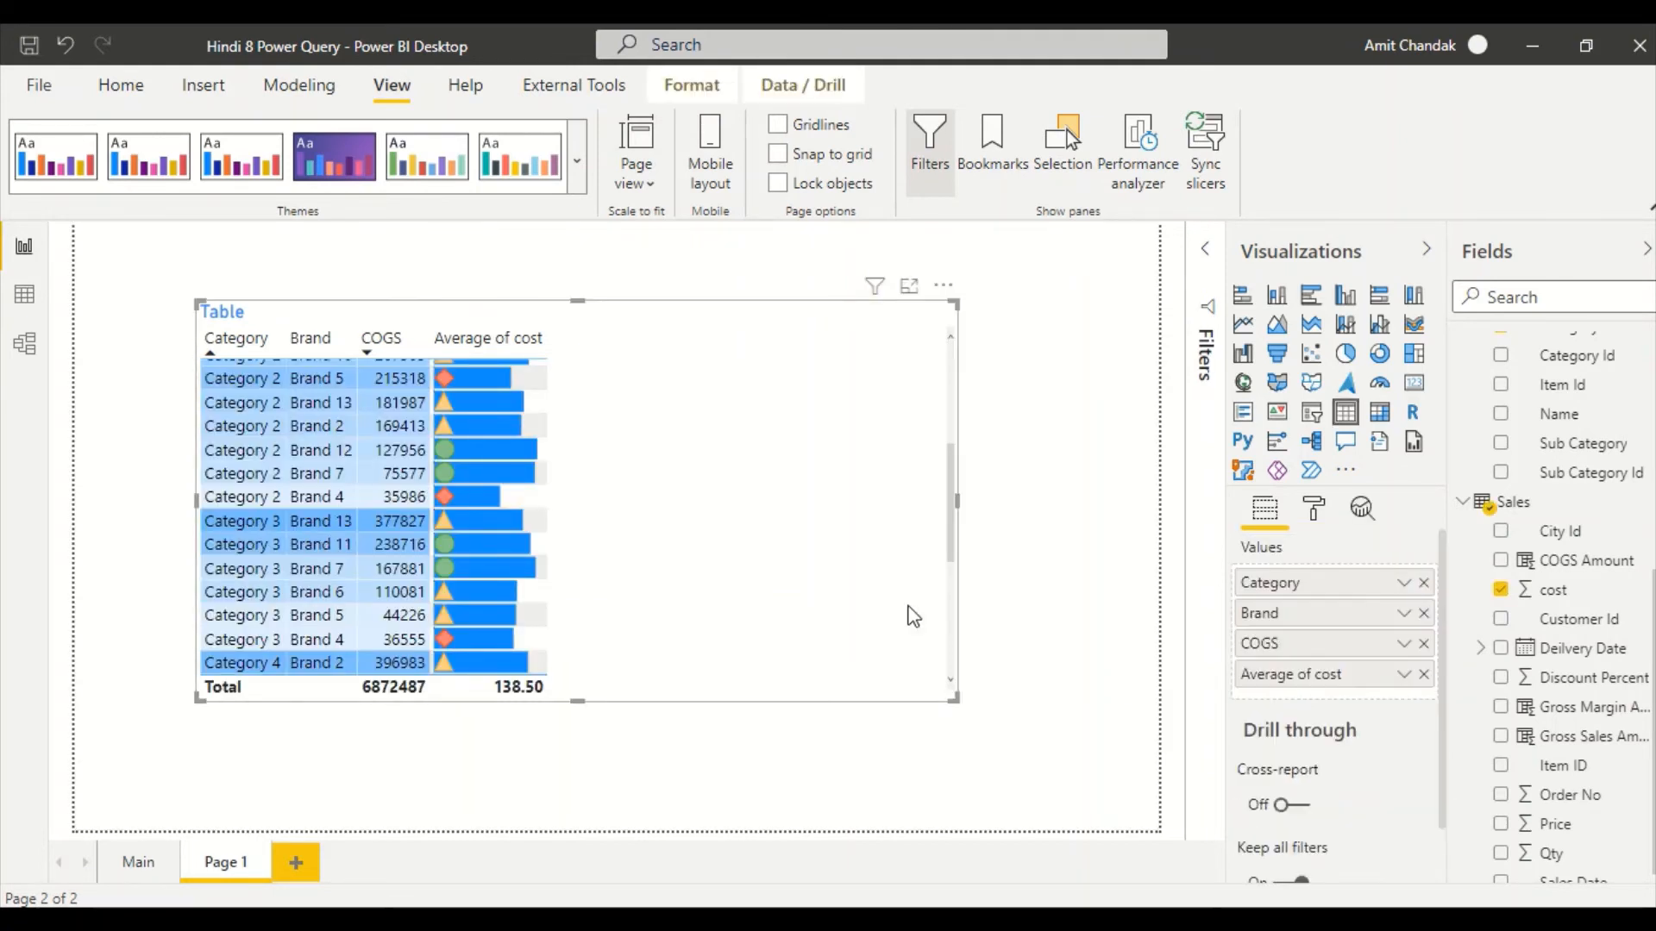
pyautogui.click(1017, 618)
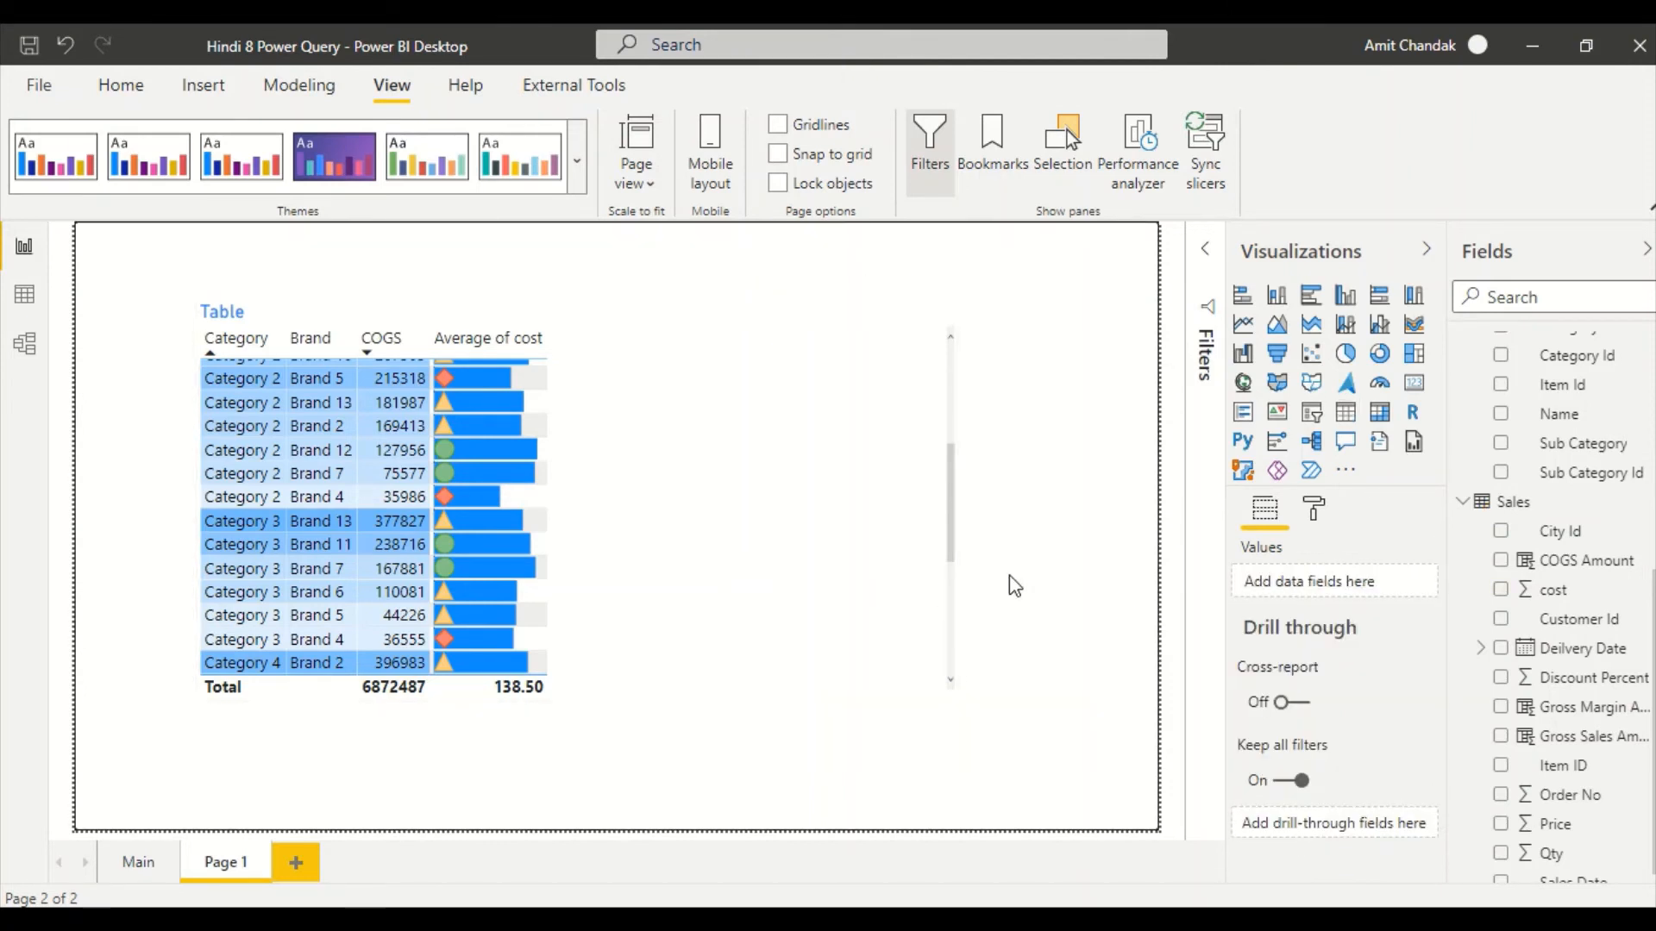
# Set the report page's background color to black with 0% transparency
pyautogui.click(1313, 508)
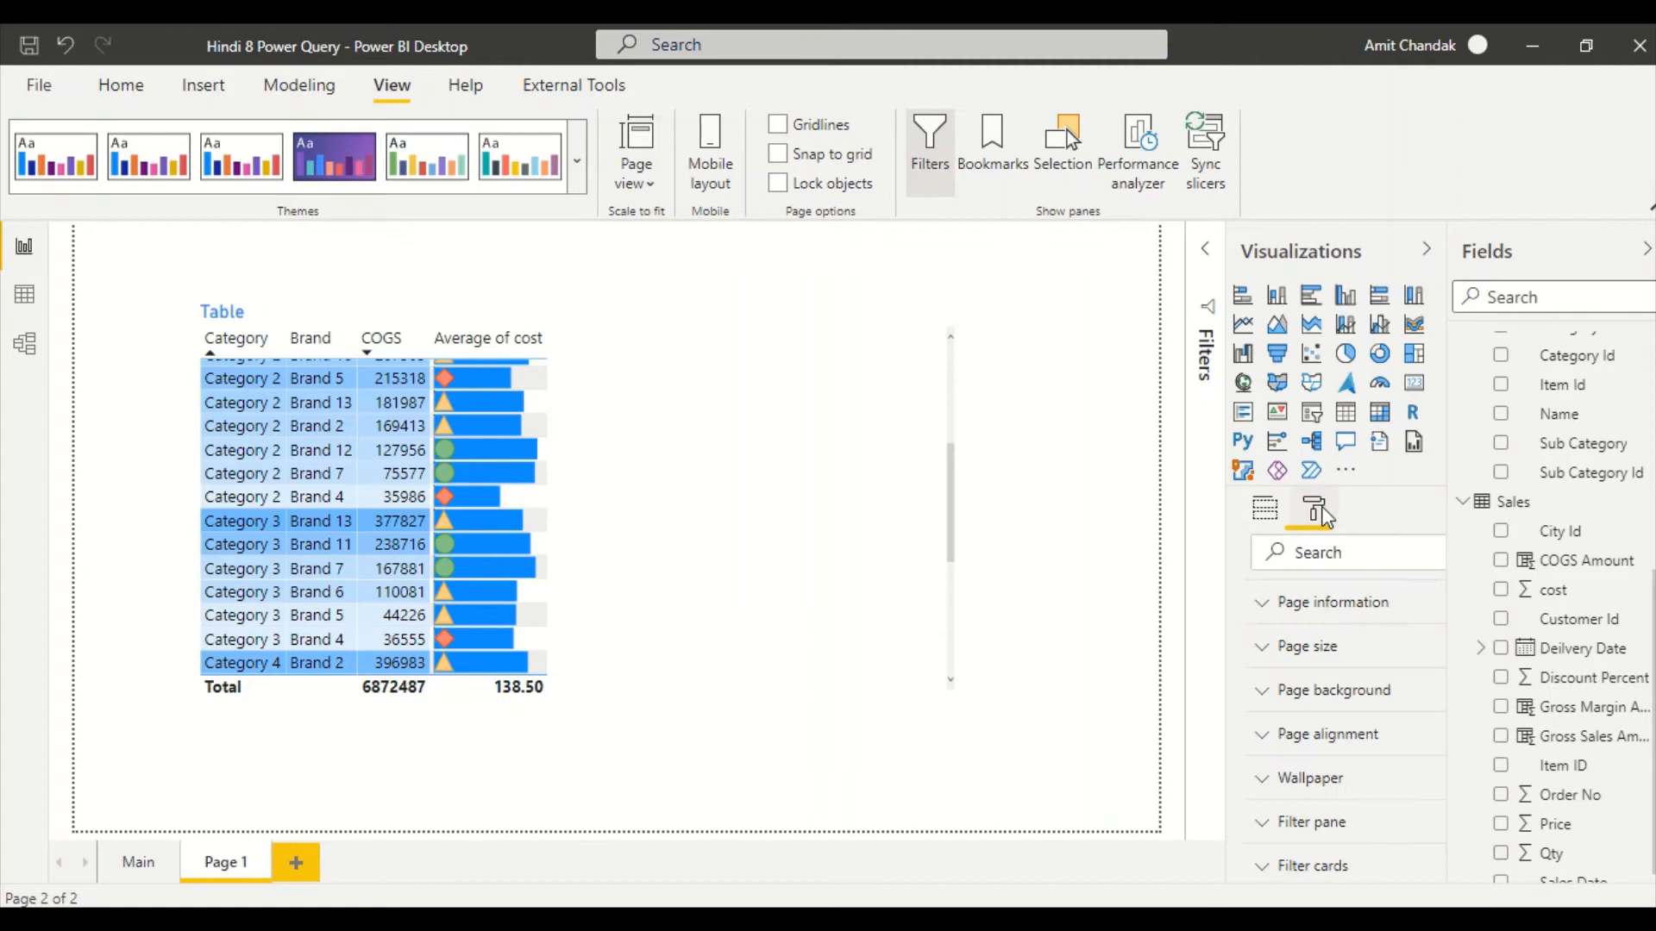
pyautogui.click(1358, 690)
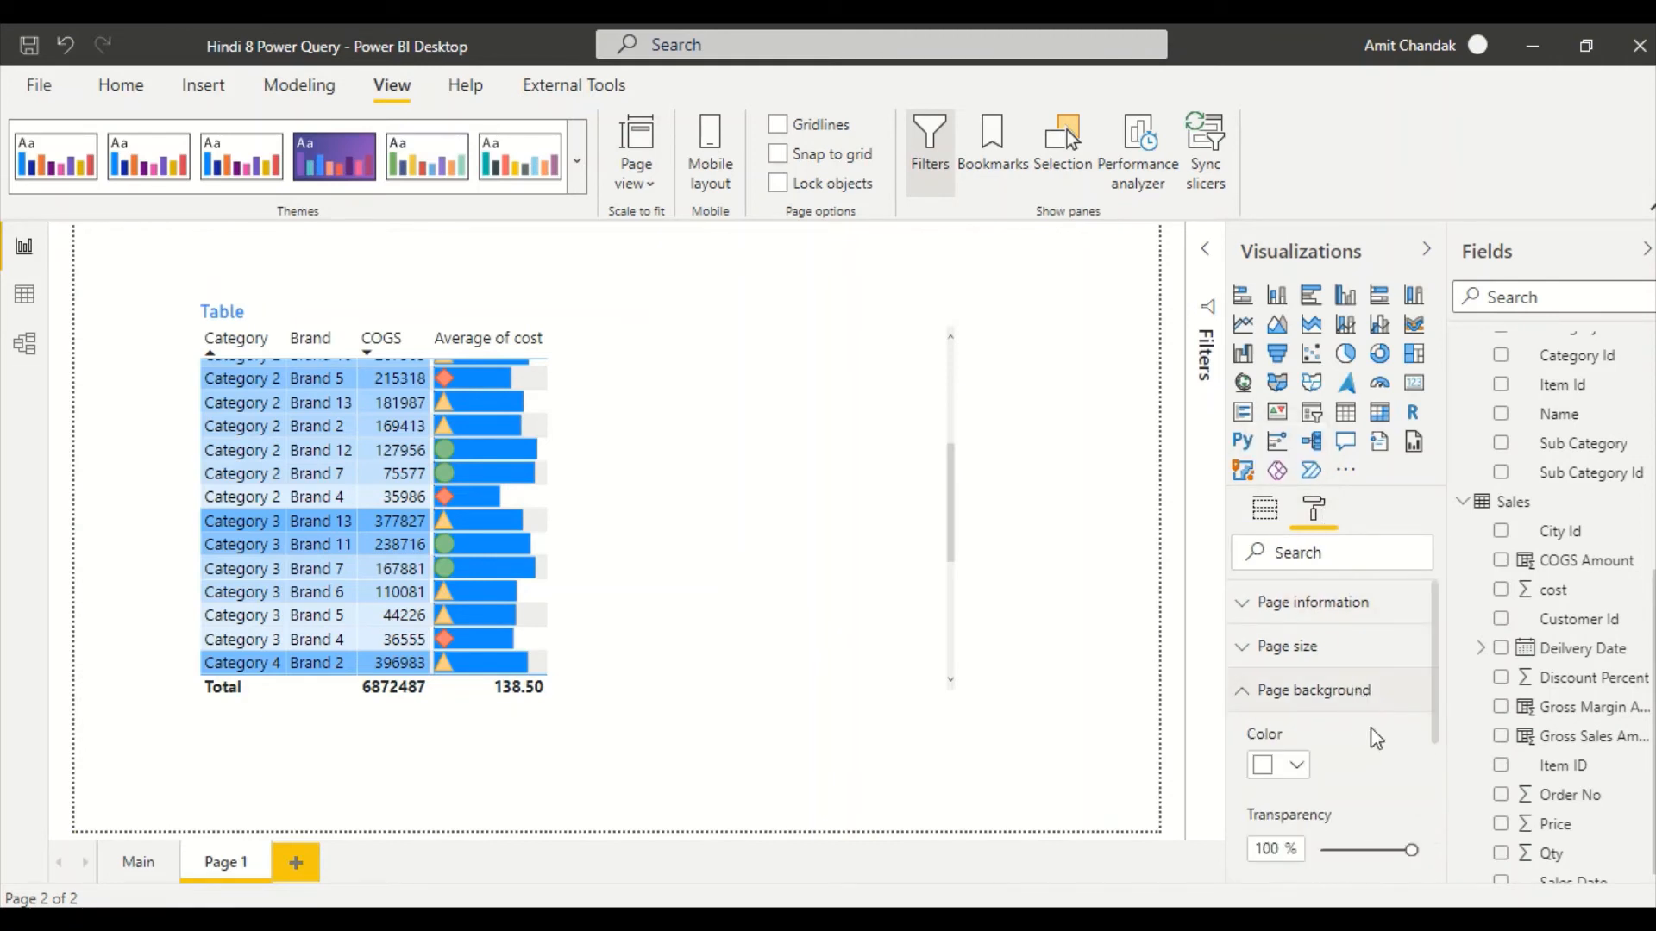
pyautogui.click(1298, 766)
pyautogui.click(1322, 655)
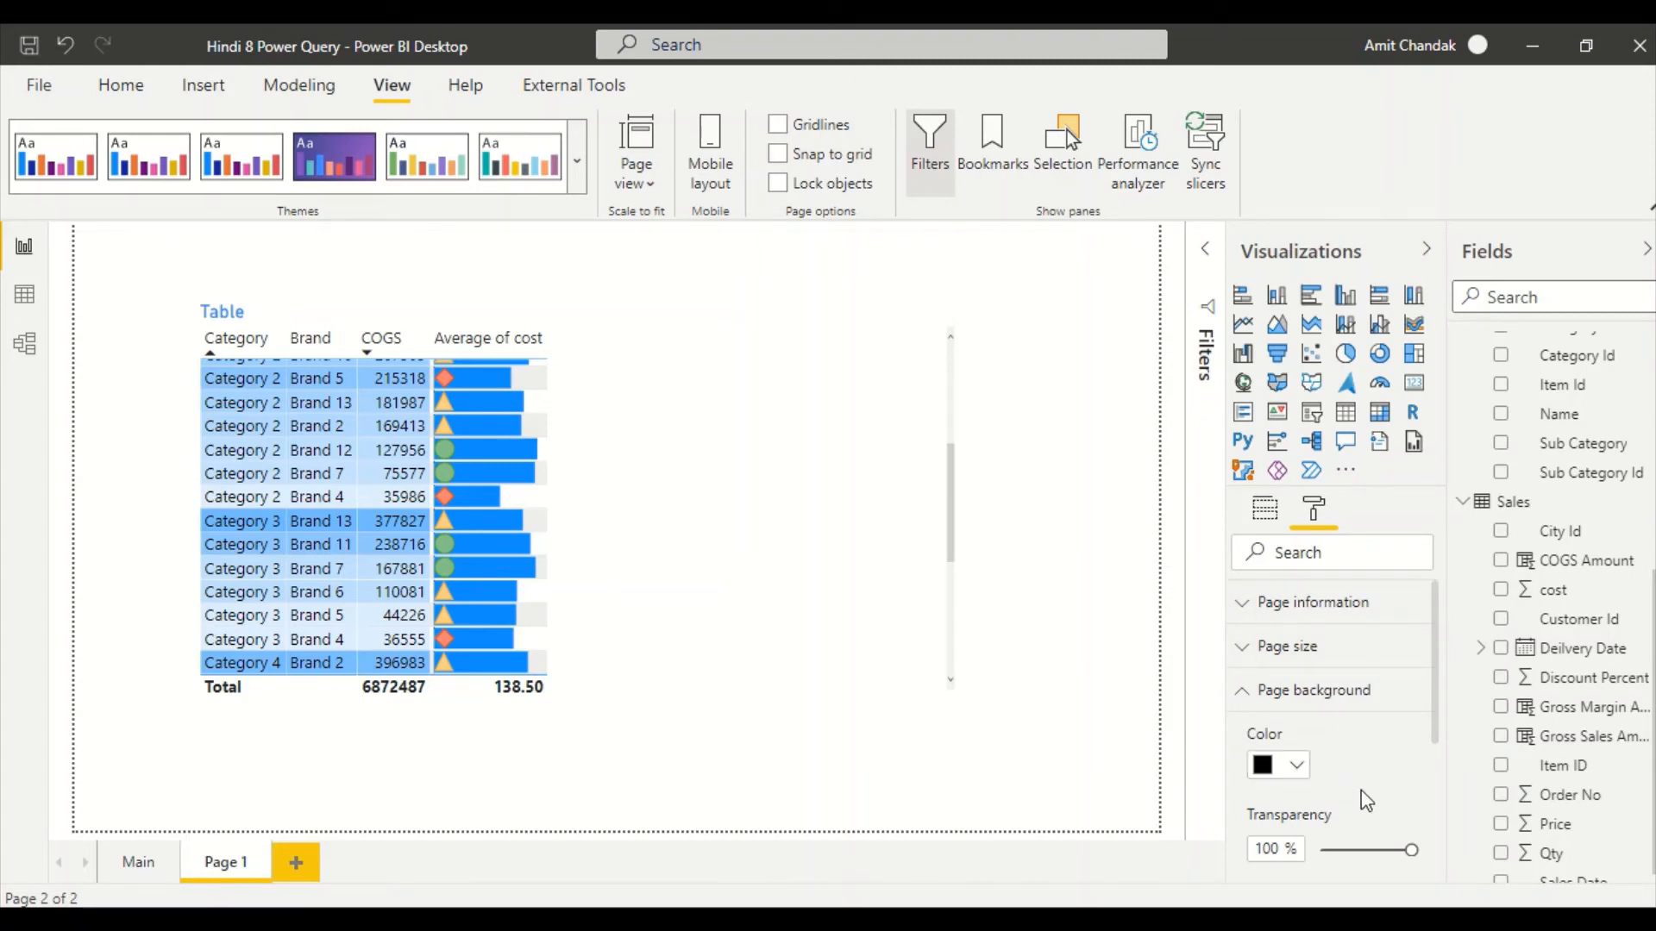
pyautogui.moveTo(1411, 849); pyautogui.dragTo(1318, 849)
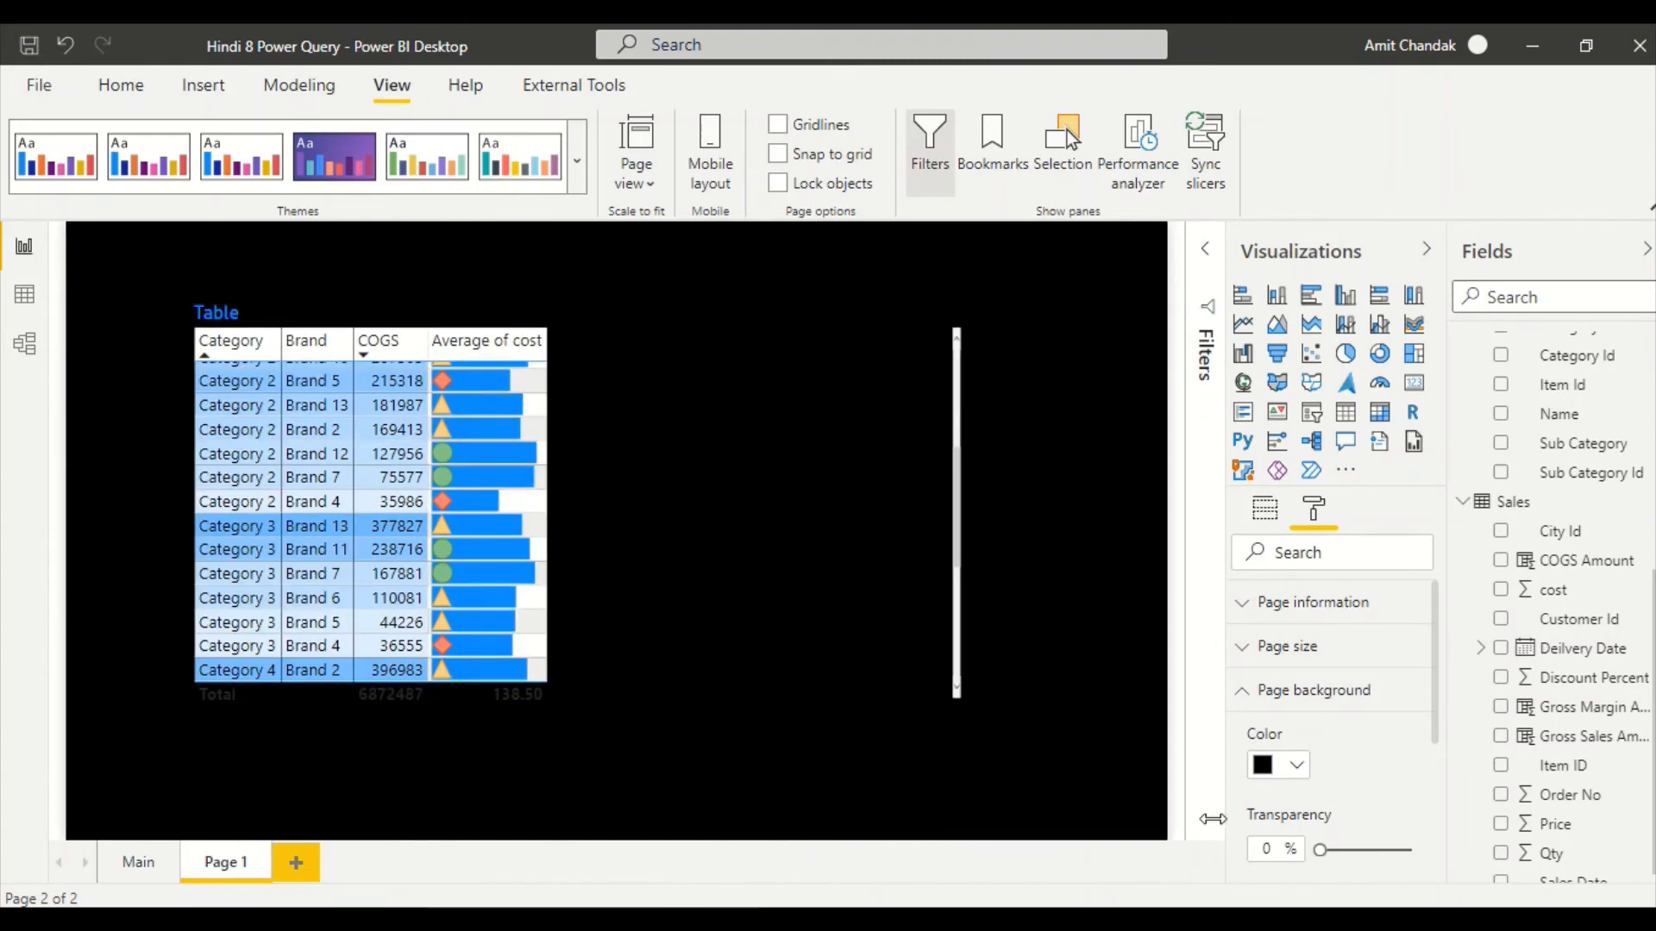
pyautogui.click(872, 618)
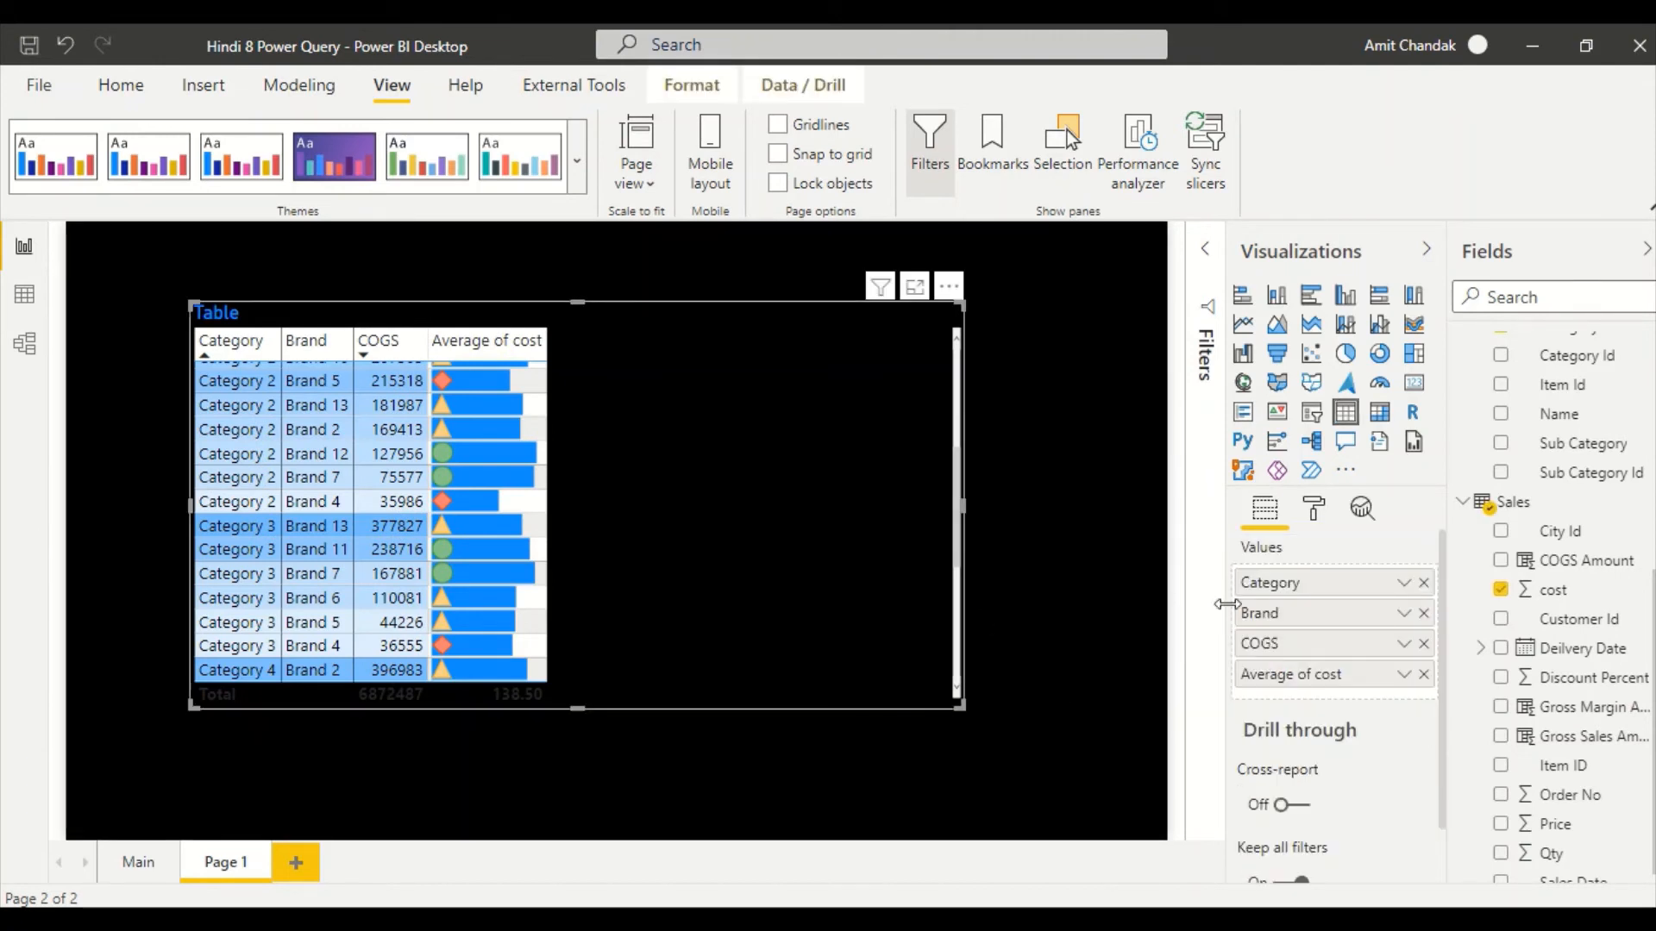
pyautogui.click(1071, 664)
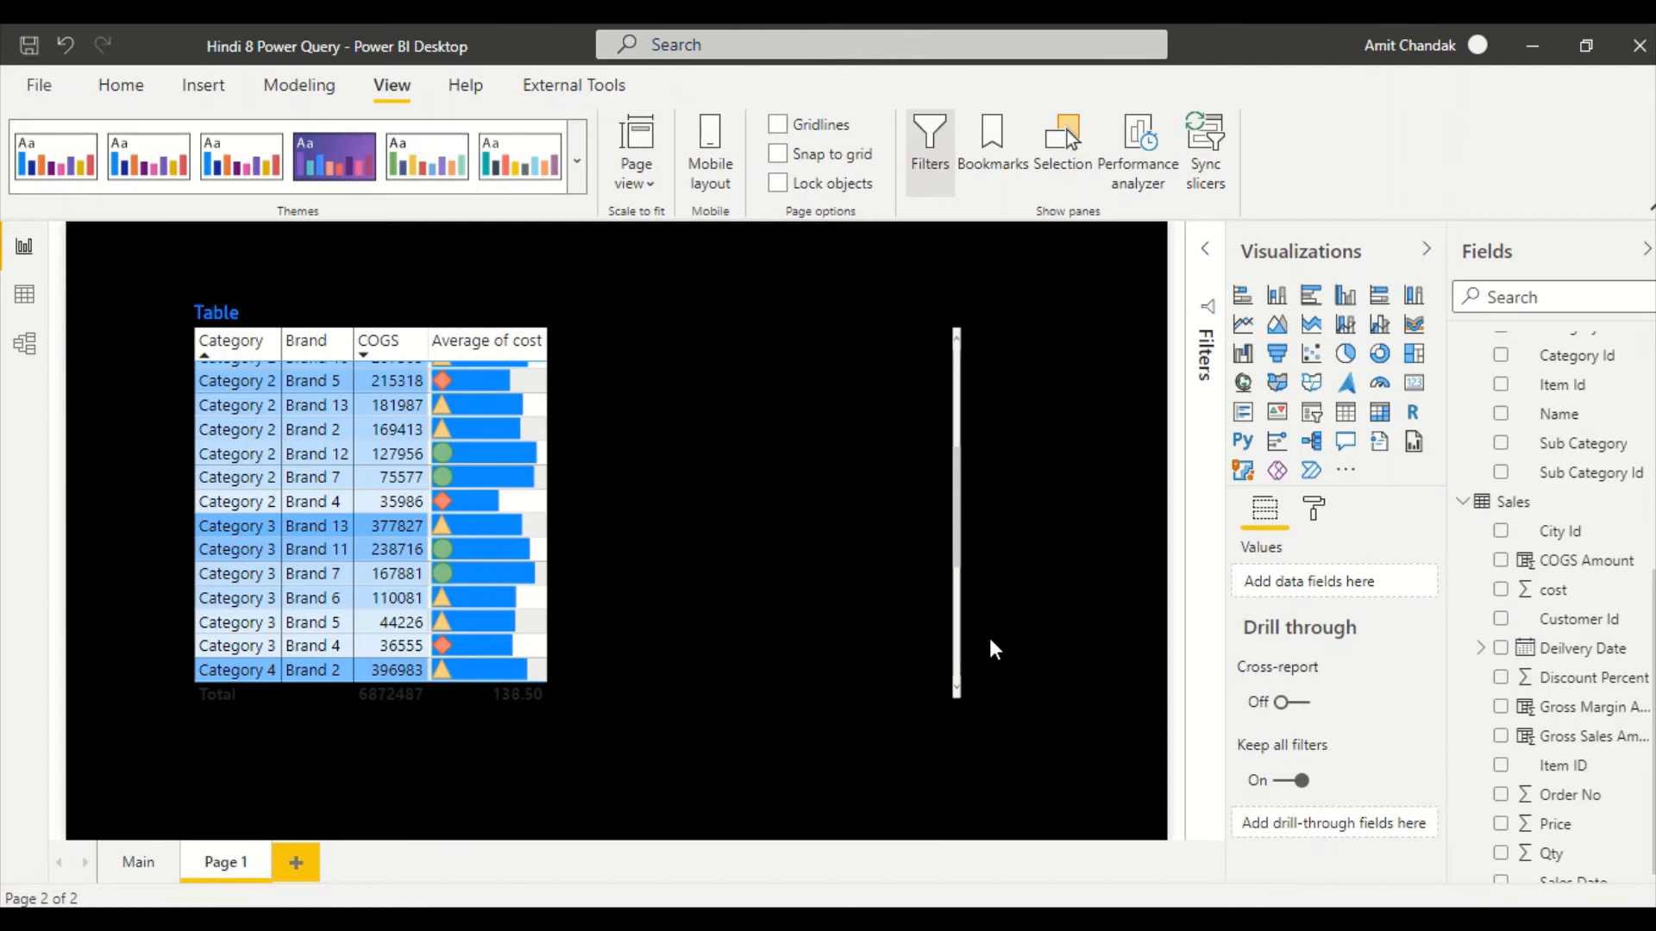
# Try 0% background transparency on the table visual and return it to 100%
pyautogui.click(860, 639)
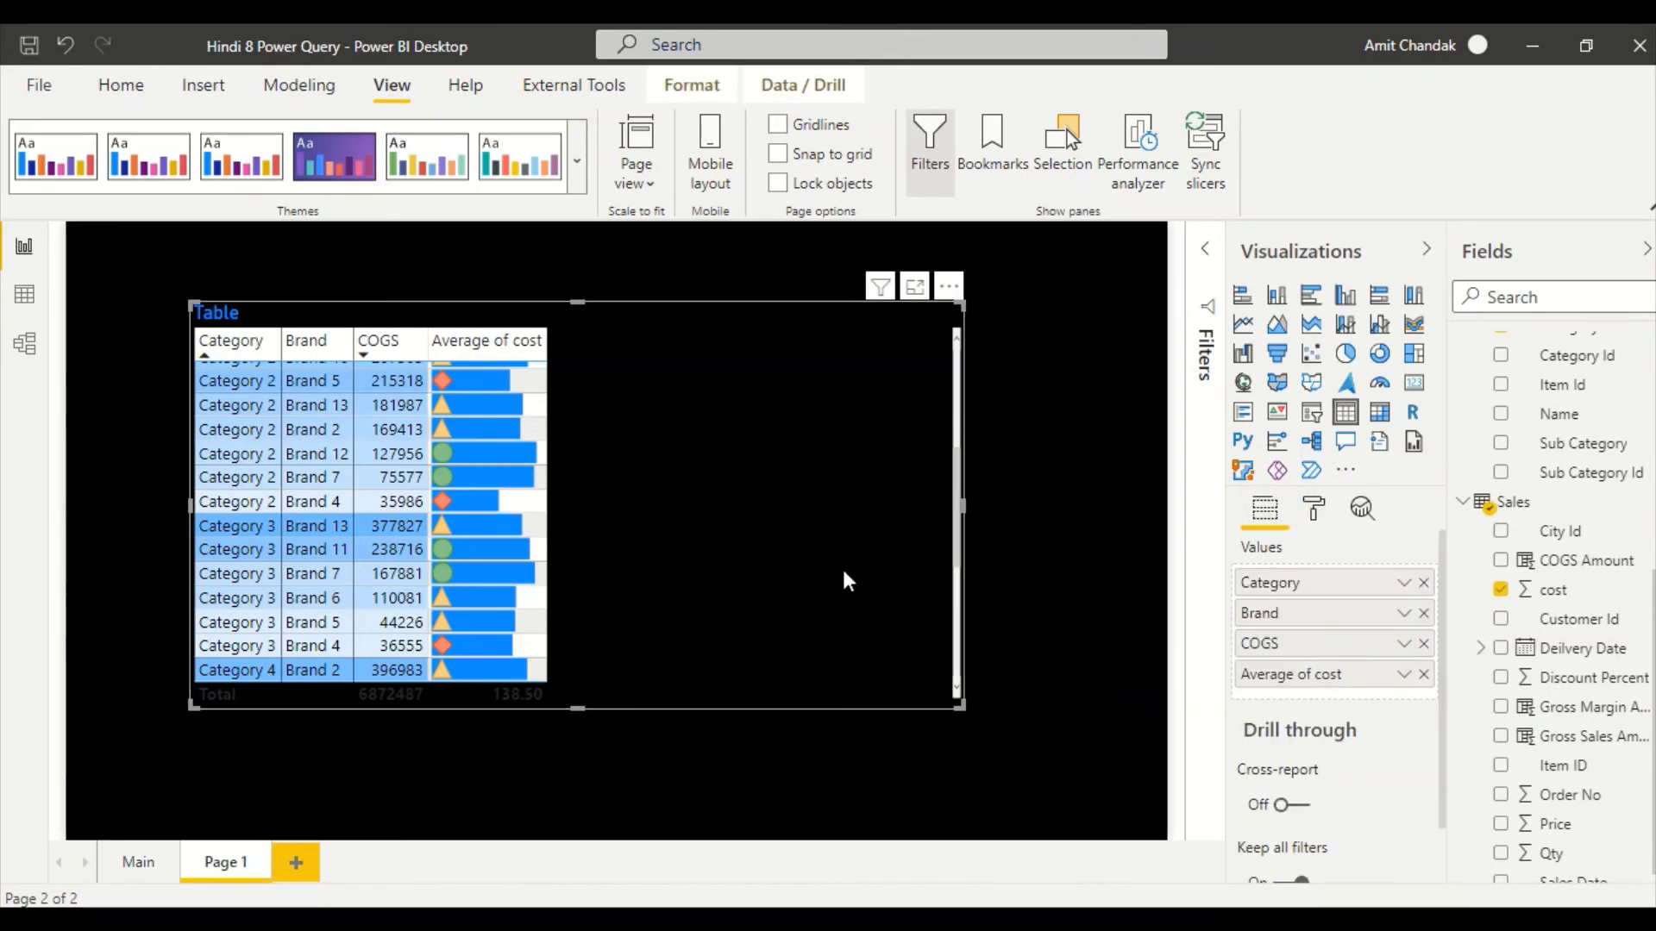
pyautogui.click(1312, 510)
pyautogui.scroll(-10, 1354, 716)
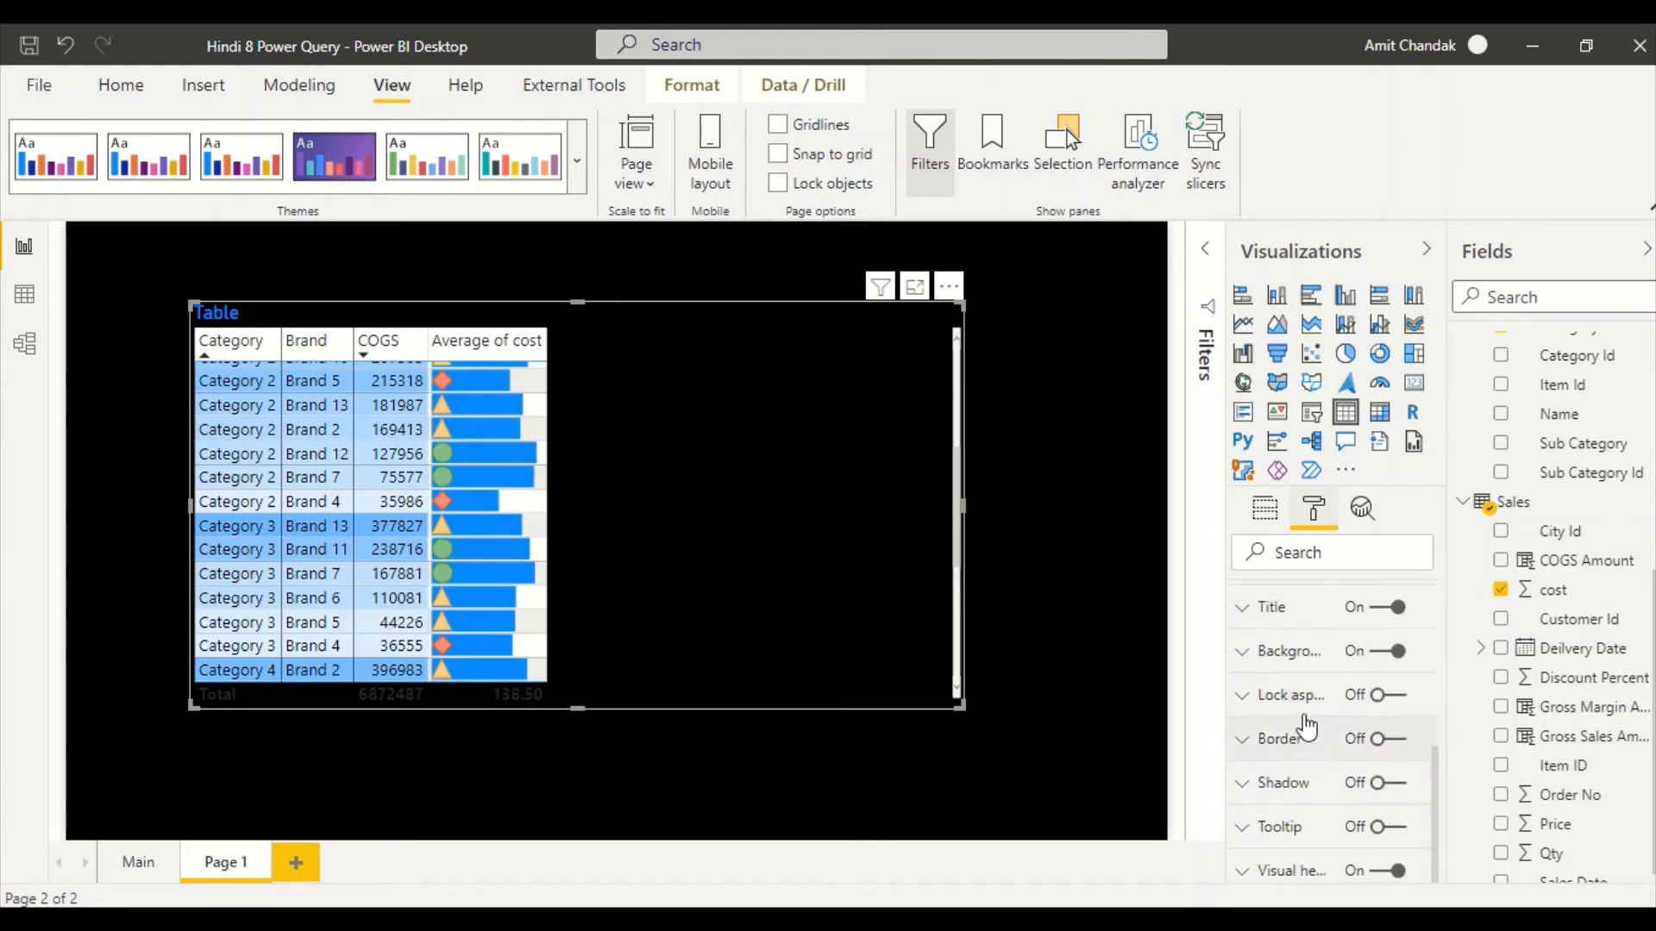
pyautogui.click(1289, 650)
pyautogui.moveTo(1409, 807); pyautogui.dragTo(1312, 815)
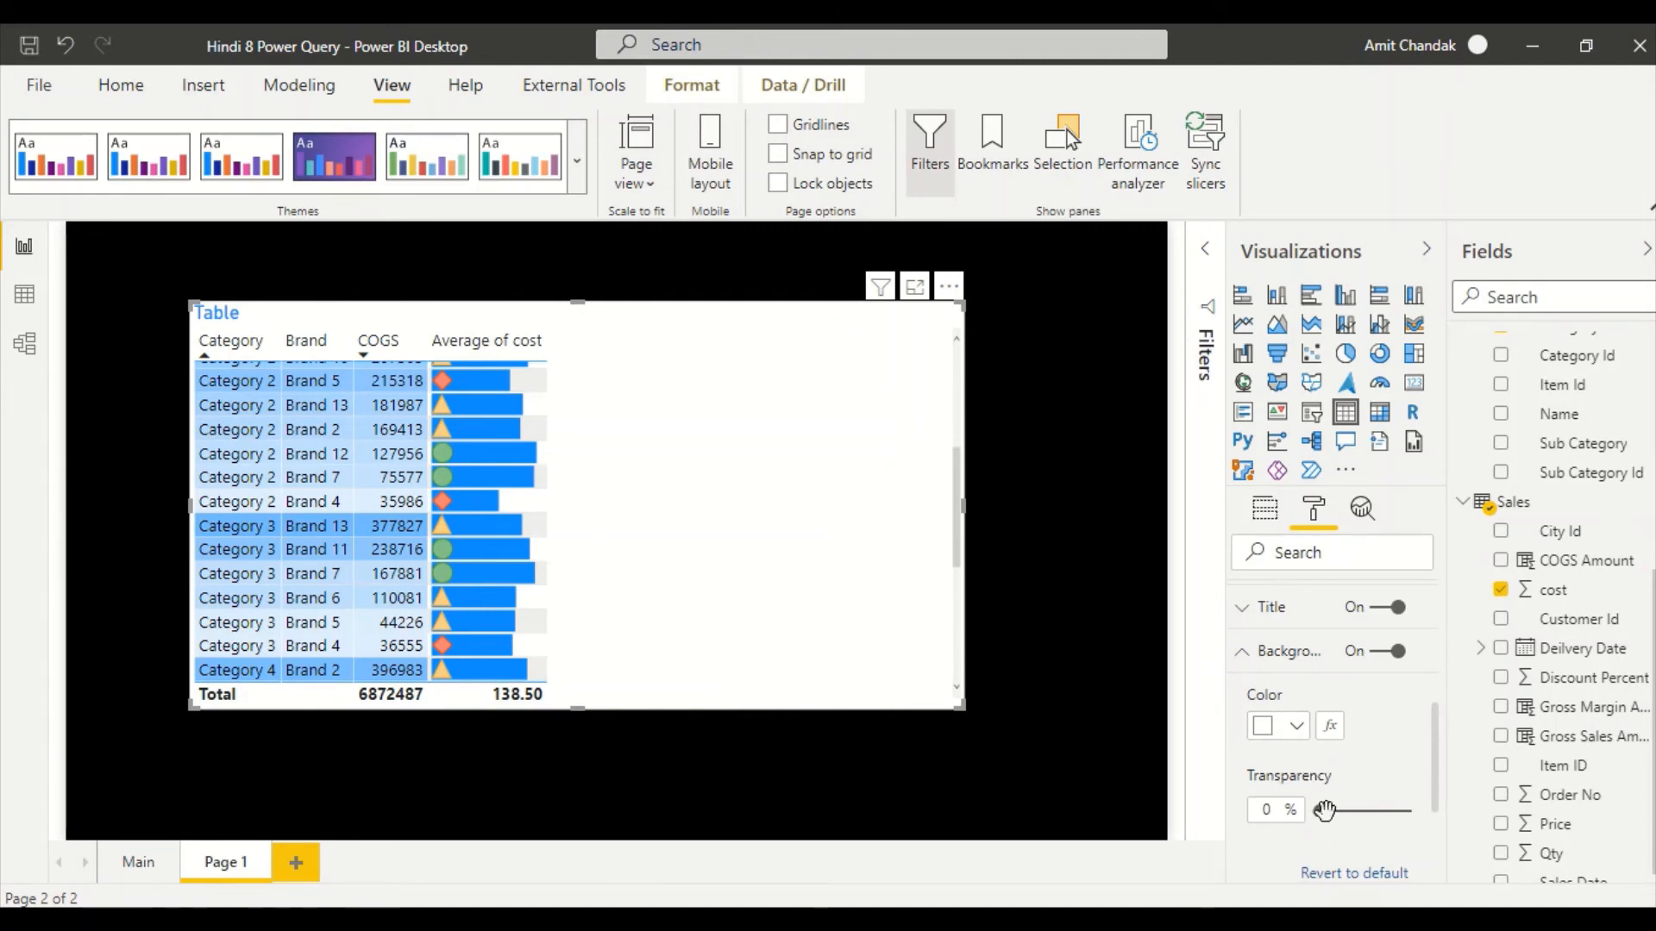
pyautogui.moveTo(1320, 811); pyautogui.dragTo(1428, 811)
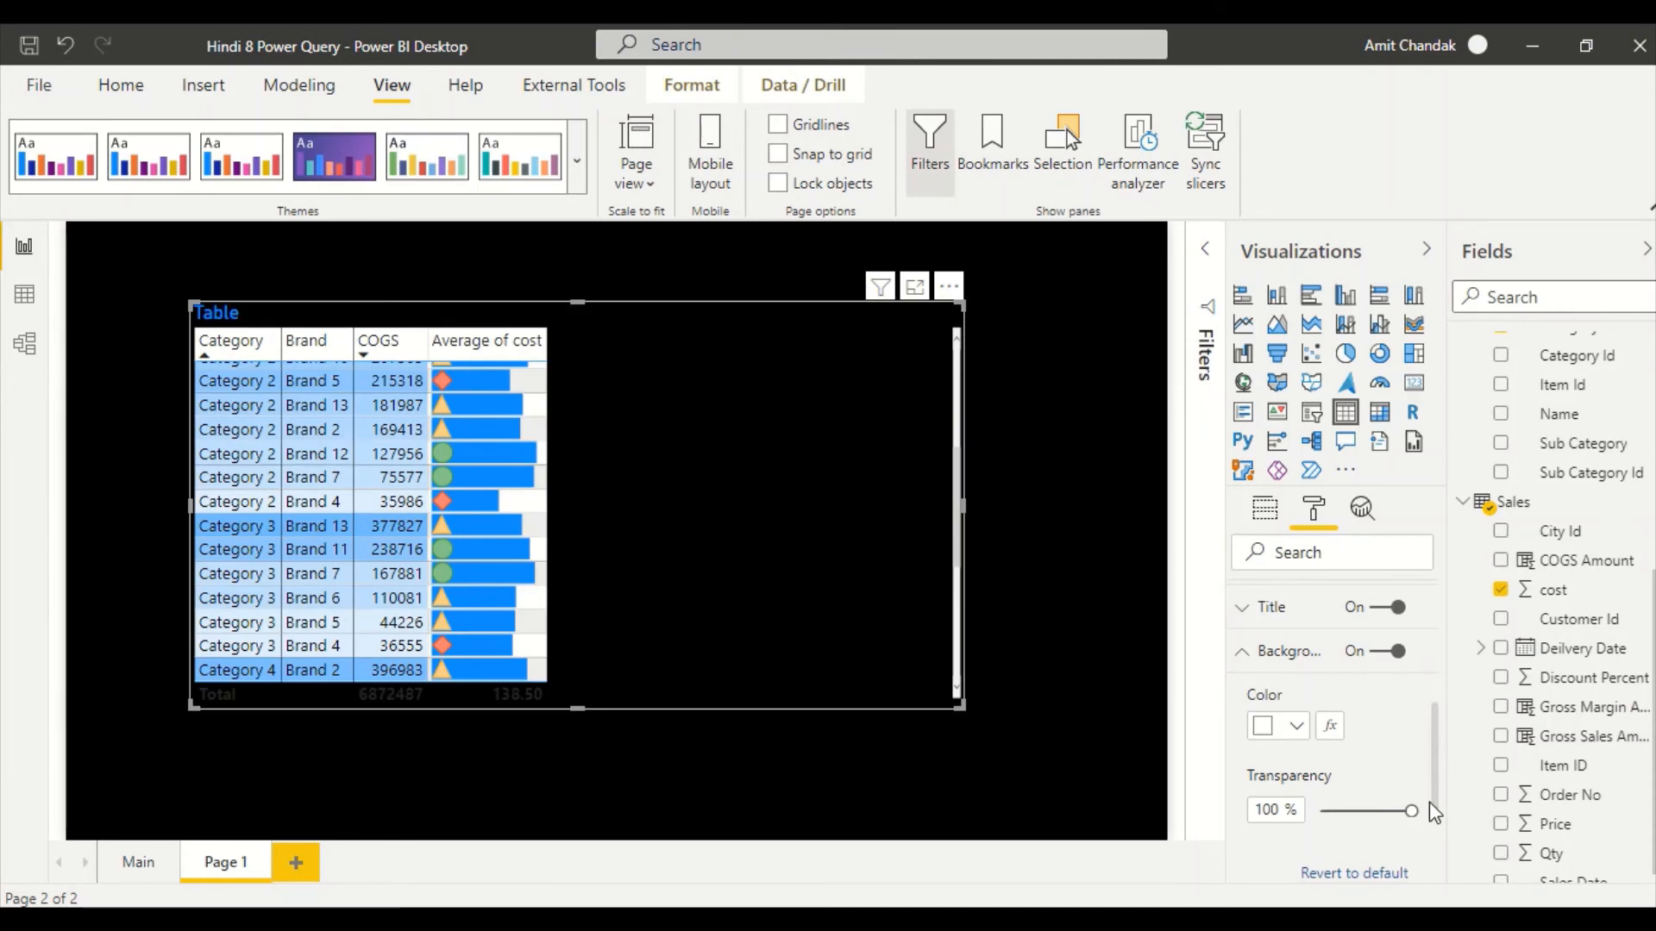
pyautogui.click(1241, 657)
# Look at the table's lock aspect and border settings, and try its shadow on and off
pyautogui.click(1277, 698)
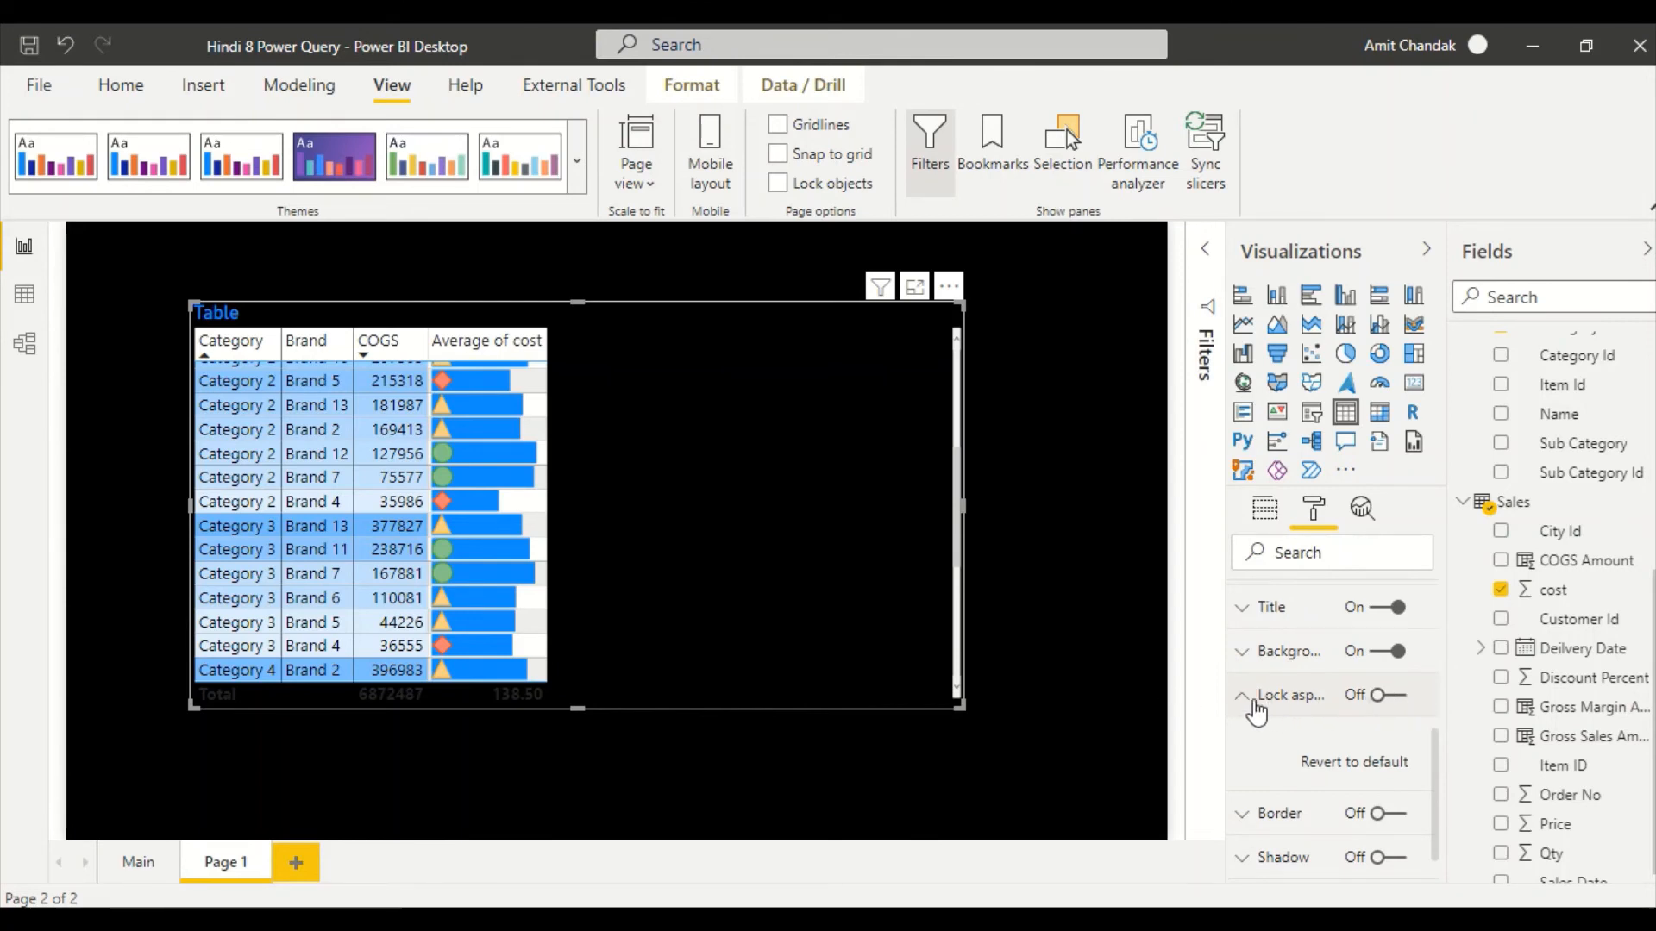
pyautogui.click(1254, 703)
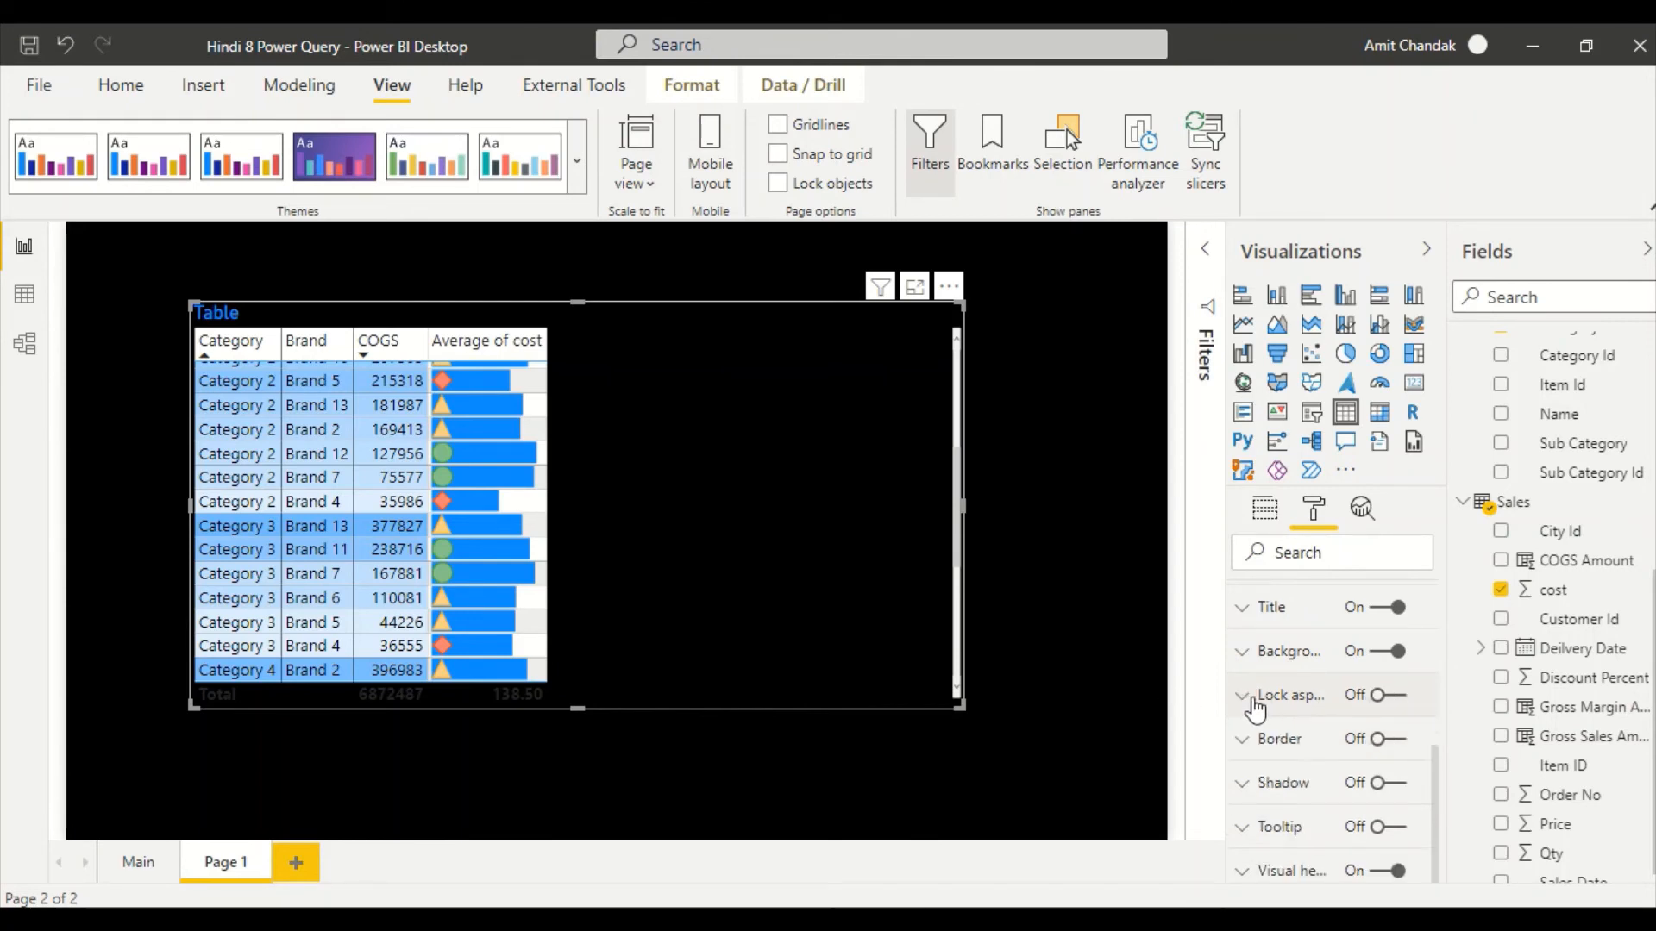
pyautogui.click(1290, 743)
pyautogui.click(1288, 744)
pyautogui.click(1386, 785)
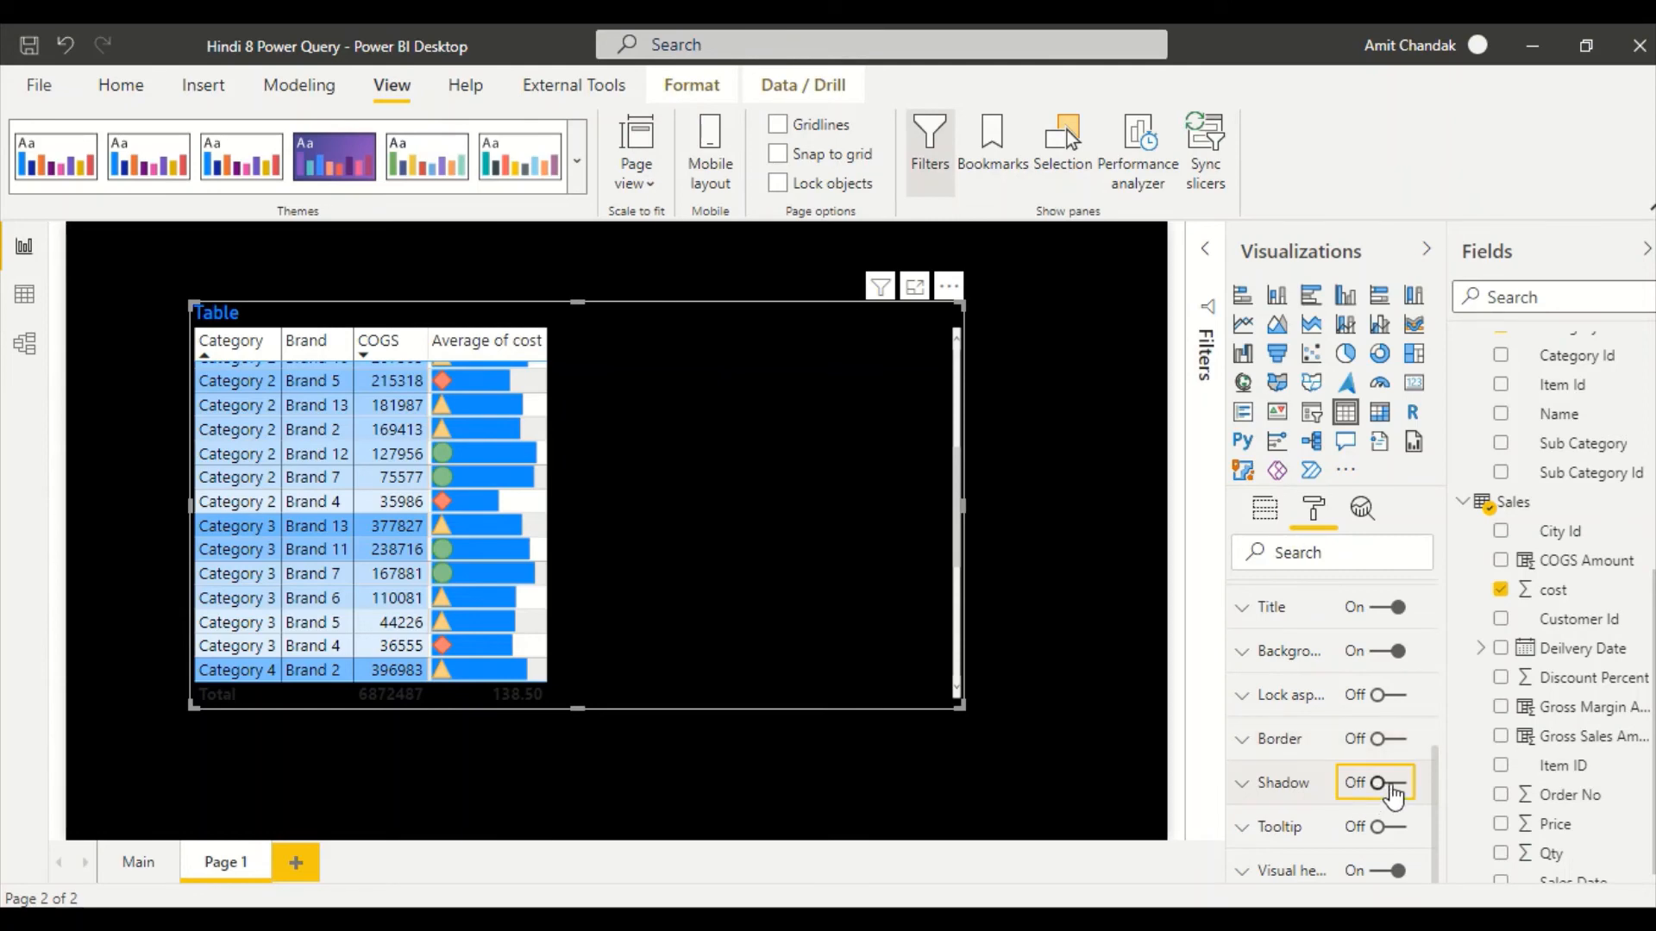
pyautogui.click(1393, 792)
pyautogui.click(1392, 791)
pyautogui.click(1390, 791)
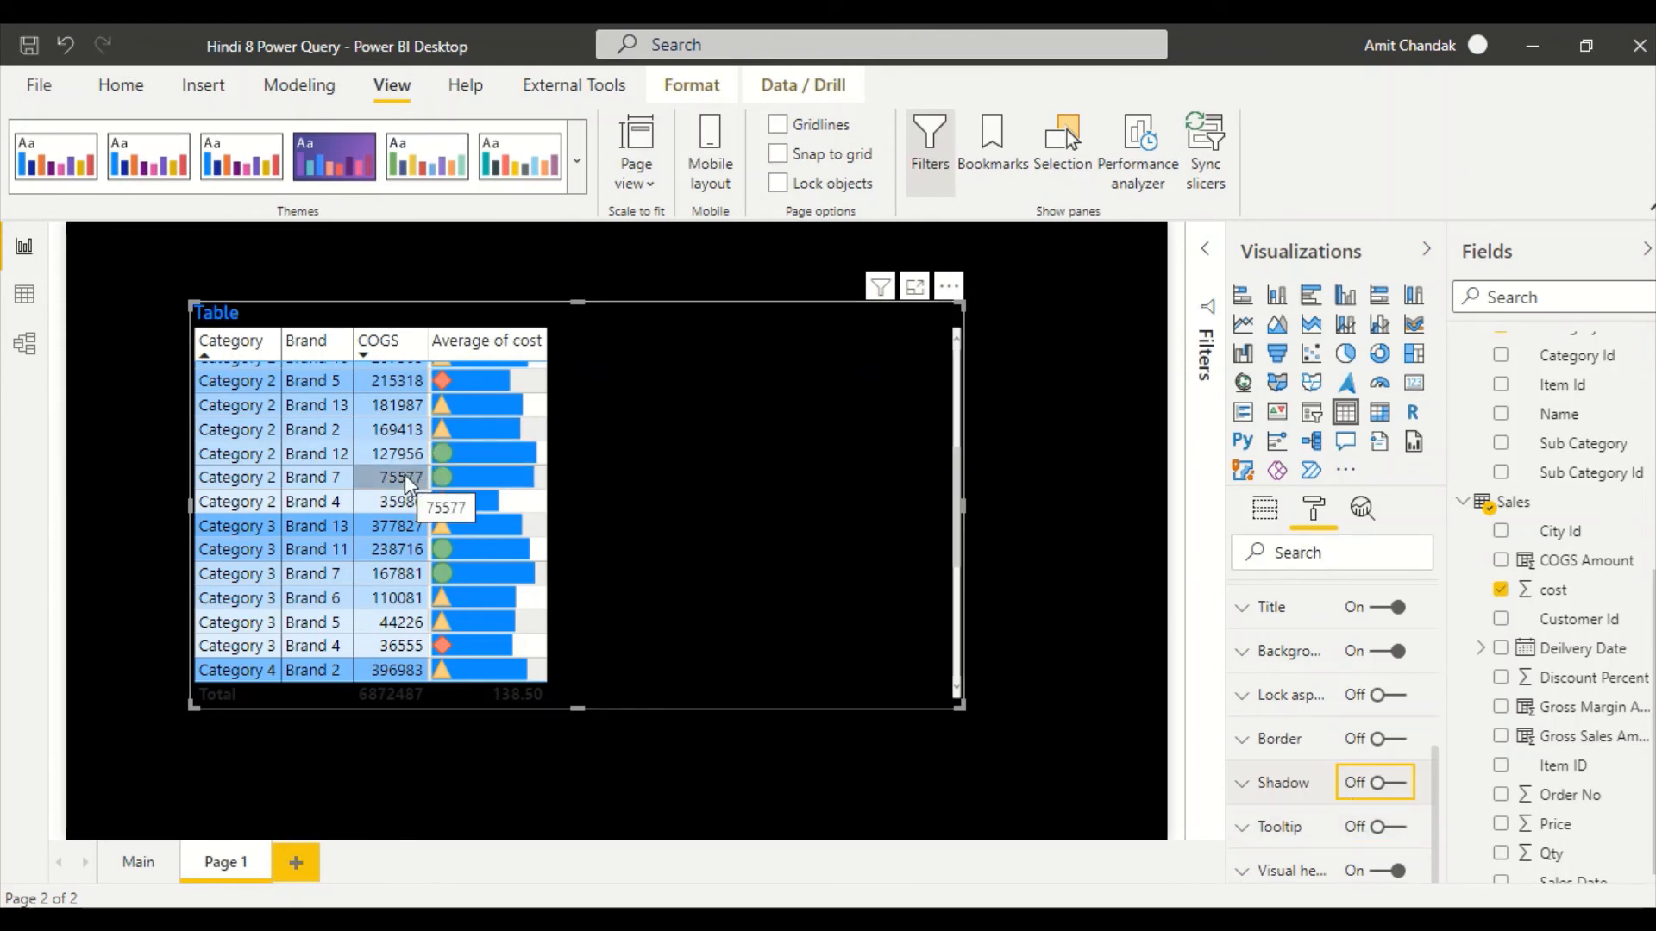
# Turn on the tooltip for the table visual and check it on a COGS value
pyautogui.click(1384, 829)
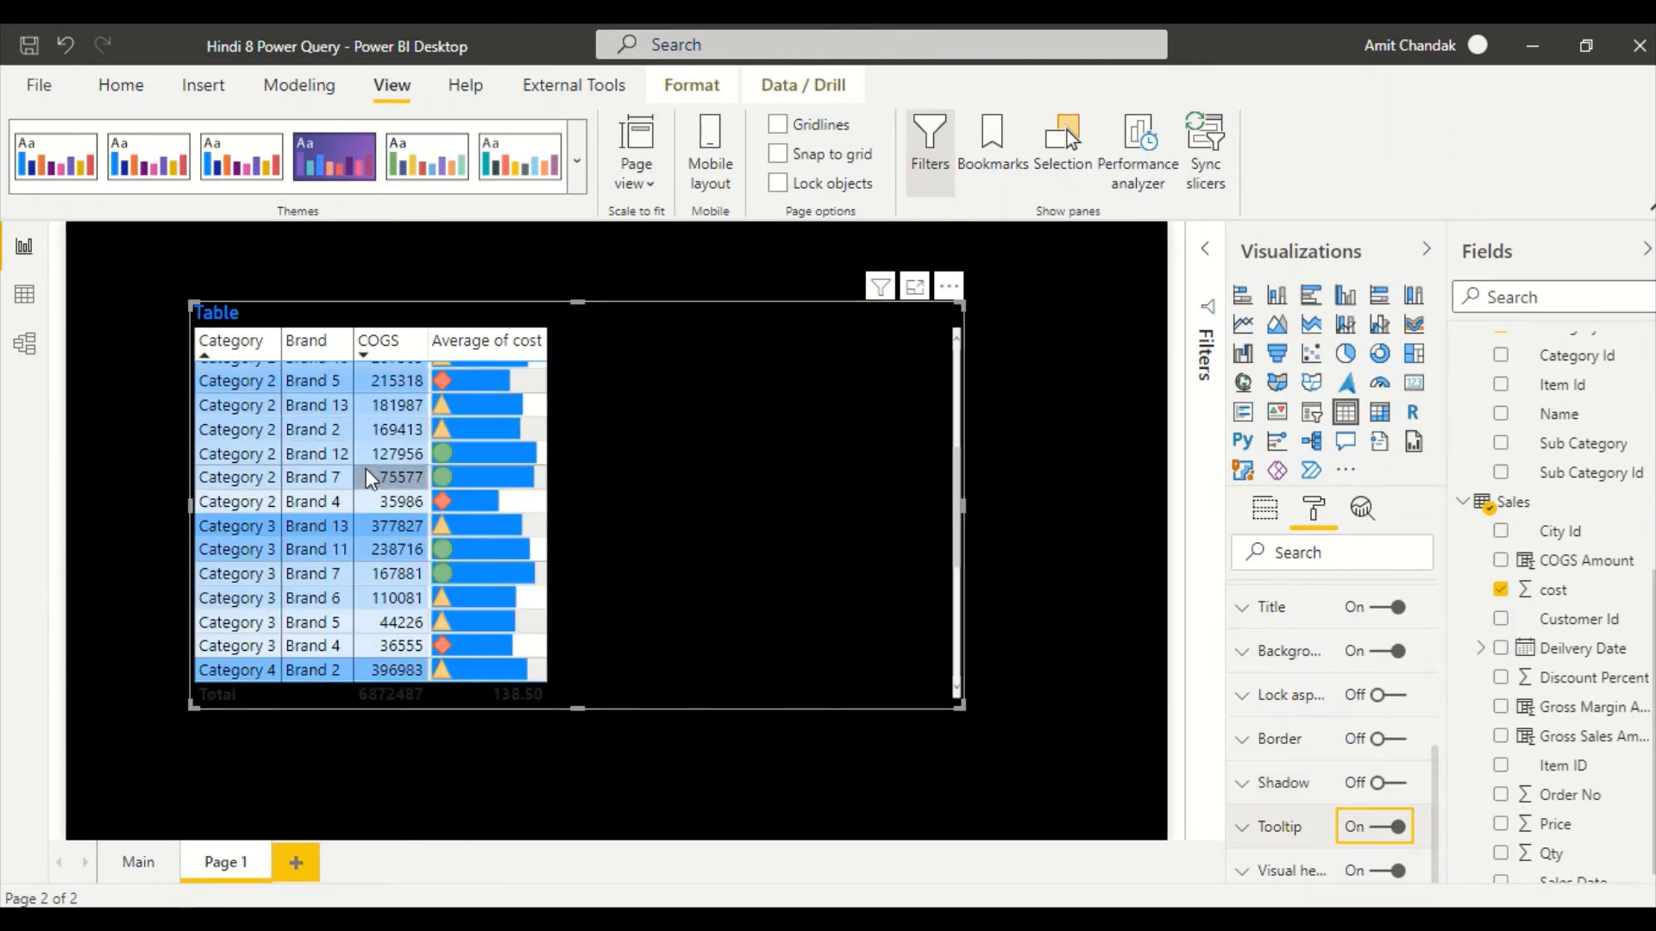
pyautogui.moveTo(385, 471)
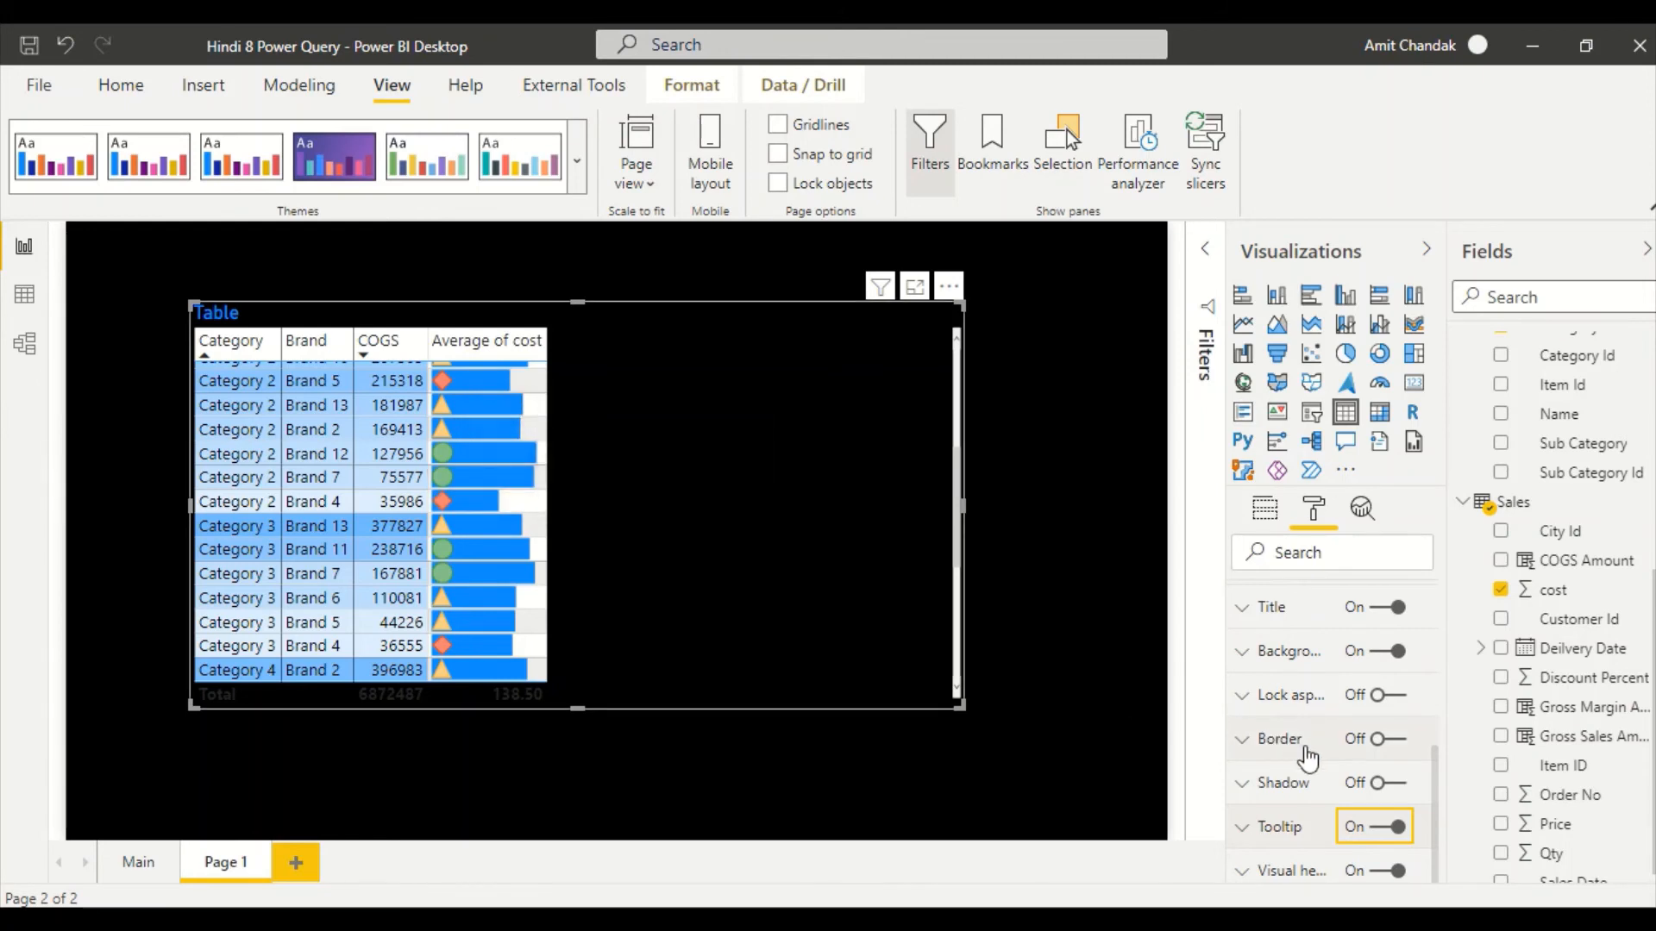
# Try the table's visual header off and on again, and view its header settings and more options
pyautogui.click(1319, 873)
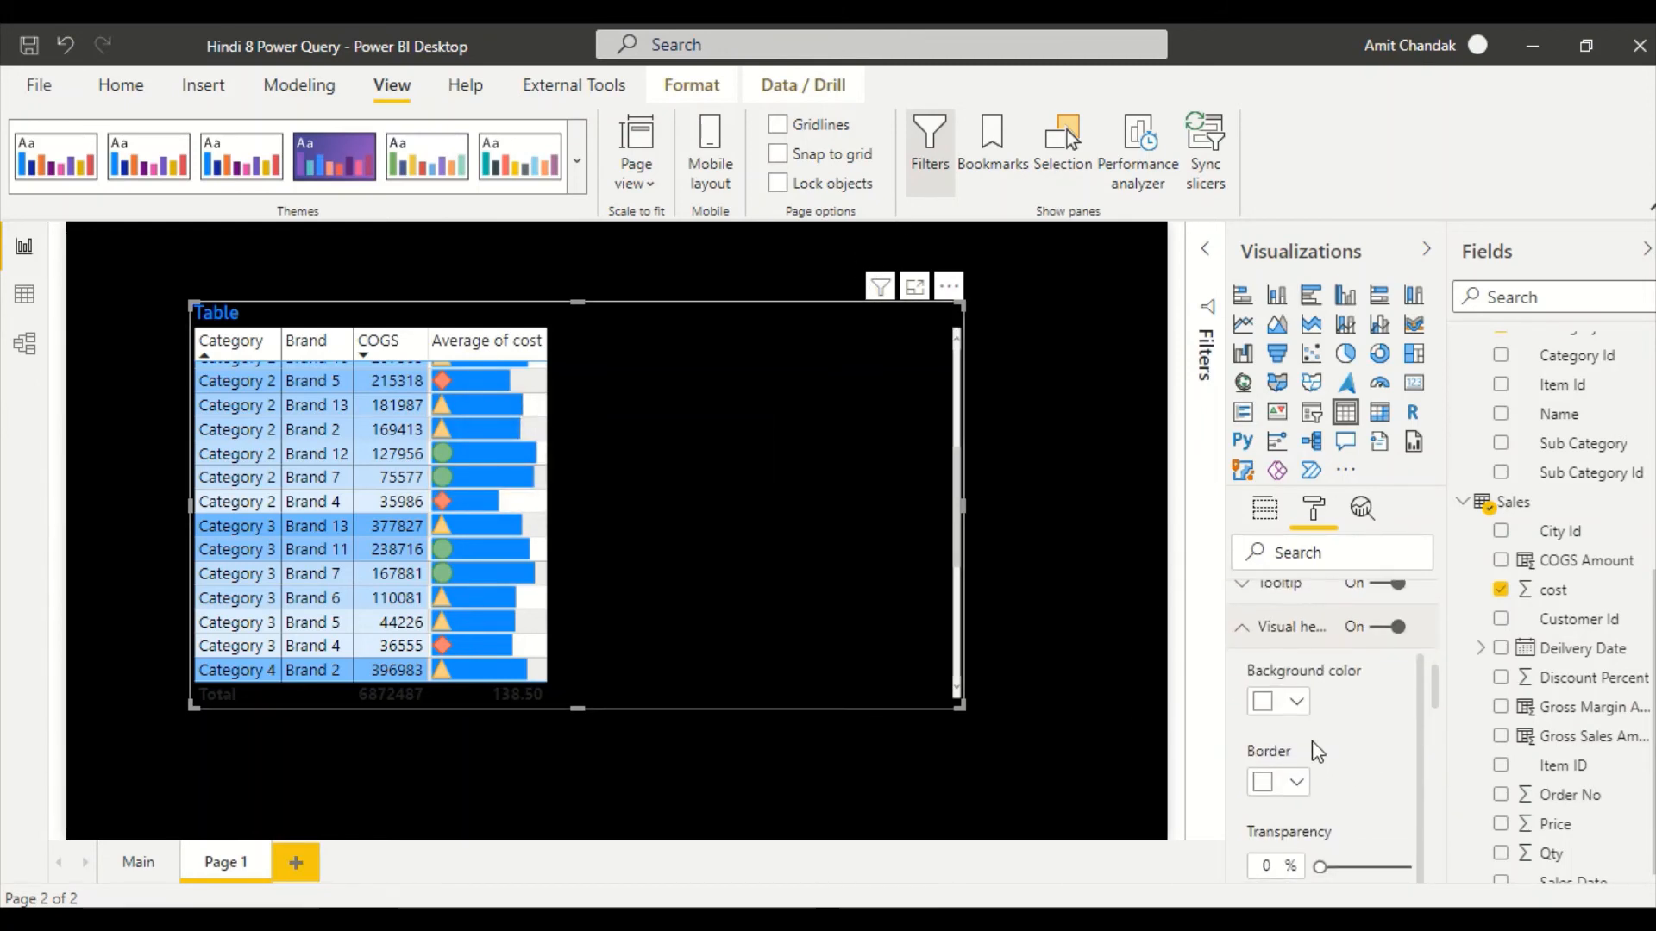
pyautogui.click(1389, 628)
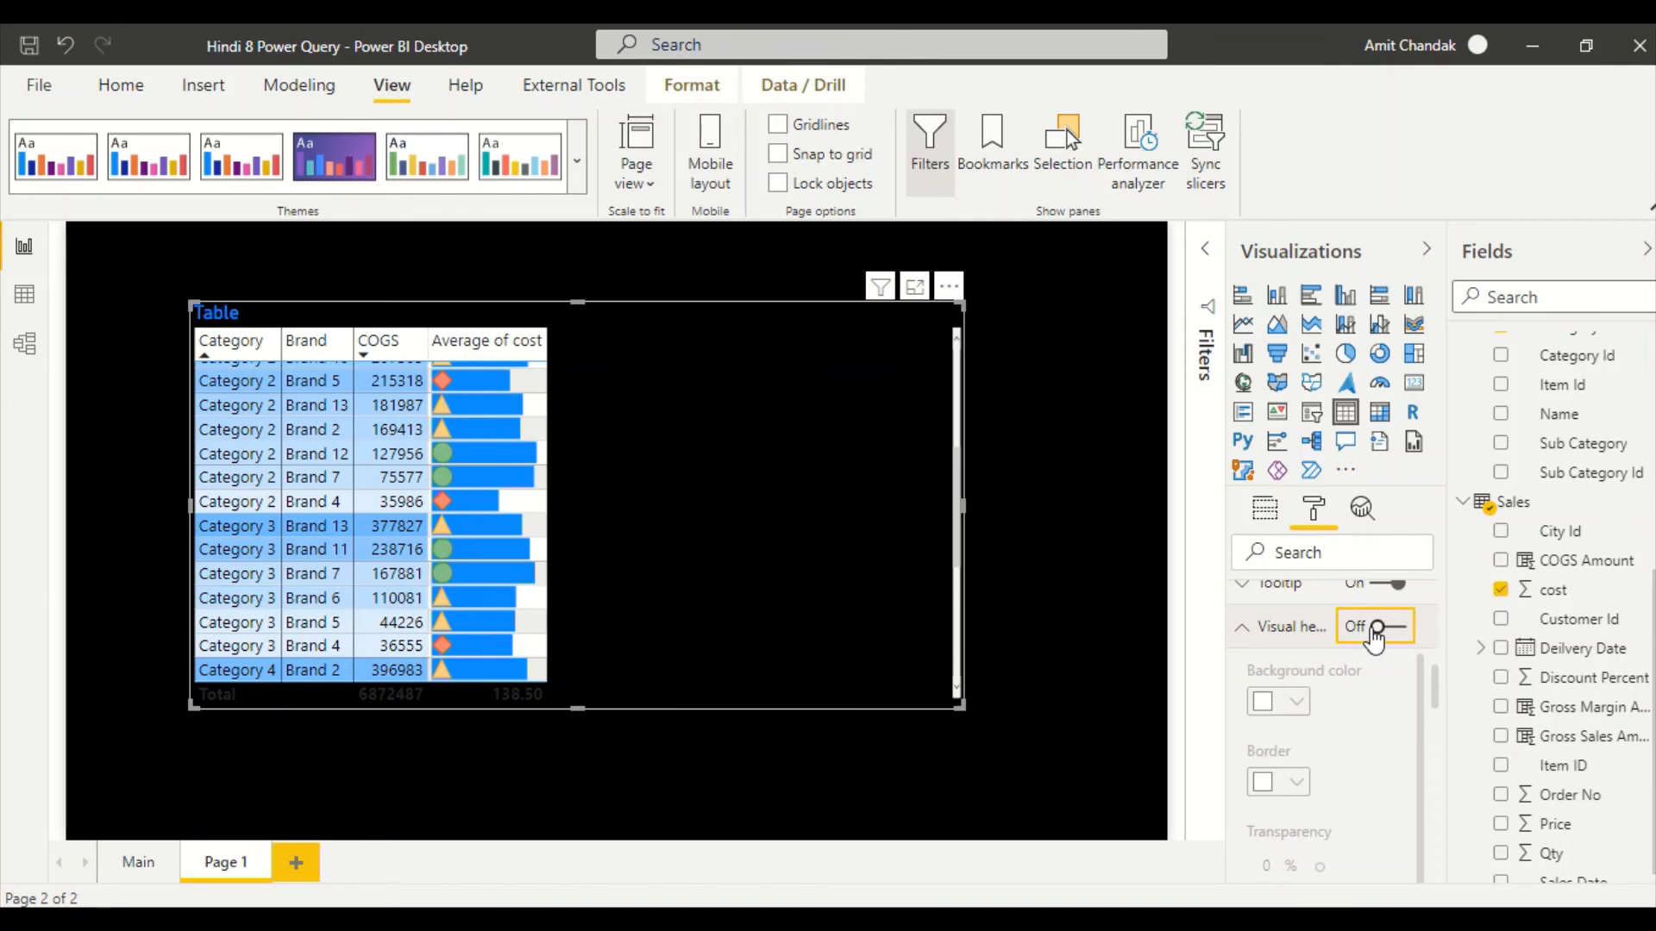
pyautogui.click(1375, 633)
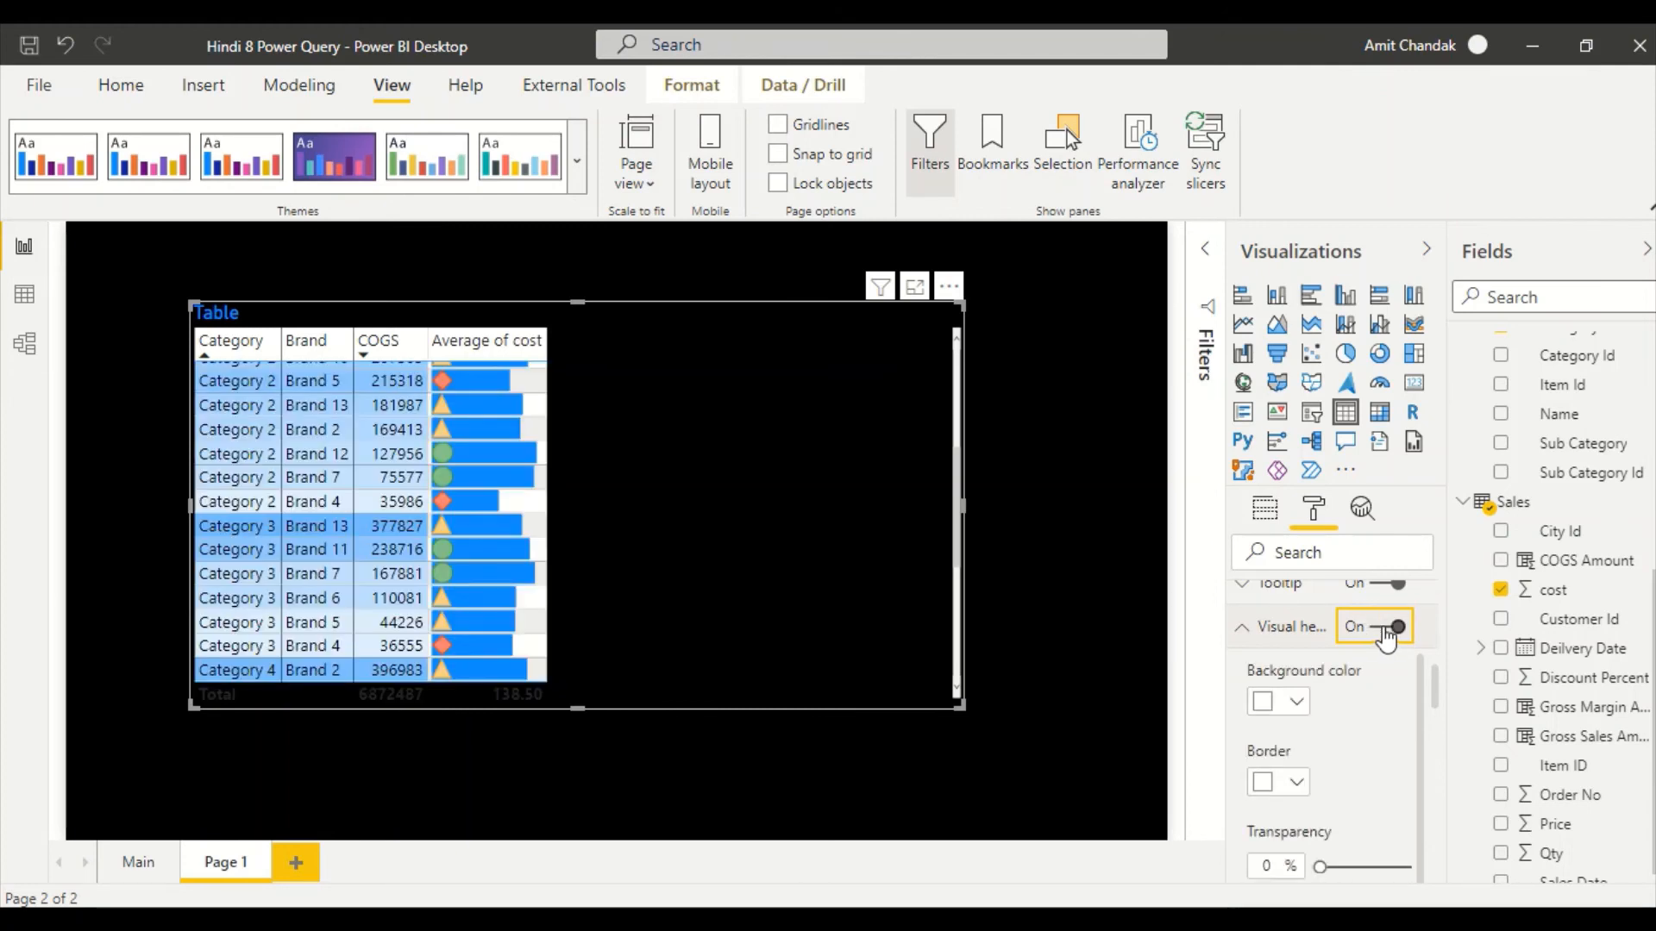
pyautogui.scroll(-1, 1356, 679)
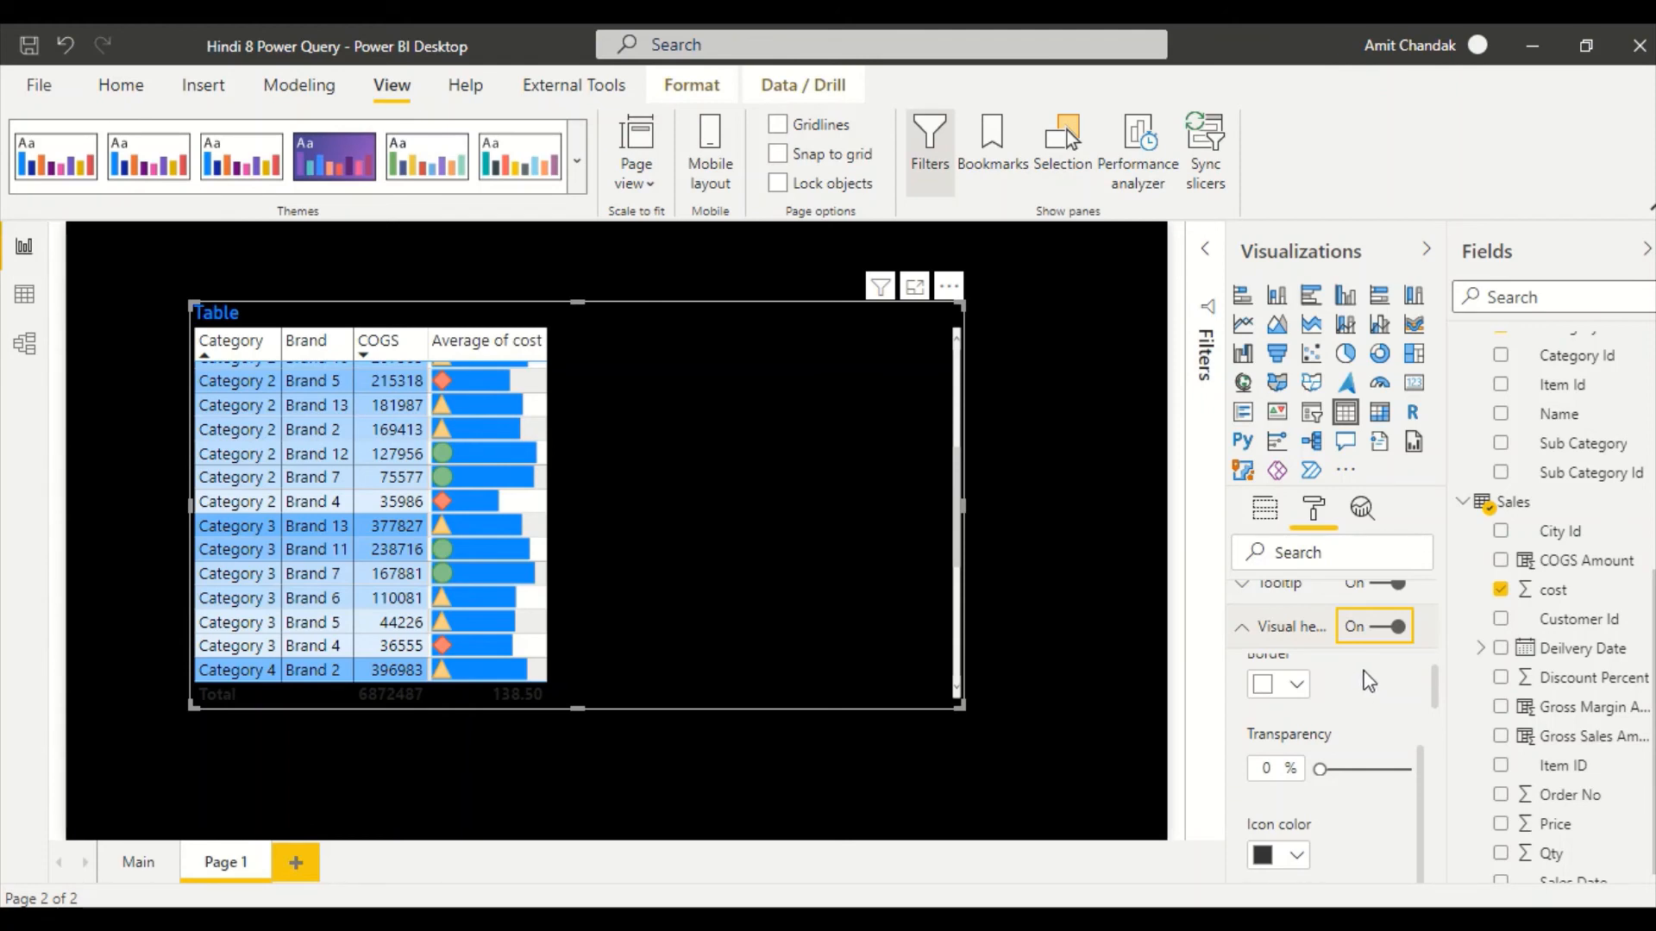
pyautogui.click(948, 286)
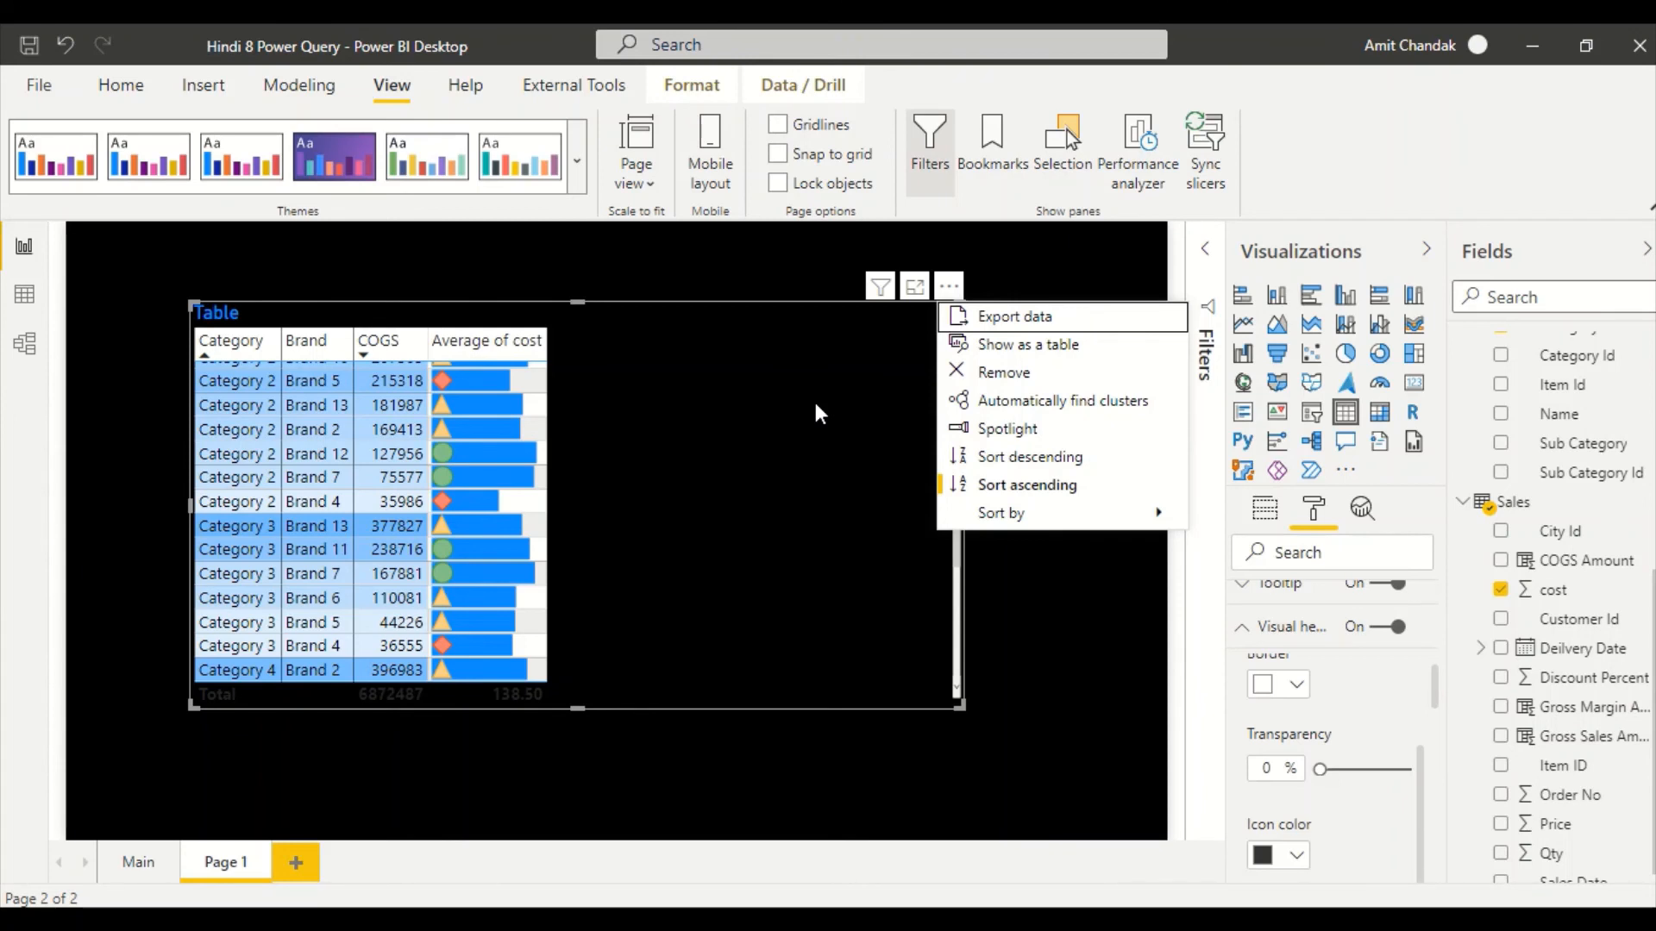
pyautogui.click(1068, 583)
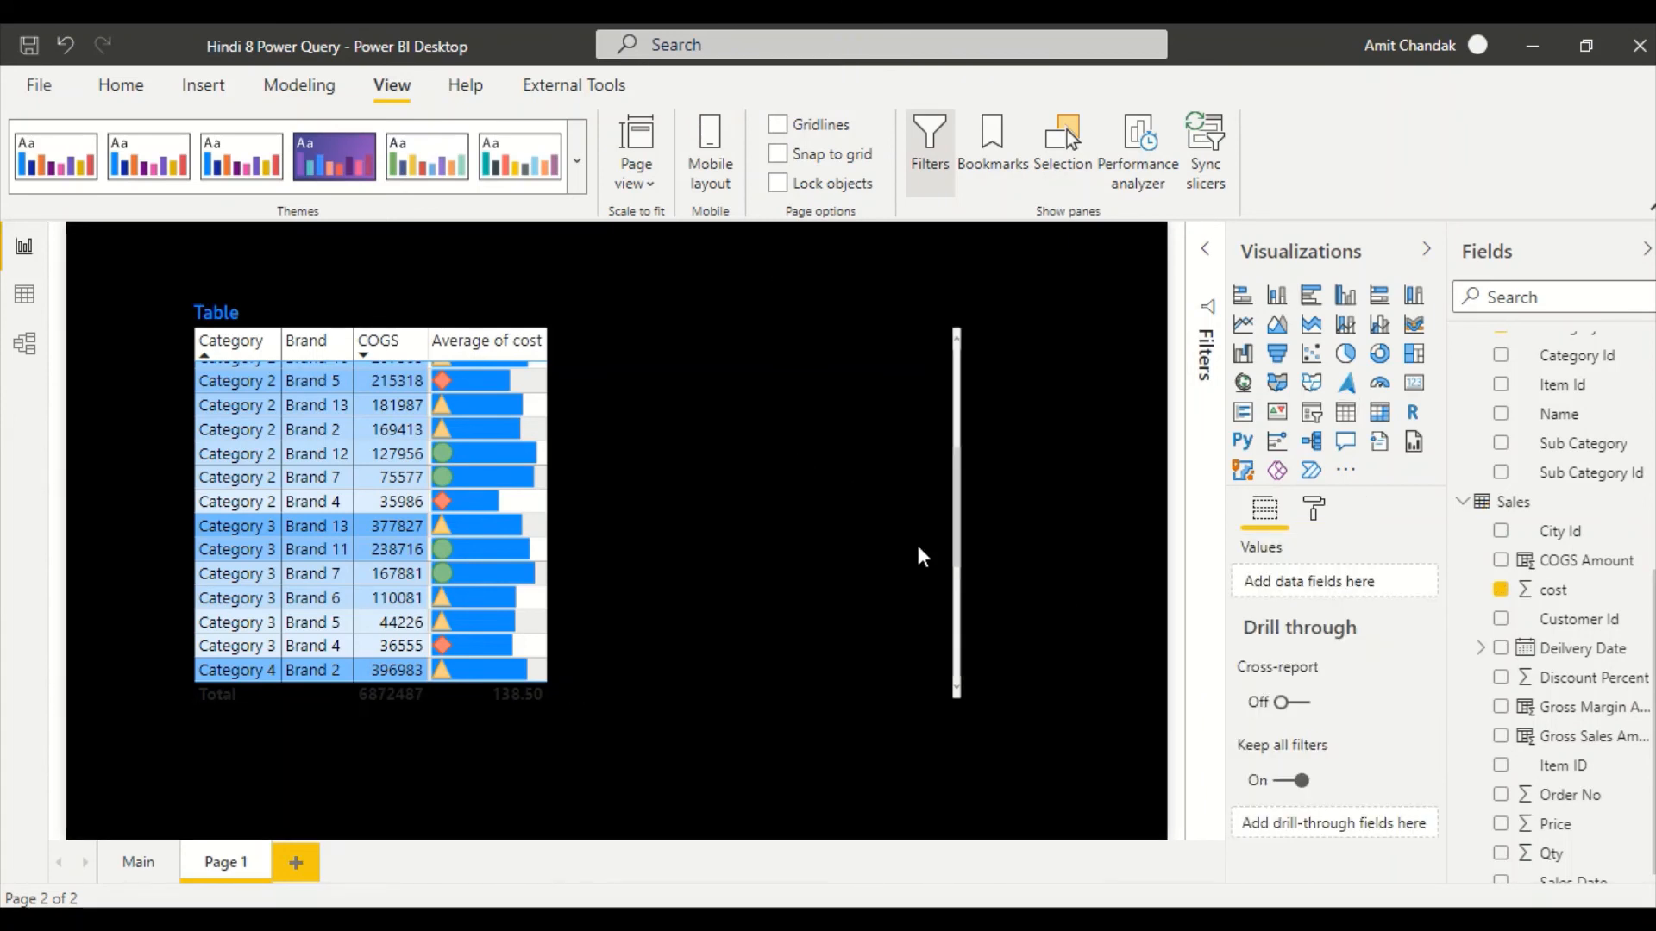
# Add Price, Qty and Sales Date from the Sales table to the table visual, placing Sales Date between Brand and COGS
pyautogui.scroll(3, 809, 495)
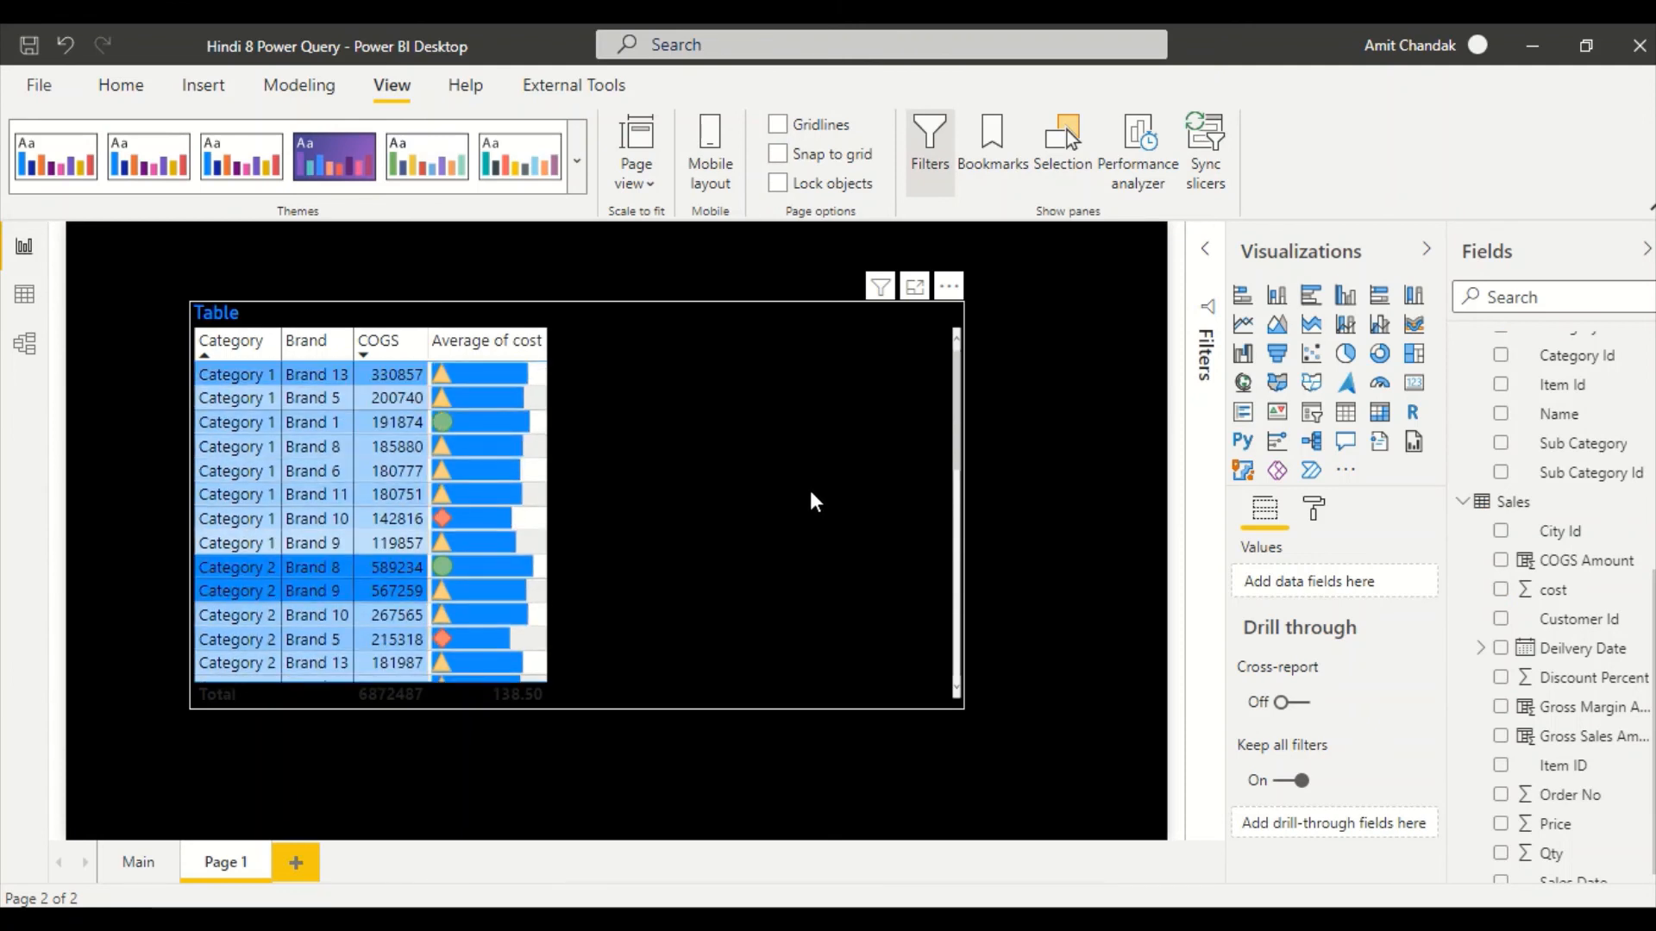
pyautogui.scroll(-1, 1522, 776)
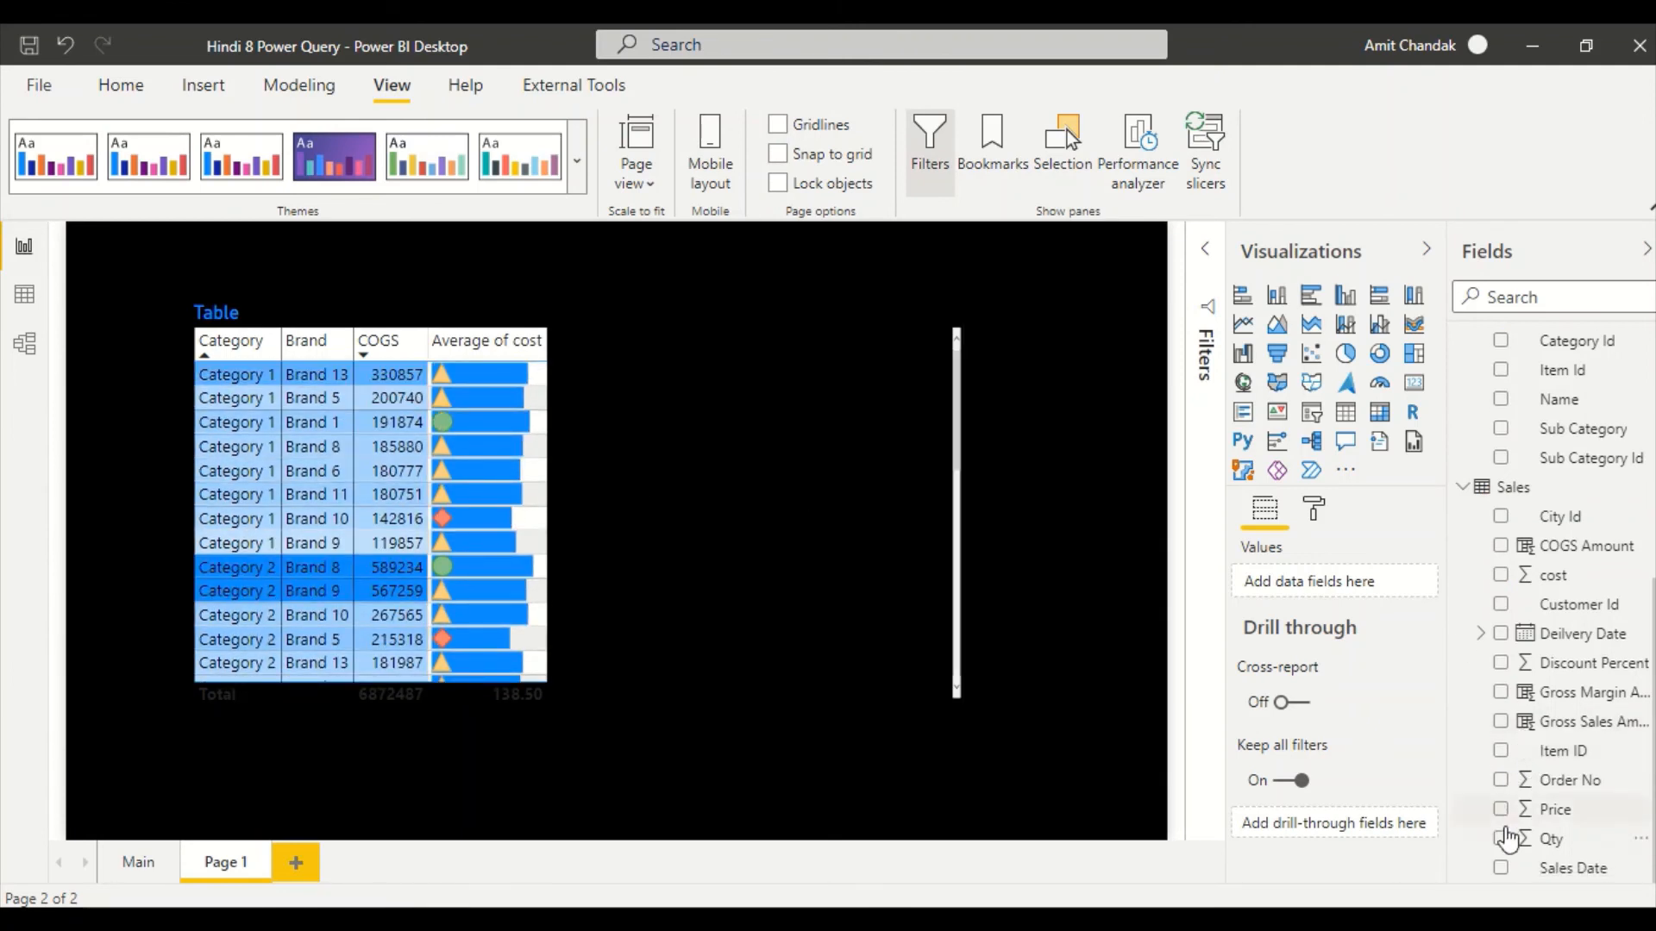
pyautogui.moveTo(1550, 809); pyautogui.dragTo(834, 532)
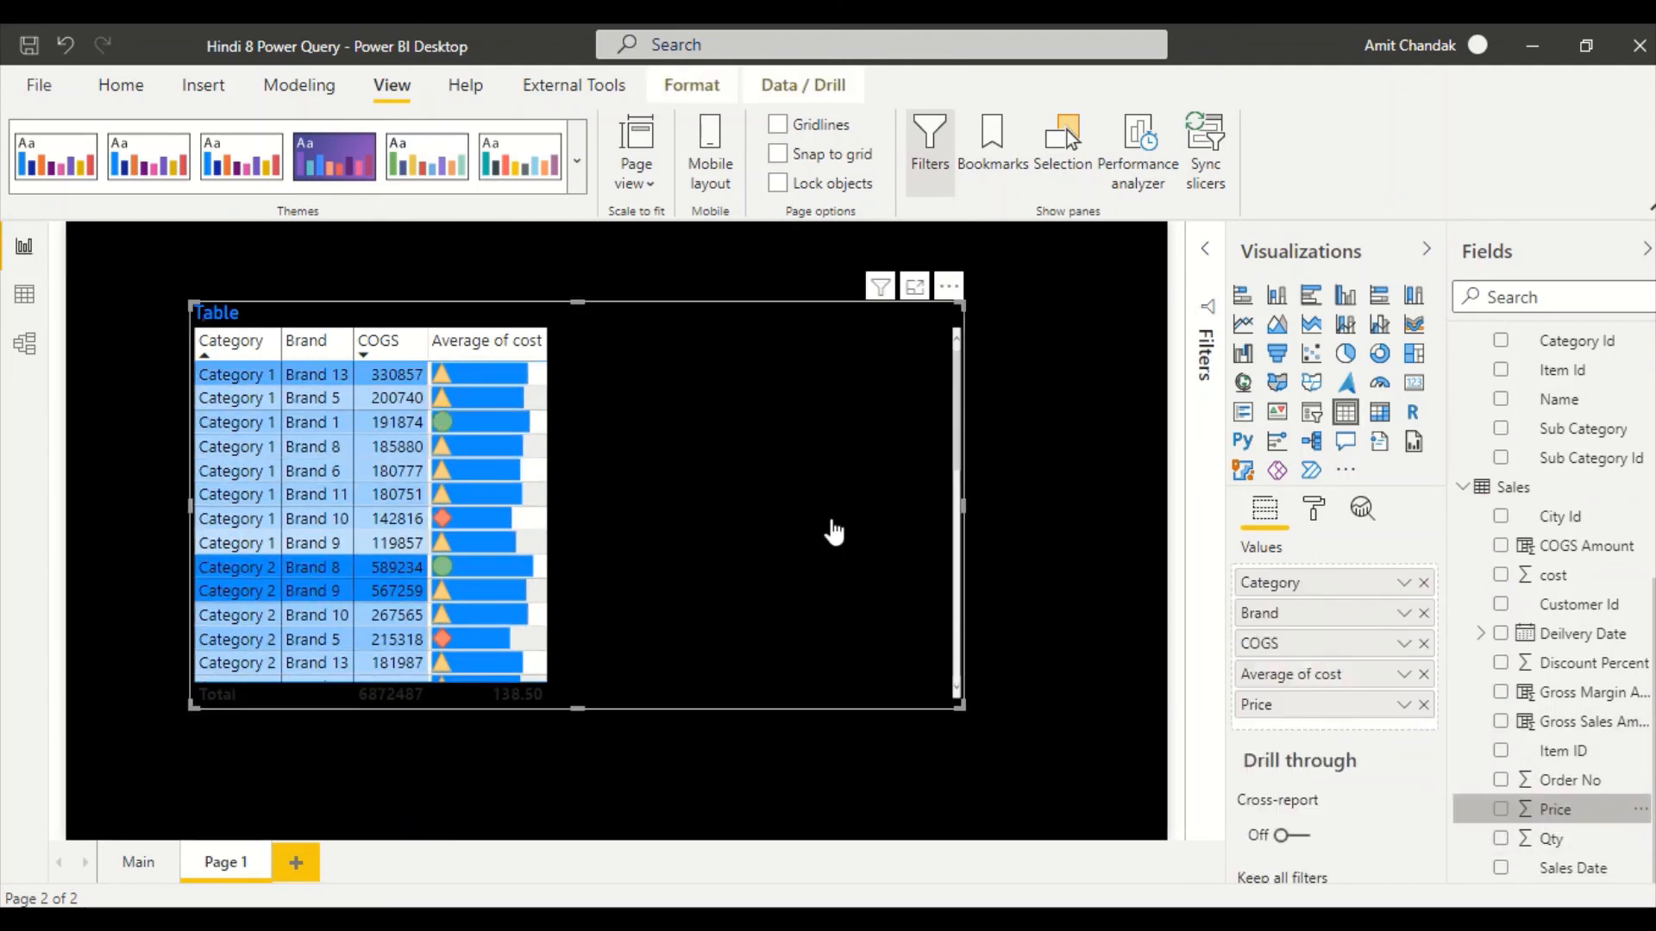
pyautogui.moveTo(1549, 837); pyautogui.dragTo(765, 514)
pyautogui.moveTo(1552, 868); pyautogui.dragTo(787, 412)
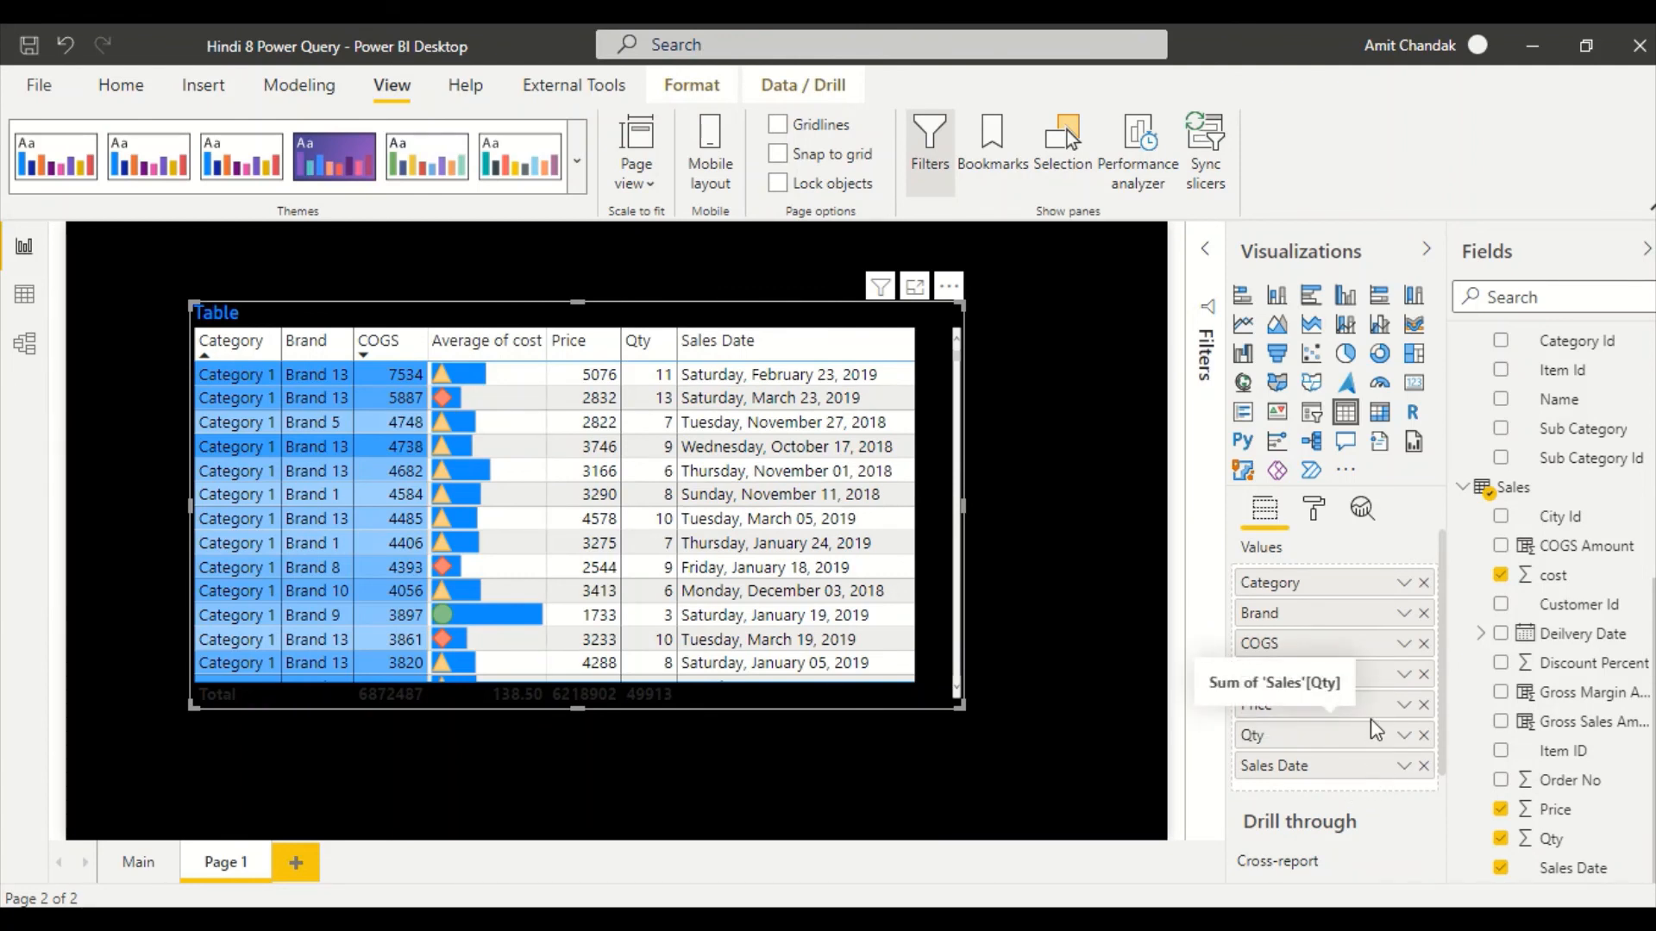
pyautogui.moveTo(1331, 766); pyautogui.dragTo(1331, 642)
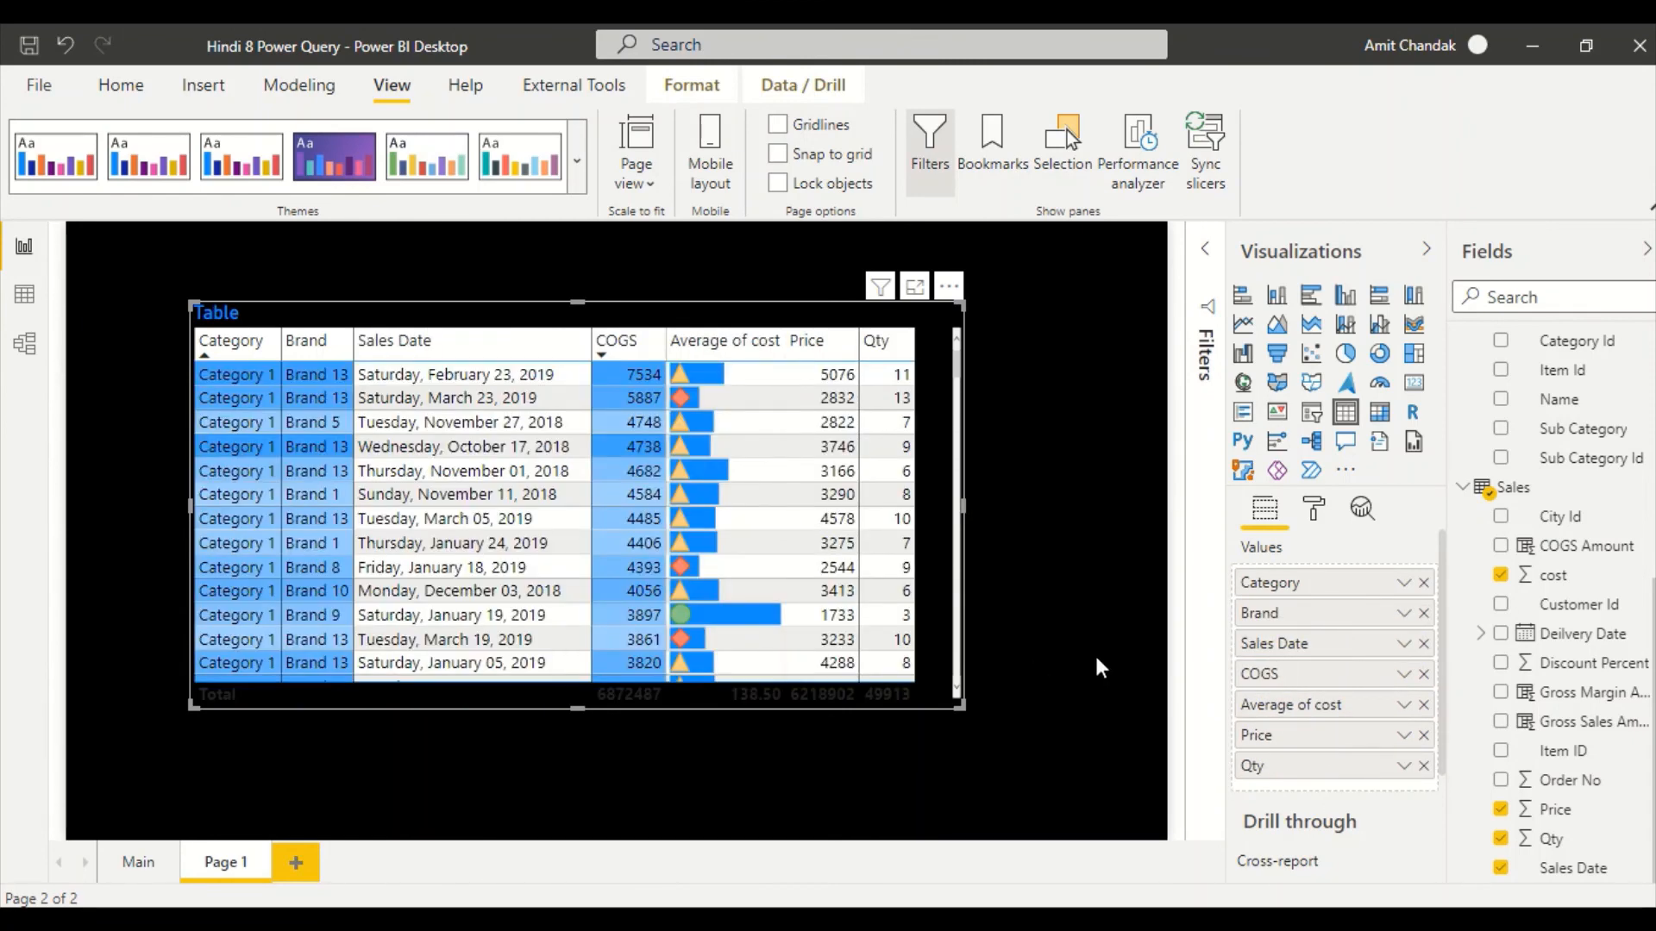
# Check the available field options, including summarization, for Sales Date, Brand and COGS in the table visual
pyautogui.doubleClick(1302, 652)
pyautogui.rightClick(1302, 660)
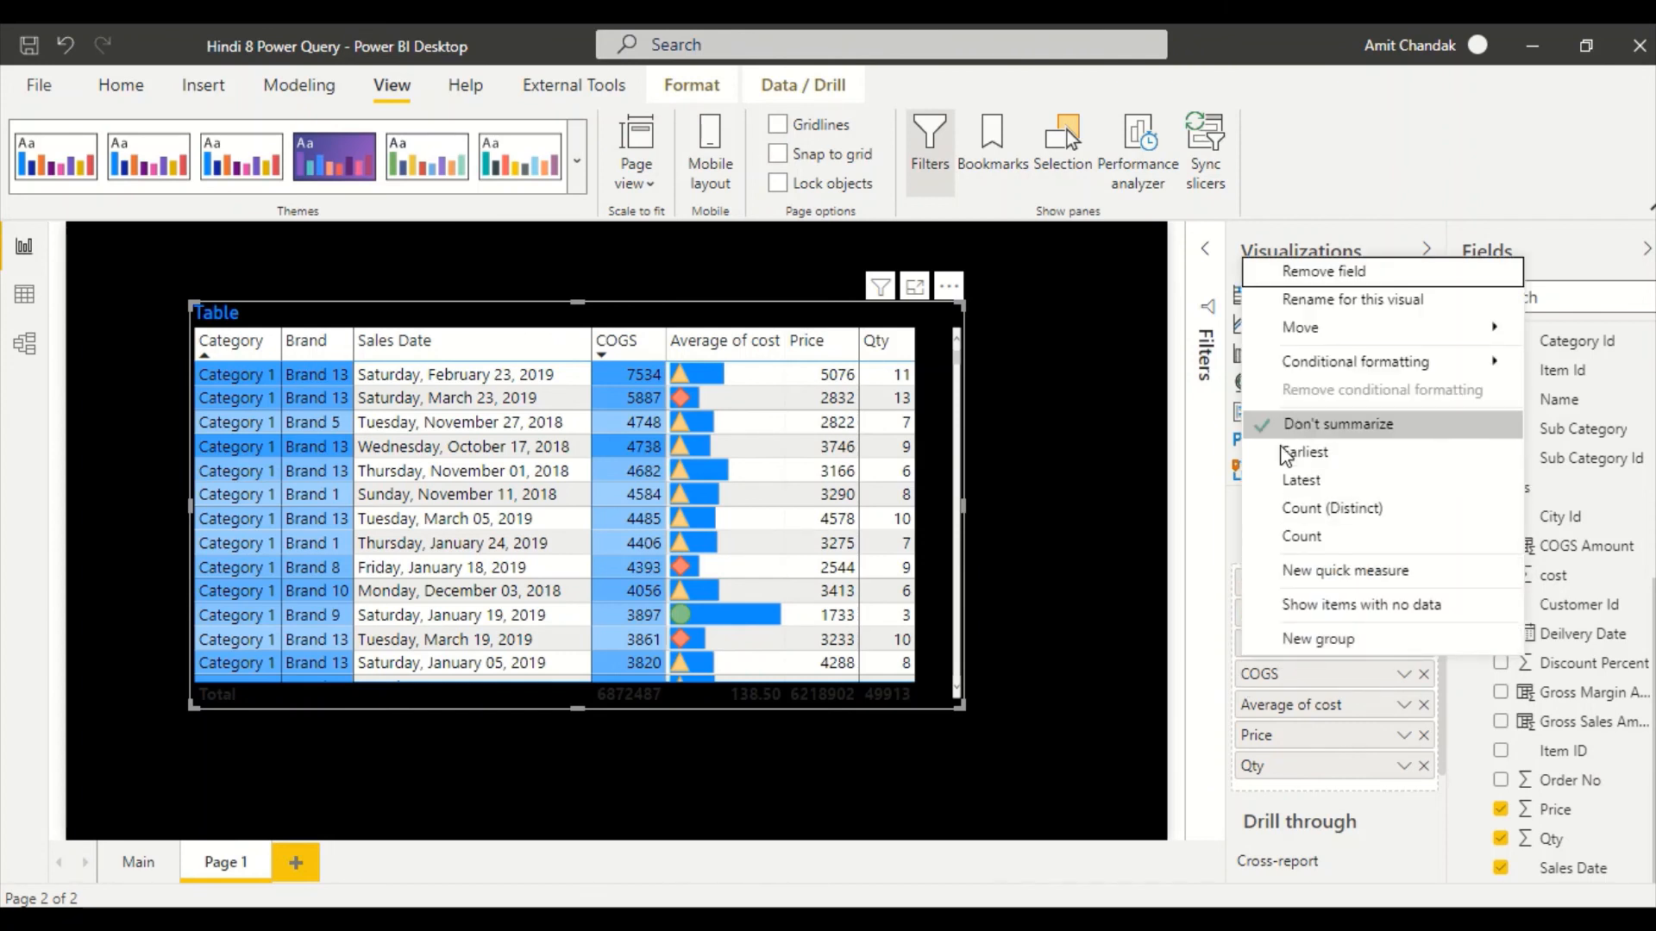
pyautogui.click(1238, 615)
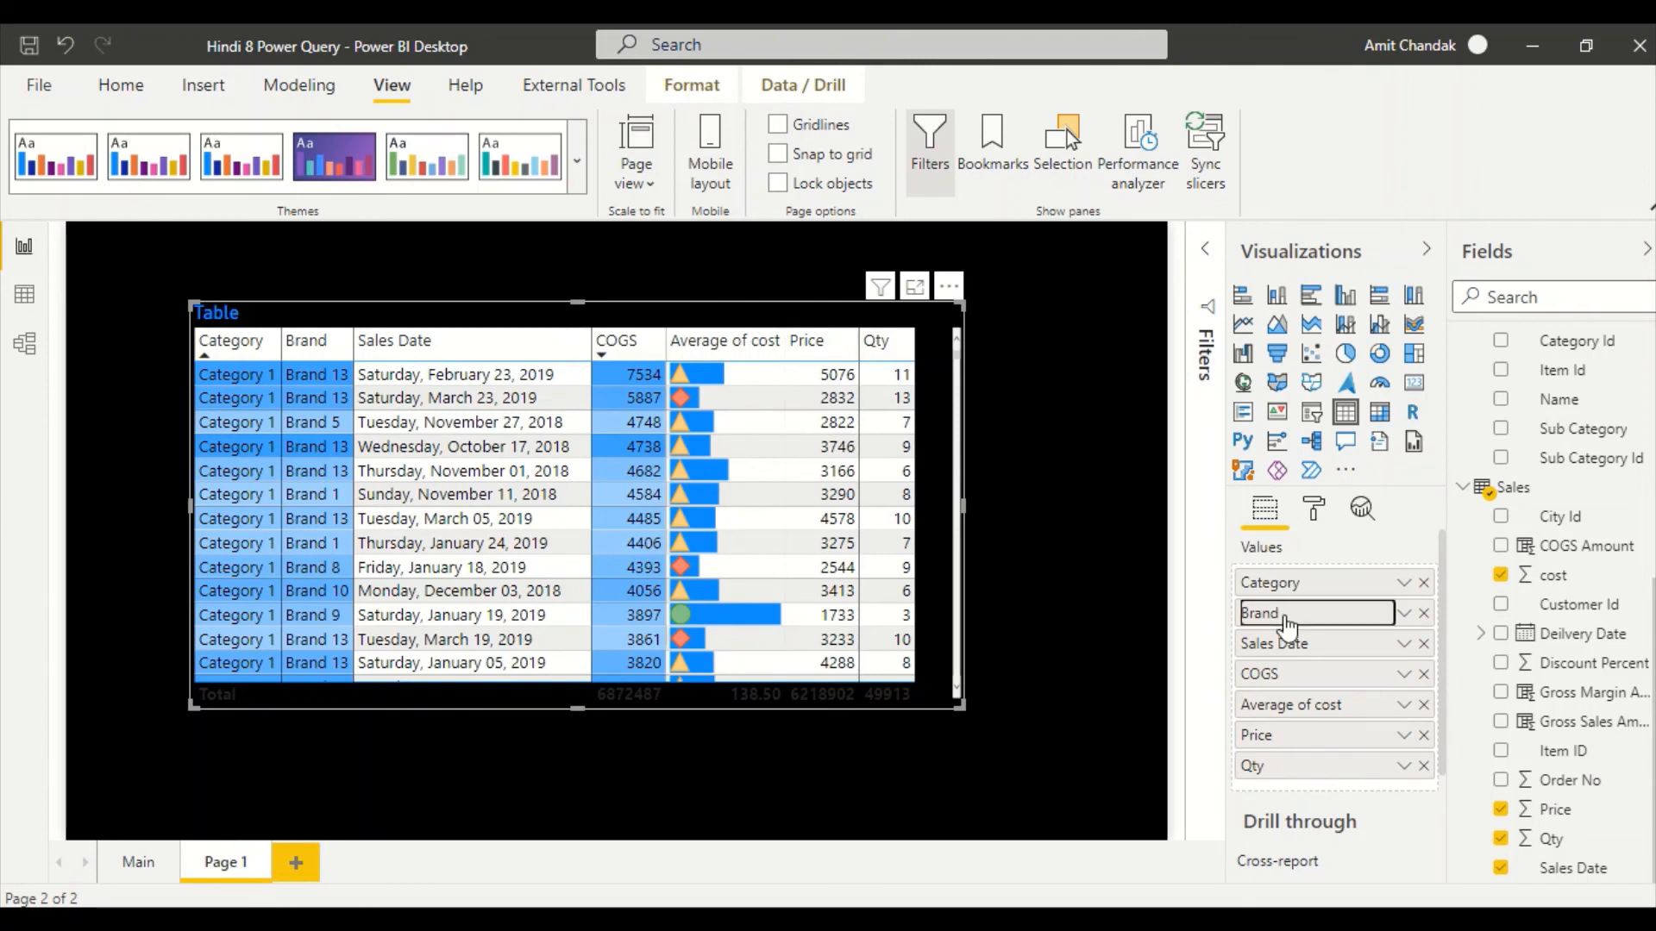
pyautogui.rightClick(1285, 621)
pyautogui.click(1130, 595)
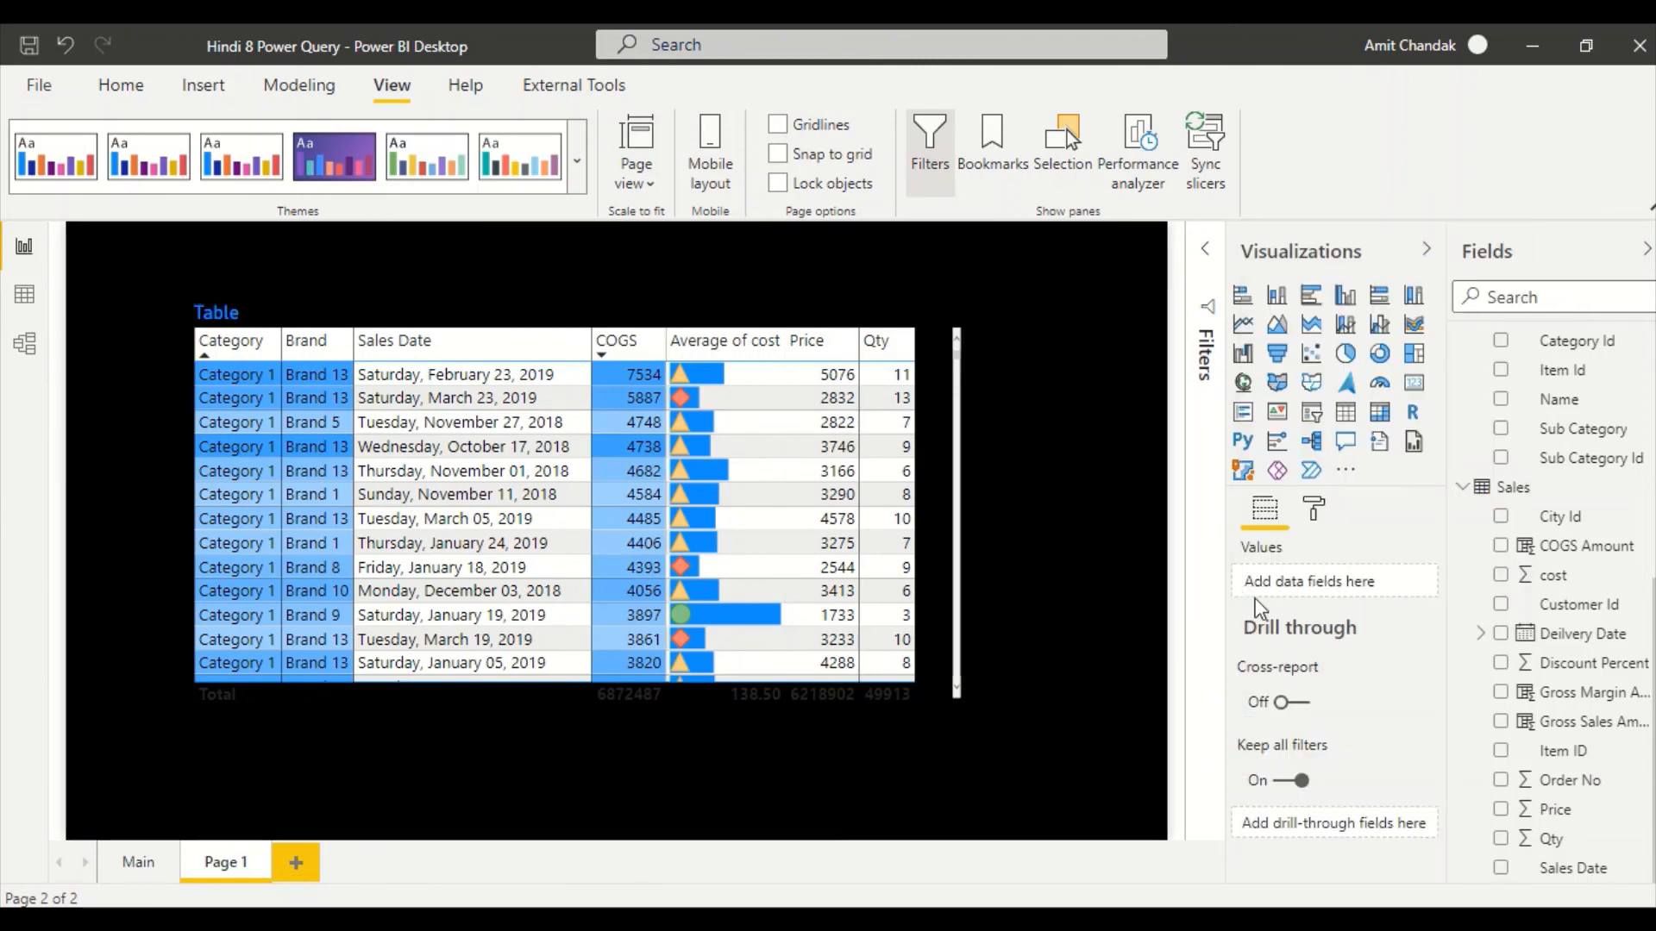
pyautogui.click(936, 545)
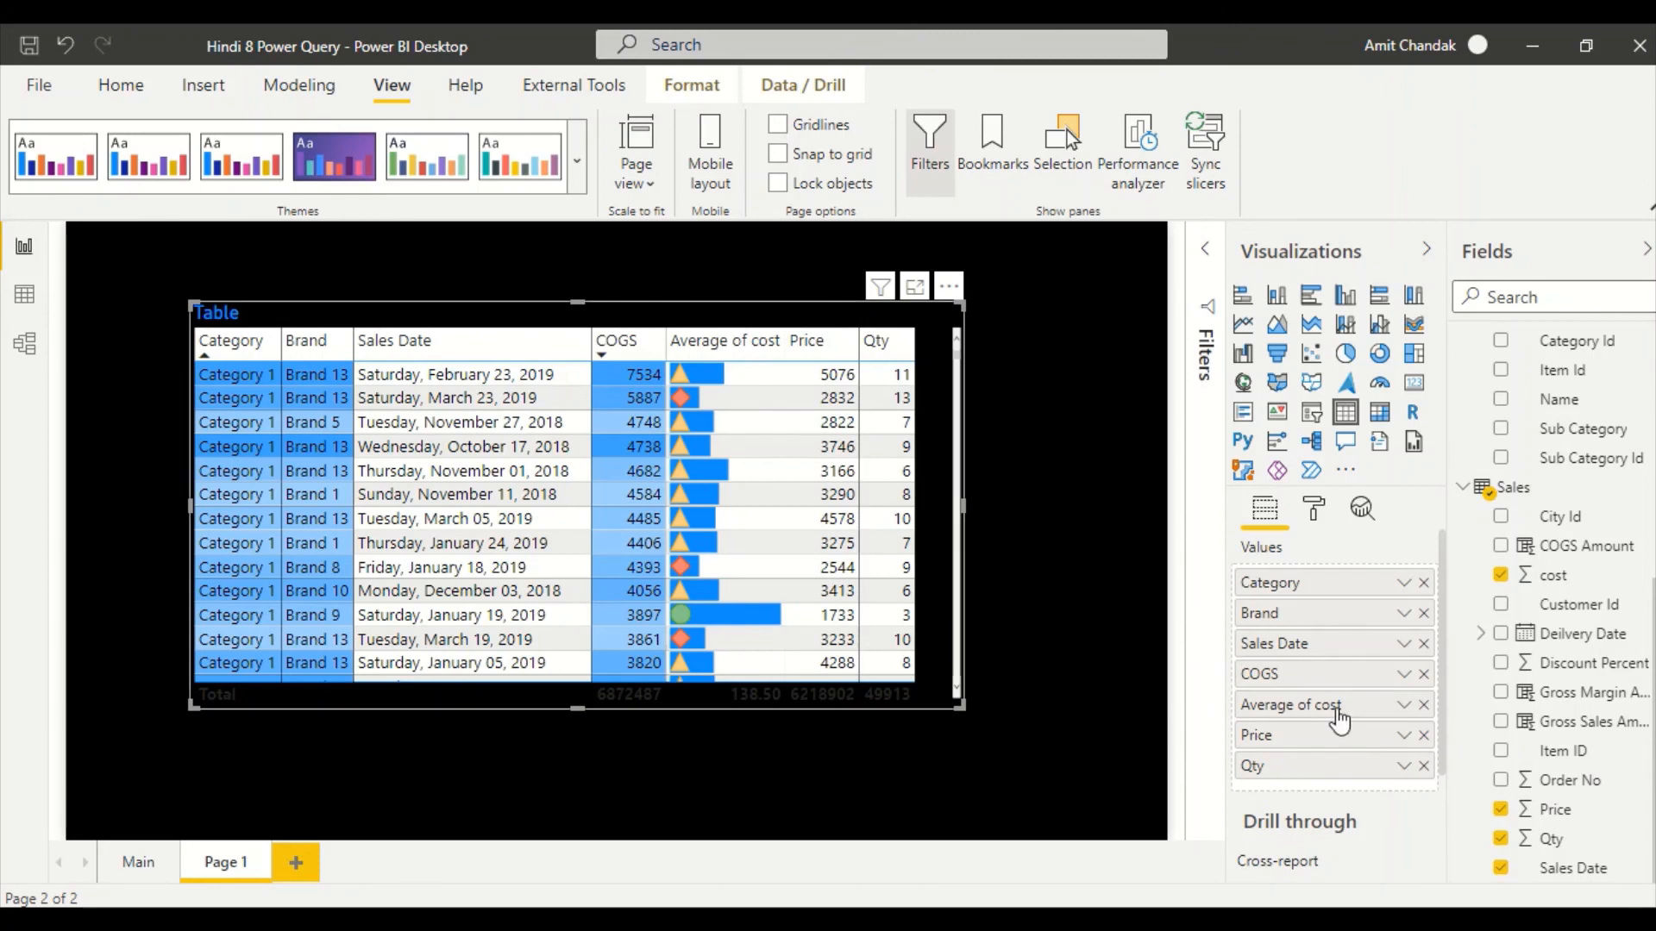
pyautogui.doubleClick(1287, 676)
pyautogui.rightClick(1286, 678)
pyautogui.click(1107, 651)
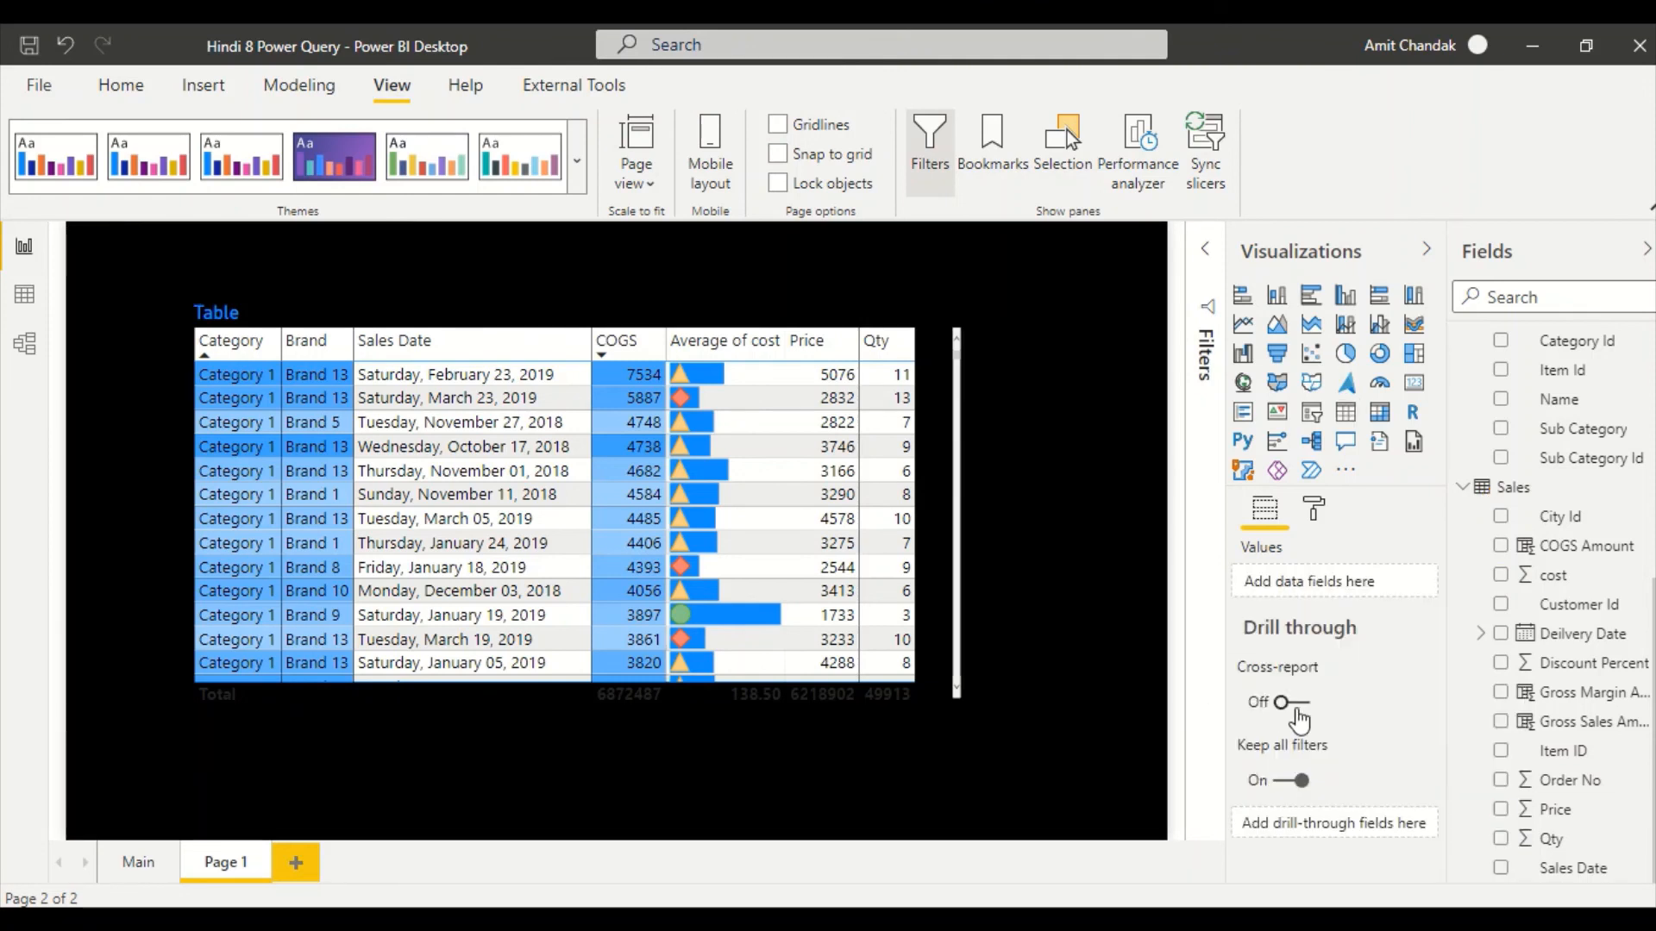
# Set the Price field in the table visual to Don't summarize and look through the table's rows
pyautogui.click(1309, 510)
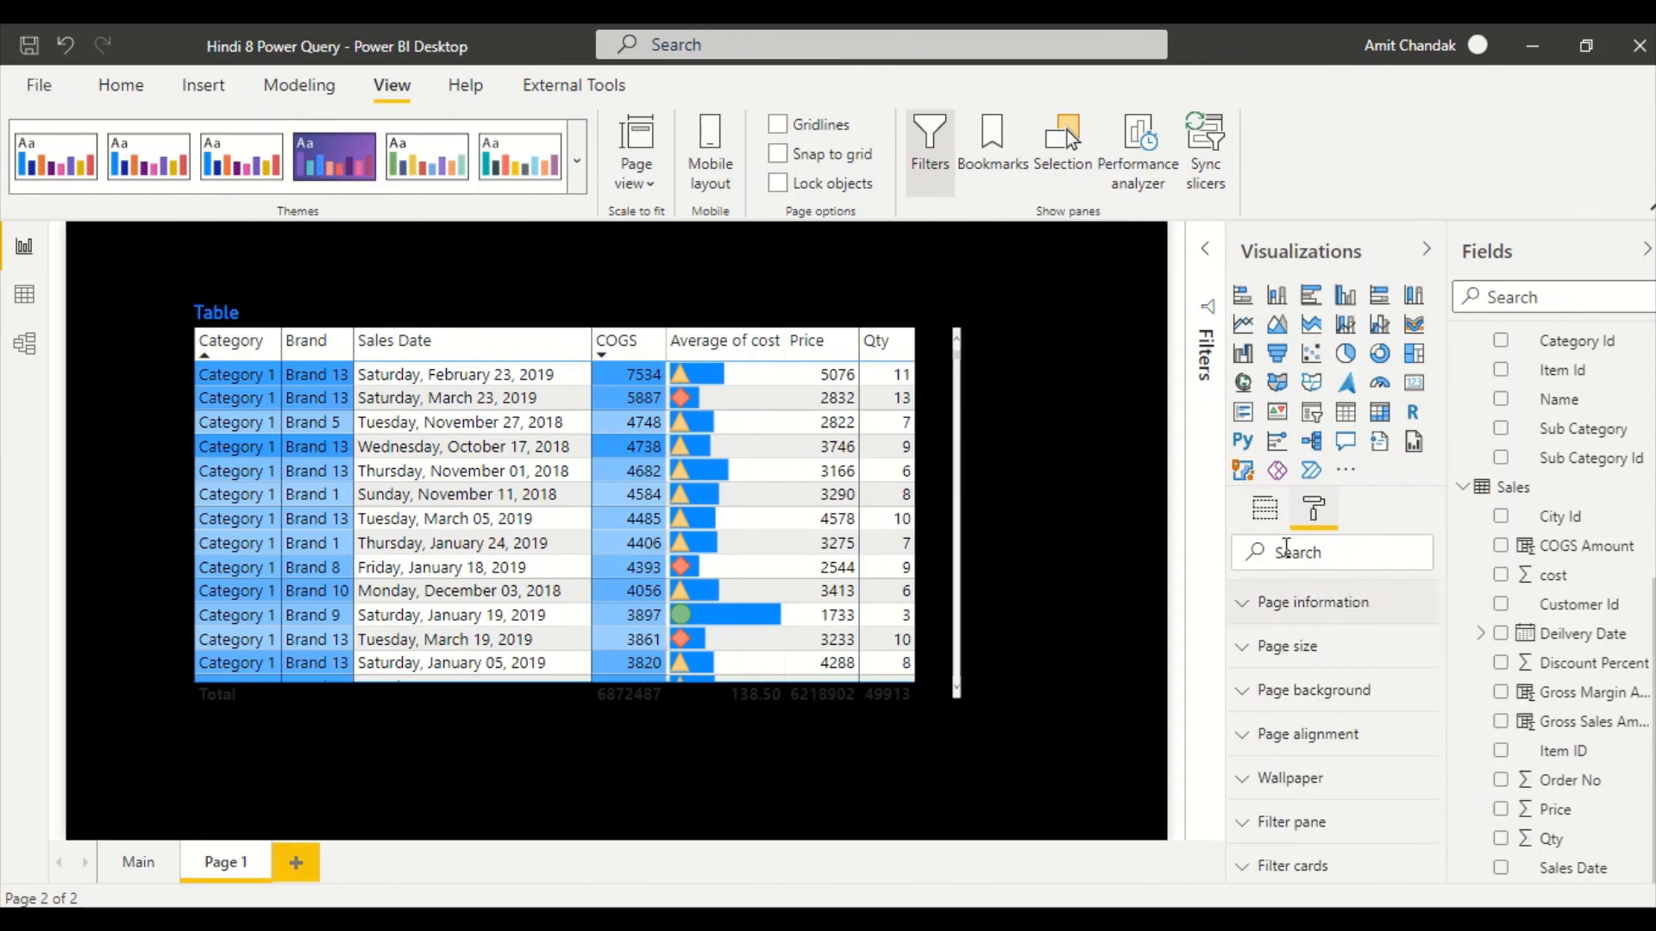
pyautogui.click(933, 545)
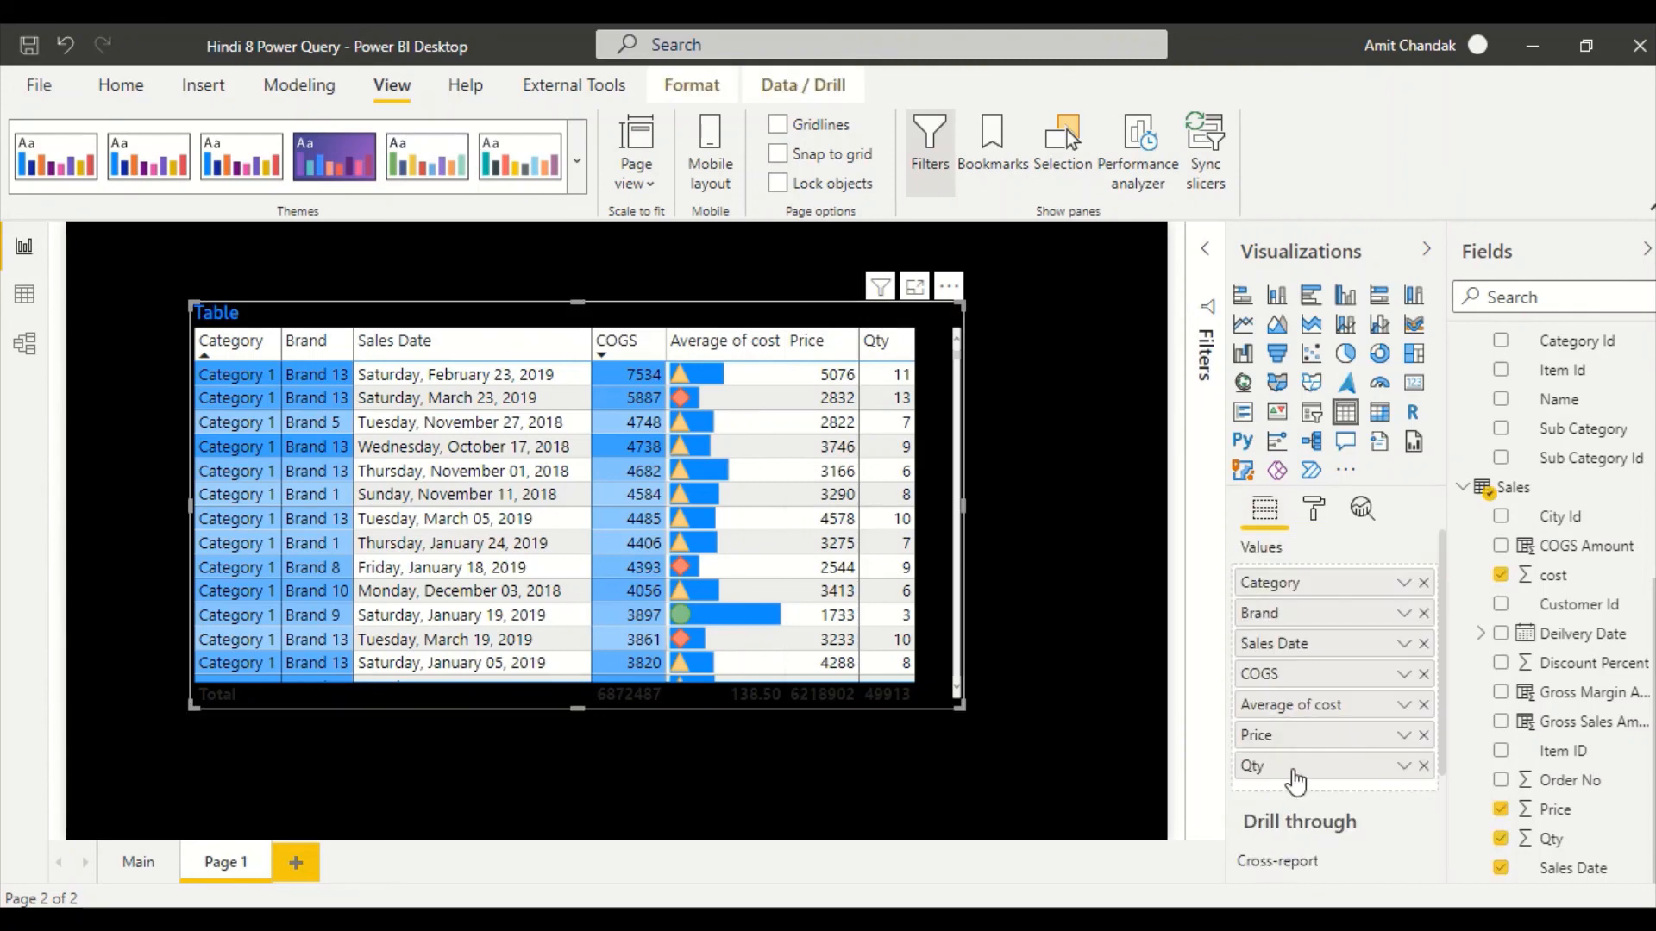
pyautogui.rightClick(1303, 746)
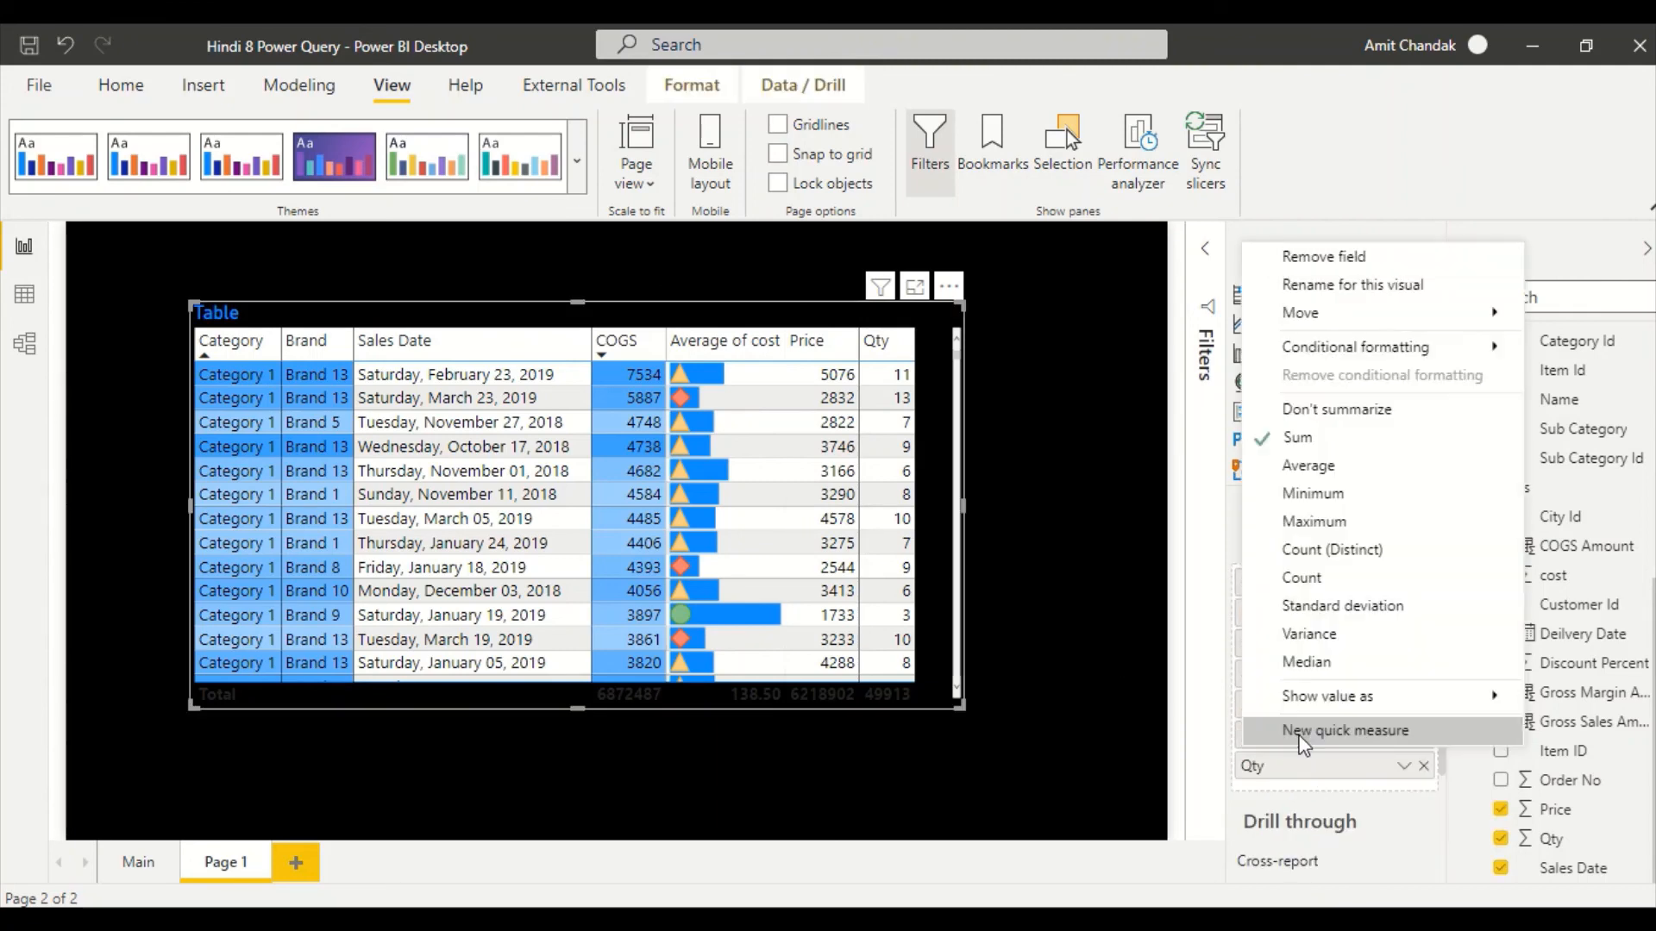
pyautogui.click(1305, 408)
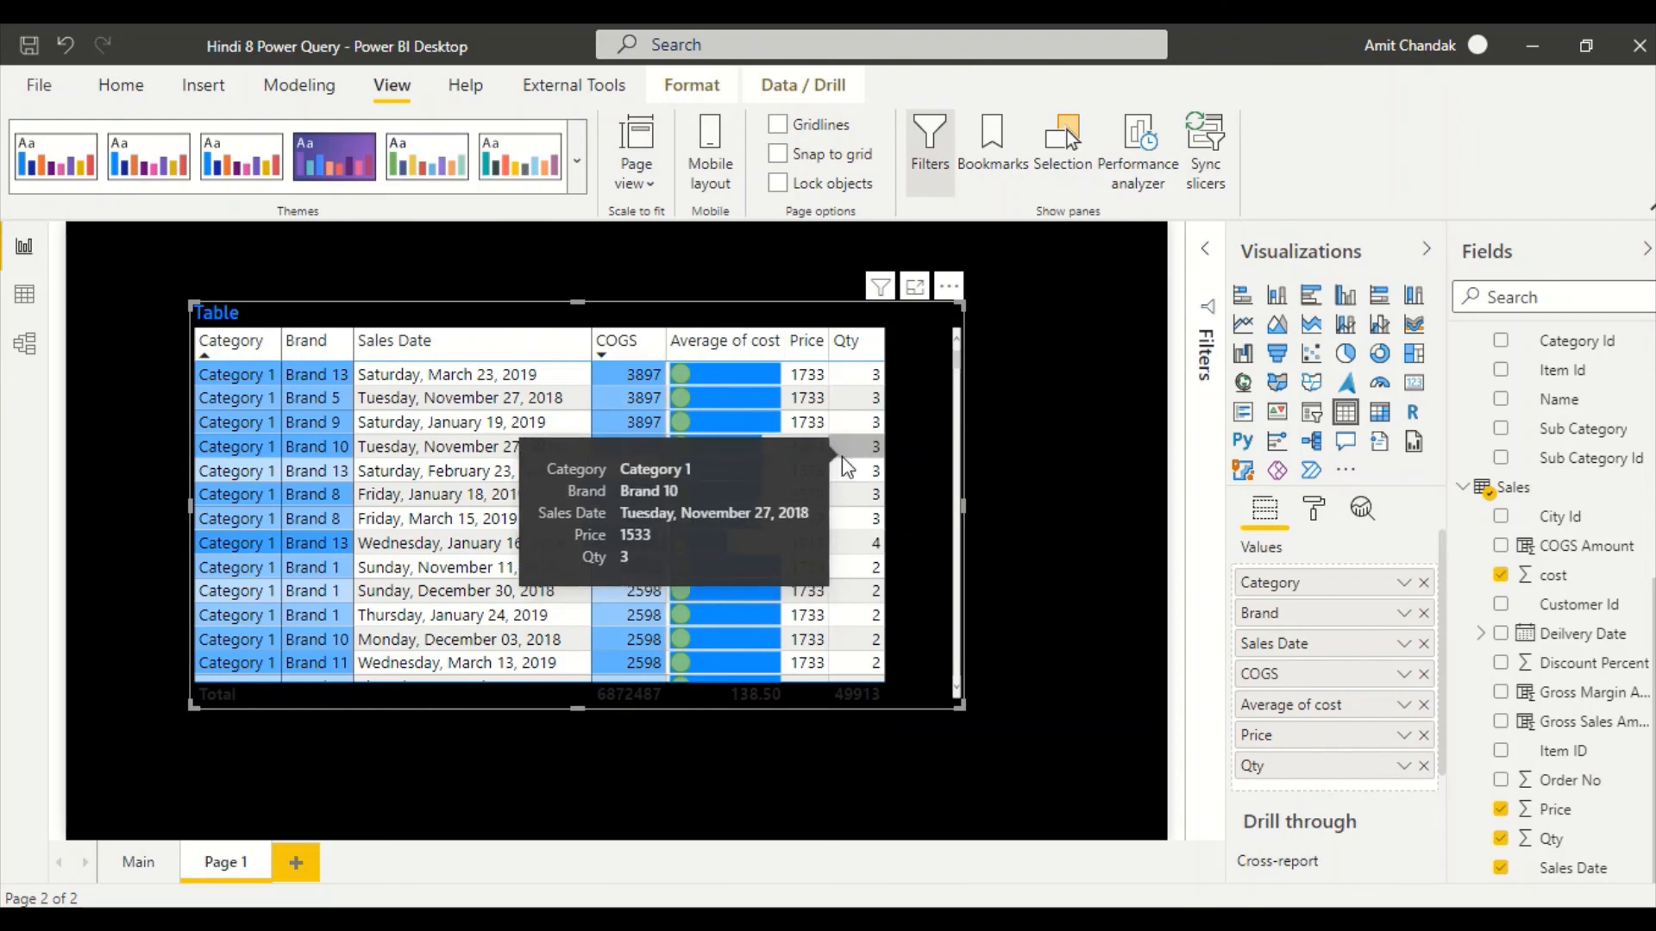
pyautogui.scroll(-10, 841, 465)
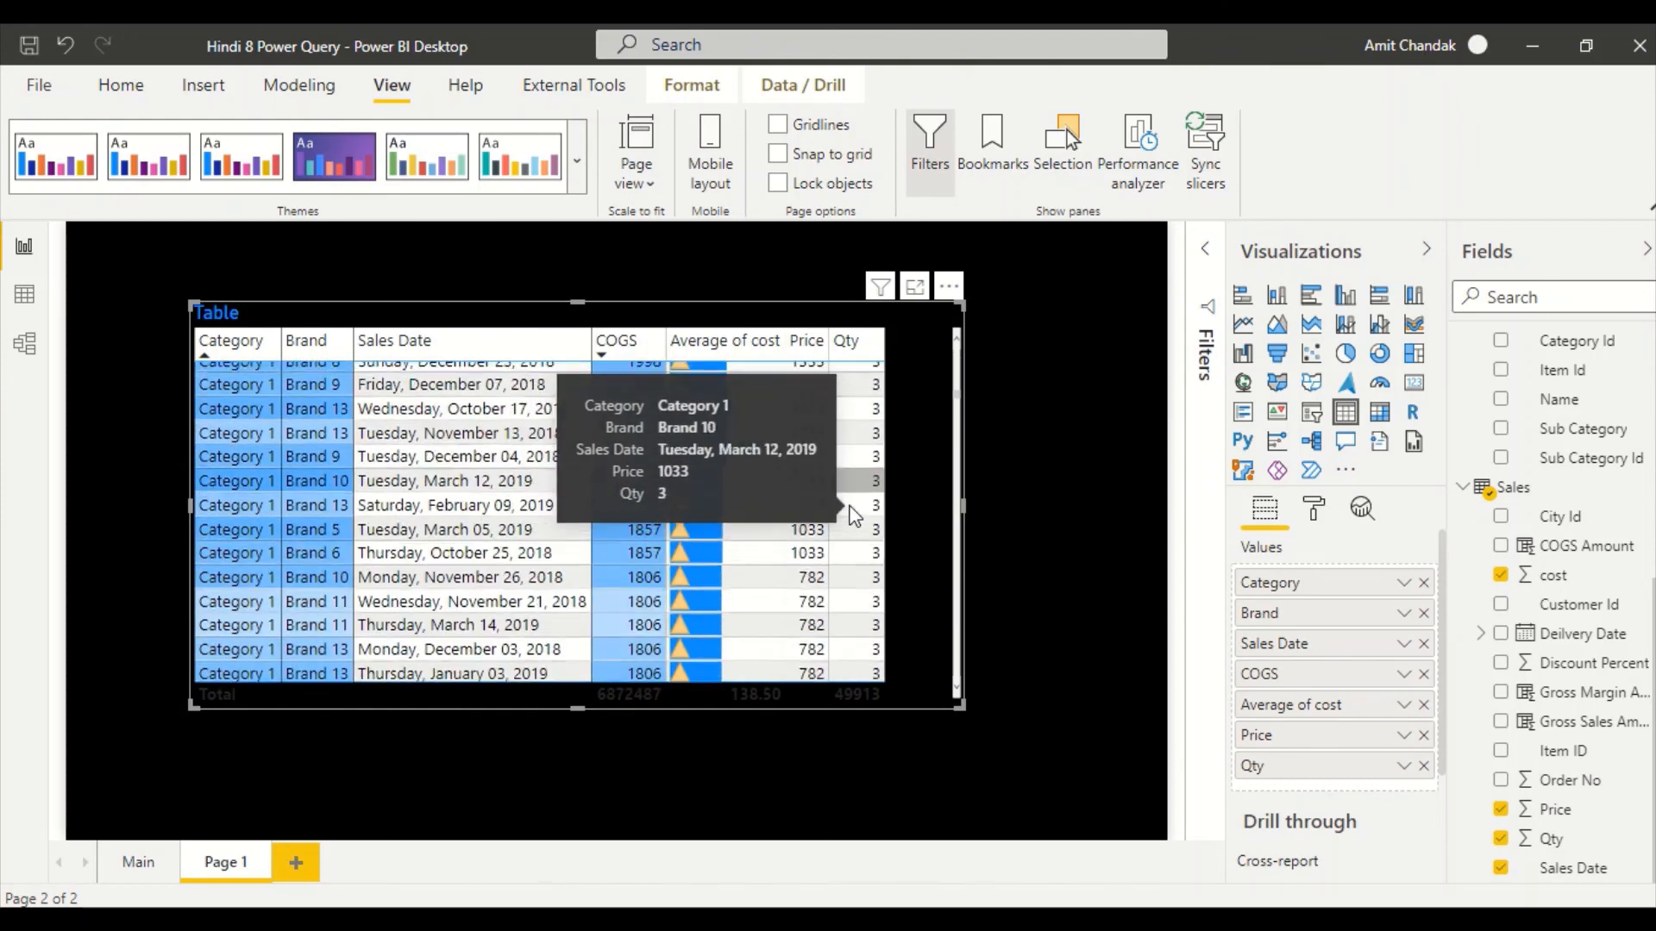
pyautogui.scroll(-10, 842, 516)
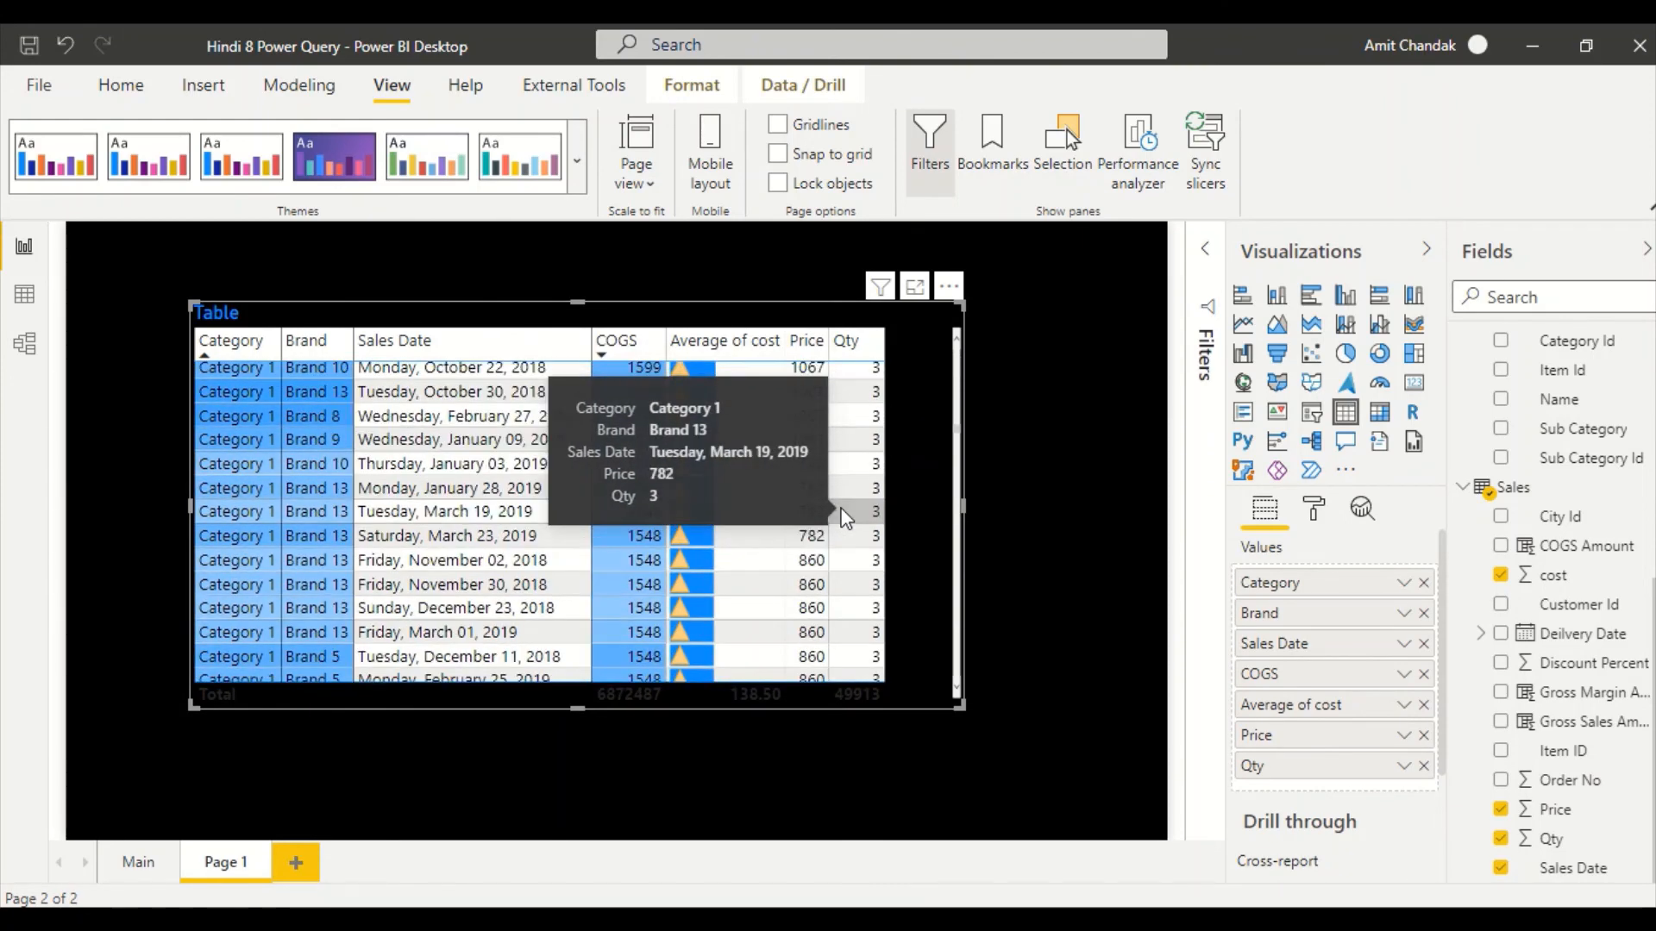
pyautogui.scroll(-1, 845, 517)
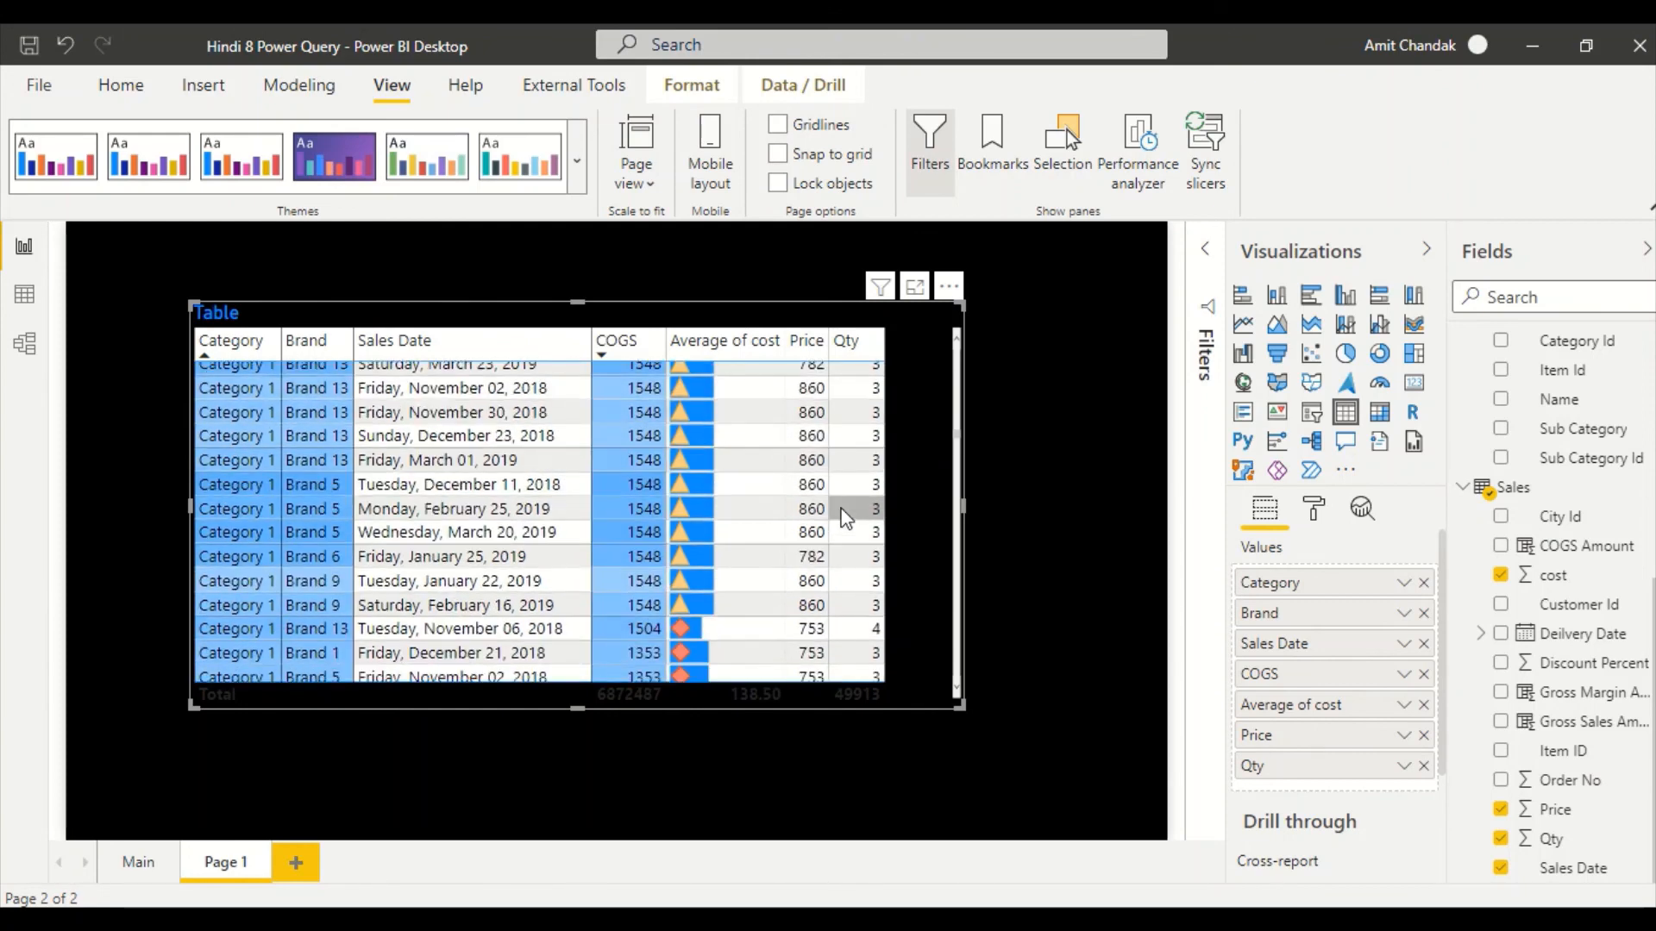